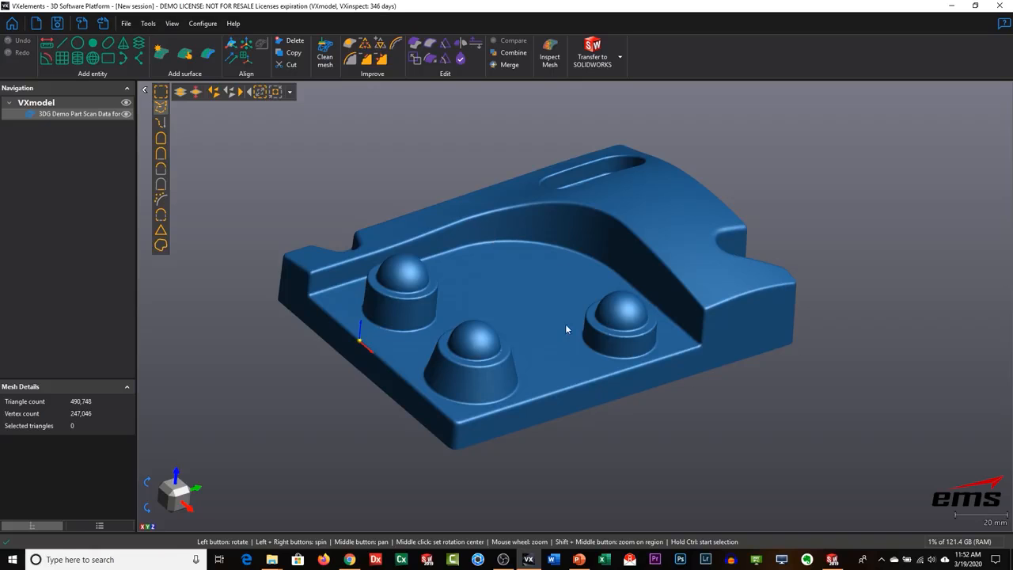
mouse_move(536, 325)
left_mouse_down()
mouse_move(531, 309)
mouse_move(595, 321)
mouse_move(613, 344)
mouse_move(617, 319)
mouse_move(556, 311)
mouse_move(543, 355)
mouse_move(562, 332)
mouse_move(546, 296)
mouse_move(551, 266)
mouse_move(556, 332)
mouse_move(547, 325)
mouse_move(557, 339)
mouse_move(552, 323)
left_mouse_up()
middle_click_drag(536, 337, 537, 339)
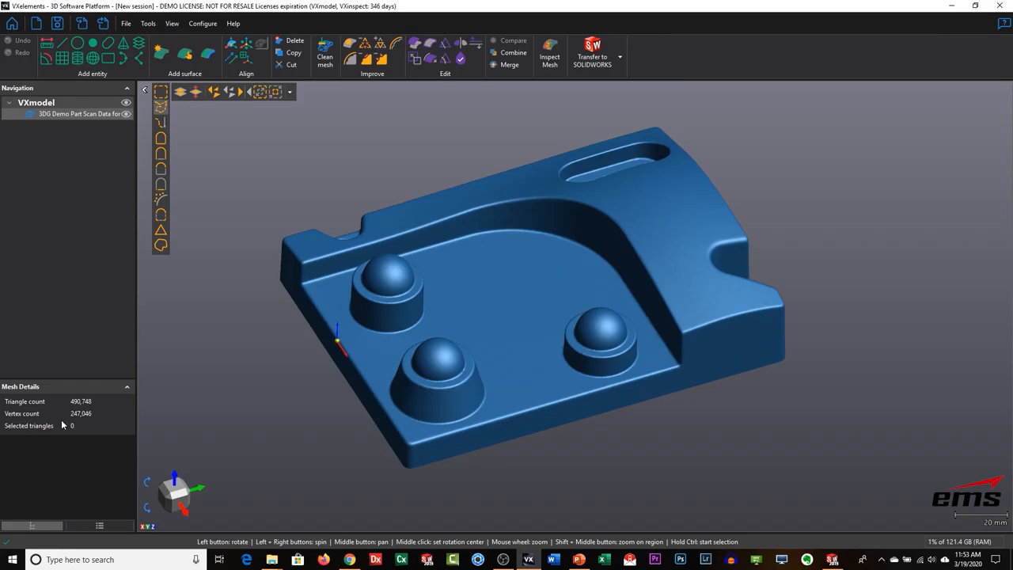
mouse_move(518, 290)
middle_mouse_down()
mouse_move(561, 284)
mouse_move(537, 295)
middle_mouse_up()
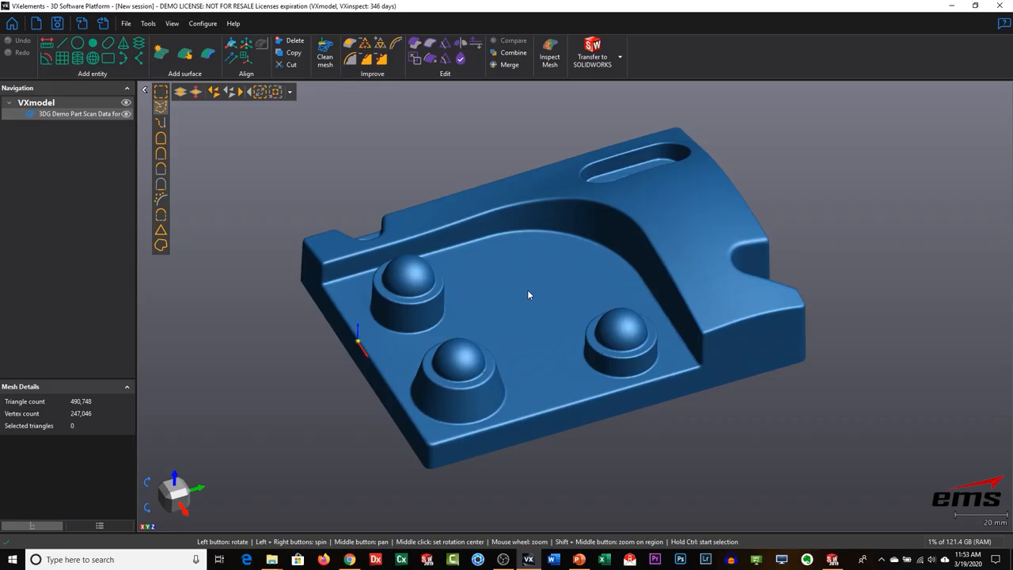
middle_click_drag(559, 309, 537, 304)
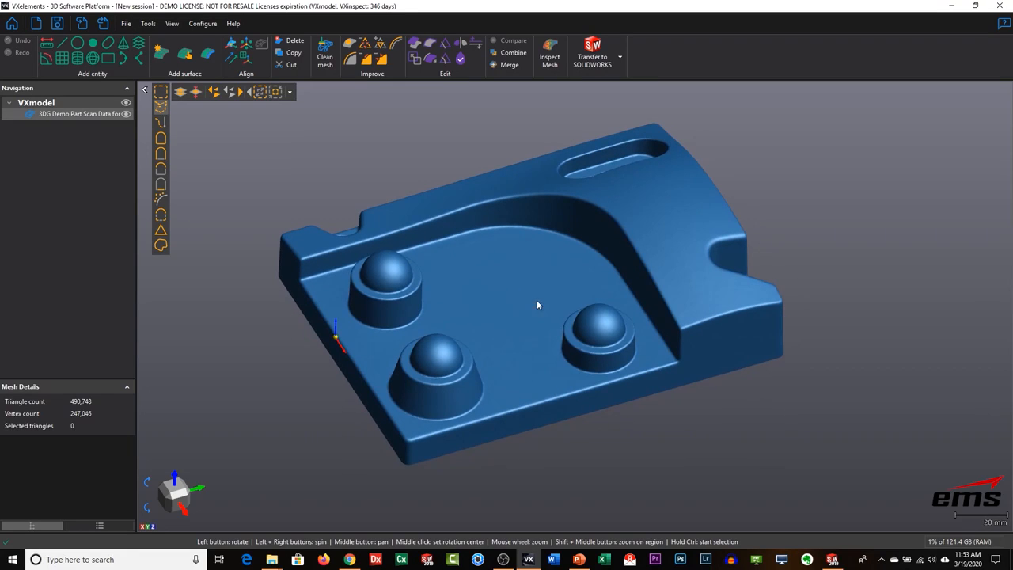
mouse_move(531, 330)
left_mouse_down()
mouse_move(534, 362)
mouse_move(525, 278)
mouse_move(533, 335)
left_mouse_up()
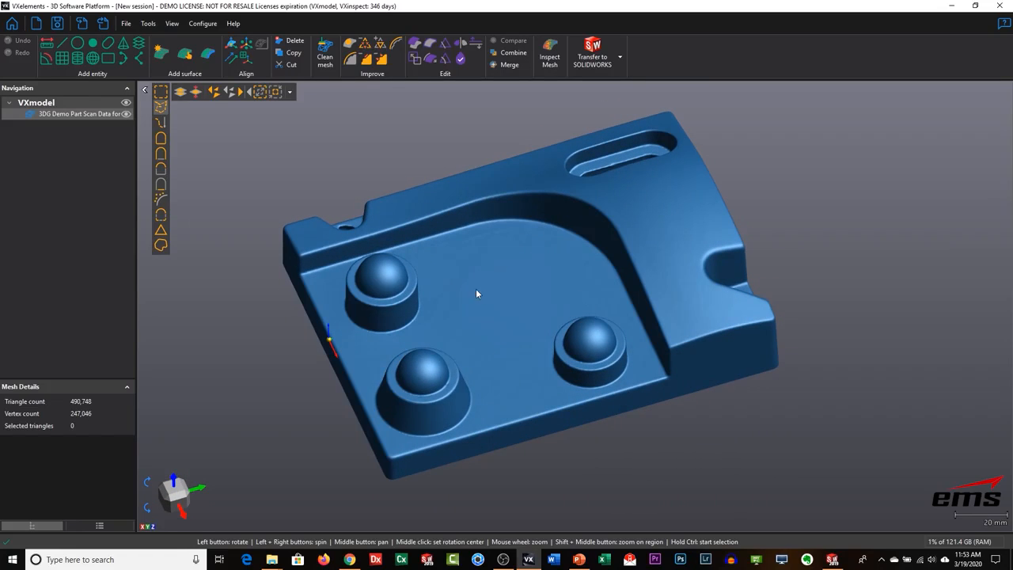
left_click_drag(535, 346, 586, 349)
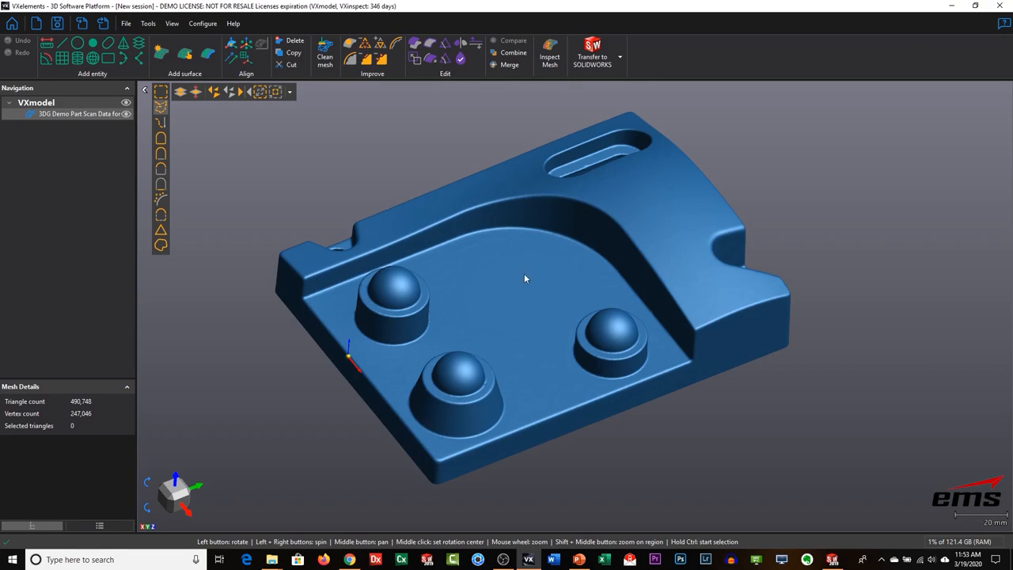
left_click_drag(597, 304, 547, 298)
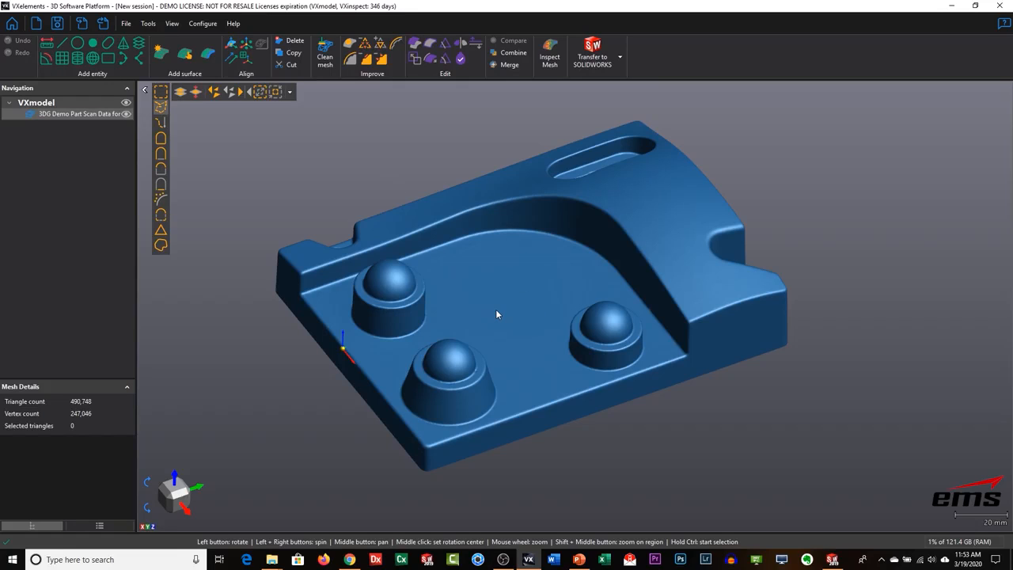
Select the flat floor around the three bosses with a selection tolerance of 15 and create a plane from those triangles.
left_click(161, 170)
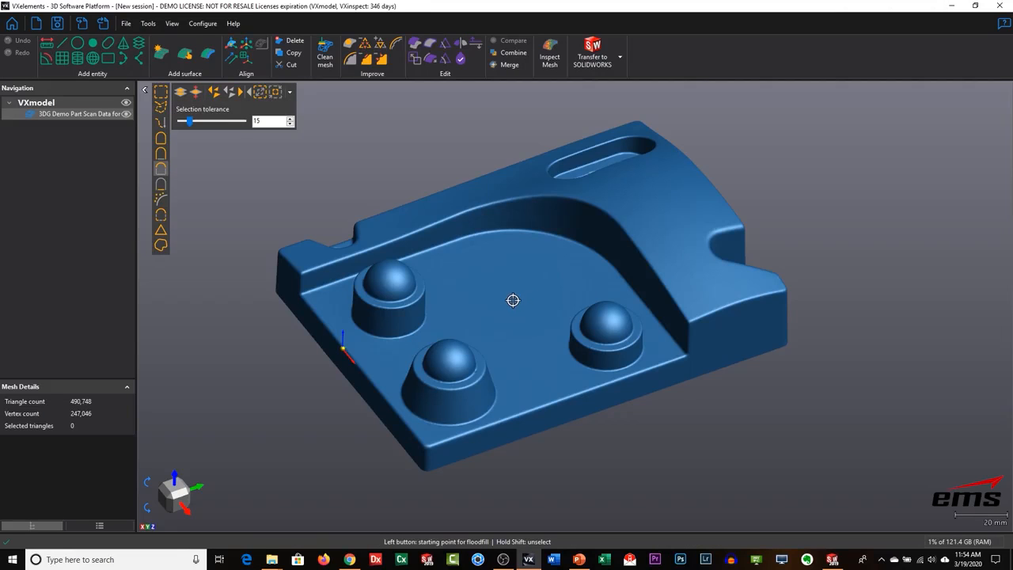
left_click(513, 305)
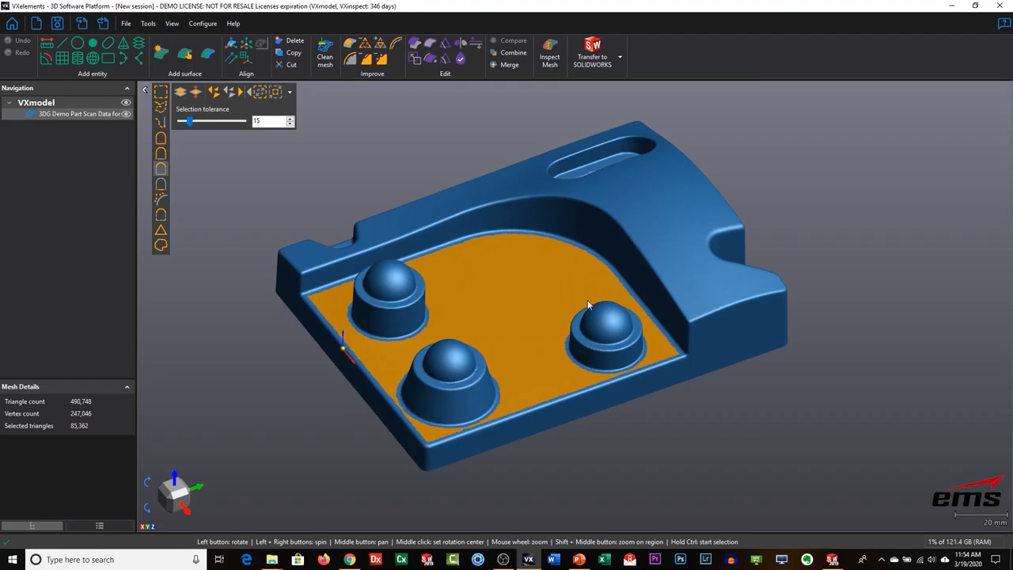
left_click(63, 60)
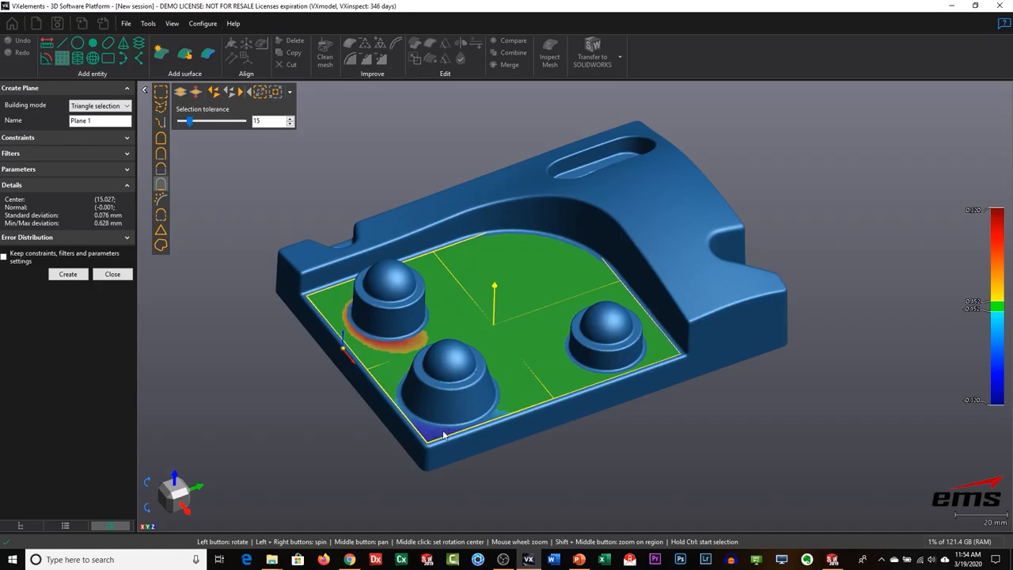
left_click(68, 274)
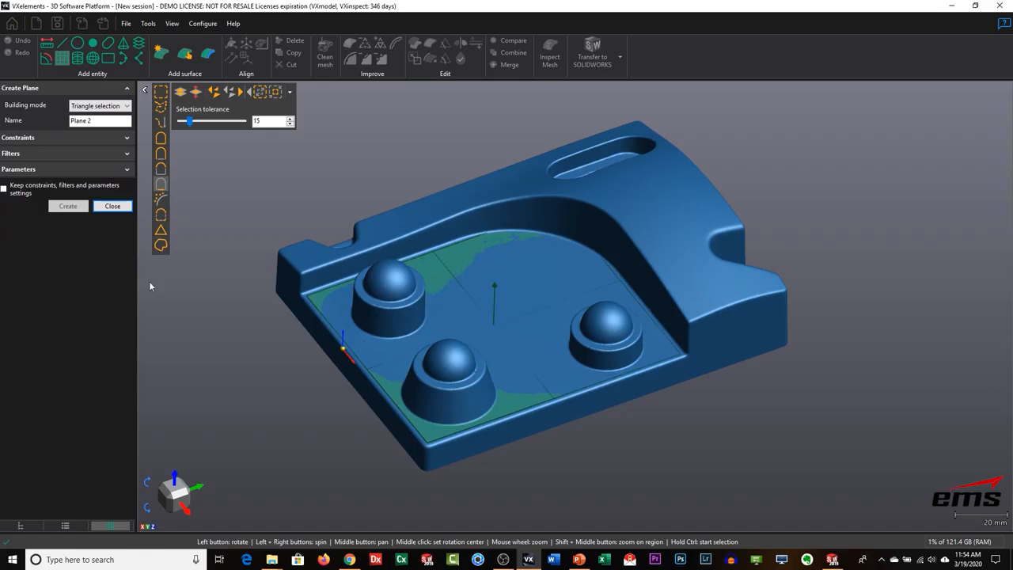
Set up a second plane in Plane offset mode based on Plane 1, viewed from X+.
mouse_move(520, 385)
left_mouse_down()
mouse_move(506, 362)
mouse_move(529, 350)
mouse_move(501, 366)
mouse_move(515, 344)
mouse_move(515, 368)
left_mouse_up()
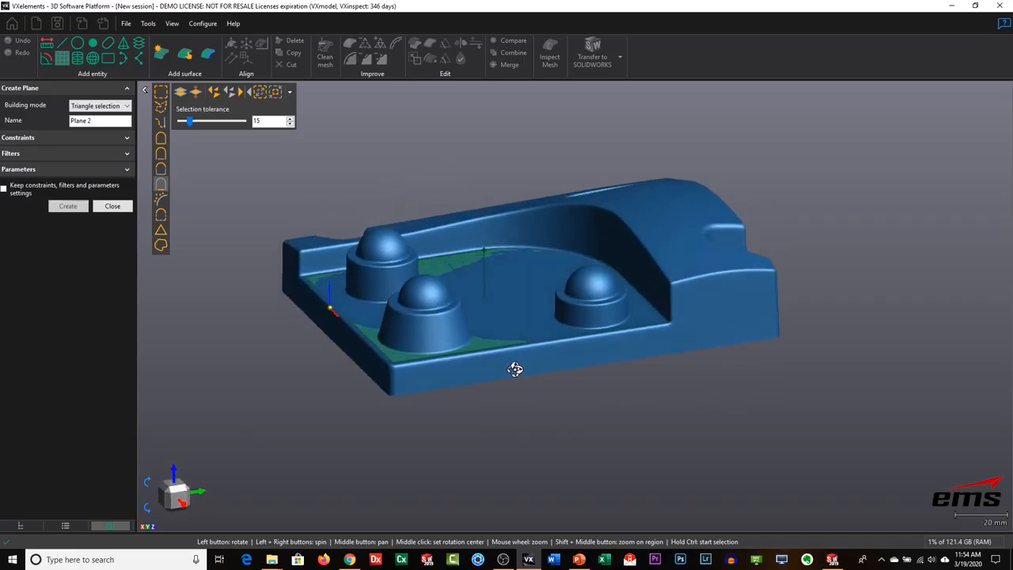
left_click(99, 105)
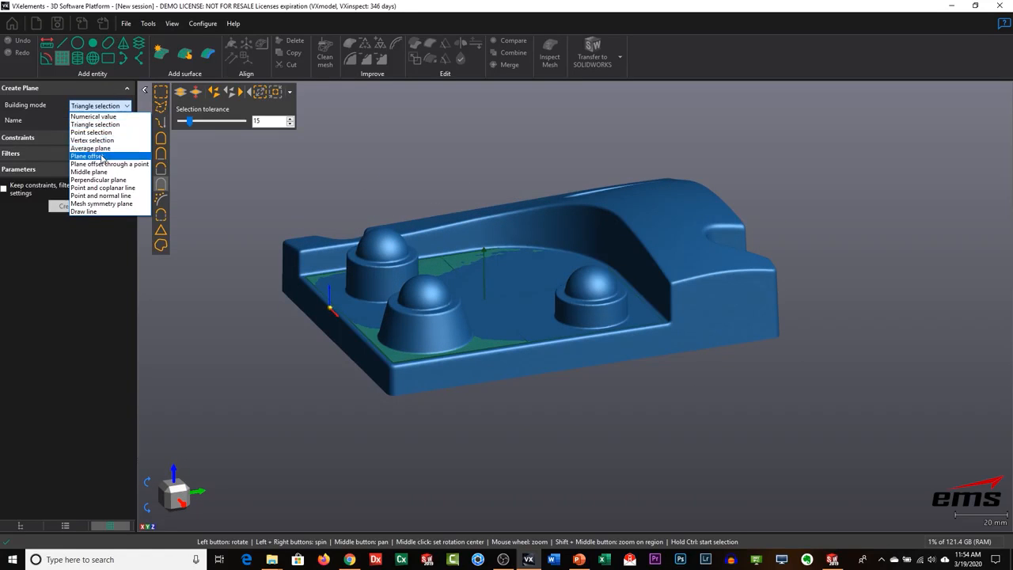
left_click(102, 156)
left_click(25, 186)
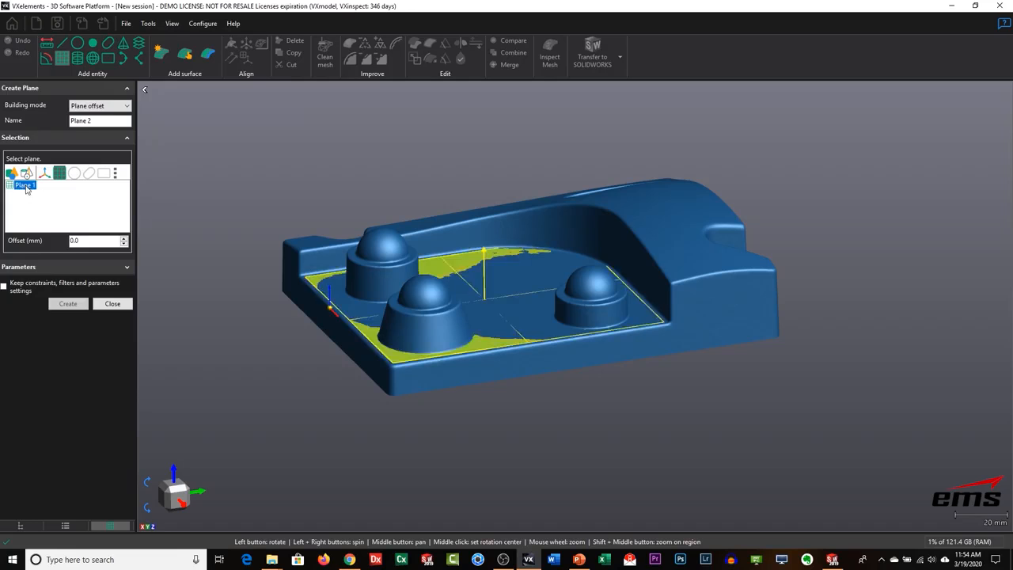
right_click(427, 121)
mouse_move(456, 156)
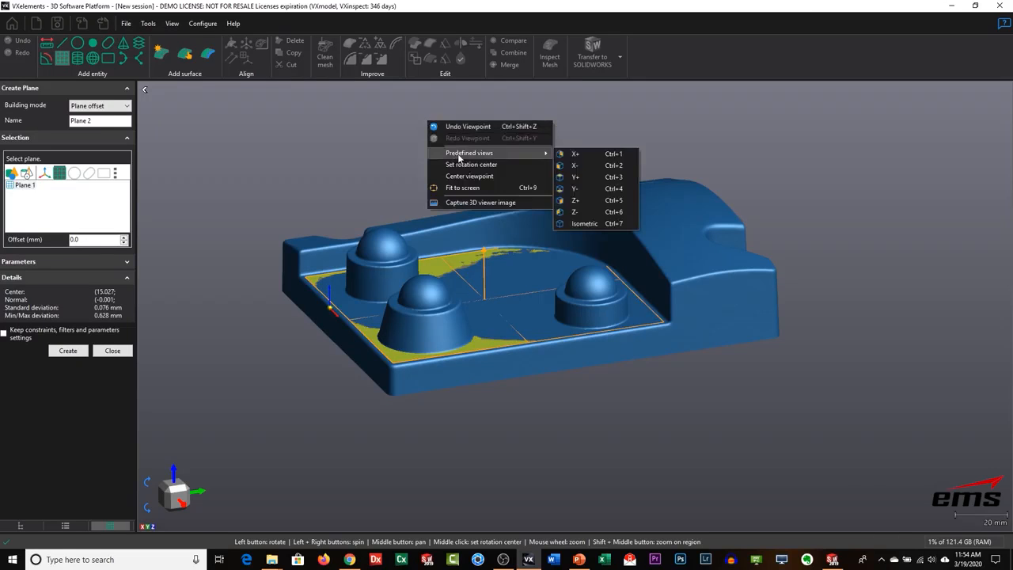
left_click(583, 154)
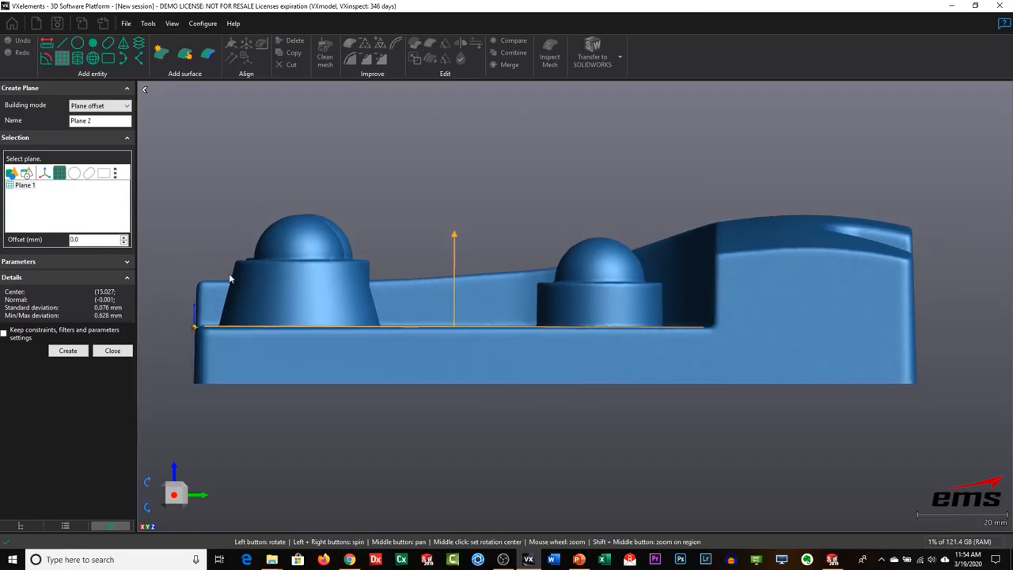
Set the plane offset to -12.5 mm so it meets the part's underside, create the plane and finish plane creation.
left_click(124, 242)
left_click(124, 243)
left_click(125, 243)
left_click(125, 243)
left_click(124, 243)
left_click(124, 243)
left_click(124, 243)
left_click(125, 243)
left_click(125, 243)
left_click(124, 243)
left_click(124, 243)
left_click(124, 243)
left_click(125, 243)
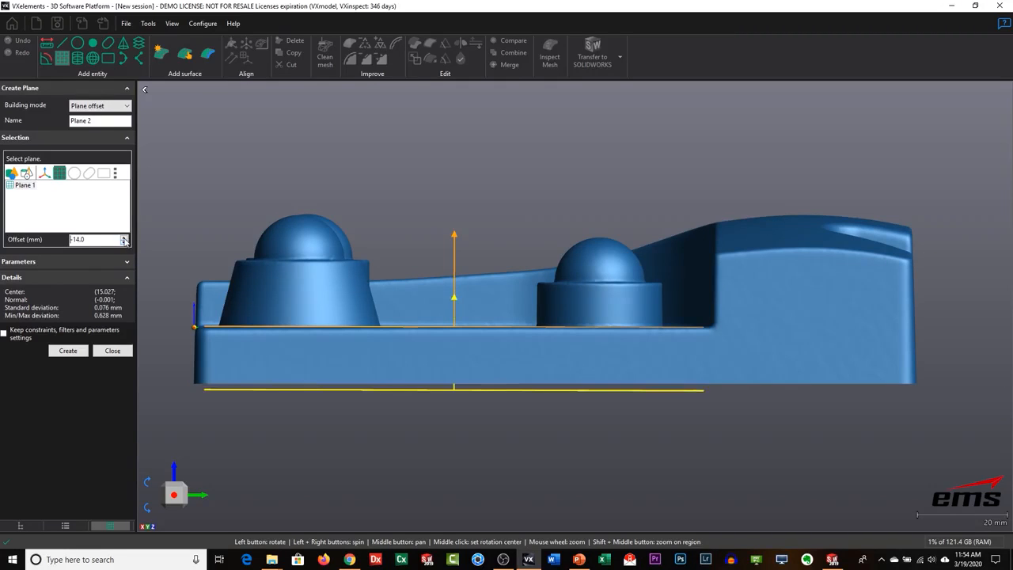
left_click(124, 237)
left_click_drag(91, 238, 72, 240)
type("-12.5")
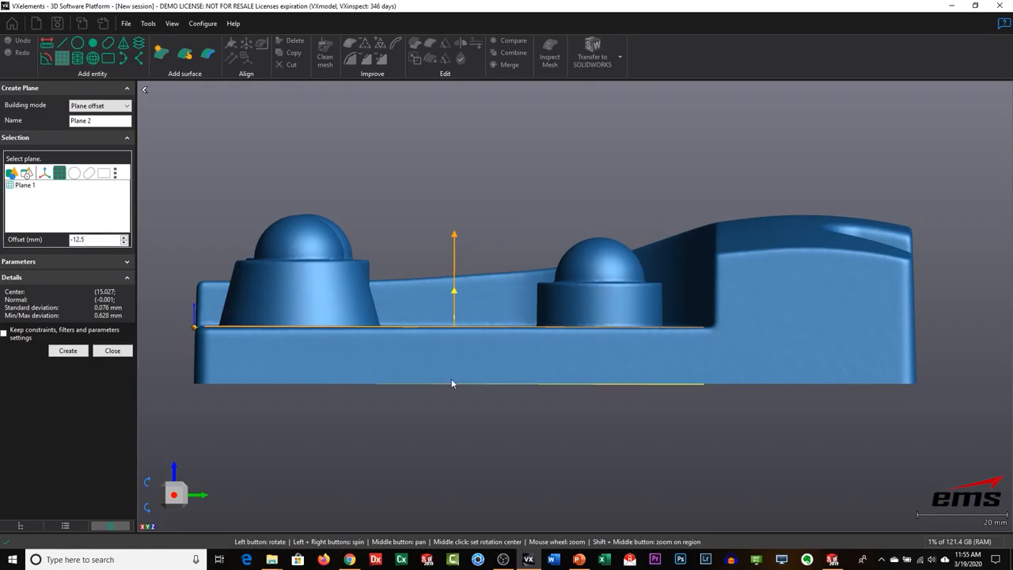
left_click(68, 351)
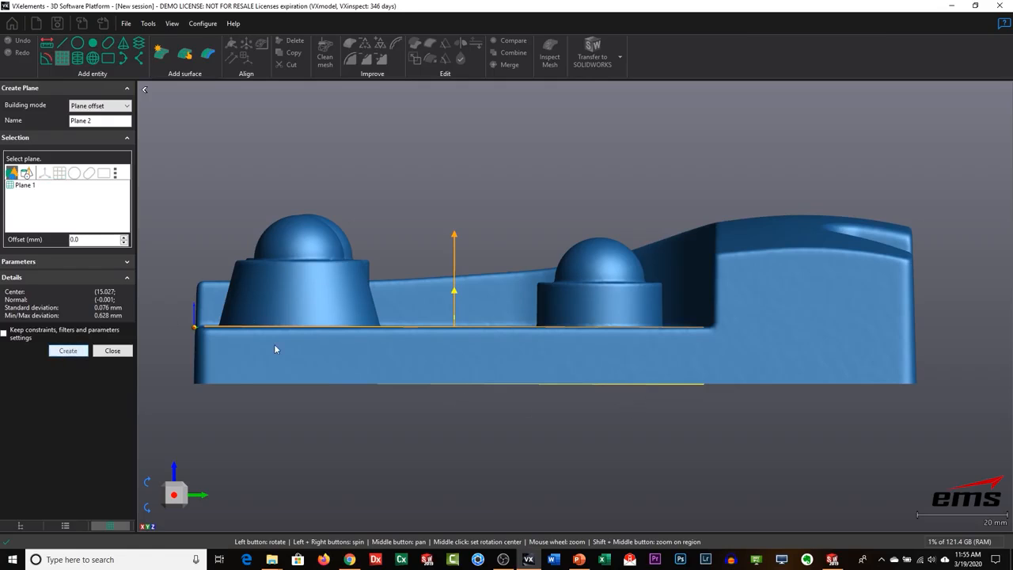
left_click_drag(413, 361, 447, 342)
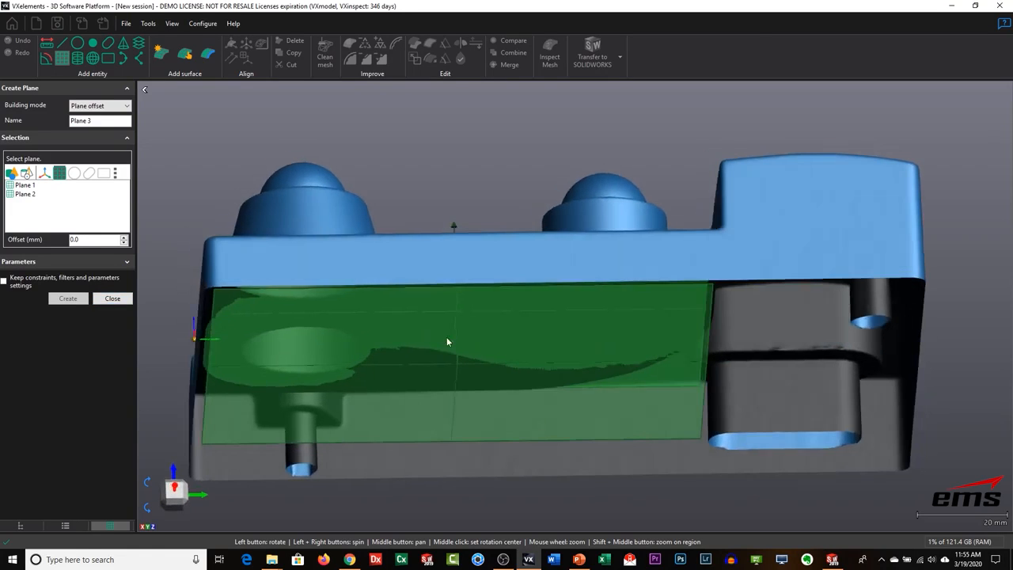
left_click_drag(444, 242, 582, 357)
left_click_drag(708, 289, 779, 265)
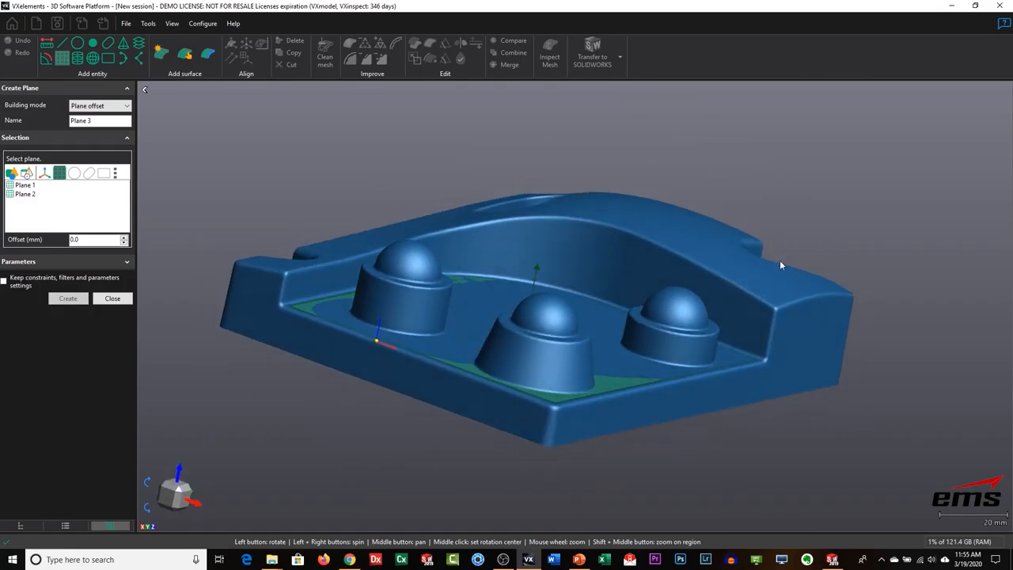
left_click_drag(689, 258, 498, 322)
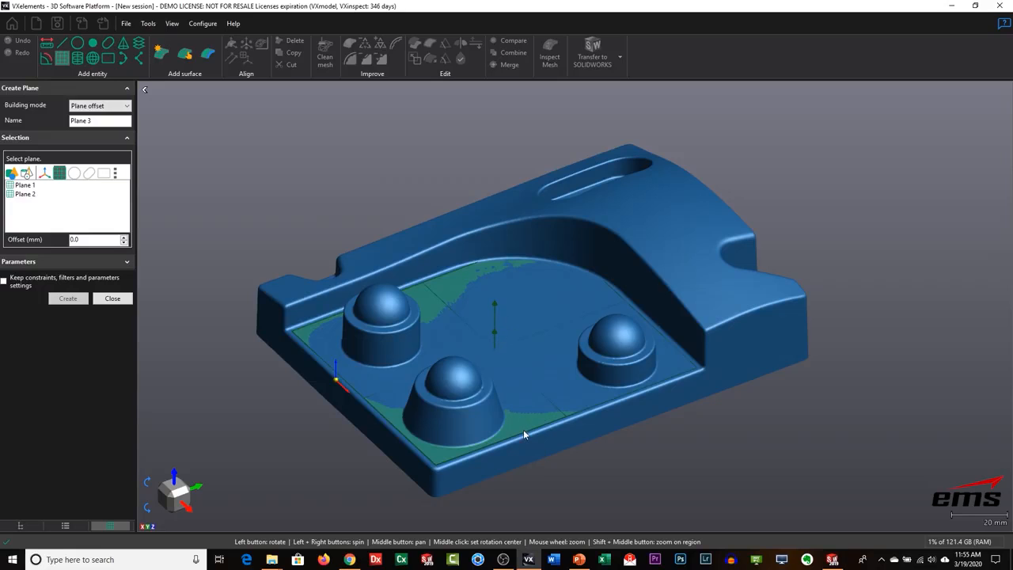
left_click_drag(520, 354, 519, 347)
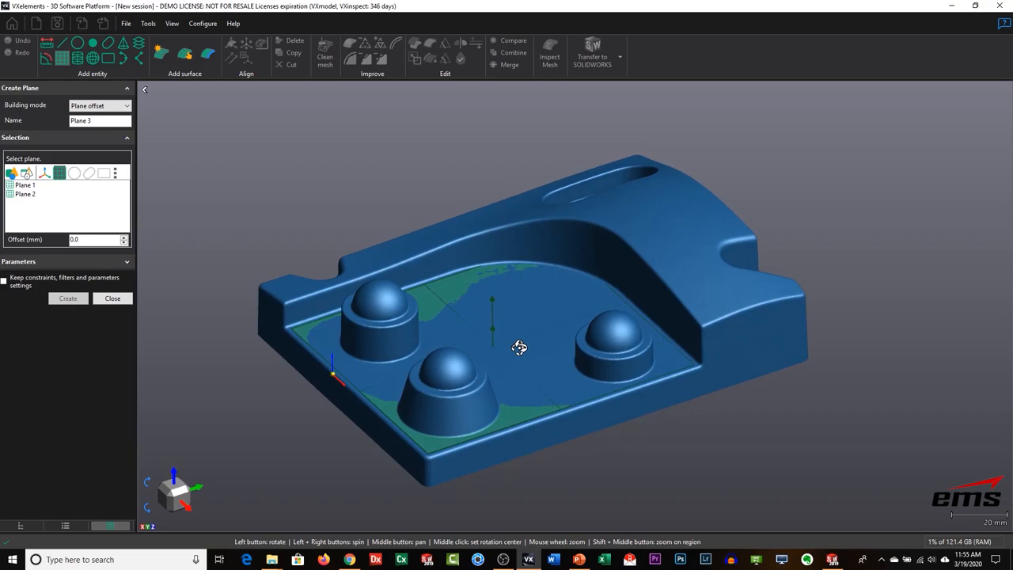
left_click(107, 299)
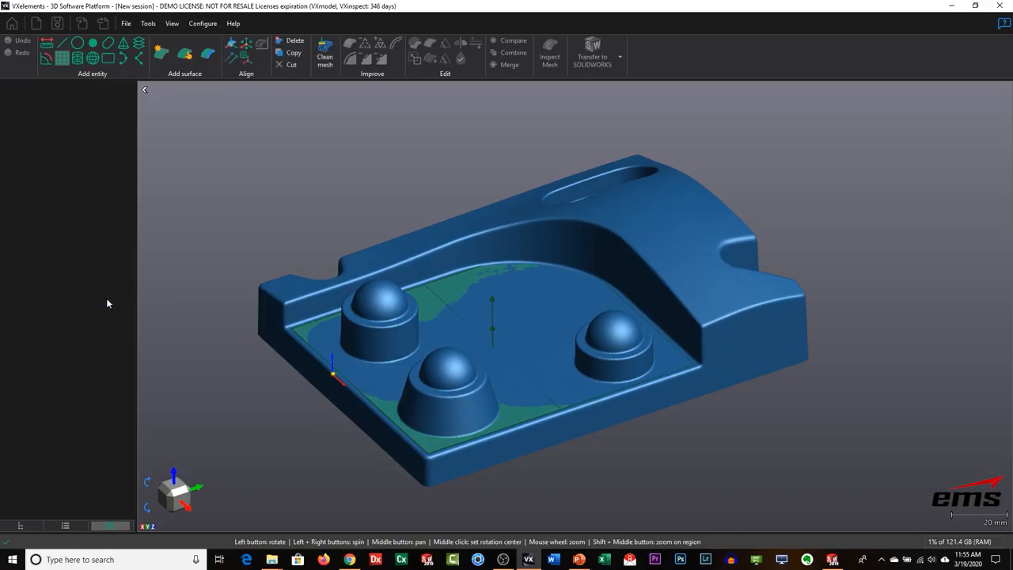
Create a linear cross-section through the part's base on Plane 2 with an offset of 0.2 mm.
left_click_drag(592, 310, 522, 334)
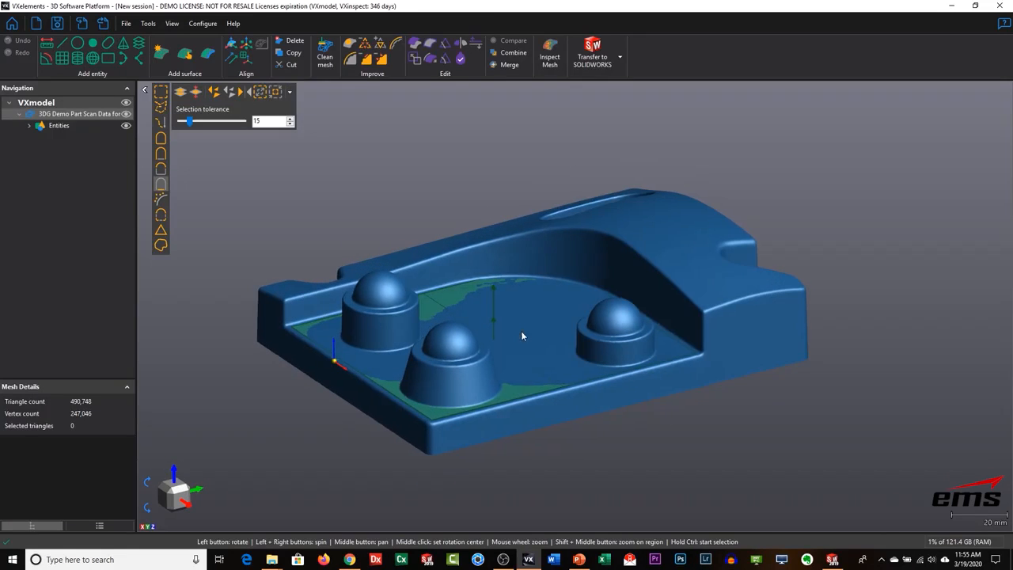
left_click_drag(490, 297, 490, 301)
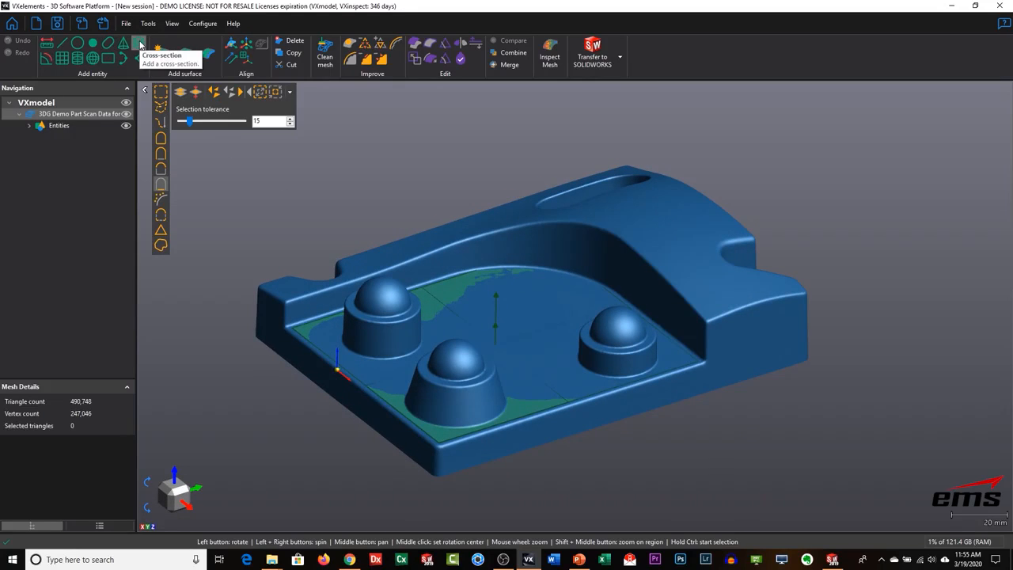
left_click(138, 43)
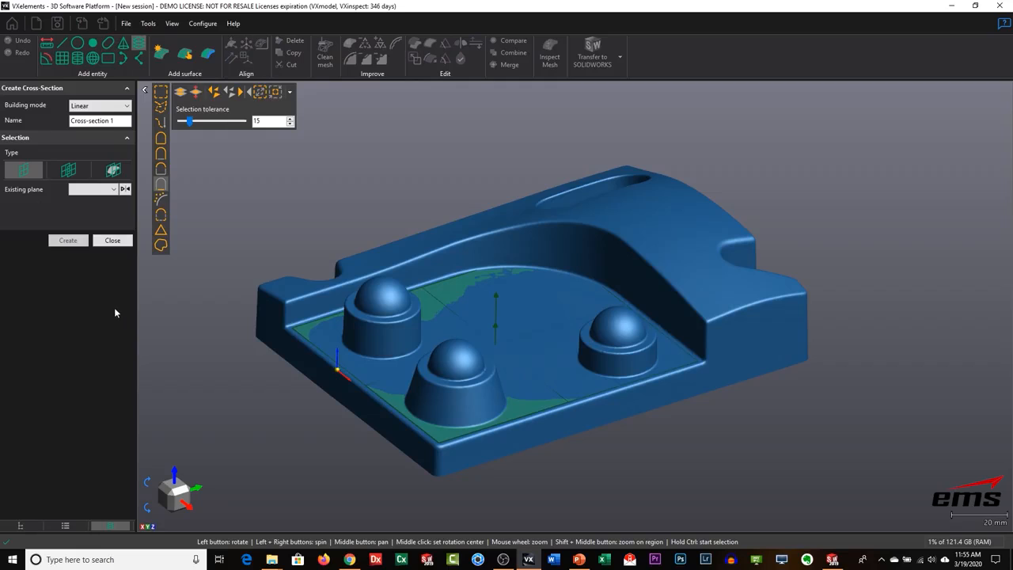
left_click(116, 192)
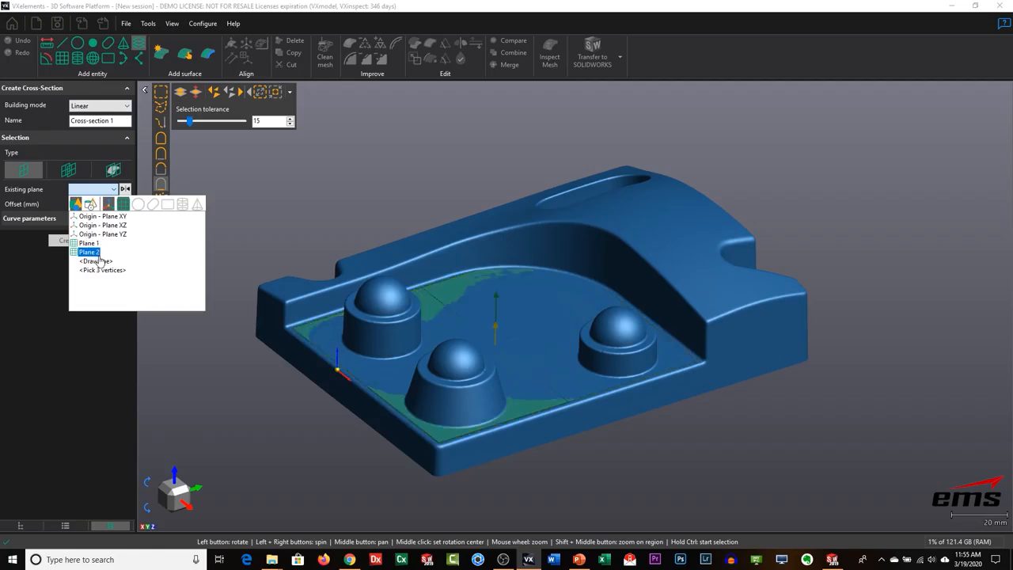
left_click(95, 252)
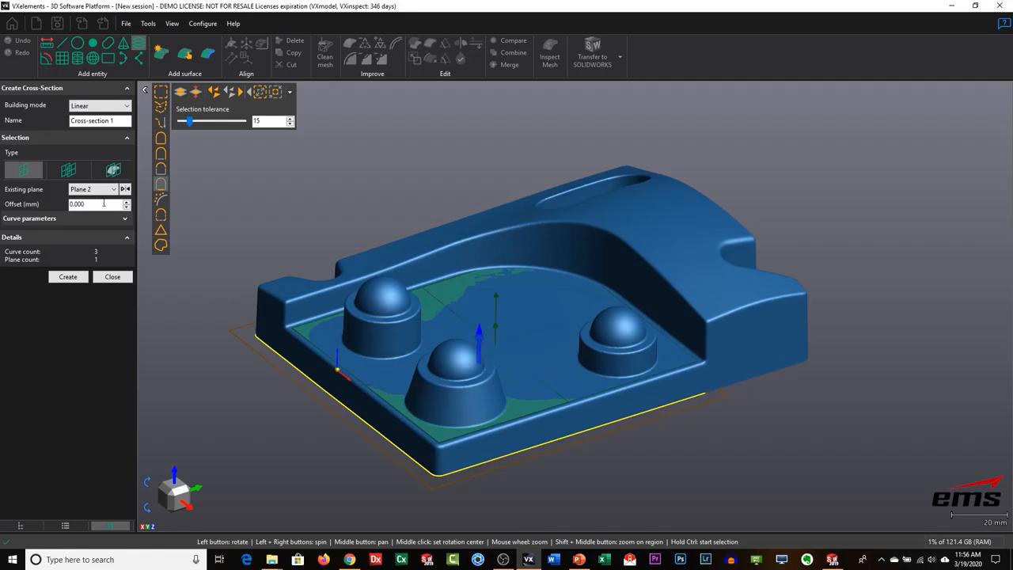
double_click(77, 205)
type("1")
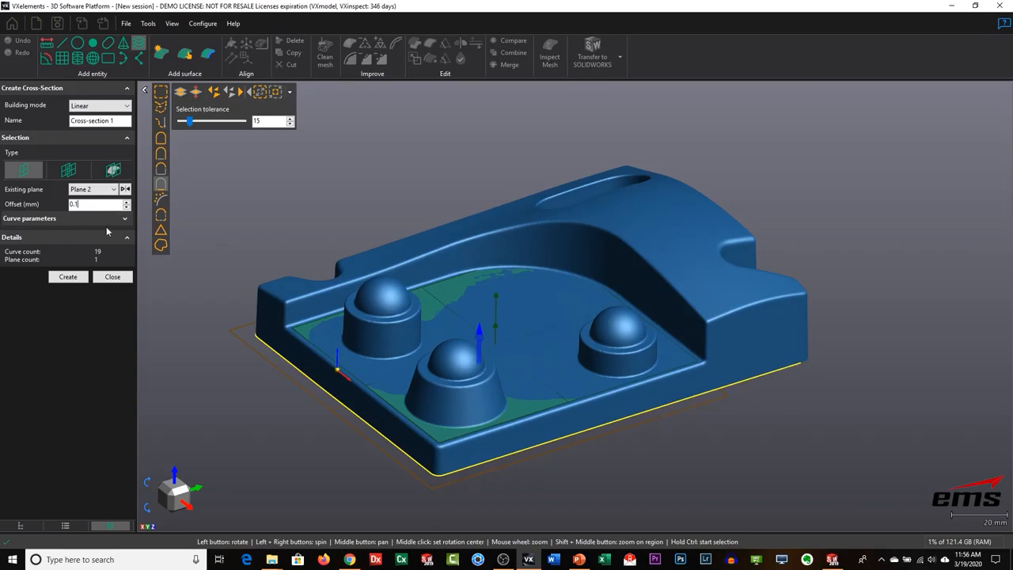
key("BackSpace")
type("2")
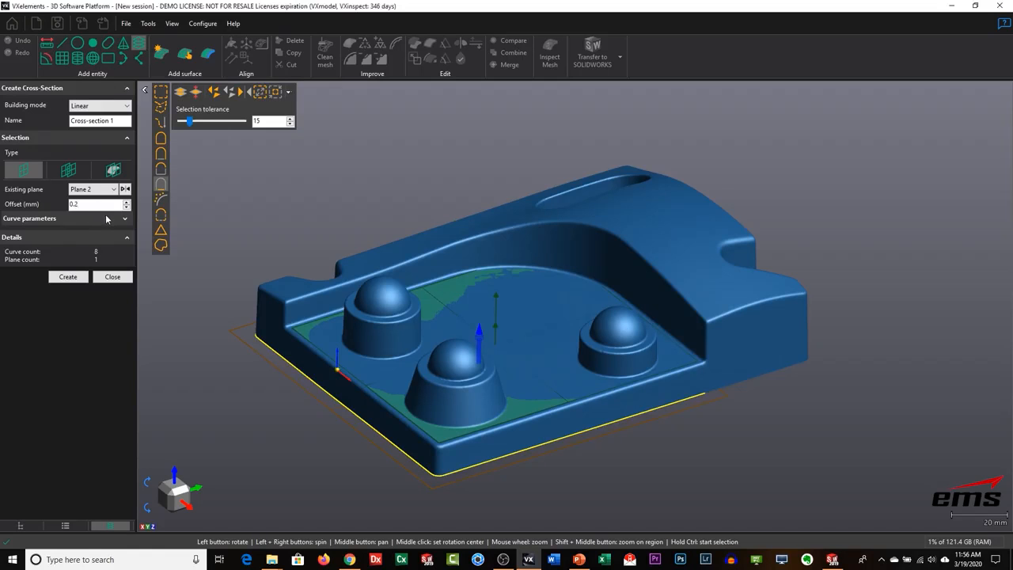
left_click_drag(651, 372, 672, 388)
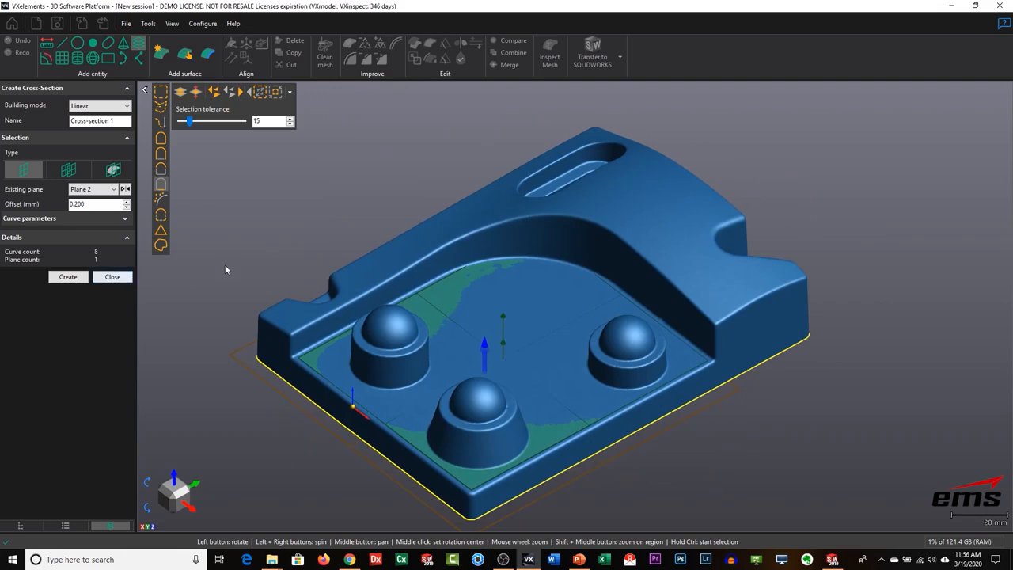
left_click(68, 277)
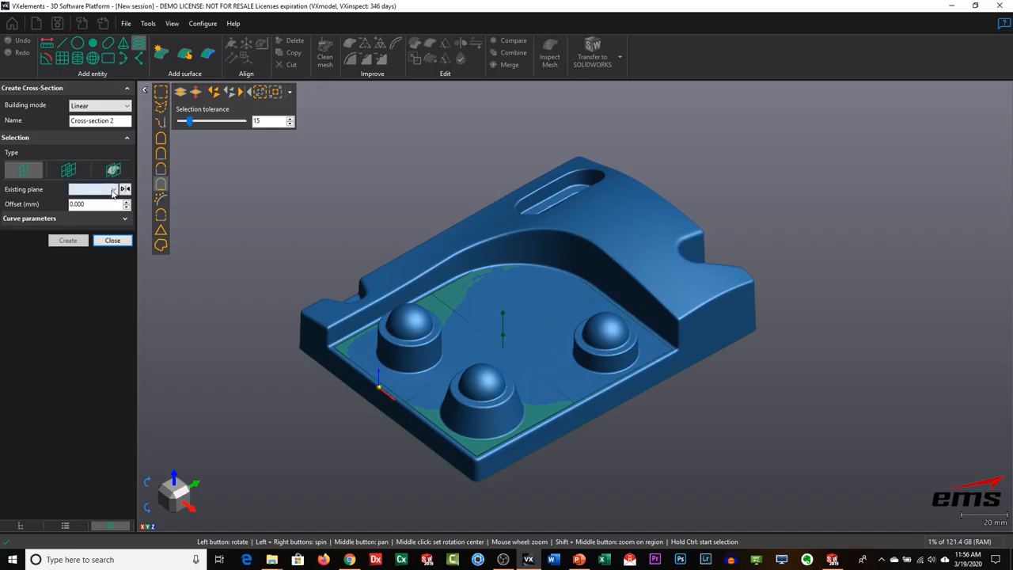
Create a second linear cross-section on Plane 1 with an offset of 1.25 mm, just above the floor around the bosses.
left_click(109, 189)
left_click(91, 243)
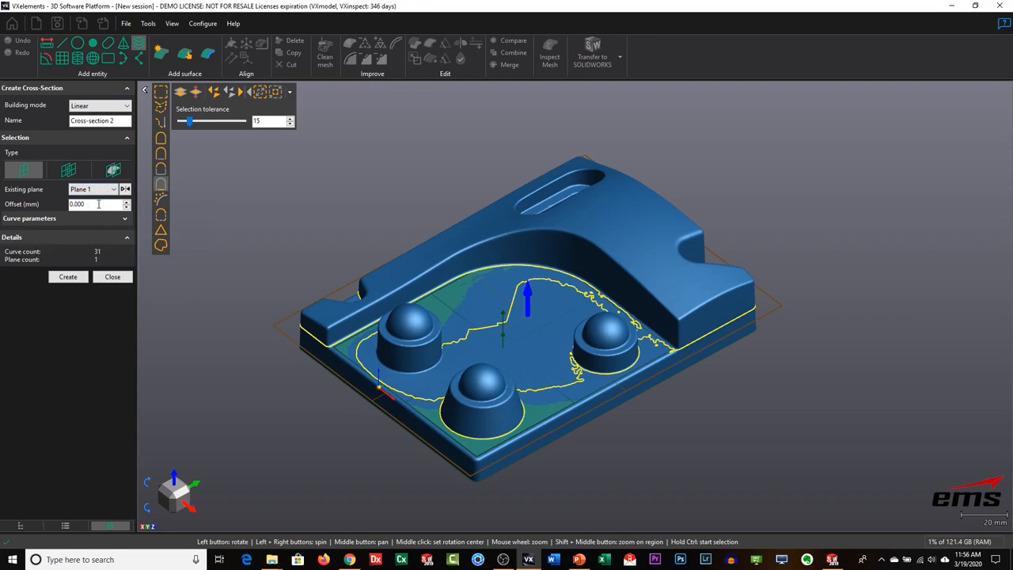
left_click(125, 201)
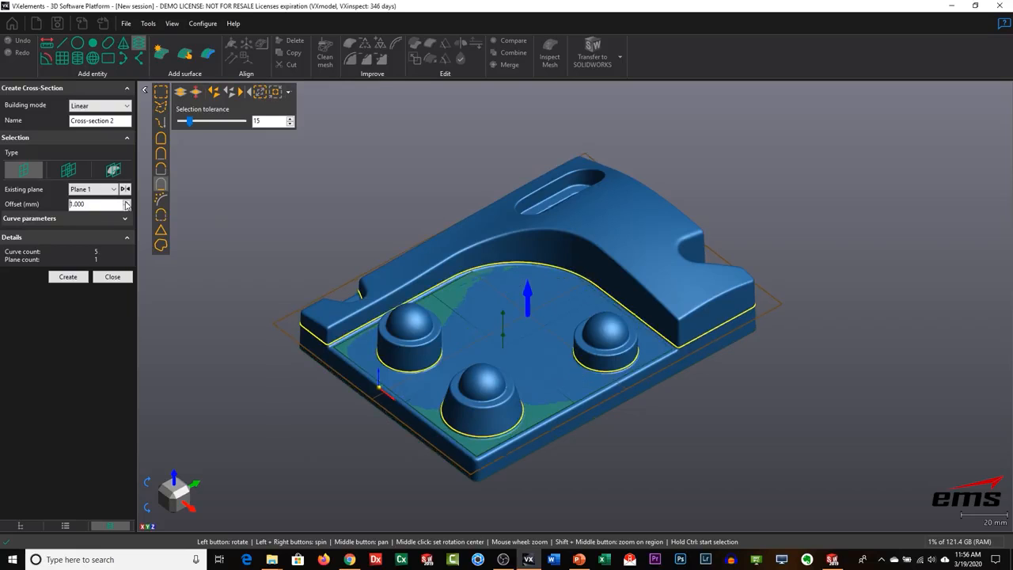
scroll(476, 277, "up", 1)
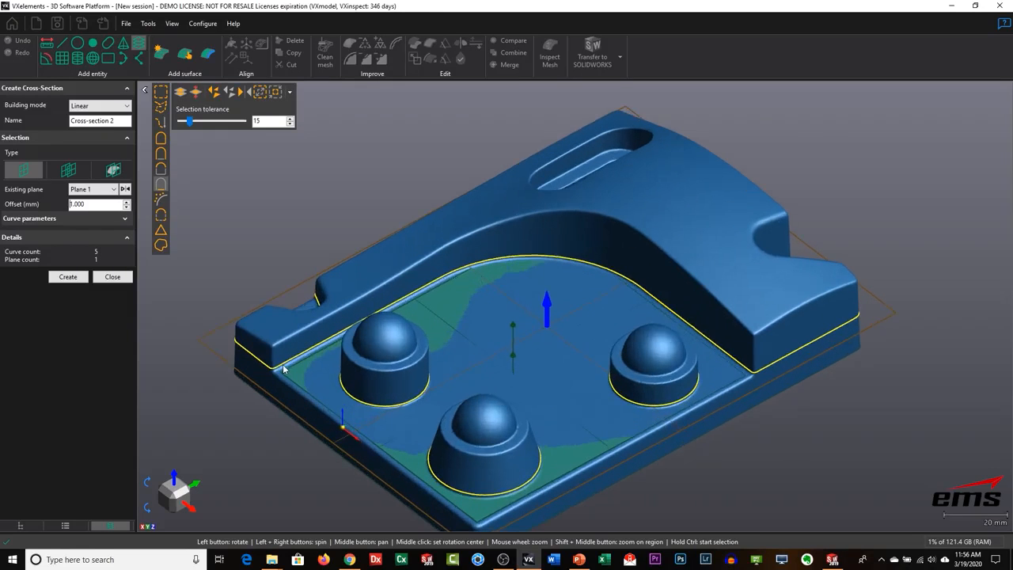
left_click_drag(76, 204, 83, 204)
type("25")
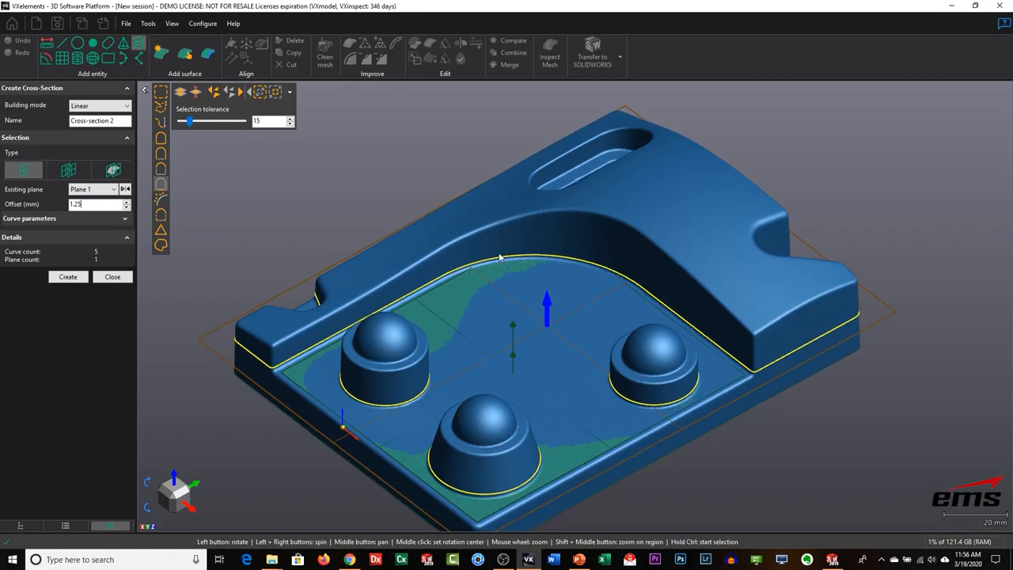
left_click_drag(551, 343, 538, 335)
scroll(540, 347, "down", 1)
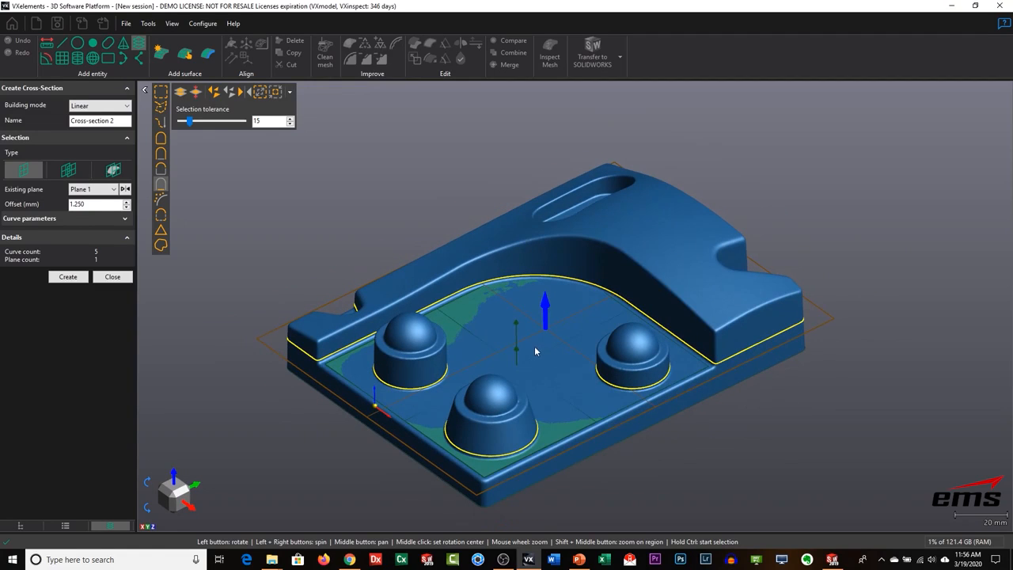
left_click(68, 277)
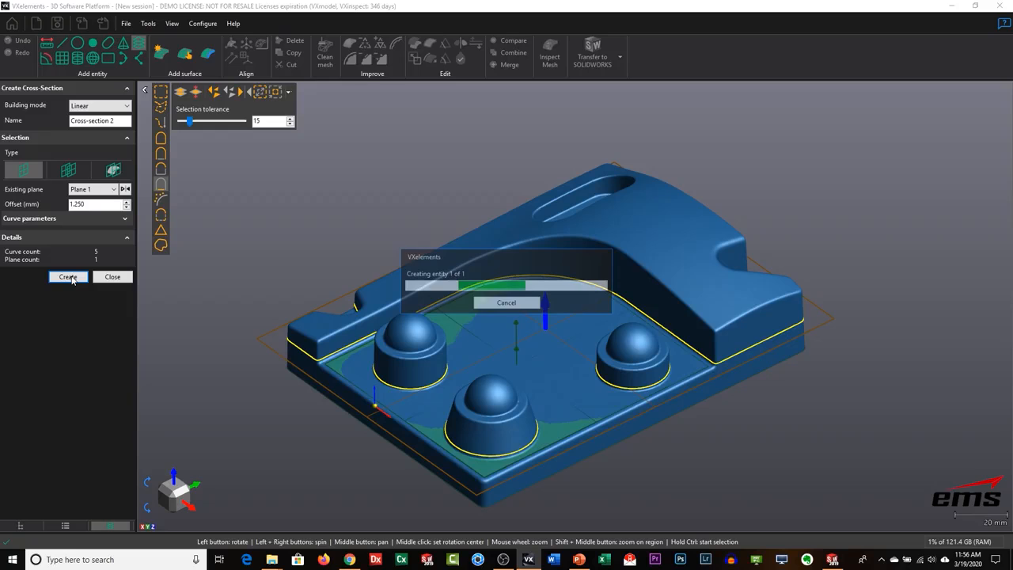
Examine the part's bosses, recessed floor, curved top face and side walls from several angles.
left_click_drag(512, 333, 501, 329)
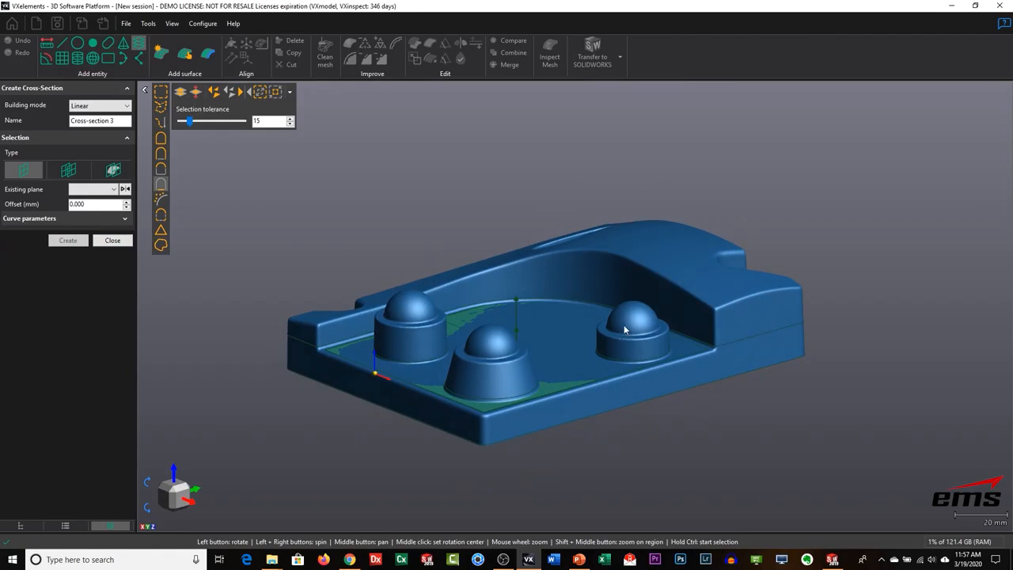
left_click_drag(636, 322, 610, 350)
left_click_drag(579, 298, 548, 329)
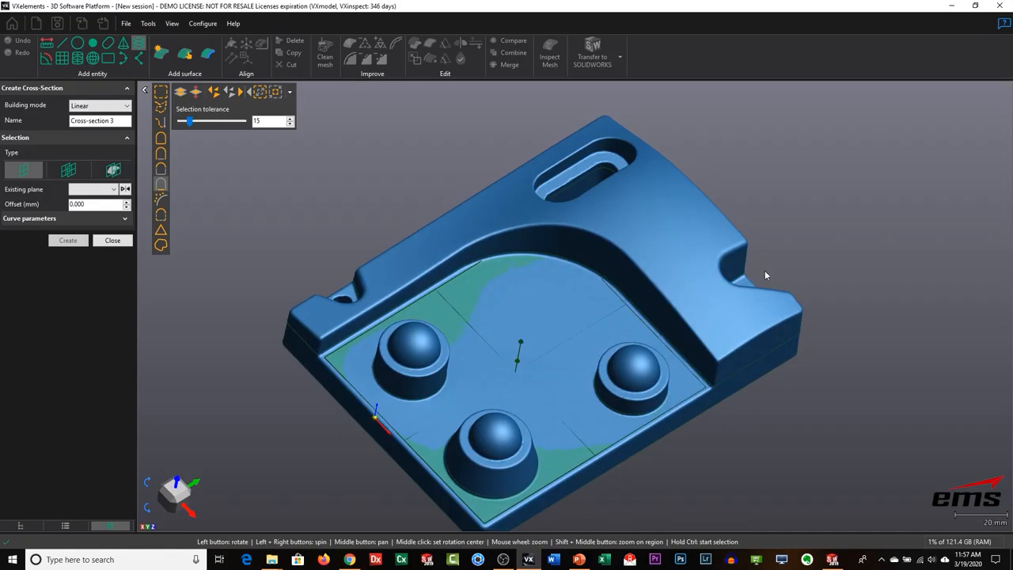
left_click_drag(635, 274, 546, 132)
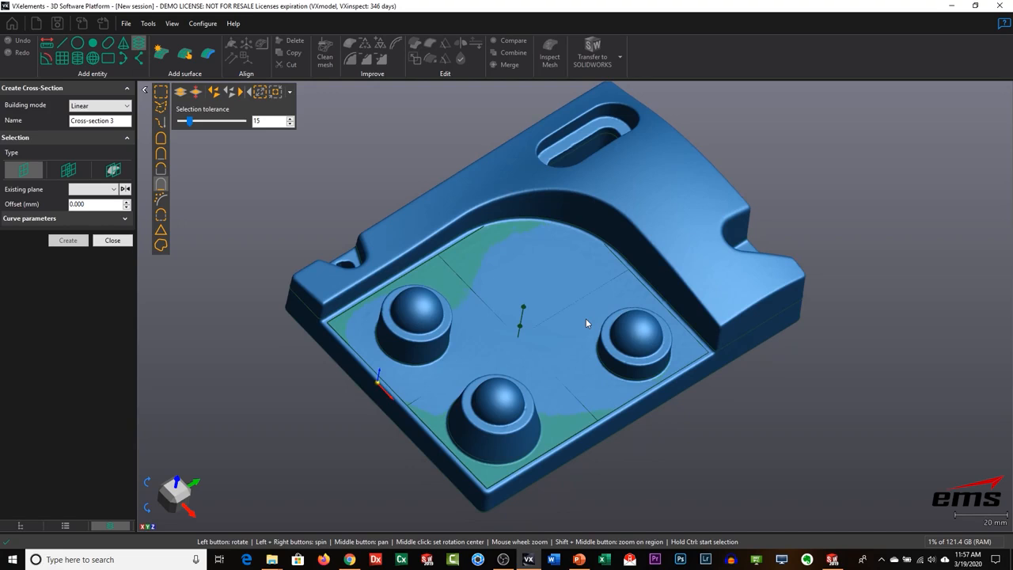
mouse_move(549, 328)
left_mouse_down()
mouse_move(536, 301)
mouse_move(547, 296)
mouse_move(549, 321)
left_mouse_up()
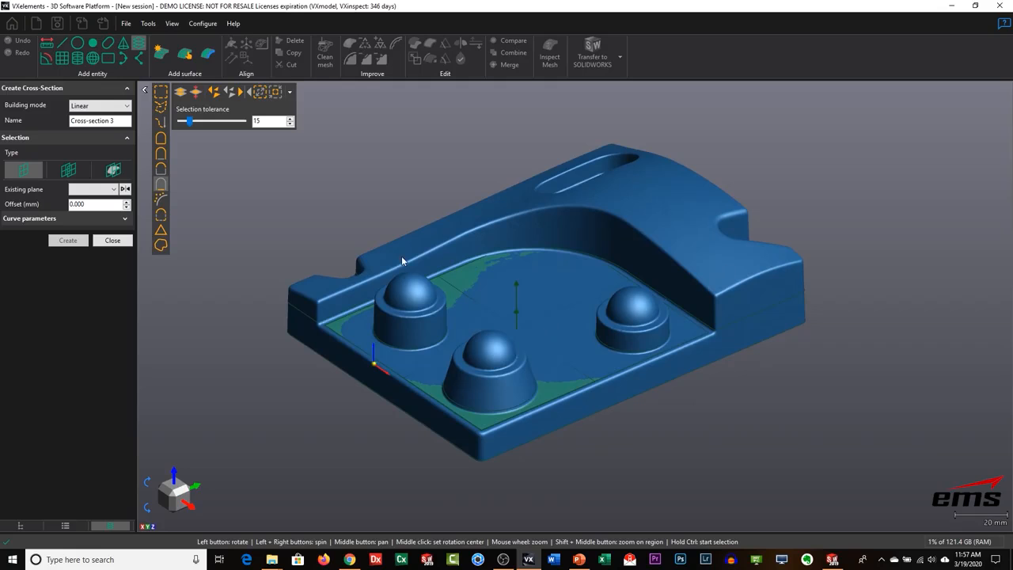
left_click_drag(566, 345, 540, 340)
left_click_drag(527, 230, 539, 271)
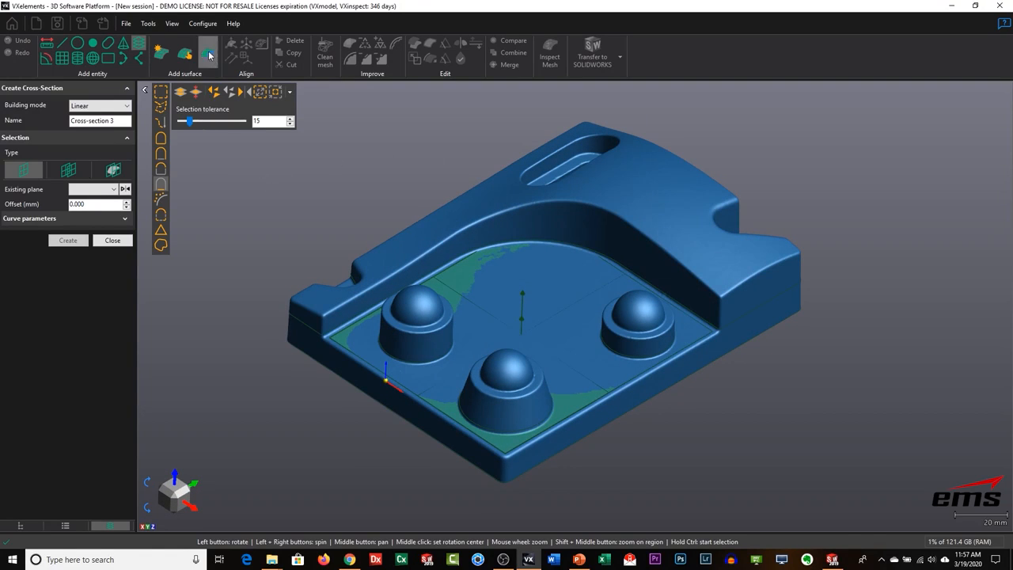
Start an automatic surface, select the part's curved top face and preview the fit with 0.25 mm maximum deviation.
left_click(210, 56)
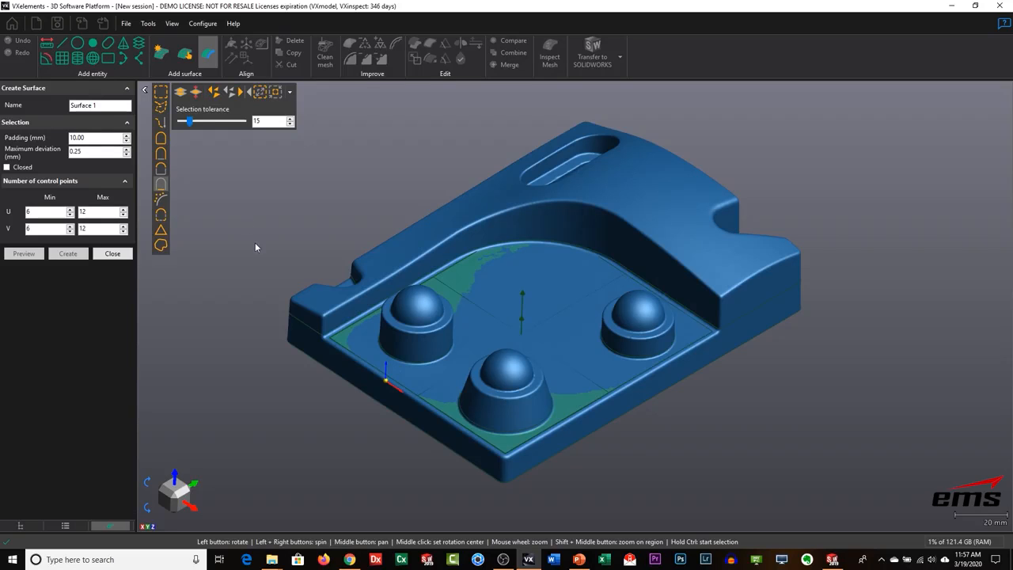
left_click(162, 171)
left_click(629, 190, "ctrl")
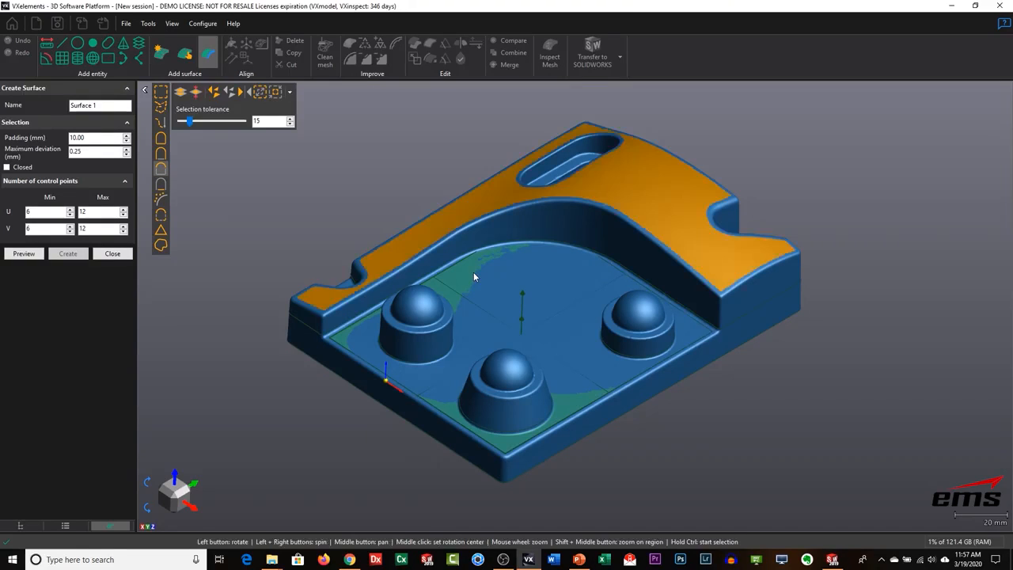
mouse_move(495, 301)
left_mouse_down()
mouse_move(483, 301)
mouse_move(533, 302)
mouse_move(536, 323)
mouse_move(536, 309)
mouse_move(506, 305)
left_mouse_up()
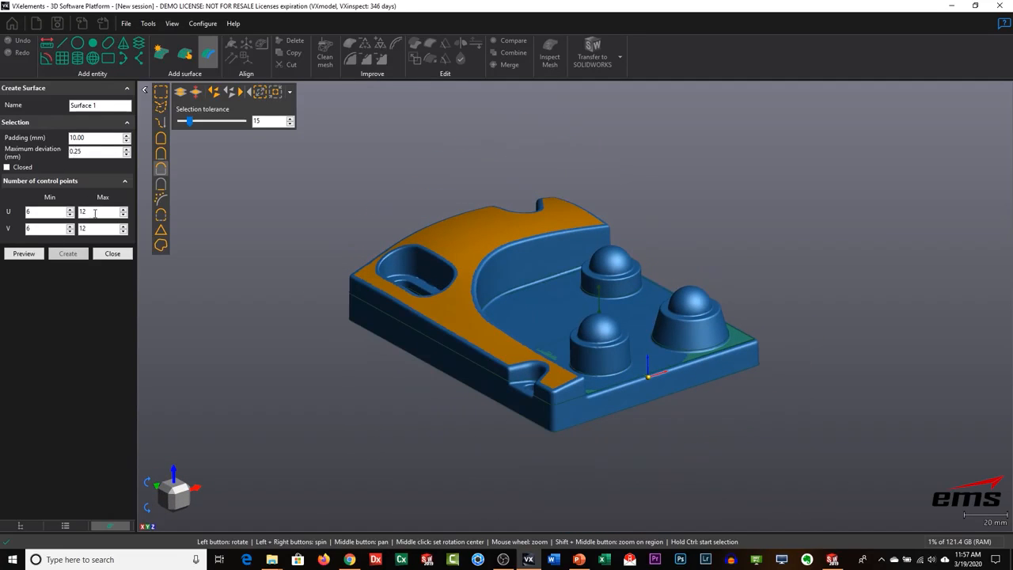
left_click(24, 253)
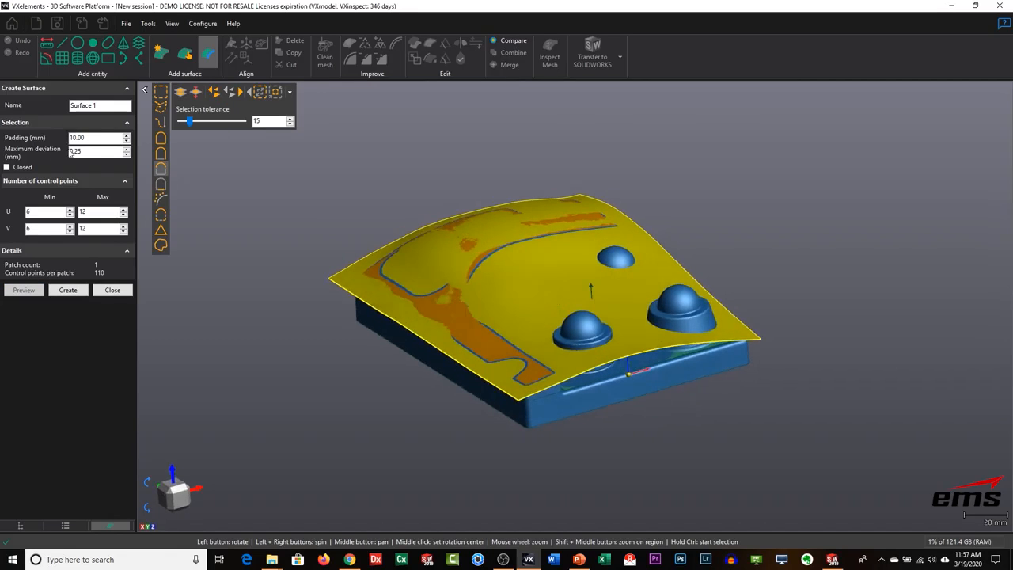
Set the surface's maximum deviation to 0.10 mm, preview it again, create the surface and finish surface creation.
left_click_drag(527, 303, 531, 307)
left_click_drag(86, 150, 57, 156)
type(".1")
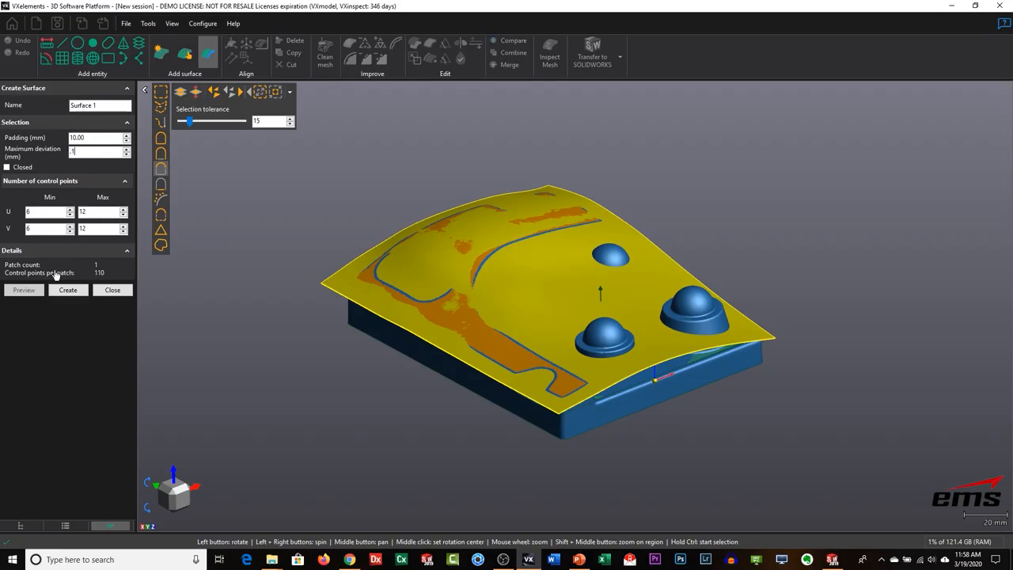
left_click(24, 289)
left_click(24, 254)
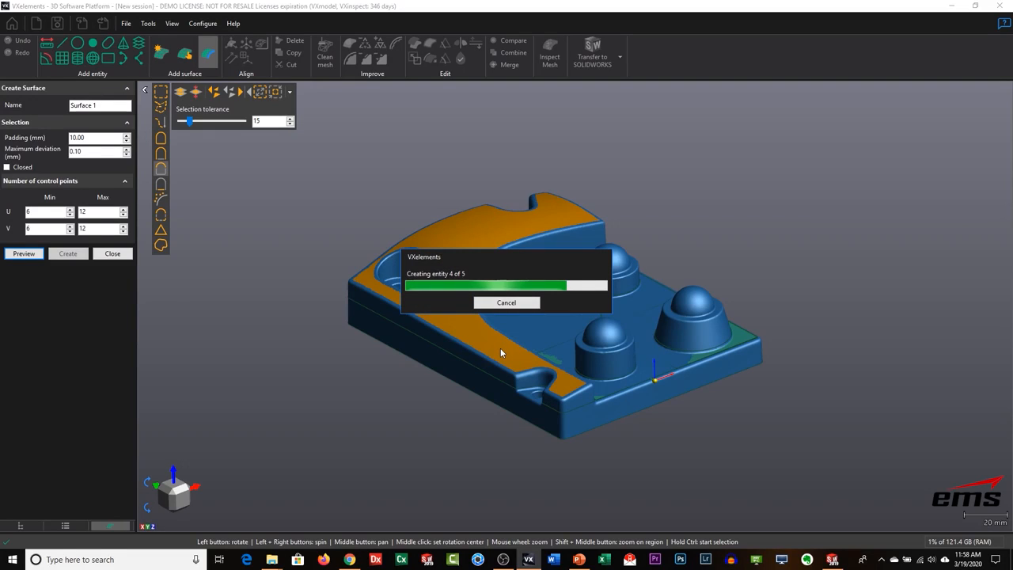
left_click_drag(494, 328, 489, 309)
left_click_drag(593, 233, 518, 298)
left_click(64, 289)
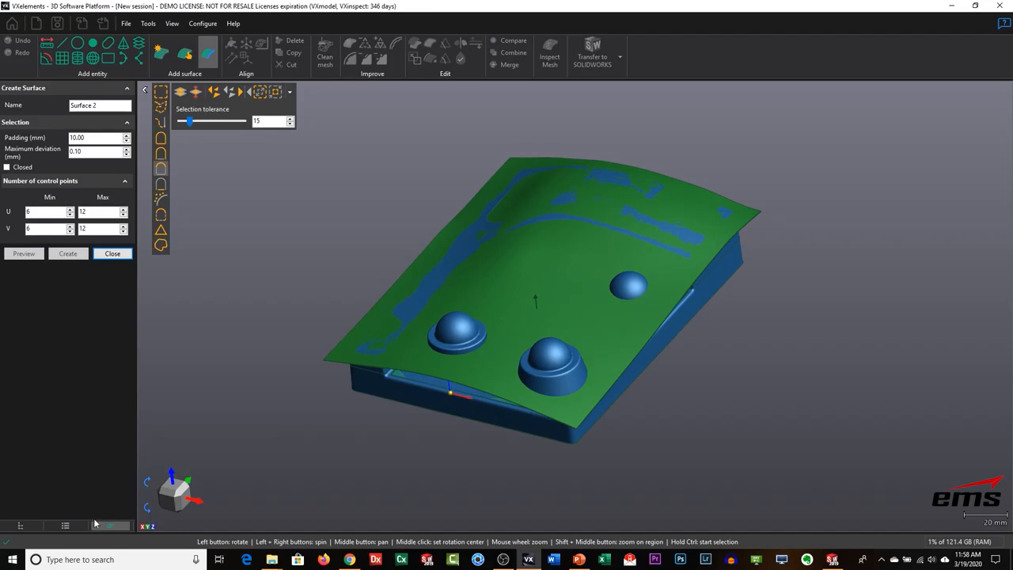
left_click(112, 253)
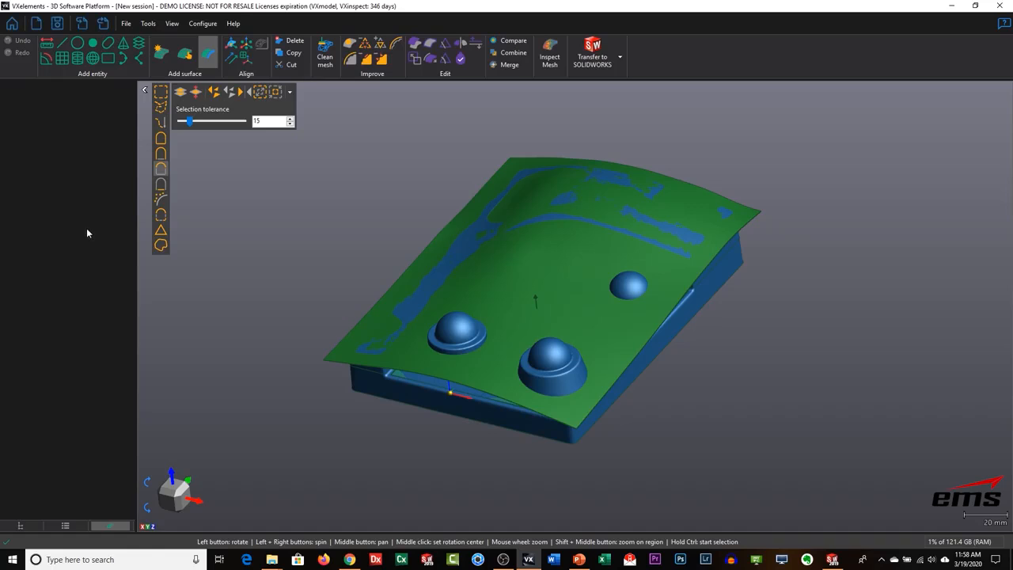
Review the entities in the navigation tree and check the available CAD transfer and mesh export options.
left_click(30, 125)
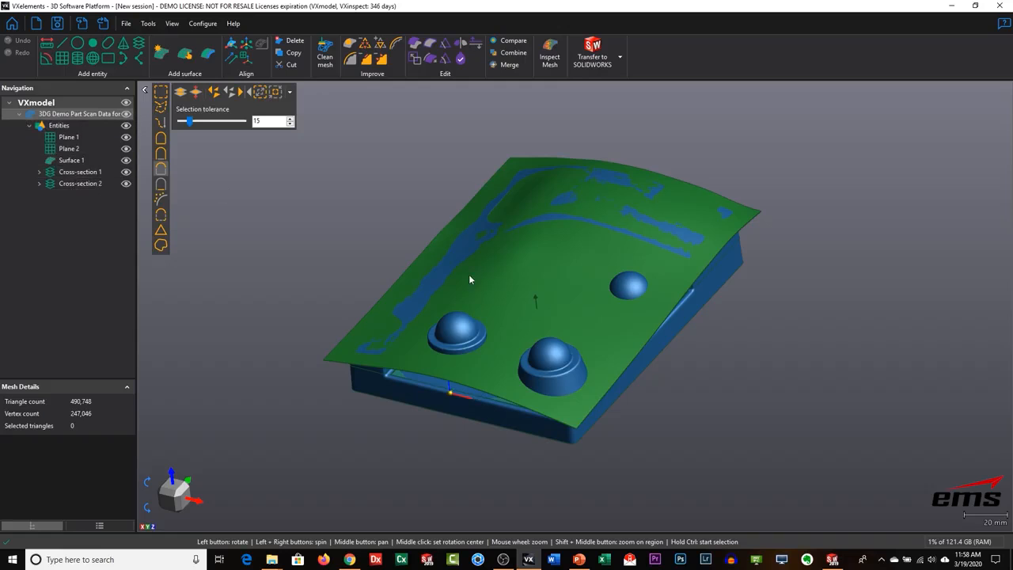
mouse_move(496, 330)
left_mouse_down()
mouse_move(502, 308)
mouse_move(479, 336)
left_mouse_up()
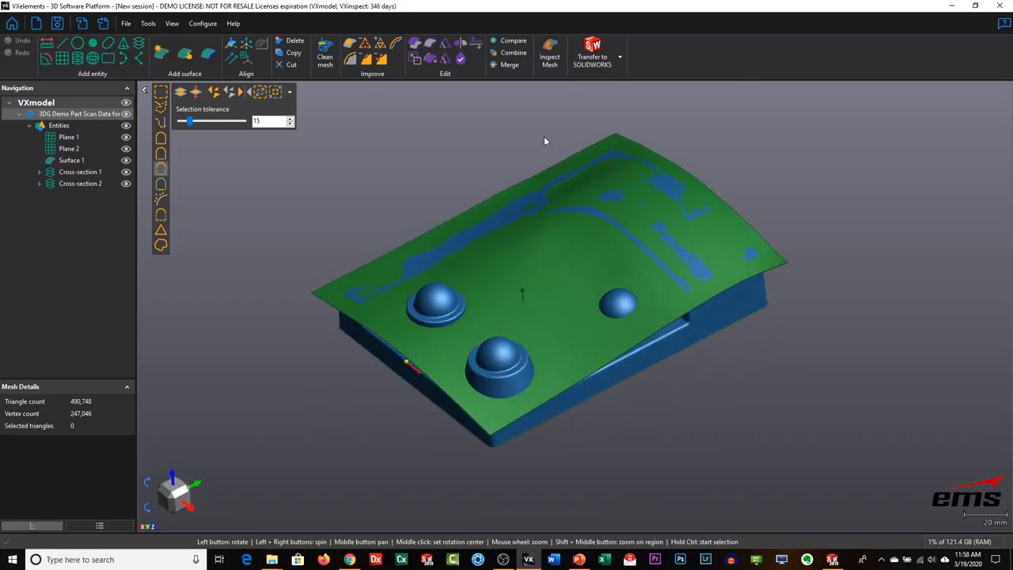
left_click(621, 61)
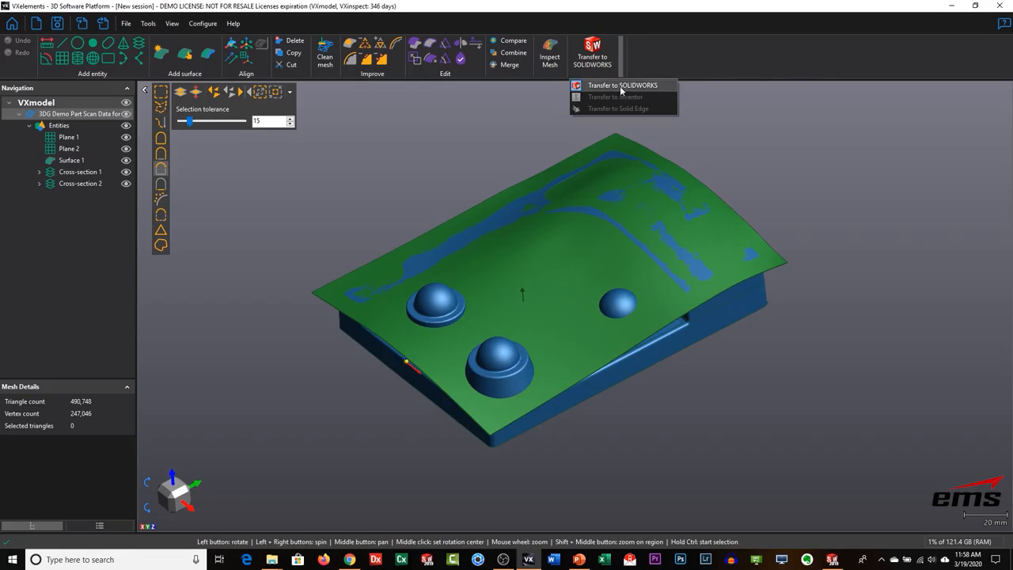
left_click(733, 120)
left_click(126, 24)
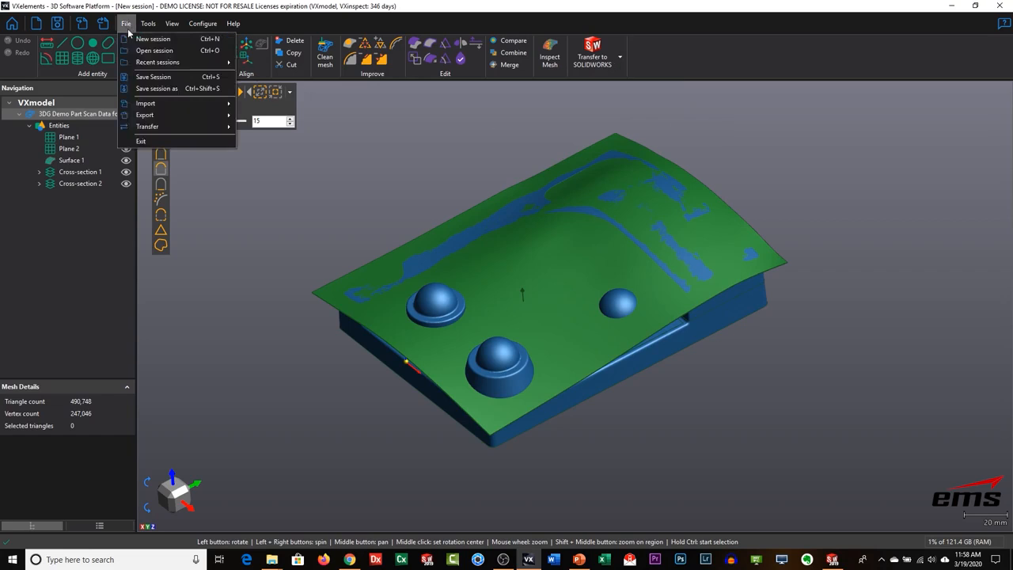
mouse_move(161, 117)
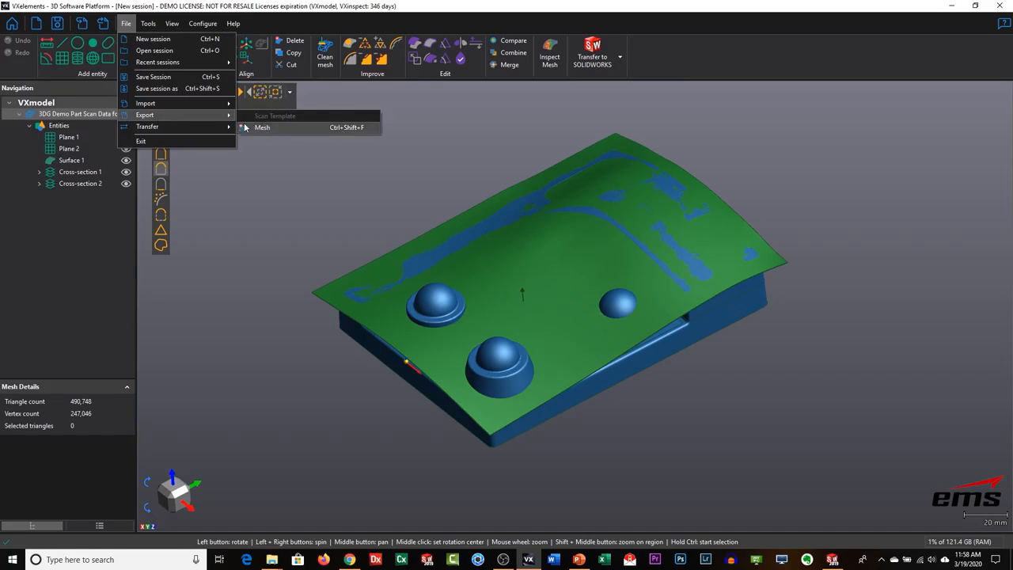
left_click(241, 198)
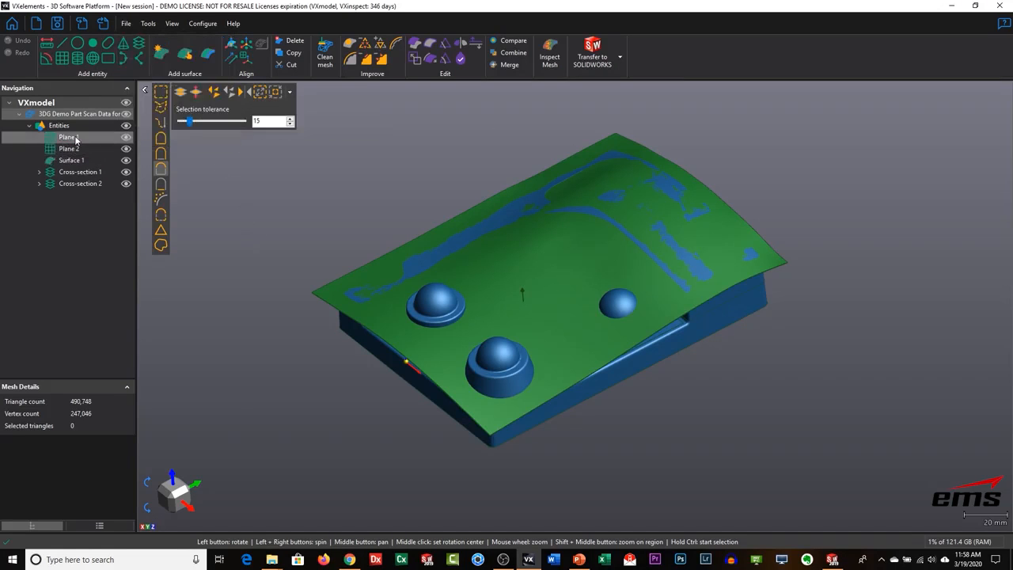
Select both planes, the surface and both cross-sections together and transfer them to SOLIDWORKS.
left_click(68, 137)
left_click(82, 184, "shift")
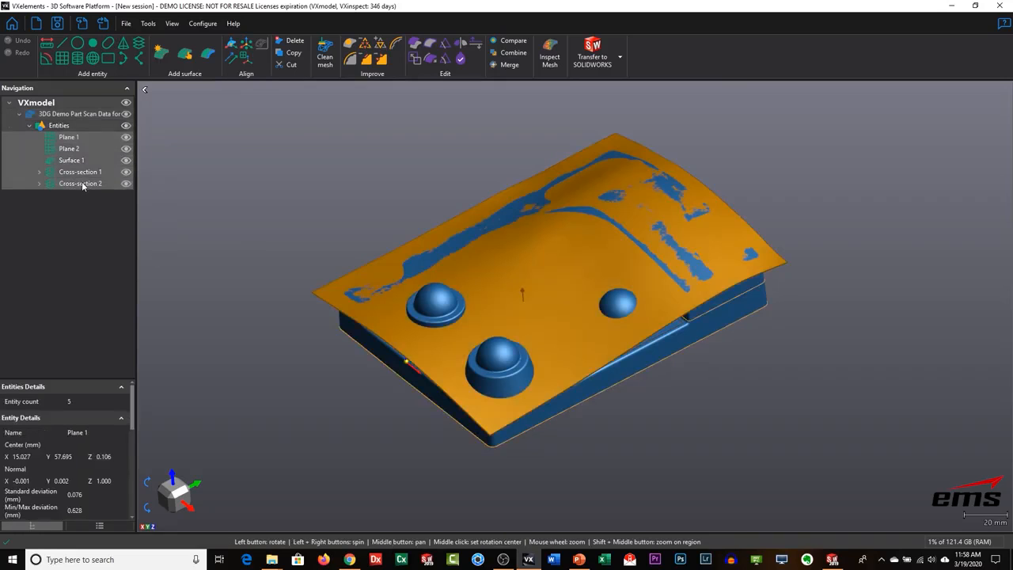
left_click(126, 23)
mouse_move(146, 118)
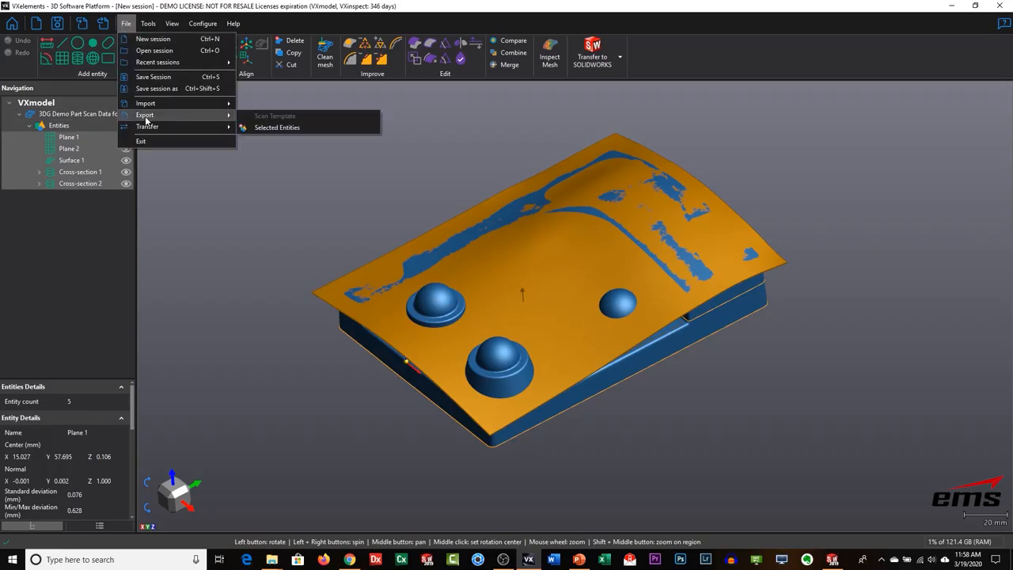
left_click(307, 185)
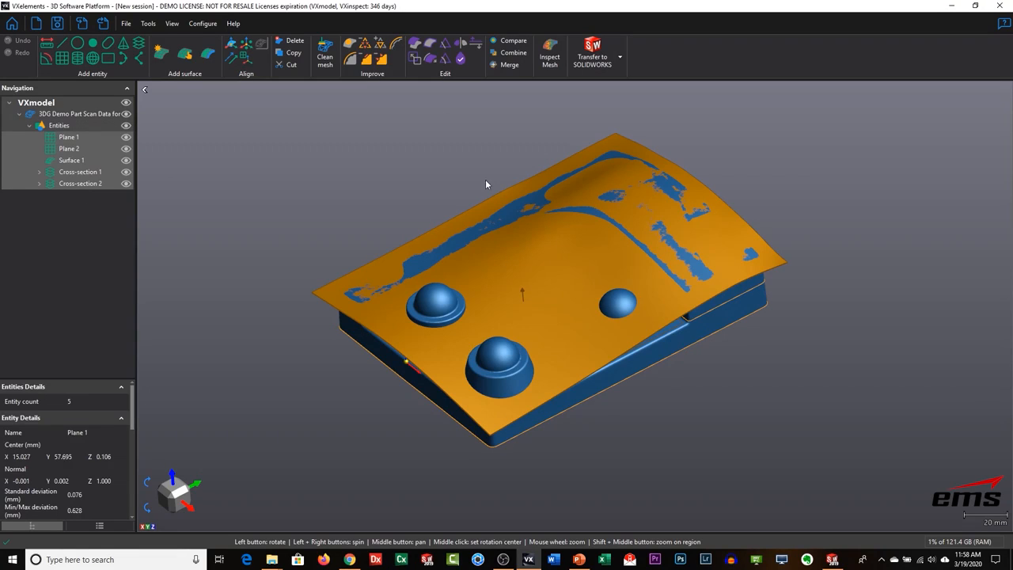
left_click(591, 63)
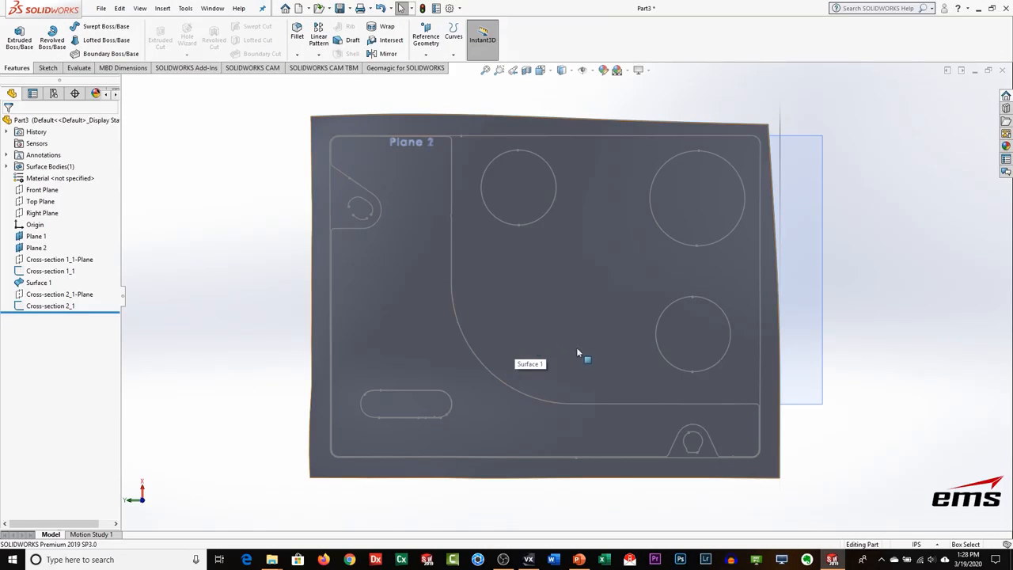
Hide Surface 1 and Plane 1 in the transferred SOLIDWORKS part.
mouse_move(568, 370)
middle_mouse_down()
mouse_move(653, 459)
mouse_move(561, 234)
mouse_move(604, 350)
mouse_move(588, 416)
mouse_move(607, 396)
middle_mouse_up()
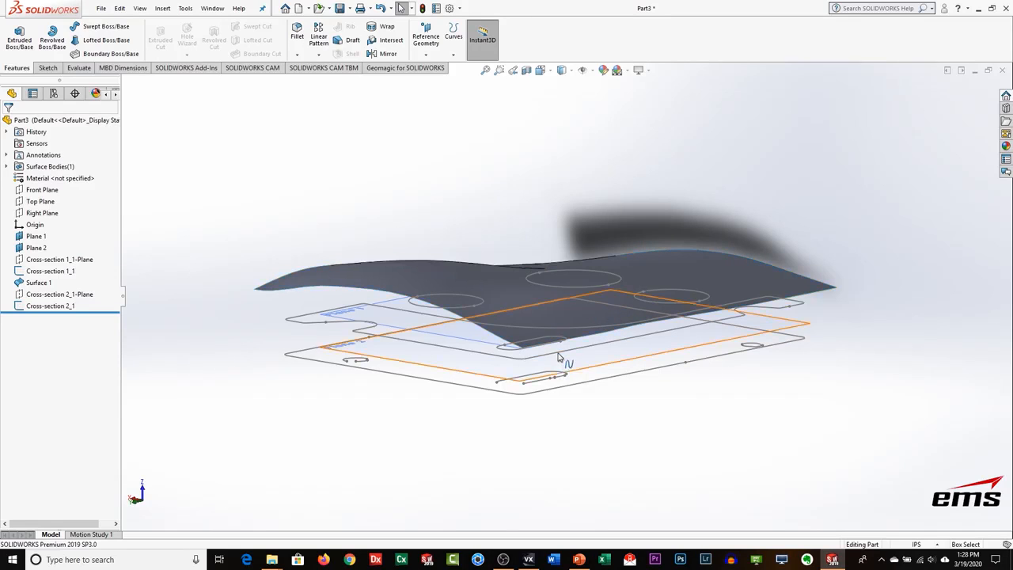
mouse_move(566, 362)
middle_mouse_down()
mouse_move(604, 330)
mouse_move(565, 355)
mouse_move(553, 400)
mouse_move(625, 340)
mouse_move(459, 348)
mouse_move(422, 382)
middle_mouse_up()
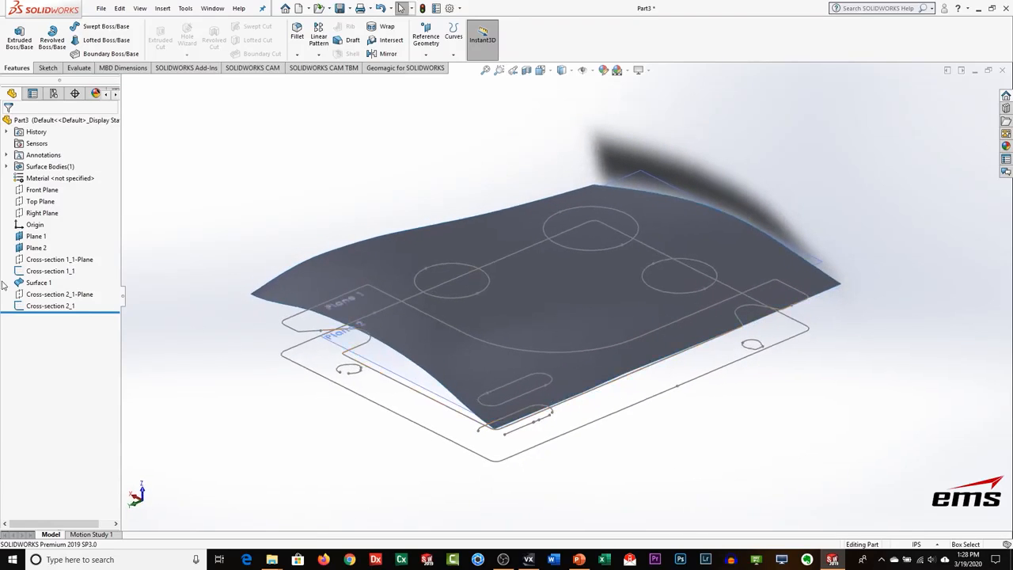
left_click(33, 284)
left_click(28, 268)
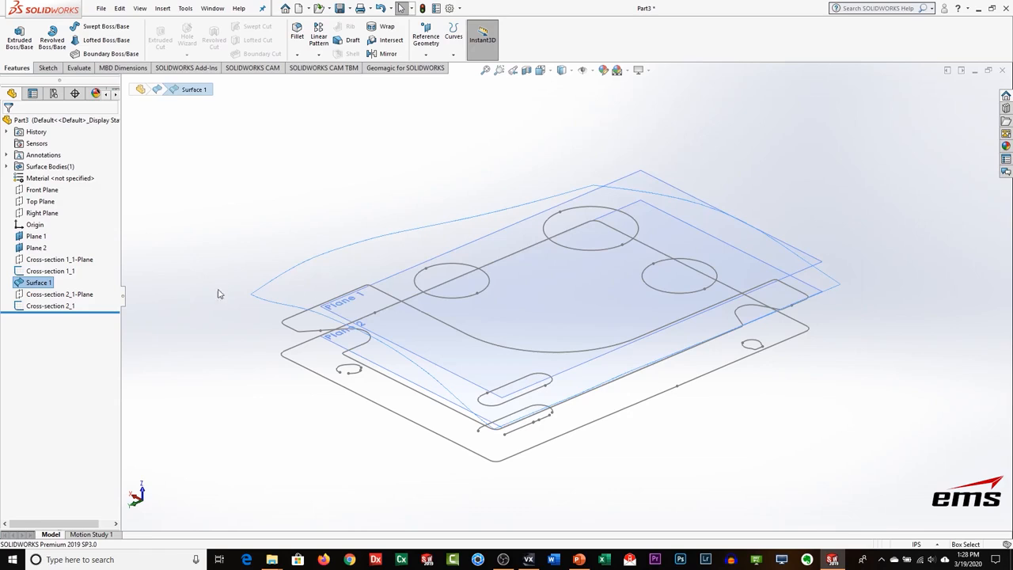
left_click(211, 278)
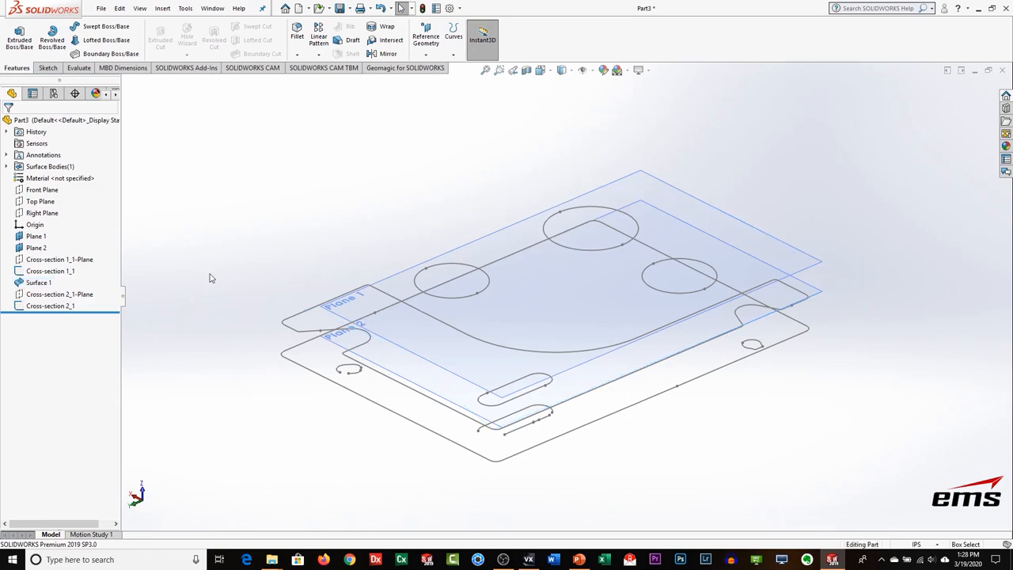
left_click(24, 237)
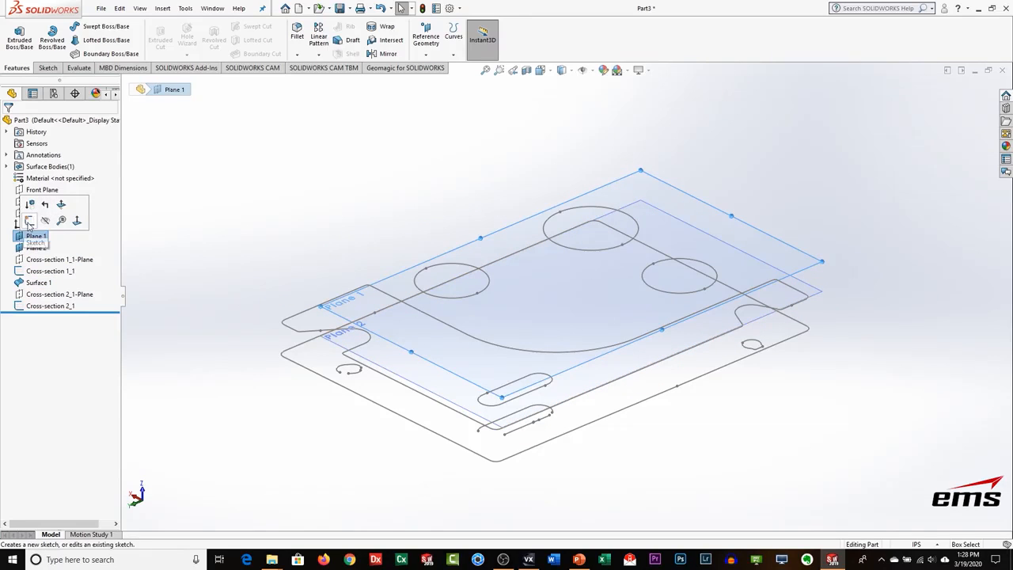
left_click(45, 222)
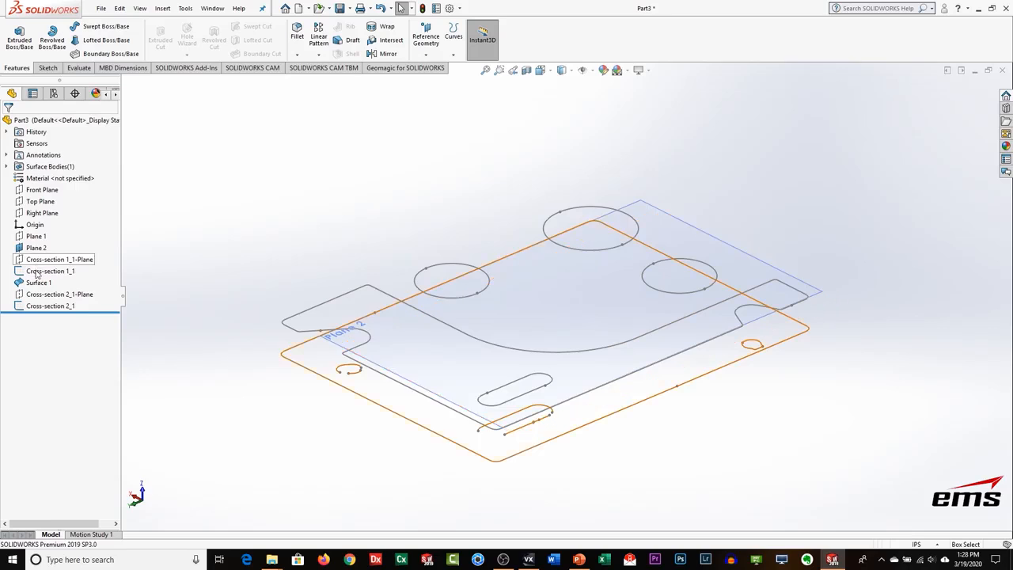
Hide Cross-section 2_1 so only the base outline cross-section and Plane 2 are displayed.
left_click(64, 306)
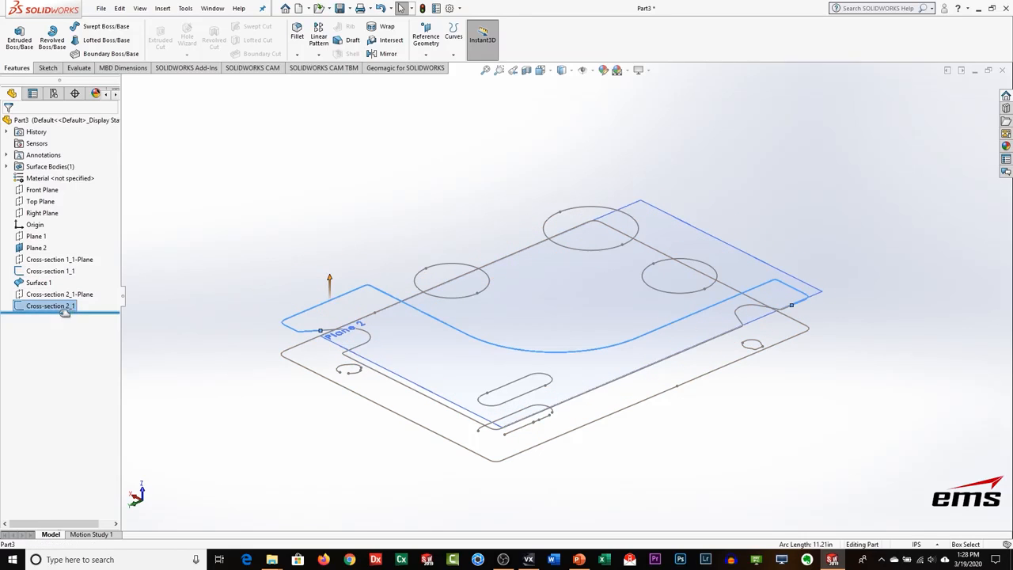
left_click(29, 291)
mouse_move(453, 247)
middle_mouse_down()
mouse_move(461, 298)
mouse_move(462, 227)
mouse_move(458, 235)
middle_mouse_up()
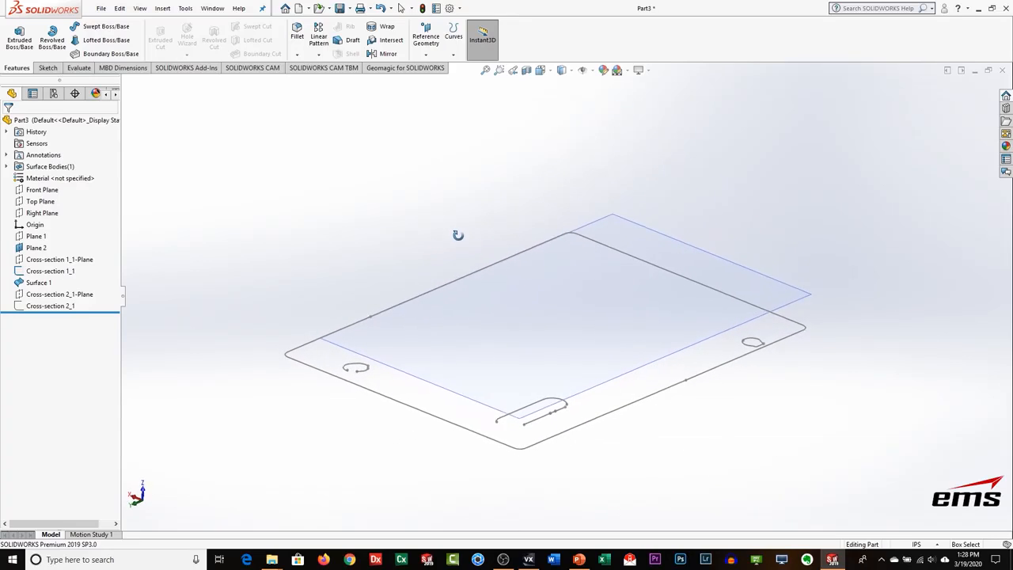
mouse_move(554, 375)
middle_mouse_down()
mouse_move(570, 311)
mouse_move(610, 298)
mouse_move(548, 358)
mouse_move(559, 385)
middle_mouse_up()
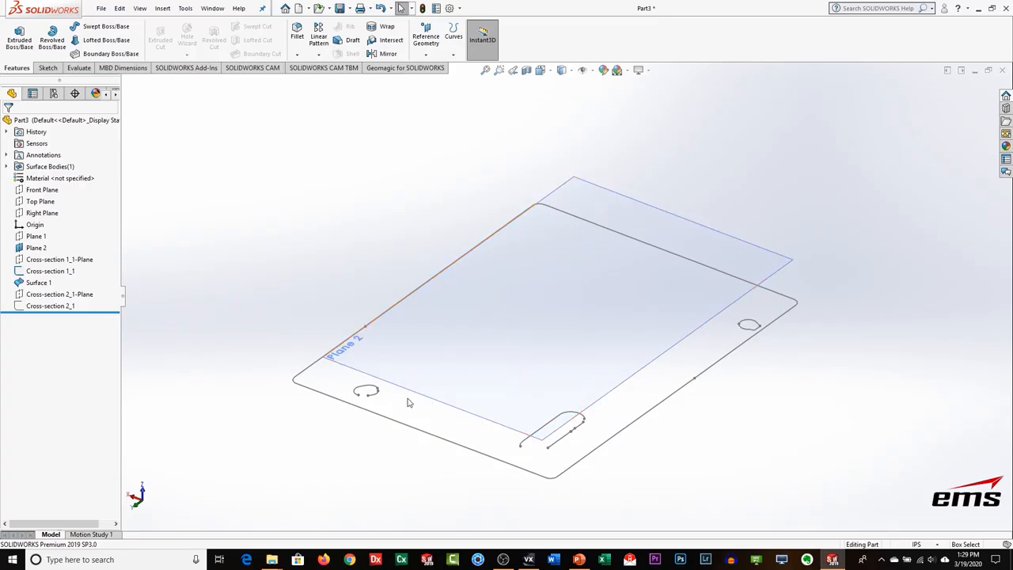
middle_click_drag(506, 382, 489, 338, "ctrl")
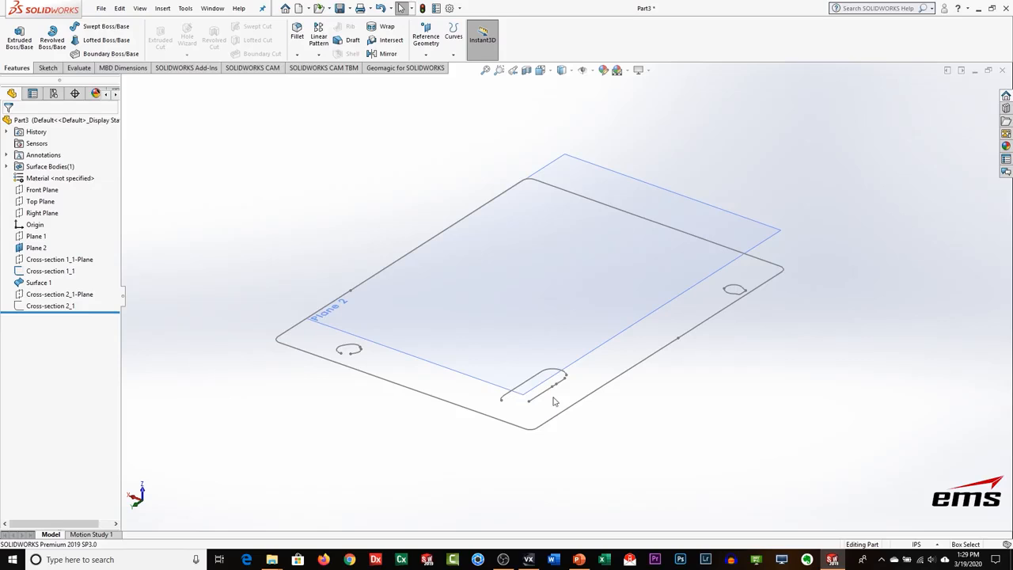
mouse_move(537, 352)
middle_mouse_down()
mouse_move(538, 375)
mouse_move(539, 361)
middle_mouse_up()
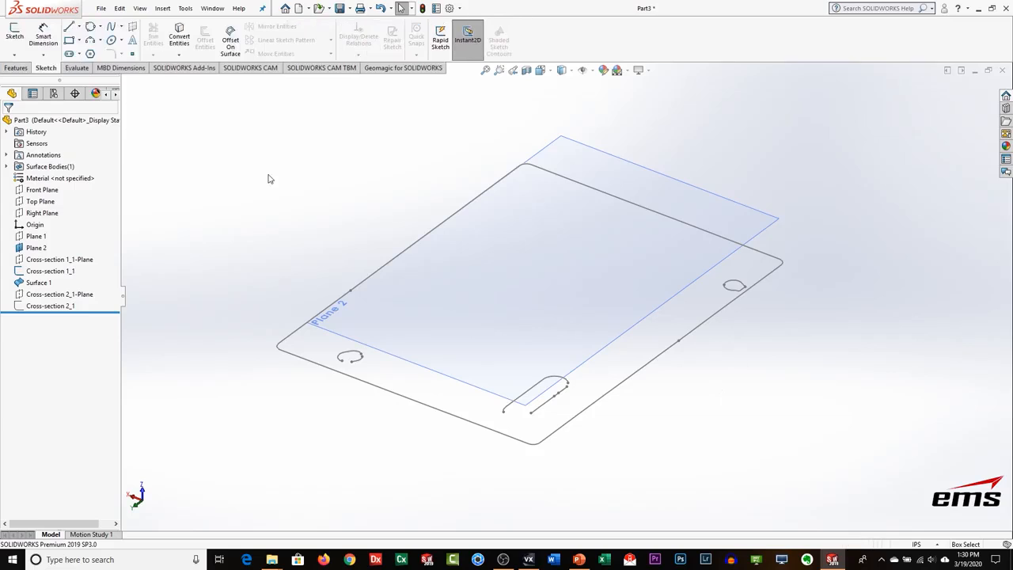
Start a new sketch on Plane 2 and orient the view normal to it.
left_click(17, 37)
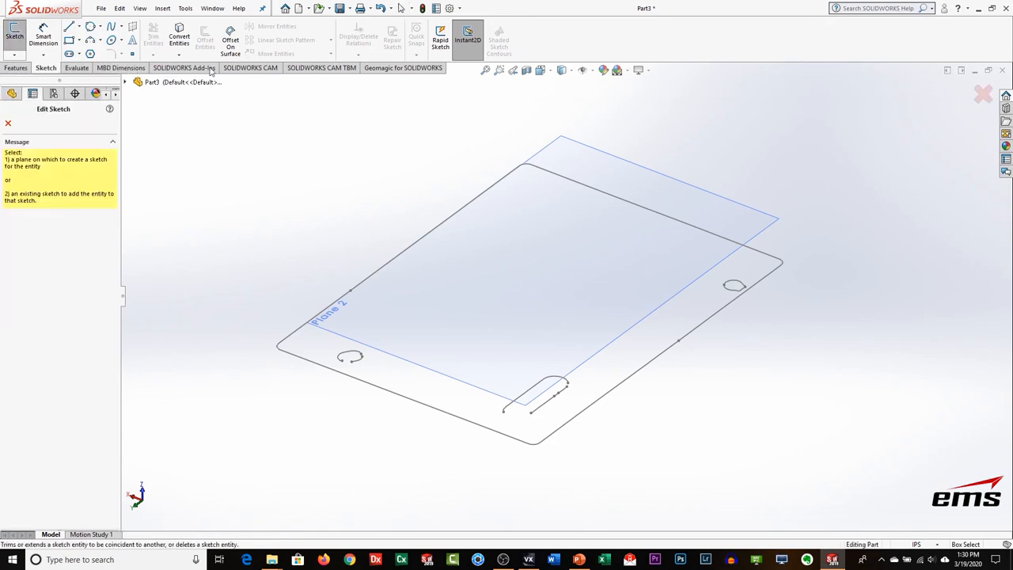
left_click(569, 161)
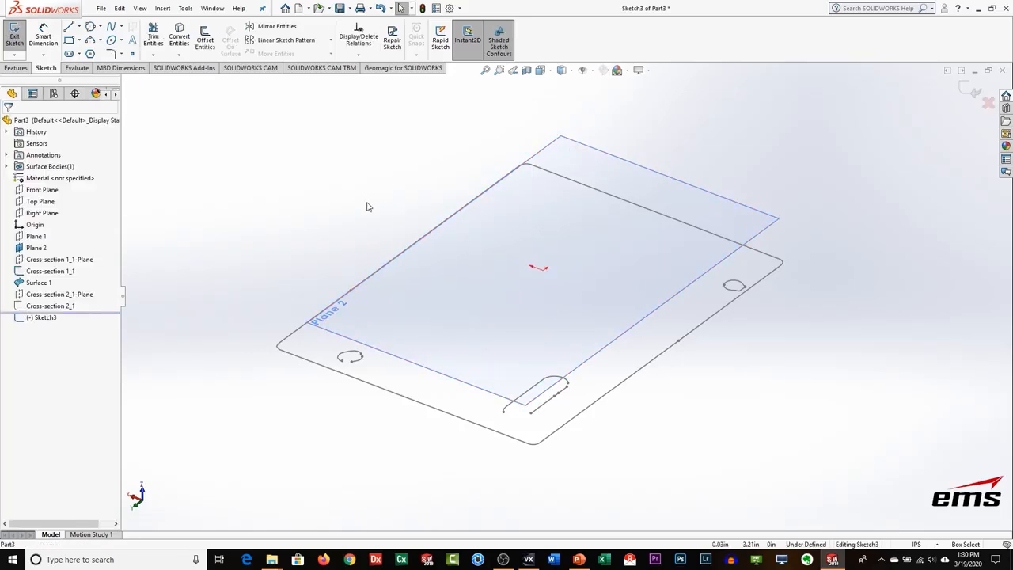
left_click(552, 72)
left_click(425, 275)
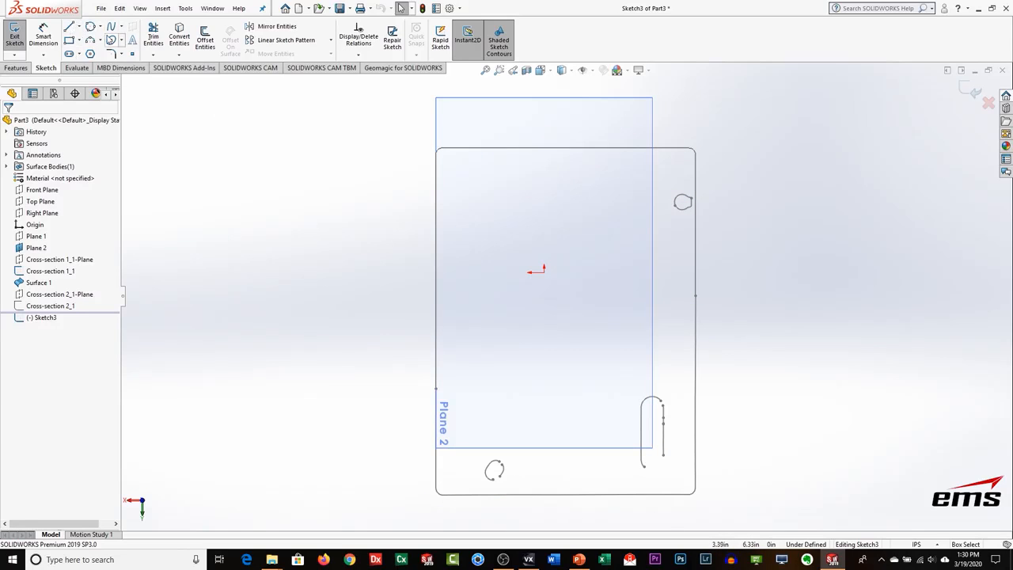
Draw a corner rectangle about 6.30 by 4.73 in over the outer outline of Cross-section 1_1 and exit the sketch.
left_click(70, 41)
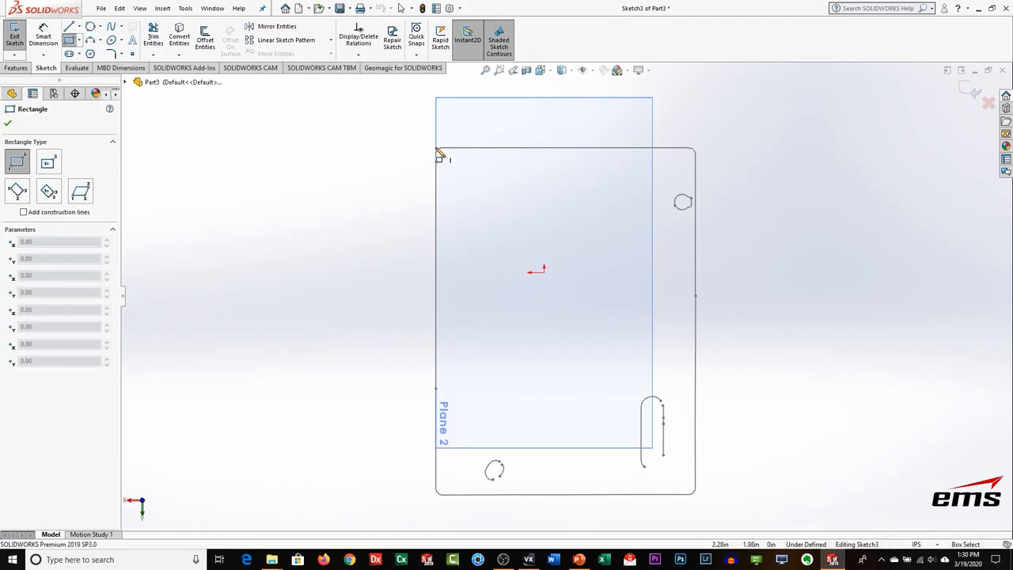
left_click(439, 154)
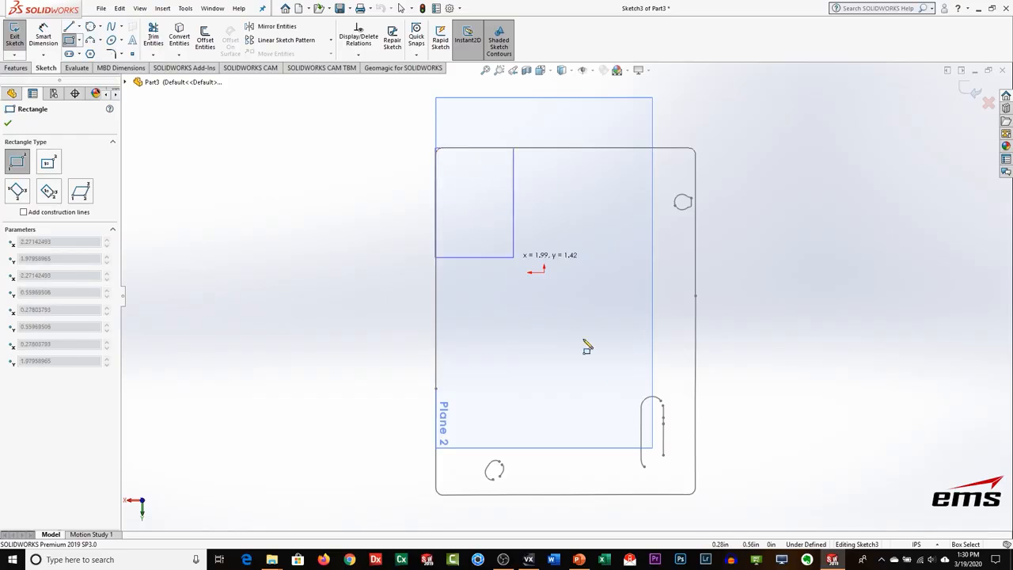
left_click(696, 495)
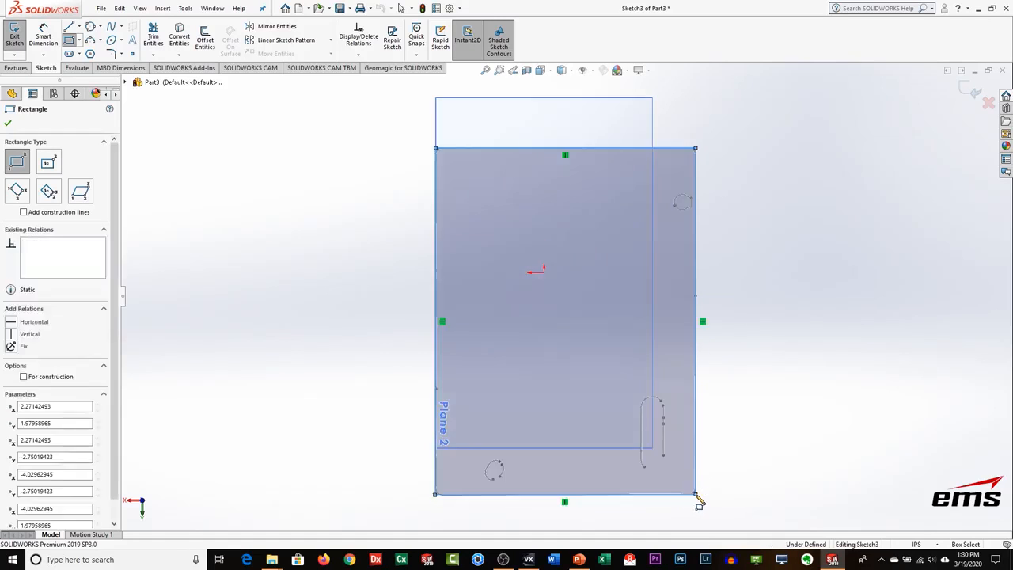
left_click(8, 124)
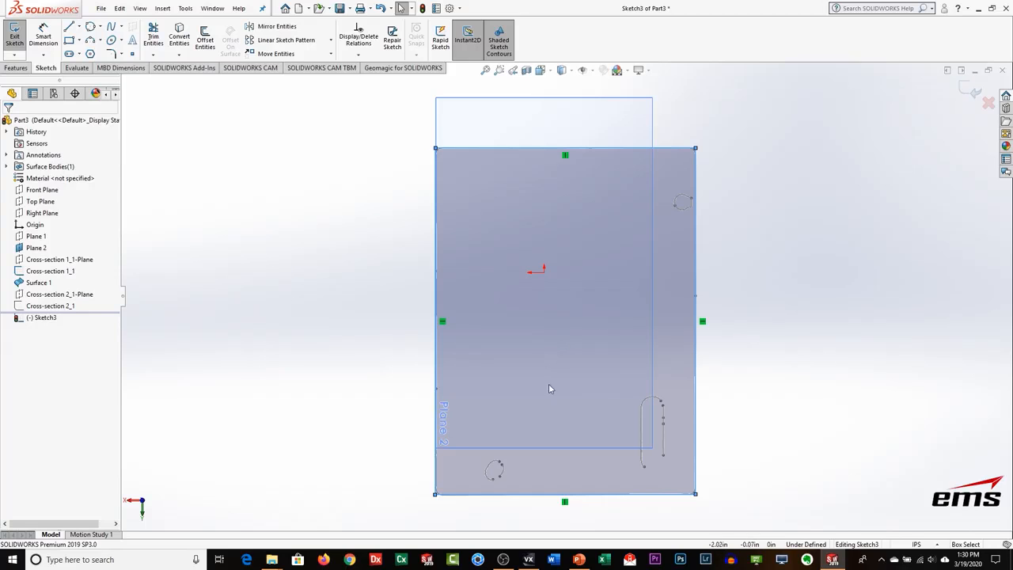
mouse_move(549, 383)
middle_mouse_down()
mouse_move(572, 293)
mouse_move(495, 201)
mouse_move(516, 242)
mouse_move(522, 230)
mouse_move(518, 247)
middle_mouse_up()
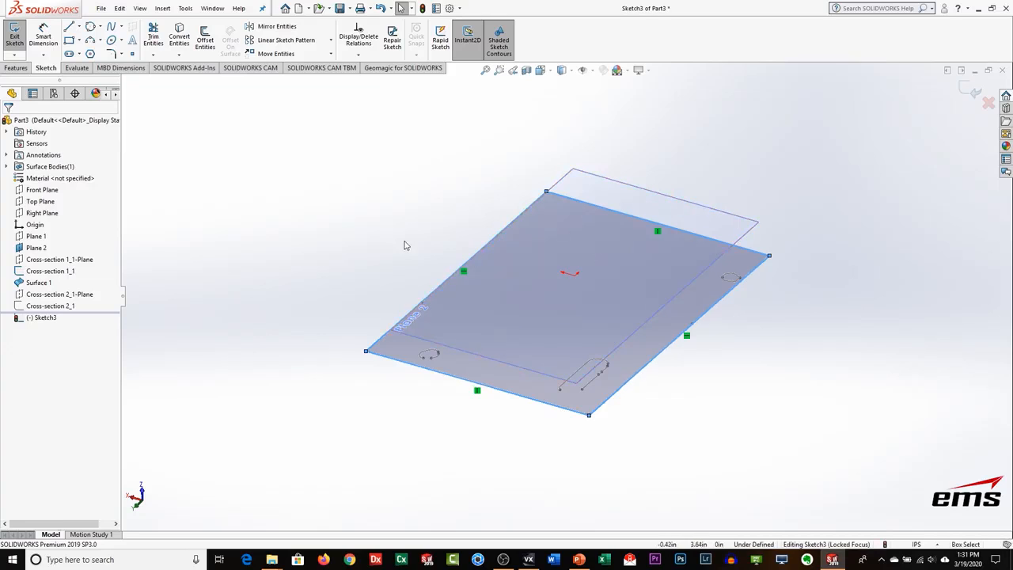
mouse_move(570, 294)
middle_mouse_down()
mouse_move(549, 301)
mouse_move(543, 290)
mouse_move(544, 299)
middle_mouse_up()
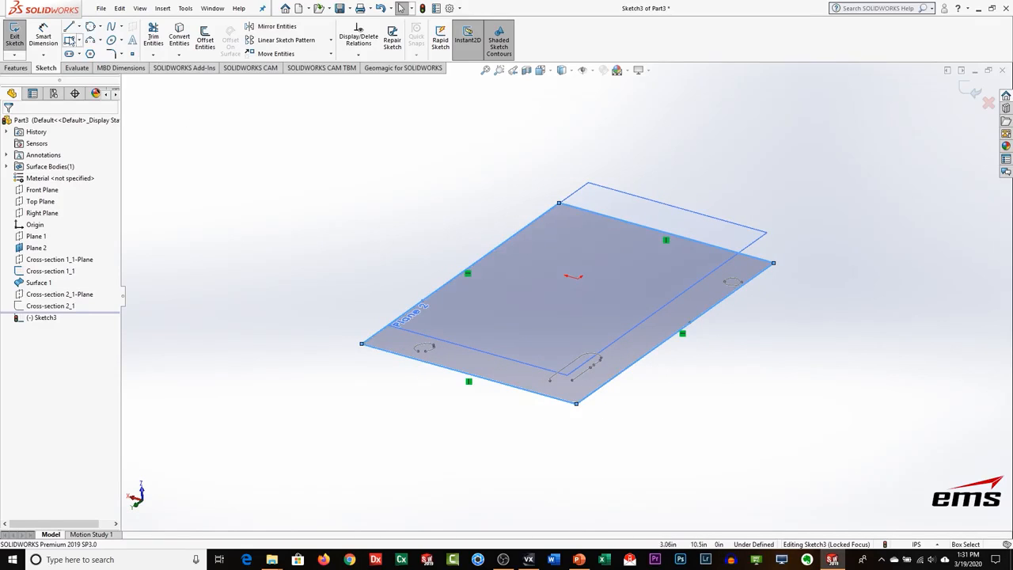
left_click(14, 35)
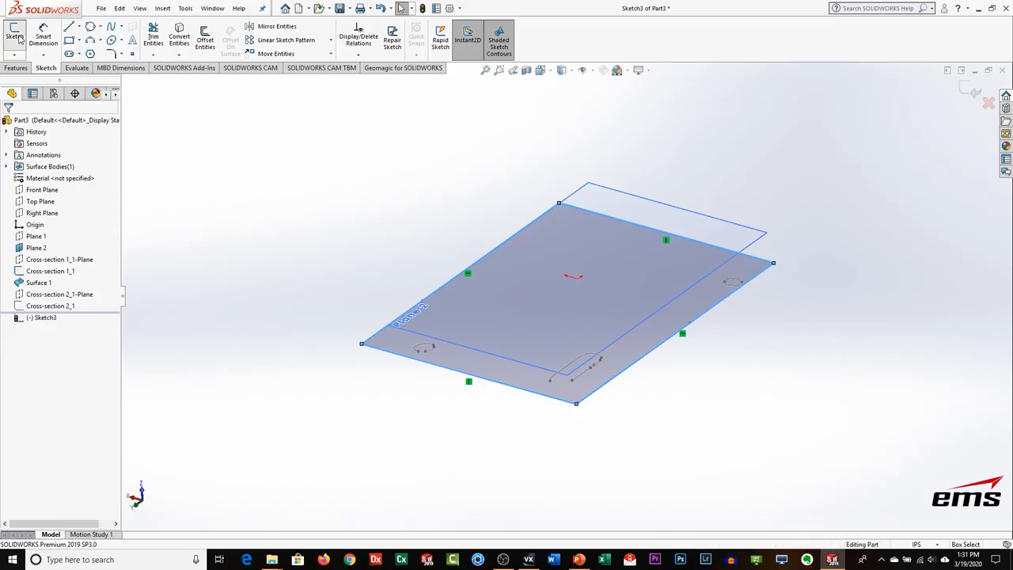
Show Surface 1 and set up a boss extrusion of the rectangle sketch with the Up To Surface end condition, ending at Surface 1.
left_click(32, 280)
left_click(28, 266)
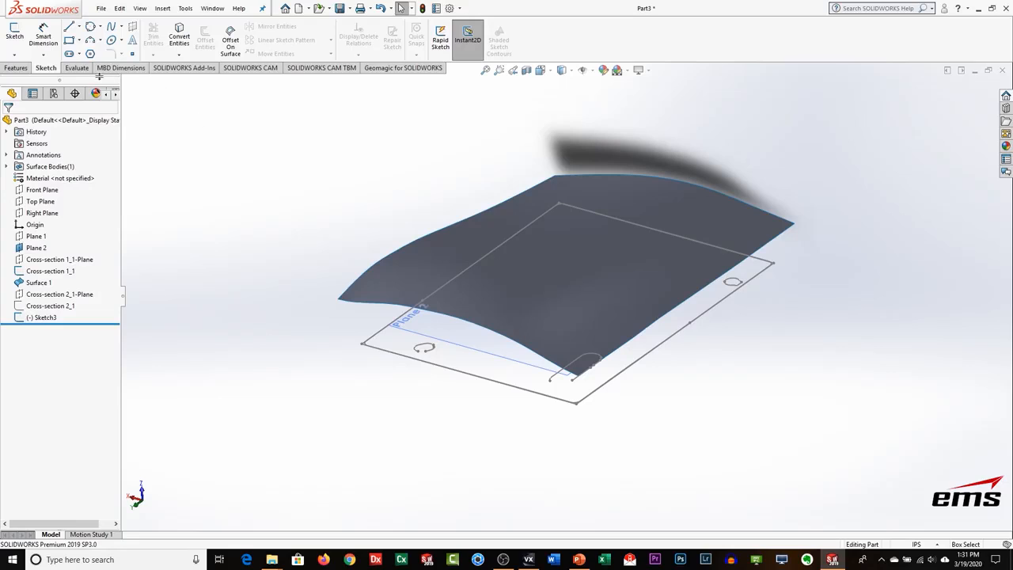
left_click(19, 68)
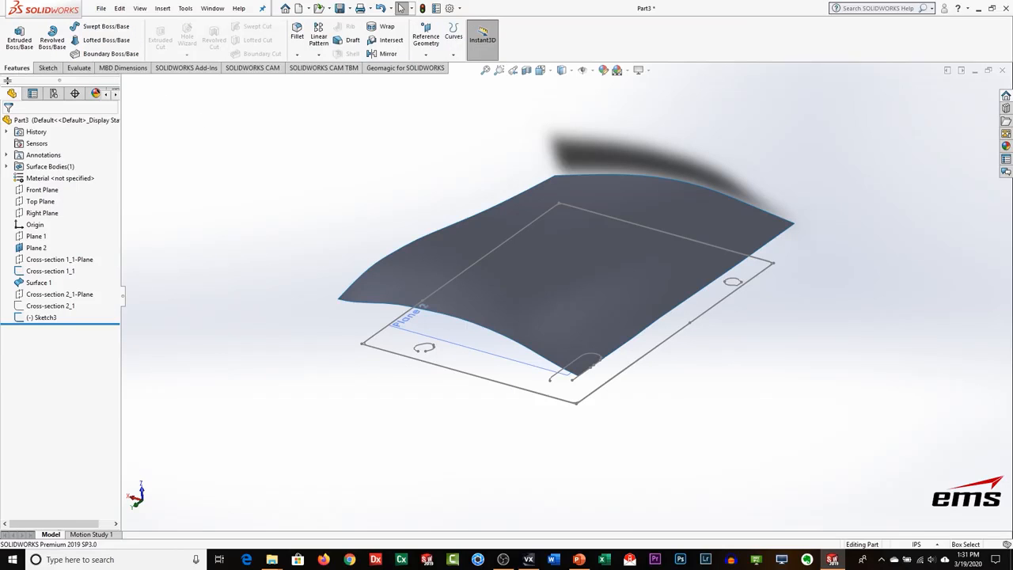
left_click(19, 40)
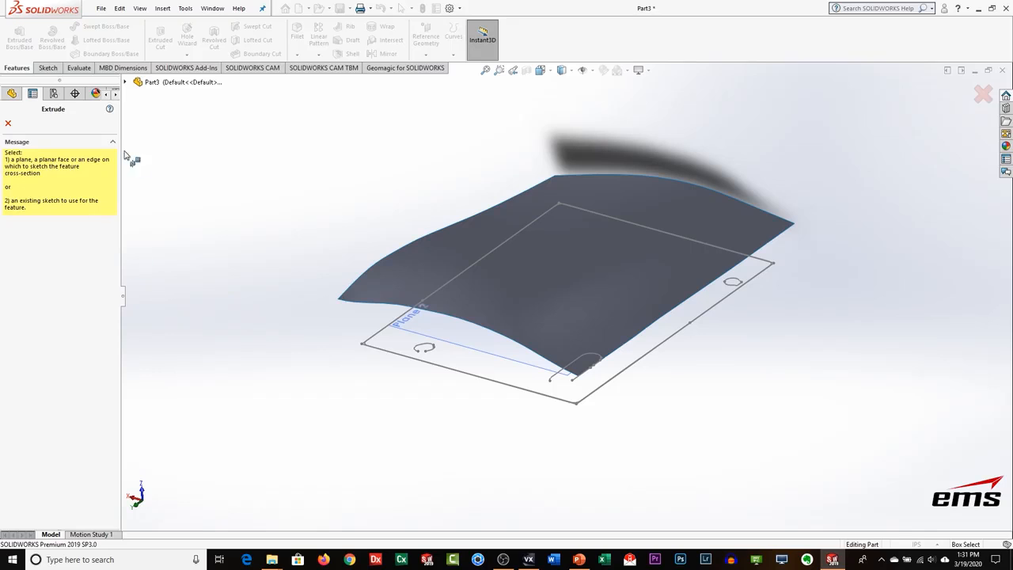
left_click(125, 83)
left_click(171, 280)
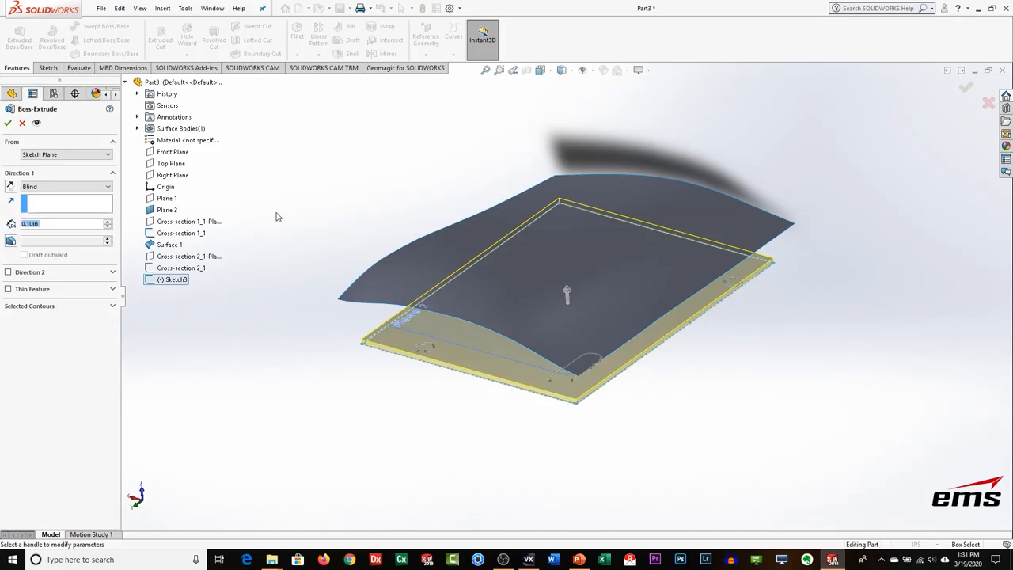
left_click(85, 187)
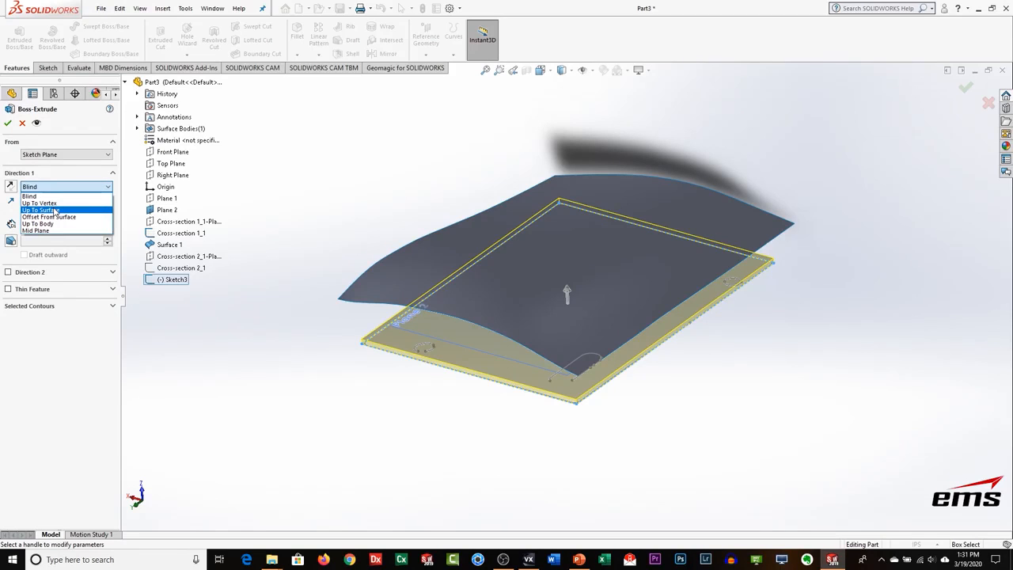
left_click(56, 211)
left_click(425, 263)
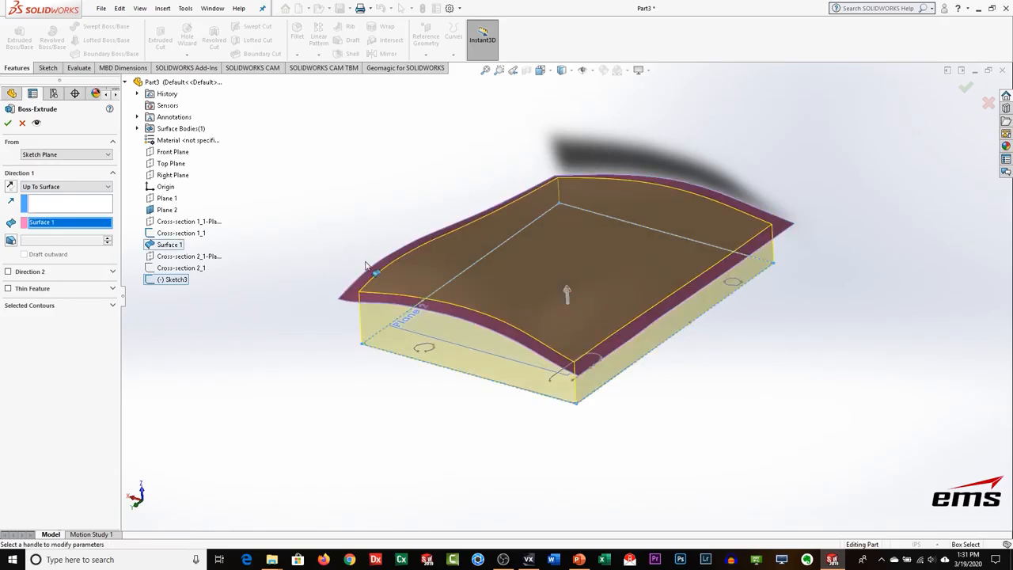
middle_click_drag(539, 366, 516, 363)
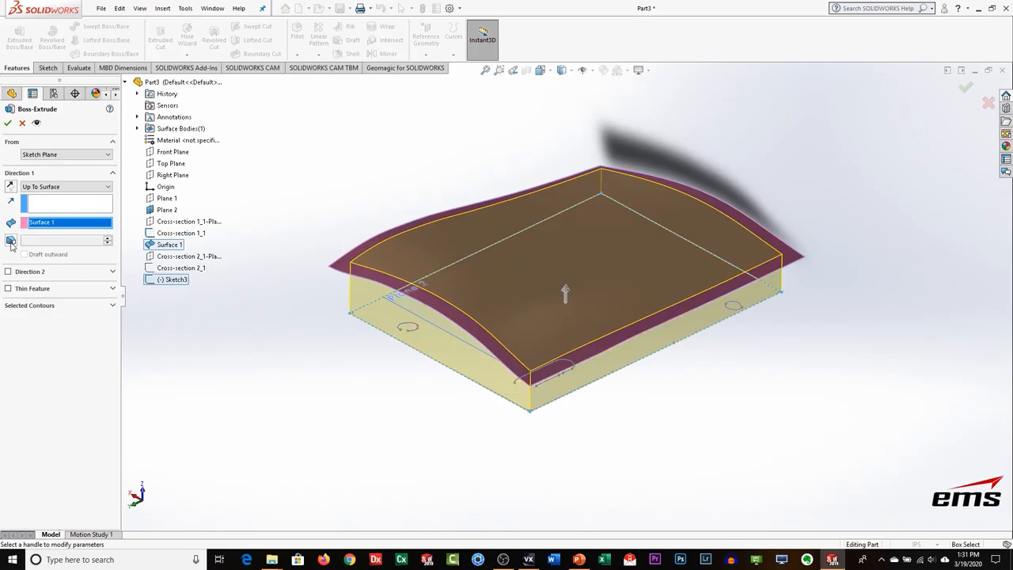
Add a 2.00 degree inward draft to the boss extrusion and create the feature.
left_click(10, 240)
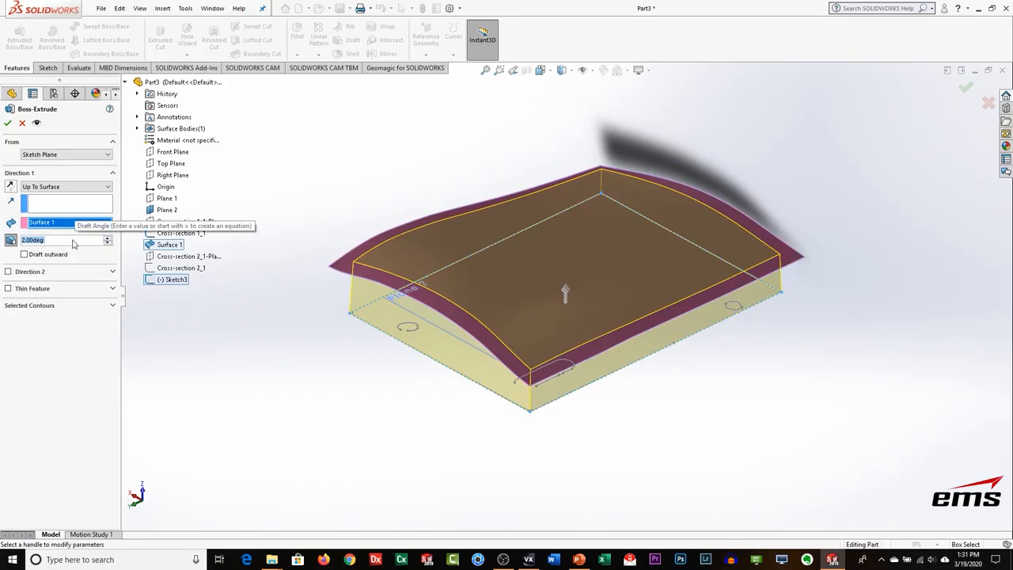
left_click(107, 244)
left_click(107, 239)
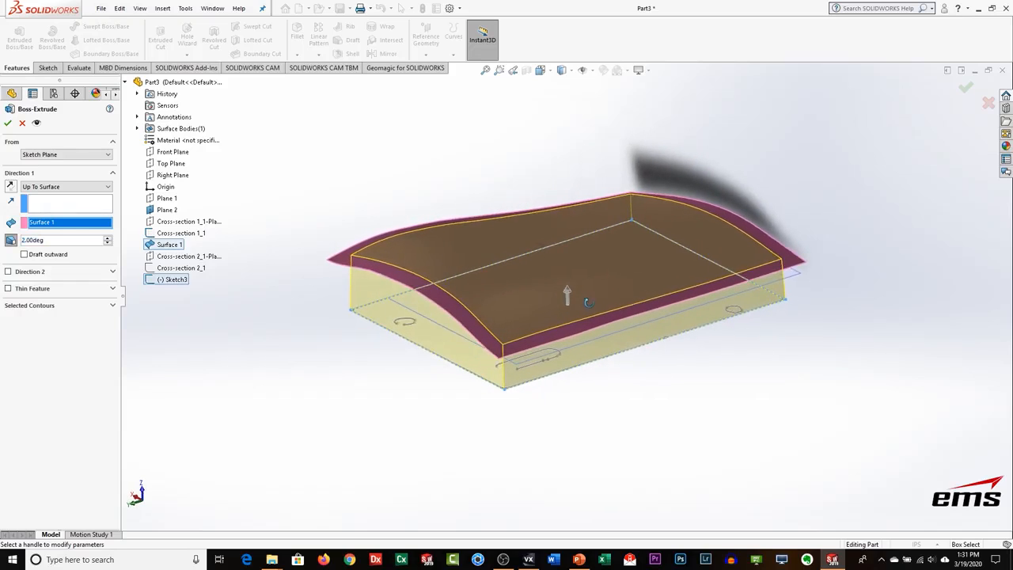
left_click(9, 123)
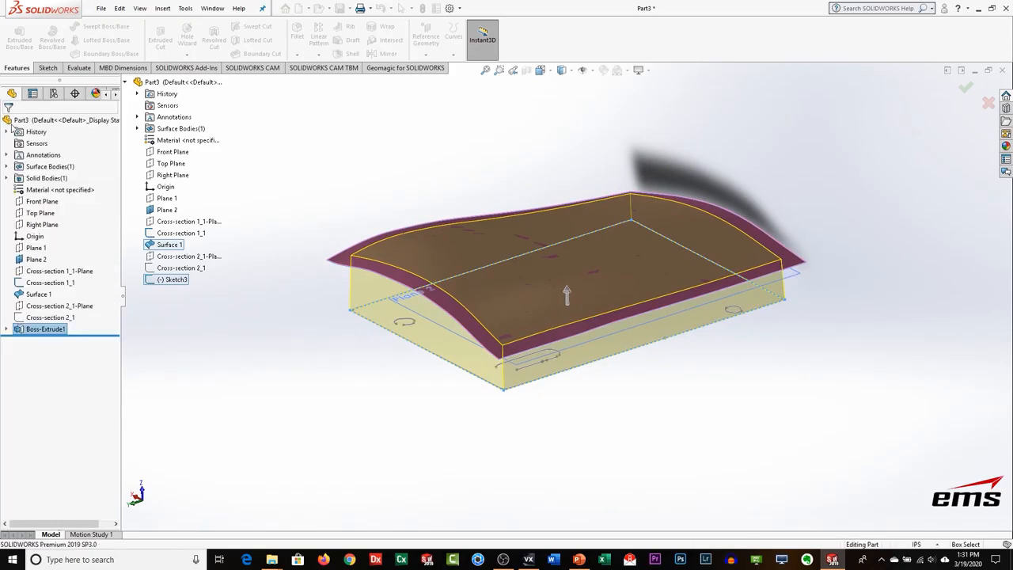
Hide Surface 1 so the extruded solid body is unobstructed.
left_click(21, 295)
left_click(33, 269)
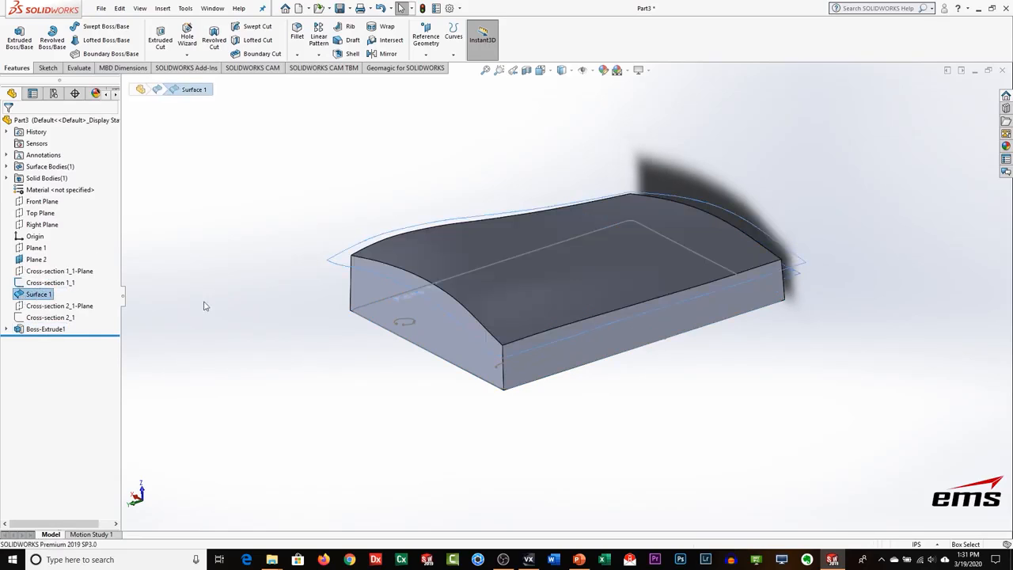
middle_click_drag(538, 314, 616, 232)
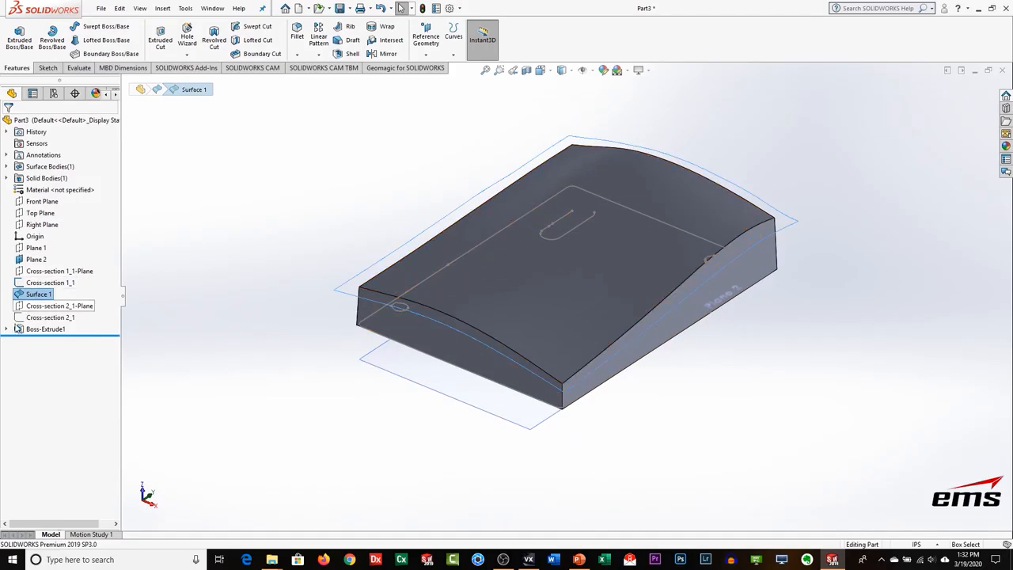
Show Cross-section 2_1 and Plane 1, and hide Plane 2 and Cross-section 1_1.
left_click(17, 317)
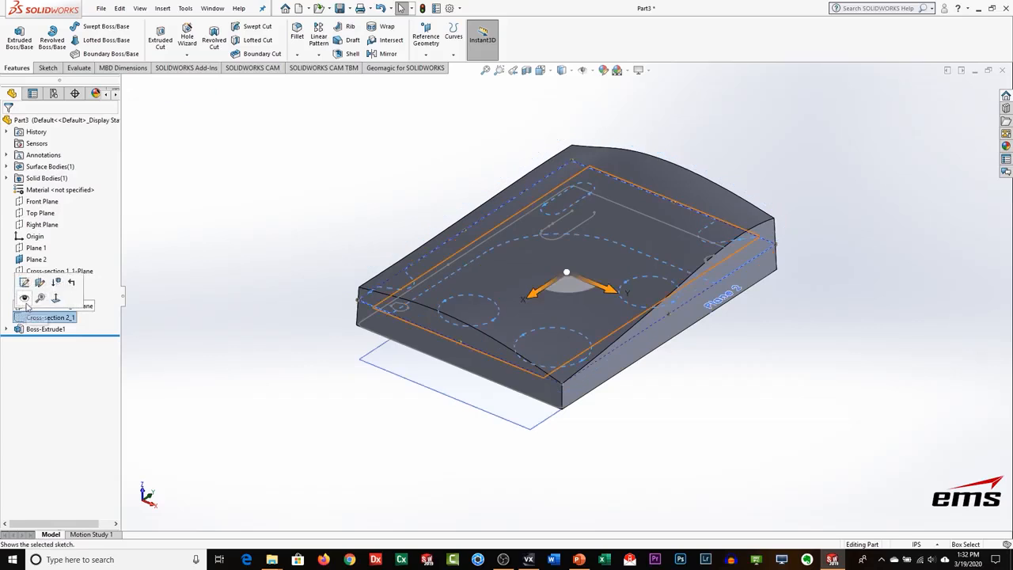
left_click(33, 248)
left_click(30, 260)
left_click(42, 245)
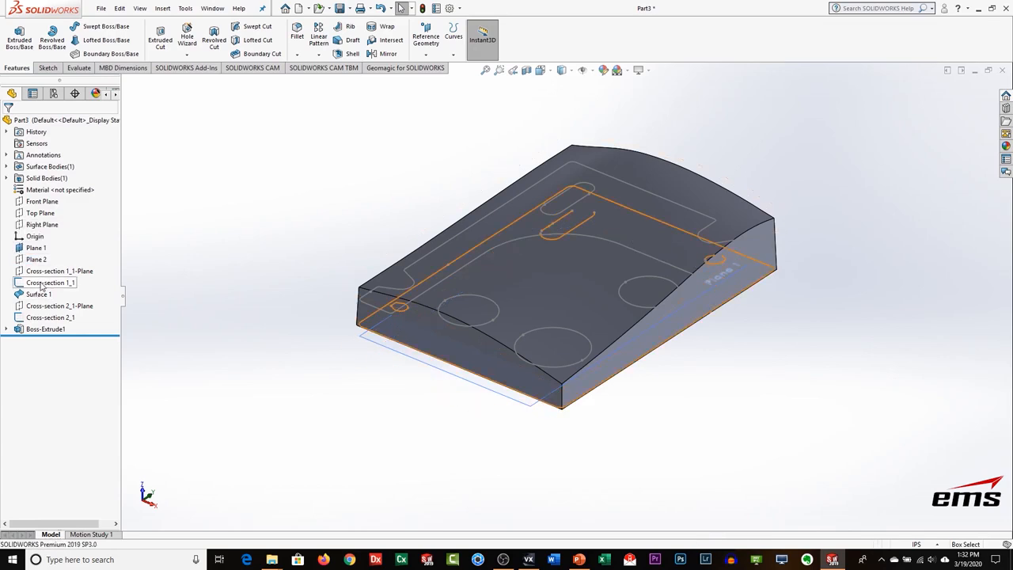
left_click(18, 285)
left_click(30, 269)
middle_click_drag(396, 376, 390, 415)
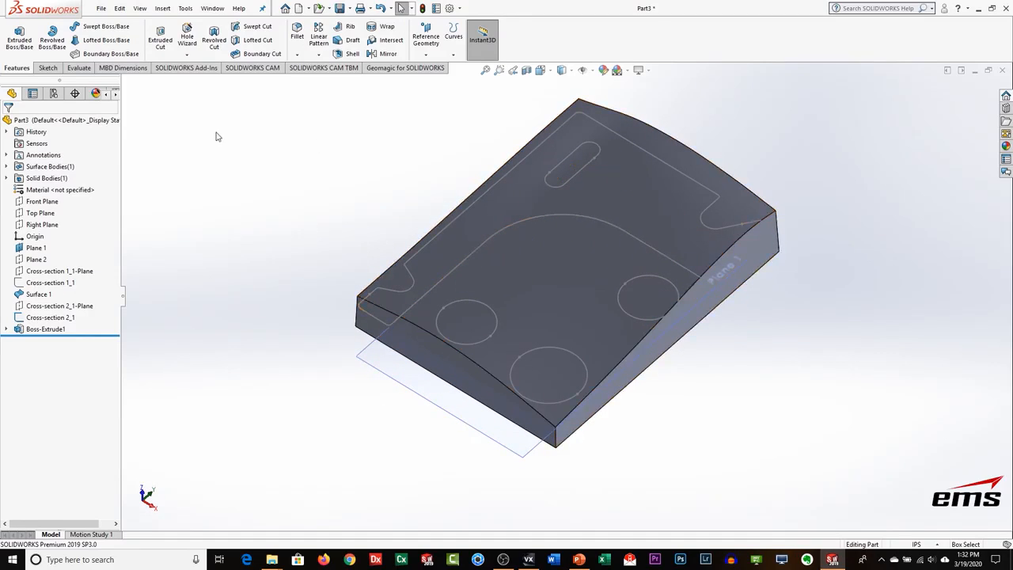
Start a new sketch on Plane 1 and view the part from the front.
left_click(47, 68)
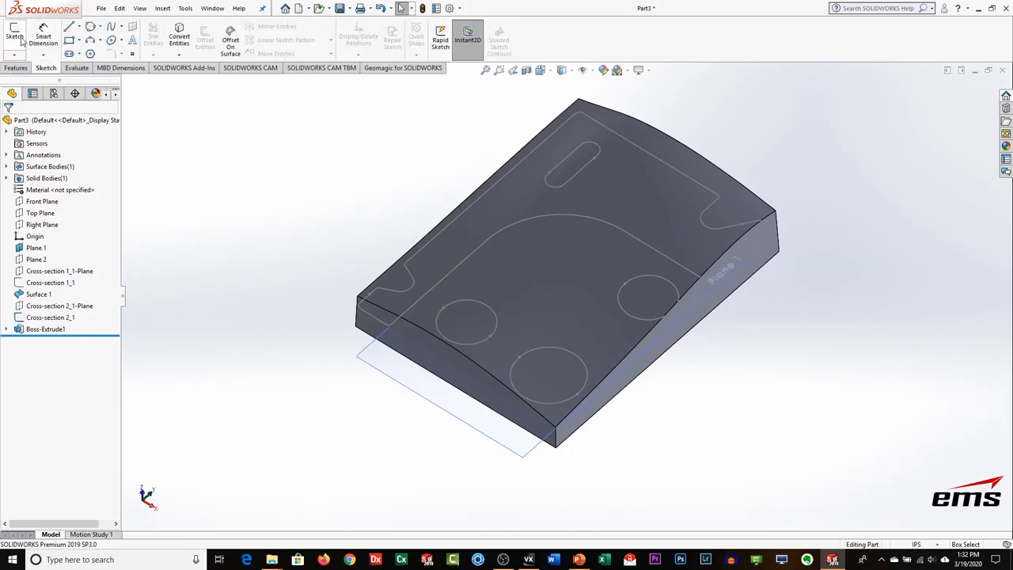
left_click(15, 32)
left_click(387, 363)
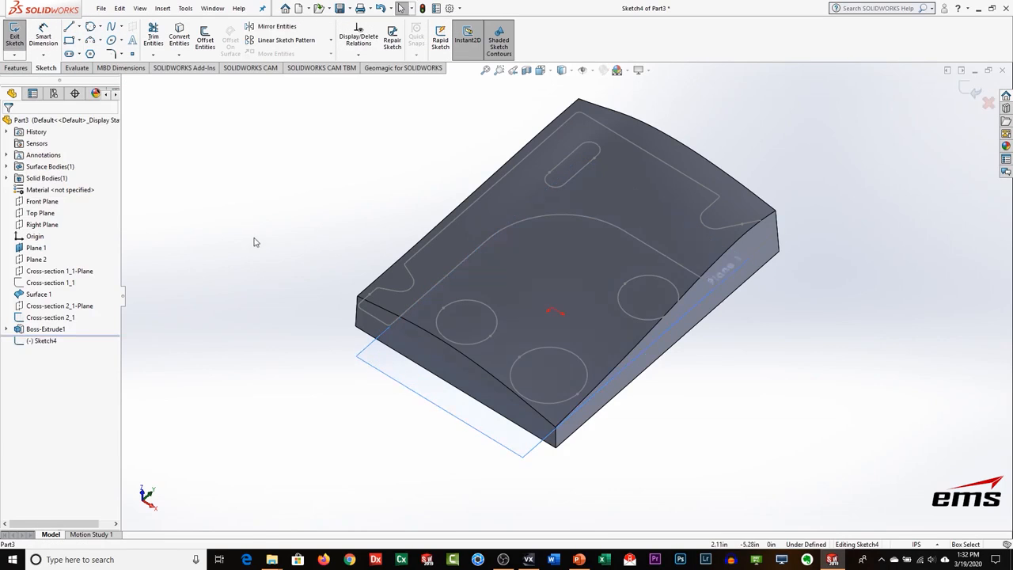
left_click(552, 72)
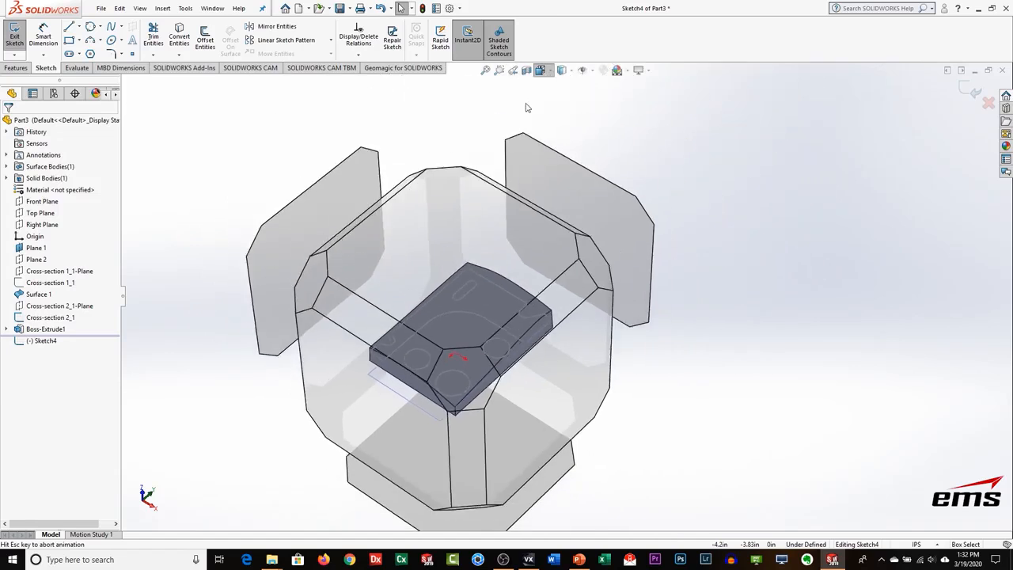
left_click(417, 276)
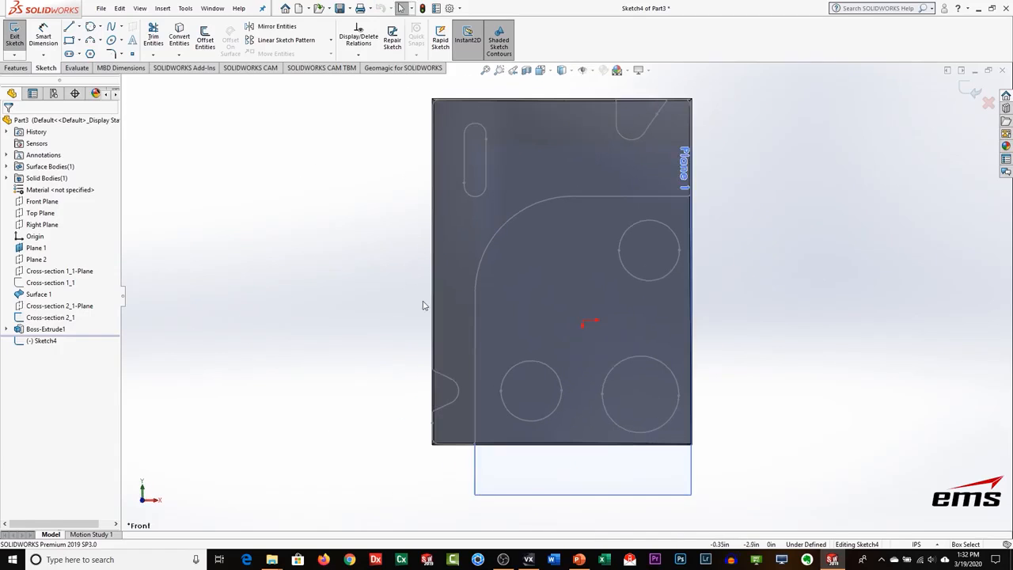
Sketch a horizontal line about 3.68 in long from the upper end of the pocket's corner arc to beyond the part's right edge.
left_click(70, 28)
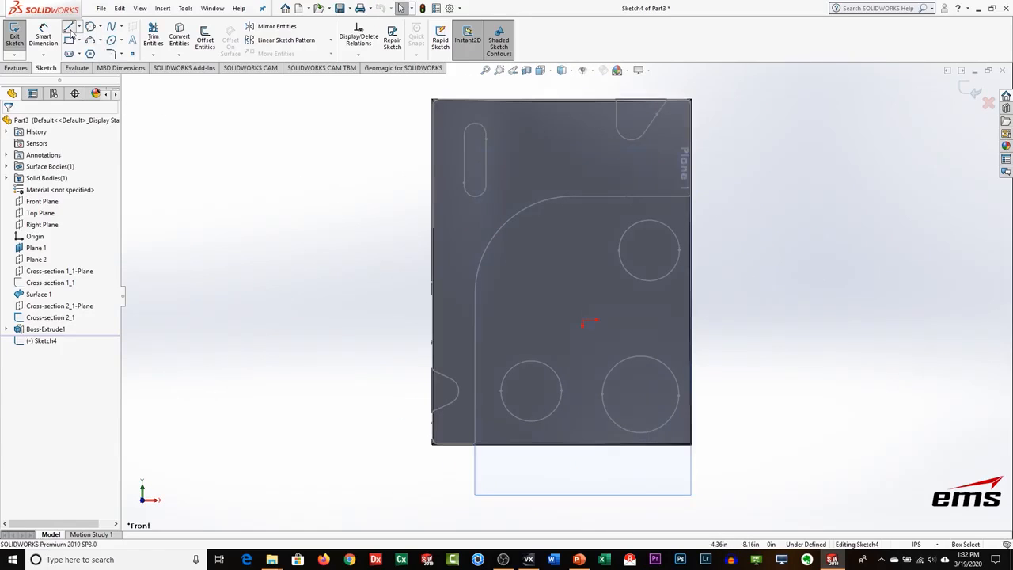
left_click(576, 198)
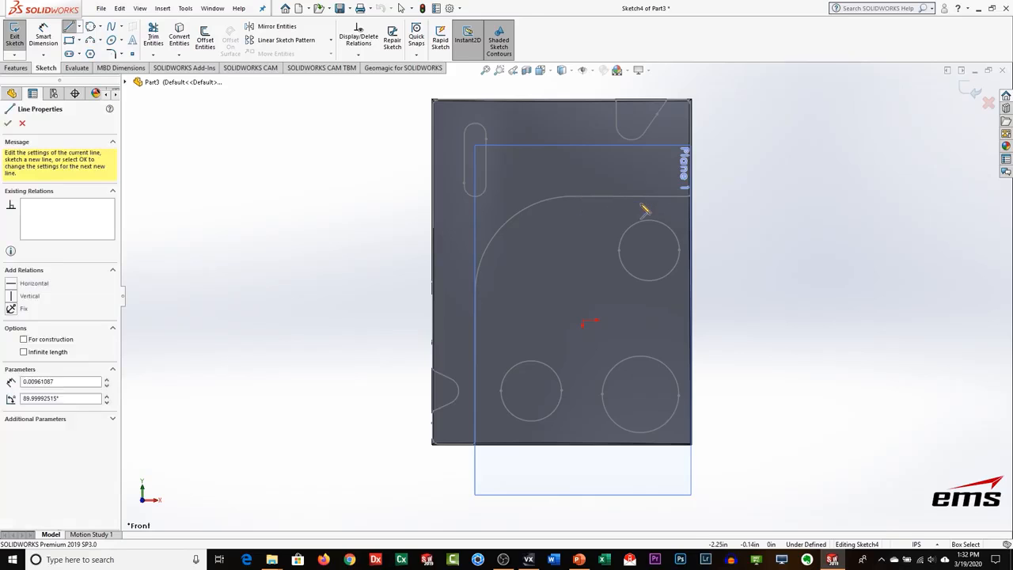
left_click(777, 196)
key("Escape")
Sketch three connected lines, about 4.12, 5.49 and 5.79 in long, from the arc's lower end around outside the part to the first line's outer end.
left_click(70, 26)
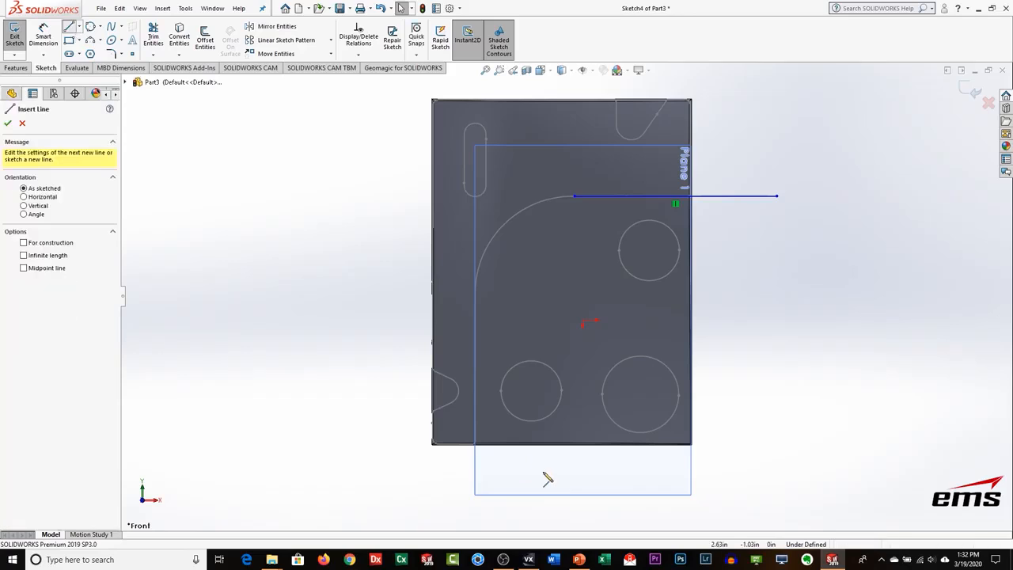
left_click(477, 292)
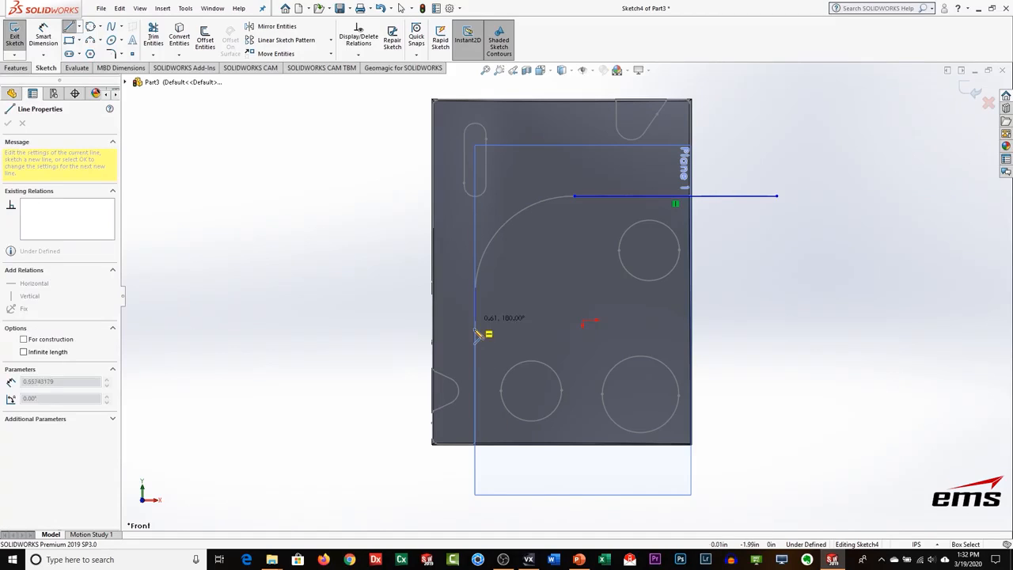
left_click(475, 514)
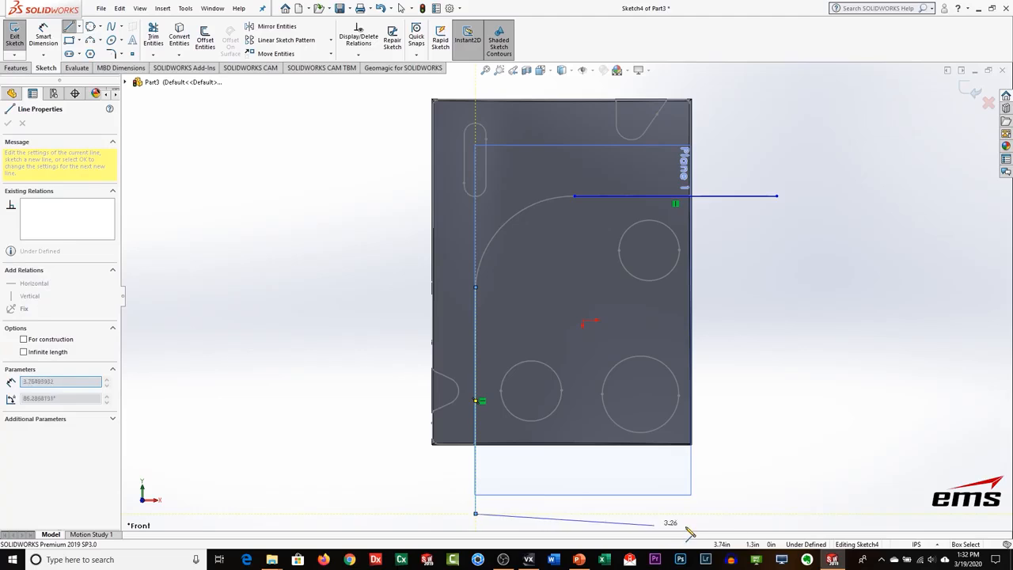
left_click(777, 514)
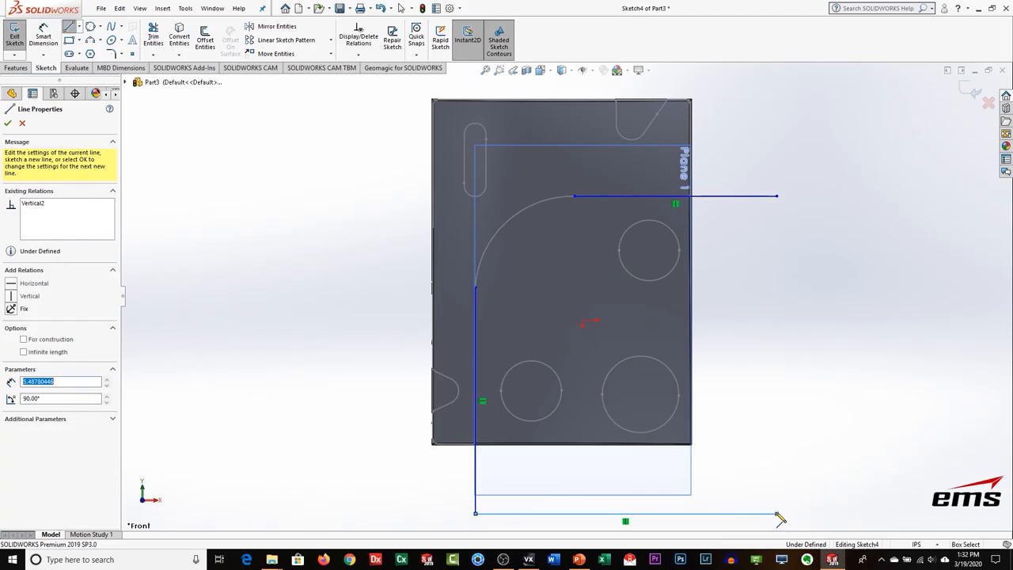
left_click(777, 197)
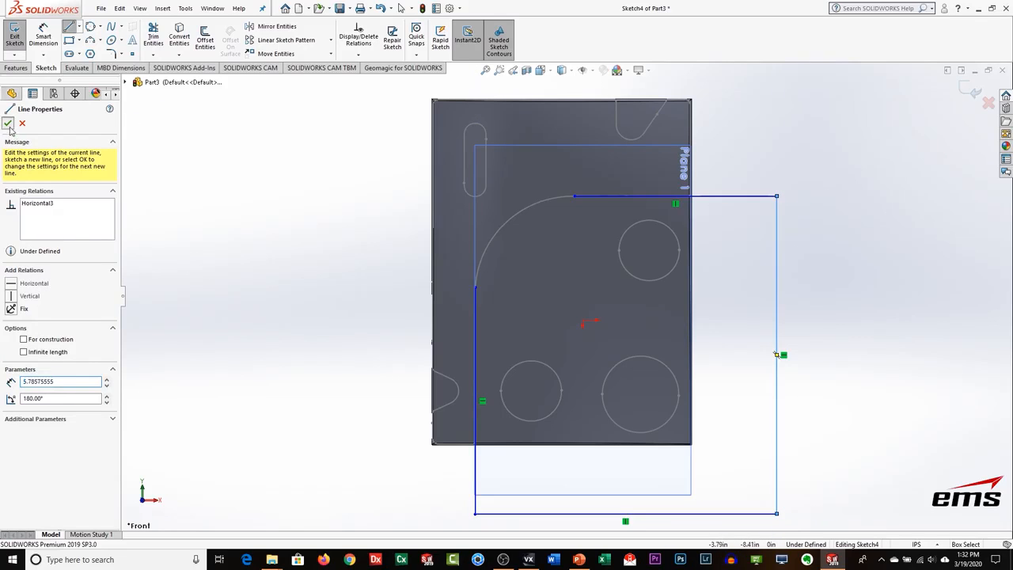
left_click(110, 53)
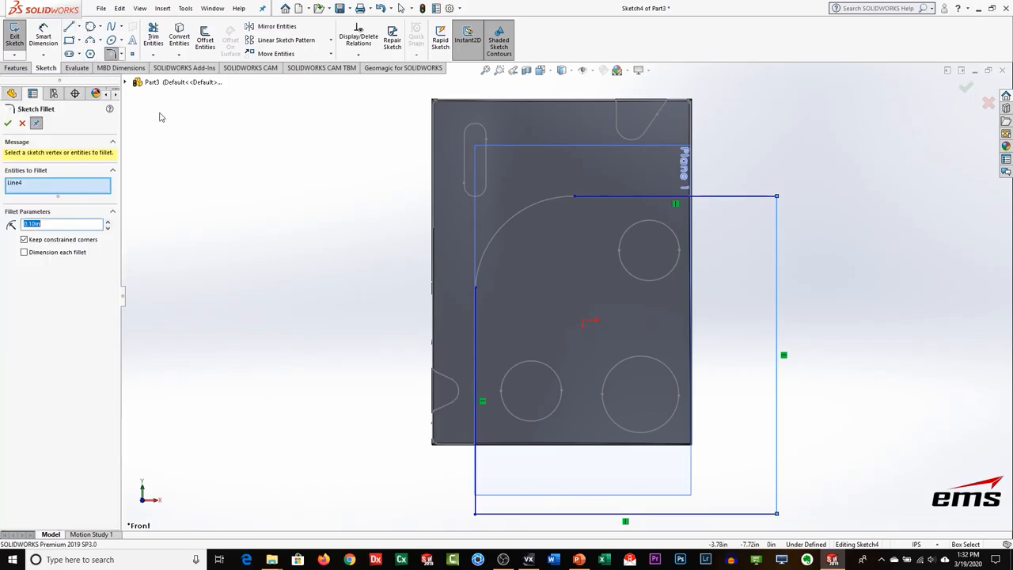
left_click(579, 196)
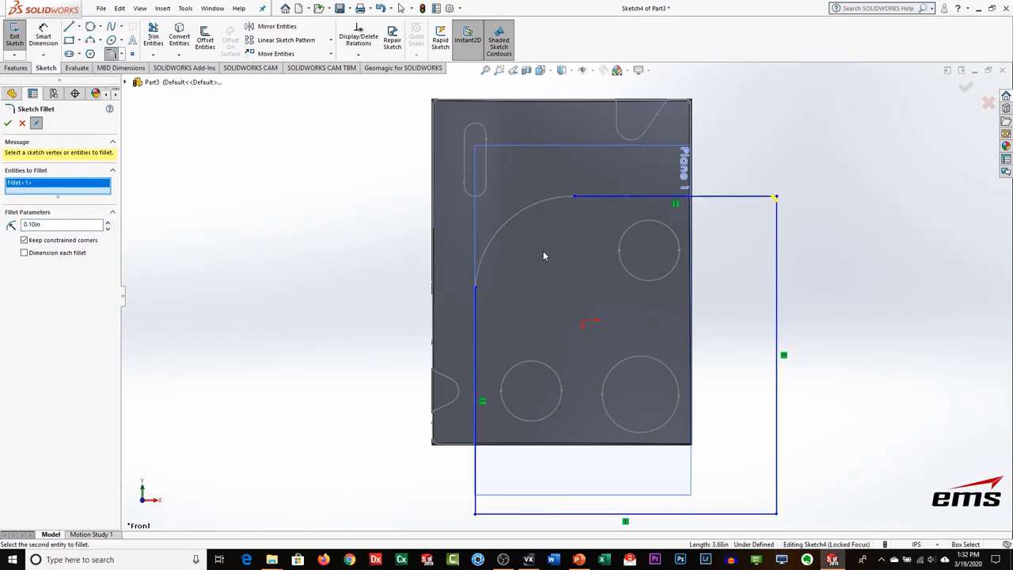
left_click(476, 299)
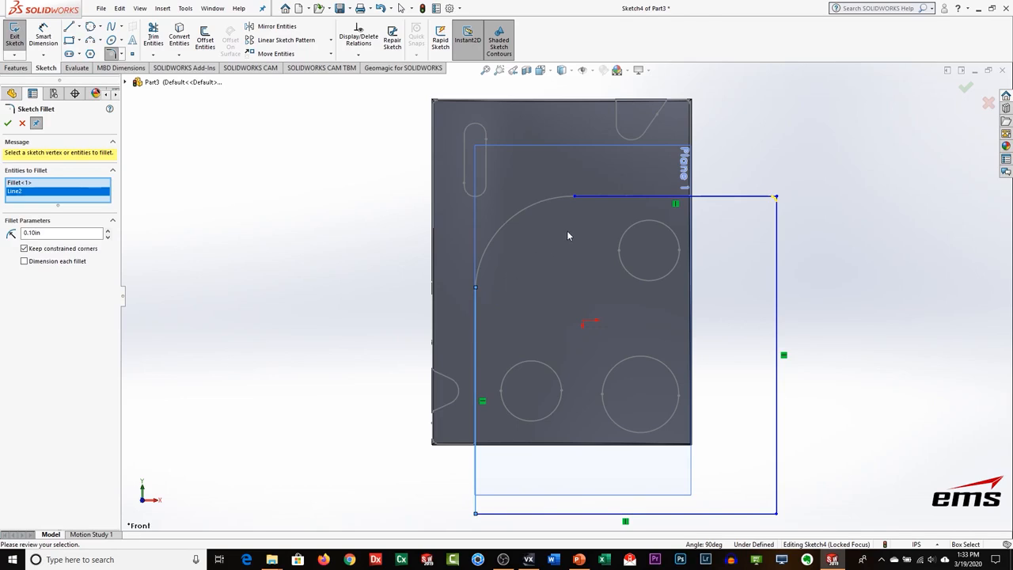
left_click(7, 123)
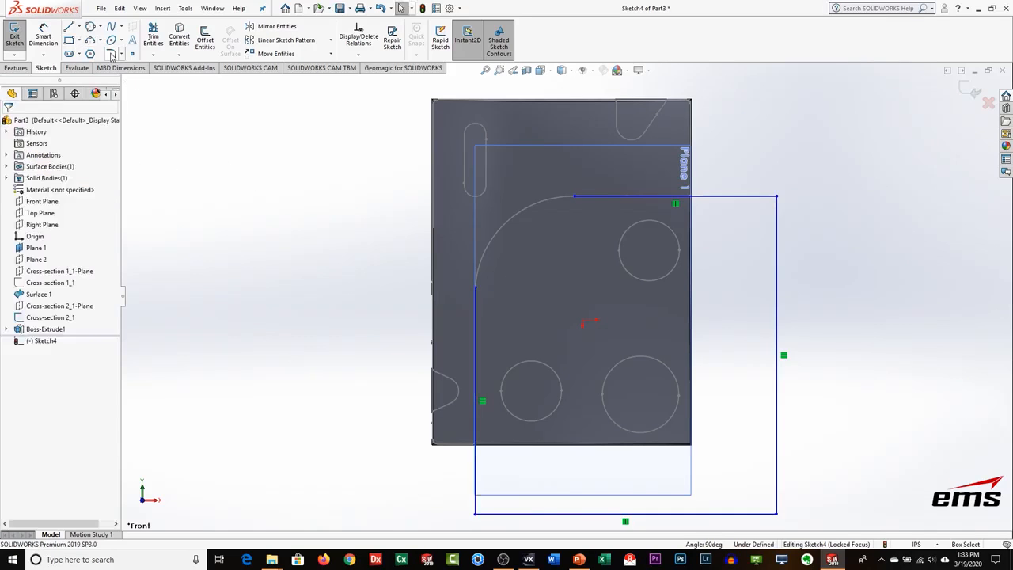
Set up a sketch fillet between the upper horizontal line and the left vertical line with a 1.50 in radius.
left_click(584, 195)
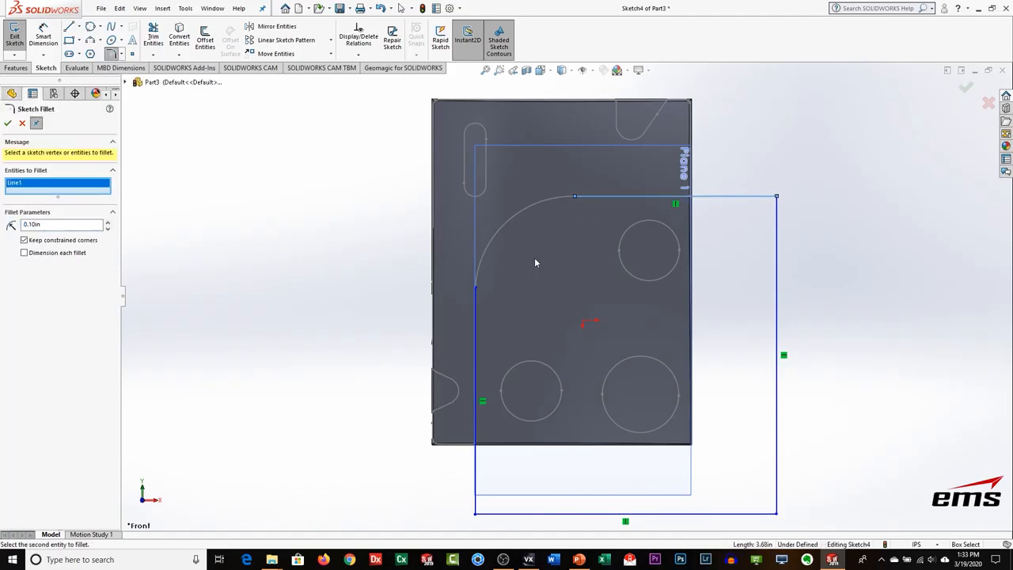
left_click(477, 294)
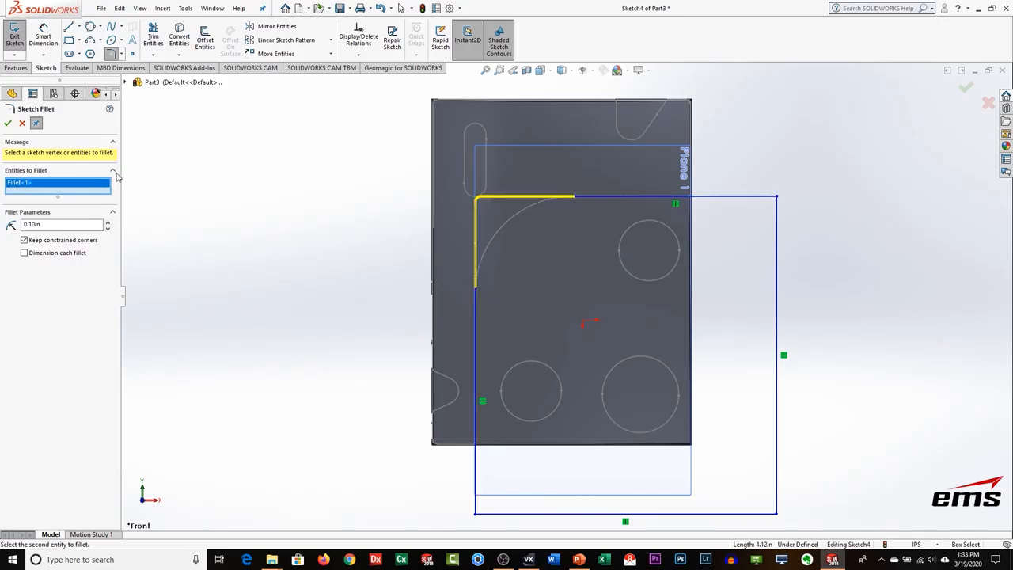
left_click_drag(40, 224, 3, 224)
type("1.5")
key("Return")
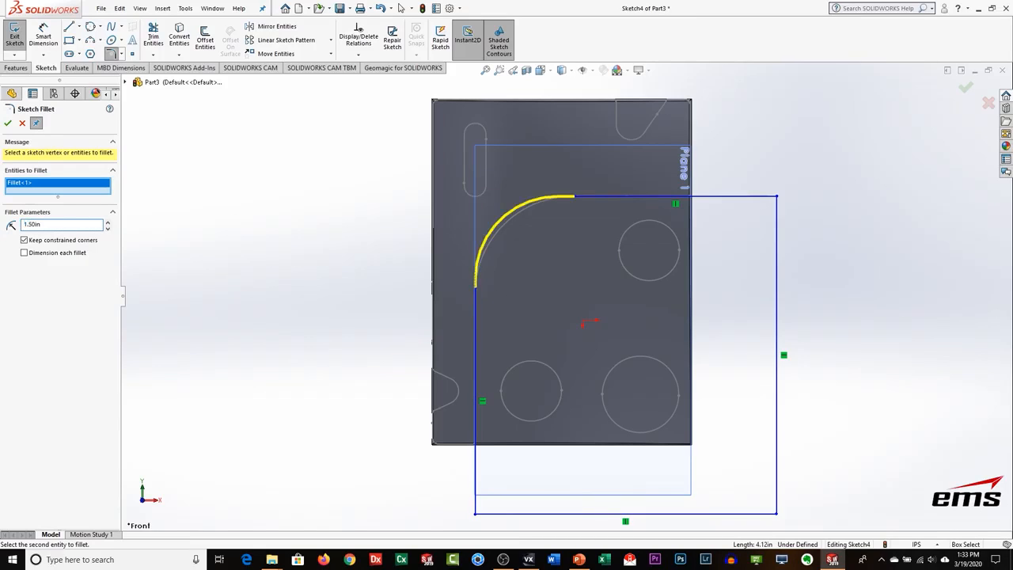
Set the fillet radius to 1.75 in to match the cross-section arc, apply the fillet and exit the sketch.
left_click_drag(47, 224, 2, 229)
type("1.75")
key("Return")
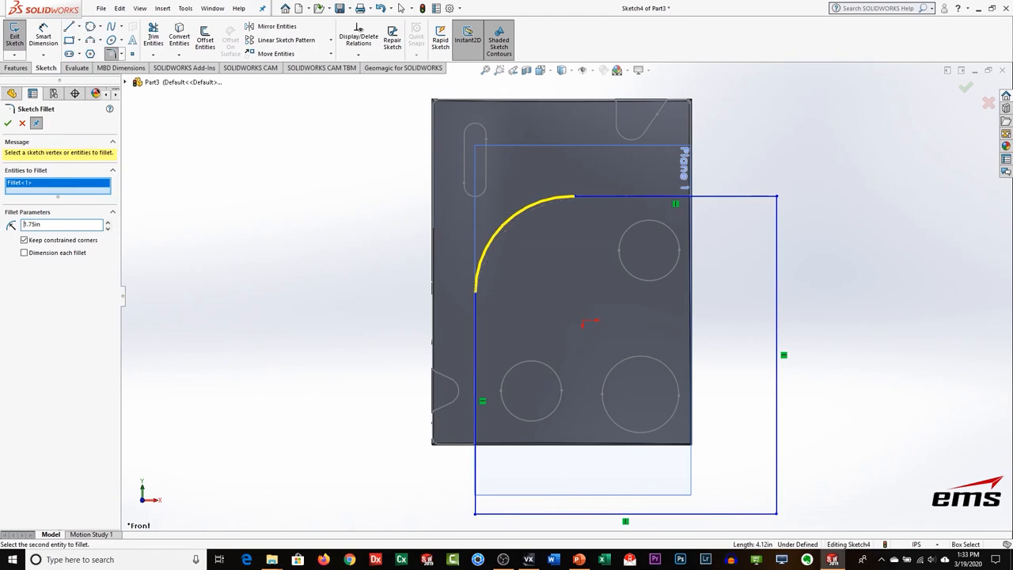
left_click(8, 123)
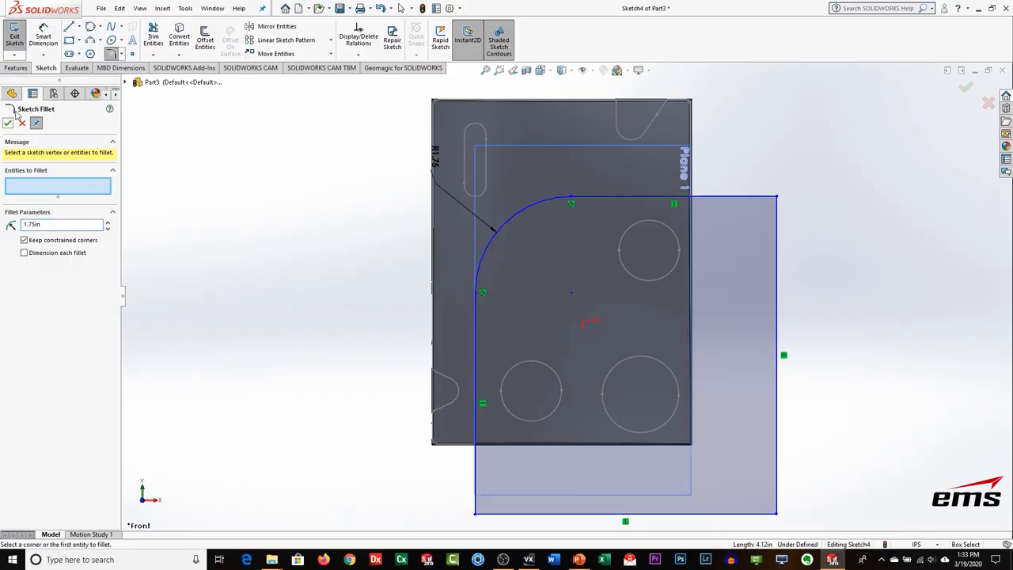
left_click(15, 35)
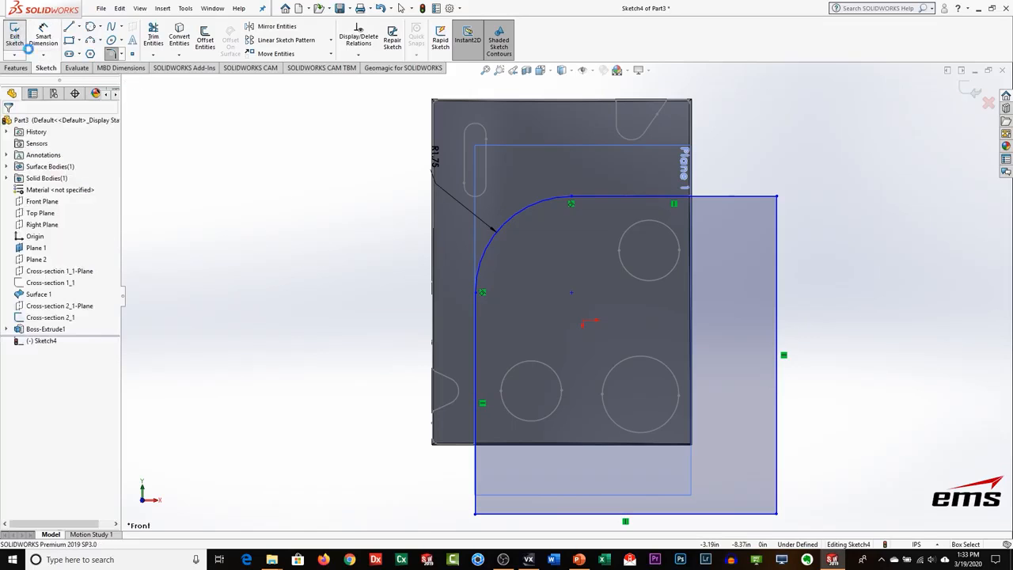
Set up a blind extruded cut from the filleted outline sketch, extending 1.96 in upward through the body.
mouse_move(590, 365)
middle_mouse_down()
mouse_move(529, 177)
mouse_move(567, 177)
mouse_move(560, 160)
mouse_move(553, 184)
middle_mouse_up()
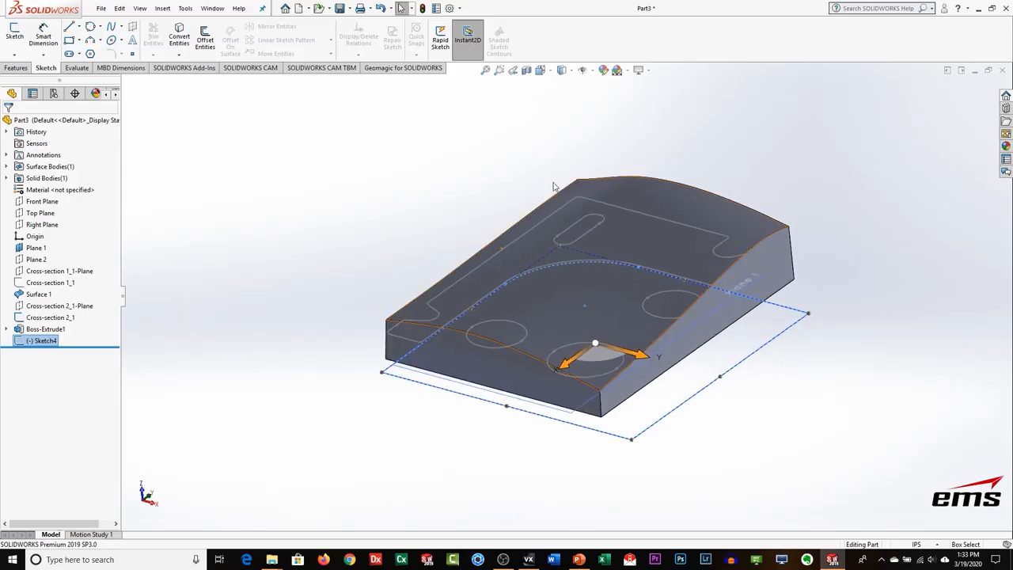
left_click(496, 175)
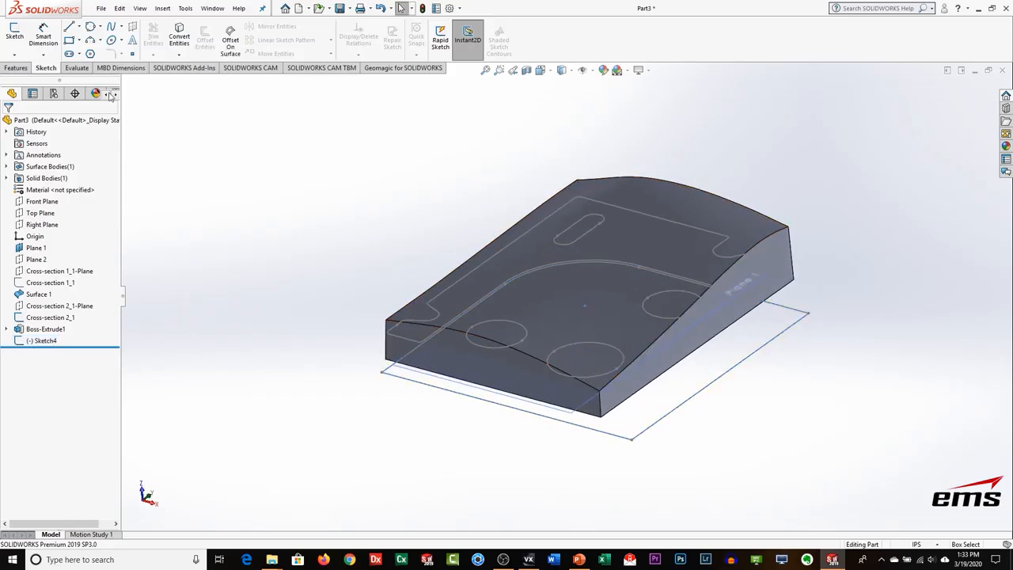
left_click(16, 68)
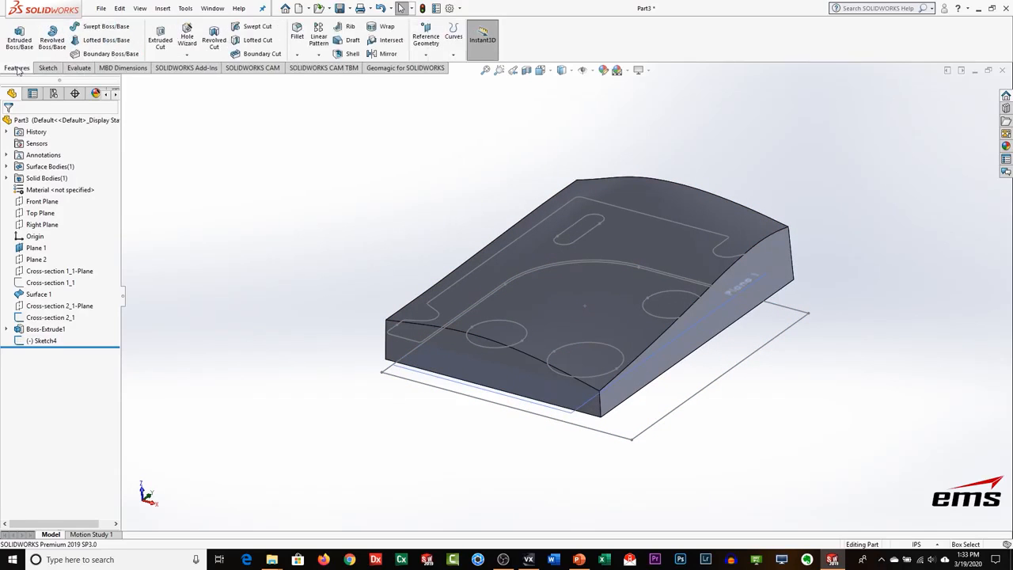
left_click(160, 41)
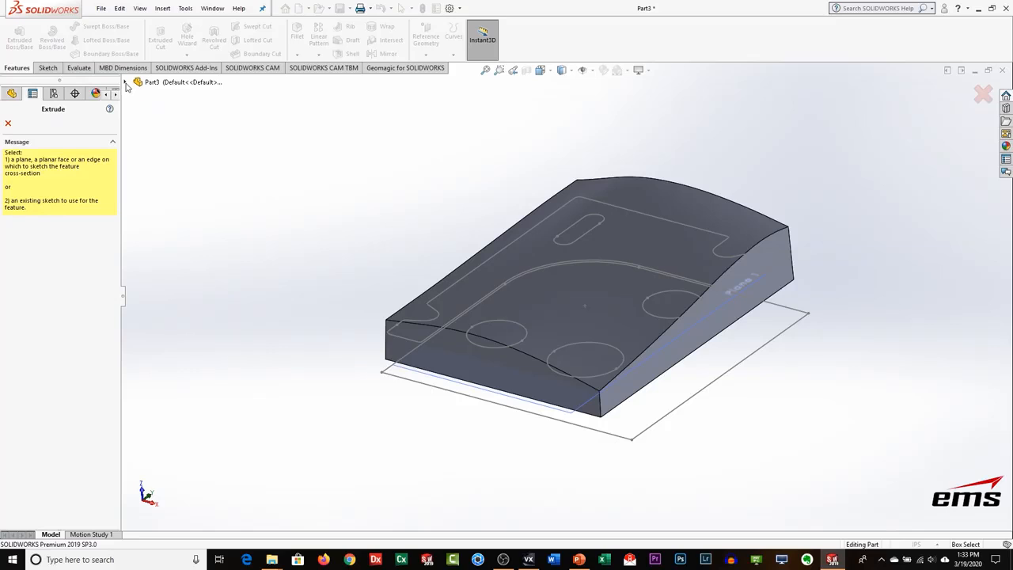
left_click(125, 82)
left_click(173, 302)
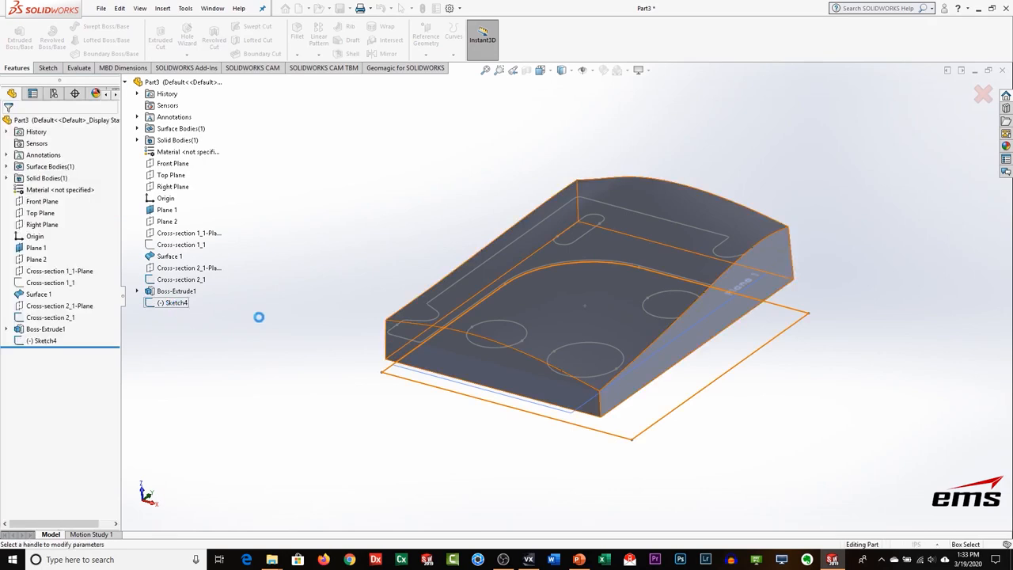
left_click_drag(596, 355, 592, 252)
mouse_move(471, 396)
middle_mouse_down()
mouse_move(482, 315)
mouse_move(446, 334)
mouse_move(395, 339)
middle_mouse_up()
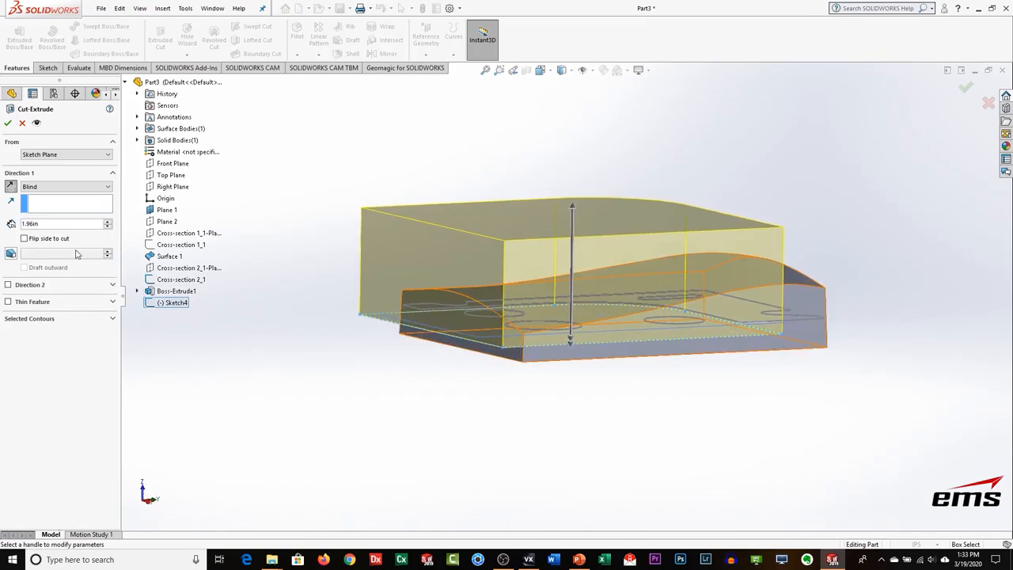
Add a 2.00 degree outward draft to the extruded cut and create the feature.
left_click(10, 253)
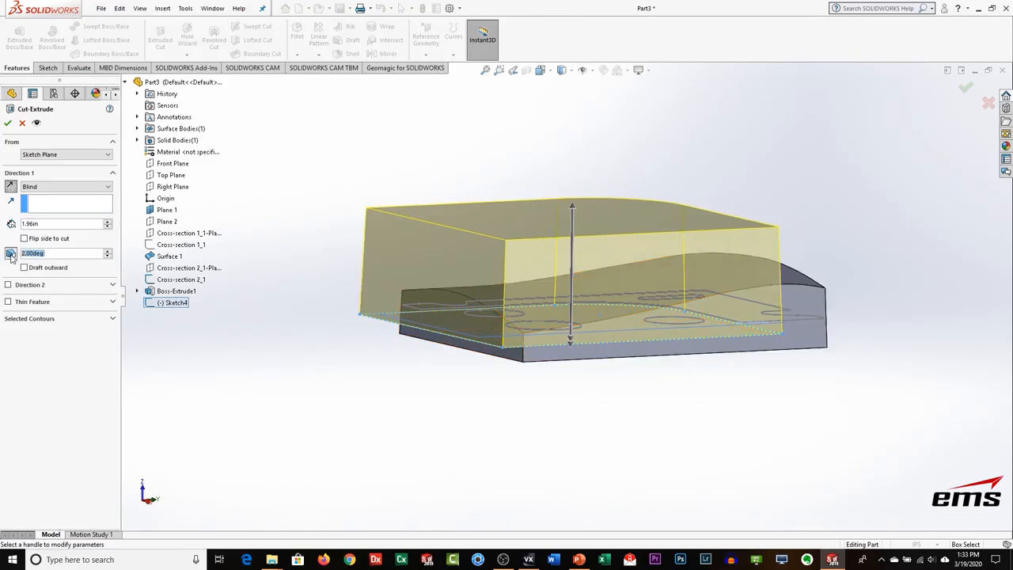
left_click(24, 268)
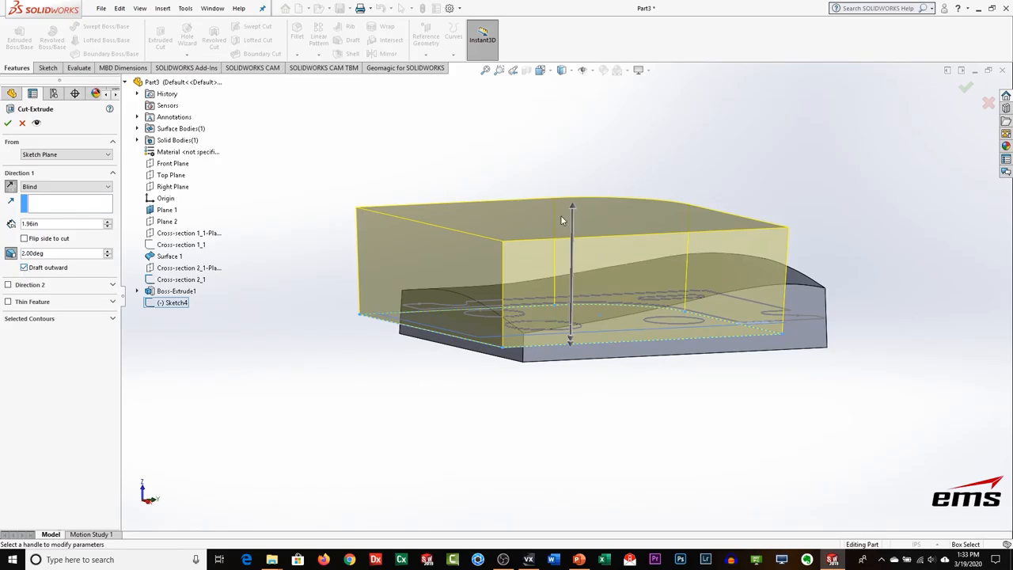
mouse_move(607, 309)
middle_mouse_down()
mouse_move(607, 333)
mouse_move(605, 323)
middle_mouse_up()
left_click(8, 124)
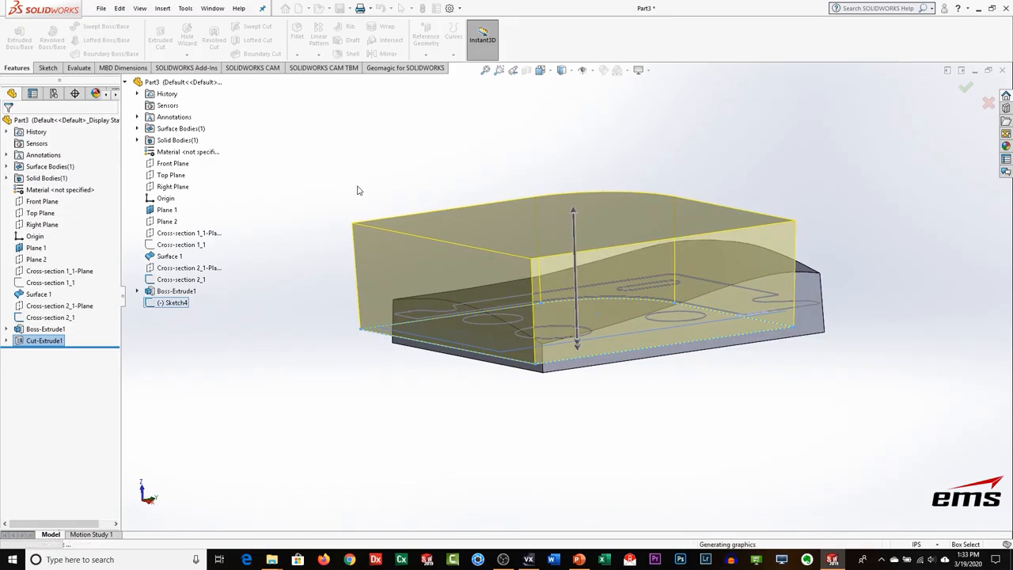
middle_click_drag(572, 324, 586, 398)
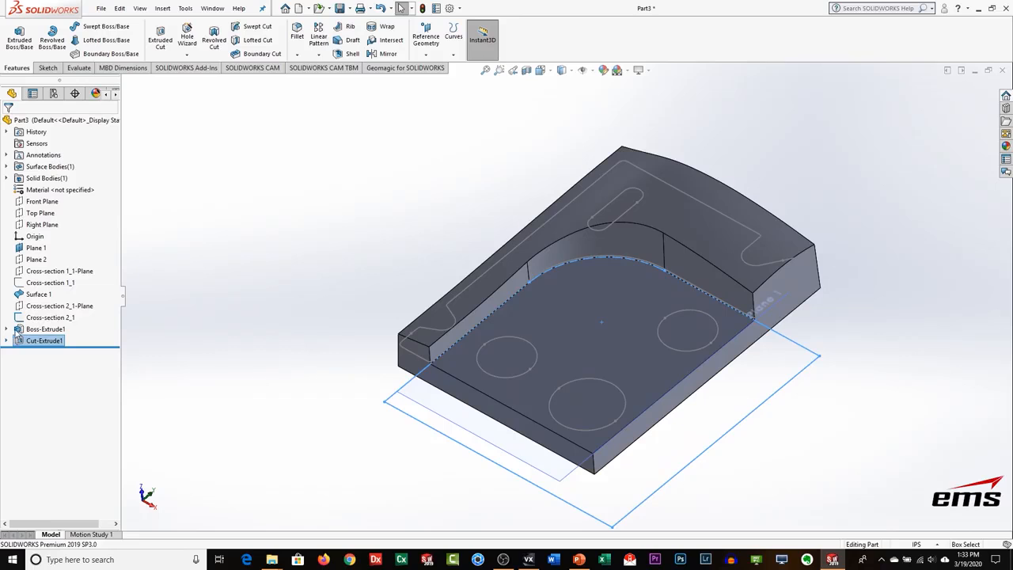
left_click(198, 344)
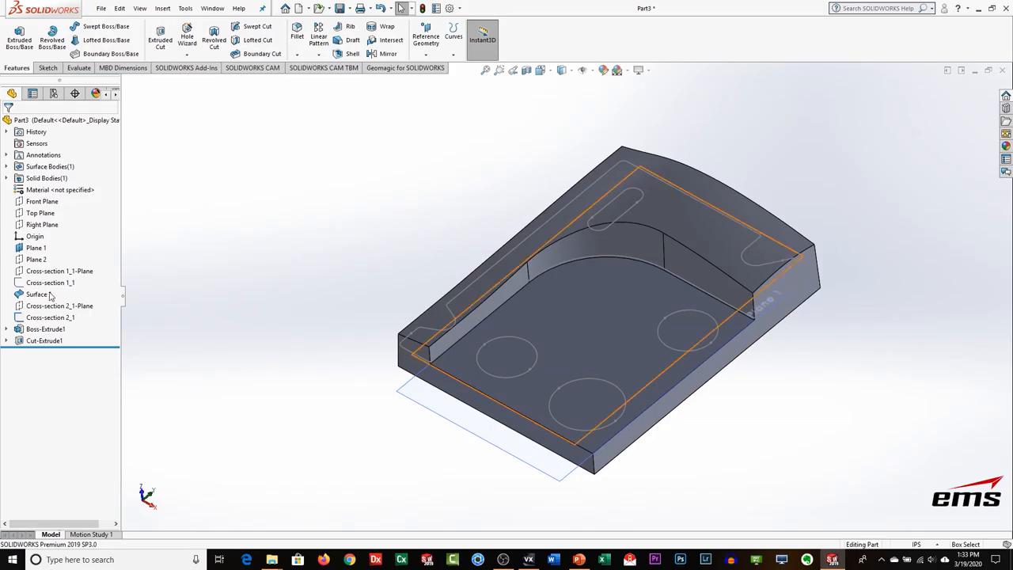
mouse_move(576, 313)
middle_mouse_down()
mouse_move(567, 229)
mouse_move(583, 325)
mouse_move(569, 313)
middle_mouse_up()
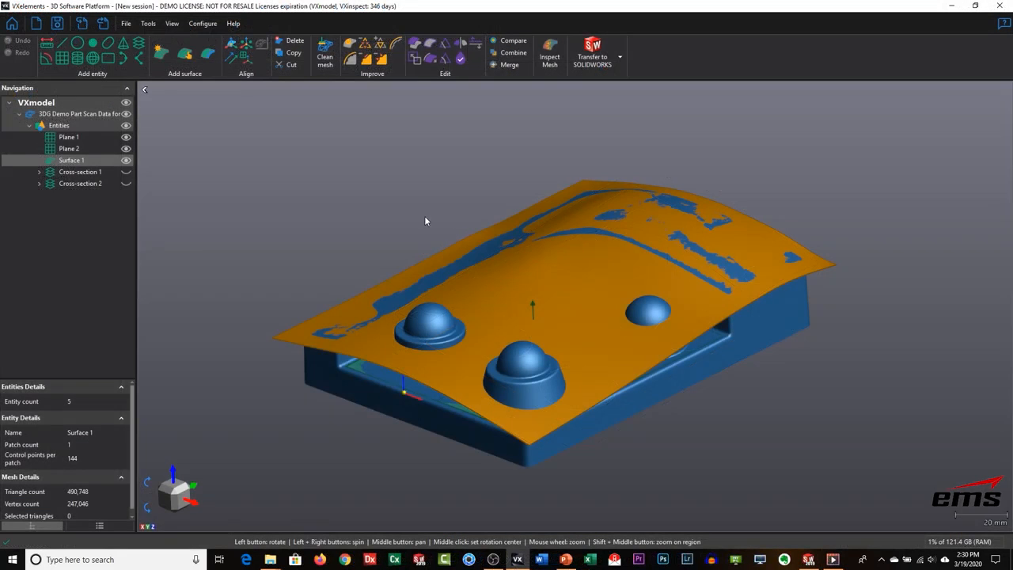
In VXmodel, hide Surface 1, Plane 2 and Plane 1 to leave the scanned mesh unobstructed.
mouse_move(512, 318)
left_mouse_down()
mouse_move(516, 294)
mouse_move(499, 298)
mouse_move(498, 313)
left_mouse_up()
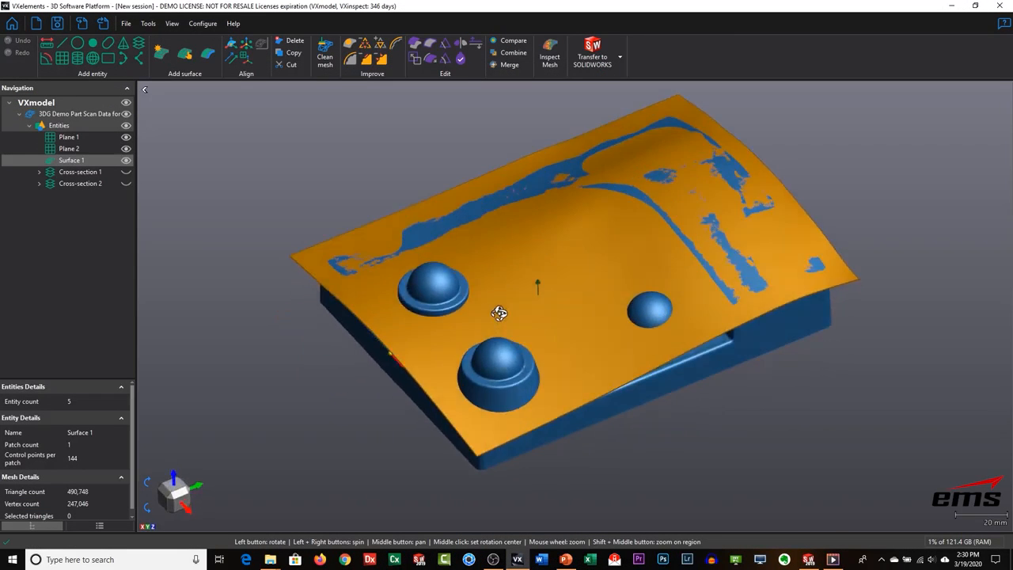
left_click(126, 160)
left_click(125, 149)
left_click(125, 137)
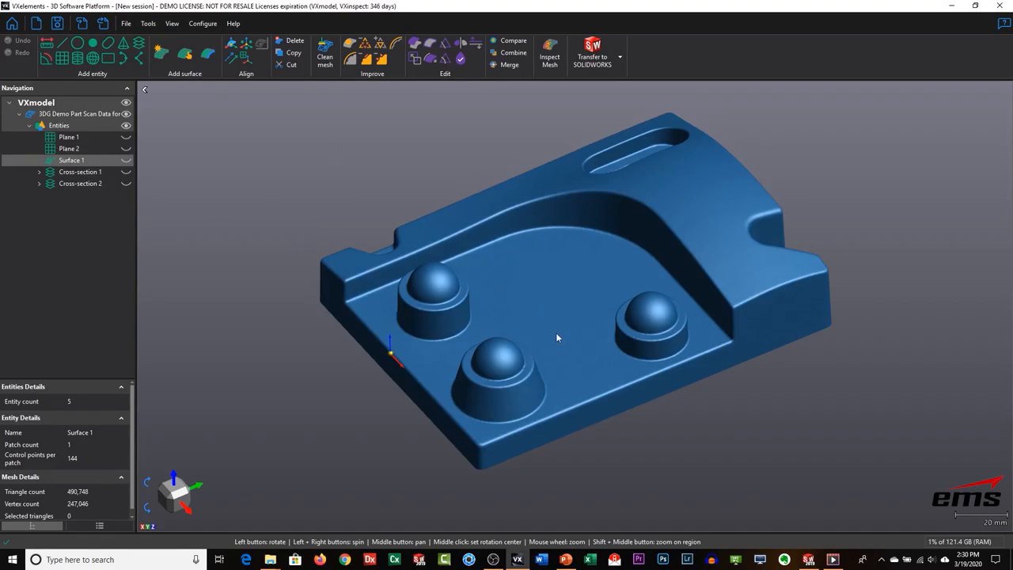
Fit and create a separate sphere on each of the three boss domes of the scanned mesh.
left_click_drag(480, 332, 437, 295)
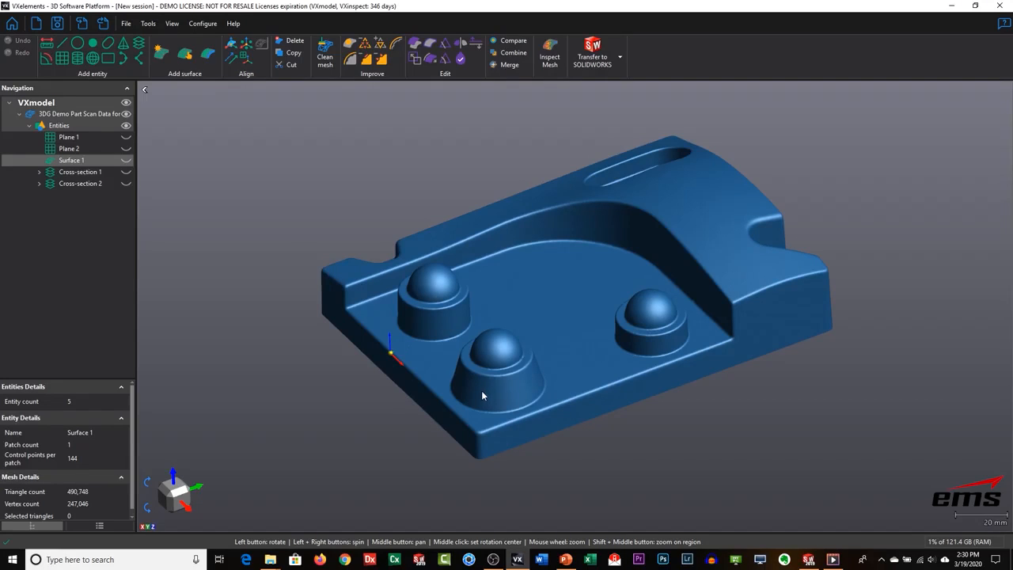
left_click_drag(503, 344, 504, 342)
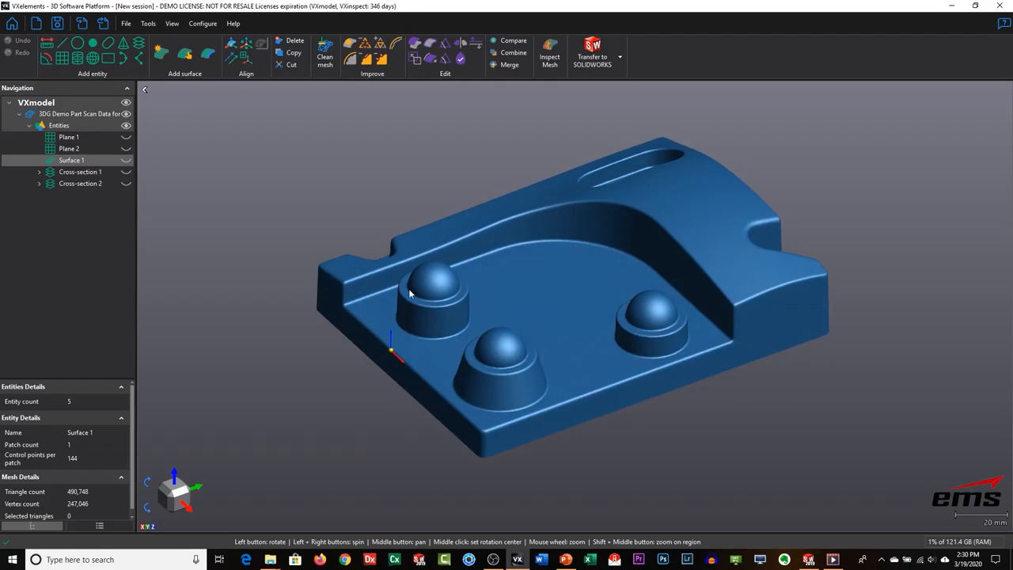
left_click(92, 58)
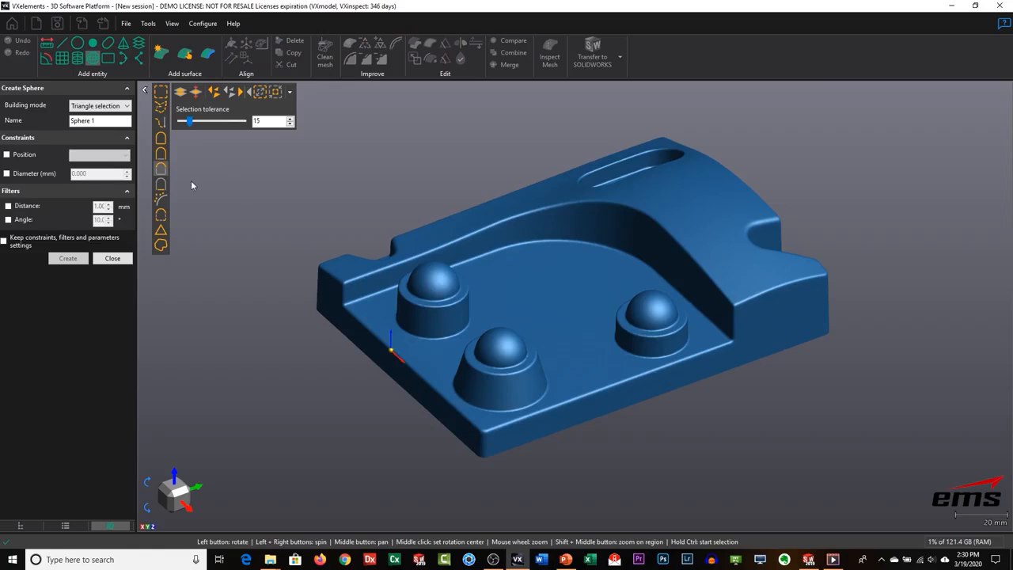
left_click(447, 277)
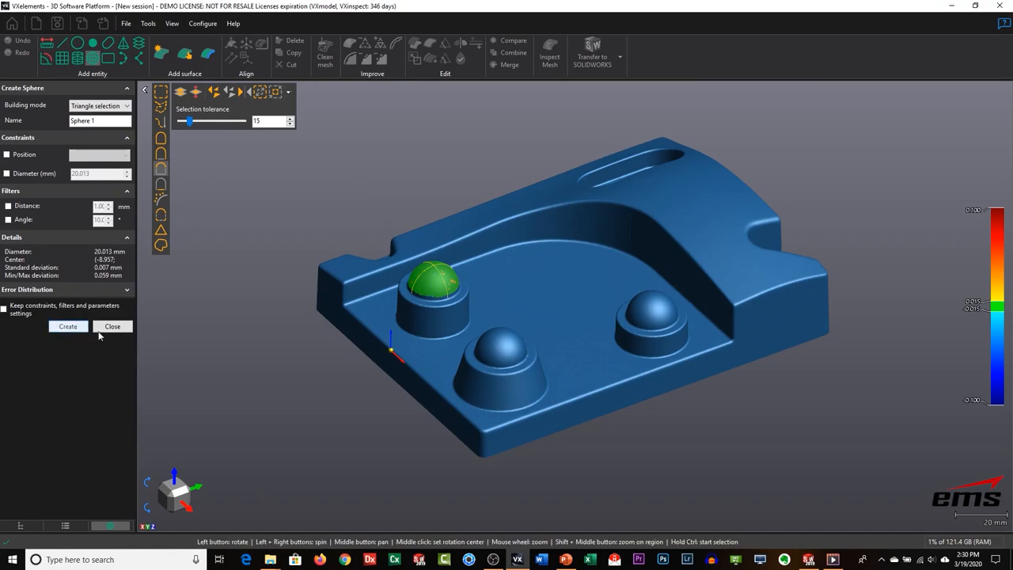
left_click(68, 325)
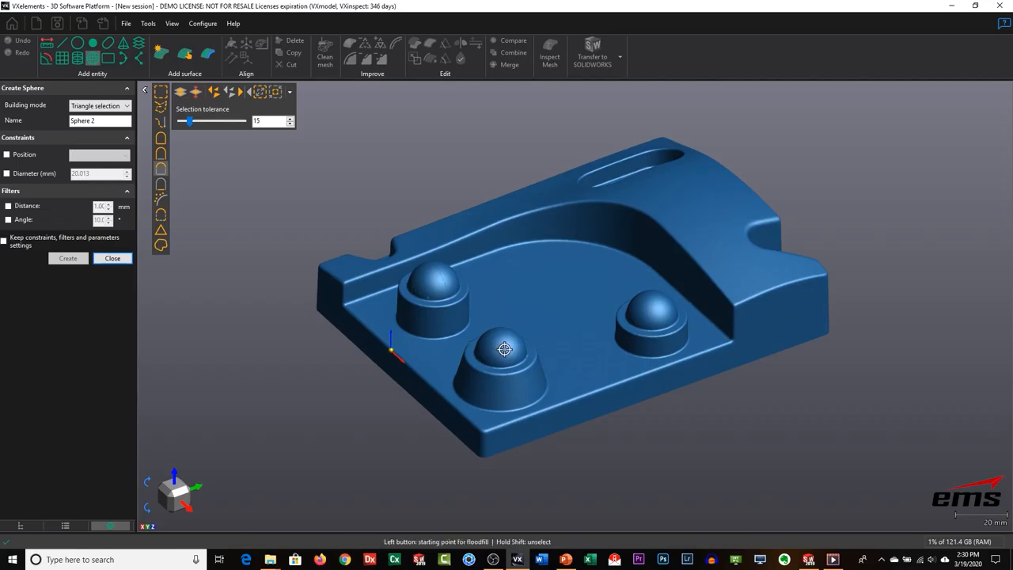
left_click(457, 355)
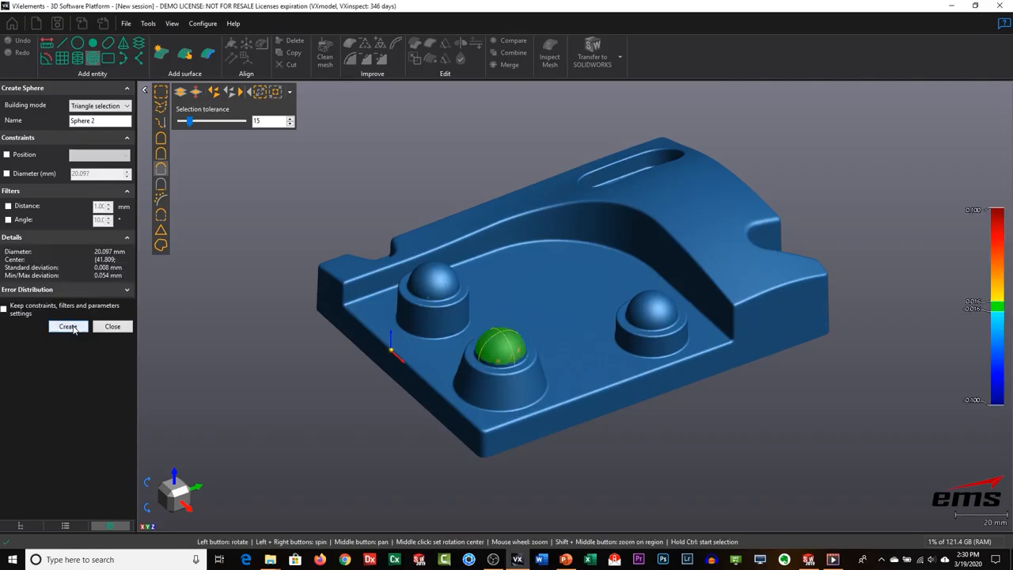
left_click(69, 326)
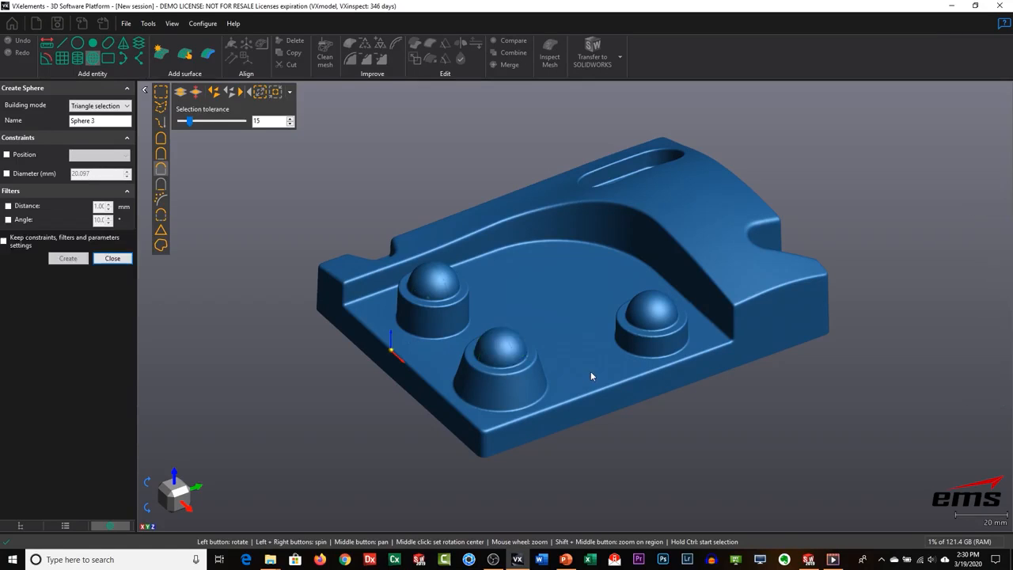
left_click(652, 311)
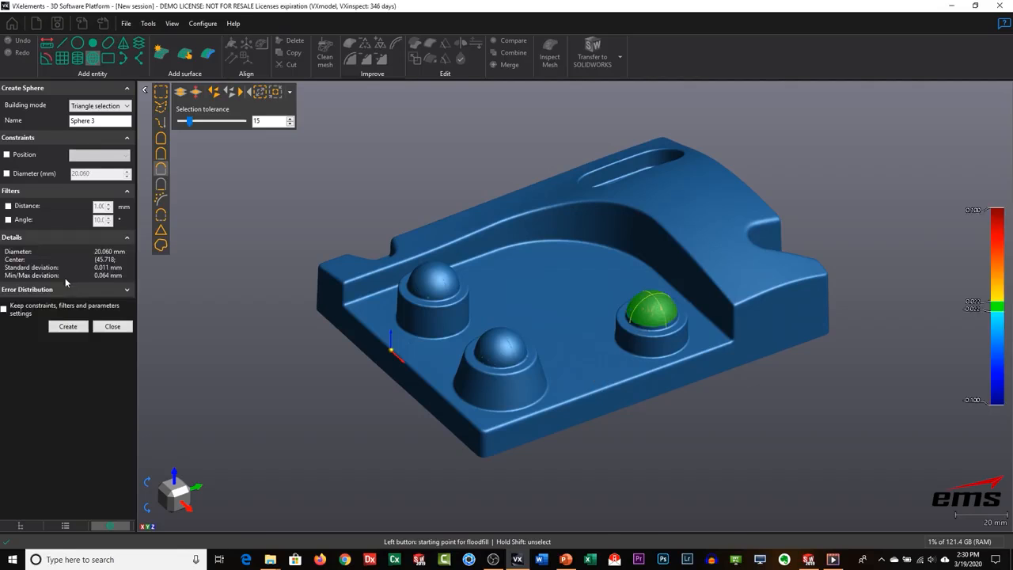
left_click(68, 326)
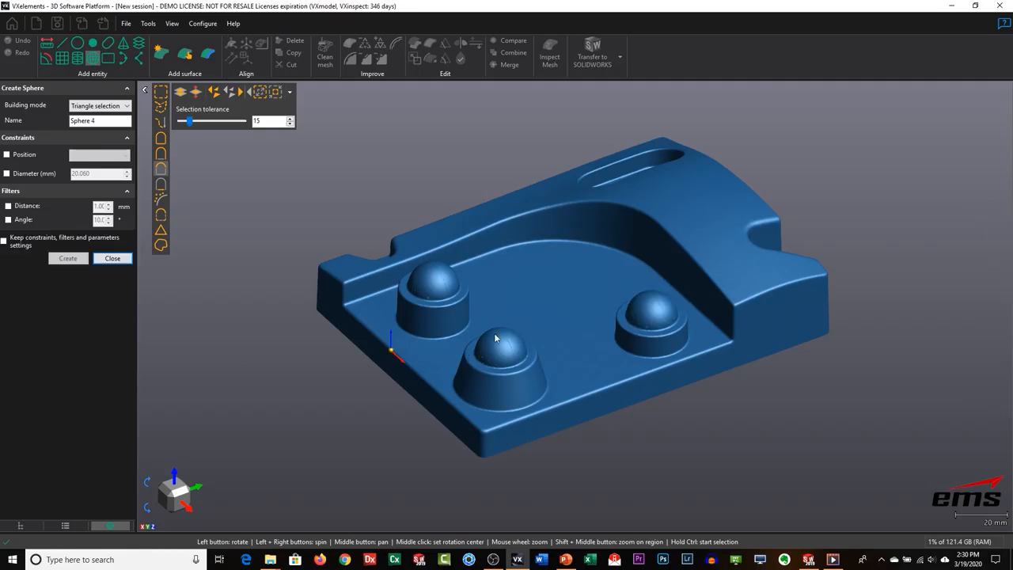
left_click(113, 258)
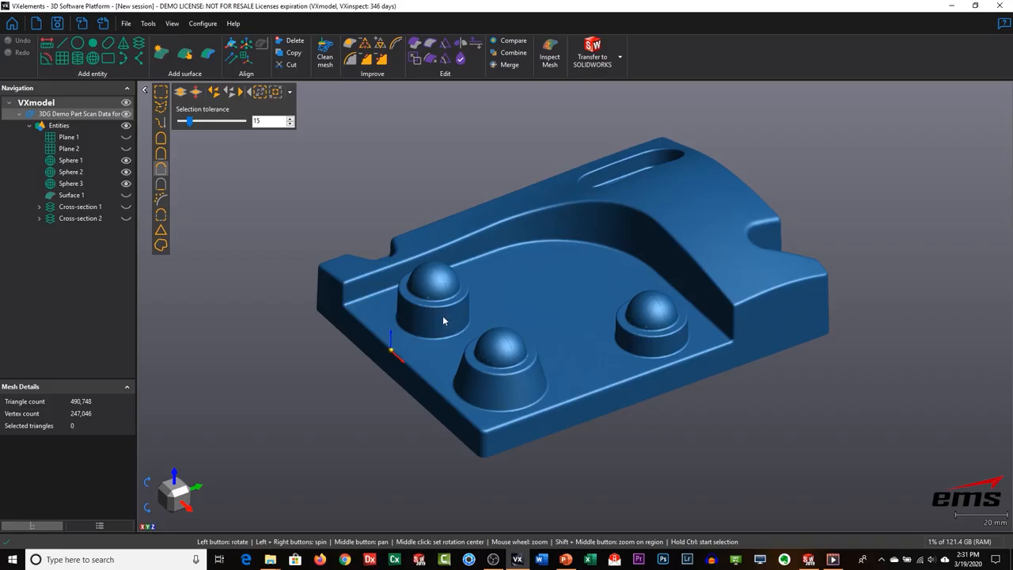
Fit a cone to the sloped side wall of the front, strongly tapered boss.
left_click(123, 46)
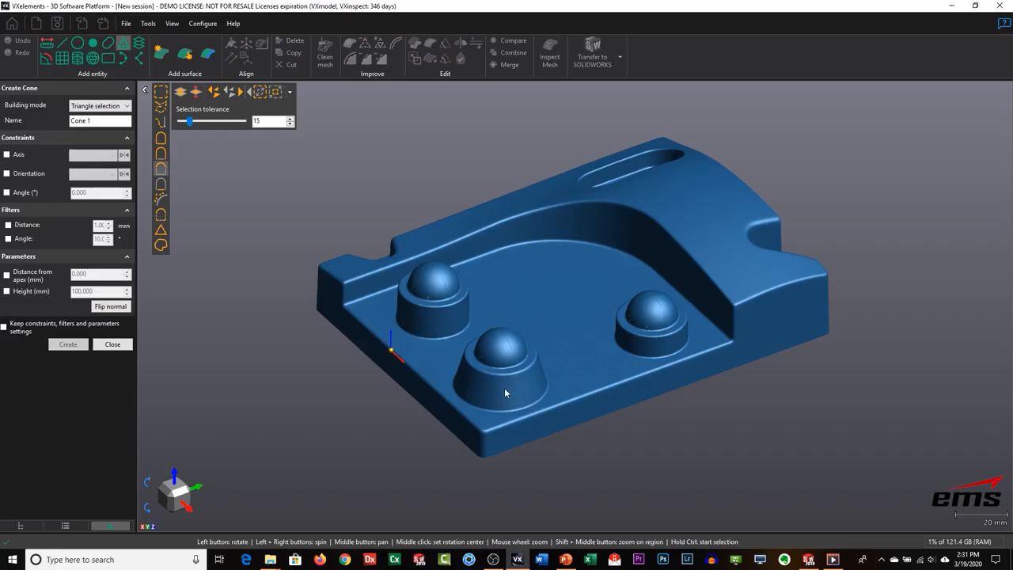
left_click(482, 394)
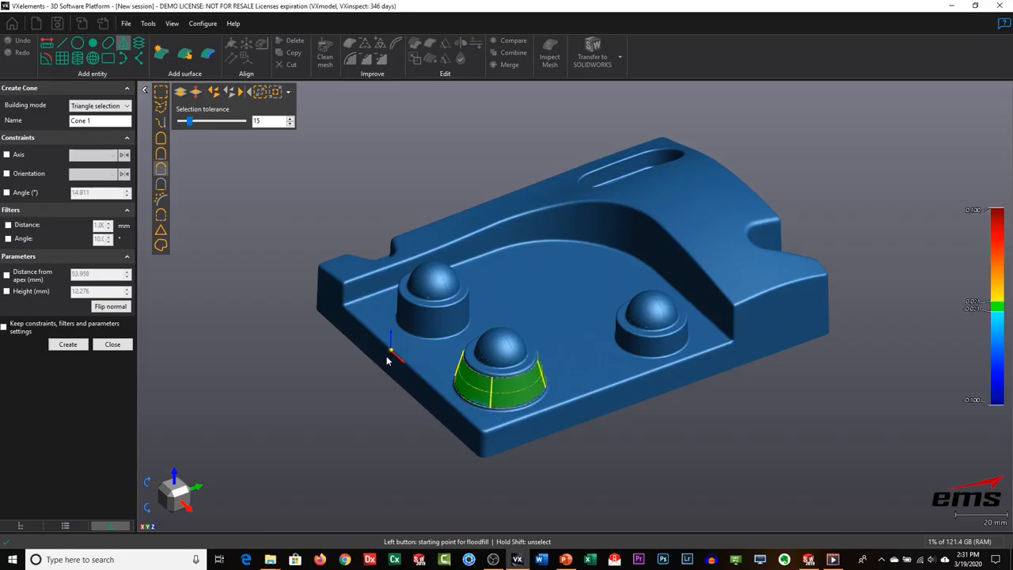
left_click_drag(557, 360, 548, 346)
scroll(484, 346, "up", 4)
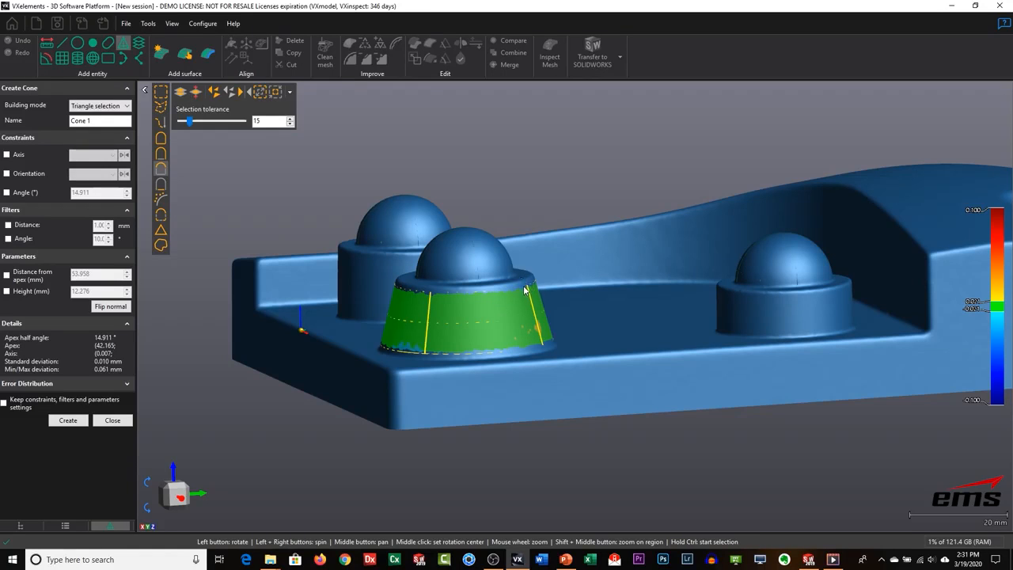
mouse_move(464, 351)
left_mouse_down()
mouse_move(465, 333)
mouse_move(467, 345)
left_mouse_up()
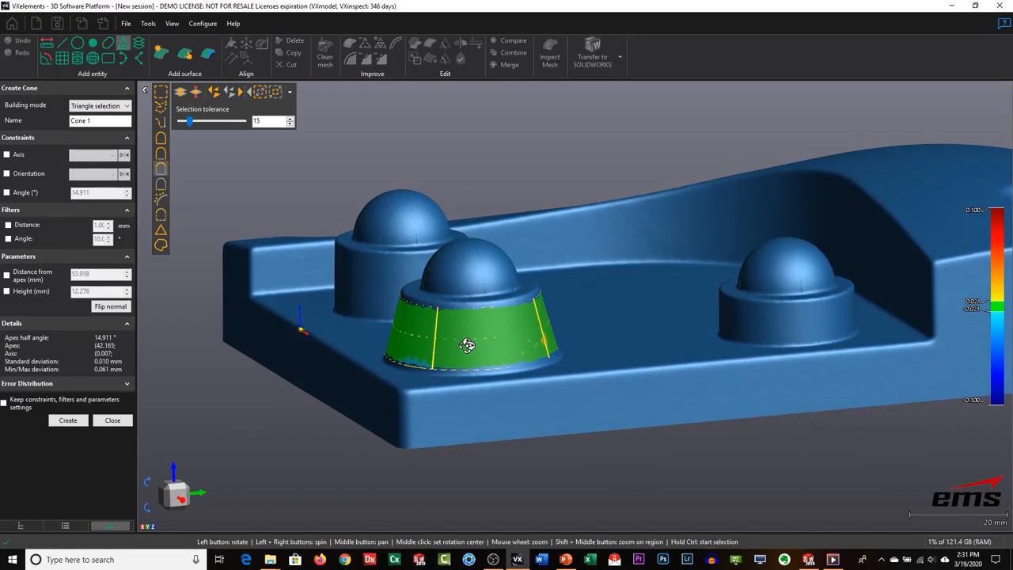
Constrain the cone's distance from apex to 53.958 mm, set its height to 15.276 mm and create it.
left_click(8, 275)
left_click(7, 292)
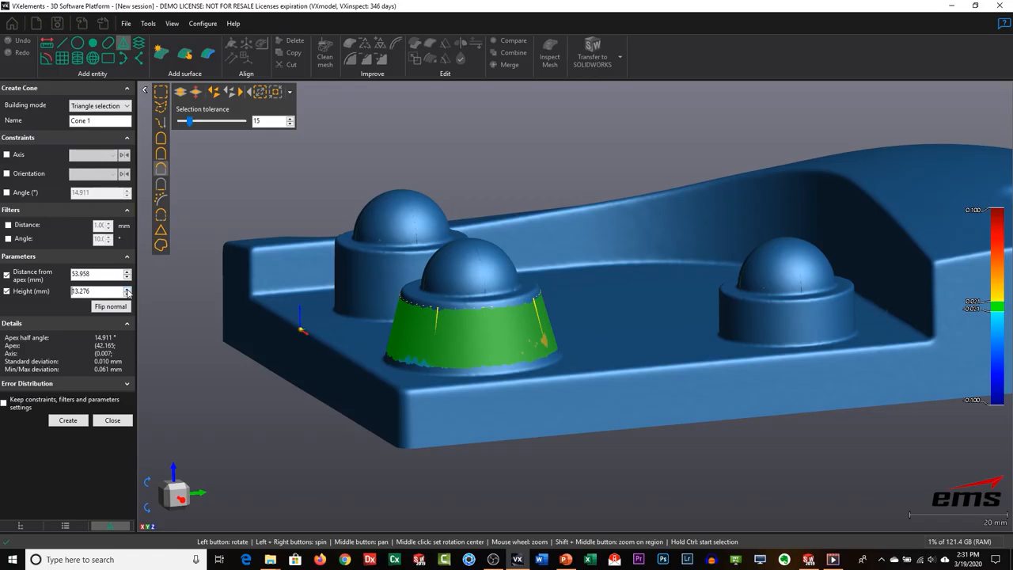
left_click_drag(483, 311, 519, 225)
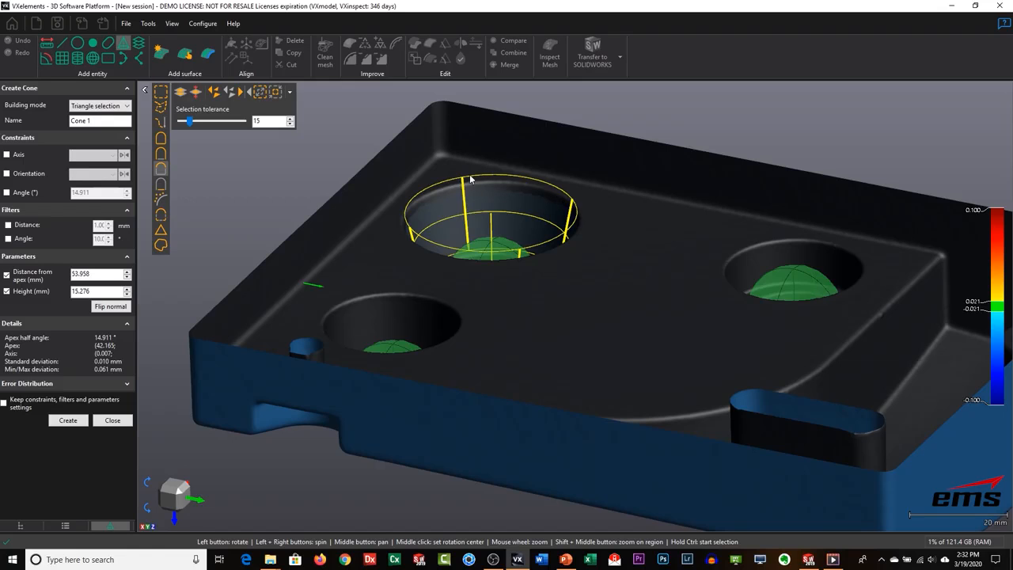
left_click_drag(533, 174, 531, 238)
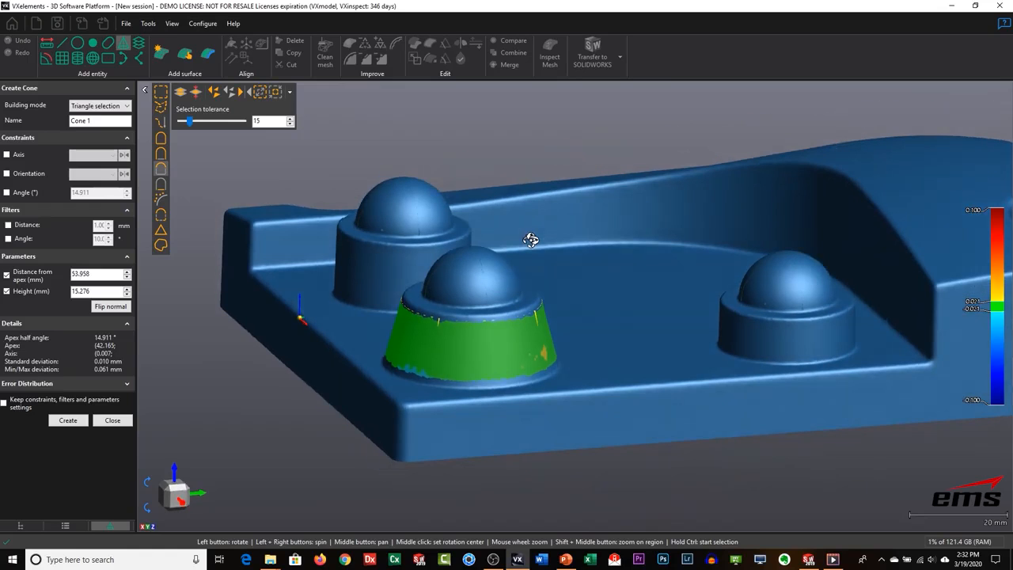
left_click_drag(525, 360, 511, 297)
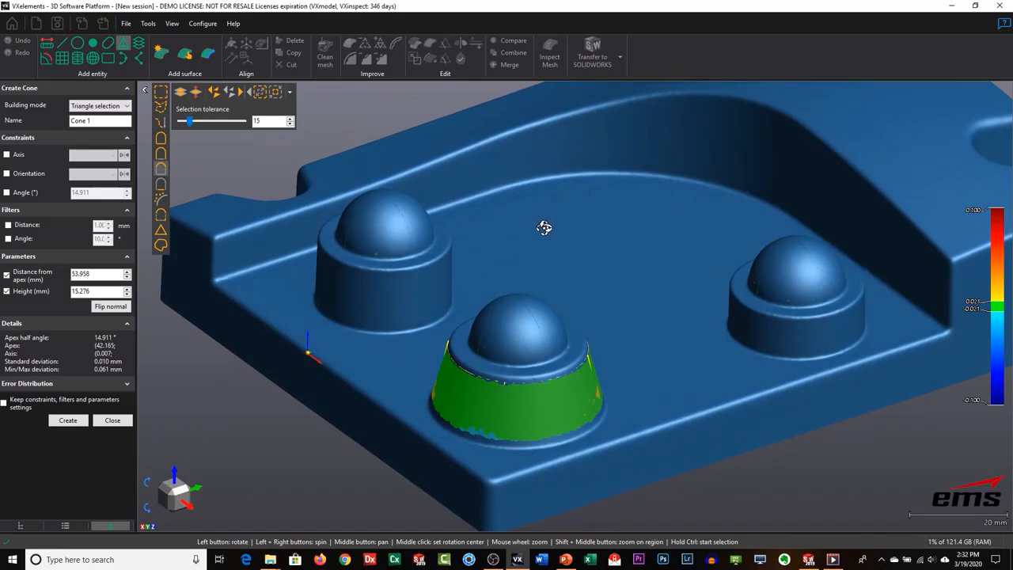
left_click(77, 421)
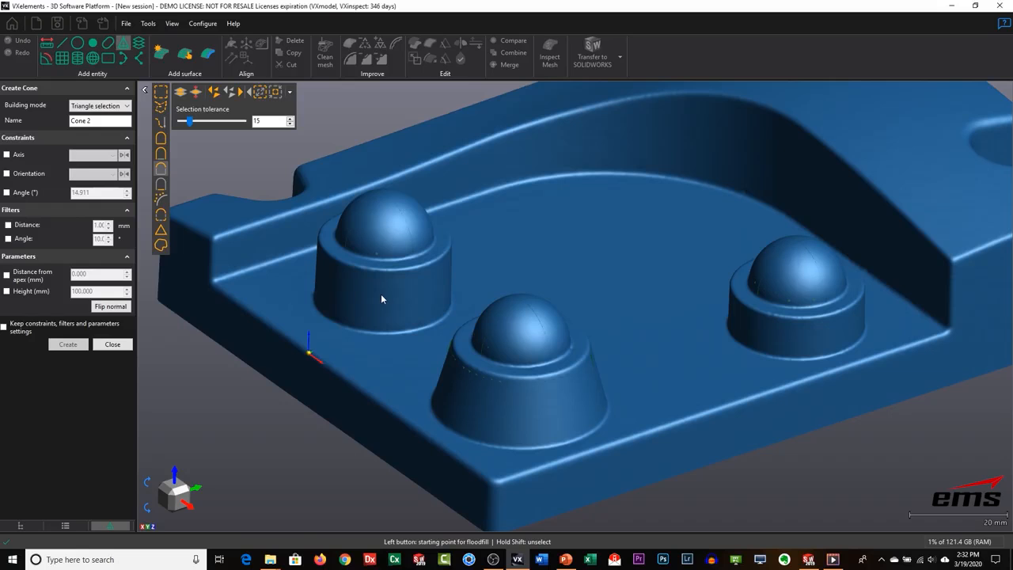
Fit a cone to the side wall of the taller near-cylindrical boss, set its height to 14.087 mm and create it.
left_click(371, 332, "ctrl")
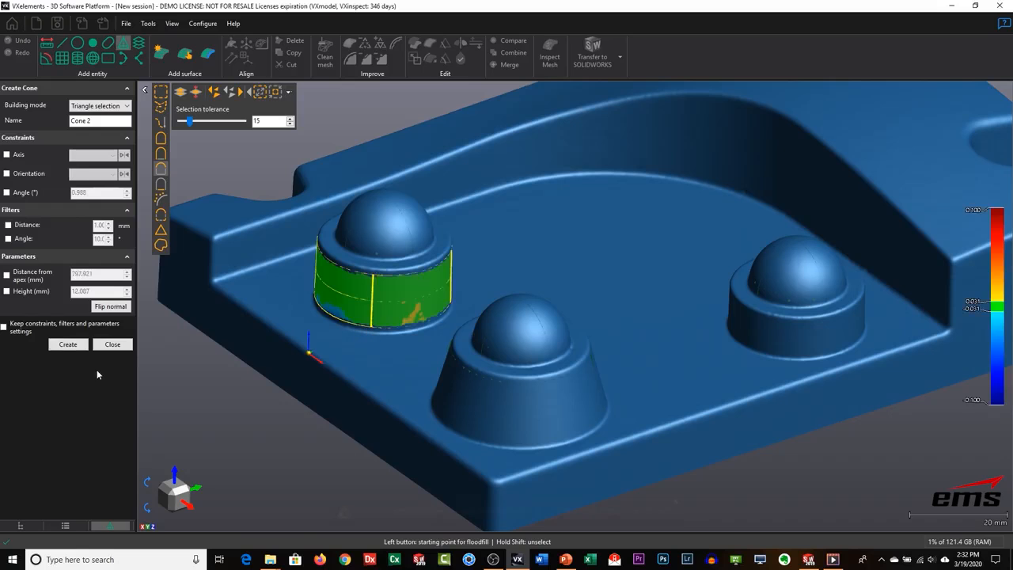
left_click(8, 291)
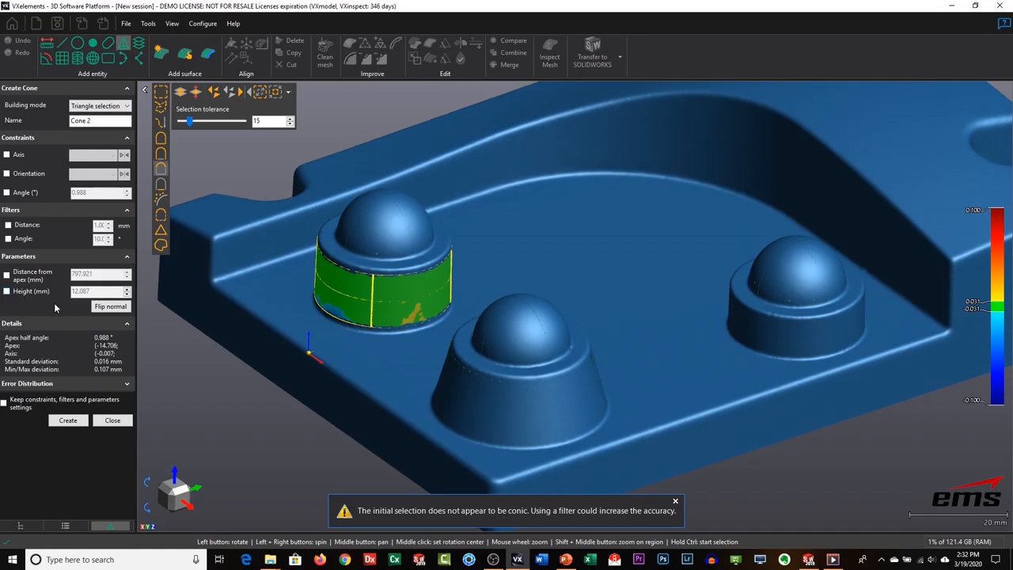
left_click_drag(345, 390, 398, 300)
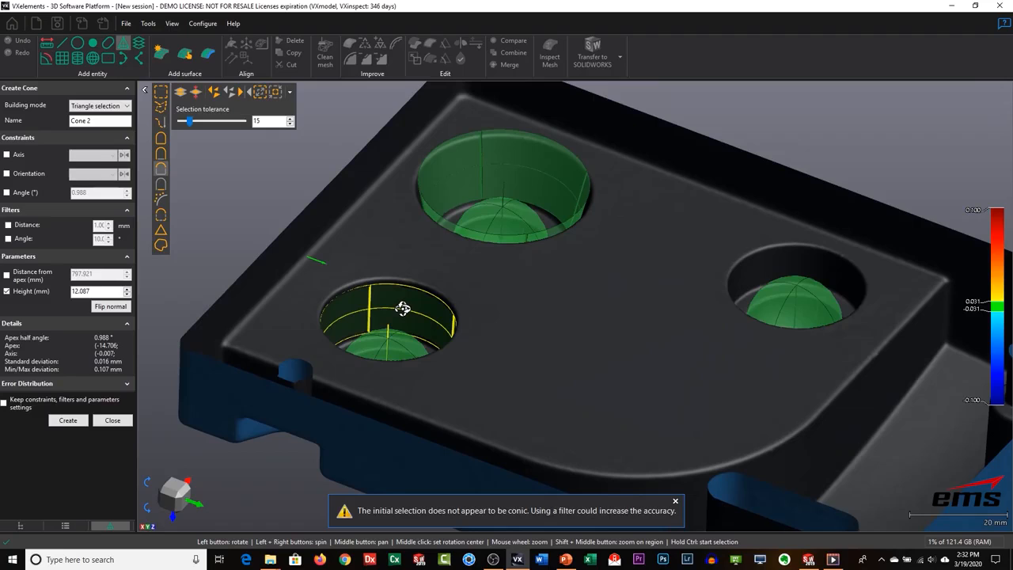
left_click(126, 290)
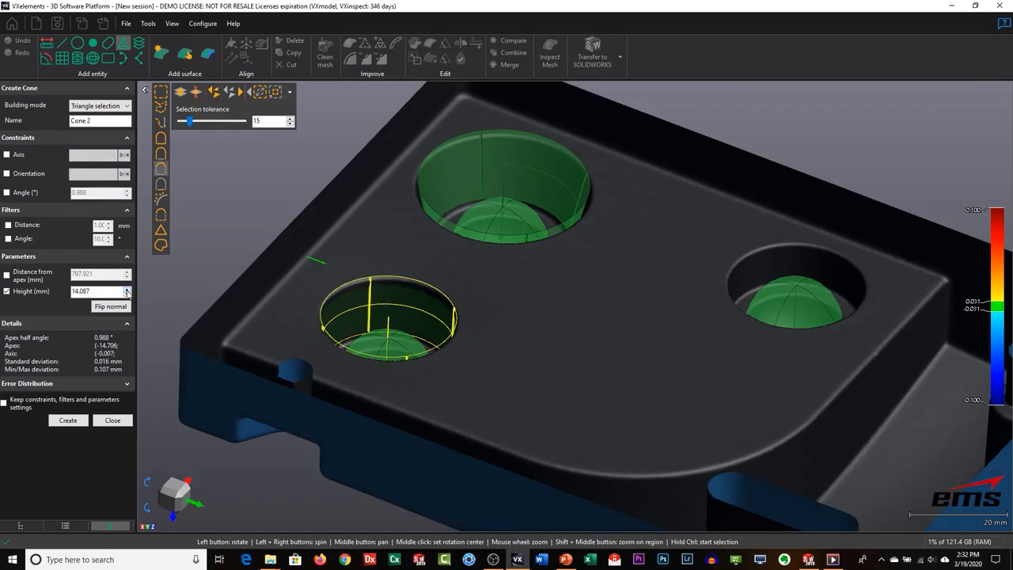
left_click(68, 419)
Fit a cone to the short boss's side wall, increase its height to extend past the floor, create it and finish adding cones.
left_click_drag(477, 218, 533, 265)
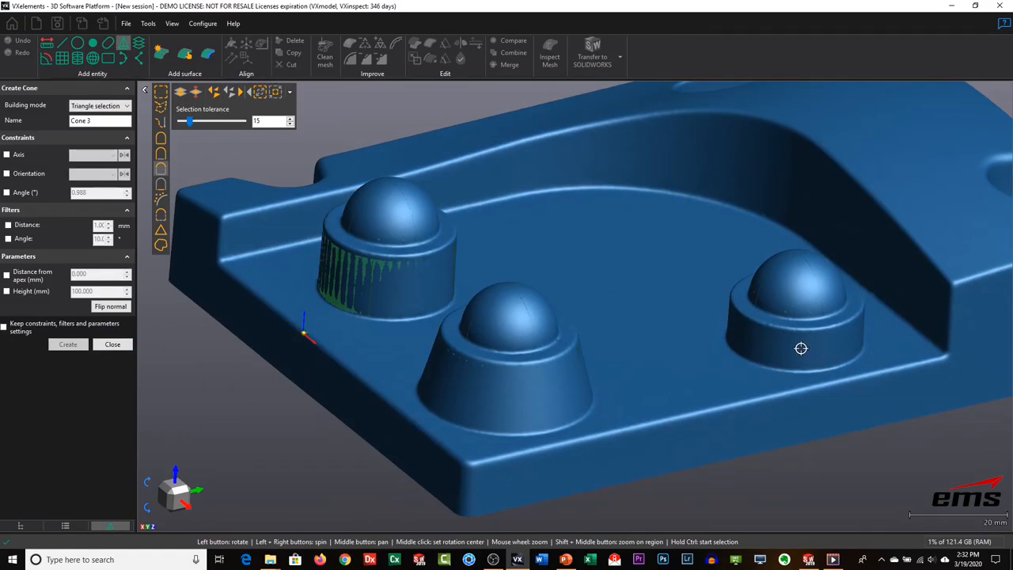
left_click(771, 353, "ctrl")
left_click_drag(668, 409, 662, 327)
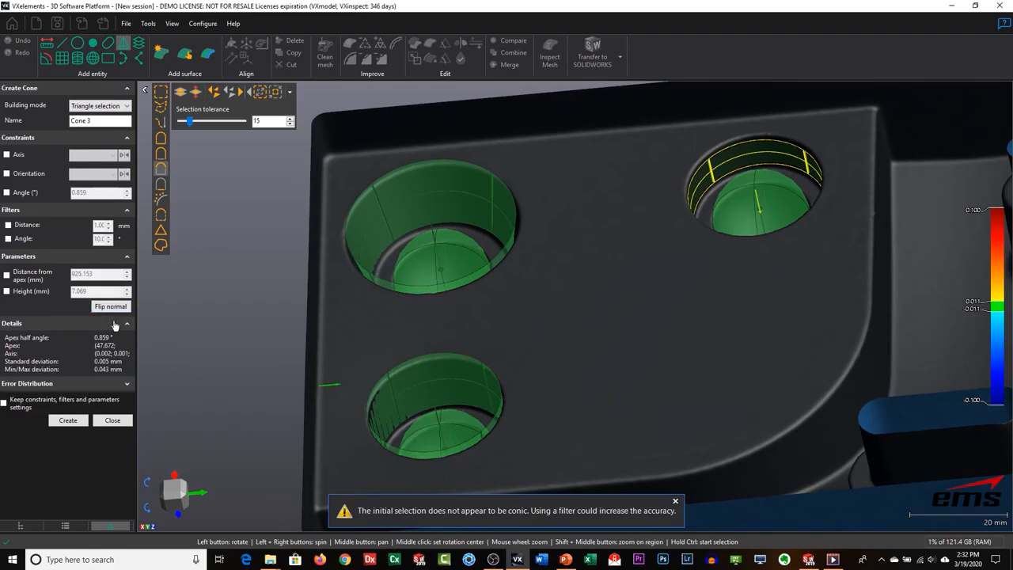
left_click(27, 292)
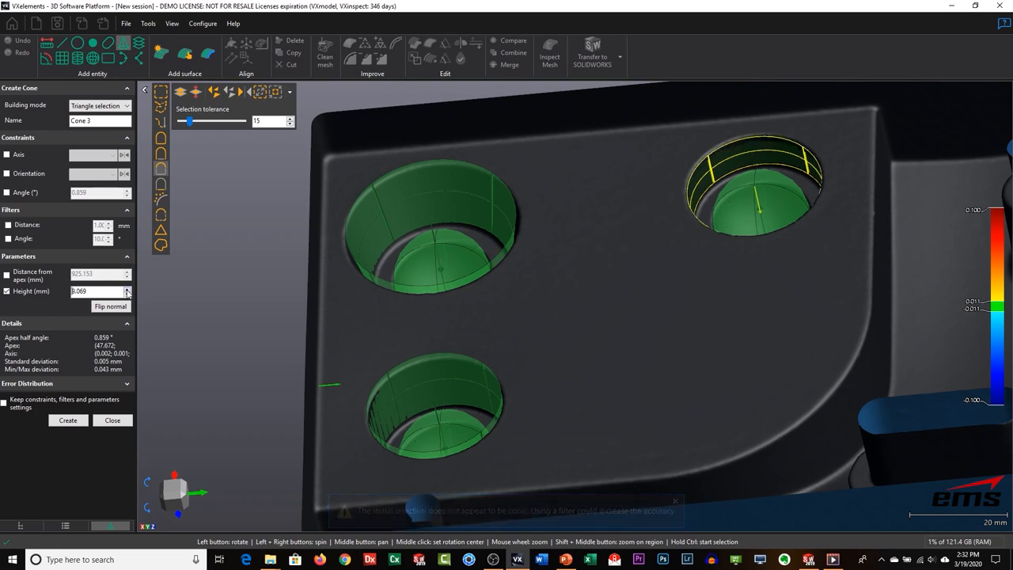
left_click(126, 290)
left_click(127, 290)
left_click(69, 420)
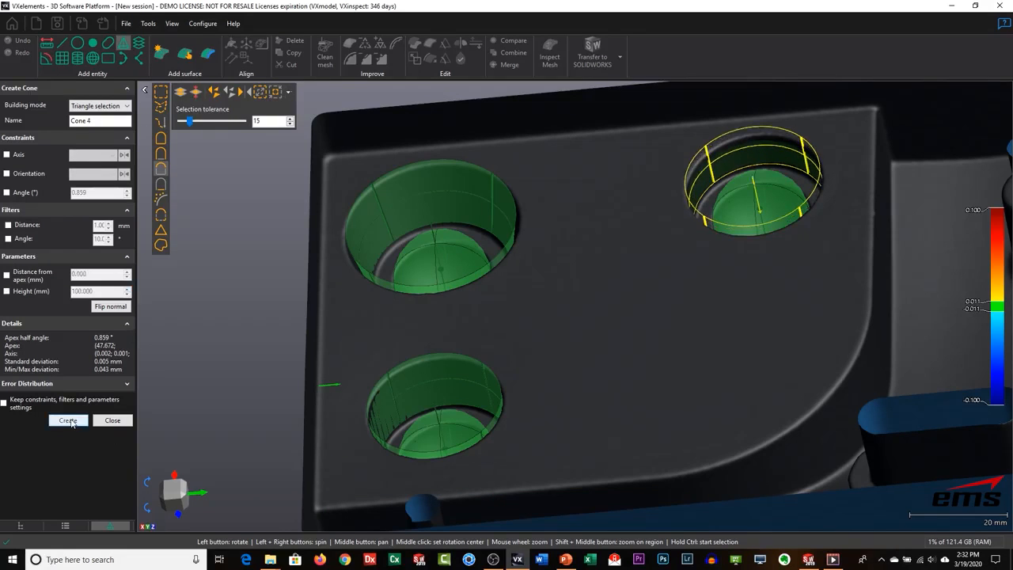
left_click_drag(451, 164, 467, 322)
scroll(469, 321, "down", 3)
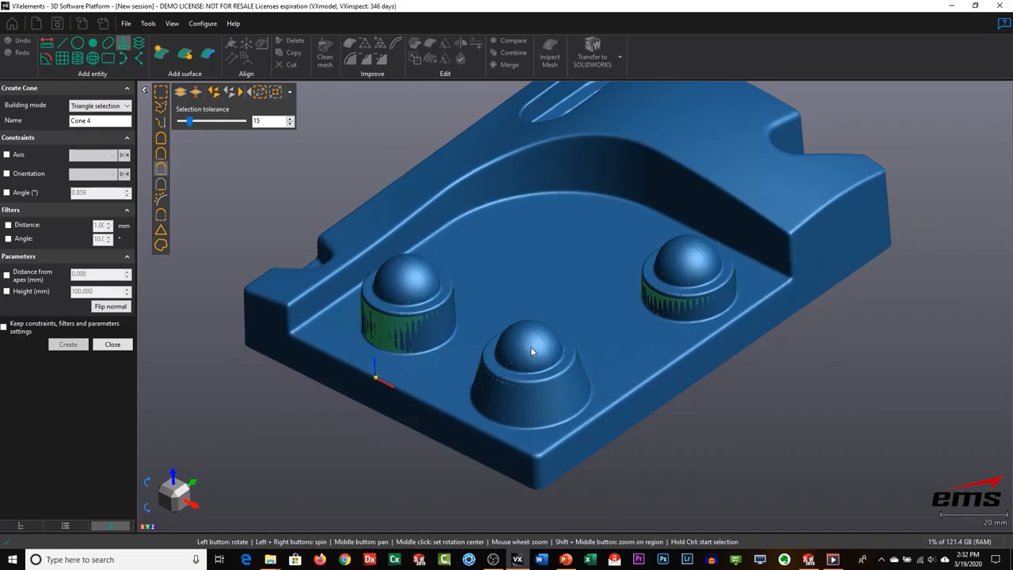
left_click_drag(503, 365, 551, 338)
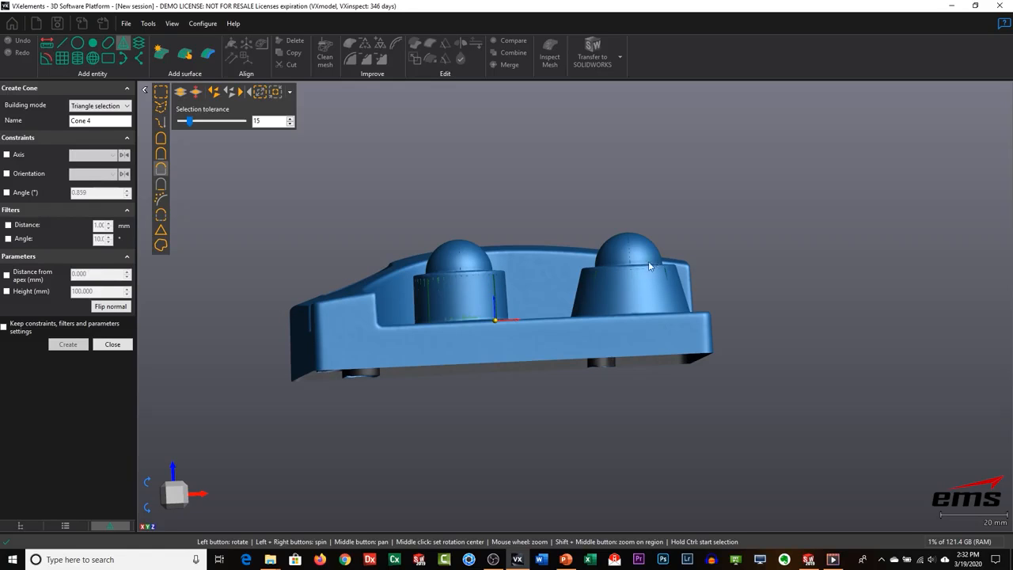
left_click_drag(705, 306, 602, 361)
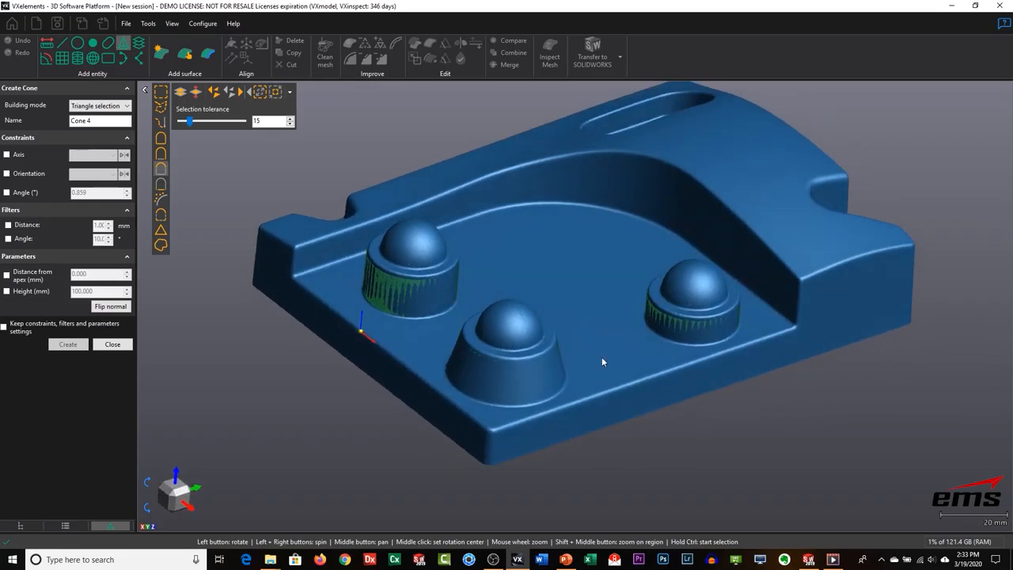
left_click(113, 345)
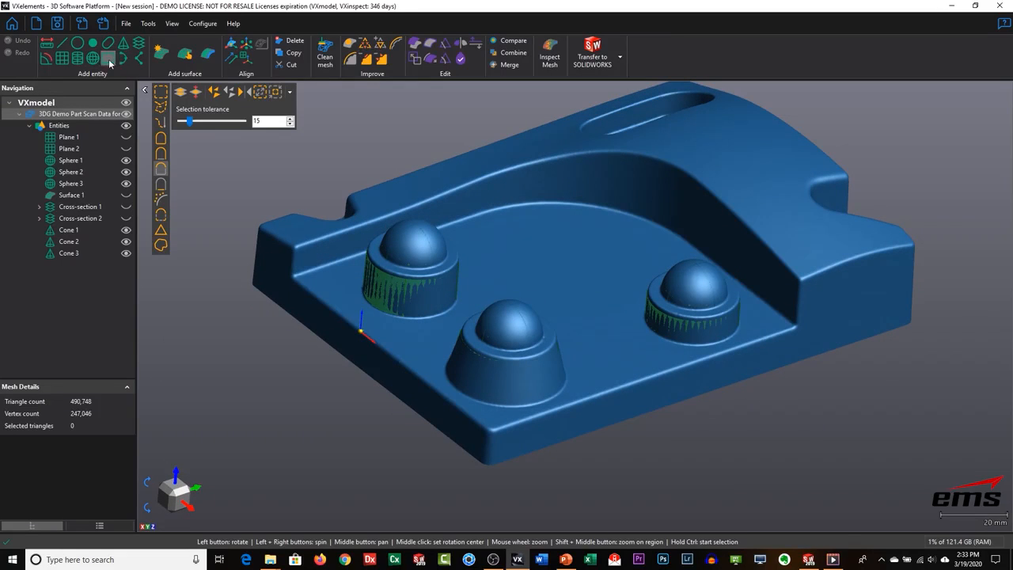
Create one plane from the flat ring-shaped tops of the two taller bosses around their domes.
left_click(62, 58)
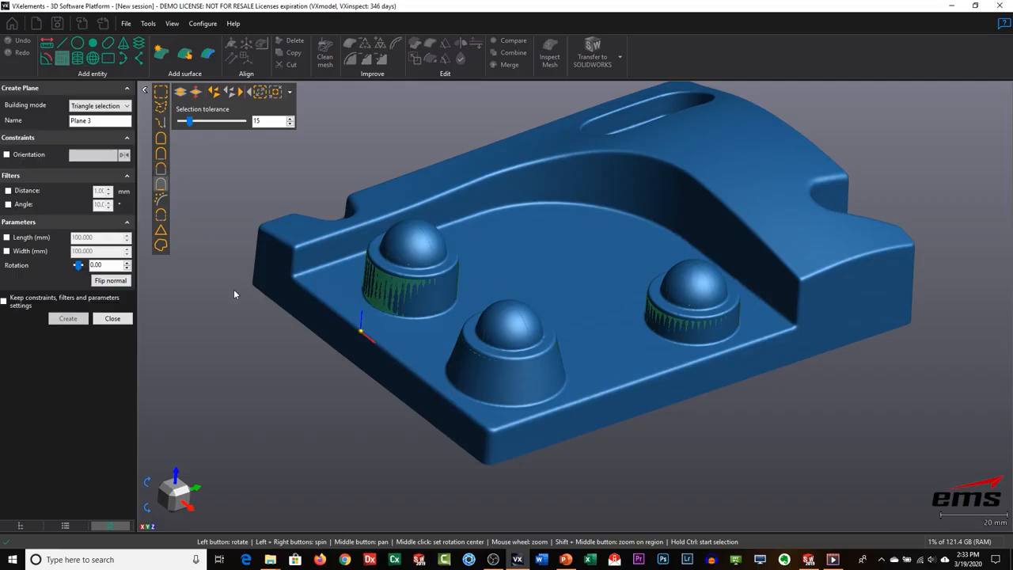
left_click(380, 257, "ctrl")
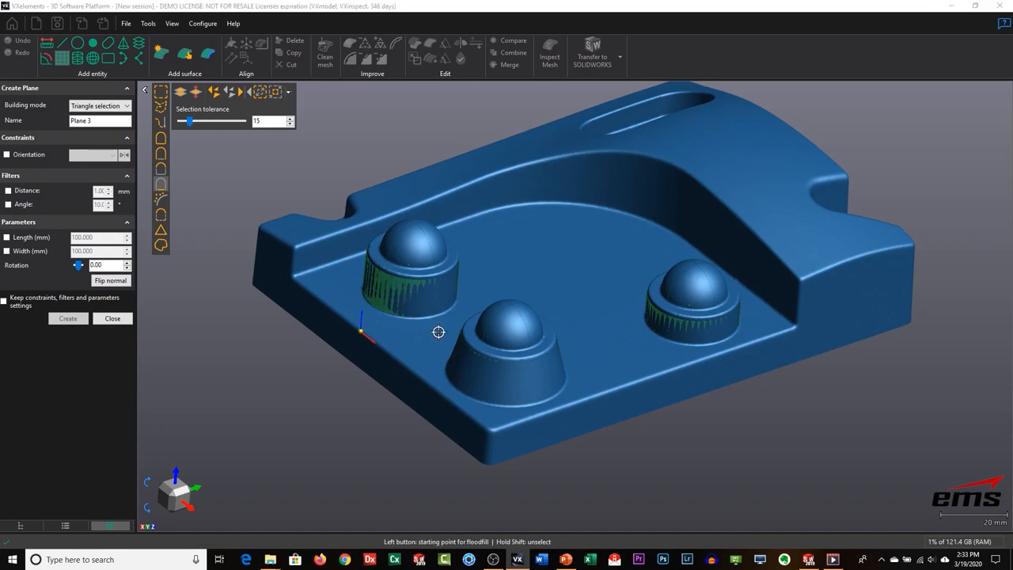
left_click(471, 346, "ctrl")
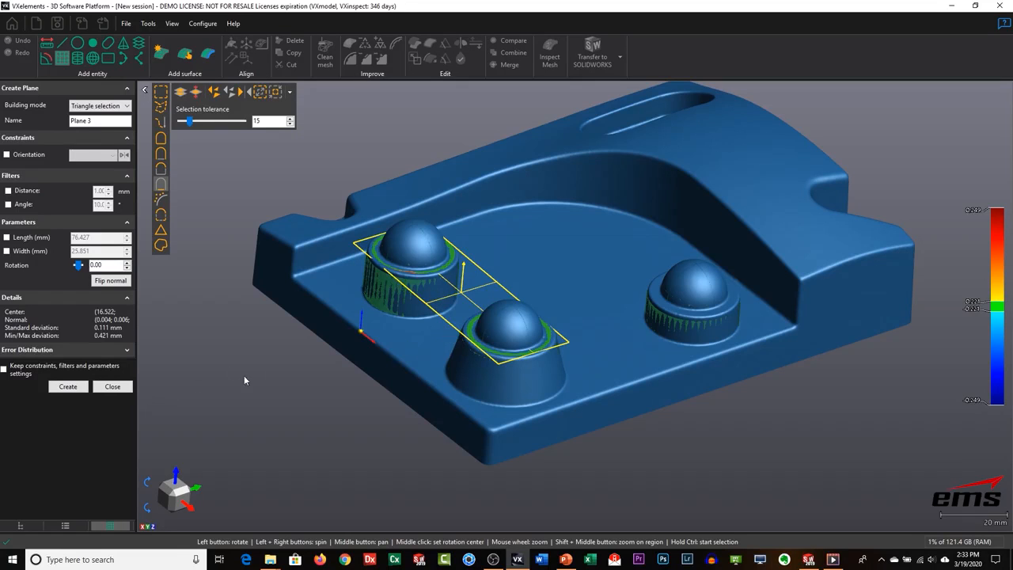
left_click(77, 387)
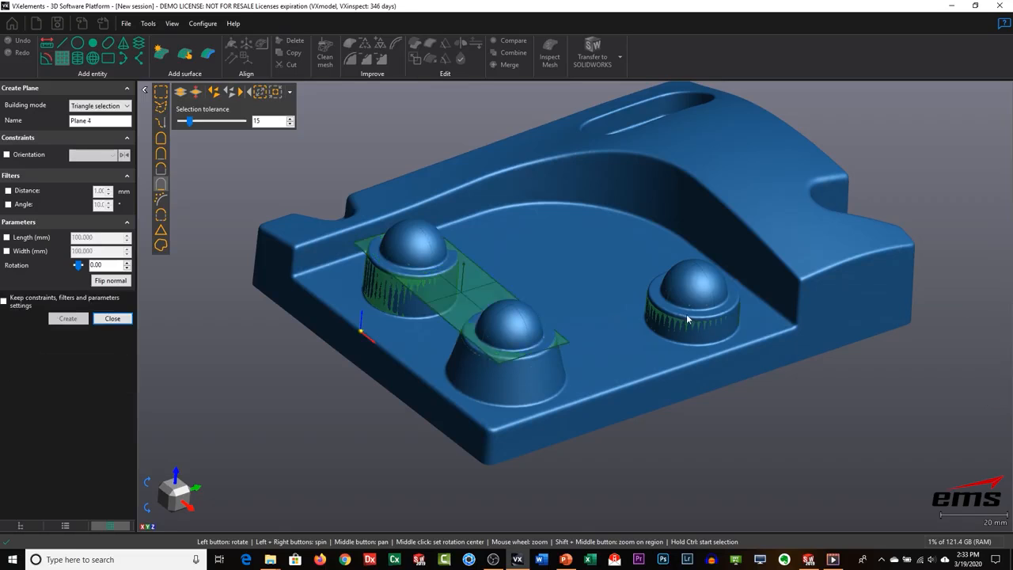
Create a plane from the flat ring-shaped top of the short boss around its dome and finish adding planes.
left_click(718, 315, "ctrl")
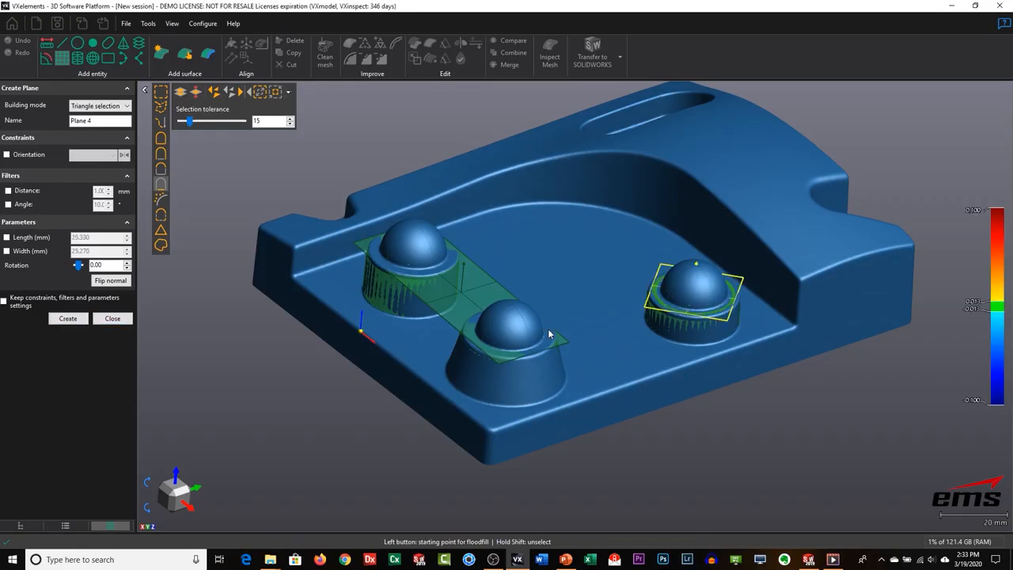
left_click(74, 387)
left_click_drag(605, 332, 656, 369)
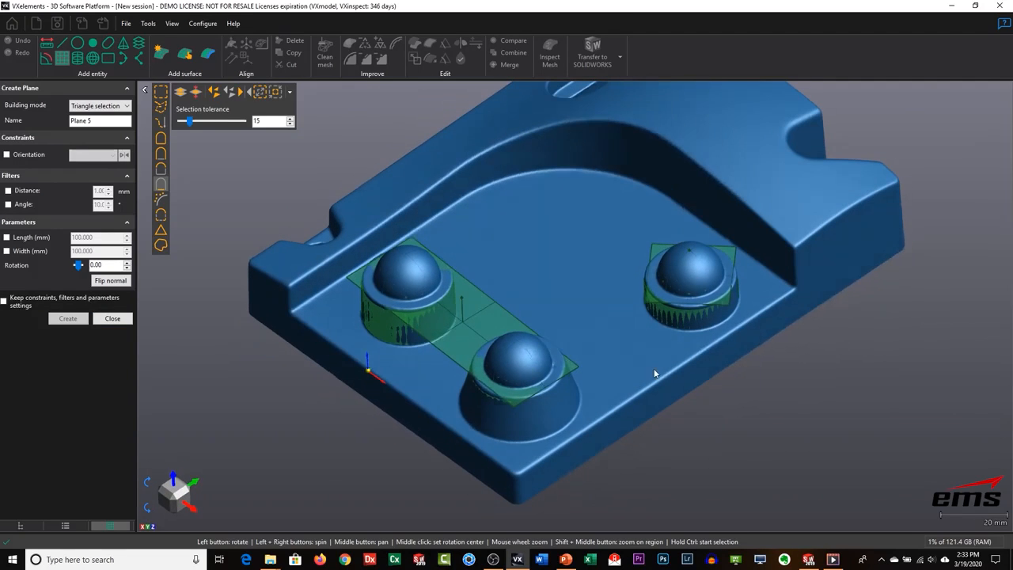
left_click(111, 319)
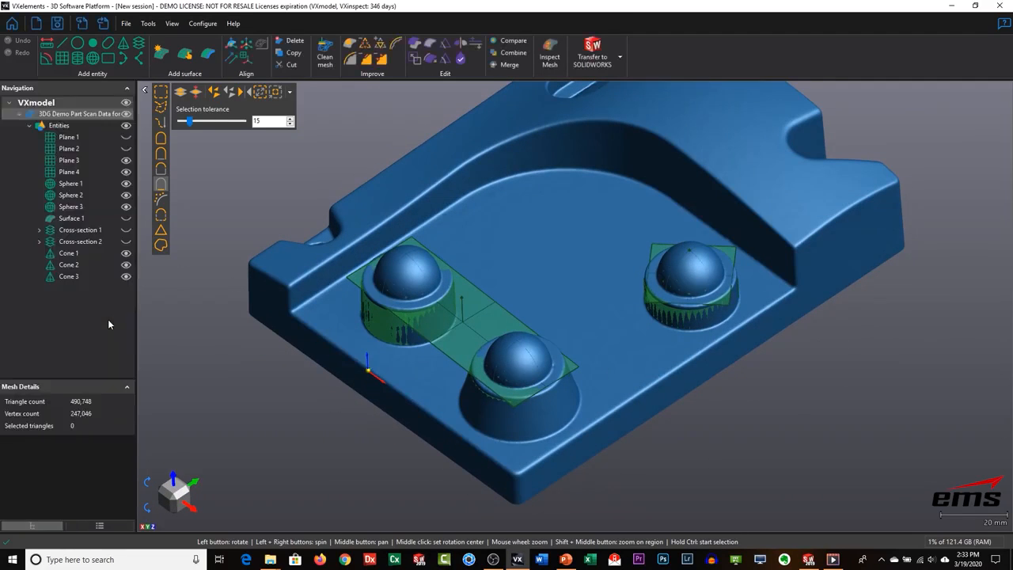
Transfer Plane 3, Plane 4, Spheres 1 to 3 and Cones 1 to 3 to SOLIDWORKS.
left_click(77, 163)
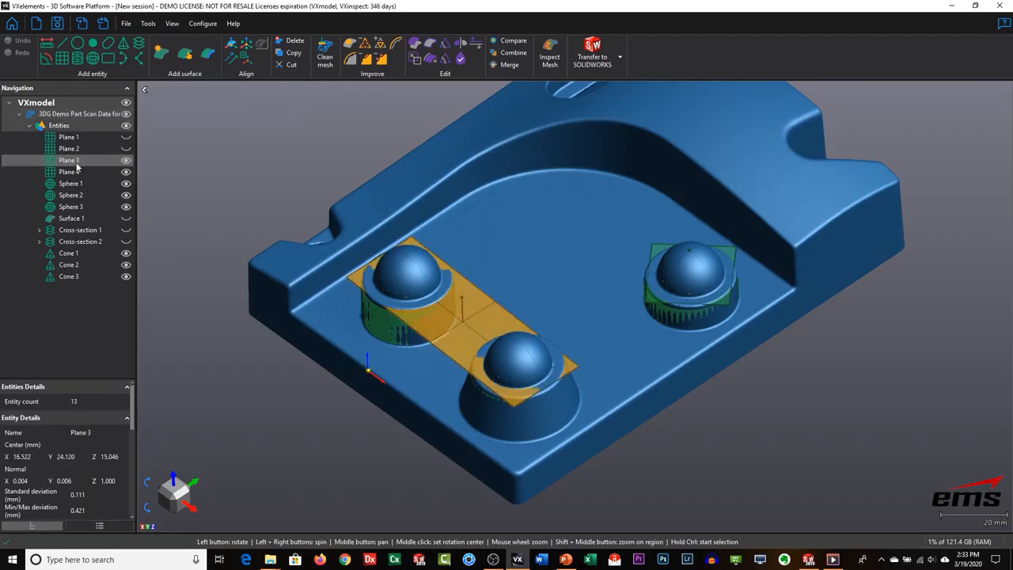
left_click(74, 184, "ctrl")
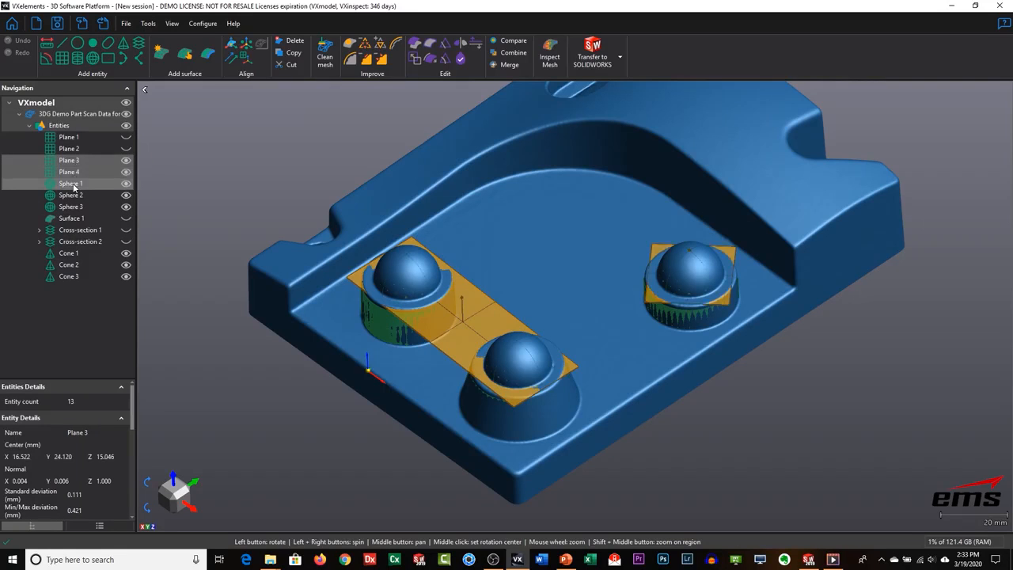
left_click(74, 196, "ctrl")
left_click(72, 207, "ctrl")
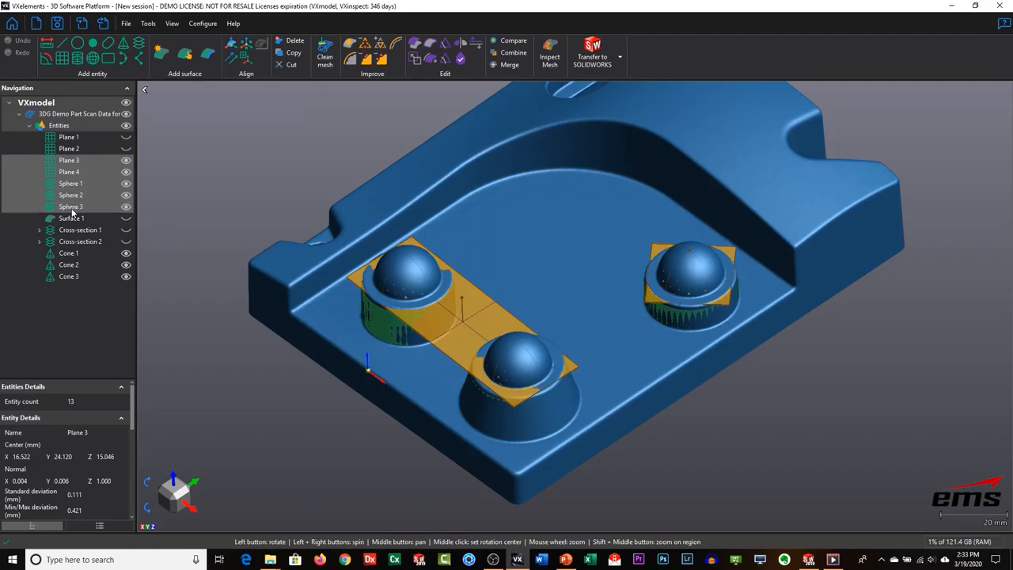
left_click(74, 254, "ctrl")
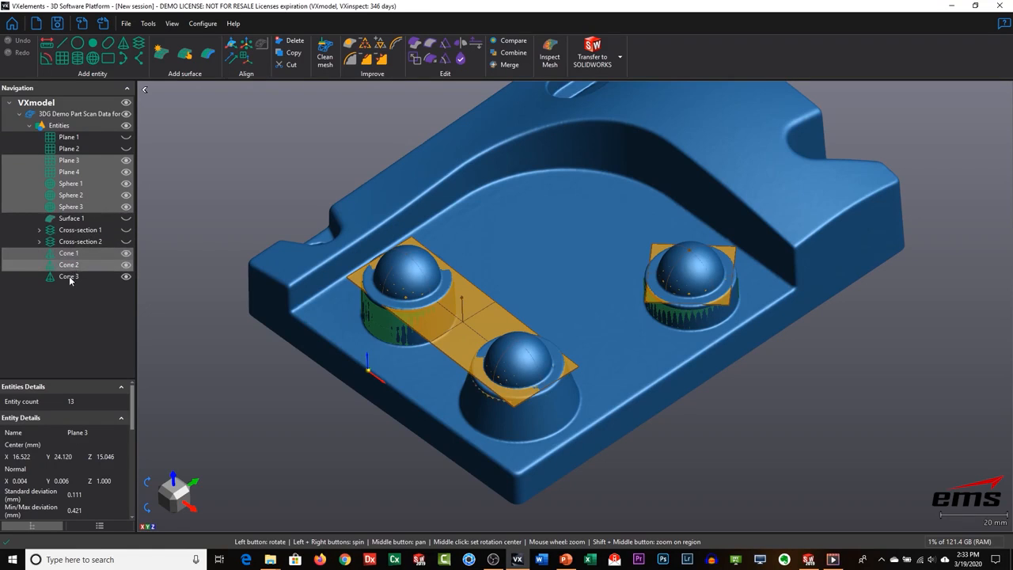
left_click(69, 277, "ctrl")
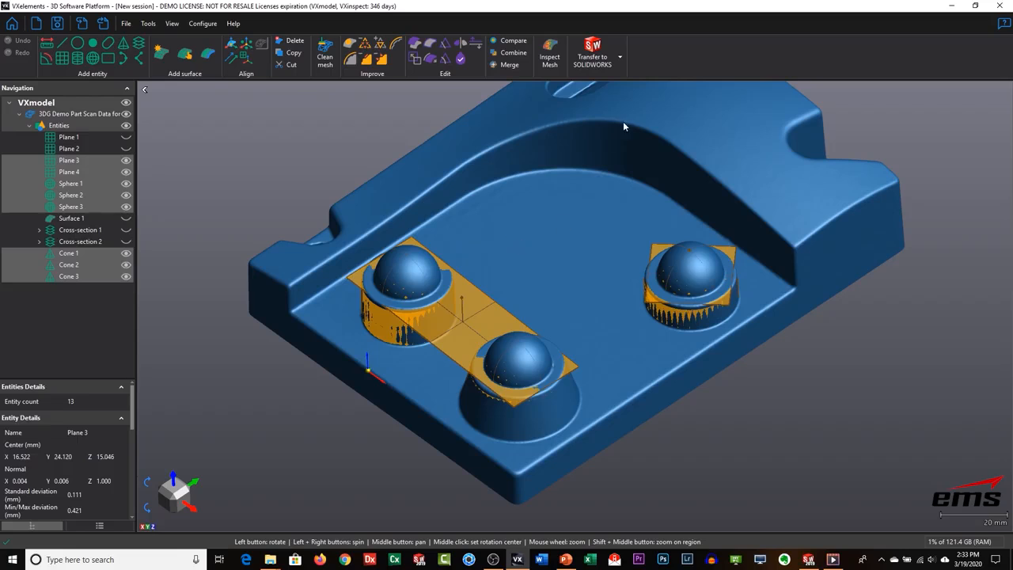
left_click(594, 66)
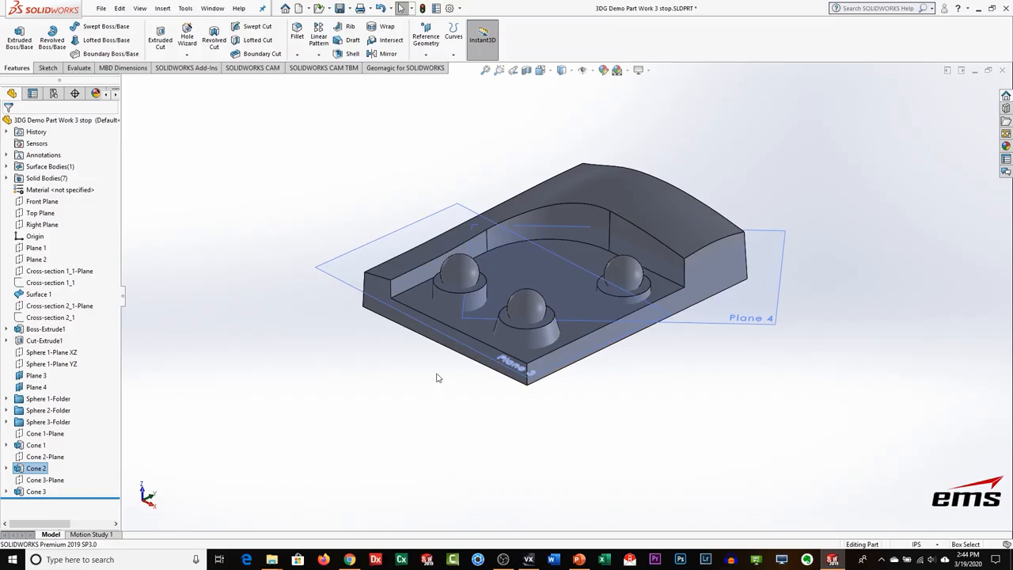
Edit the Cone 2 extrusion of the taller near-cylindrical boss so it ends Up To Surface at Plane 3.
mouse_move(546, 398)
middle_mouse_down()
mouse_move(543, 407)
mouse_move(538, 385)
mouse_move(546, 407)
mouse_move(538, 403)
middle_mouse_up()
scroll(558, 353, "down", 2)
middle_click_drag(559, 310, 583, 403, "ctrl")
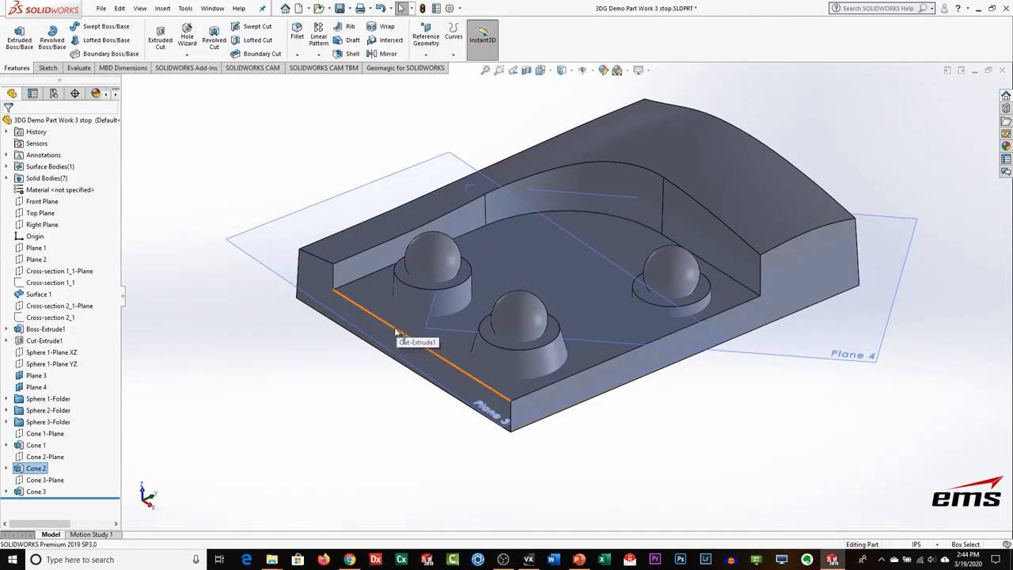
left_click(415, 304)
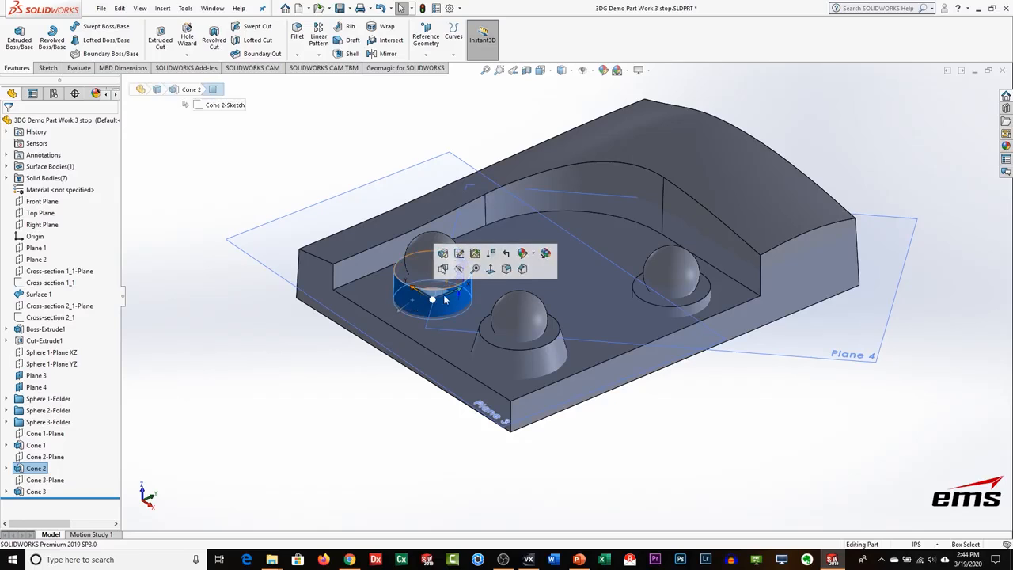
left_click(458, 253)
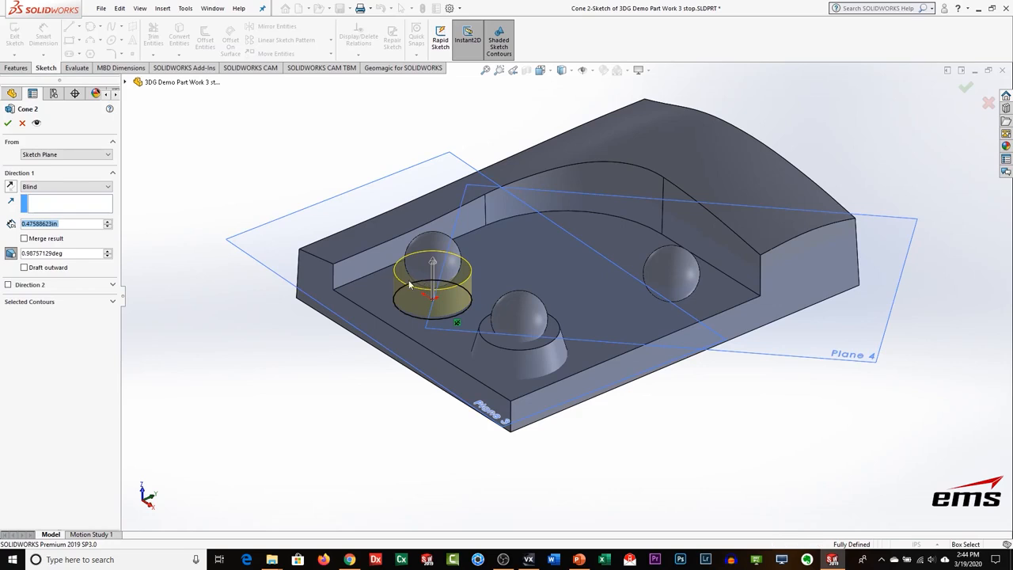
left_click(56, 189)
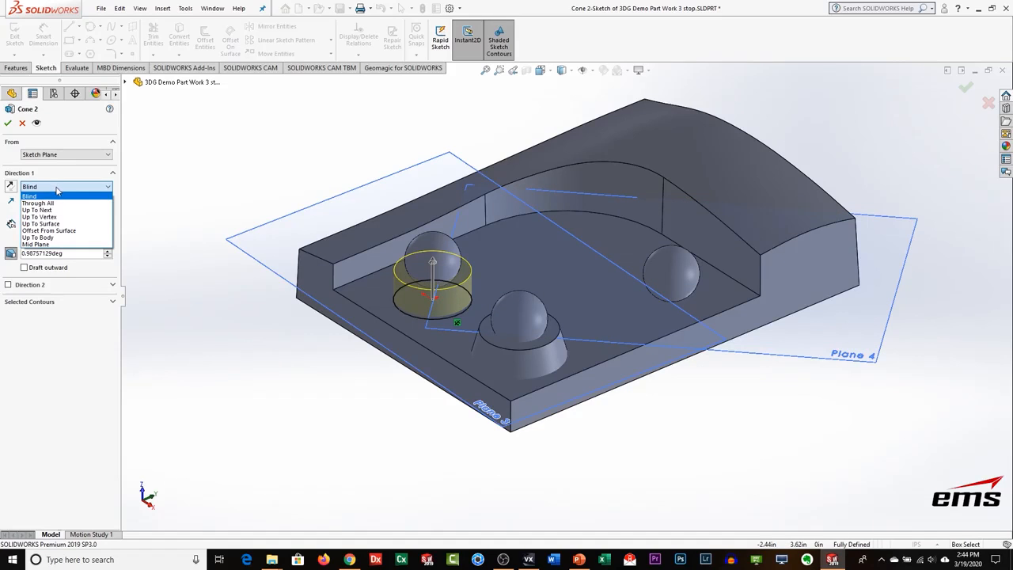
left_click(60, 225)
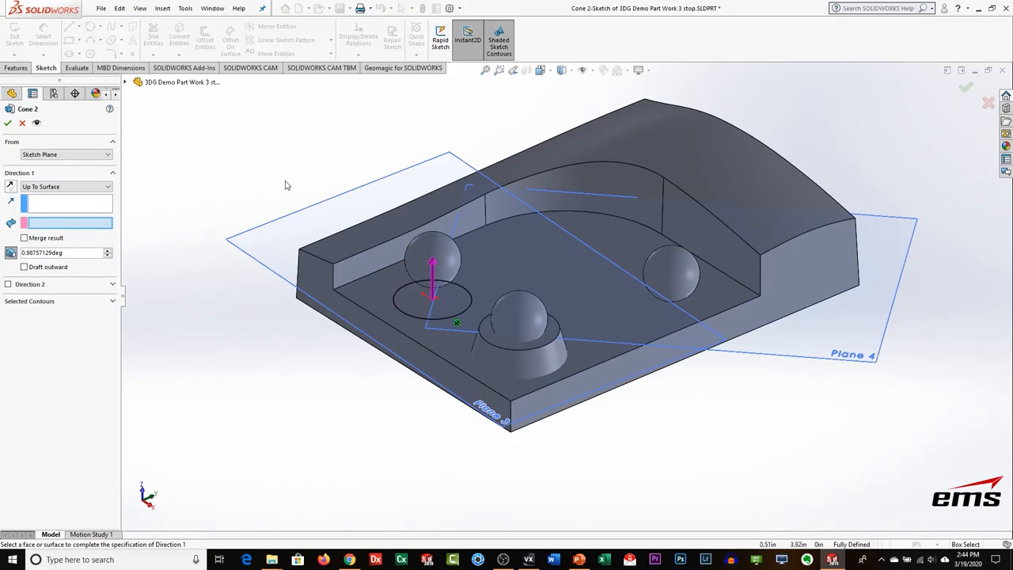
left_click(310, 222)
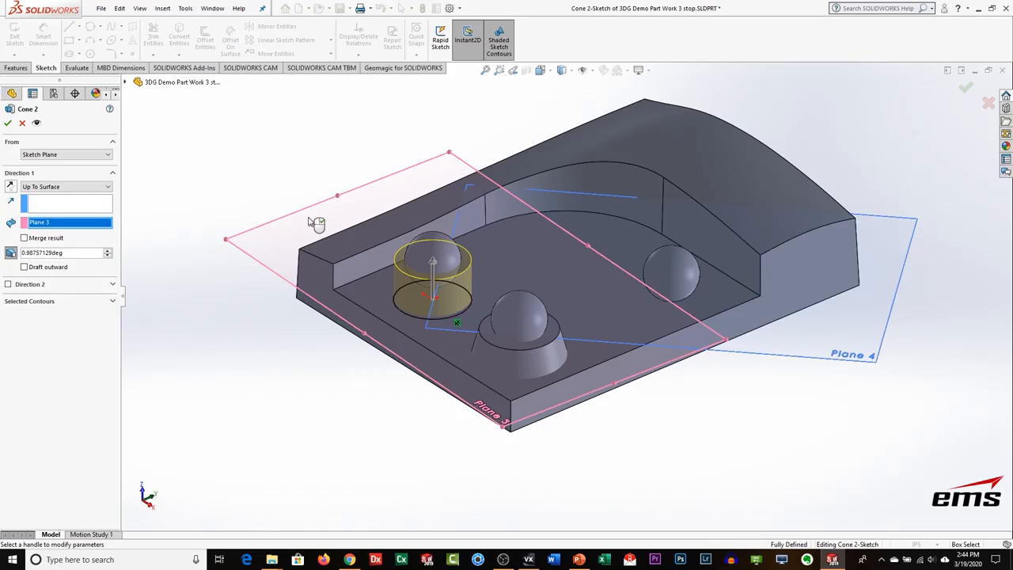
left_click(8, 124)
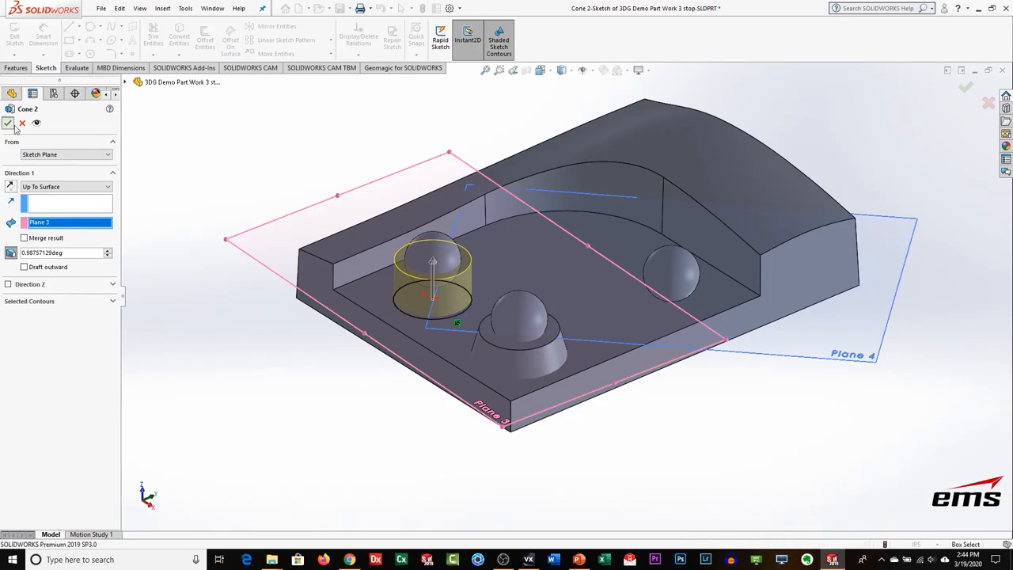
Edit the Cone 1 extrusion of the strongly tapered boss so it ends Up To Surface at Plane 3.
left_click(519, 360)
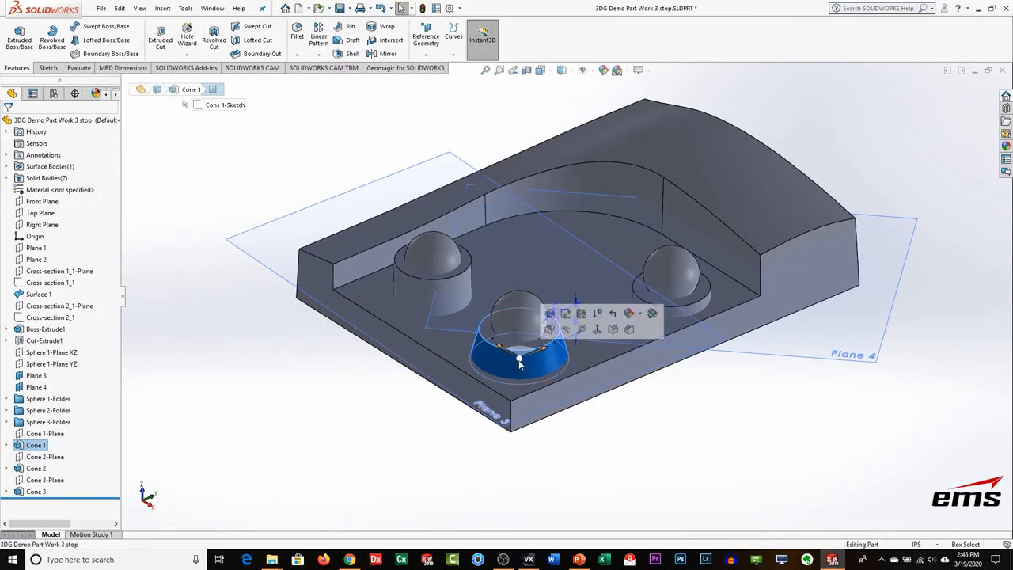
left_click(549, 314)
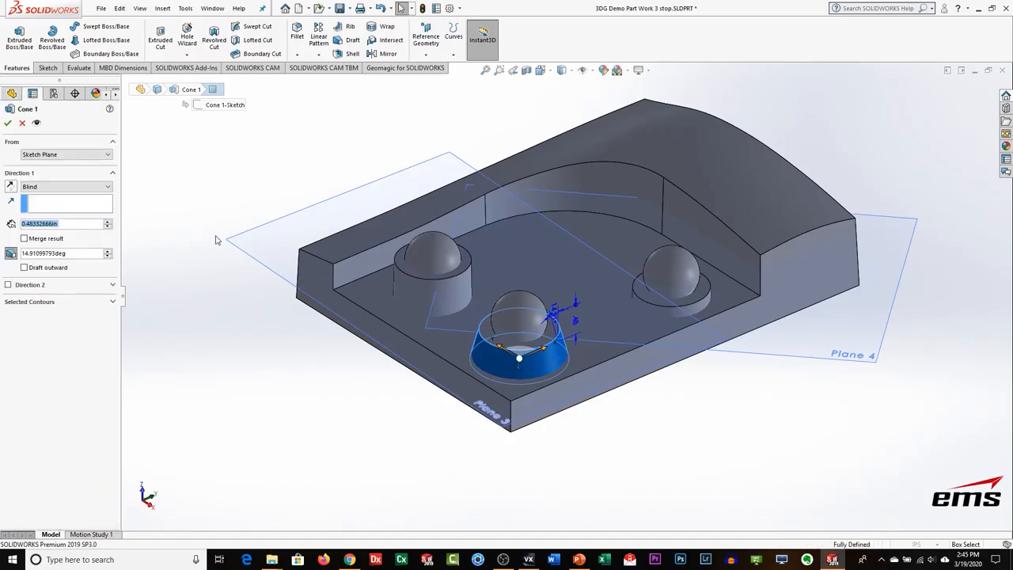
left_click(65, 188)
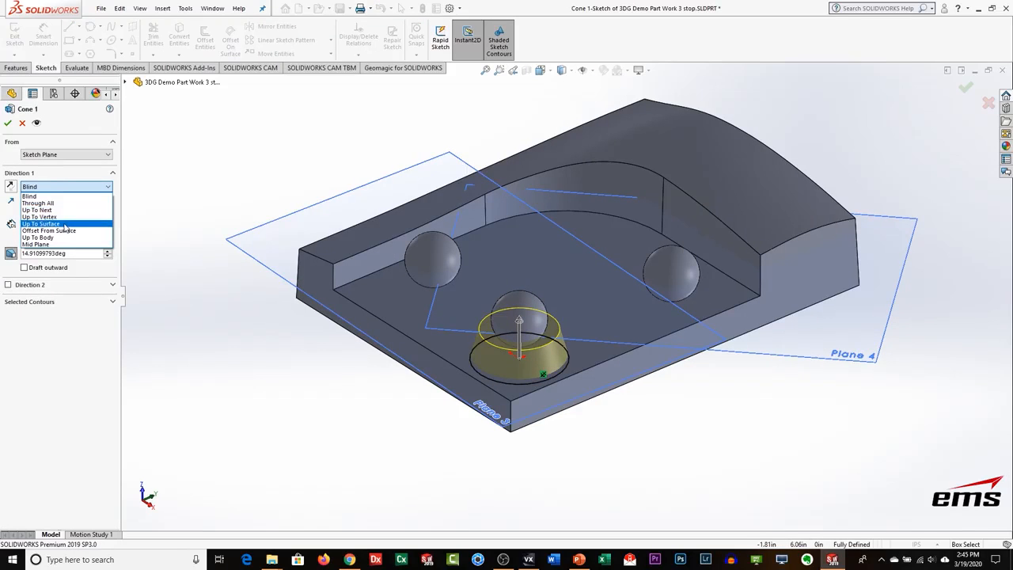
left_click(66, 224)
left_click(293, 232)
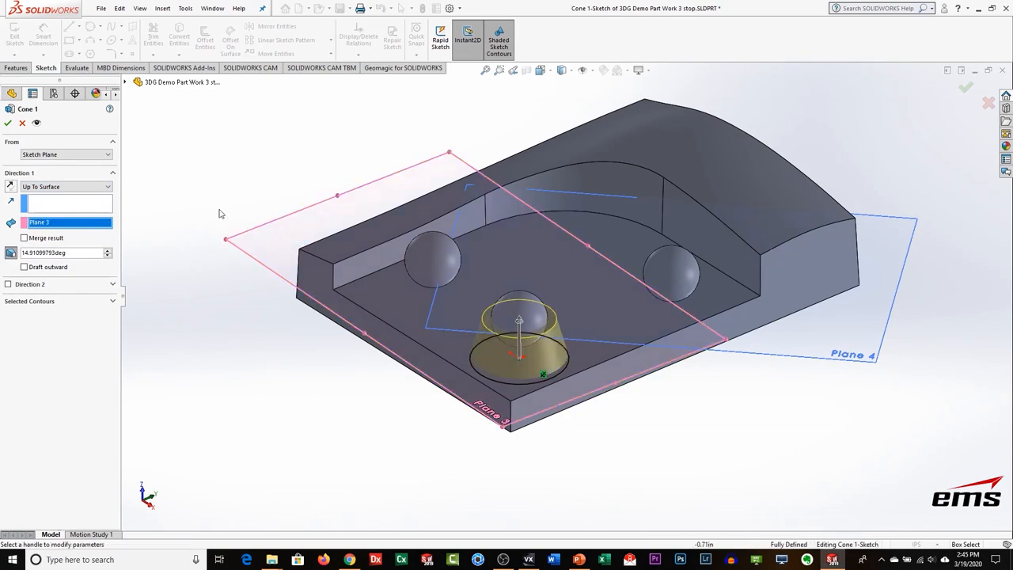
left_click(8, 122)
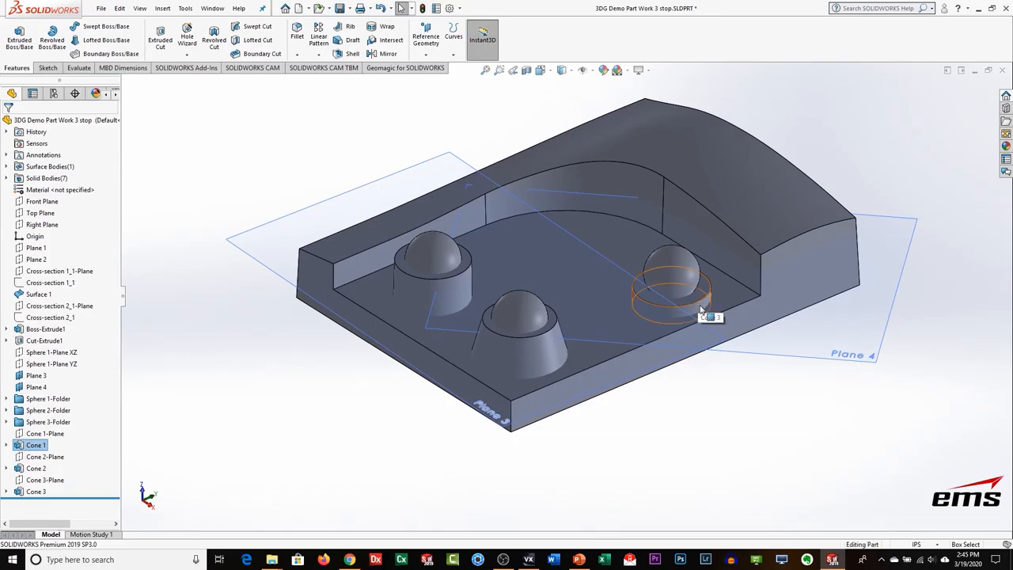
Edit the Cone 3 extrusion of the short boss so it ends Up To Surface at Plane 4.
left_click(701, 309)
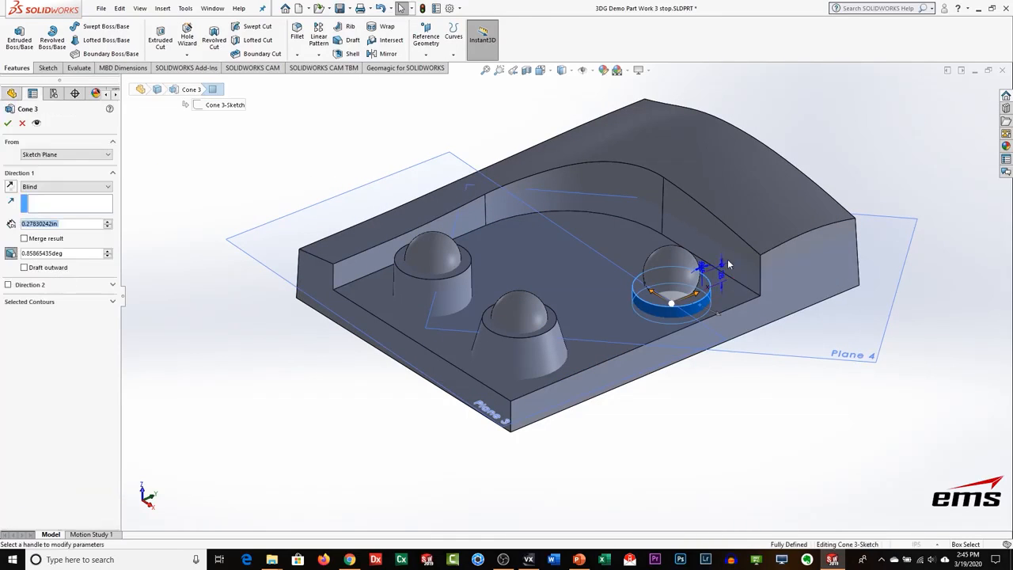
left_click(53, 185)
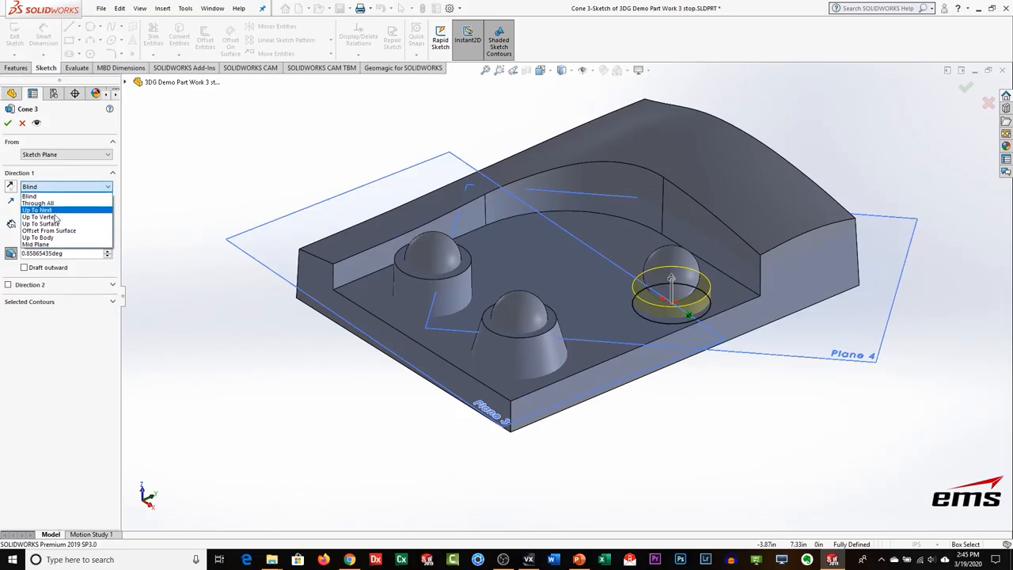
left_click(60, 226)
left_click(892, 308)
left_click(8, 124)
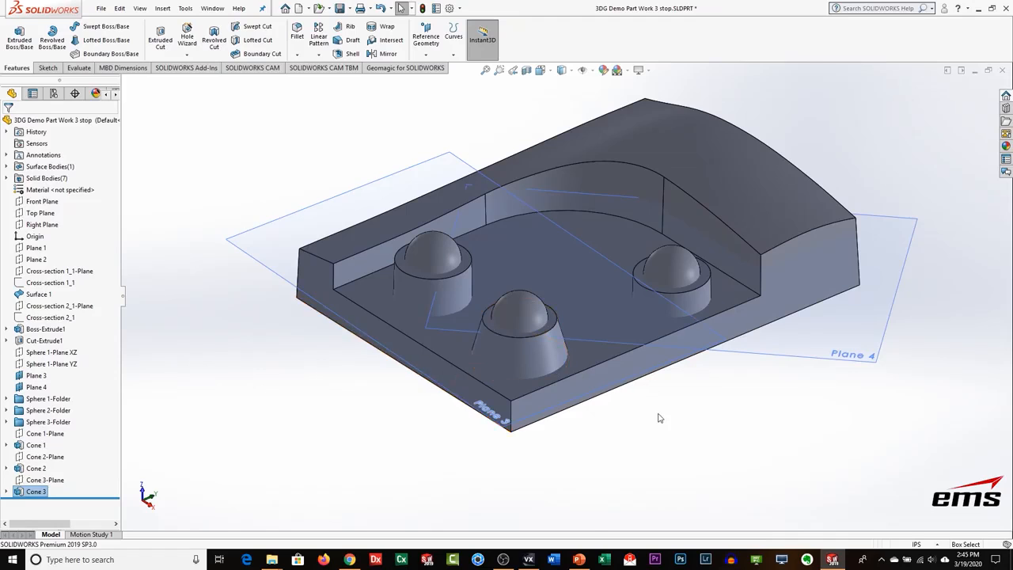
Combine the base body, the three cone bosses and the three spheres into one solid body with the Add operation.
middle_click_drag(661, 427, 659, 387)
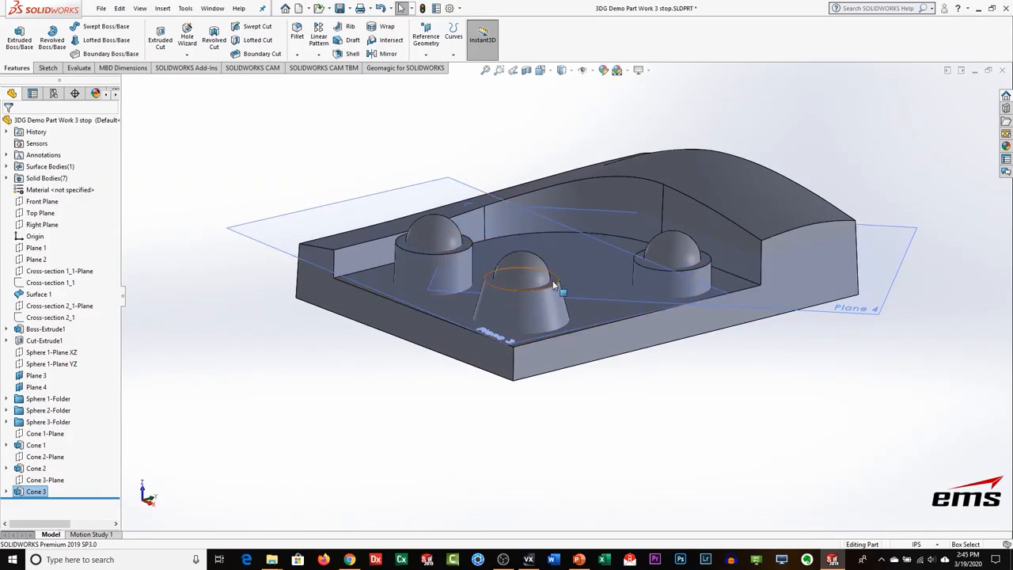
middle_click_drag(607, 341, 623, 358)
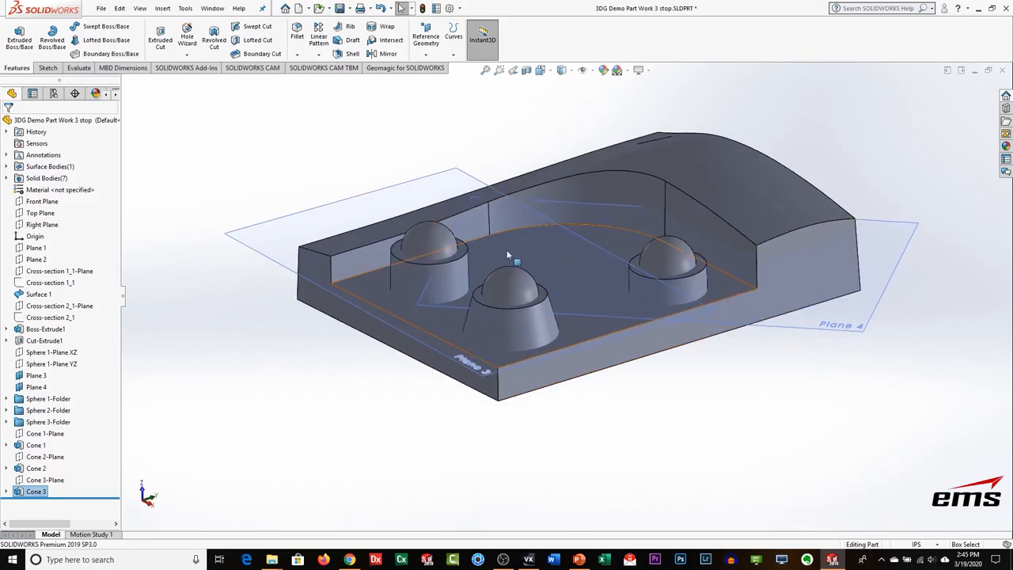
middle_click_drag(565, 329, 532, 329)
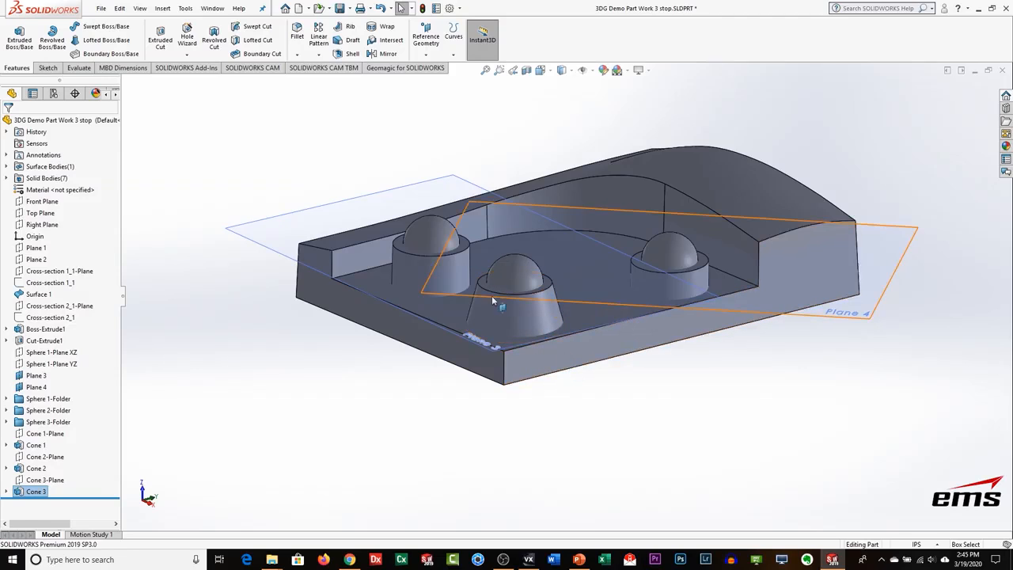
left_click(185, 9)
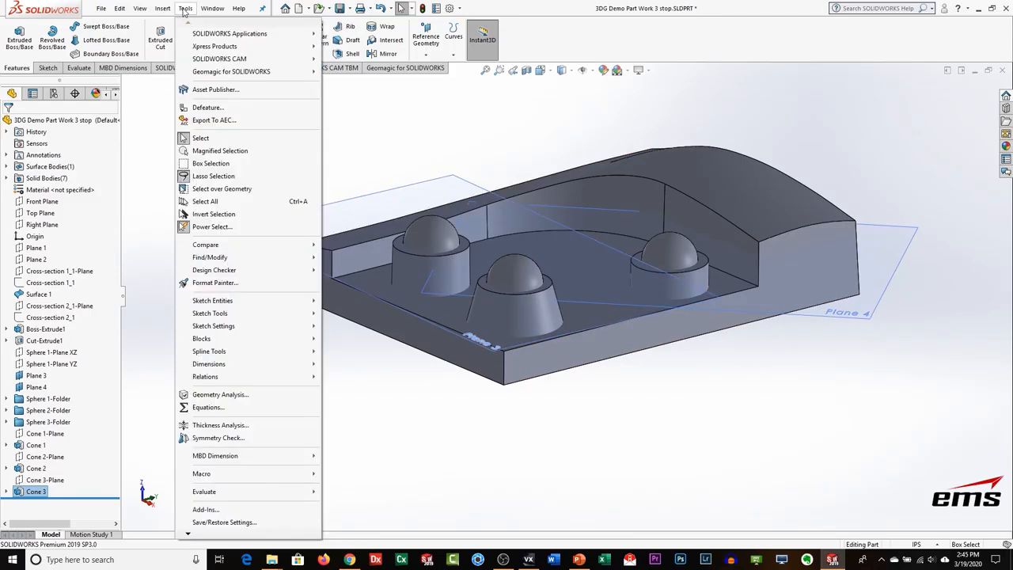
mouse_move(162, 9)
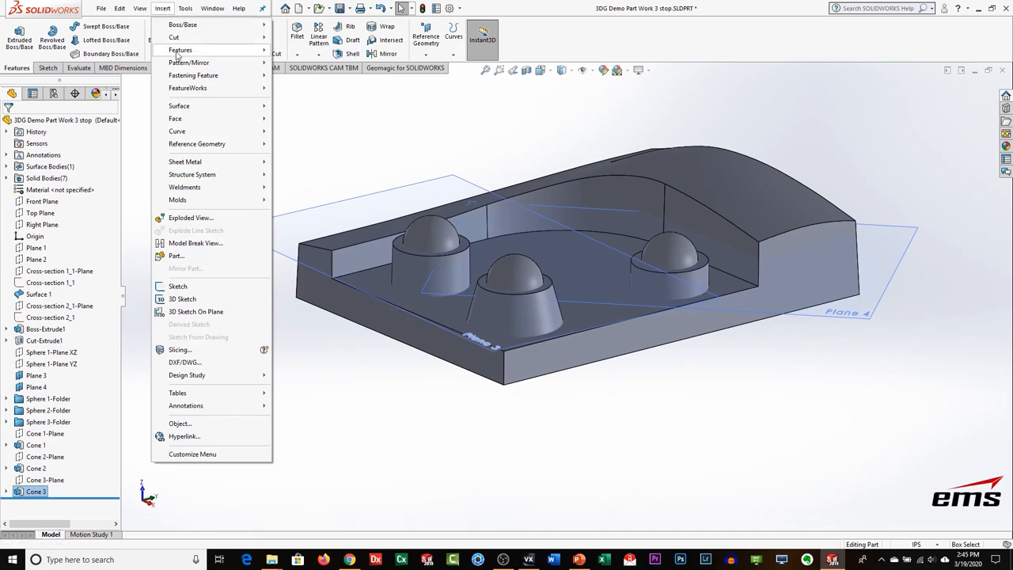
mouse_move(190, 50)
left_click(302, 294)
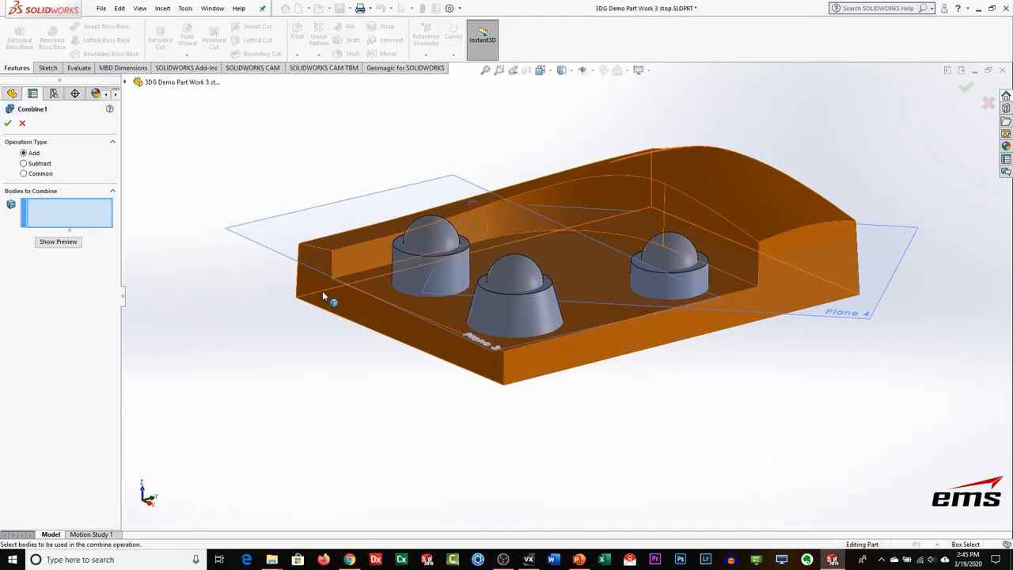
left_click(434, 279)
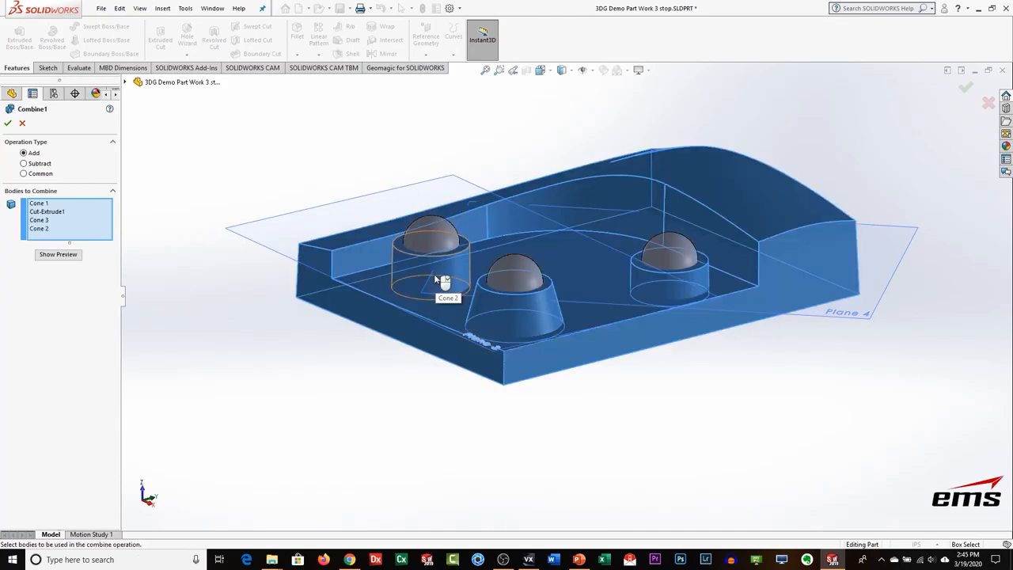
left_click(418, 239)
left_click(517, 276)
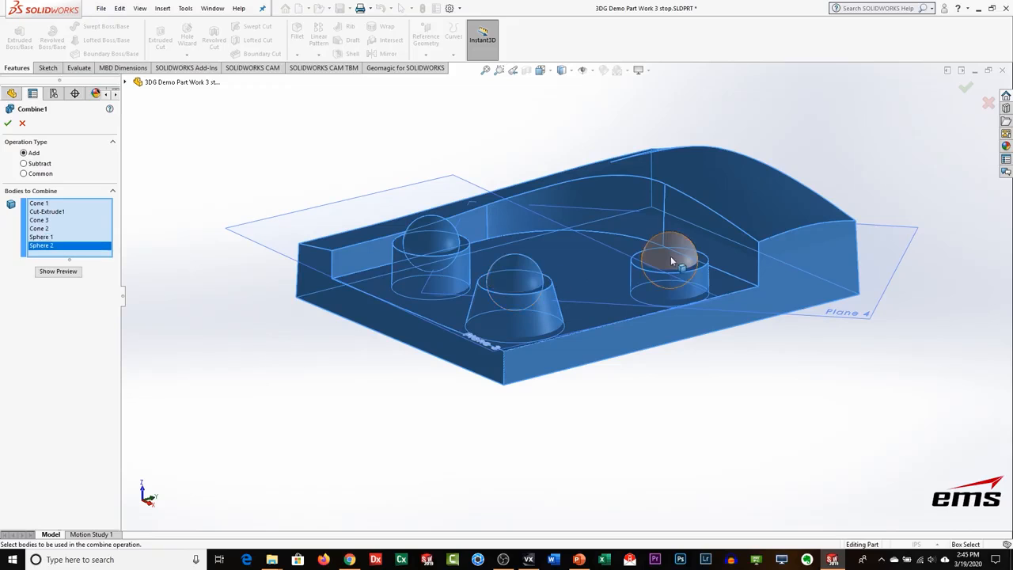
left_click(671, 256)
left_click(8, 124)
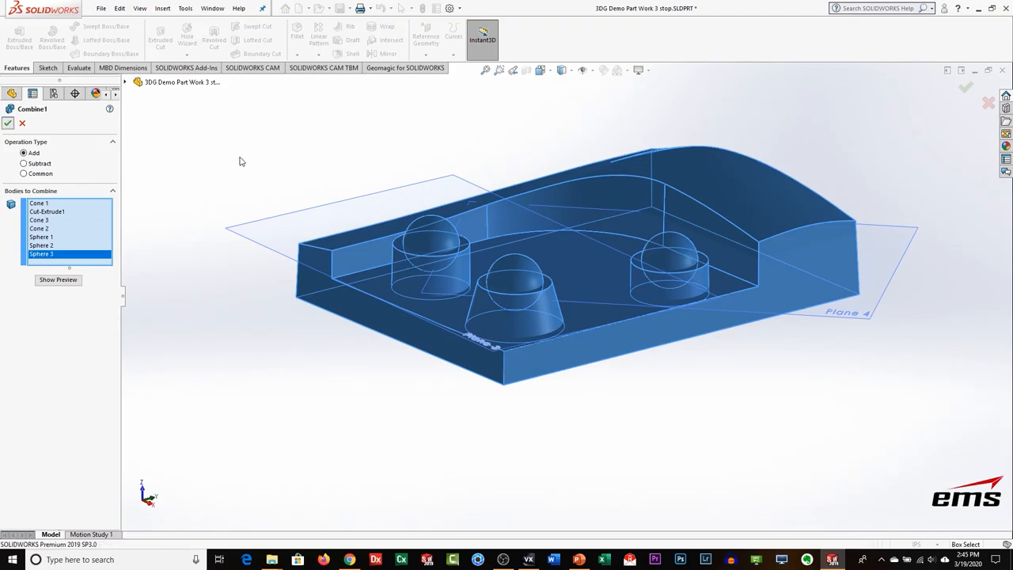
middle_click_drag(571, 268, 570, 309)
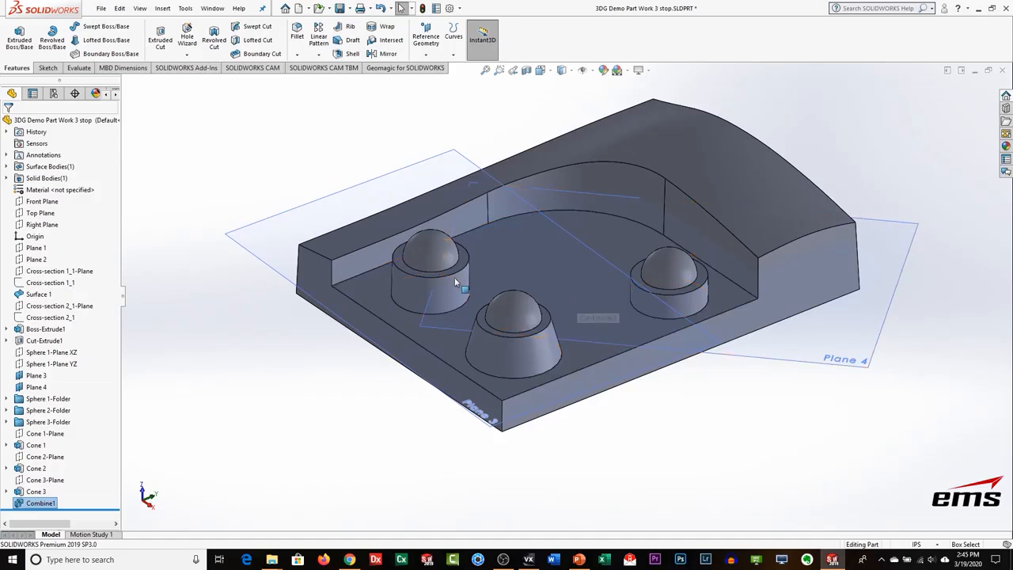
middle_click_drag(565, 272, 545, 310)
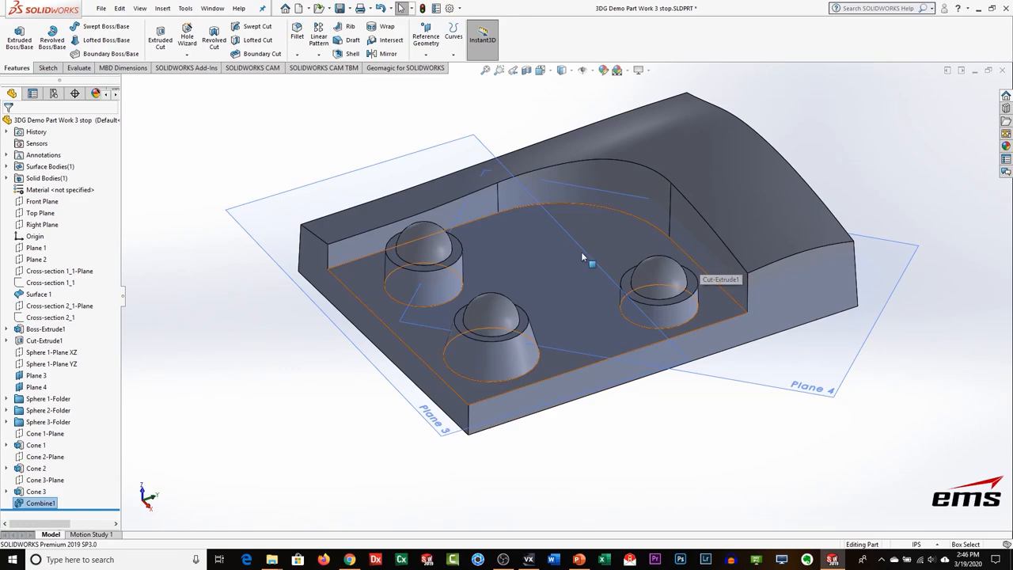
Examine the combined solid from several angles and compare it with the scanned mesh and its extracted entities in VXmodel.
middle_click_drag(716, 173, 734, 155)
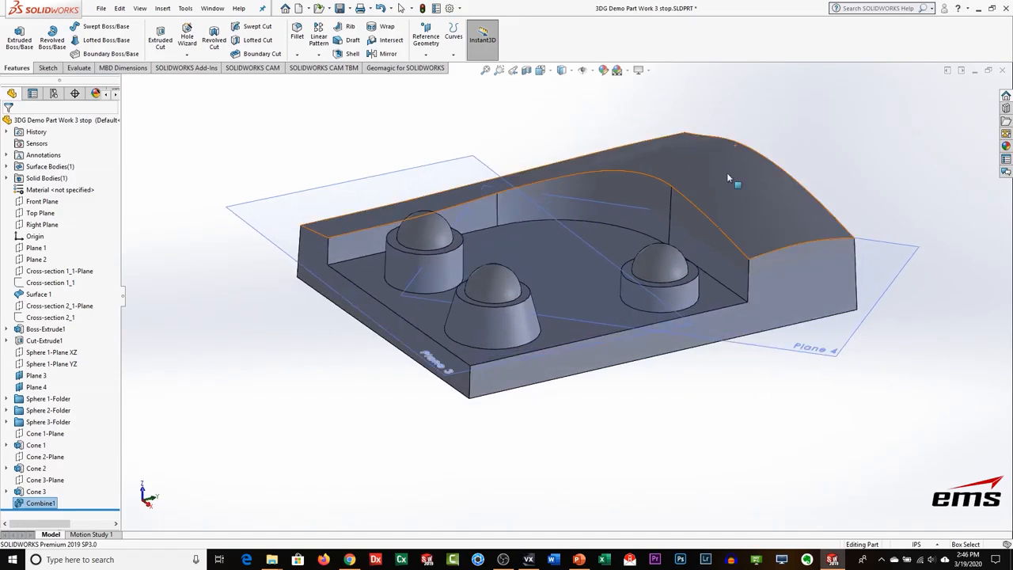
middle_click_drag(579, 275, 567, 351)
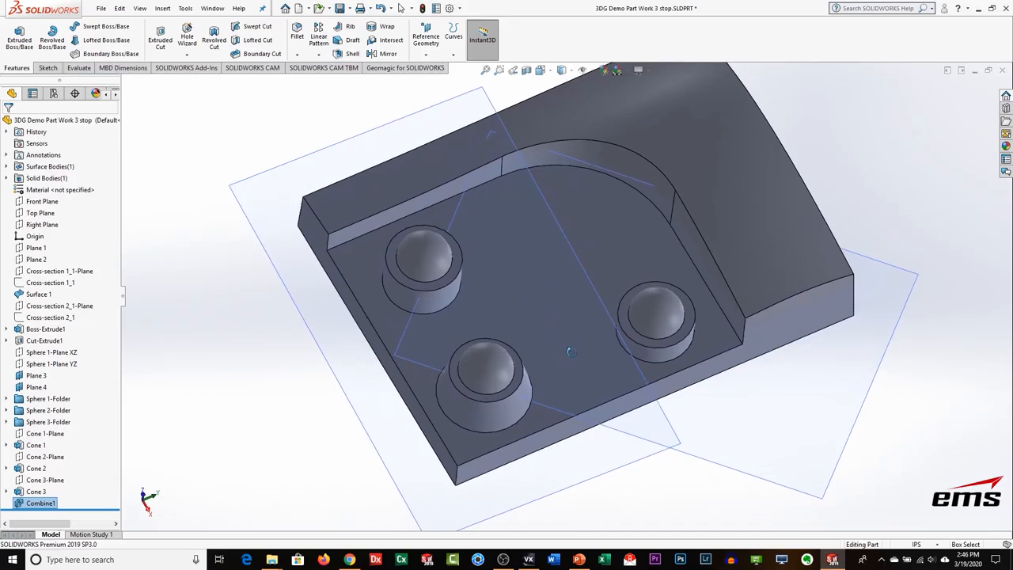
scroll(561, 284, "down", 1)
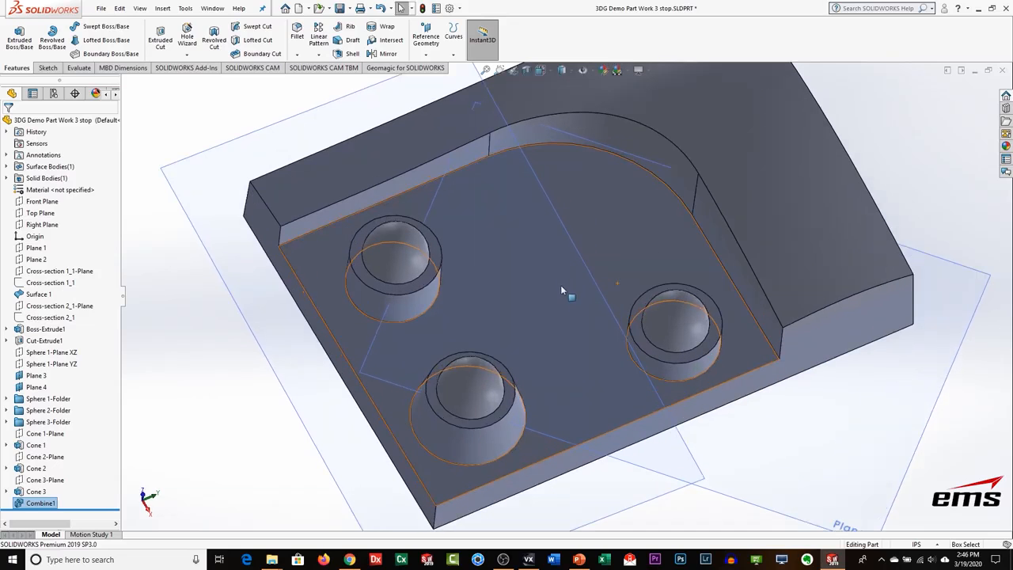
left_click(529, 559)
left_click_drag(591, 259, 559, 306)
scroll(561, 273, "up", 3)
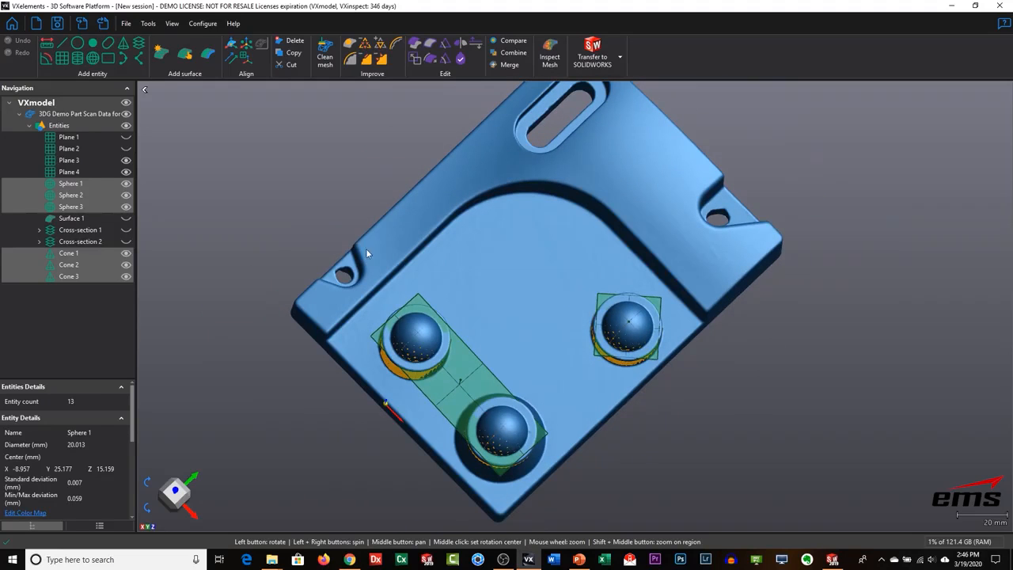
left_click_drag(540, 303, 543, 184)
left_click_drag(508, 322, 542, 330)
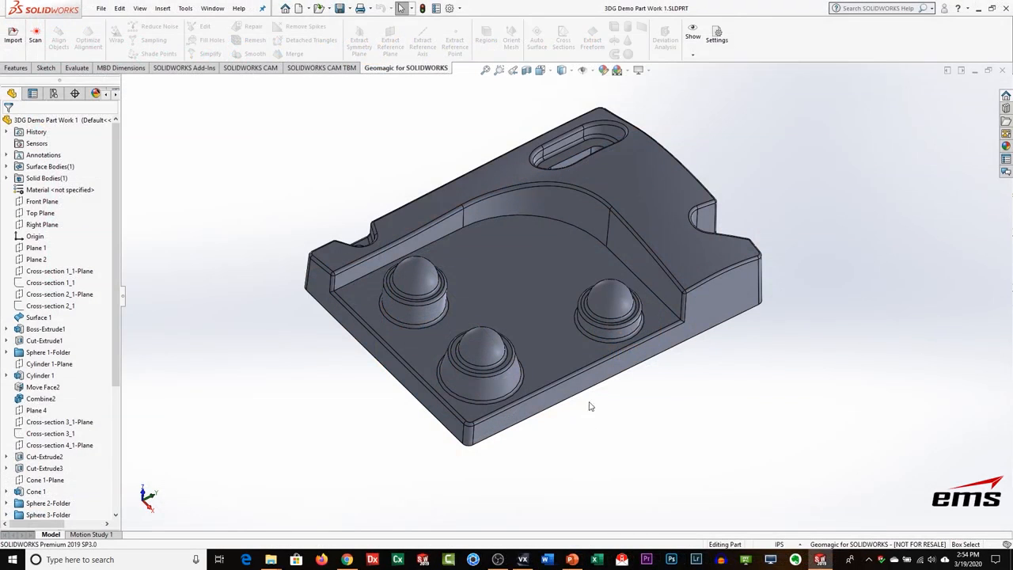
Examine the finished 3DG Demo Part Work 1 model from above and from the sides, along with its feature history.
middle_click_drag(535, 254, 533, 363)
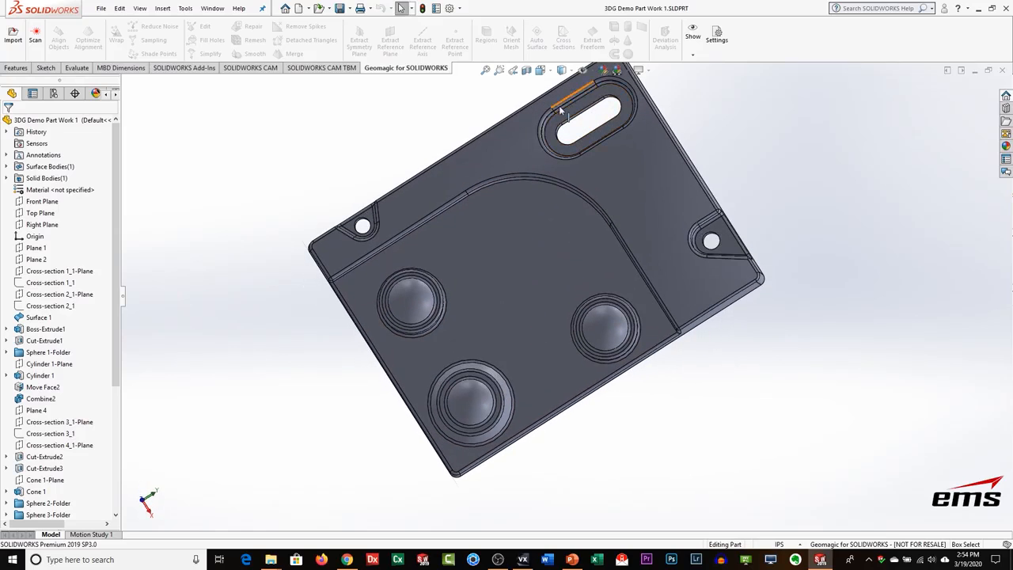
middle_click_drag(518, 299, 692, 293)
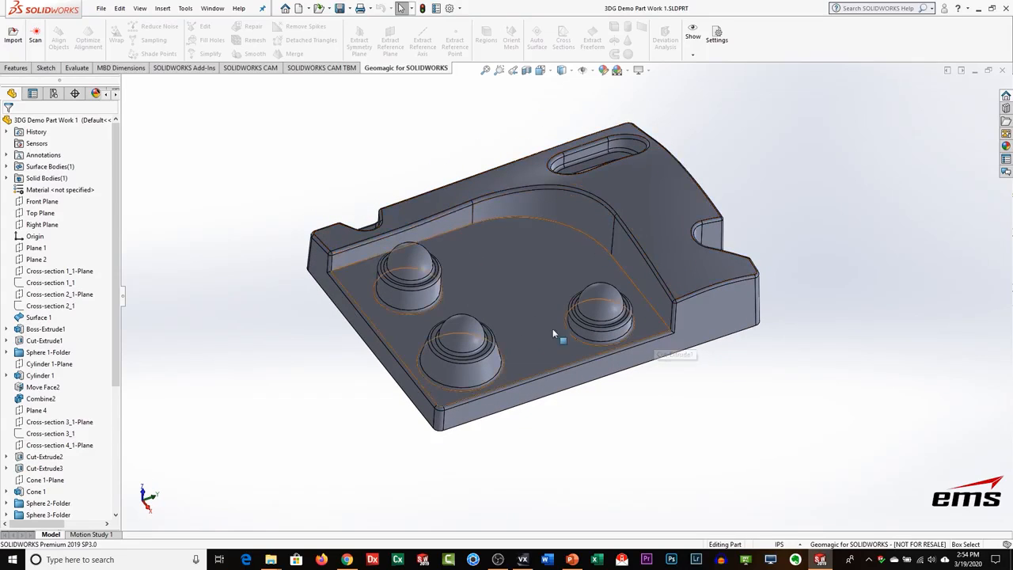
middle_click_drag(559, 239, 538, 198)
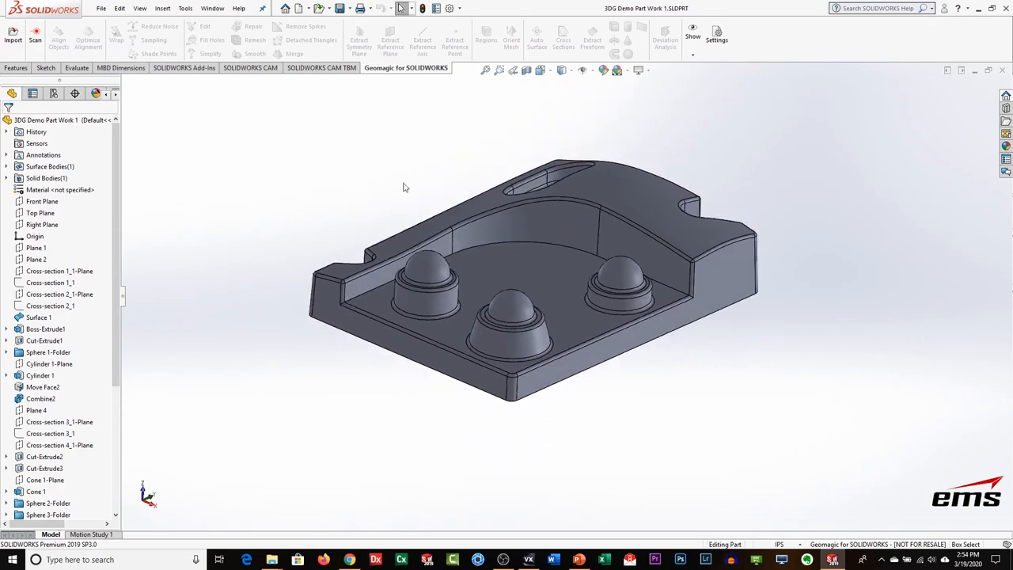
mouse_move(116, 357)
left_mouse_down()
mouse_move(112, 463)
mouse_move(114, 366)
left_mouse_up()
middle_click_drag(589, 300, 595, 366)
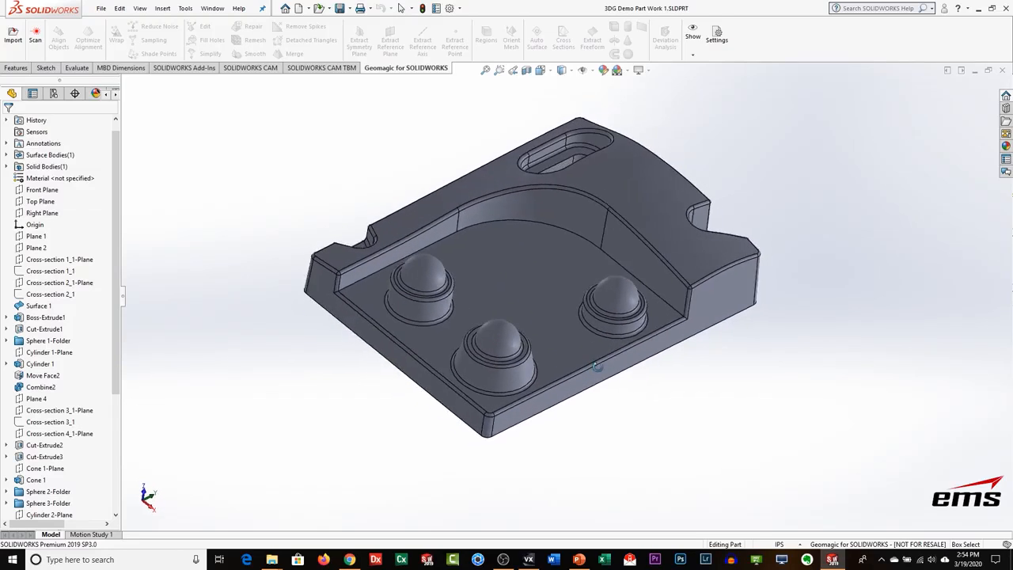
Switch to VXelements and review its CAD transfer targets and file export options without transferring anything.
left_click(529, 559)
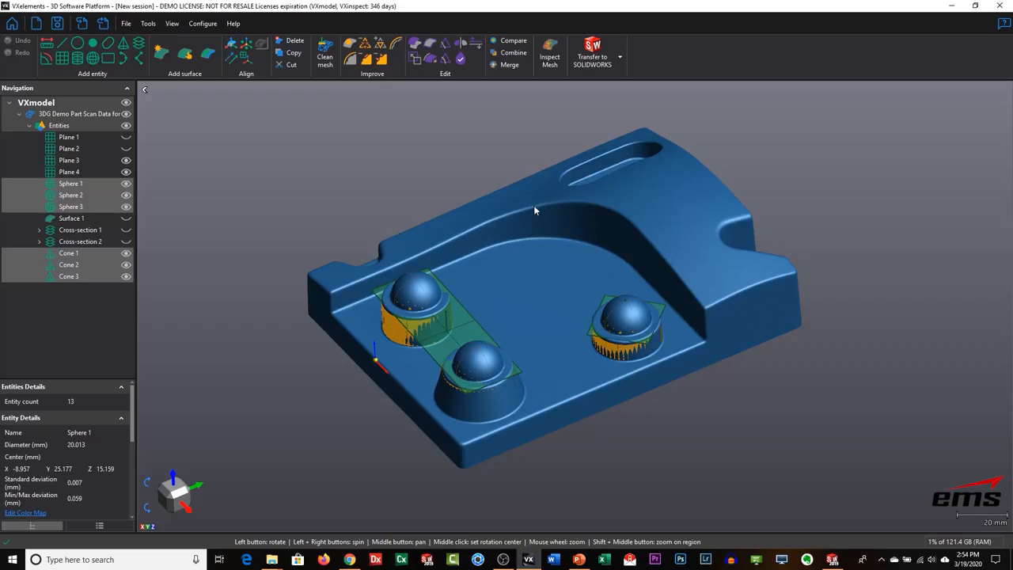
left_click(621, 58)
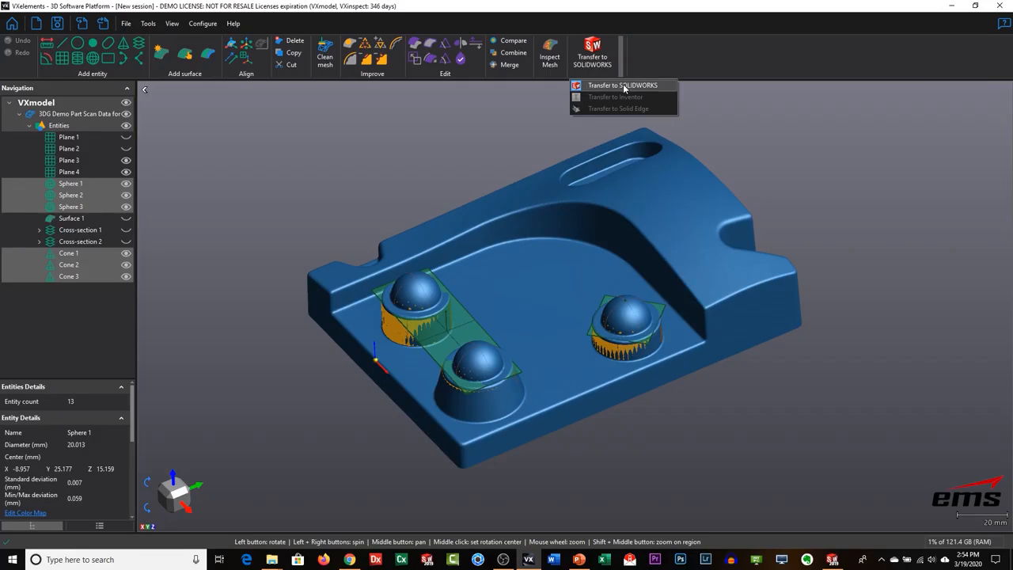
left_click(542, 119)
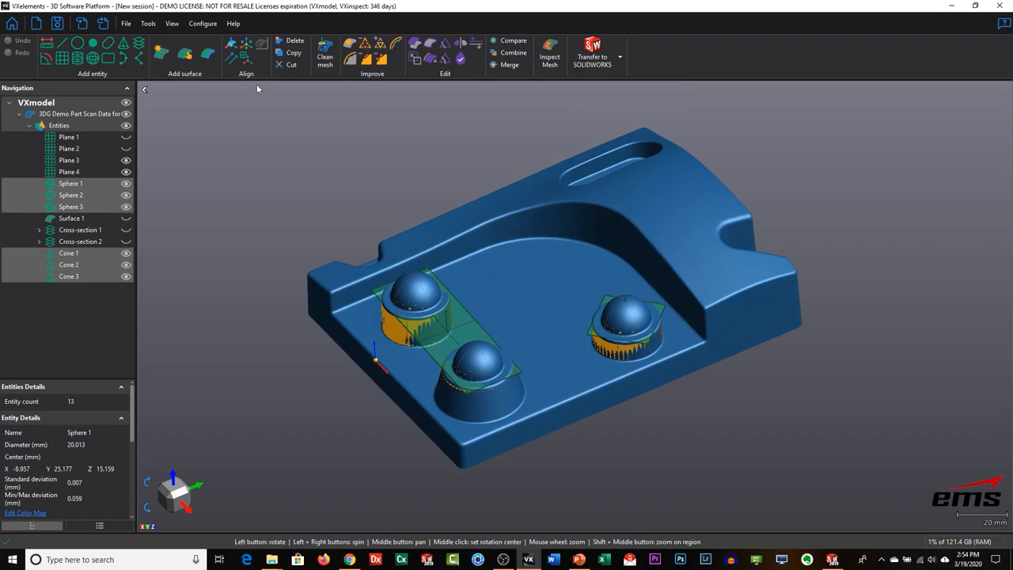
left_click(126, 23)
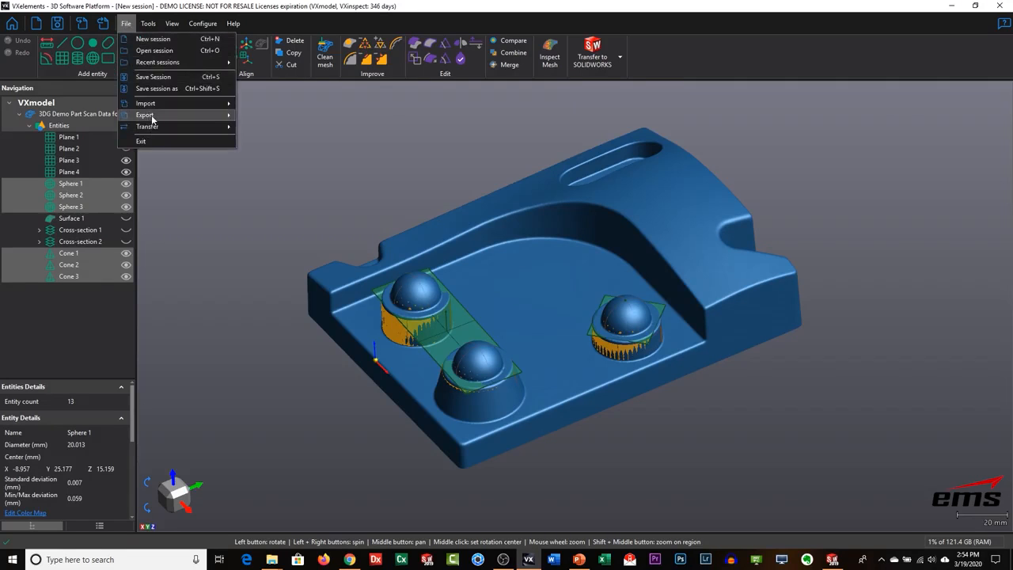
mouse_move(146, 116)
left_click(296, 195)
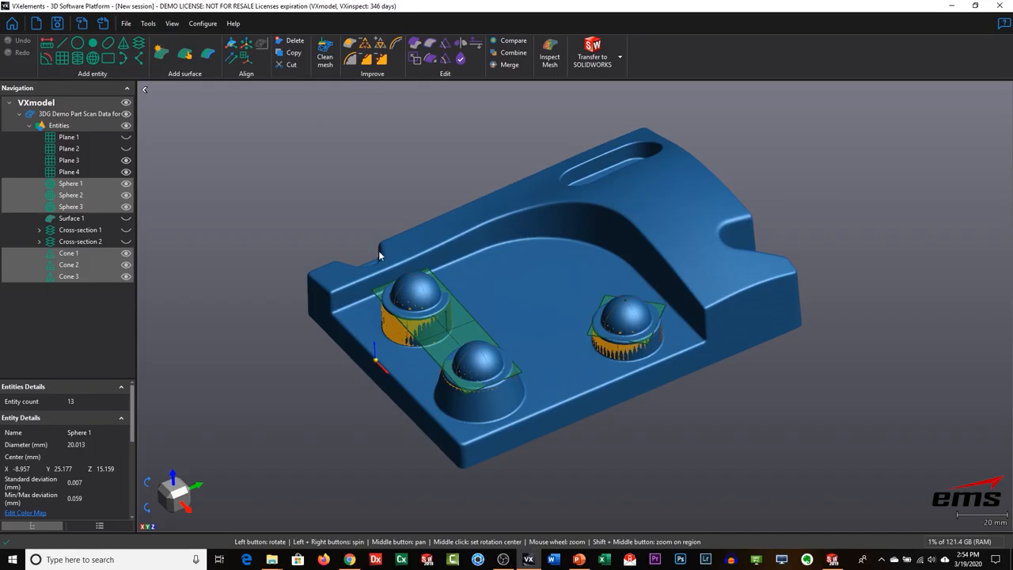
Switch back to SOLIDWORKS and view the finished part once more.
left_click(832, 560)
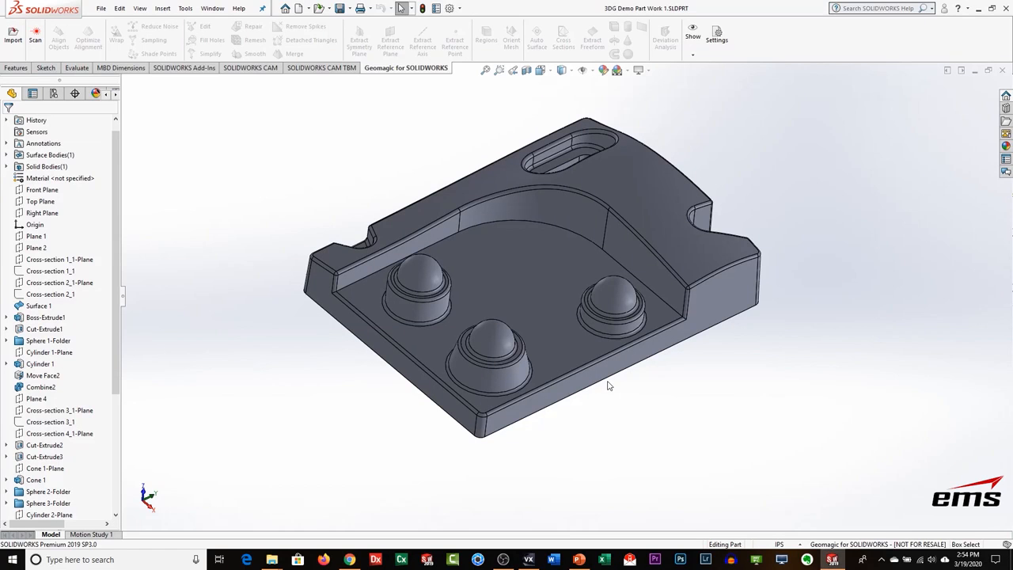
mouse_move(559, 411)
middle_mouse_down()
mouse_move(554, 388)
mouse_move(546, 422)
mouse_move(538, 358)
mouse_move(547, 406)
mouse_move(566, 418)
middle_mouse_up()
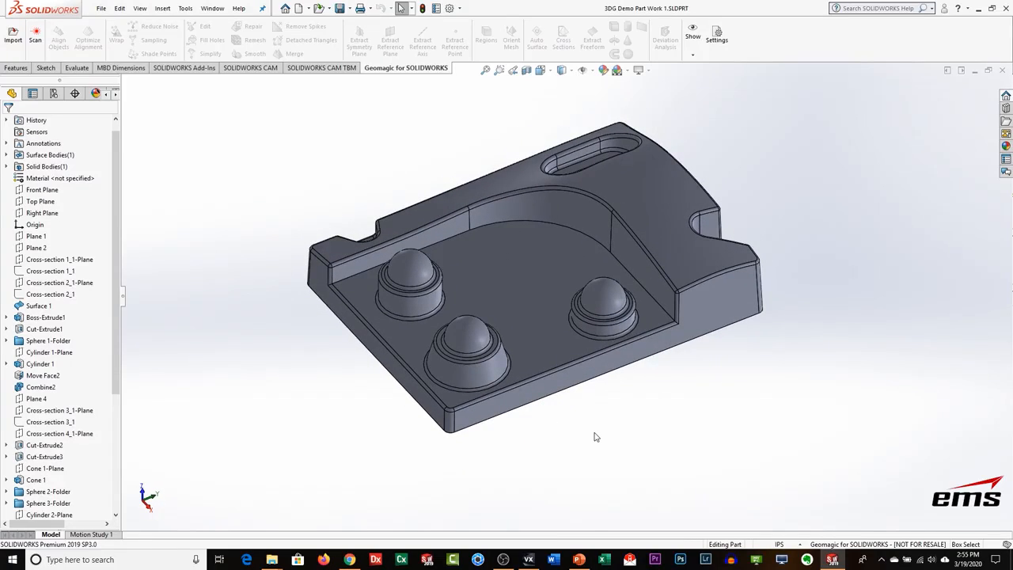
scroll(595, 437, "down", 2)
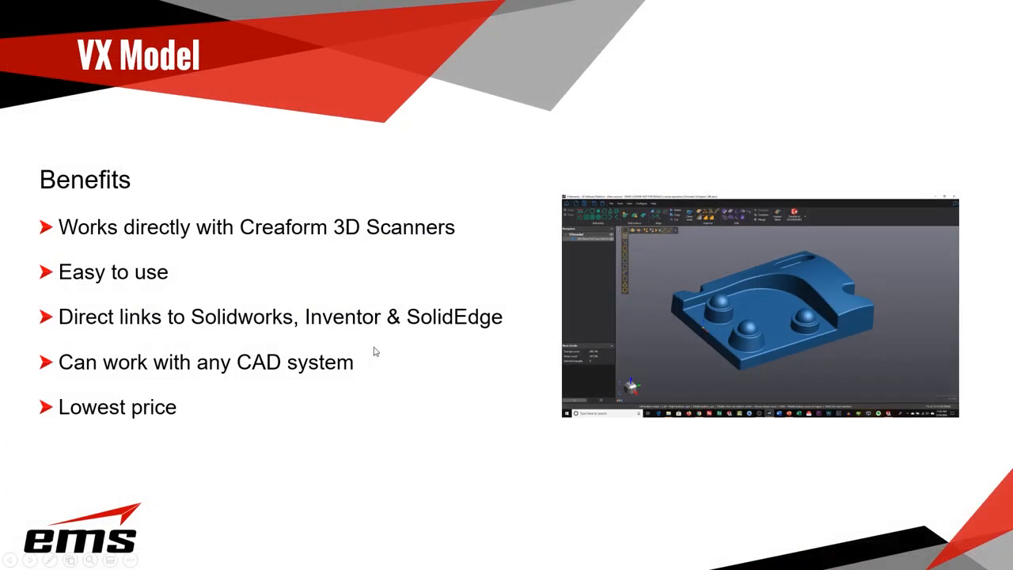
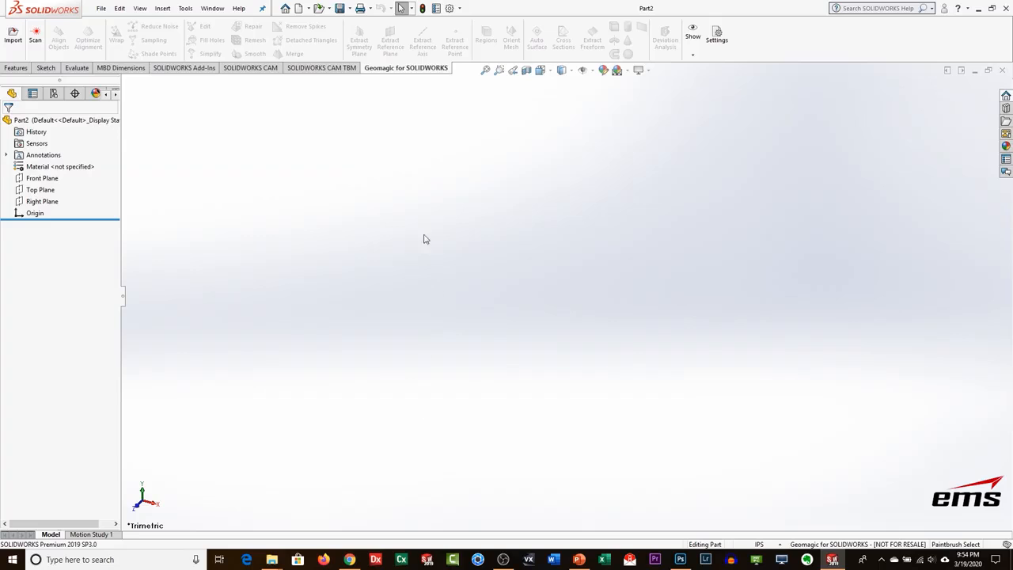
Import the 3DG Demo Part Scan Data mesh into the empty part with Geomagic for SOLIDWORKS.
left_click(46, 68)
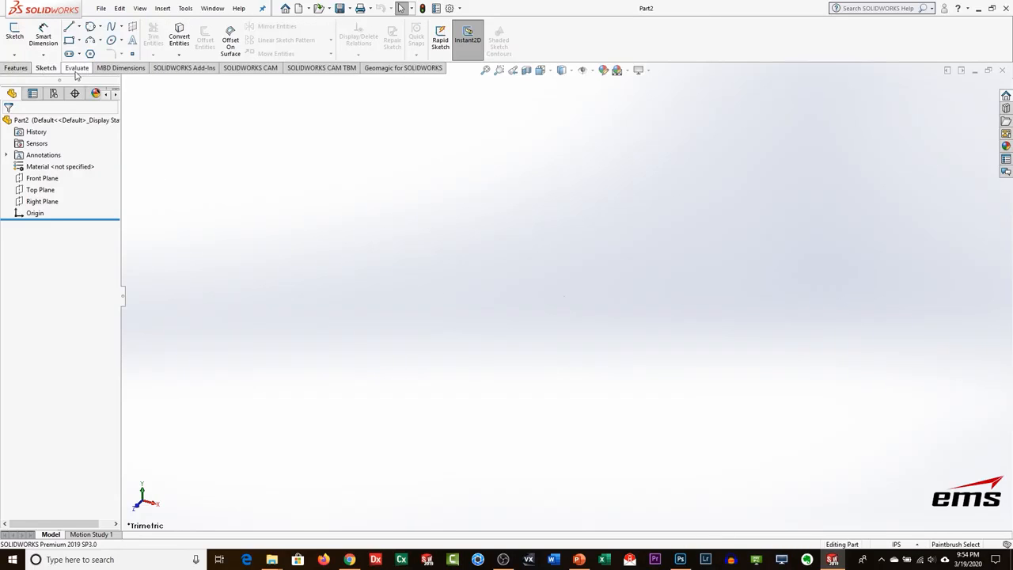
left_click(394, 69)
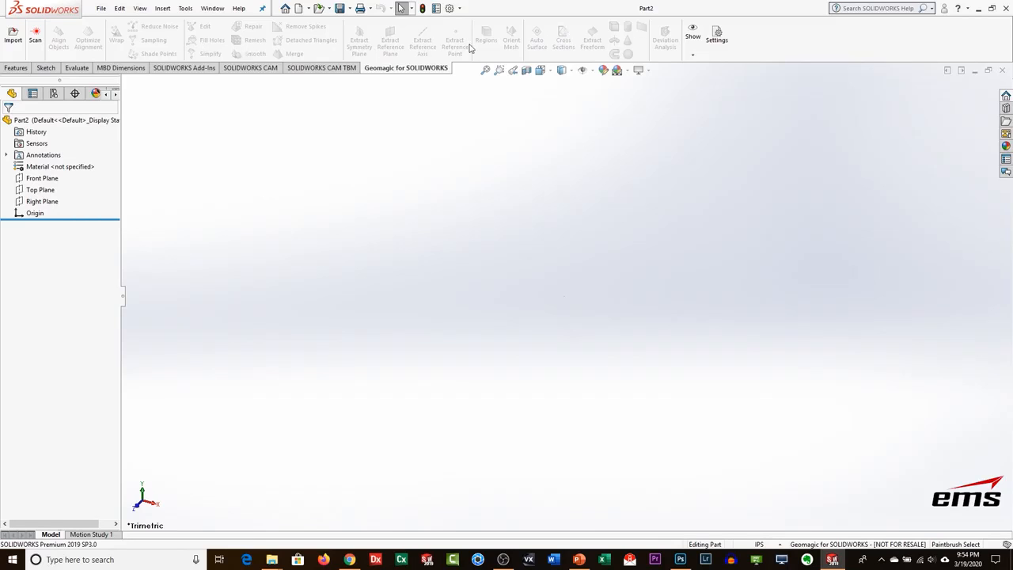
left_click(14, 41)
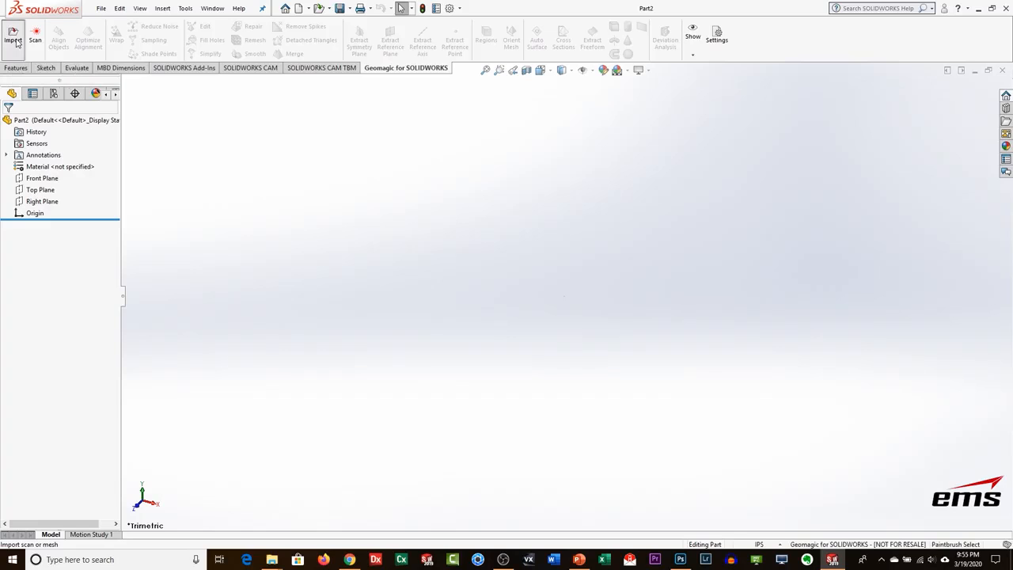
left_click(376, 151)
left_click(593, 296)
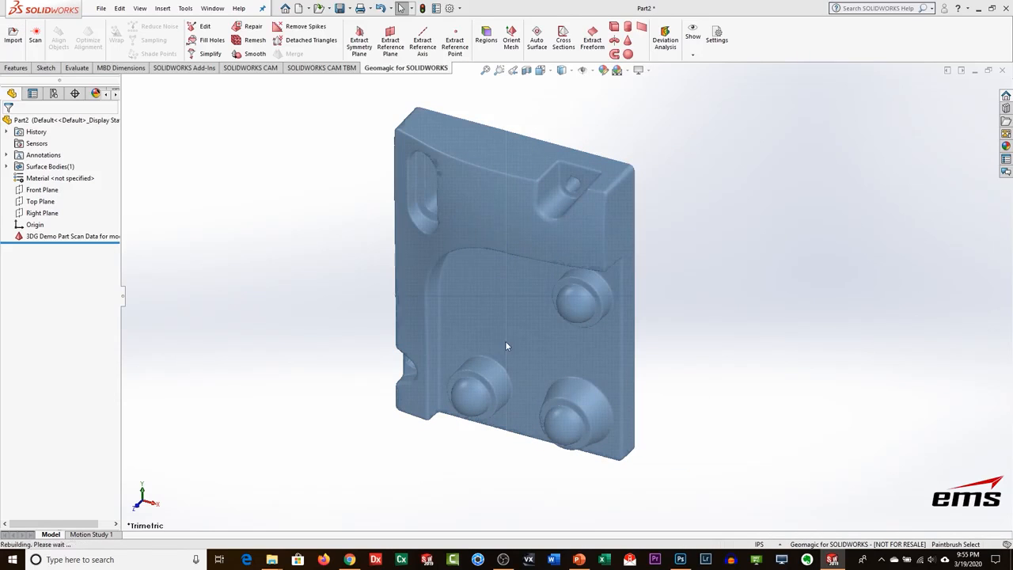
middle_click_drag(483, 434, 501, 343)
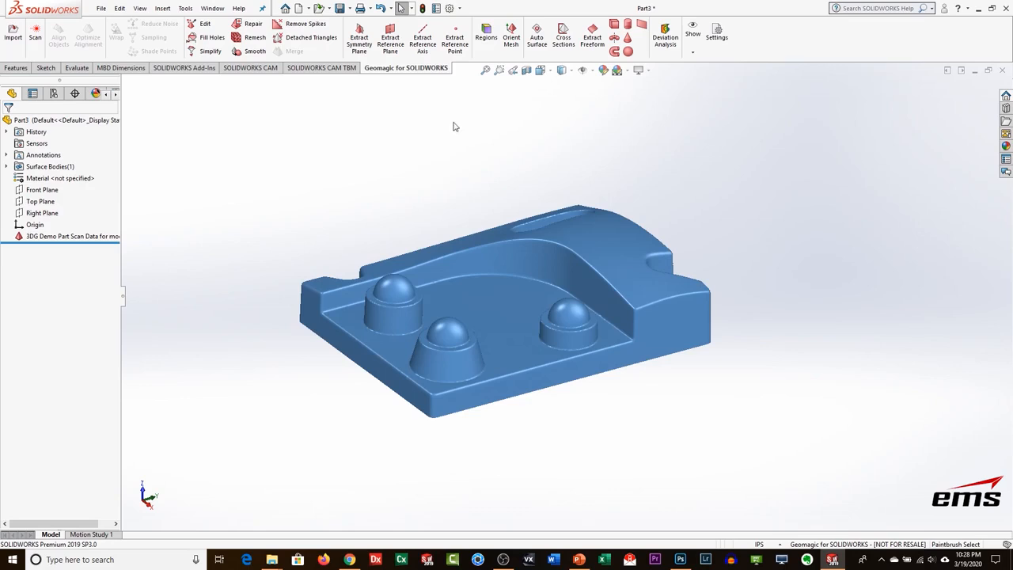
Split the scan mesh into regions using curvature sensitivity 70 and connecting region width 60, and inspect the coloured regions.
left_click(485, 33)
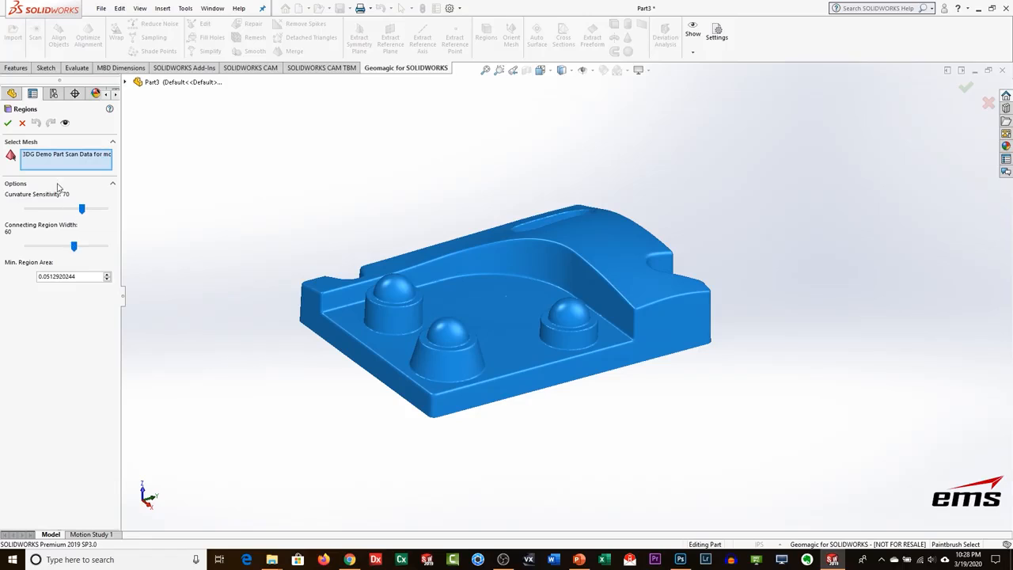
left_click(8, 123)
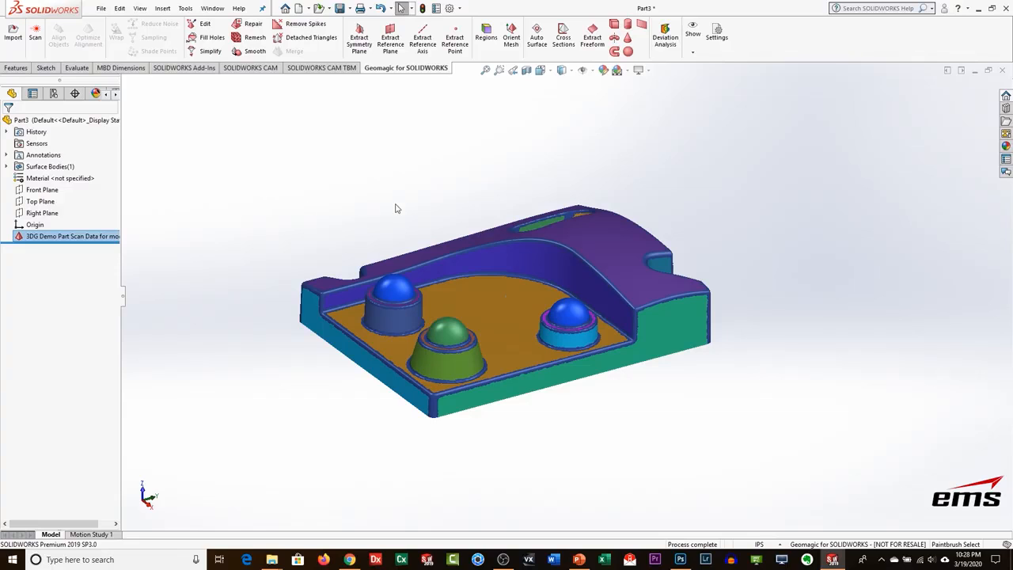
middle_click_drag(559, 117, 557, 161)
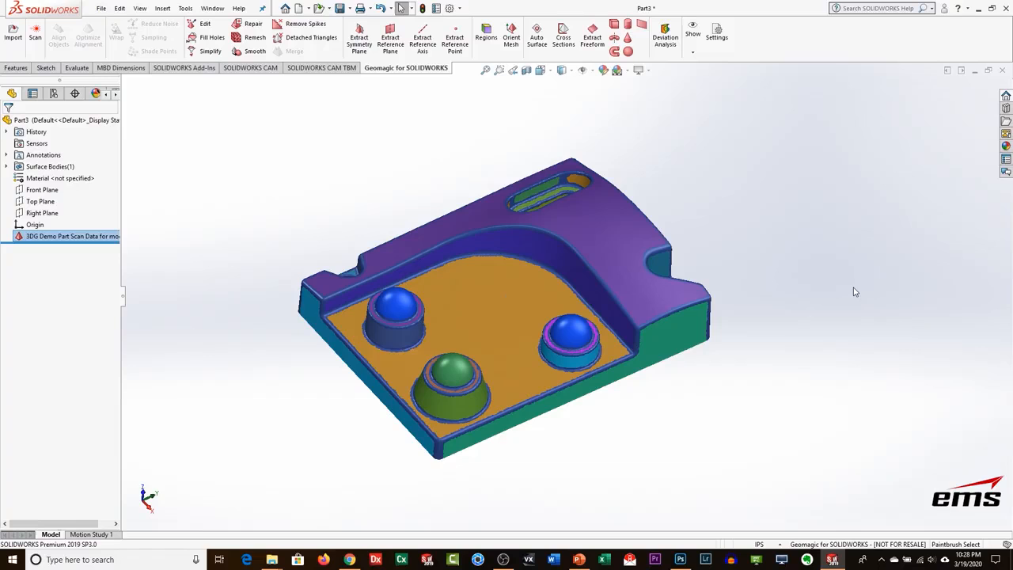
mouse_move(566, 470)
middle_mouse_down()
mouse_move(565, 422)
mouse_move(552, 466)
middle_mouse_up()
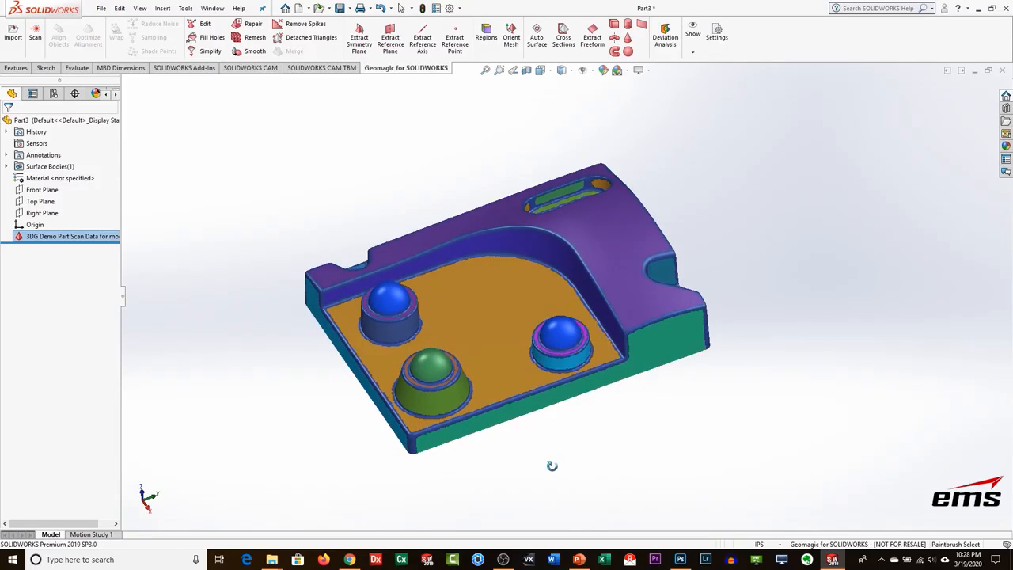
scroll(553, 466, "down", 1)
middle_click_drag(559, 408, 583, 438)
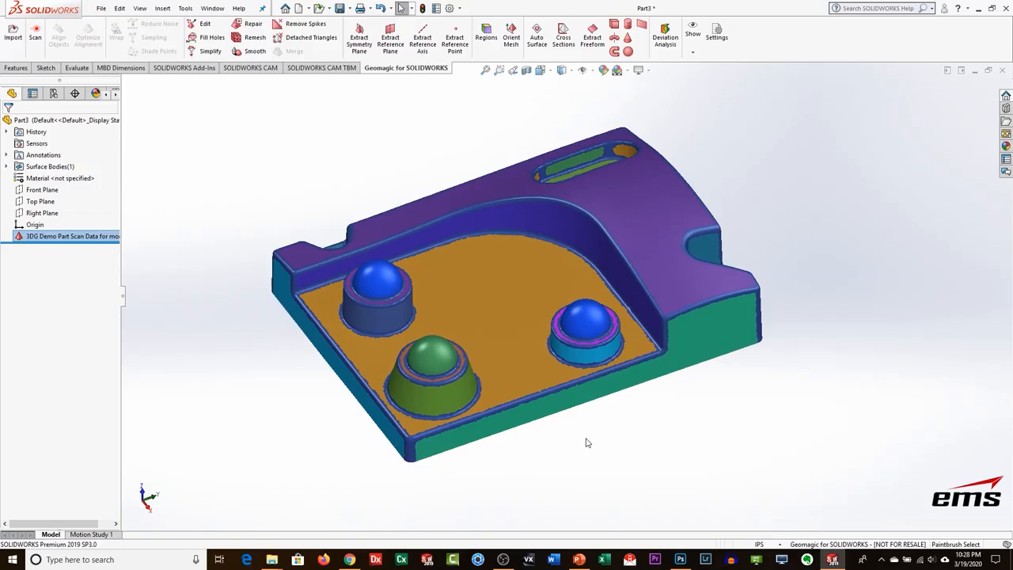
scroll(587, 442, "up", 1)
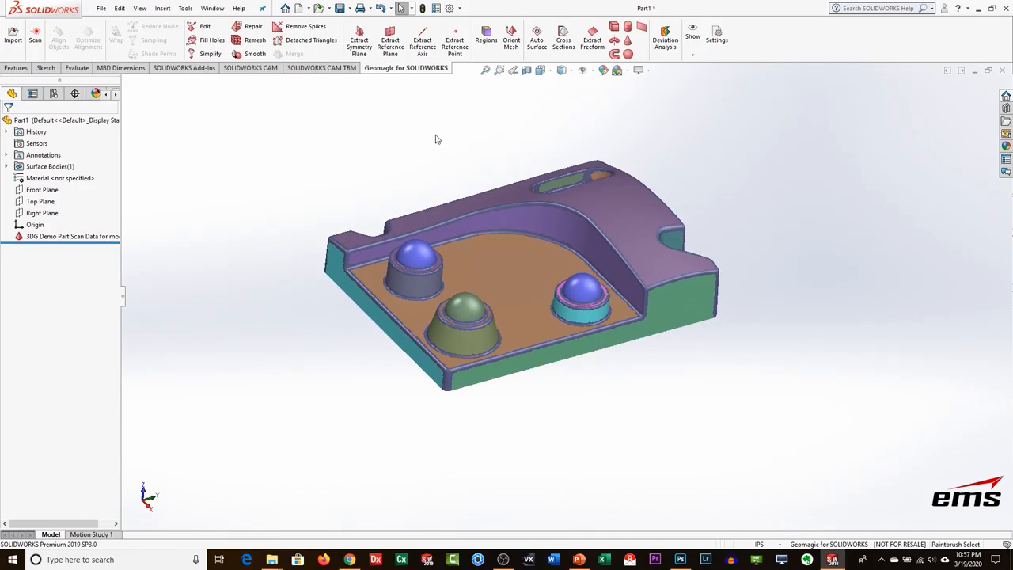
Extract a reference plane from the flat pocket-floor region surrounding the three bosses.
left_click(390, 44)
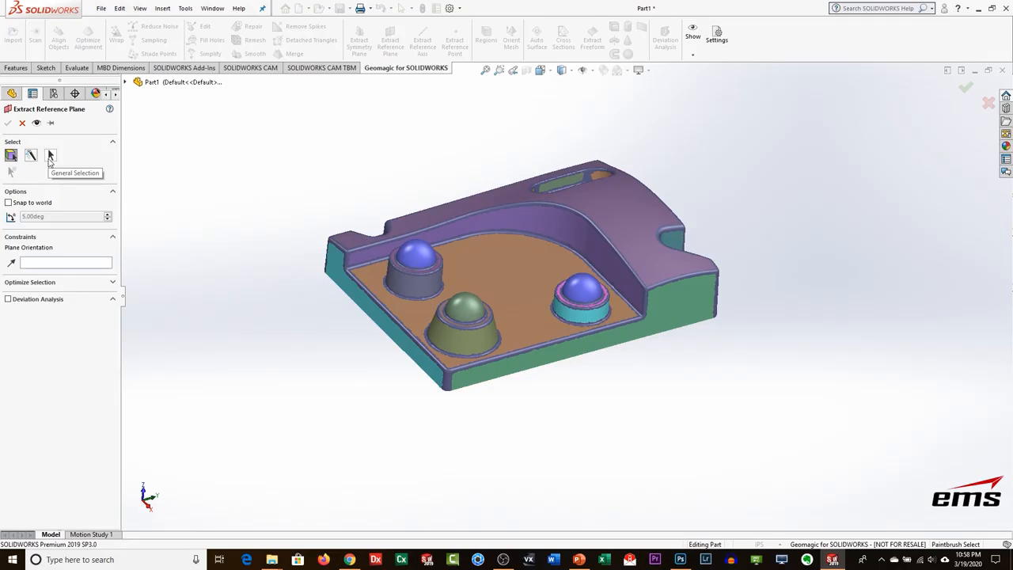
left_click(504, 257)
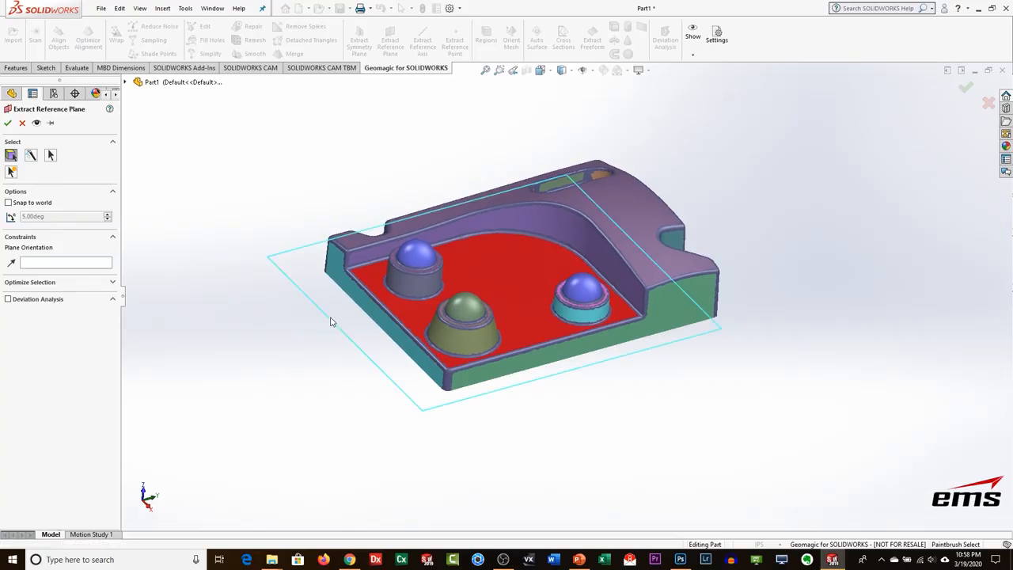
left_click(8, 123)
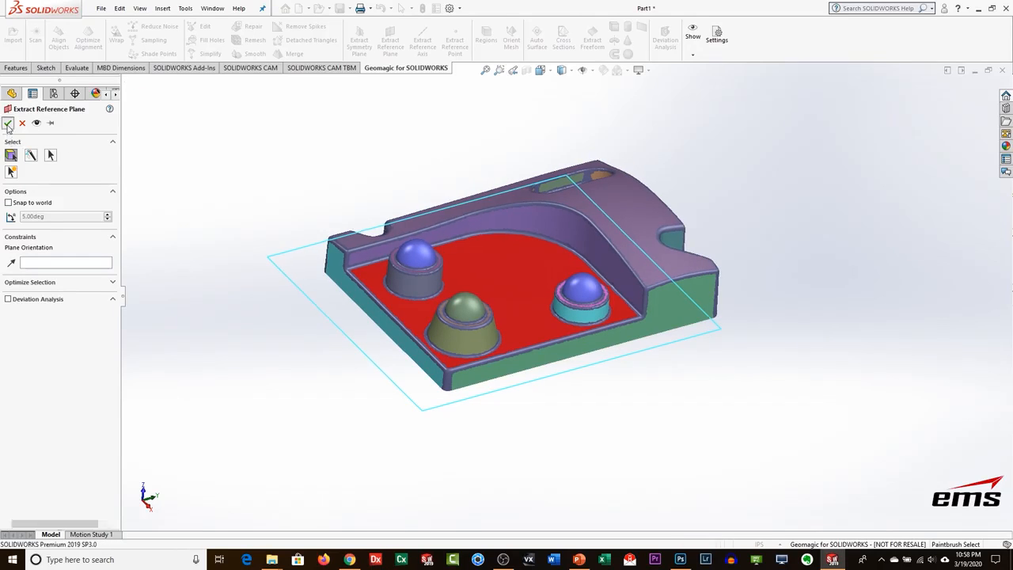
Create a reference plane offset 0.5 in below the extracted pocket-floor plane.
left_click(550, 73)
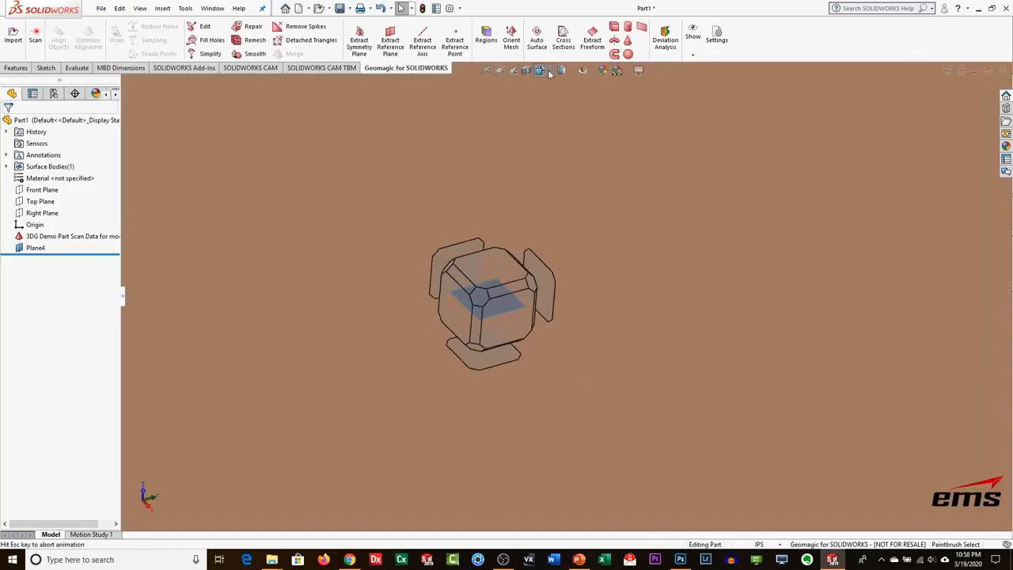
left_click(479, 361)
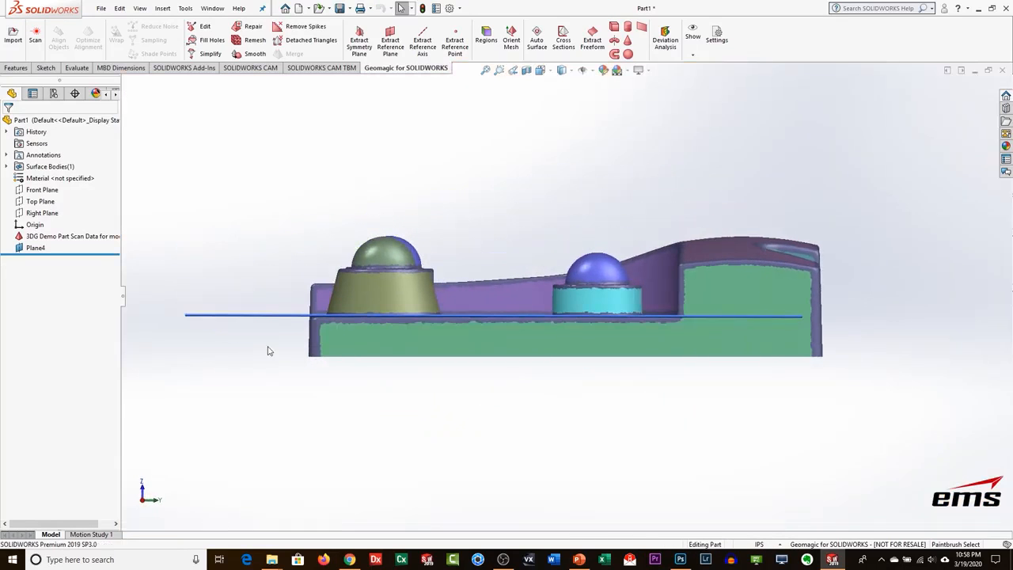
left_click_drag(266, 327, 268, 365, "ctrl")
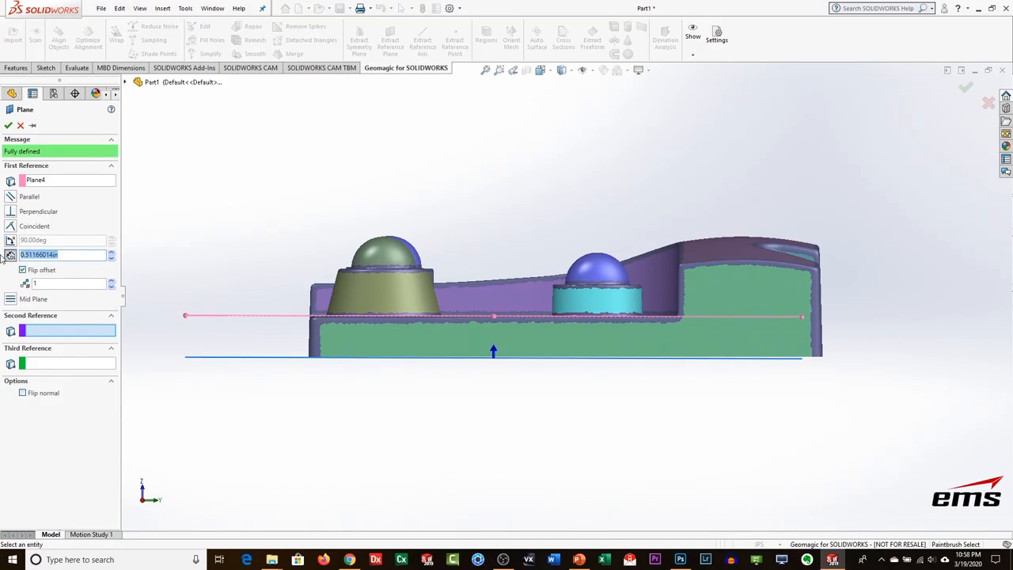
key("BackSpace")
type(".5")
key("Return")
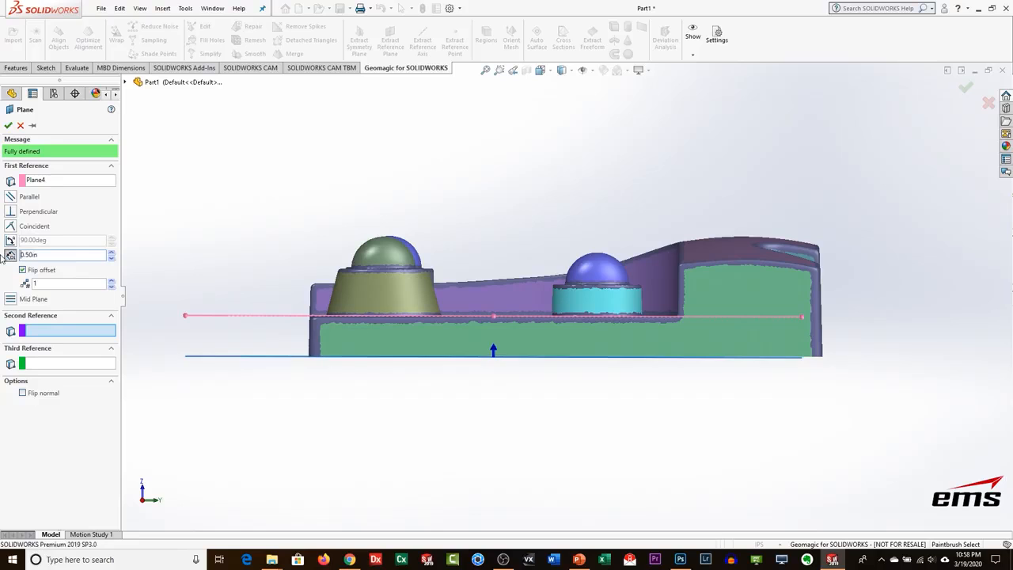
left_click(8, 127)
middle_click_drag(410, 221, 468, 204)
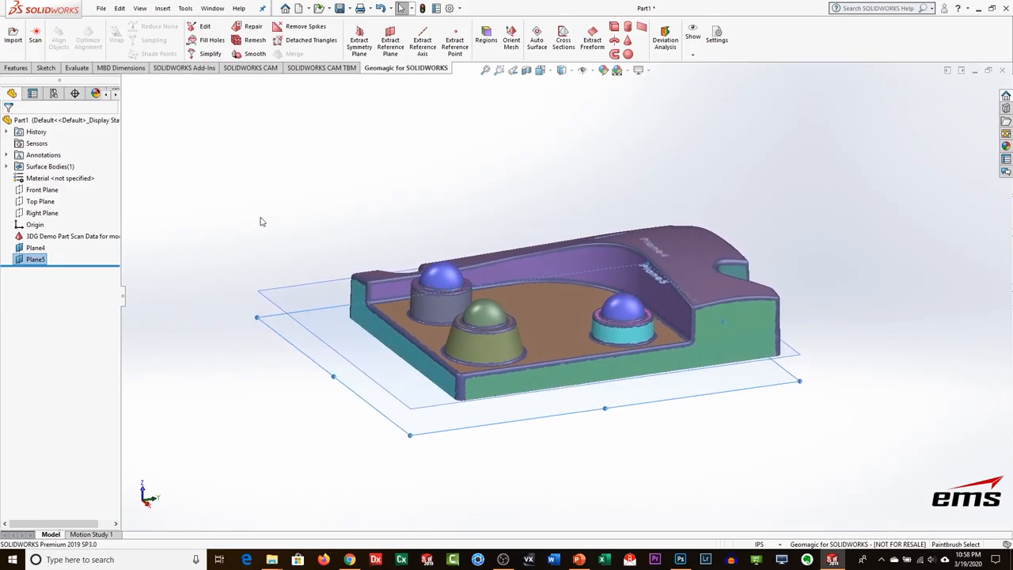
Hide the extracted pocket-floor plane, leaving the offset plane displayed.
left_click(224, 236)
left_click(35, 248)
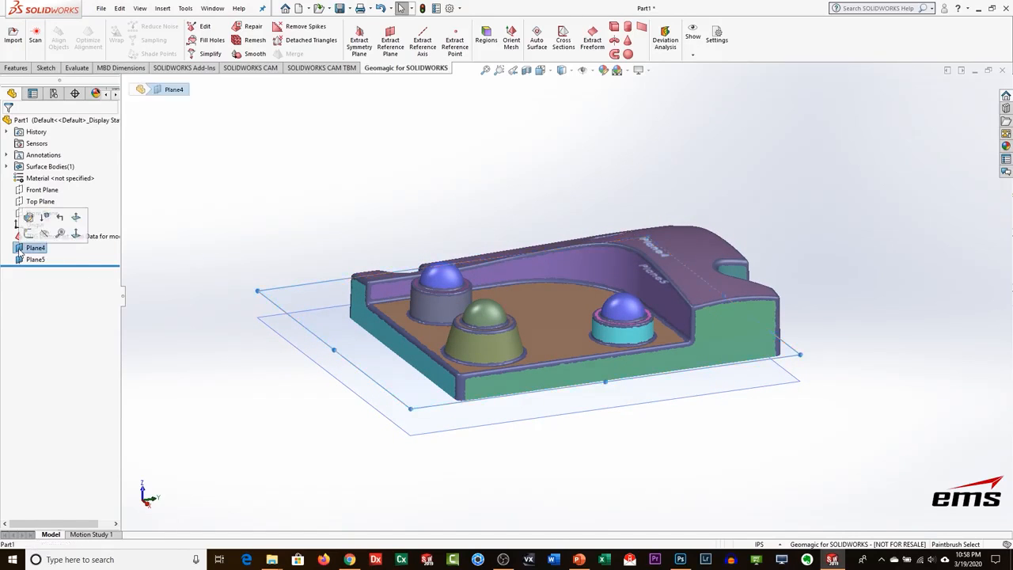
left_click(36, 233)
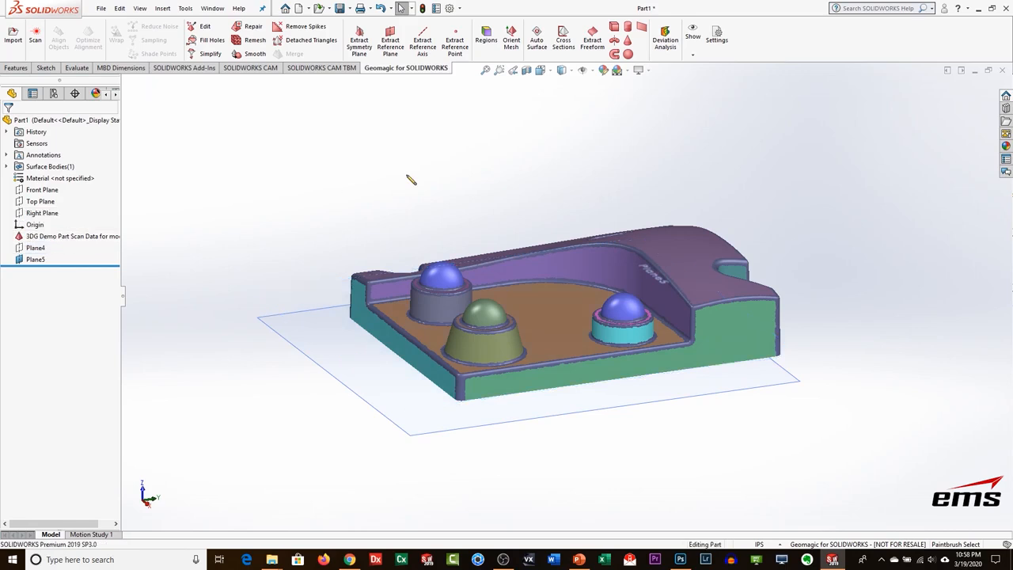
Create one cross-section sketch of the scan mesh on the offset plane, with fix relations added.
left_click(564, 39)
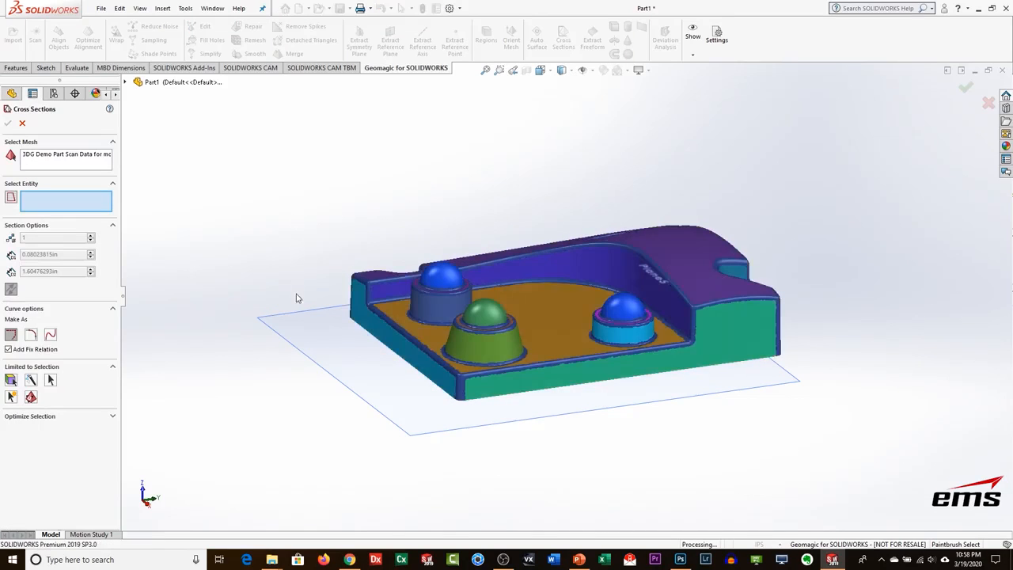
left_click(313, 326)
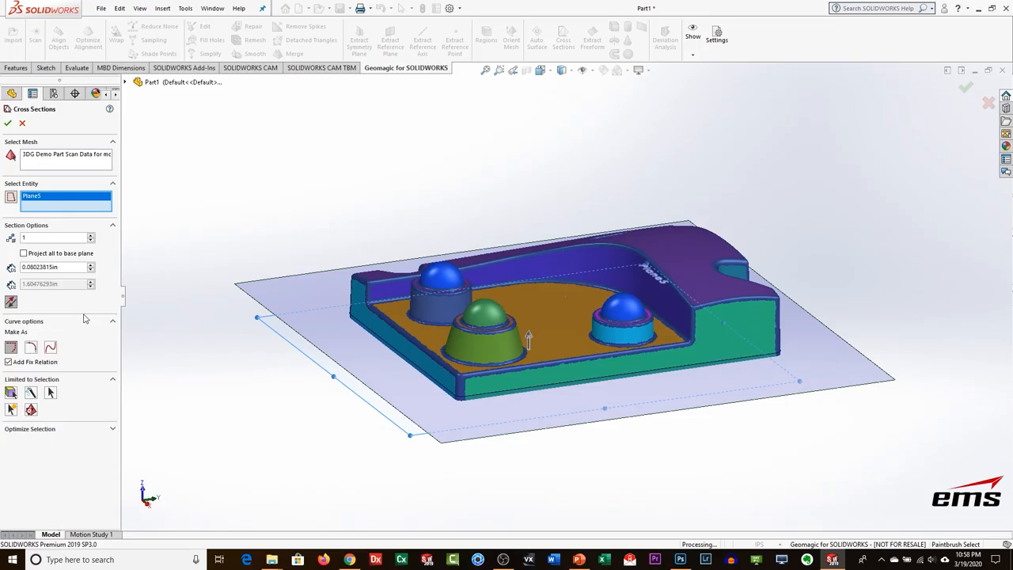
left_click(7, 123)
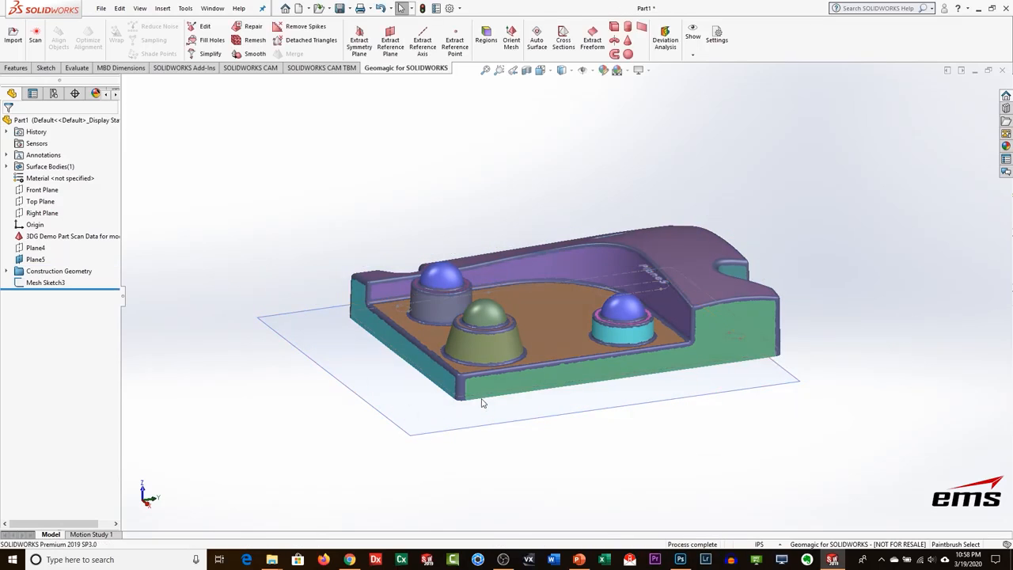
Hide the scan mesh and view the extracted cross-section curves from above.
left_click(17, 237)
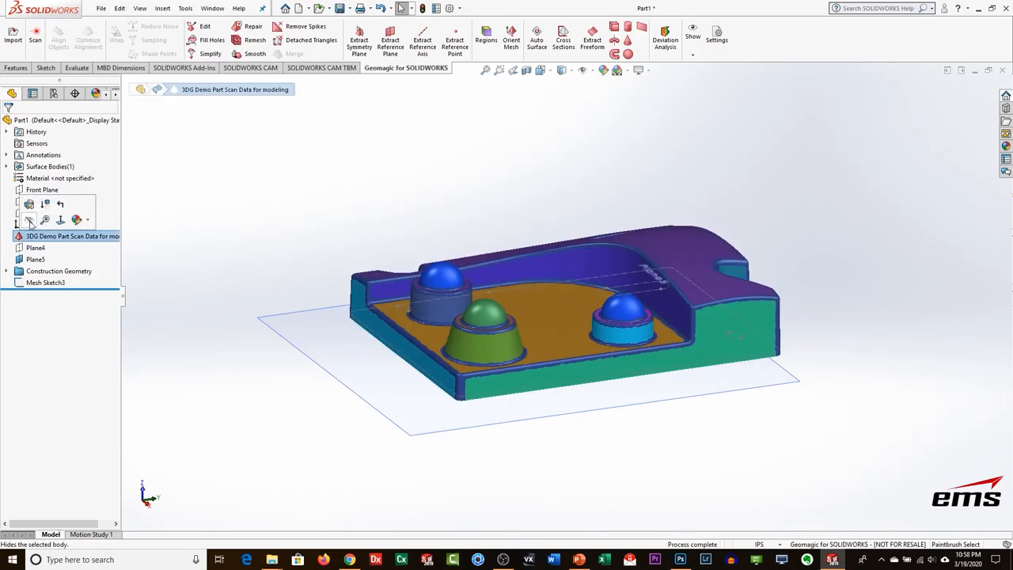
left_click(30, 220)
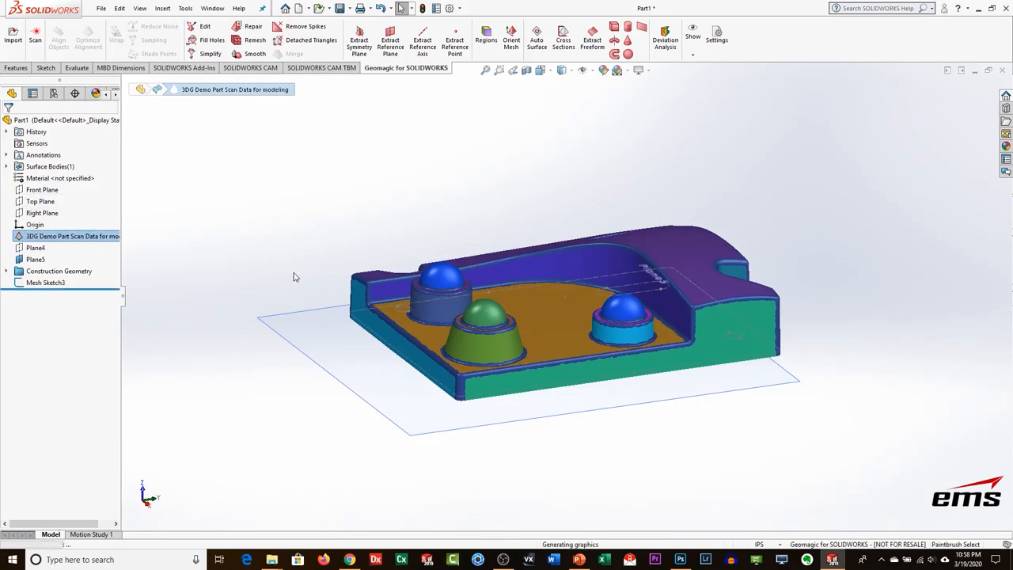
mouse_move(458, 183)
middle_mouse_down()
mouse_move(466, 325)
mouse_move(458, 224)
mouse_move(455, 344)
middle_mouse_up()
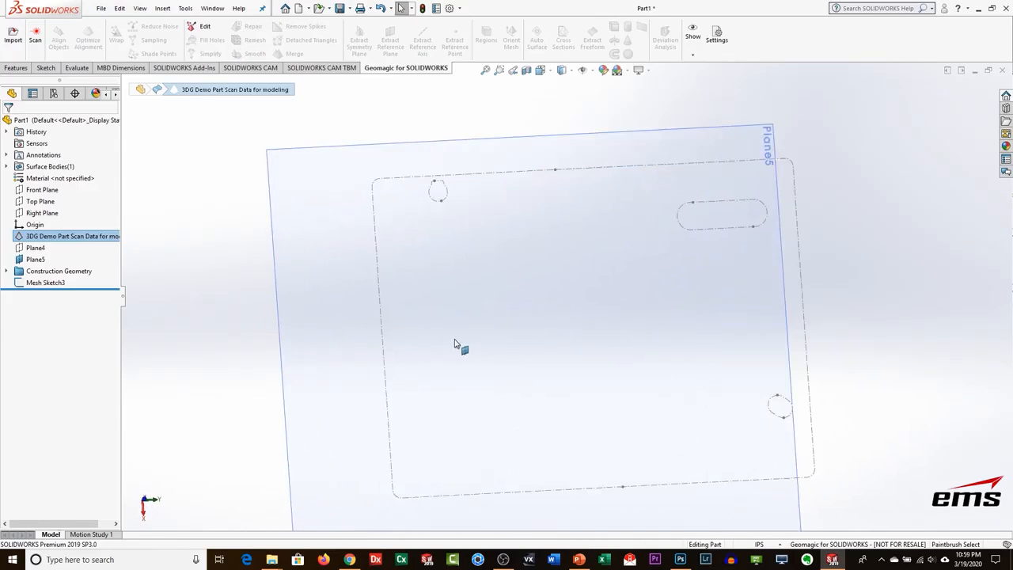
Sketch a corner rectangle about 6.3 by 4.72 in on the offset plane, tracing the outer section outline, and exit the sketch.
left_click(541, 71)
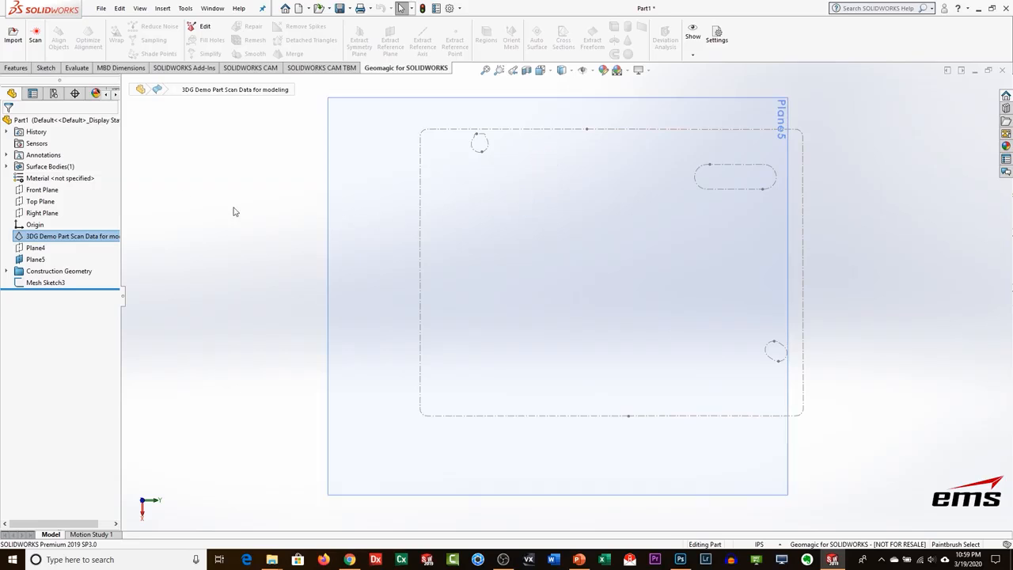
left_click(47, 69)
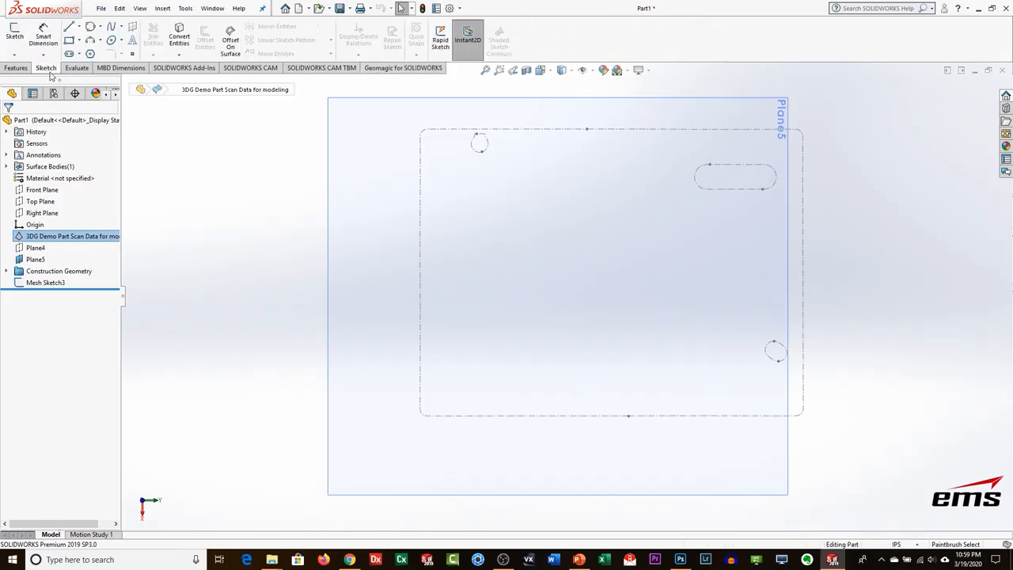
left_click(14, 34)
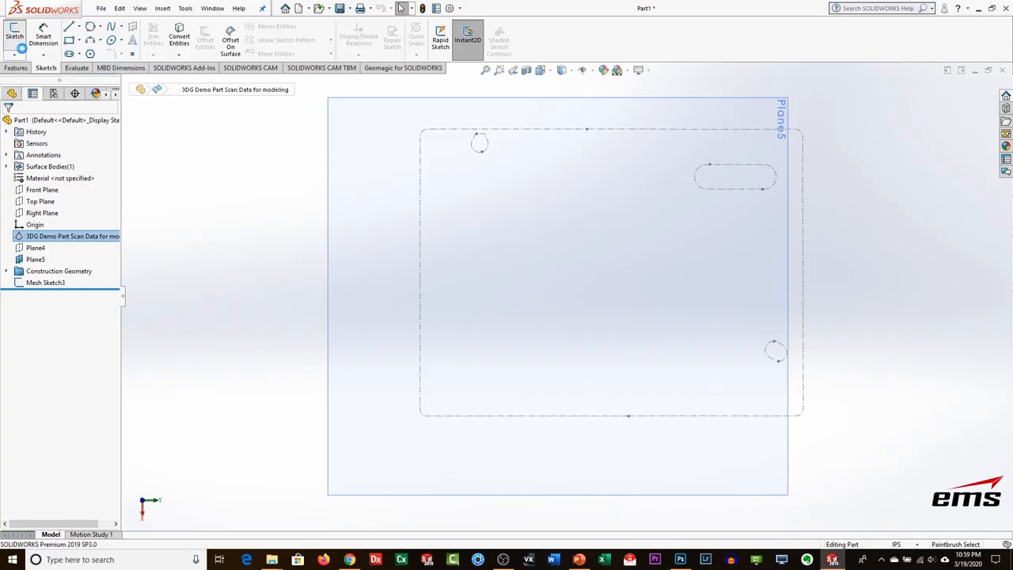
left_click(362, 158)
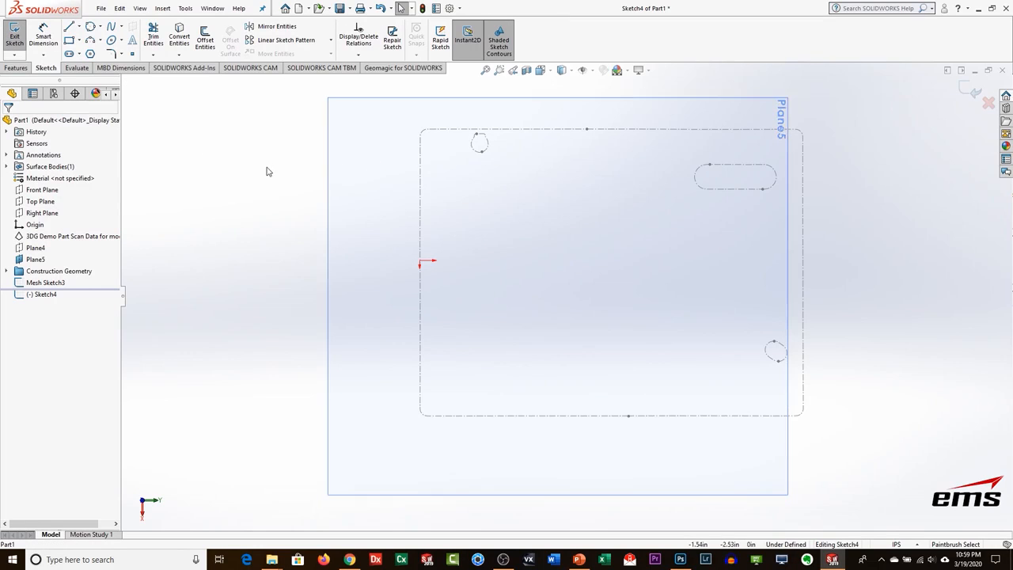
left_click(72, 43)
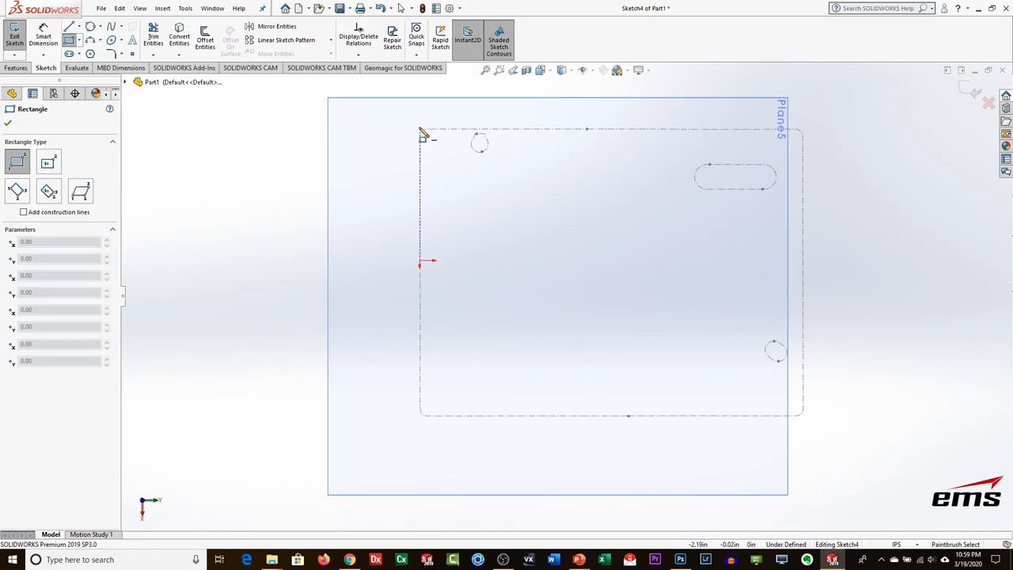
left_click(420, 131)
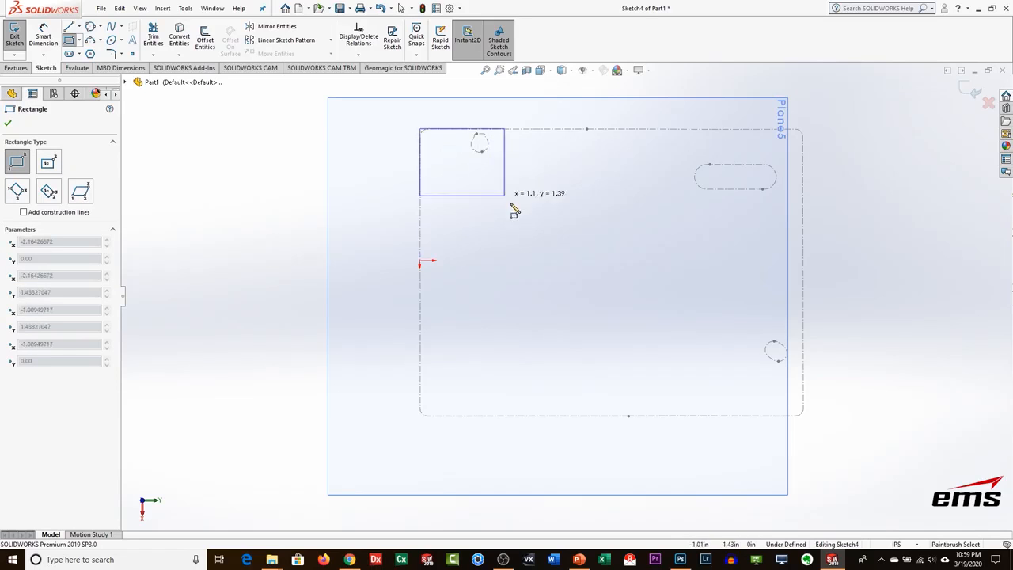
left_click(804, 417)
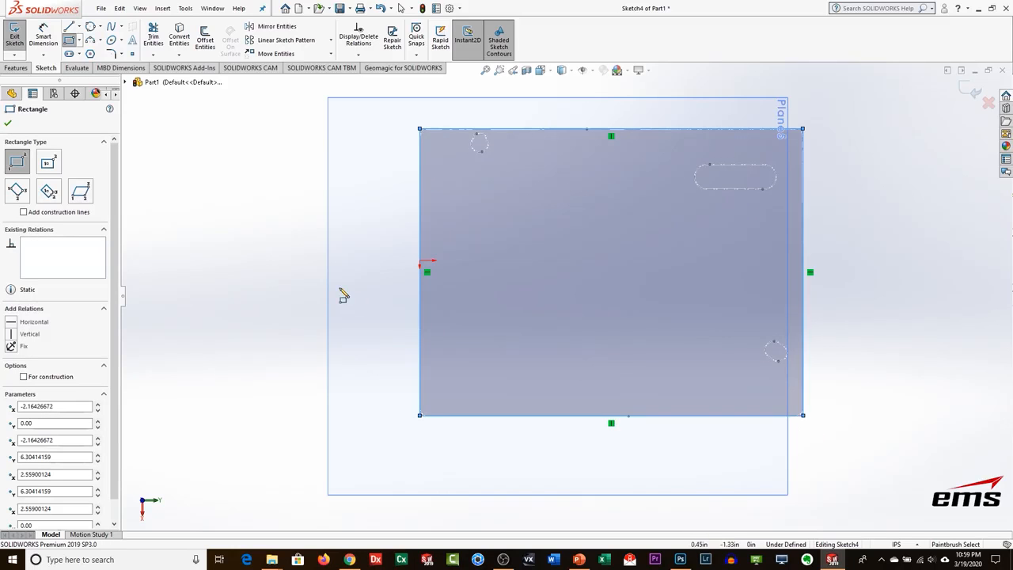
left_click(9, 124)
mouse_move(551, 425)
middle_mouse_down()
mouse_move(564, 260)
mouse_move(594, 229)
mouse_move(589, 277)
middle_mouse_up()
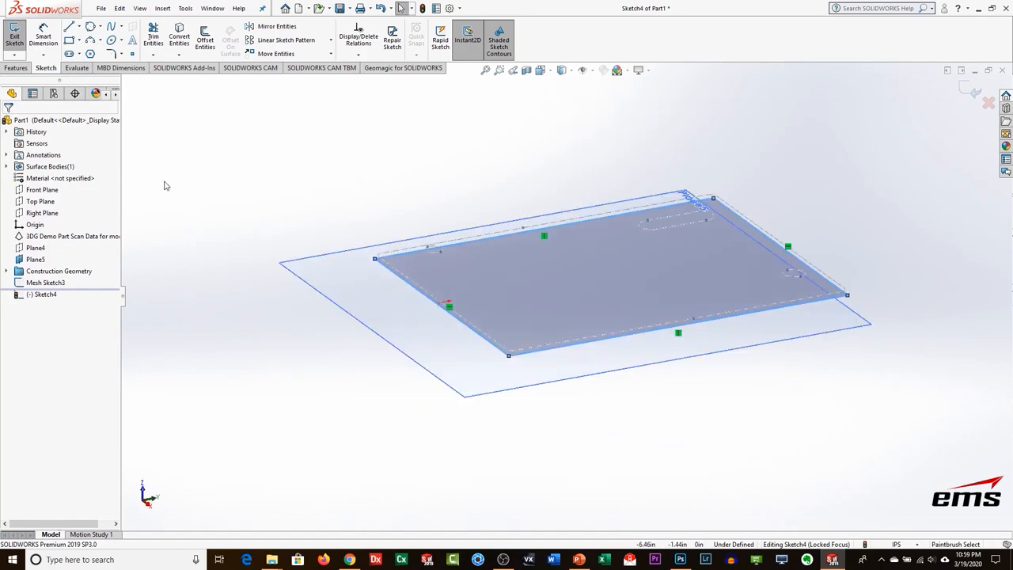
left_click(16, 38)
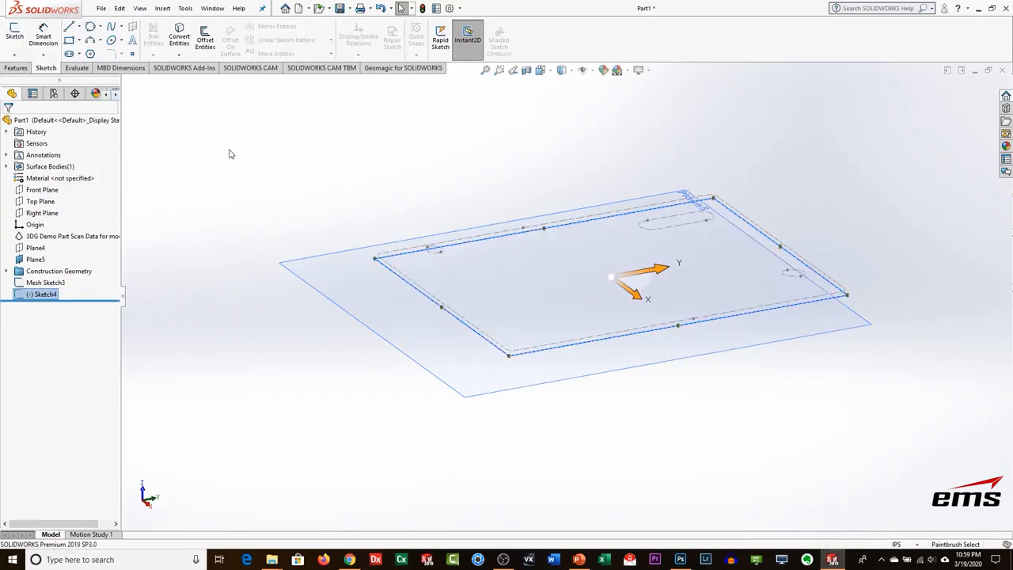
left_click(277, 181)
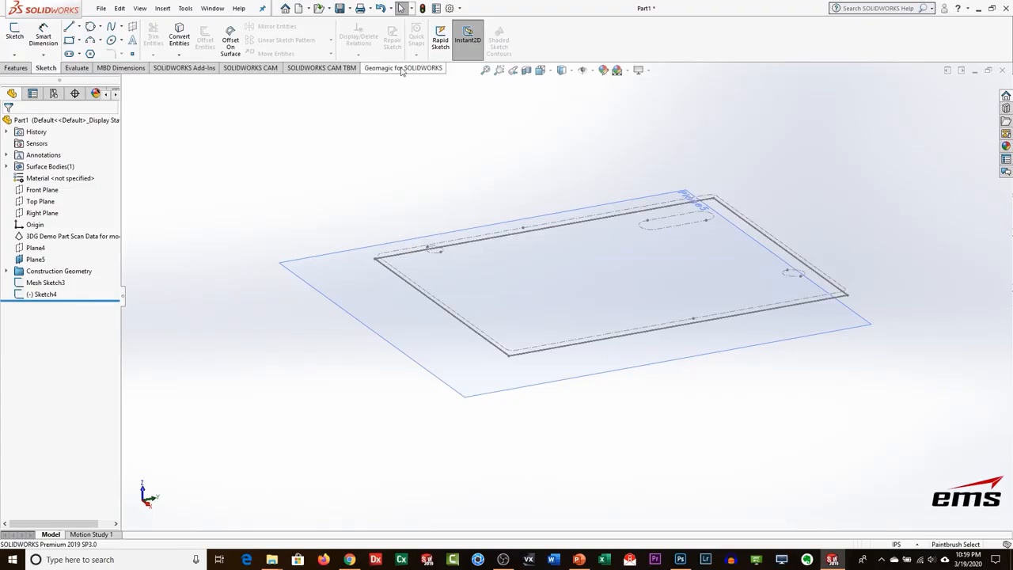
Show the scan mesh again and return to the Geomagic for SOLIDWORKS tools.
left_click(19, 238)
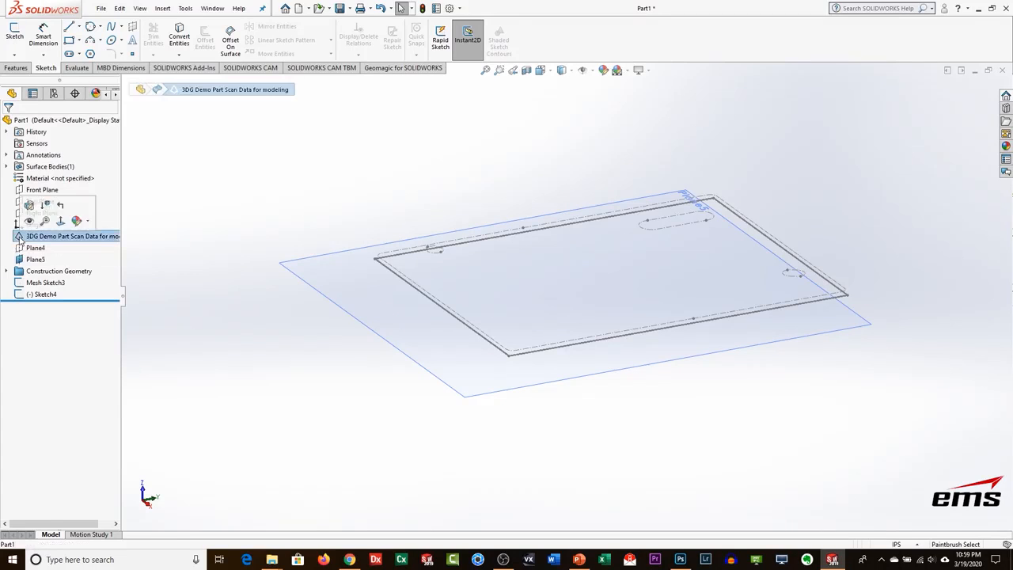
left_click(30, 224)
left_click(405, 68)
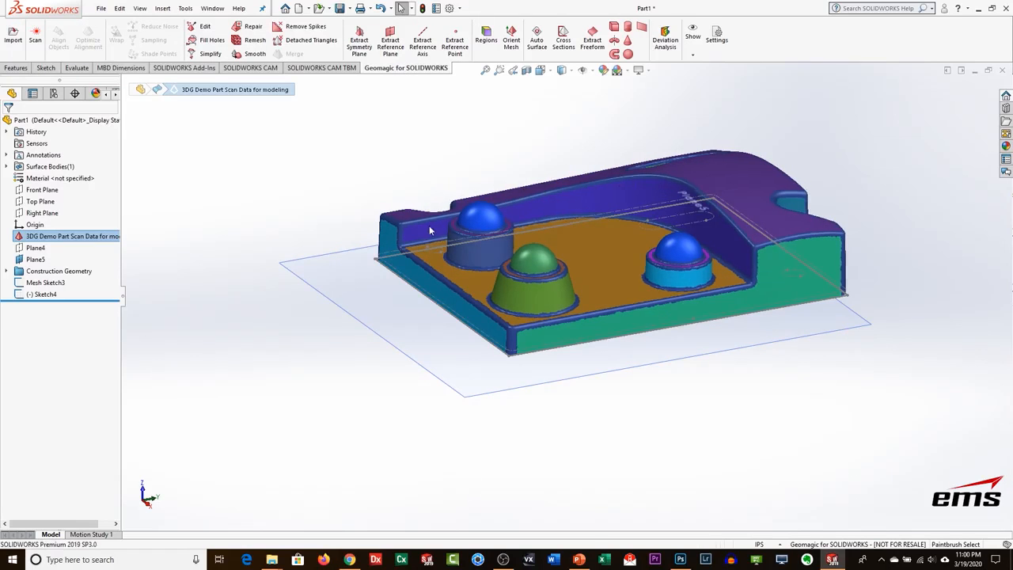
left_click(609, 172)
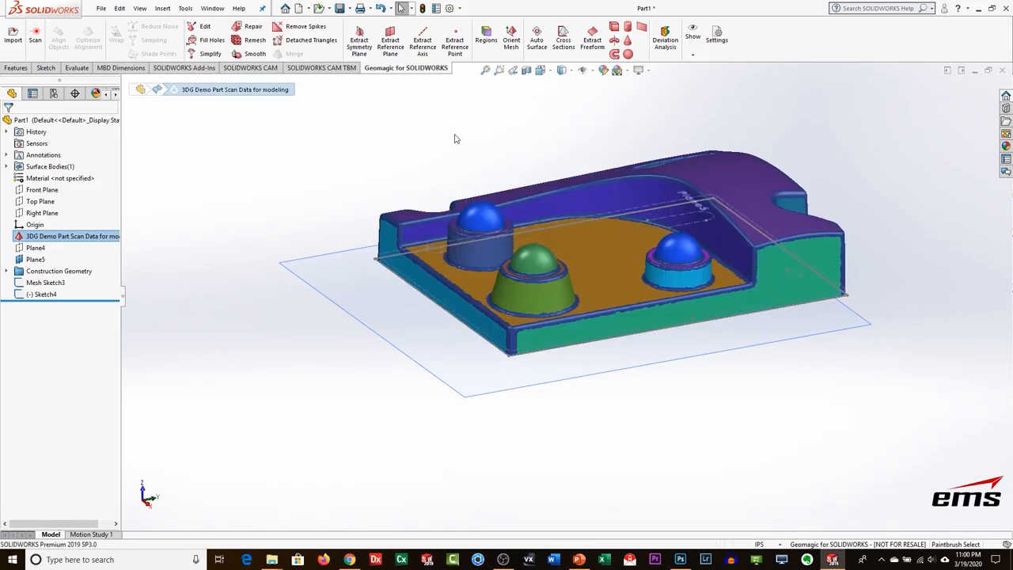
Extract a new freeform surface from the scan's curved top region using the Projection method and 20% enlargement.
left_click(592, 42)
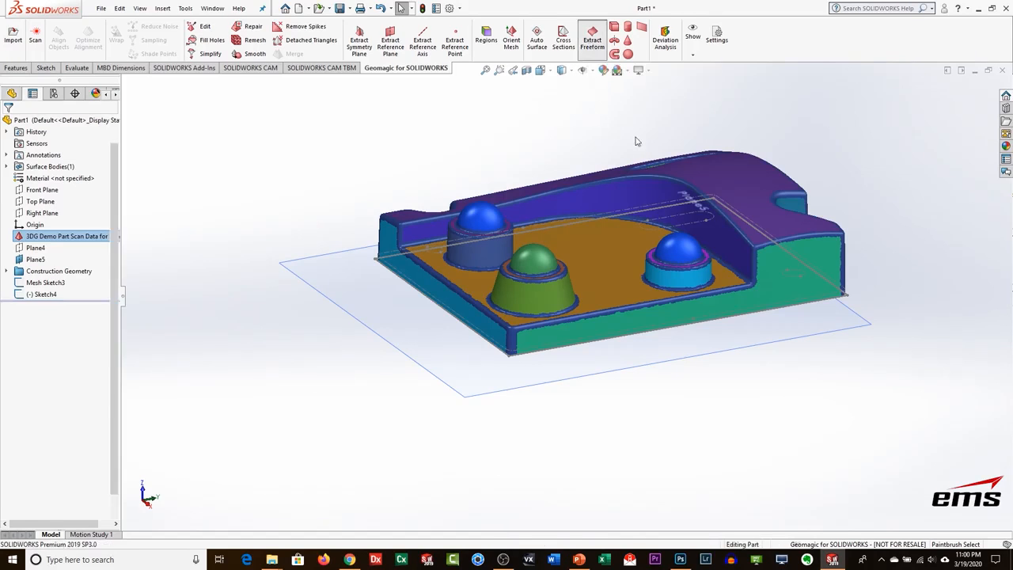
left_click(717, 181)
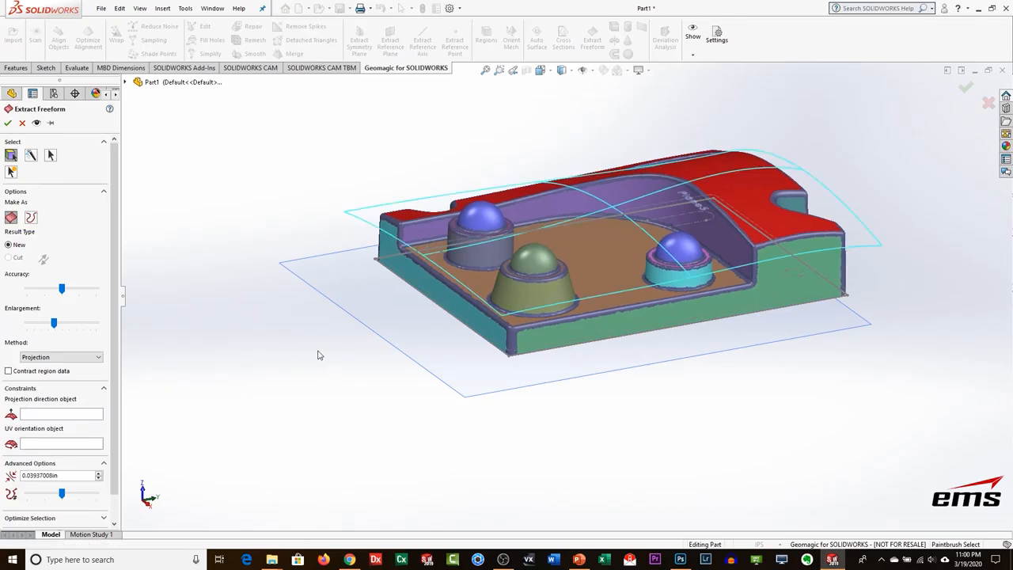
middle_click_drag(452, 400, 437, 445)
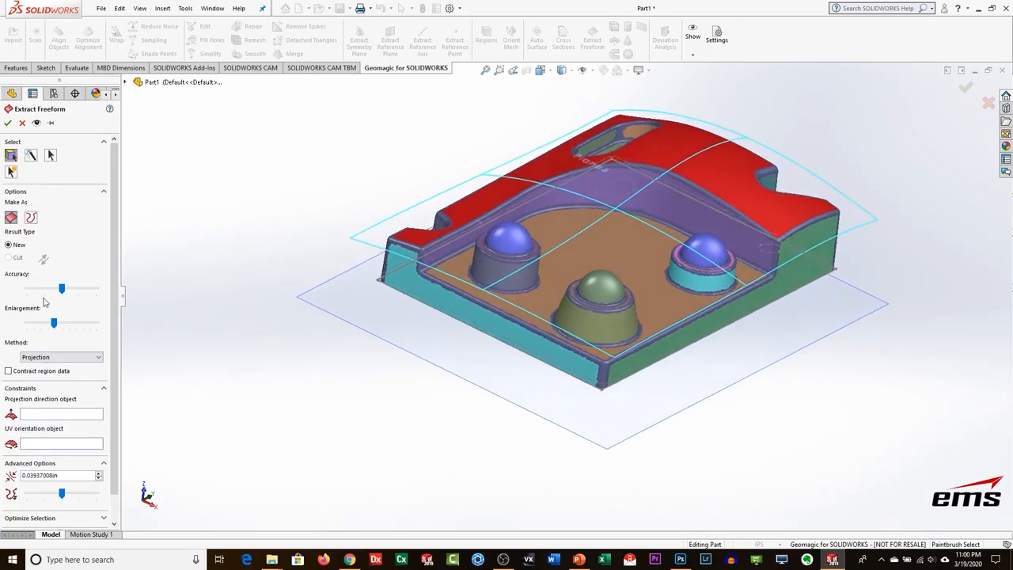
mouse_move(53, 328)
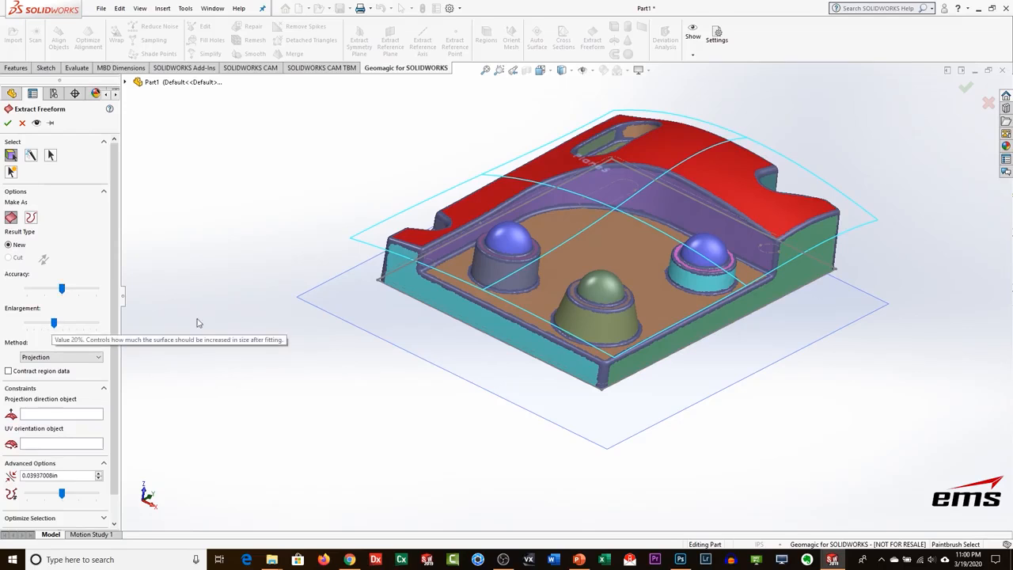
left_click(8, 124)
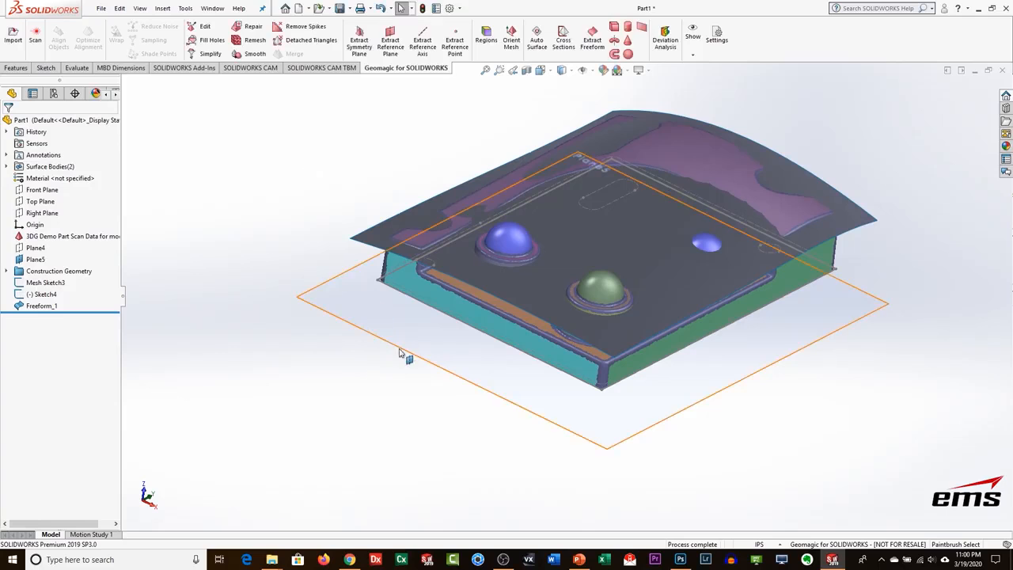
Run a deviation analysis of the freeform top surface against the scan mesh, inspect the colour map, and close the analysis.
middle_click_drag(480, 369, 471, 359)
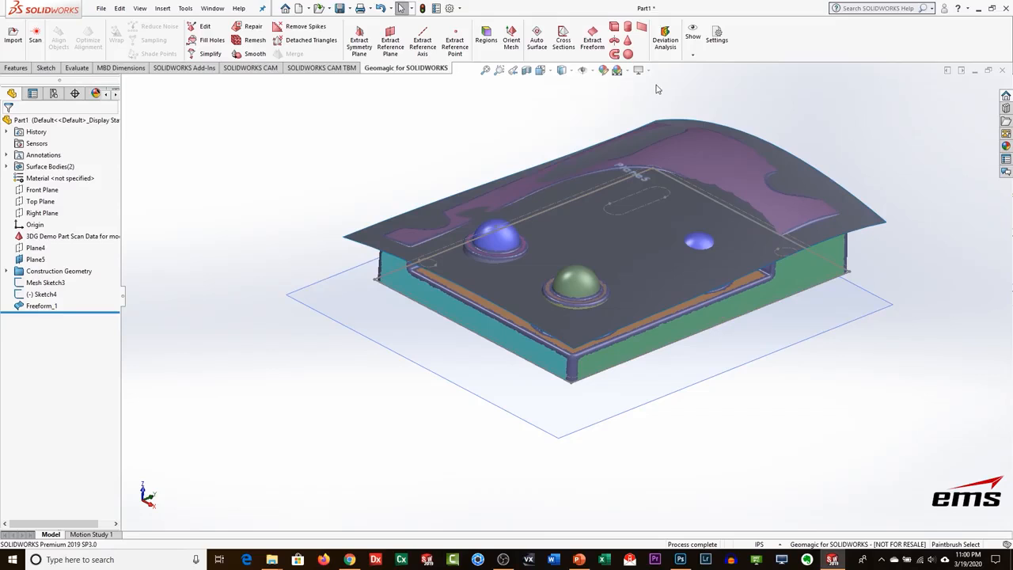
left_click(664, 44)
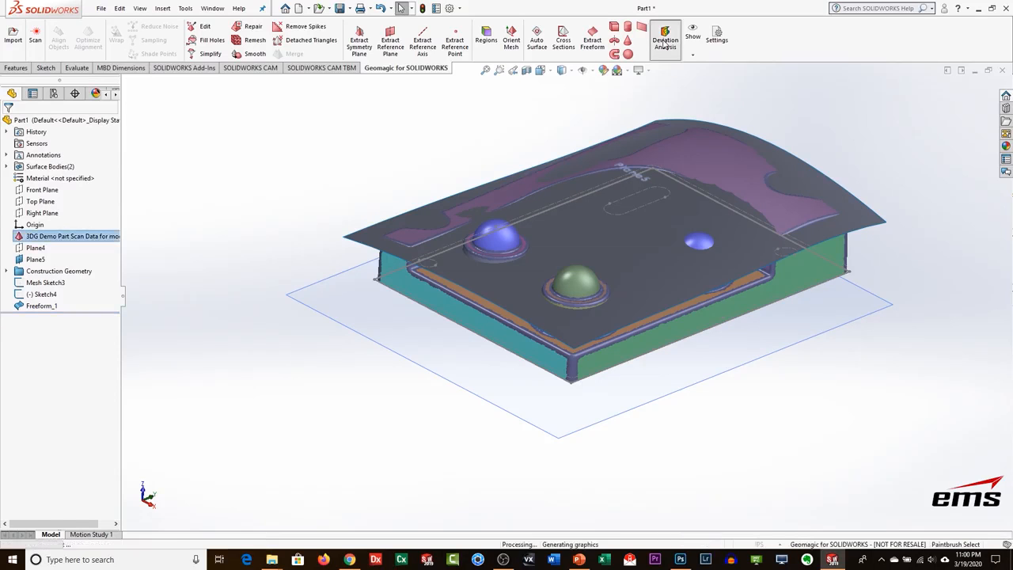
left_click(78, 200)
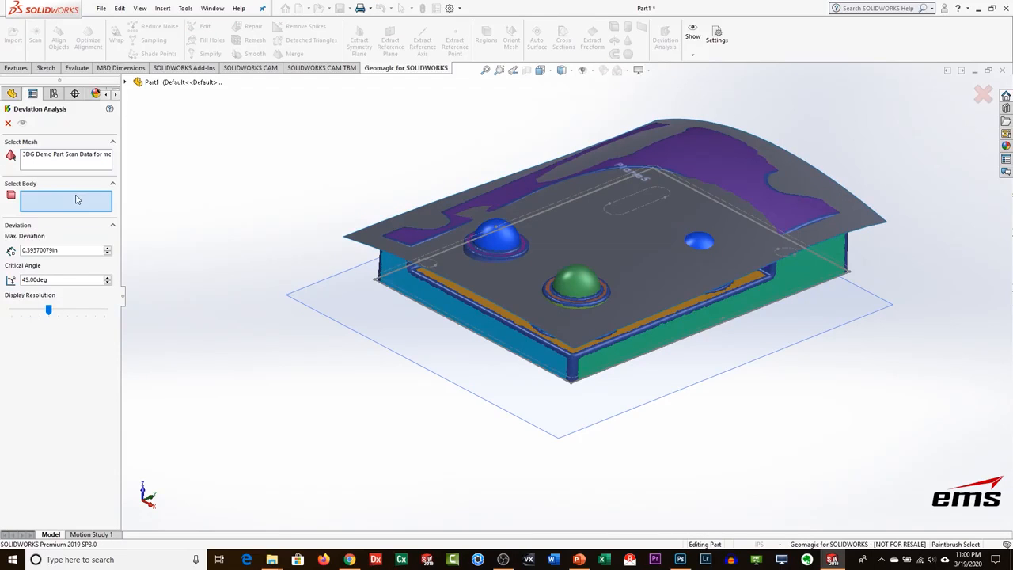
left_click(413, 221)
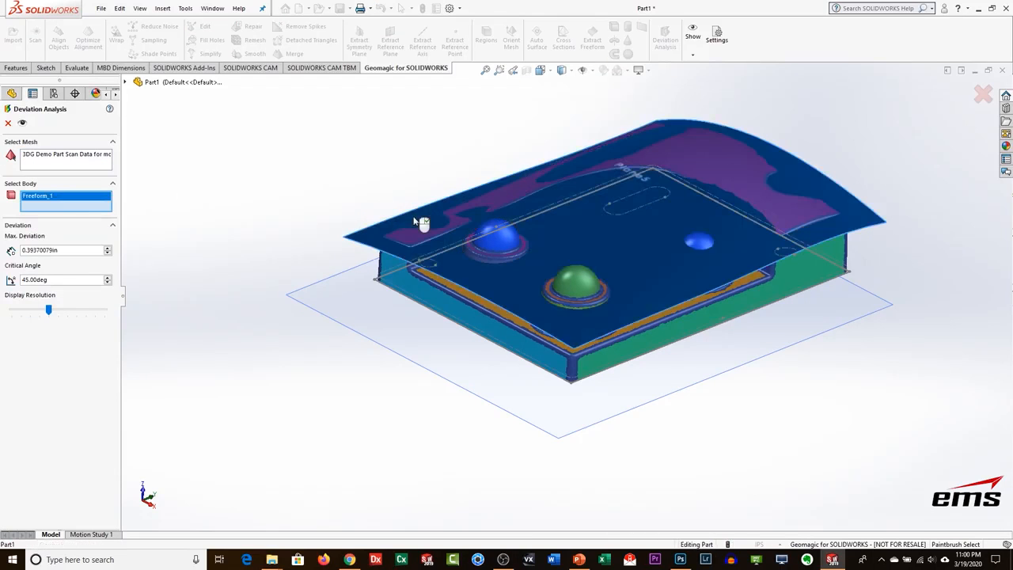
left_click(22, 123)
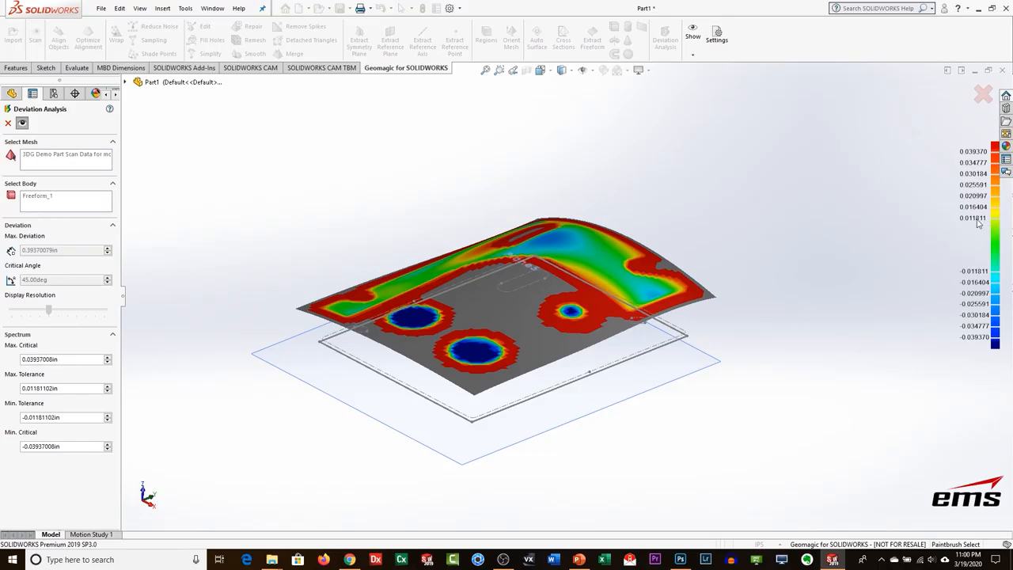
middle_click_drag(552, 288, 544, 332)
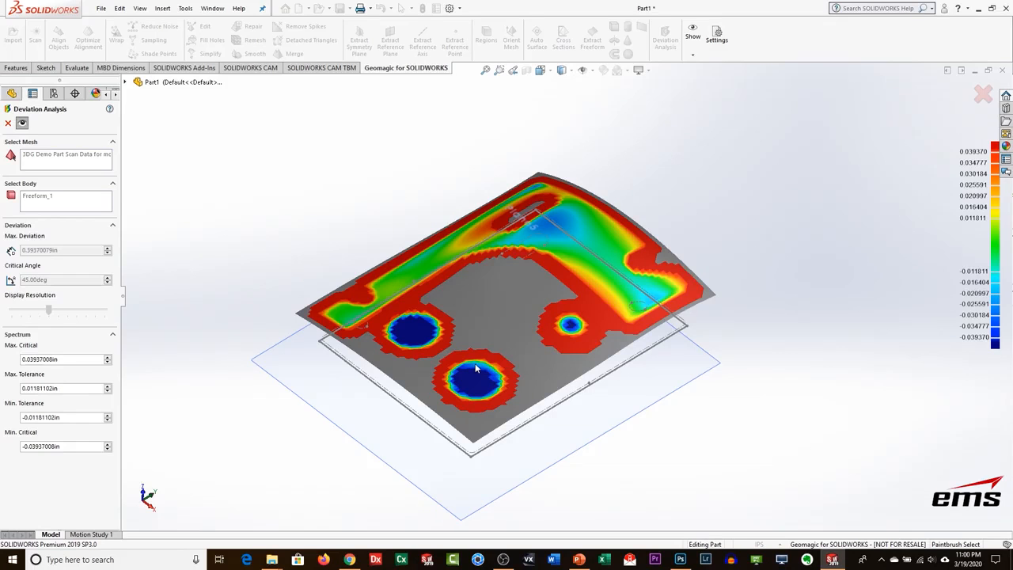
middle_click_drag(469, 329, 466, 284)
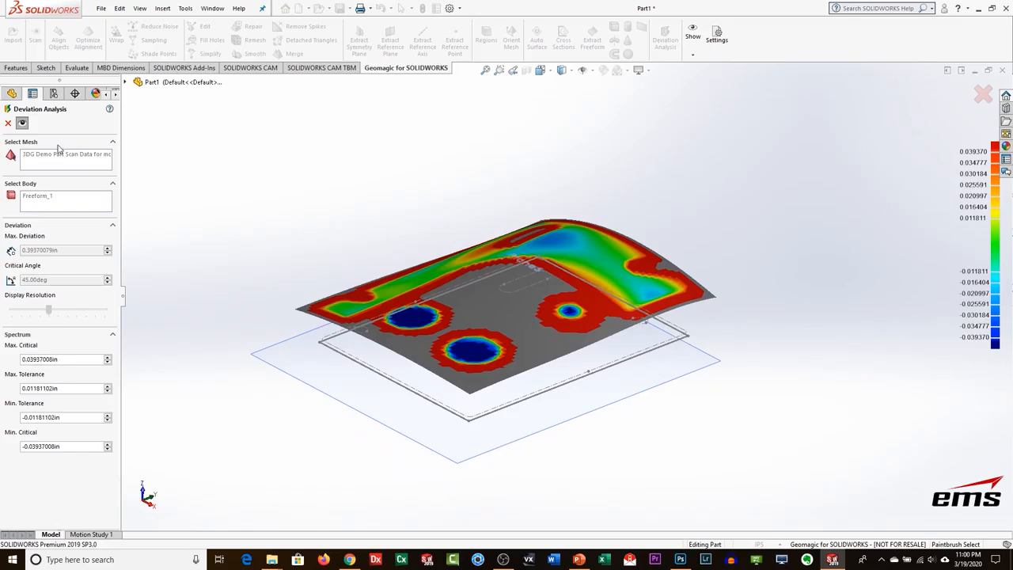
left_click(20, 124)
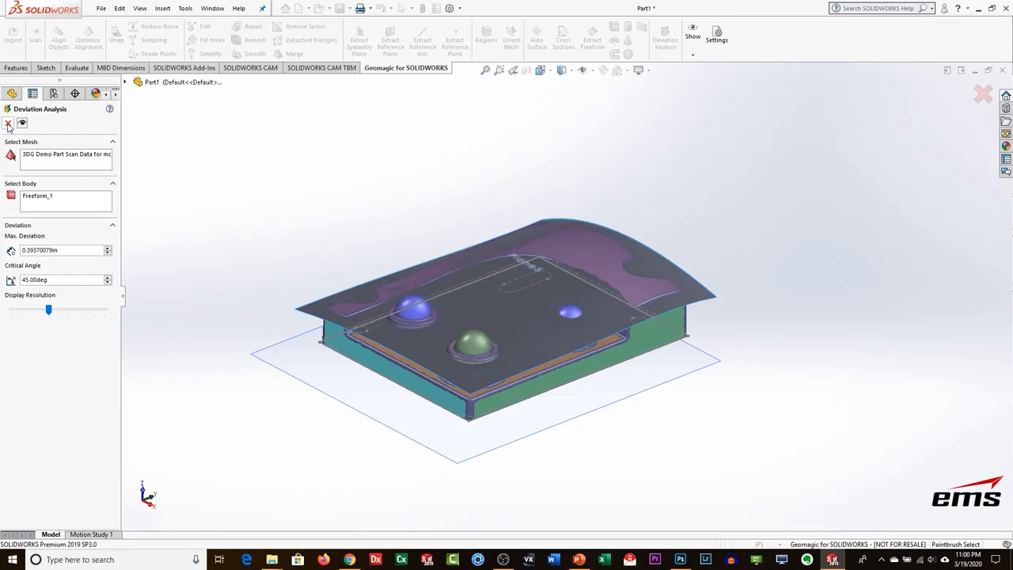
left_click(8, 124)
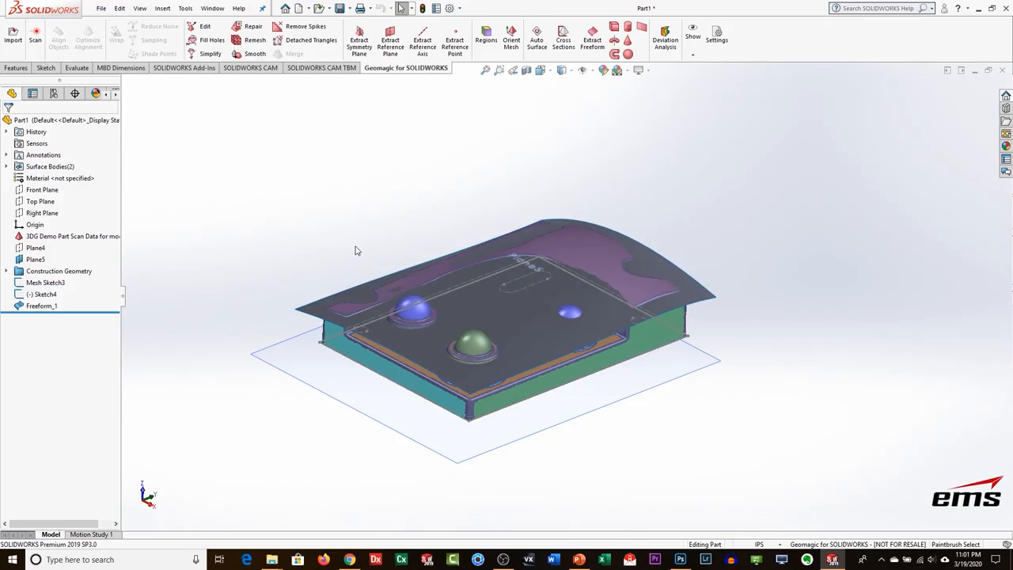
Hide the scan mesh, leaving the freeform surface and the rectangle sketch in view.
middle_click_drag(471, 312, 506, 268, "ctrl")
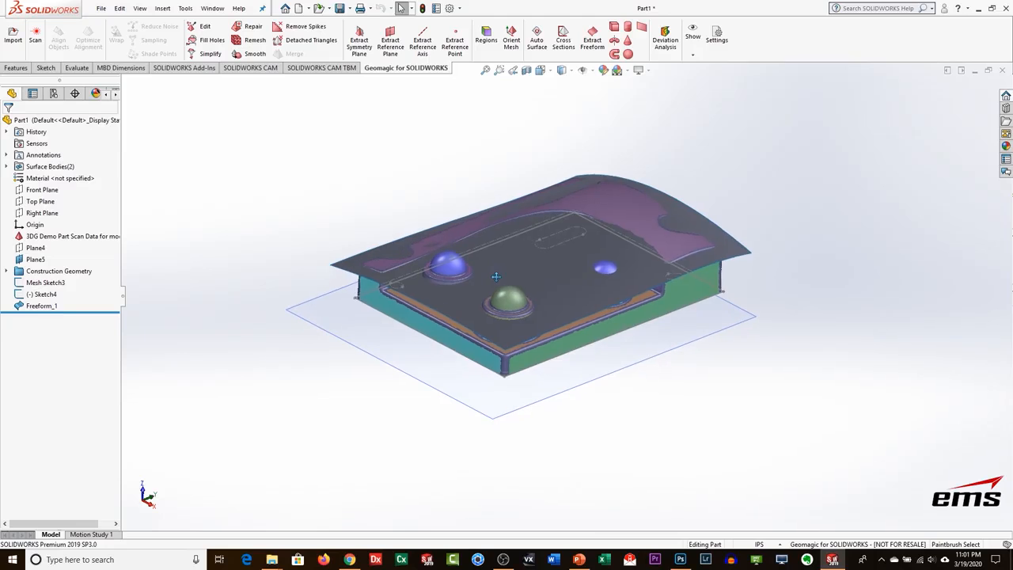
left_click(49, 236)
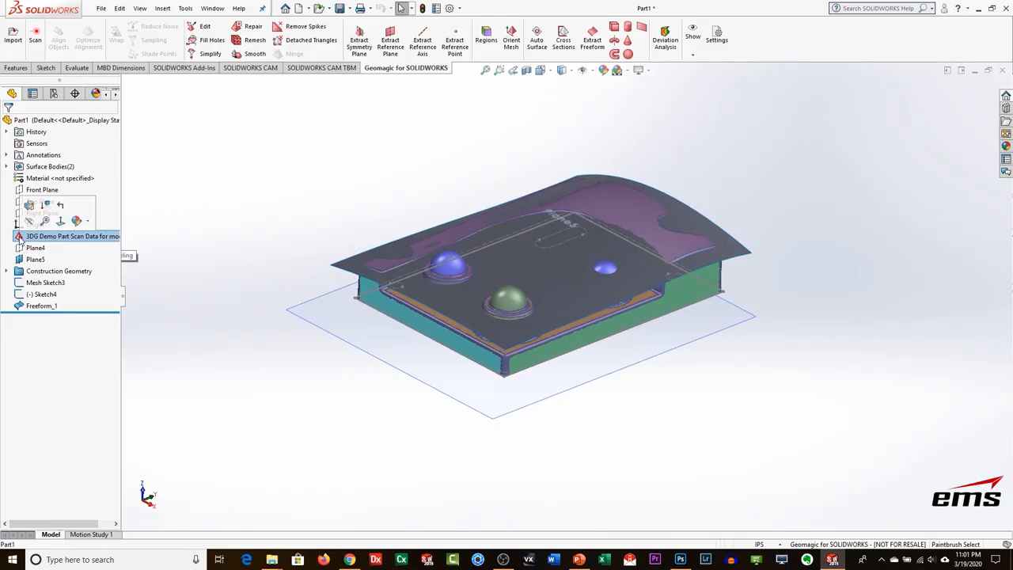
left_click(28, 221)
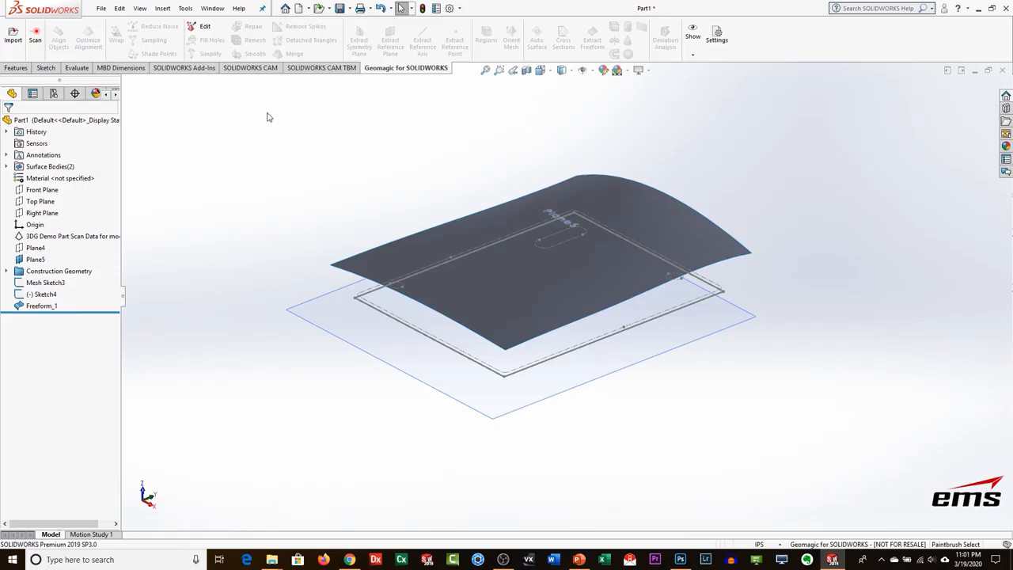
Extrude the rectangle sketch (Sketch4) as a solid boss with the Up To Surface end condition, ending at the freeform surface.
left_click(16, 68)
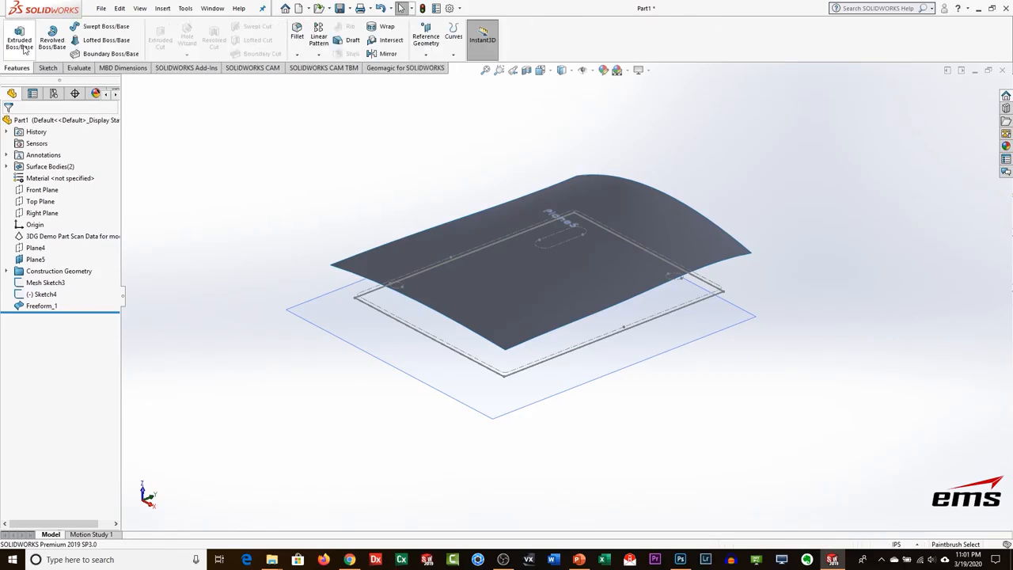
left_click(20, 42)
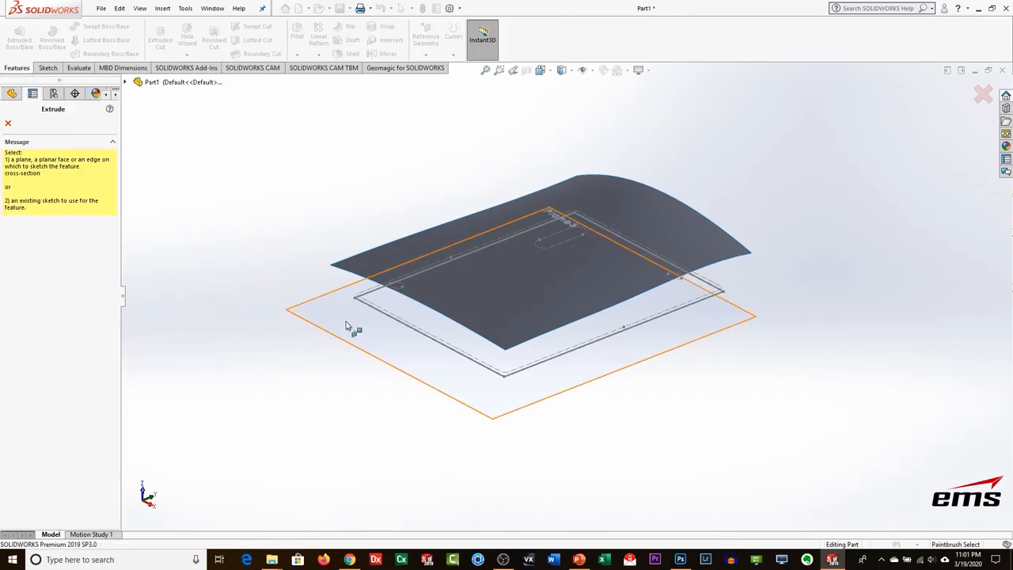
left_click(126, 82)
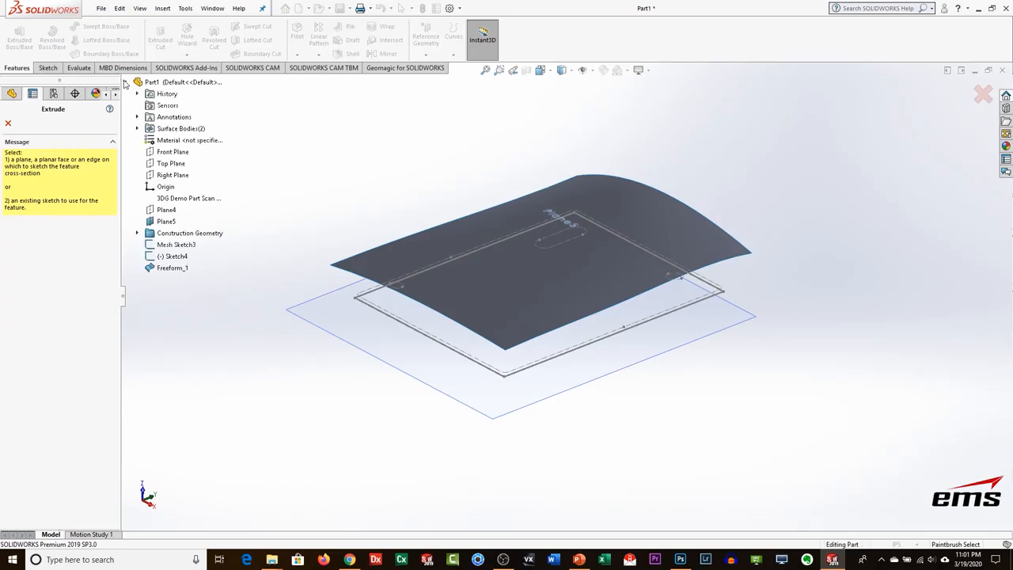
left_click(169, 257)
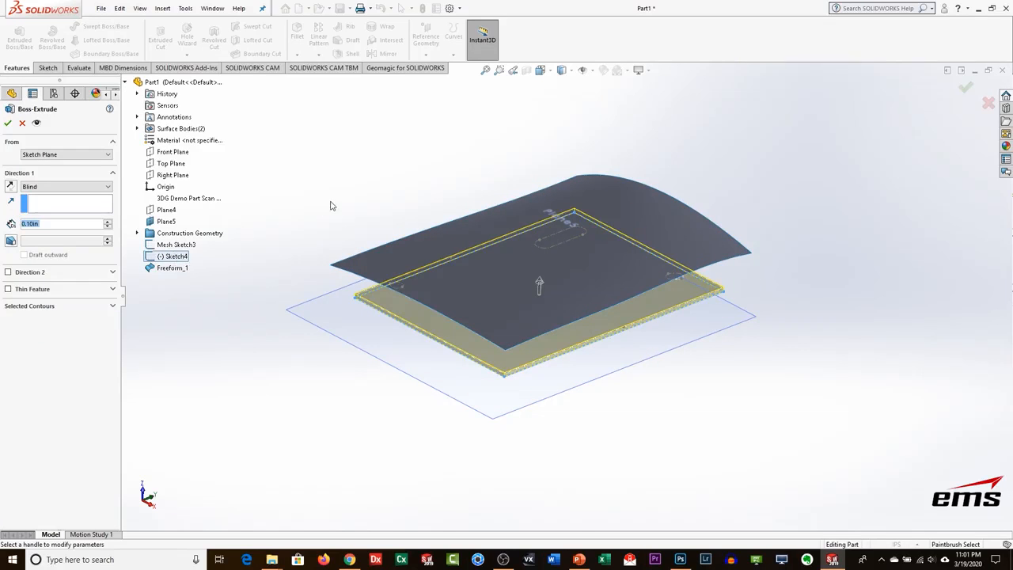
left_click(69, 188)
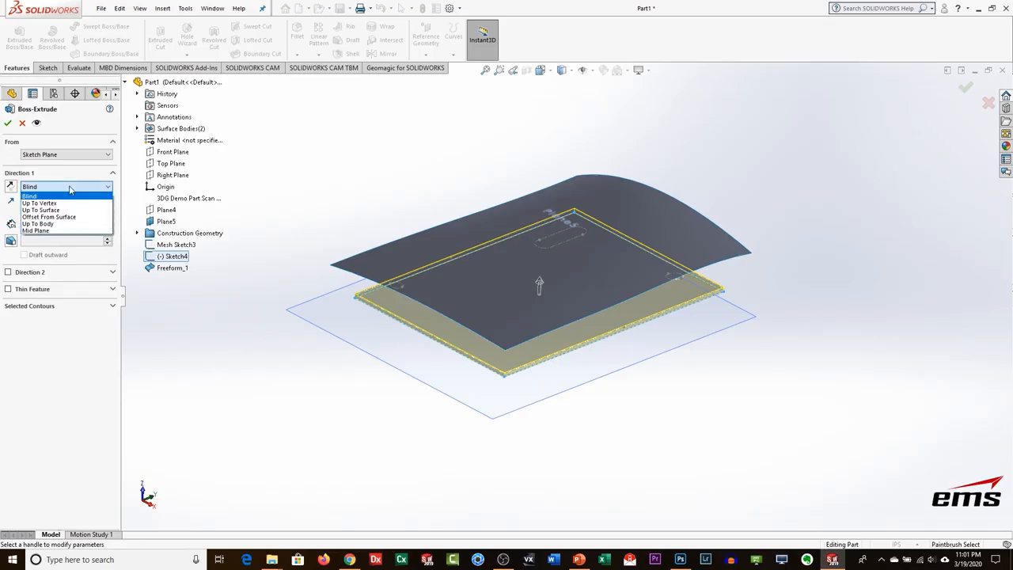
left_click(63, 210)
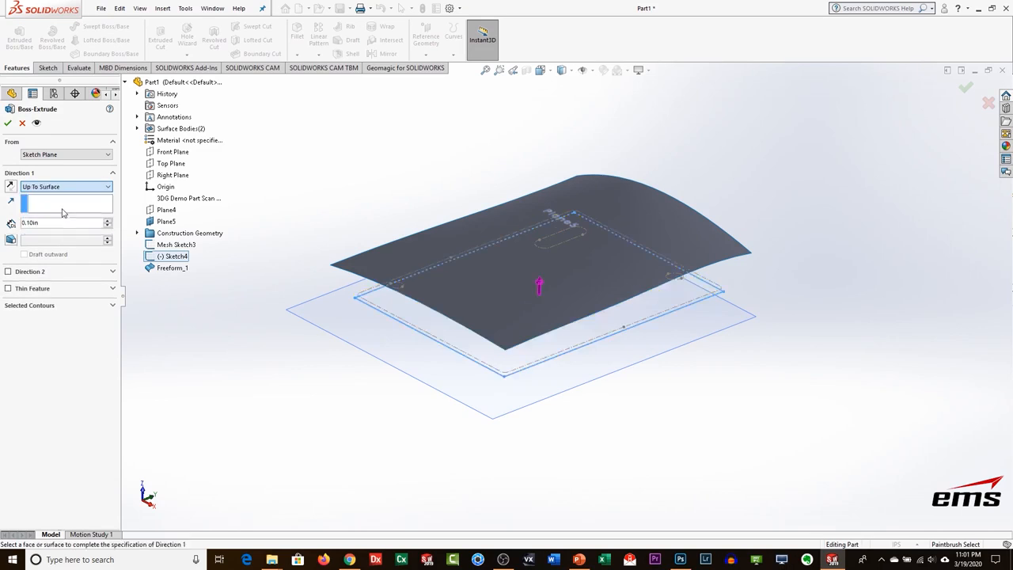
left_click(386, 255)
left_click(8, 122)
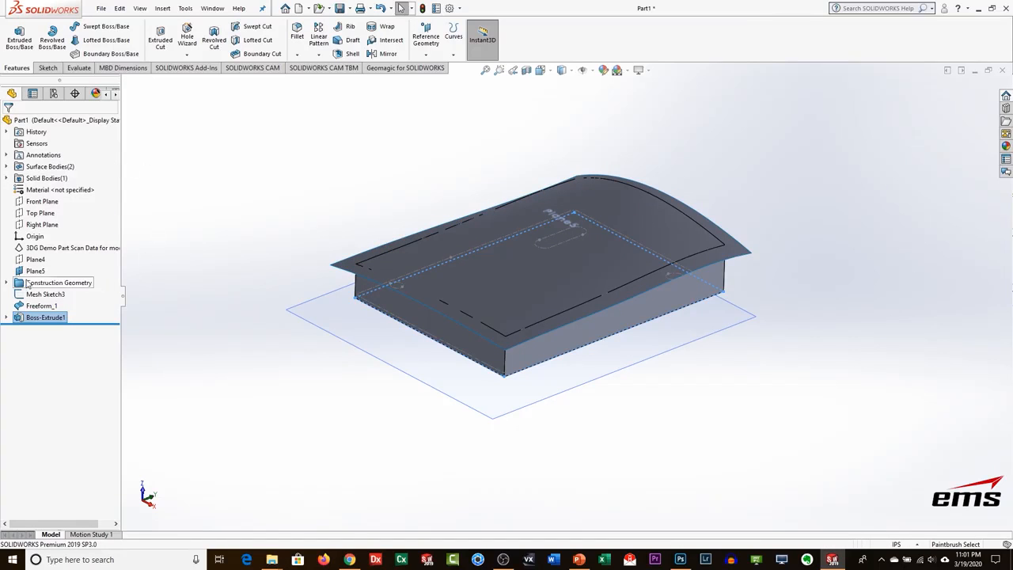
Hide the freeform surface and inspect the extruded solid's curved top.
left_click(24, 305)
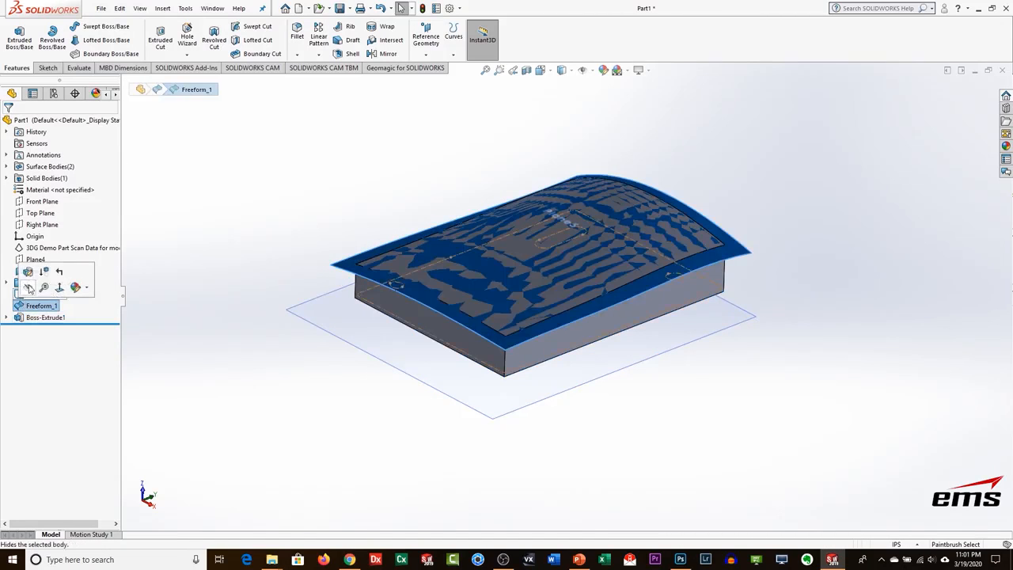
left_click(30, 287)
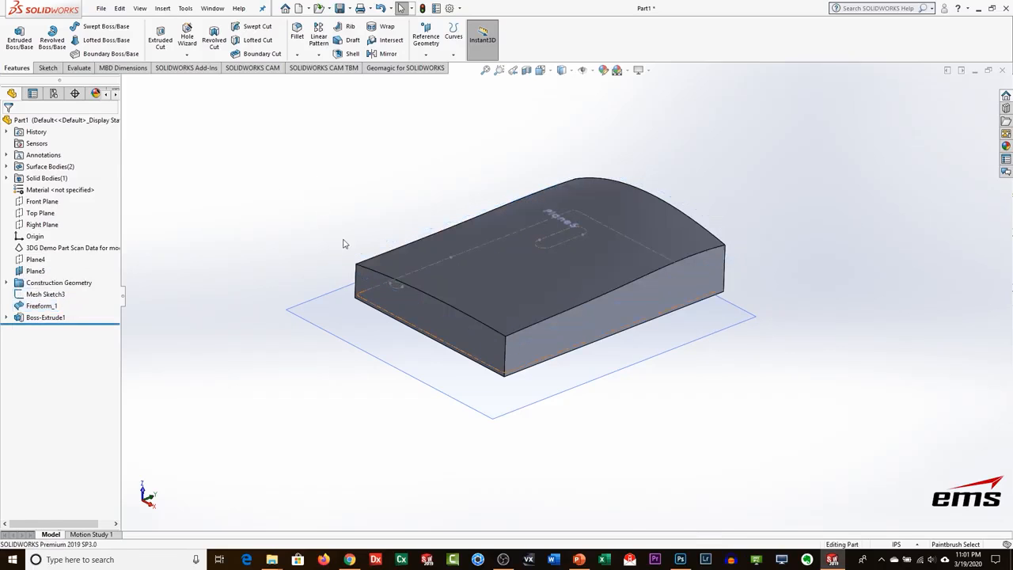
middle_click_drag(603, 345, 614, 370)
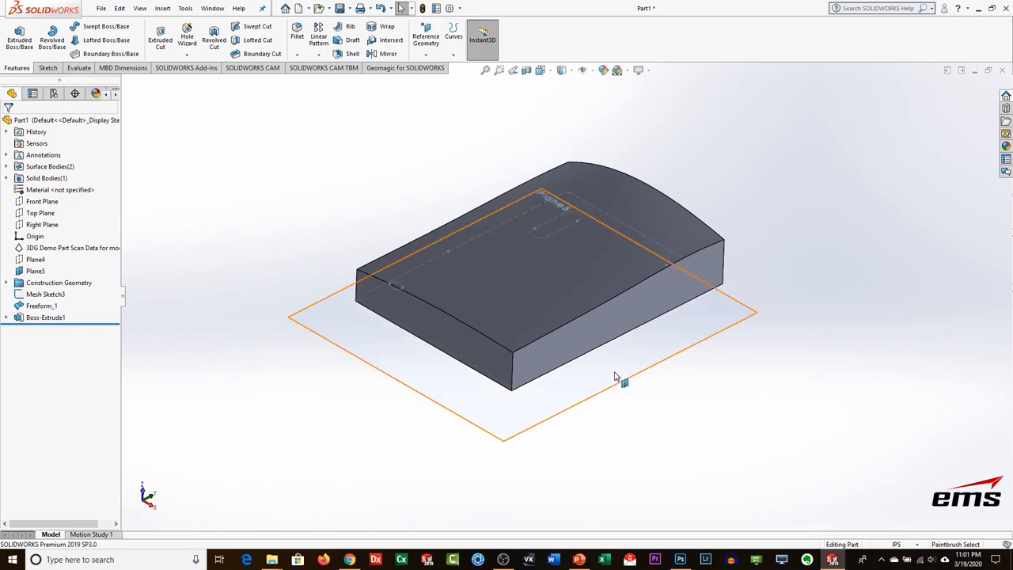
middle_click_drag(543, 394, 513, 279)
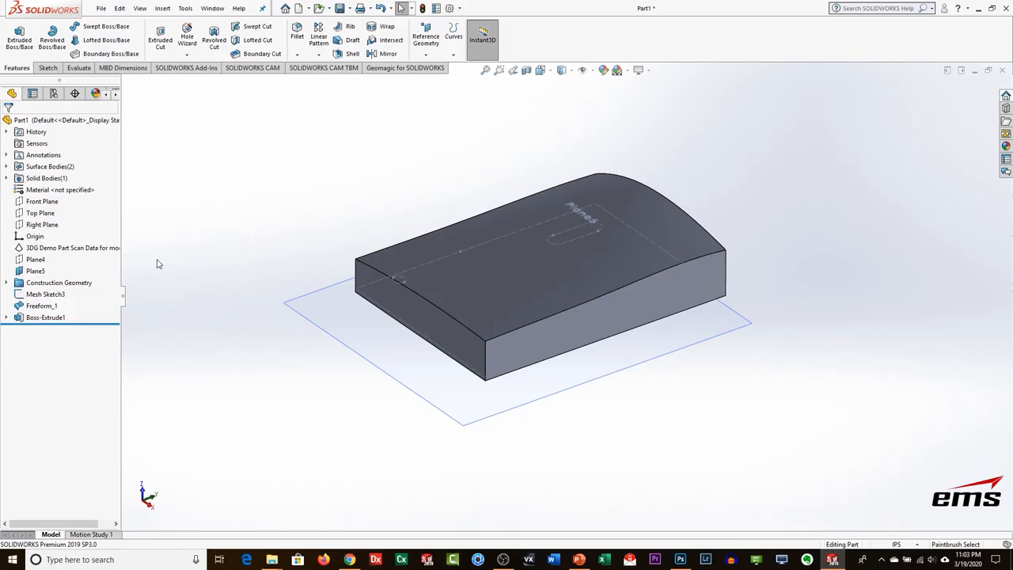
Show the scan mesh again and hide the extruded solid body.
left_click(95, 247)
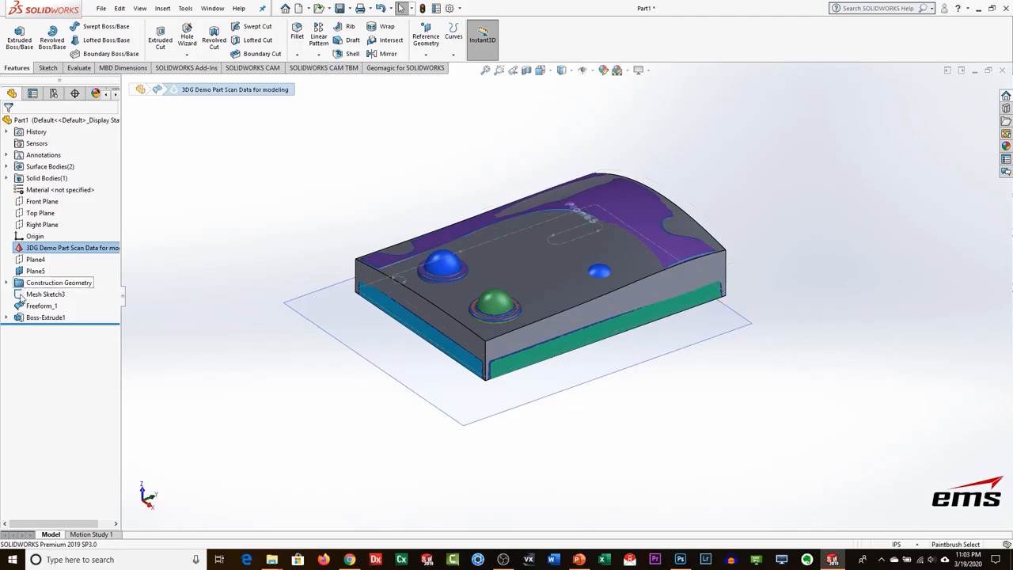
left_click(45, 316)
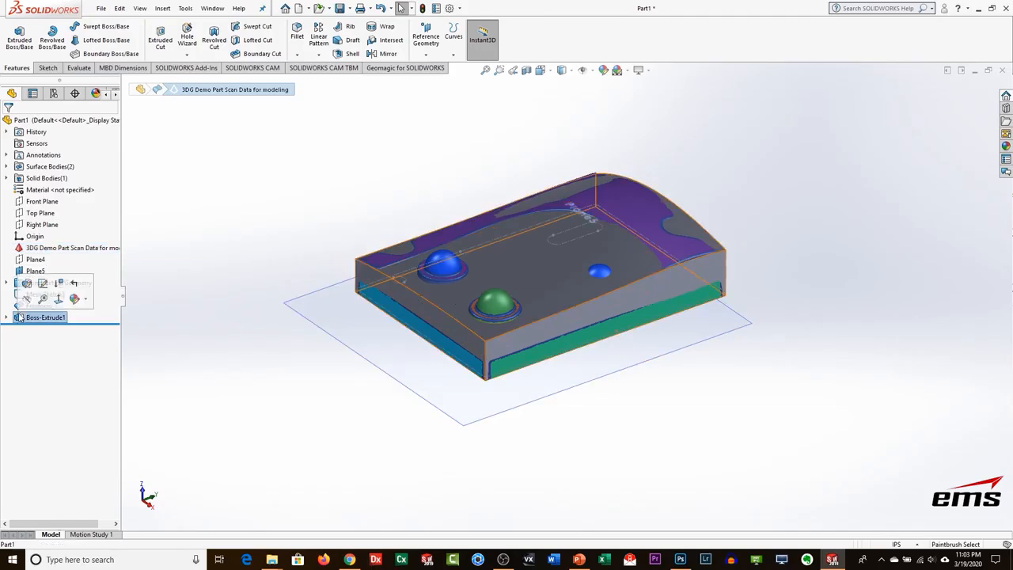
left_click(135, 301)
mouse_move(599, 402)
middle_mouse_down()
mouse_move(594, 377)
mouse_move(597, 418)
middle_mouse_up()
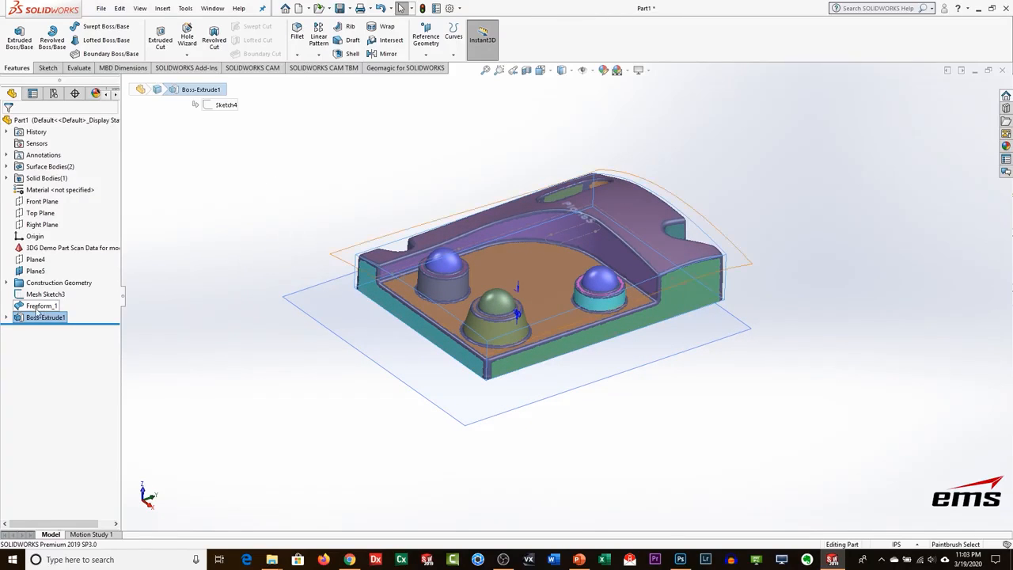
Show Plane4, and hide Plane5 and the extracted cross-section curves of Mesh Sketch3.
left_click(36, 259)
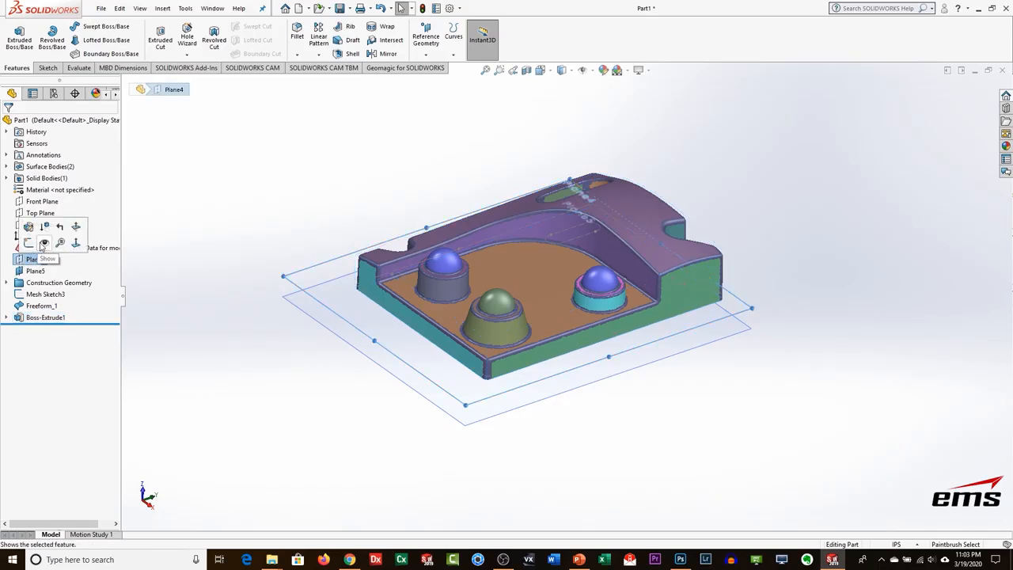
left_click(36, 271)
left_click(45, 255)
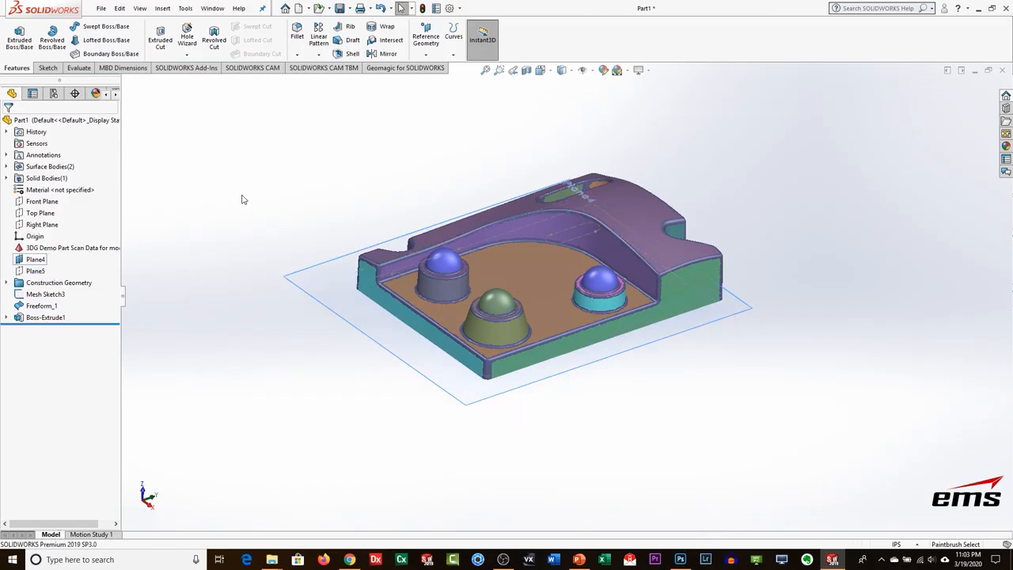
left_click(25, 283)
left_click(41, 293)
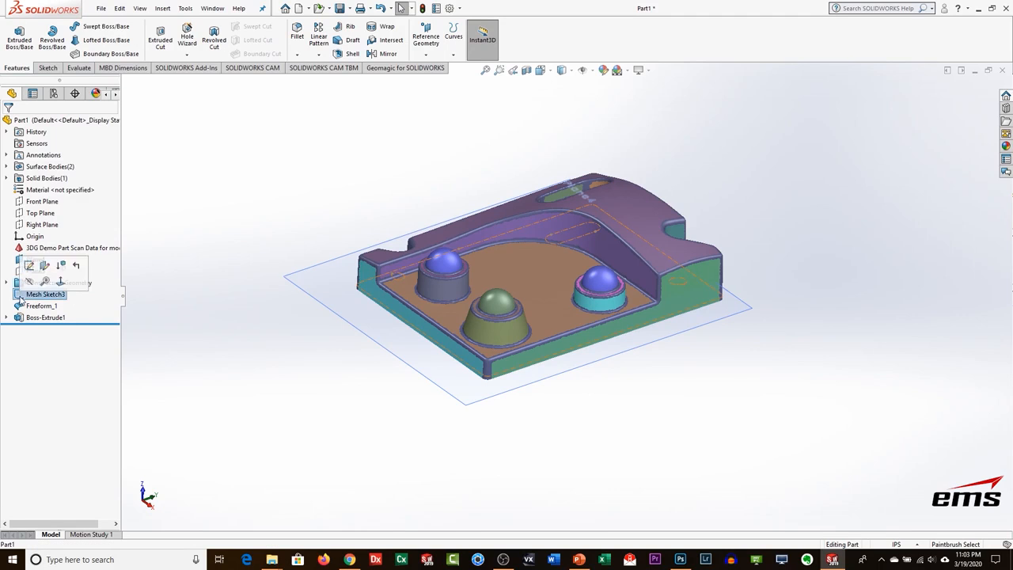
left_click(50, 281)
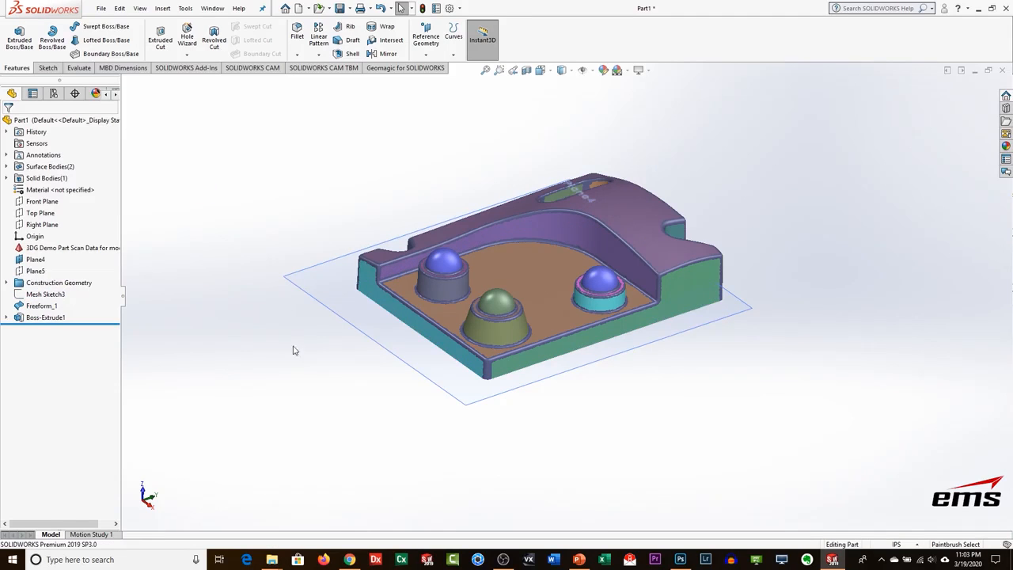
Extract one cross section of the scan mesh parallel to Plane4, keeping the fix relation on its curves.
mouse_move(588, 369)
middle_mouse_down()
mouse_move(600, 317)
mouse_move(594, 366)
mouse_move(599, 356)
middle_mouse_up()
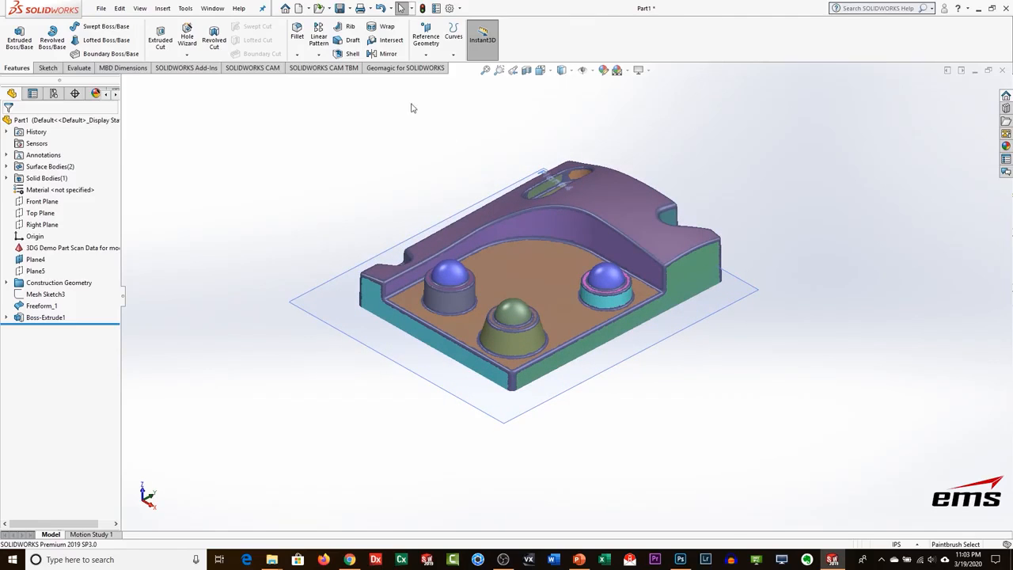
left_click(406, 69)
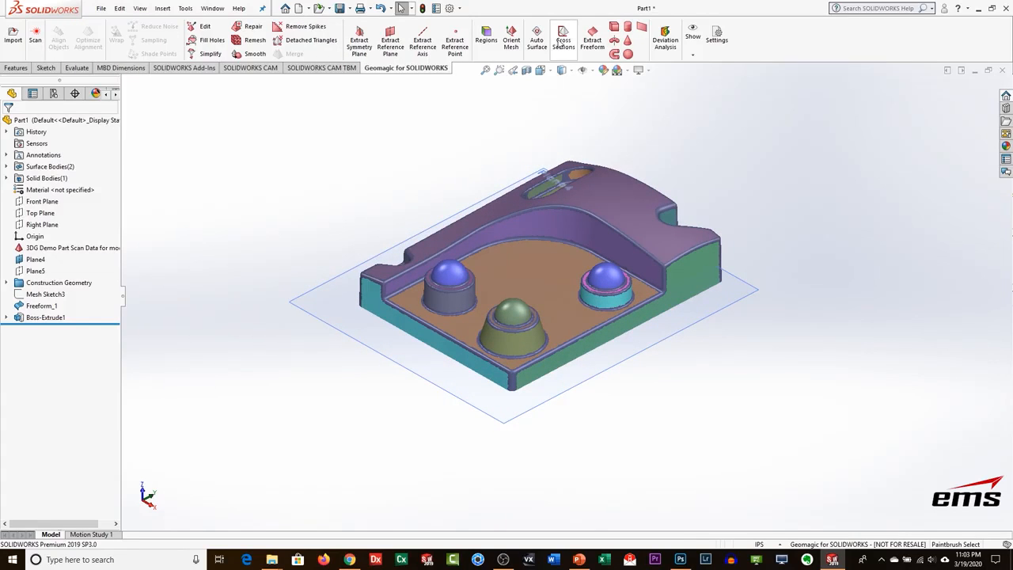
left_click(563, 43)
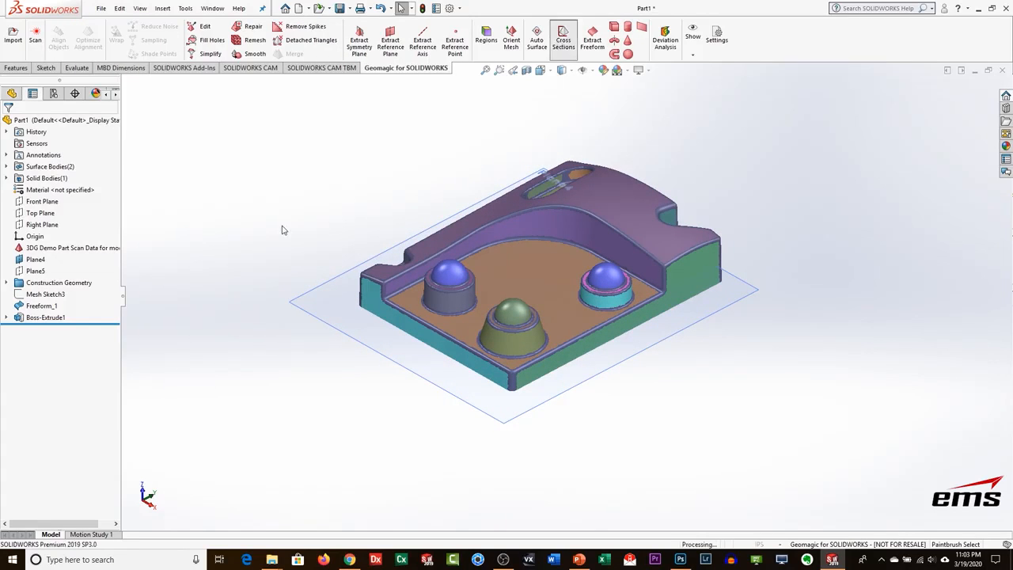
left_click(335, 299)
mouse_move(466, 414)
middle_mouse_down()
mouse_move(466, 366)
mouse_move(461, 381)
middle_mouse_up()
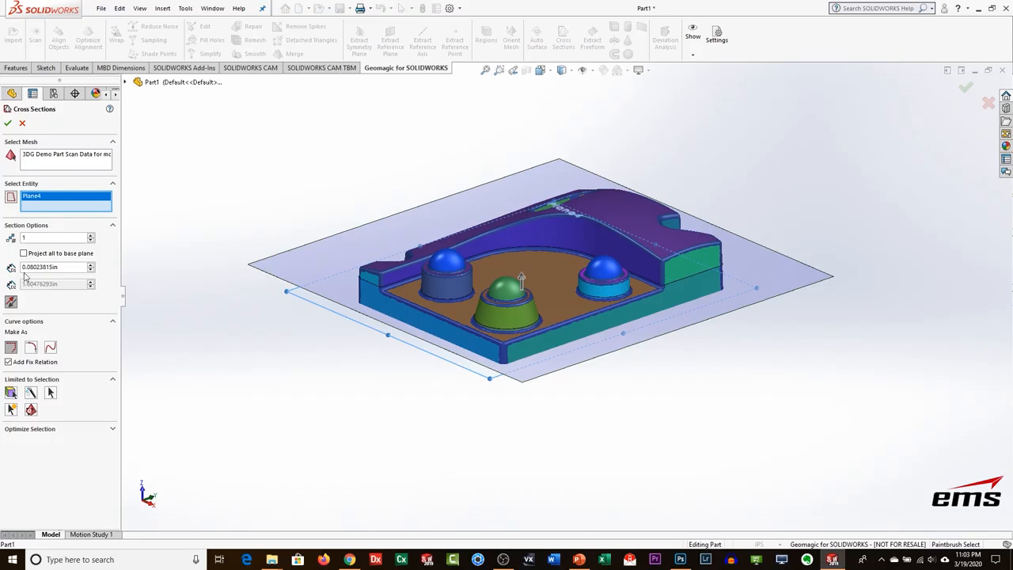
mouse_move(536, 344)
middle_mouse_down()
mouse_move(534, 318)
mouse_move(533, 342)
middle_mouse_up()
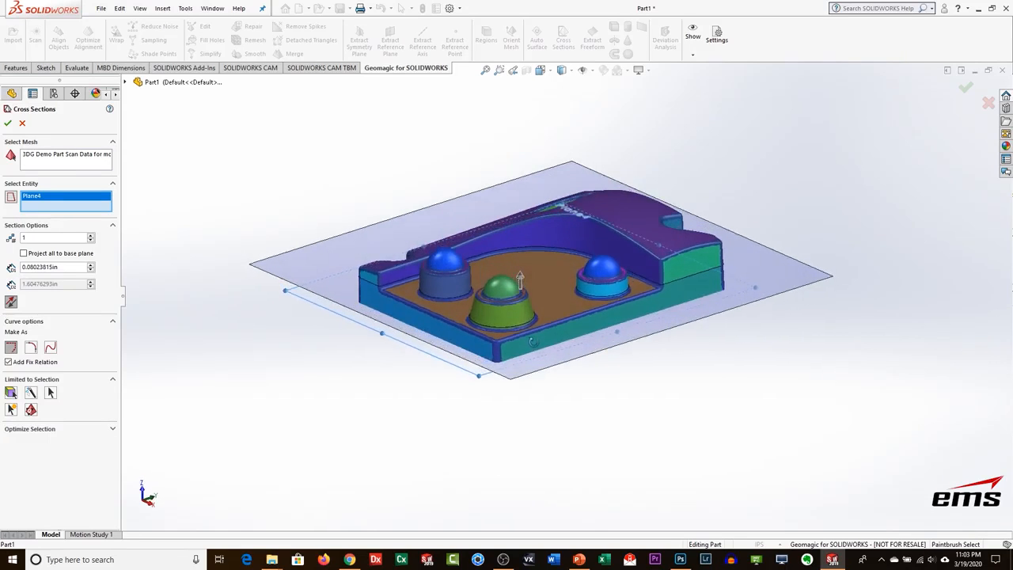
left_click(7, 124)
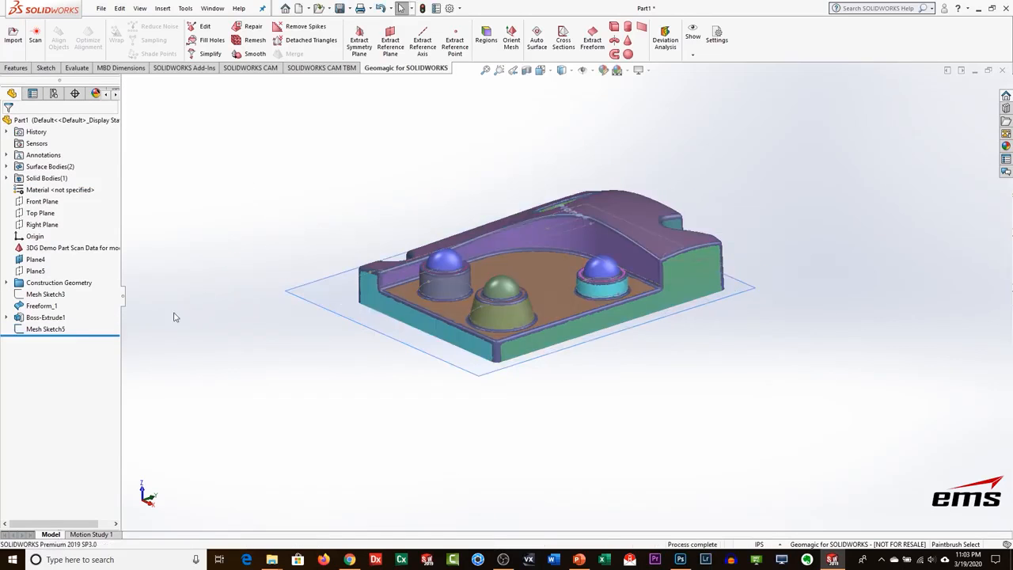
Hide the scan mesh, leaving the new section curves and Plane4 in view, and clear the selection.
left_click(29, 234)
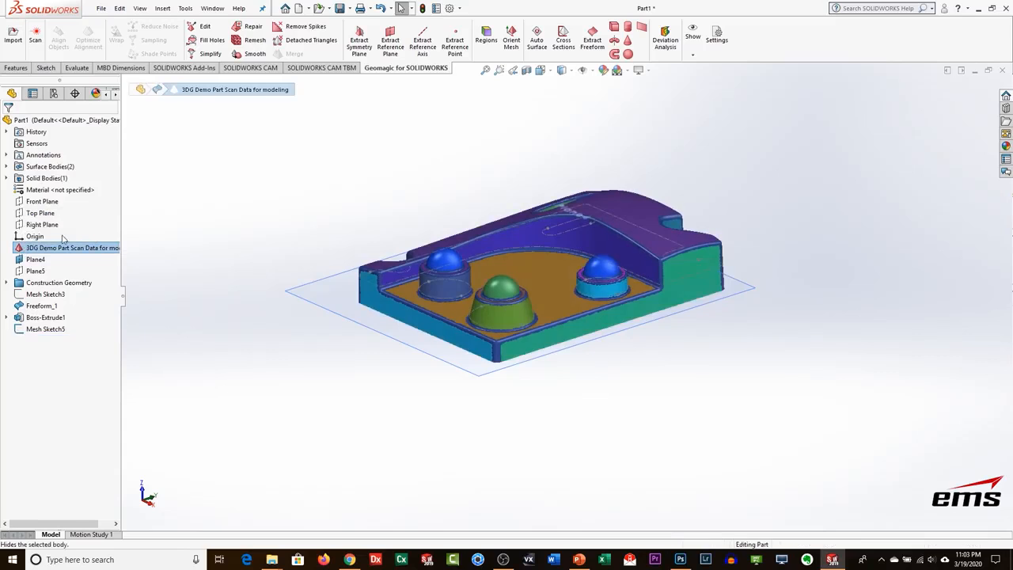
mouse_move(528, 208)
middle_mouse_down()
mouse_move(536, 344)
mouse_move(545, 280)
mouse_move(527, 213)
mouse_move(414, 294)
middle_mouse_up()
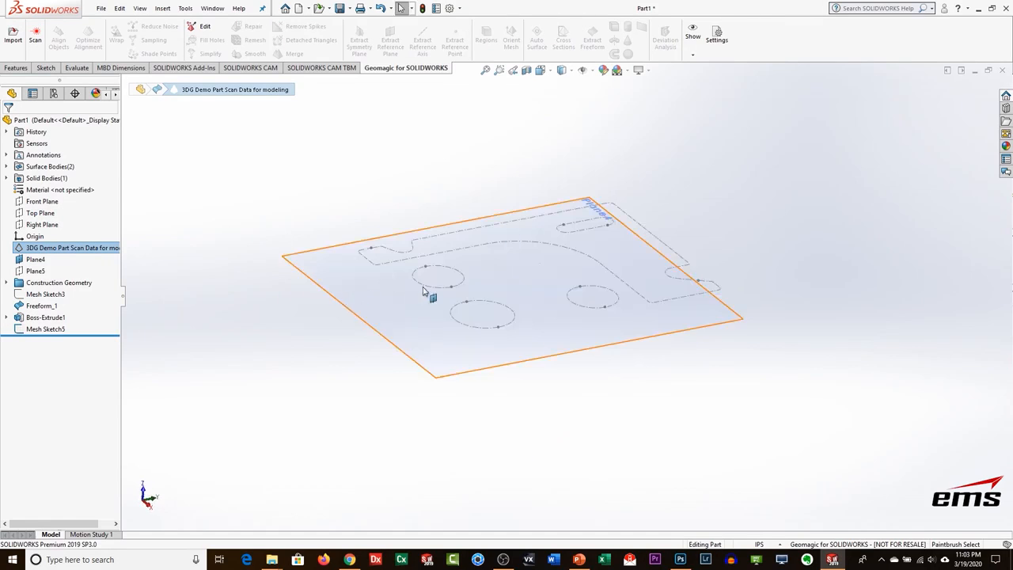
key("Escape")
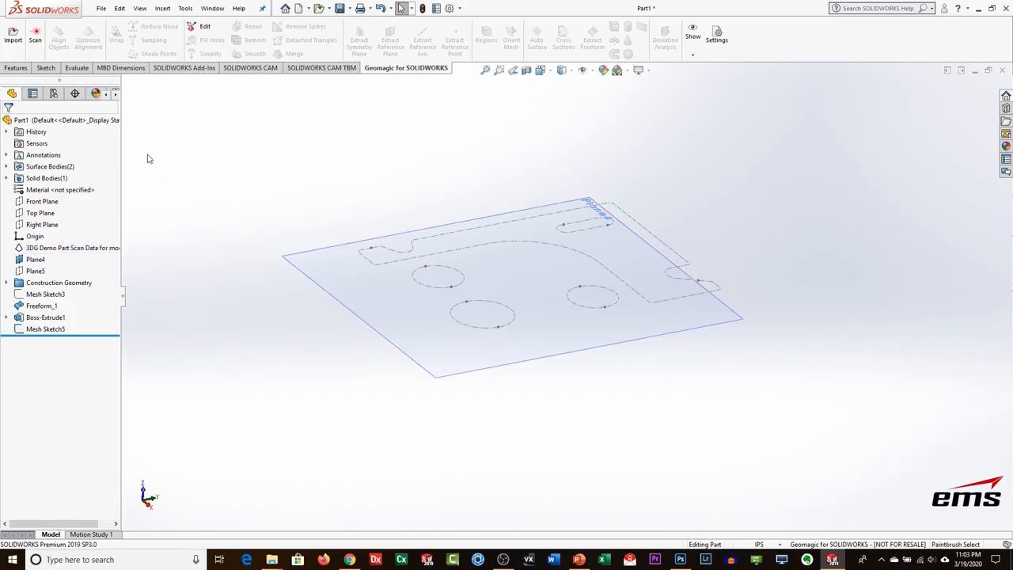
View Plane4 face-on and sketch on it a horizontal line about 4.33 in long from the pocket arc's upper end past the section outline.
left_click(47, 69)
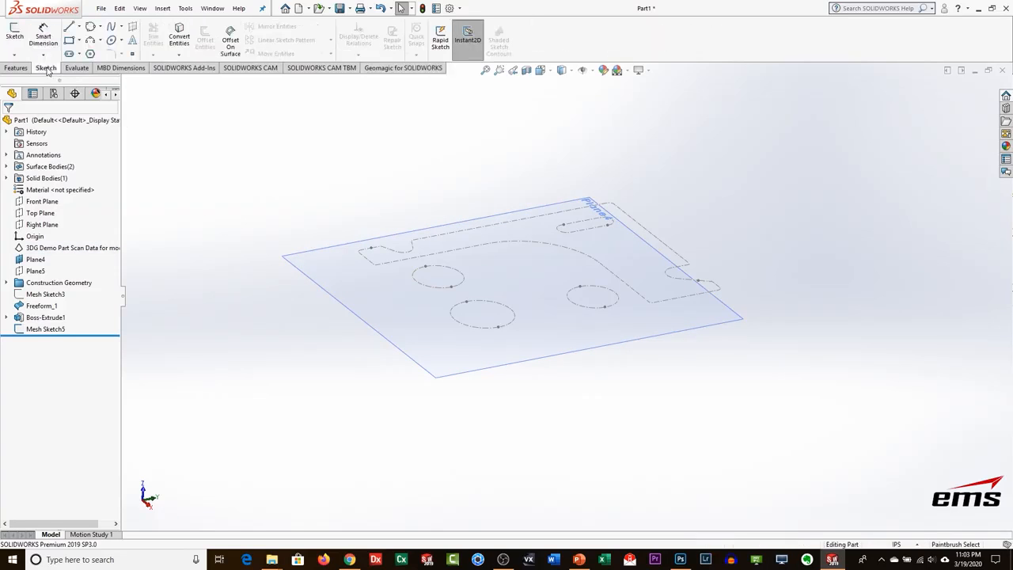
left_click(34, 260)
right_click(35, 260)
left_click(87, 245)
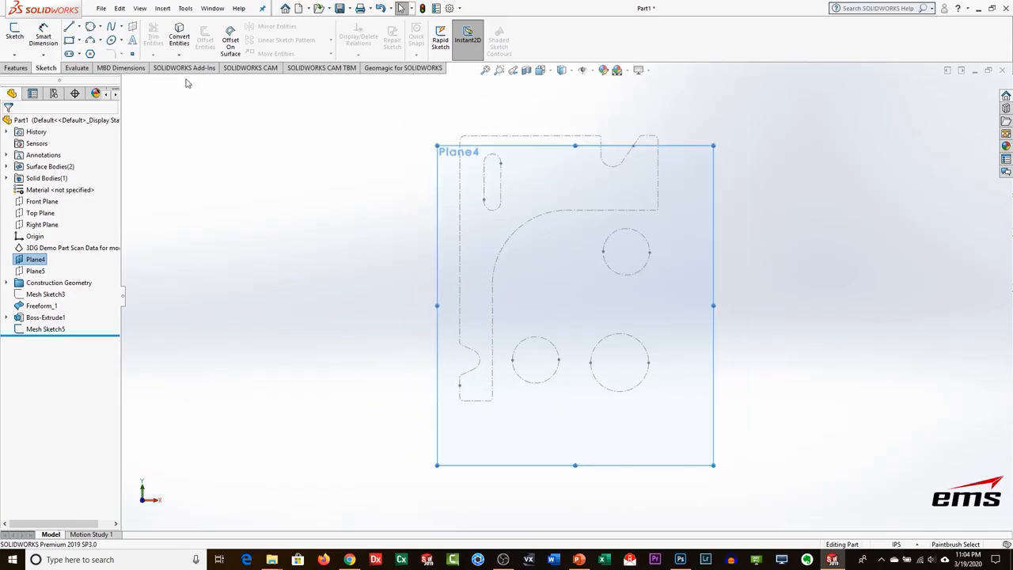
left_click(68, 26)
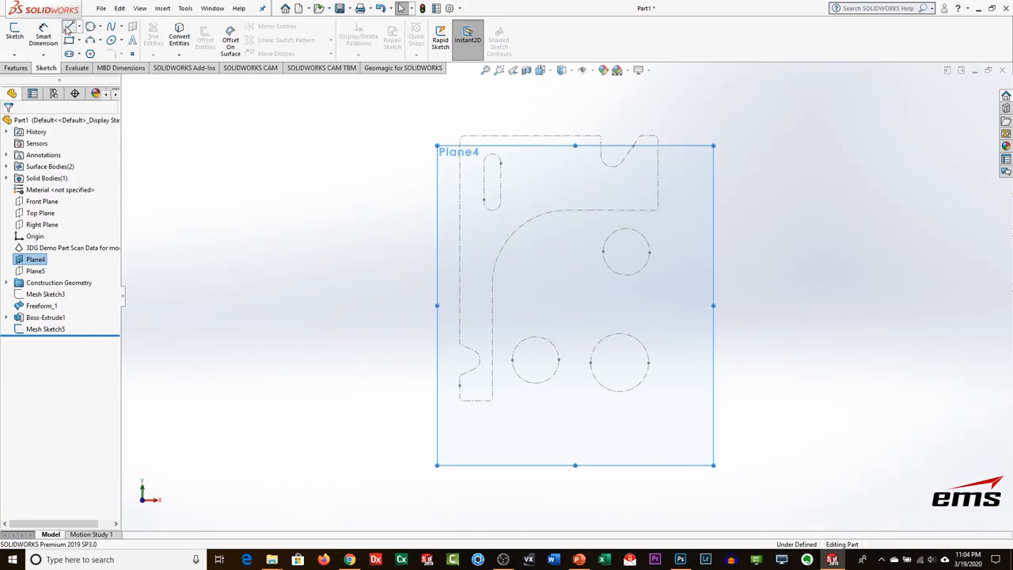
left_click(570, 211)
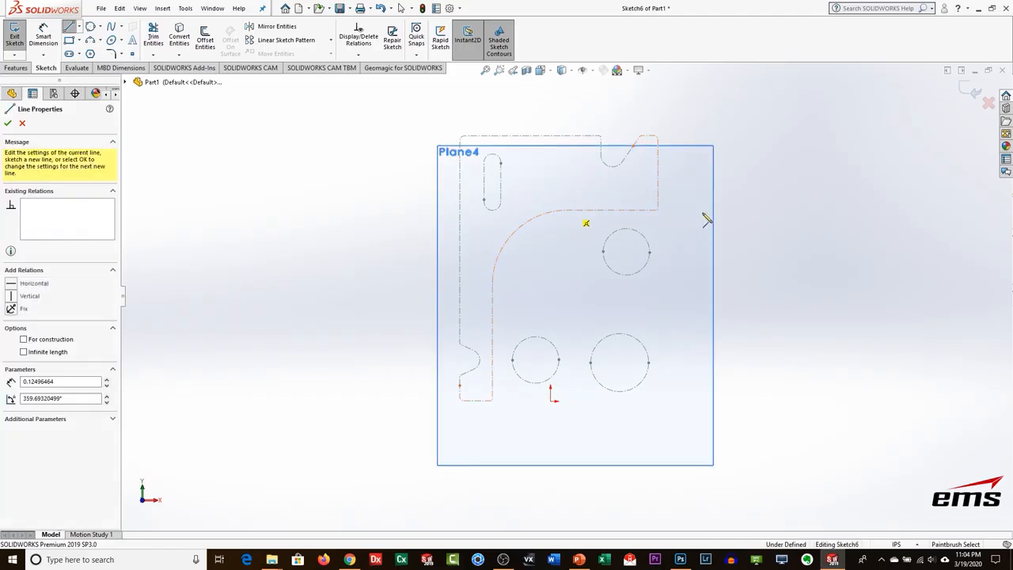
left_click(753, 210)
key("Escape")
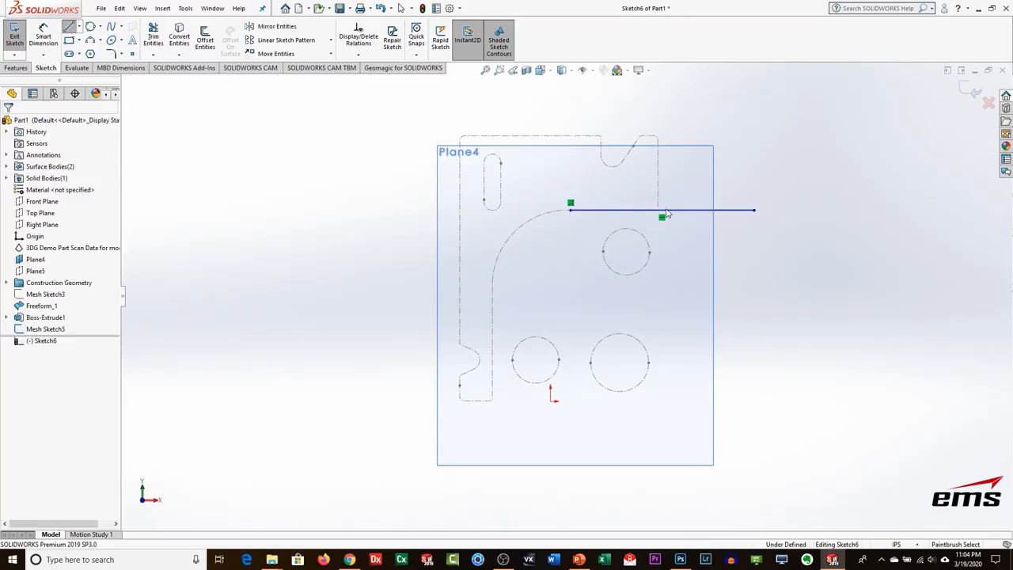
Sketch a vertical line about 4.68 in long down from the pocket arc's lower end, and add two lines connecting it to the horizontal line's outer end.
key("l")
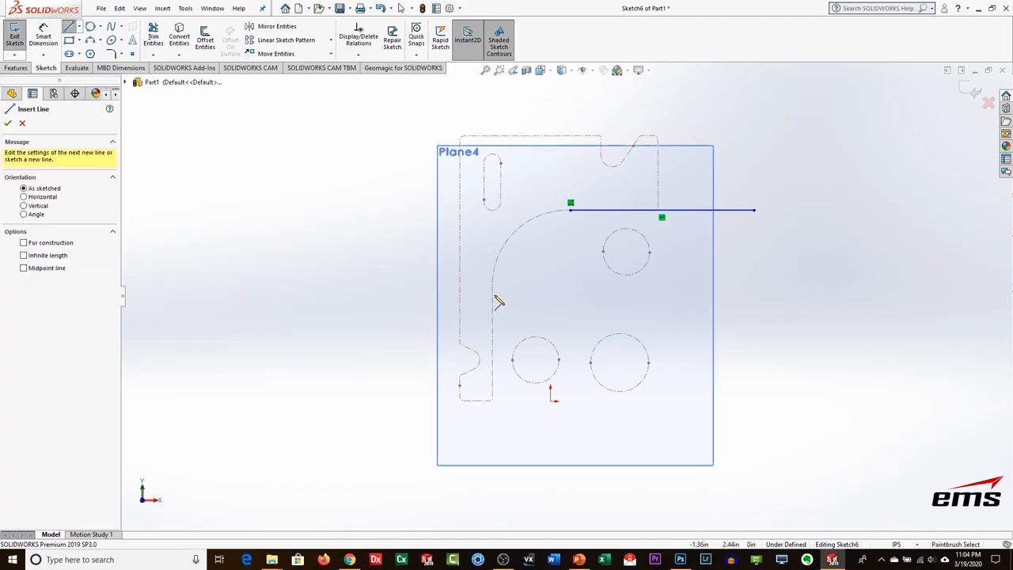
left_click(492, 284)
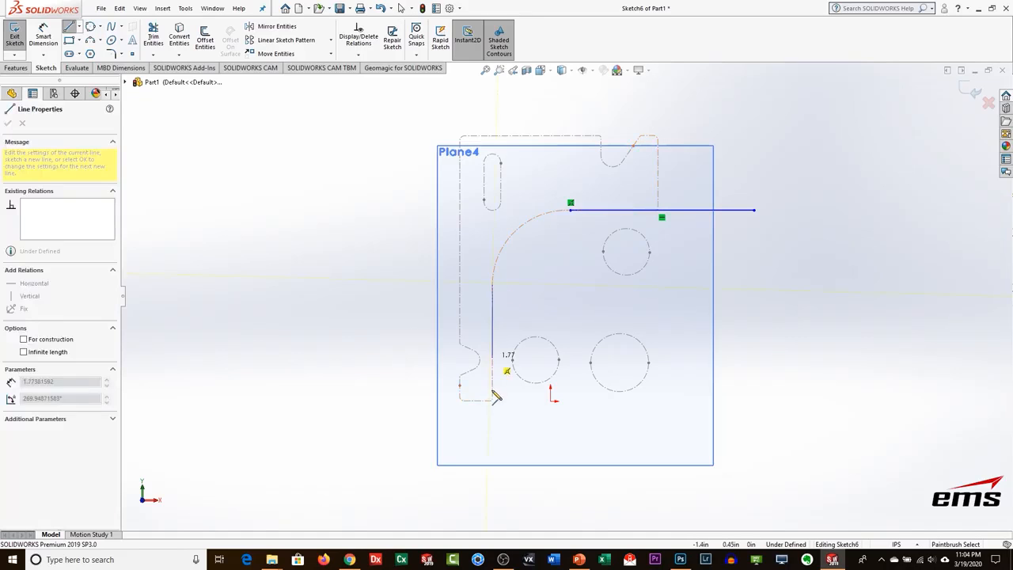
left_click(493, 479)
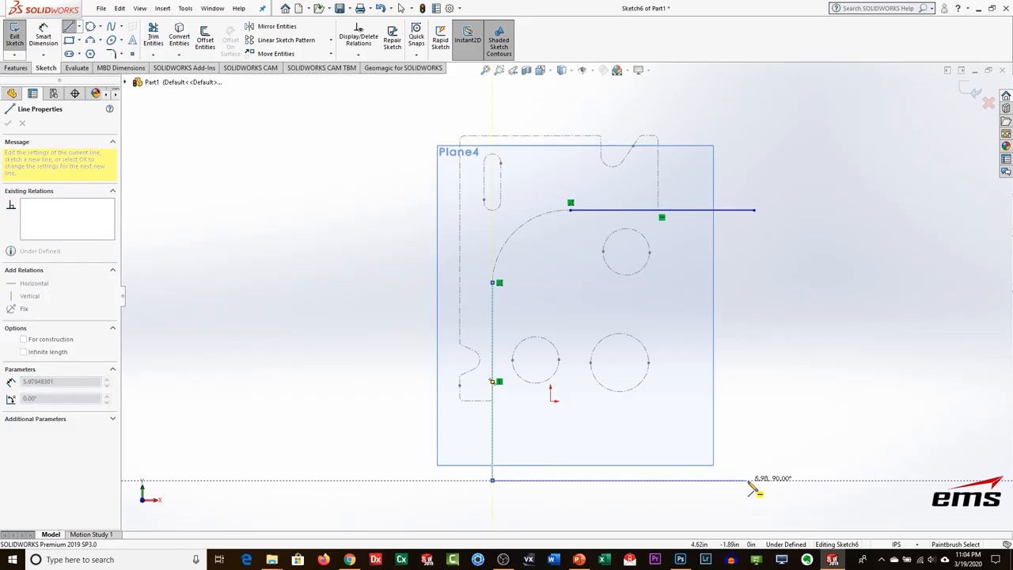
double_click(754, 480)
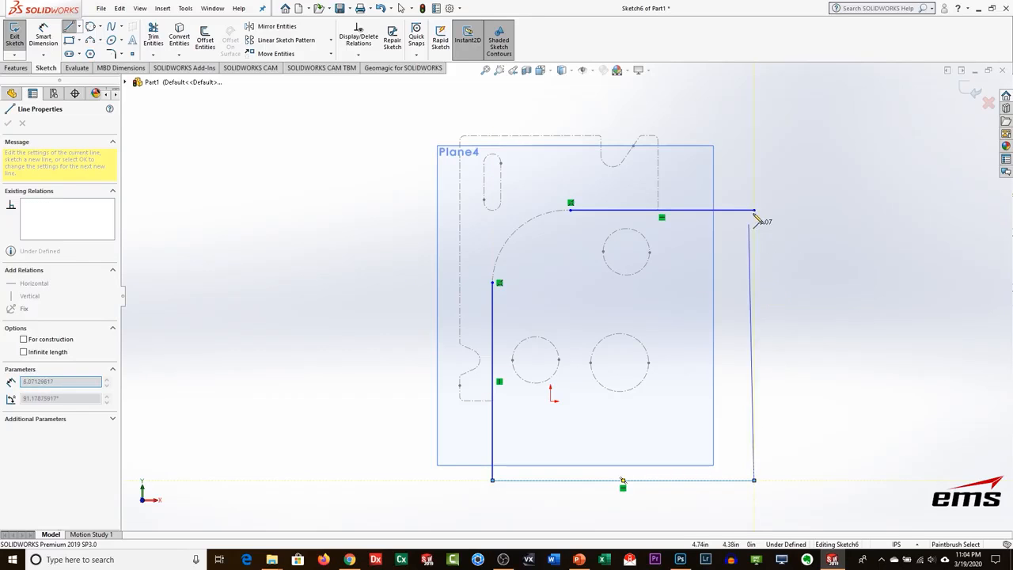
left_click(754, 211)
left_click(7, 123)
left_click(110, 53)
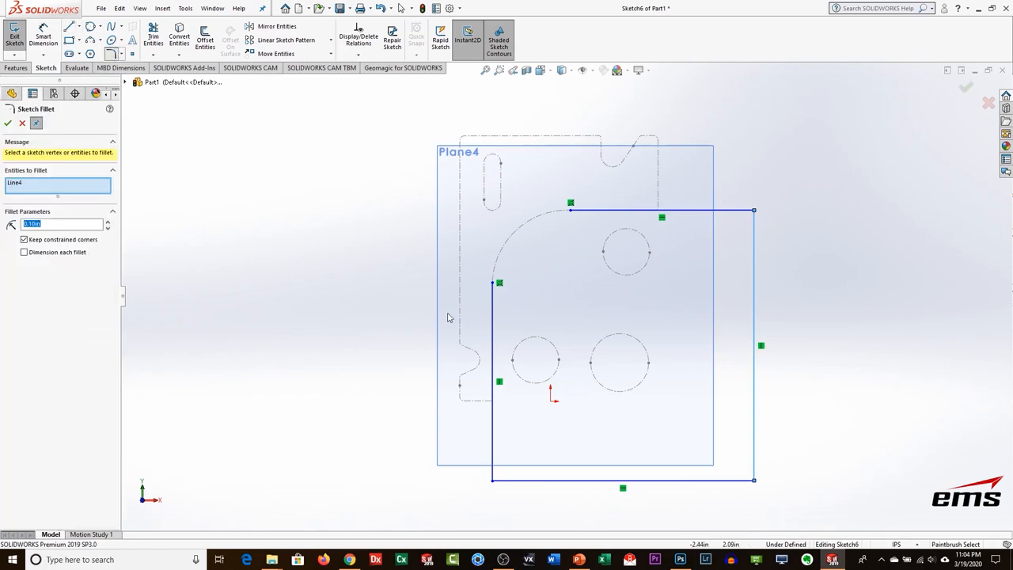
left_click(493, 298)
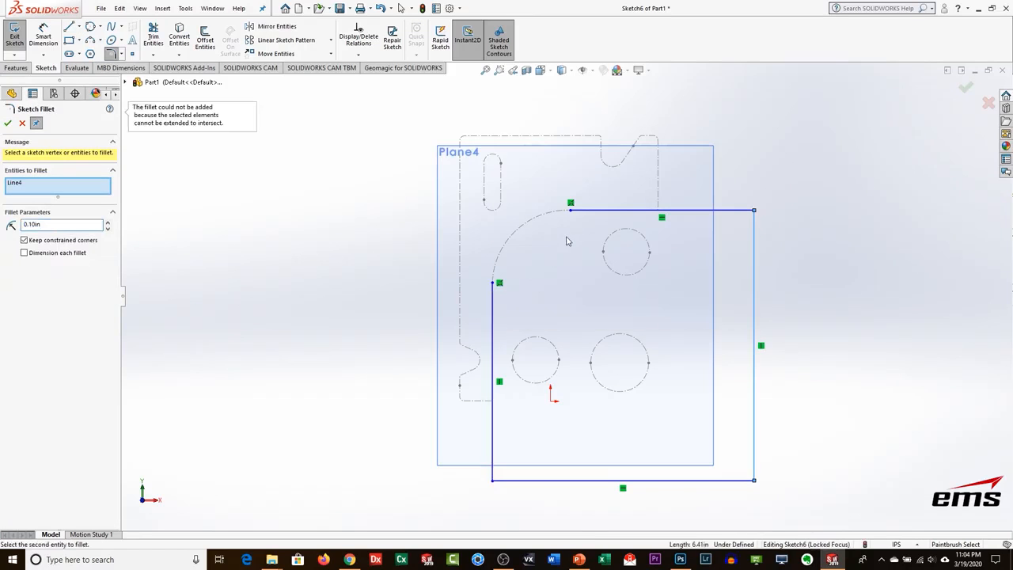
left_click(578, 212)
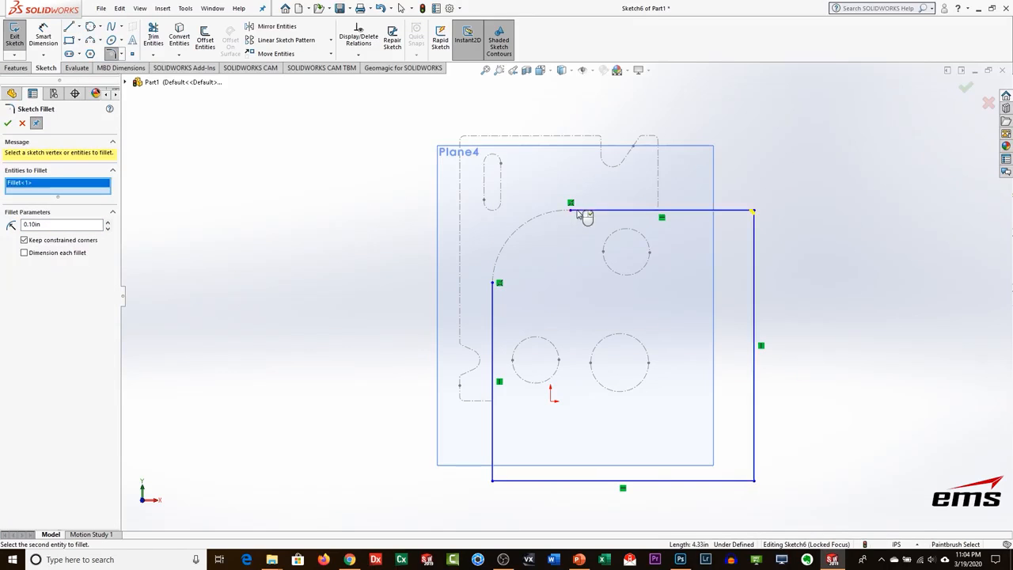
left_click(493, 297)
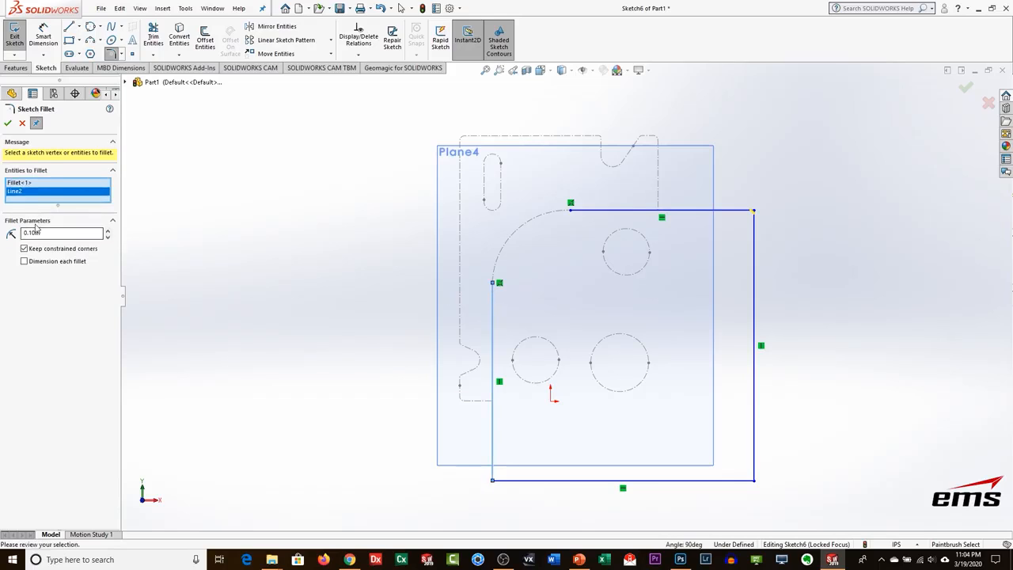
left_click(22, 124)
Close the profile's open corner over the pocket arc with a 1.75 in sketch fillet and exit the sketch.
left_click(112, 54)
left_click(494, 301)
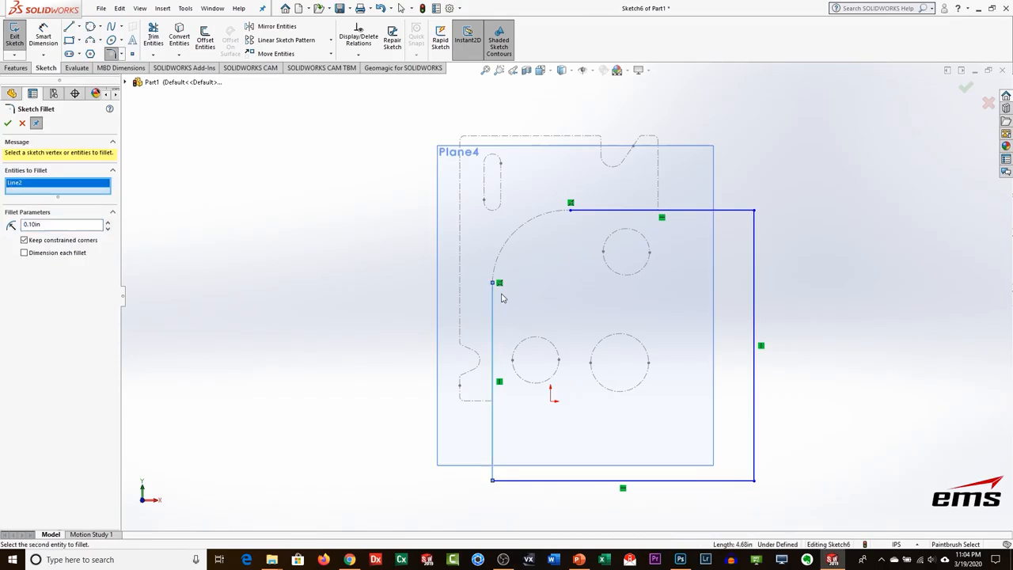
left_click(579, 212)
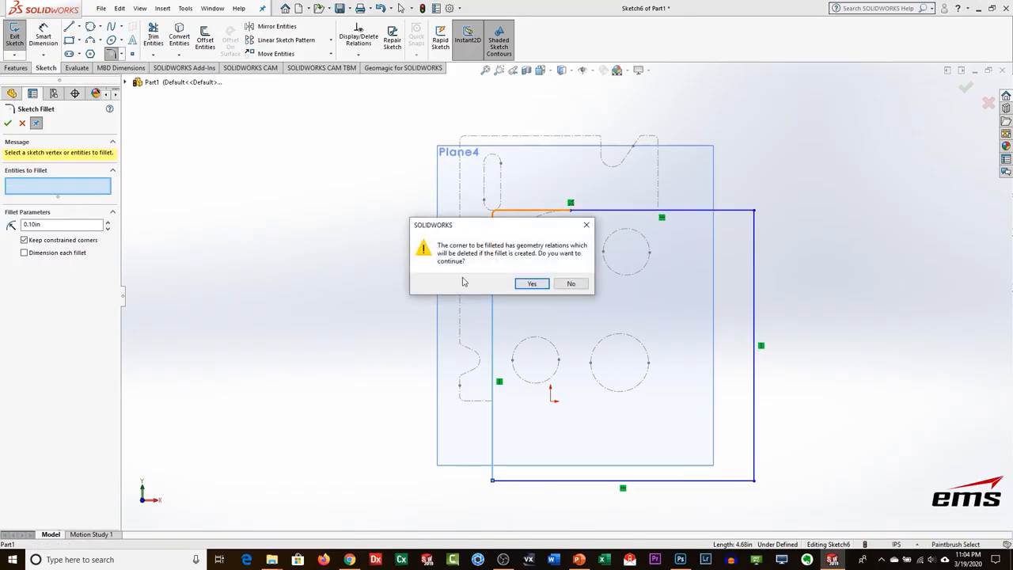
left_click(530, 284)
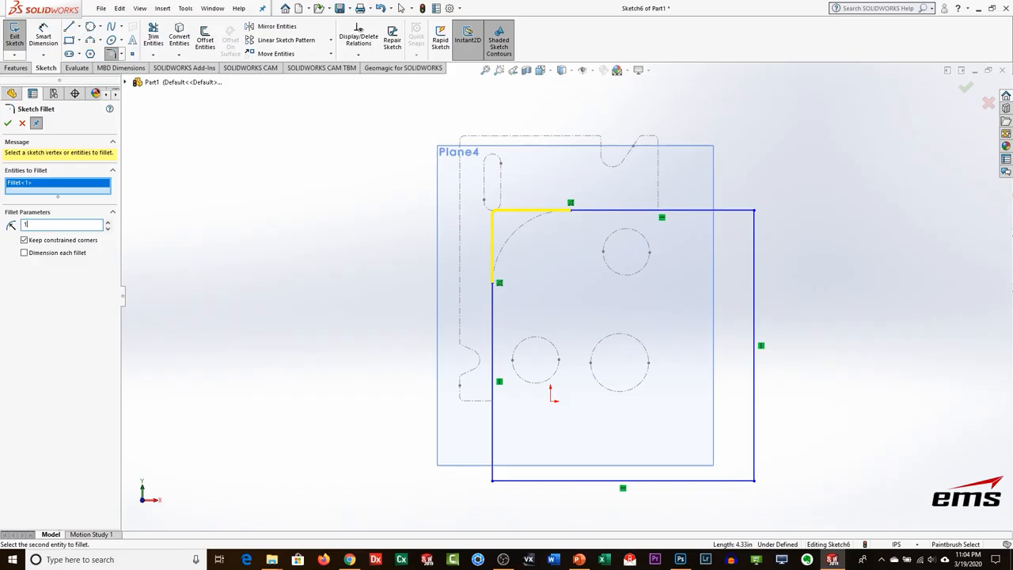
key("Return")
left_click(8, 124)
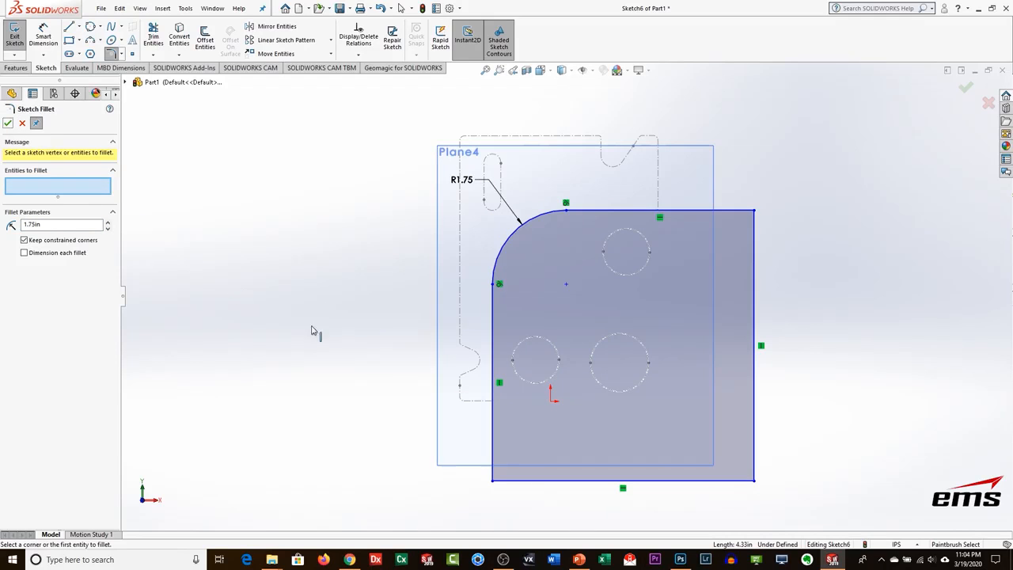
mouse_move(551, 424)
middle_mouse_down()
mouse_move(515, 208)
mouse_move(489, 252)
middle_mouse_up()
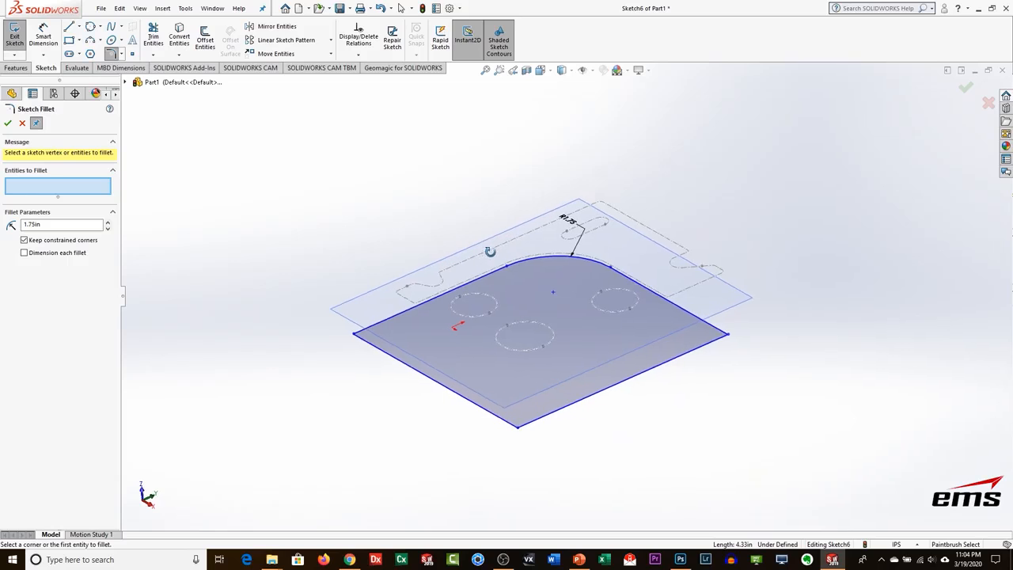
left_click(8, 123)
left_click(14, 35)
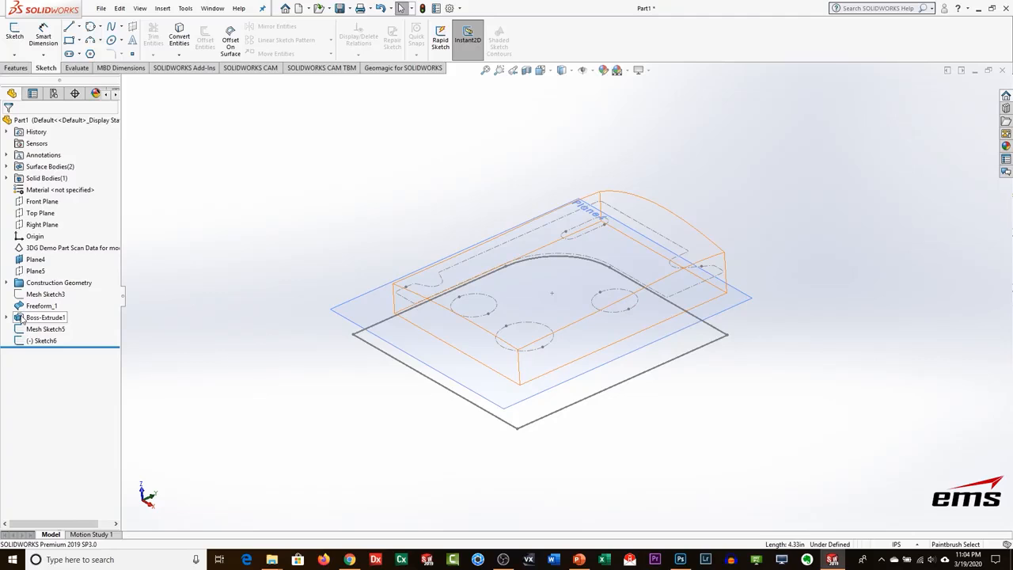
Show the extruded solid body again and bring up the feature commands.
left_click(41, 317)
left_click(30, 299)
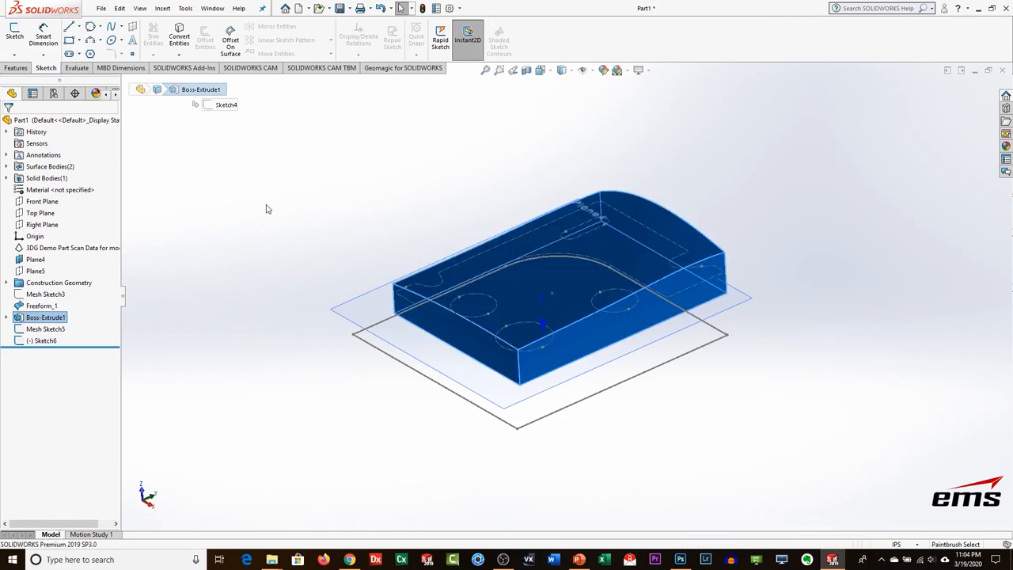
middle_click_drag(338, 203, 350, 192)
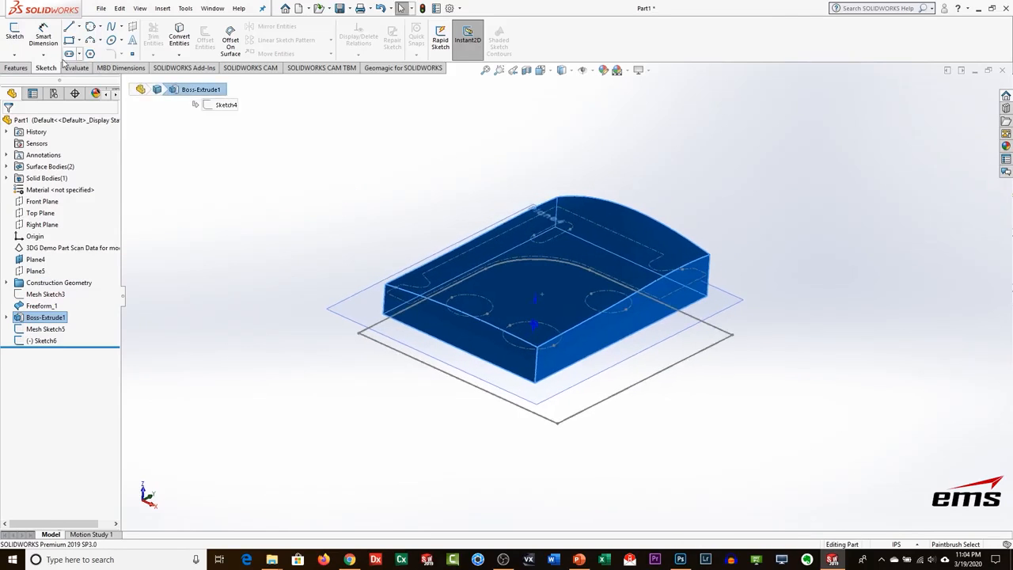
left_click(16, 69)
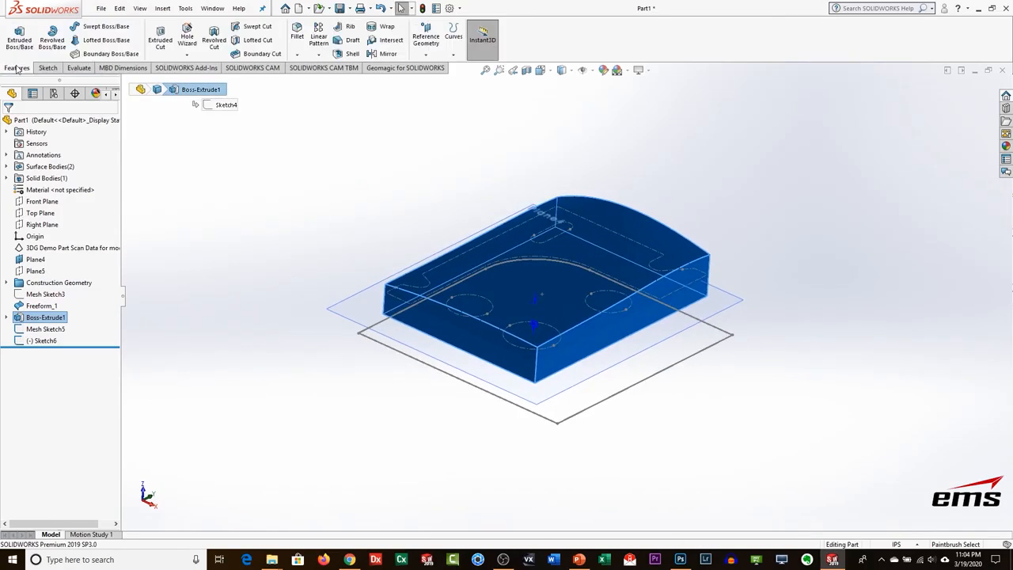
Cut-extrude the rounded pocket sketch upward through the block with a blind depth of about 2.10 in.
left_click(161, 36)
left_click(383, 350)
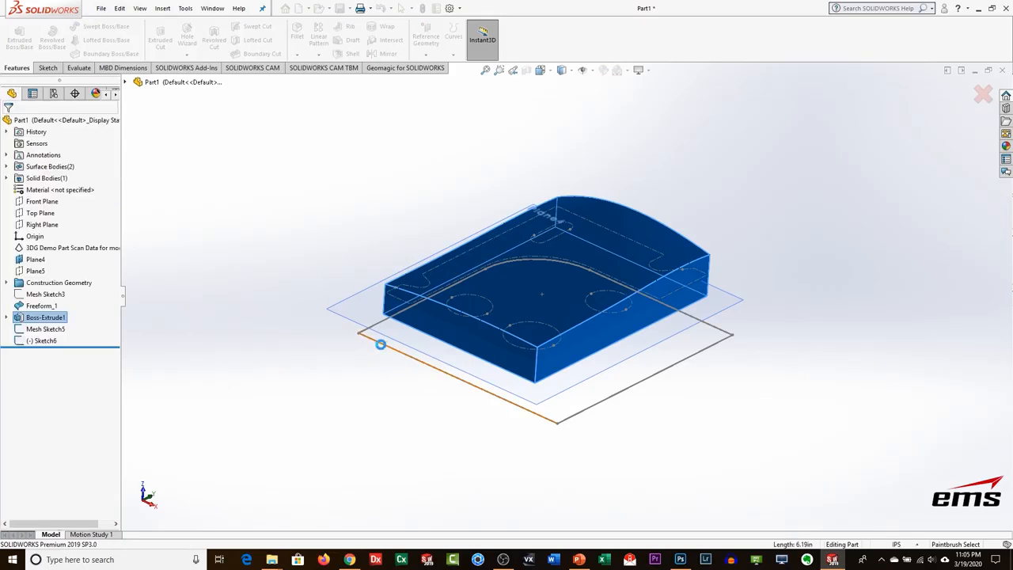
left_click_drag(544, 348, 530, 263)
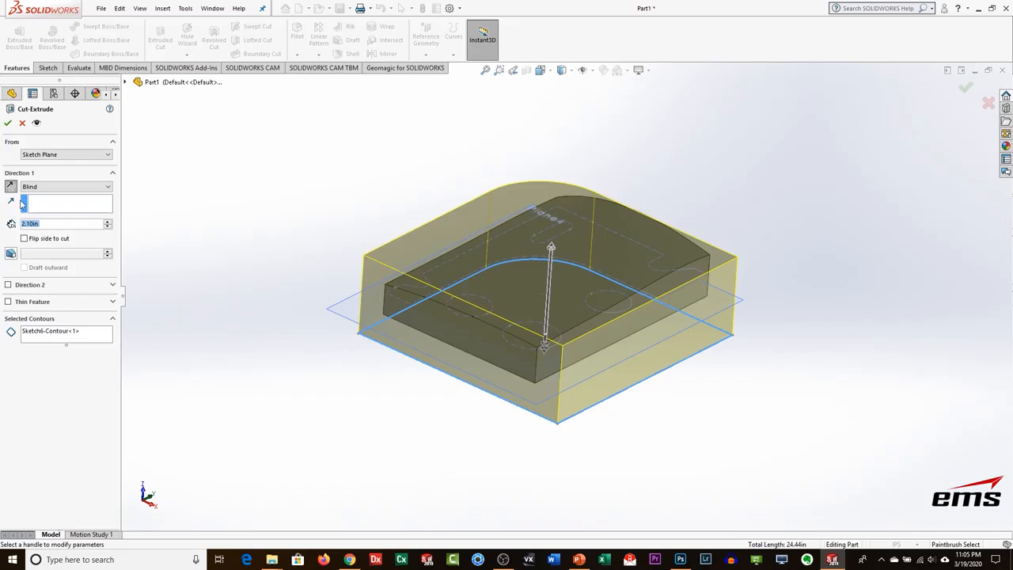
left_click(8, 123)
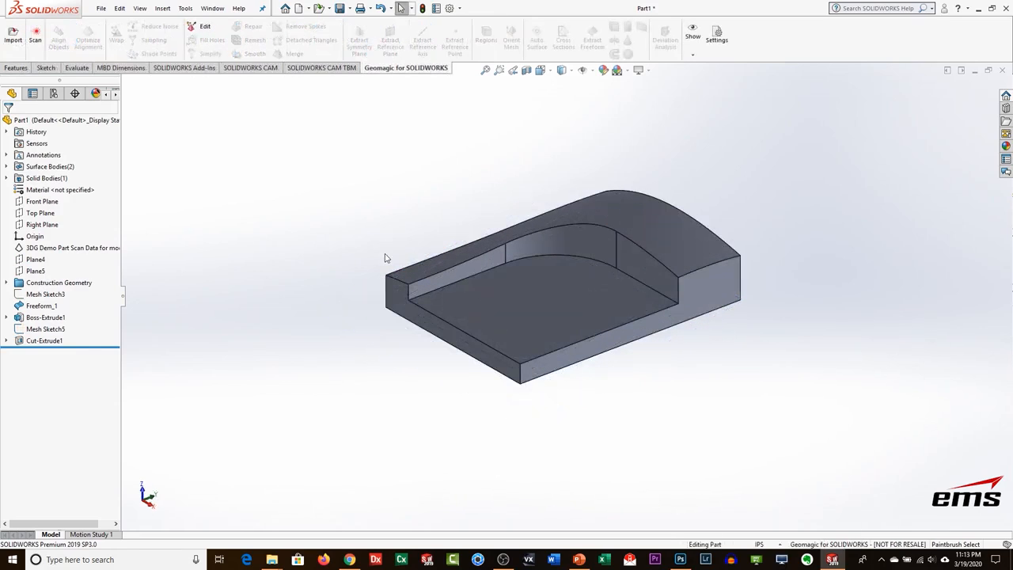
Show the 3DG Demo Part Scan Data mesh over the solid model.
left_click(23, 248)
left_click(28, 232)
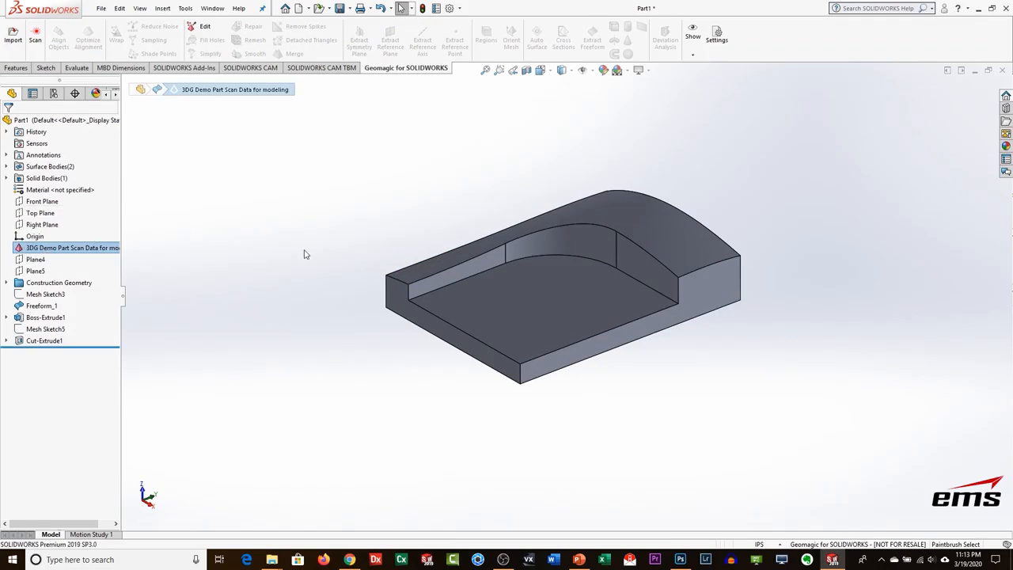
middle_click_drag(580, 364, 582, 379)
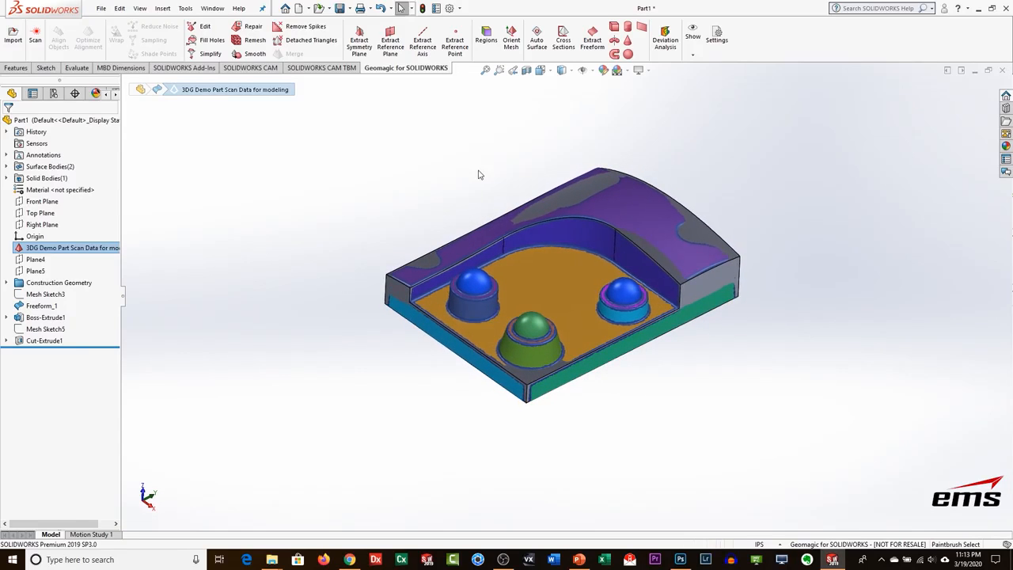
Extract a cone as a new solid body from the side wall of the left boss in the scan mesh.
left_click(628, 42)
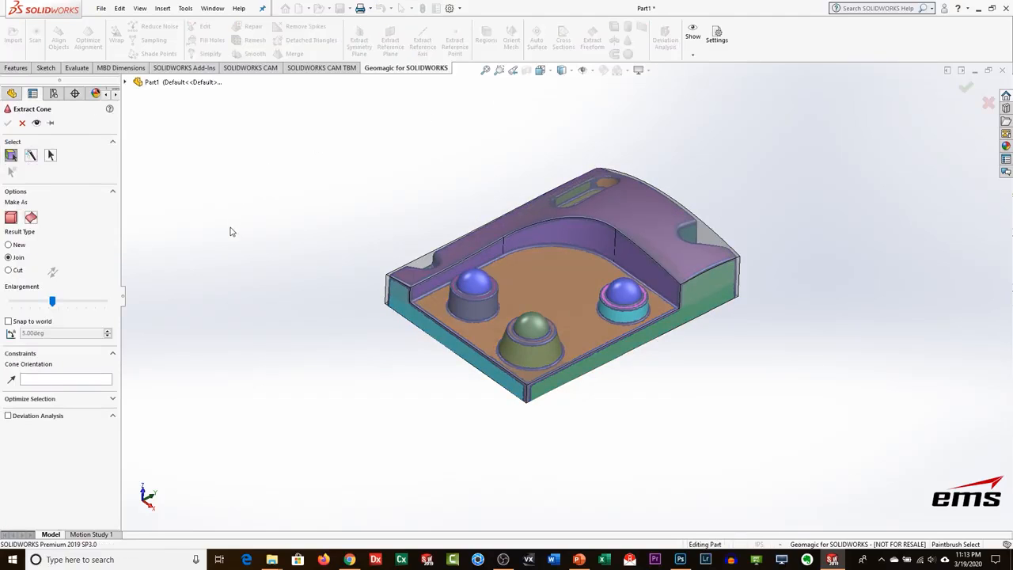
left_click(473, 312)
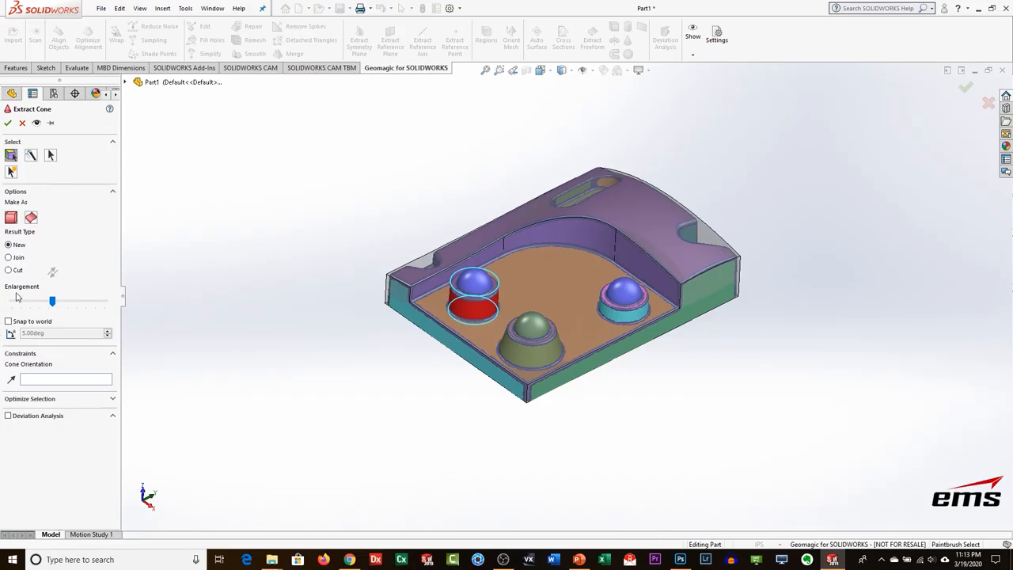
scroll(505, 296, "down", 3)
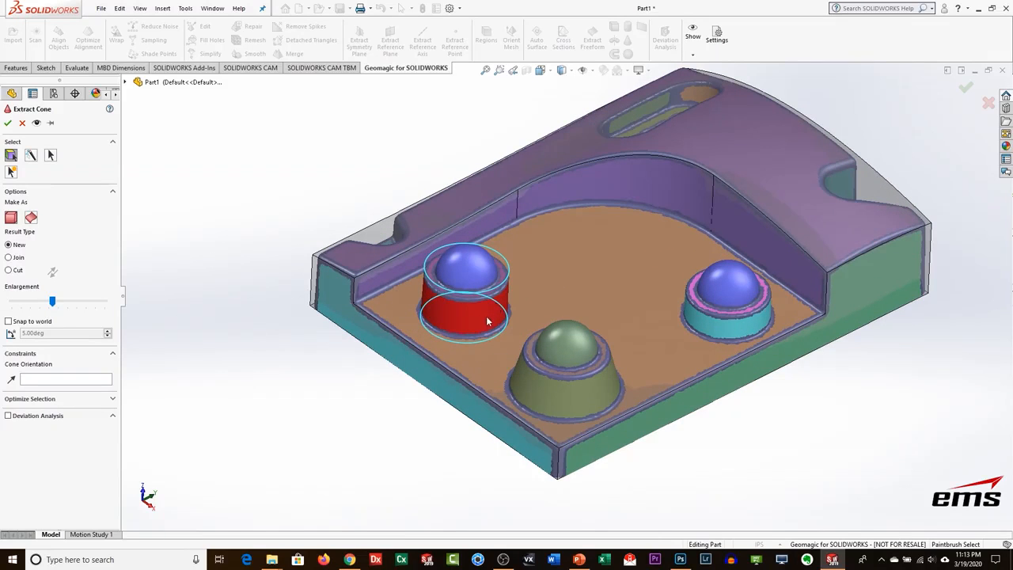
left_click(482, 328)
left_click(450, 314)
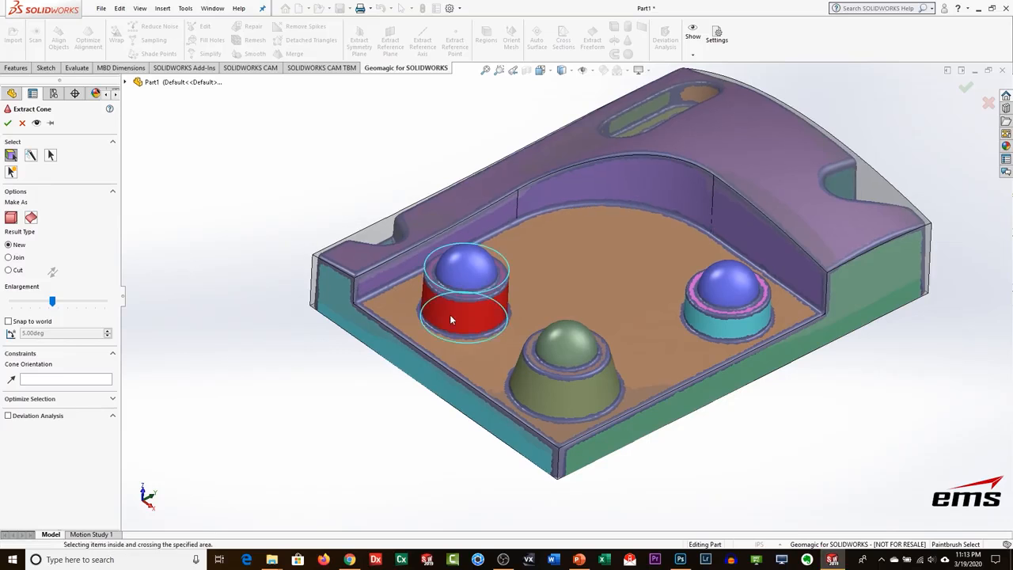
mouse_move(490, 347)
middle_mouse_down()
mouse_move(488, 197)
mouse_move(490, 336)
middle_mouse_up()
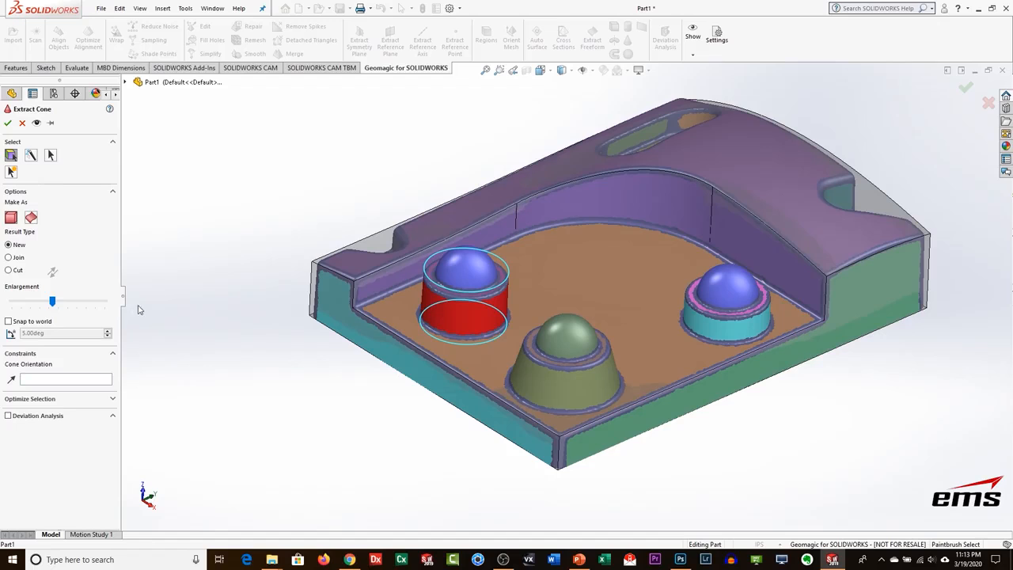
left_click(8, 124)
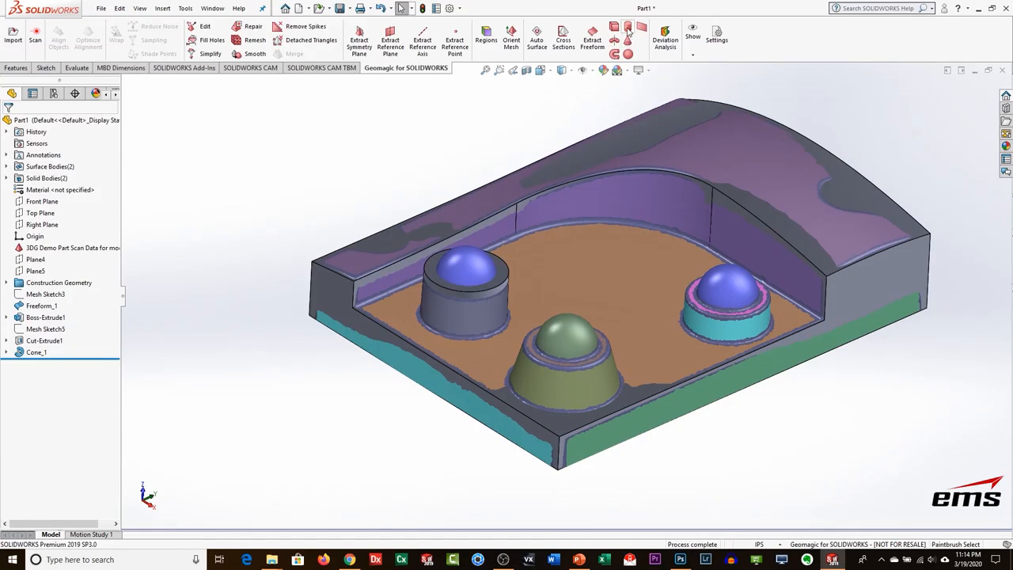
Extract cones as new solid bodies from the side walls of the front tapered boss and the right boss.
left_click(628, 28)
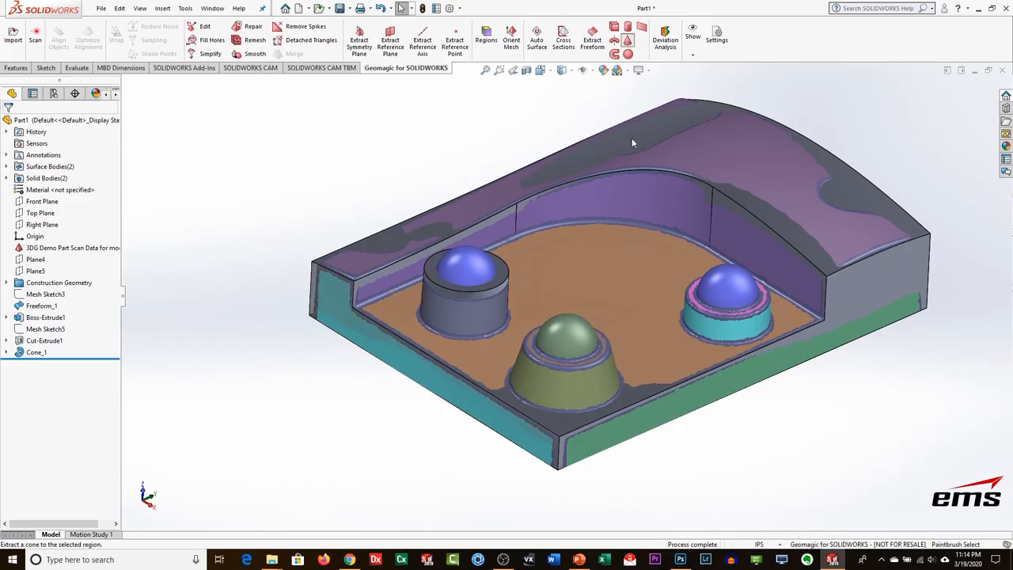
left_click(573, 386)
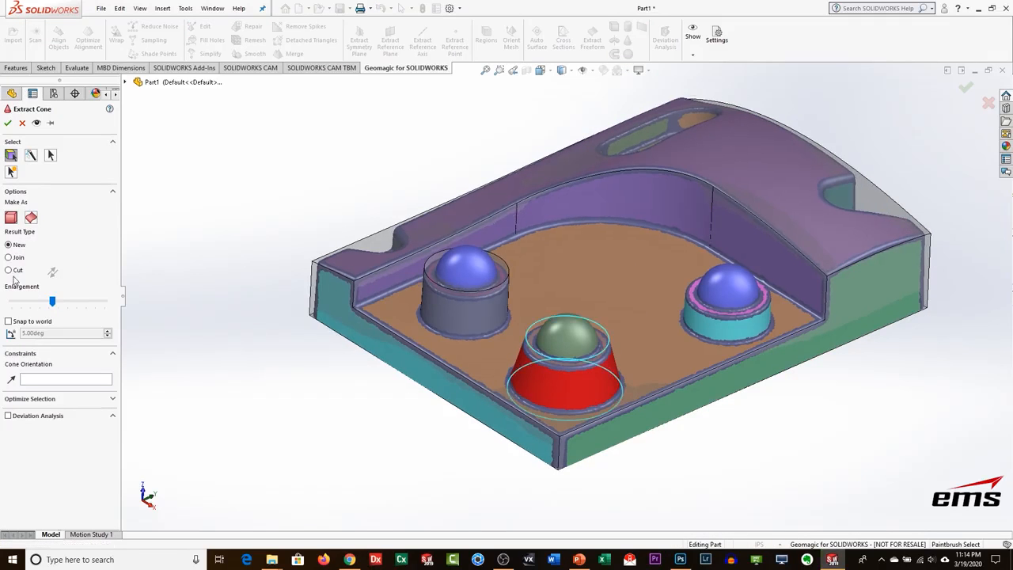
left_click(8, 124)
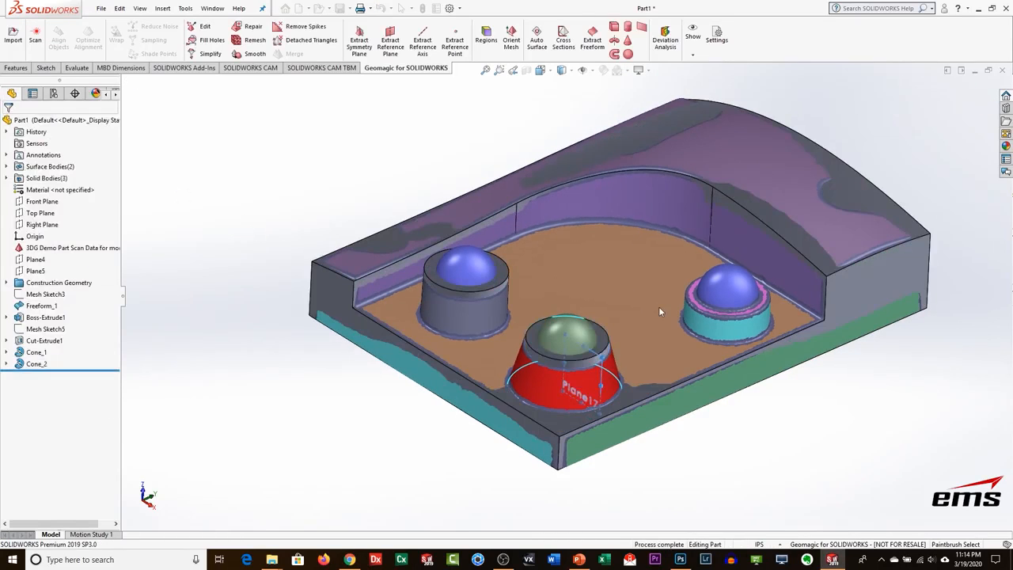
left_click(628, 41)
left_click(734, 328)
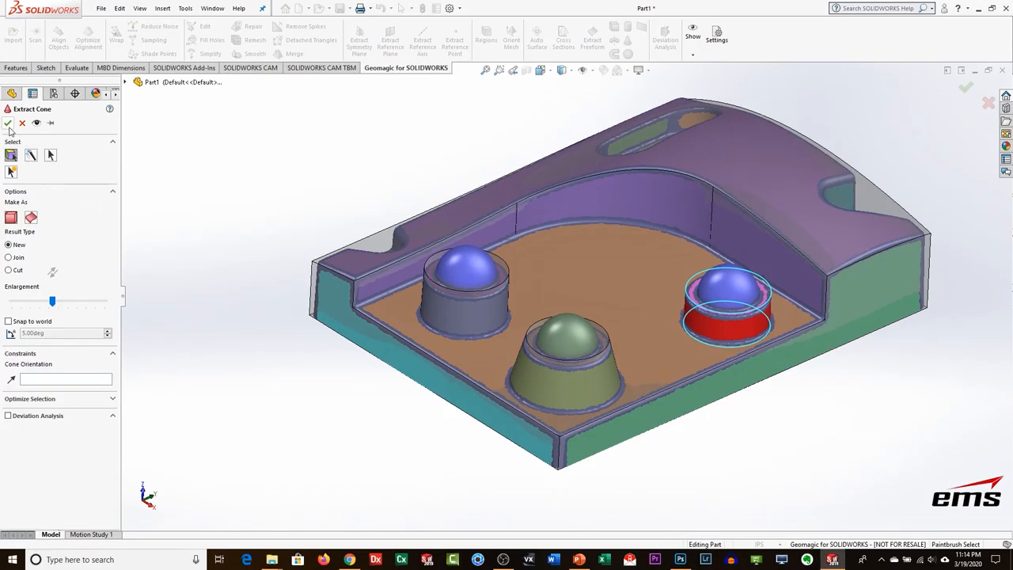
left_click(8, 123)
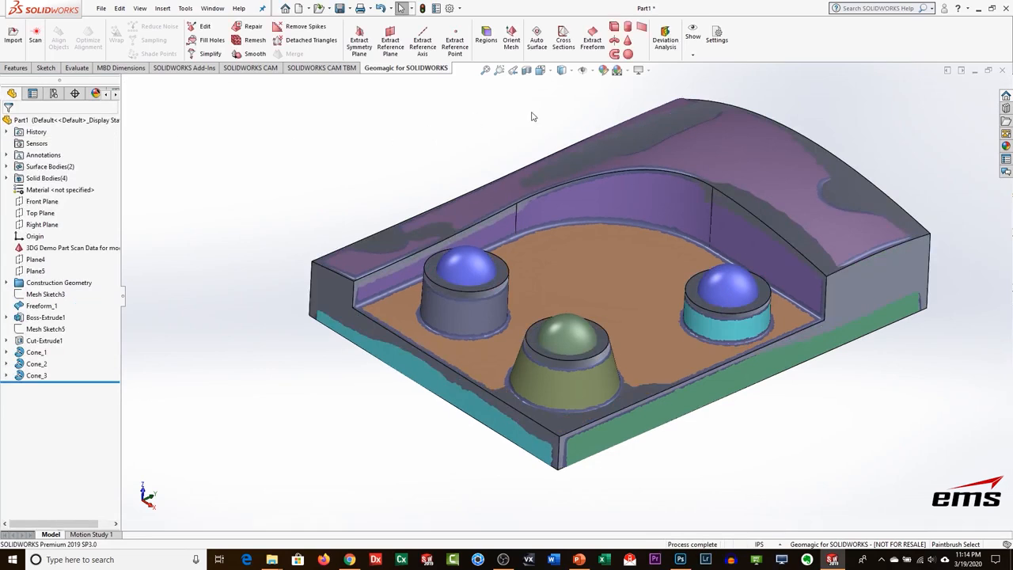
Extract spheres as new solid bodies from the domes on top of the left, front and right bosses.
left_click(628, 54)
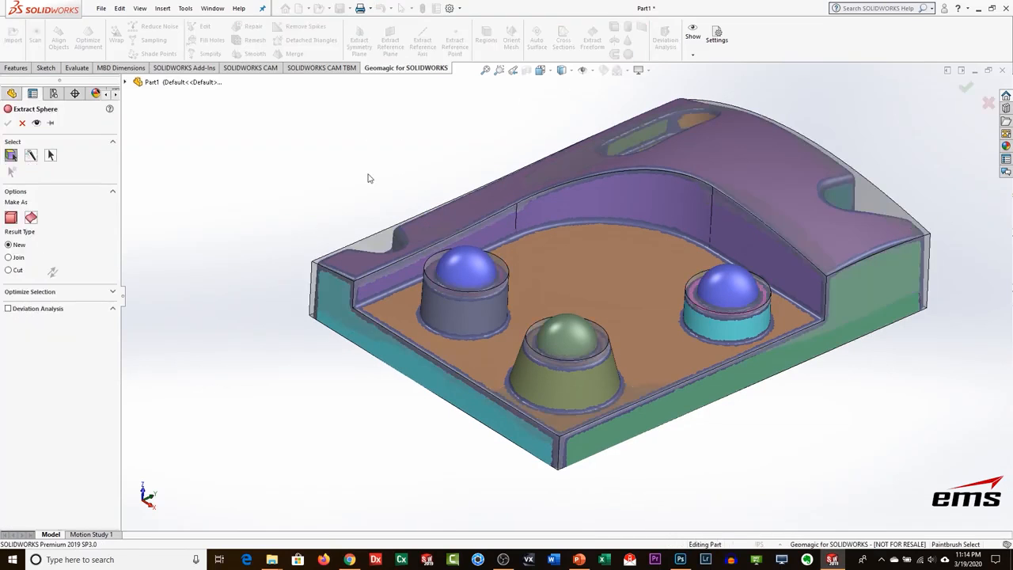
left_click(454, 270)
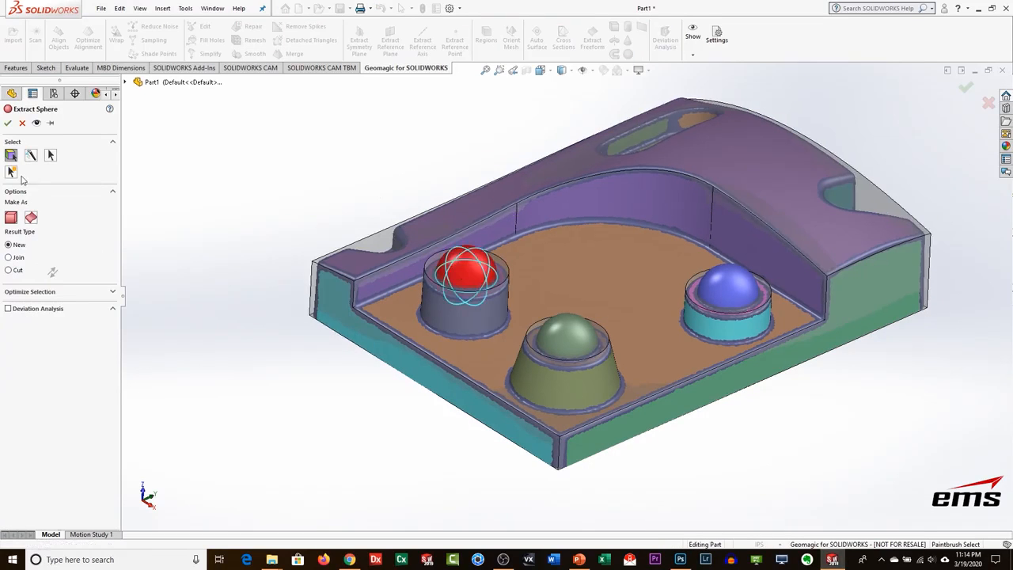
left_click(8, 123)
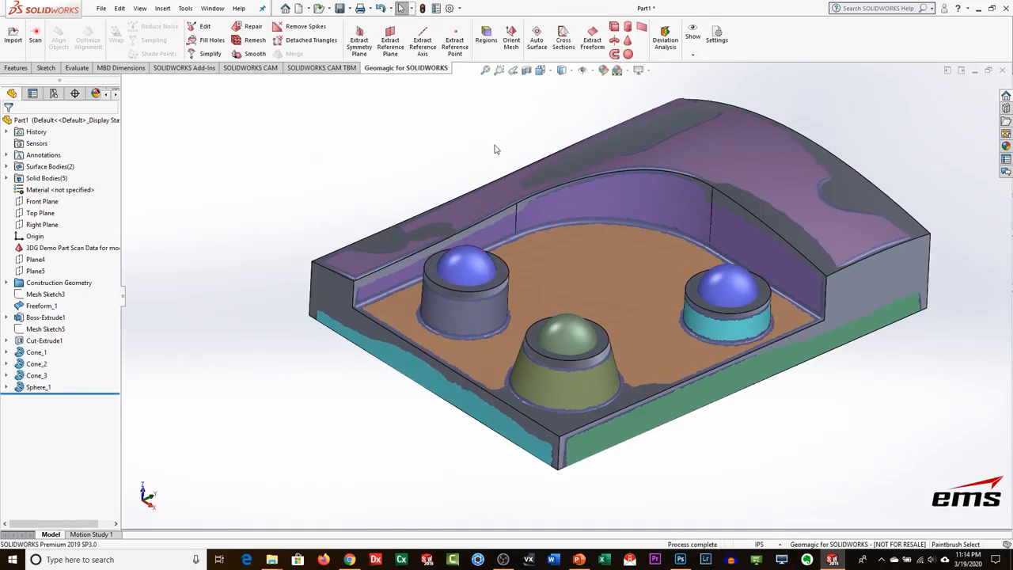
left_click(628, 54)
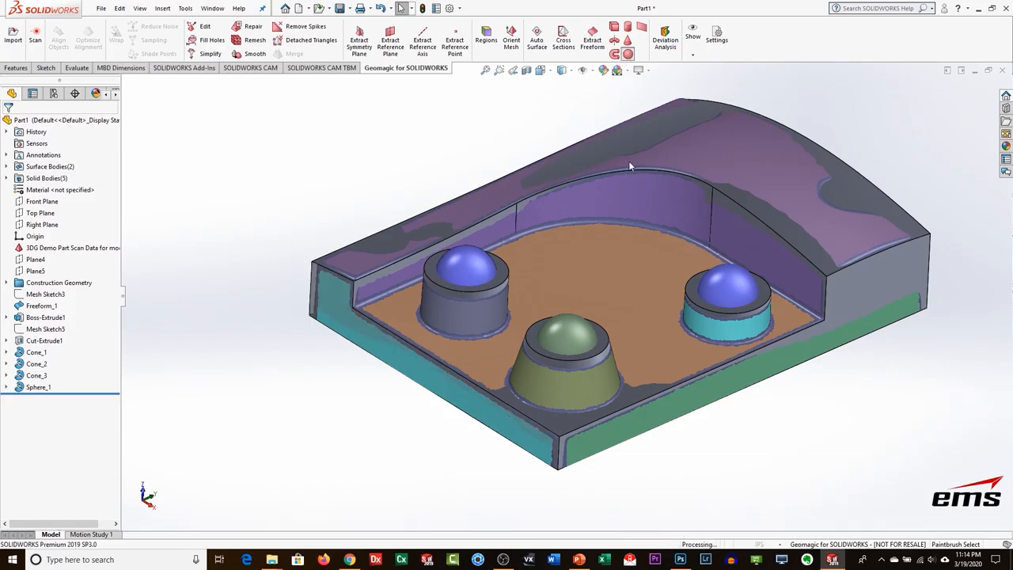
left_click(569, 339)
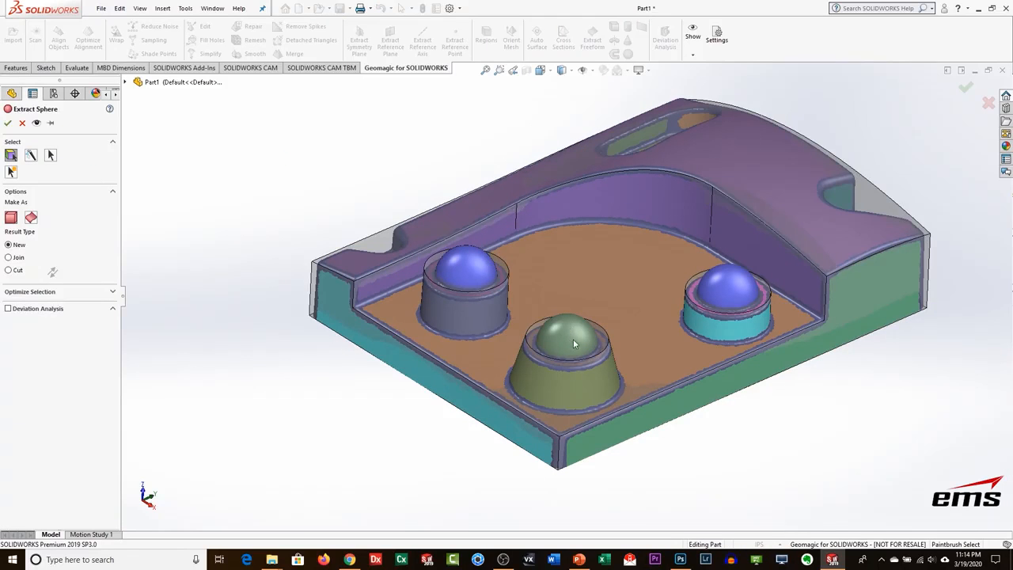
left_click(8, 123)
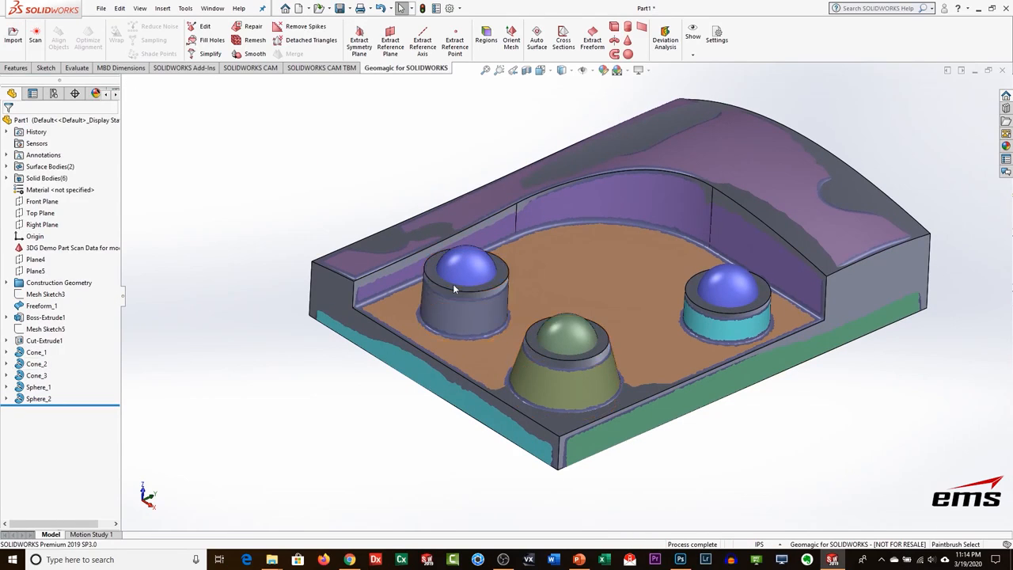
left_click(627, 54)
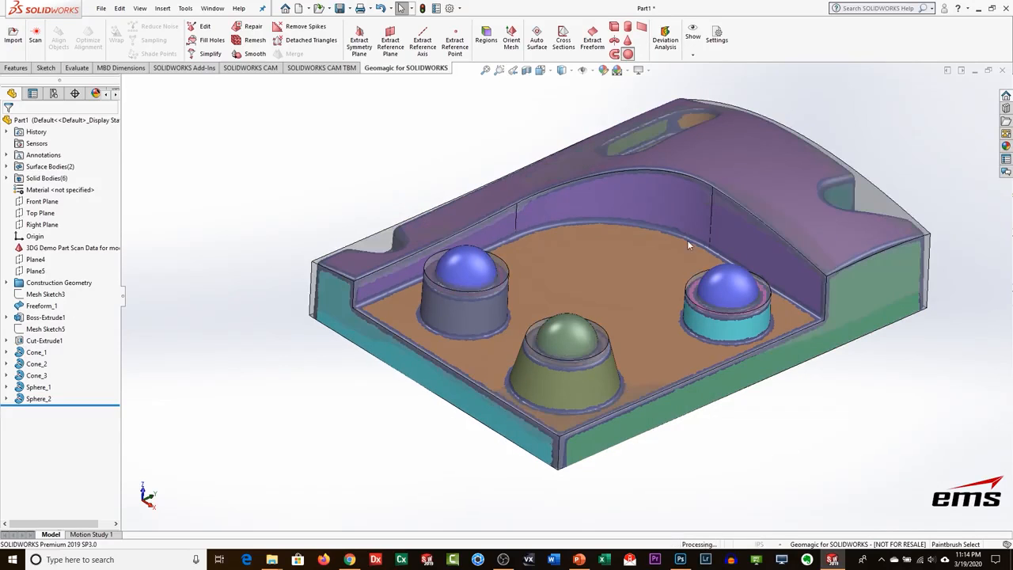
left_click(729, 282)
left_click(8, 123)
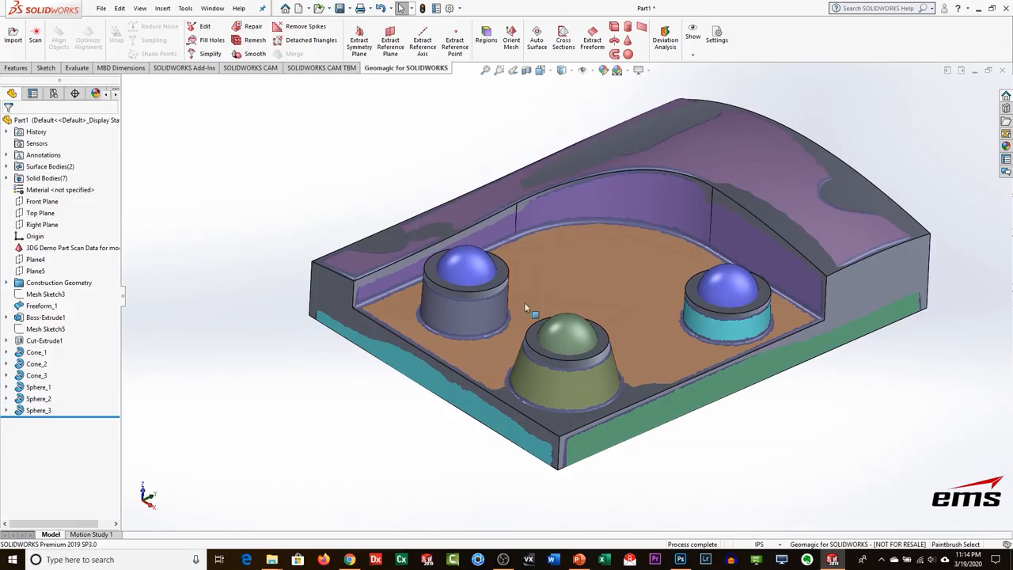
Hide the scan mesh to inspect the extracted cone and sphere bodies, and show the mesh again.
scroll(567, 289, "up", 2)
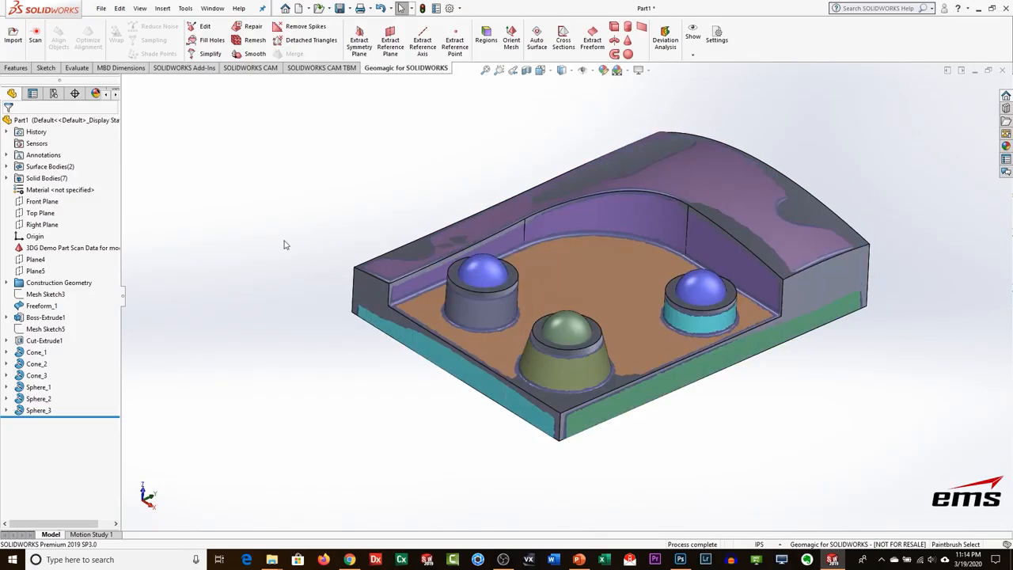
left_click(36, 247)
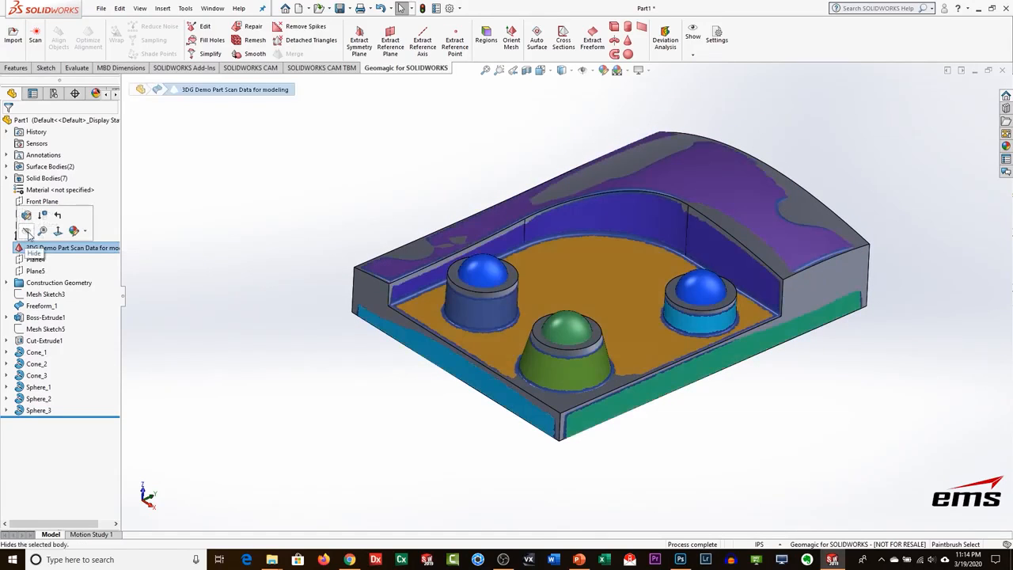
left_click(29, 236)
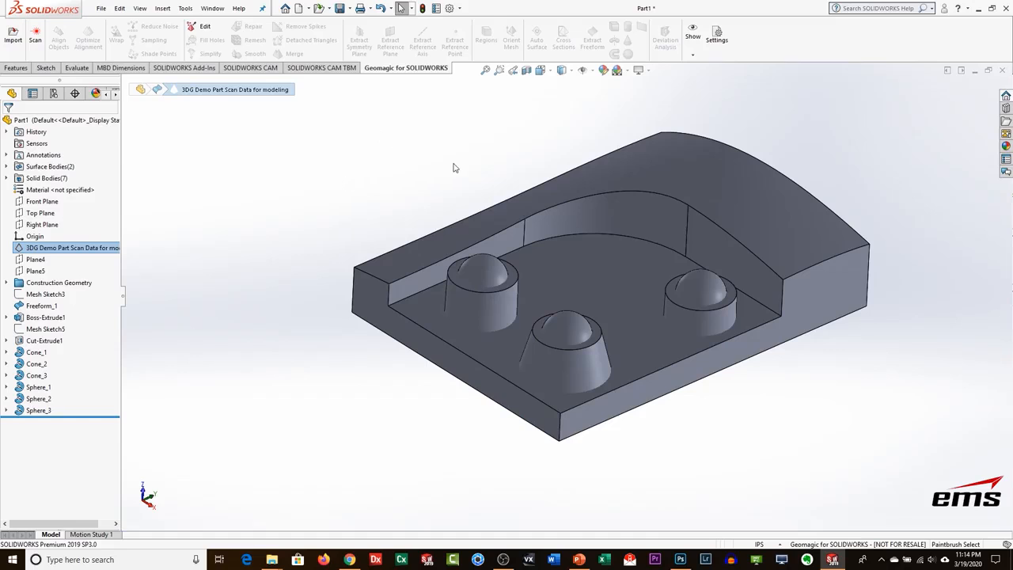
mouse_move(453, 151)
middle_mouse_down()
mouse_move(446, 134)
mouse_move(454, 150)
middle_mouse_up()
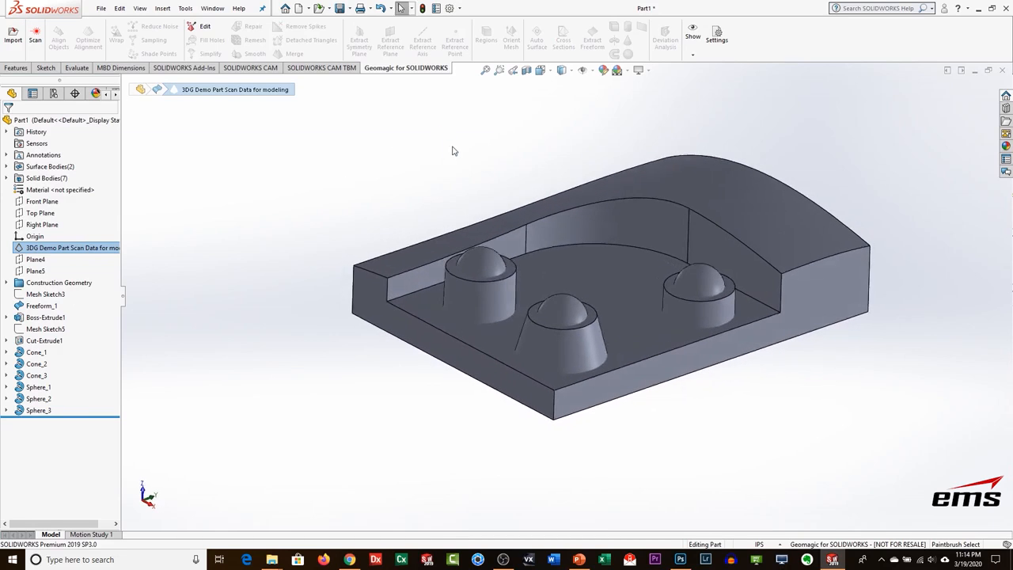
left_click(24, 250)
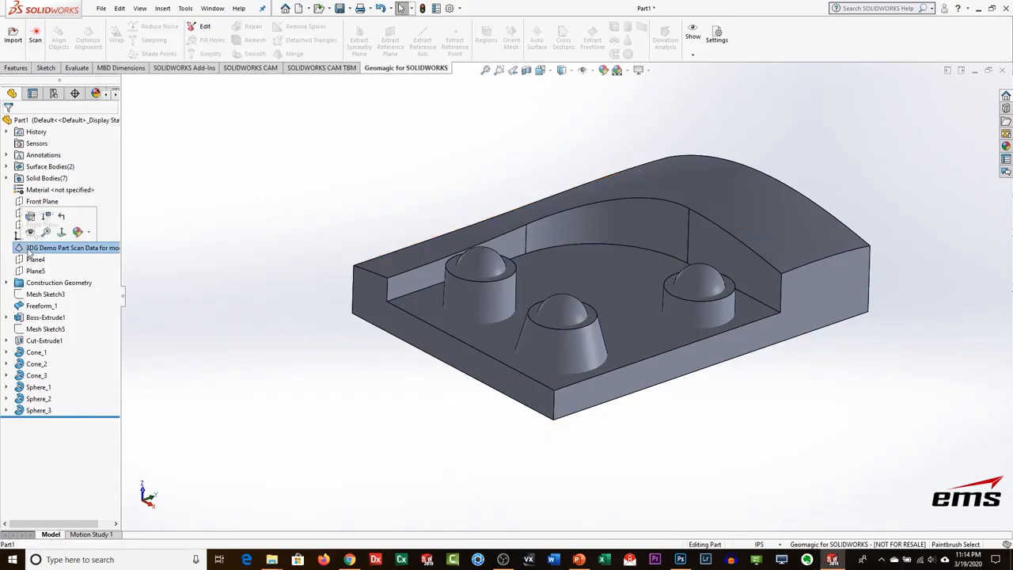
left_click(30, 235)
left_click(288, 189)
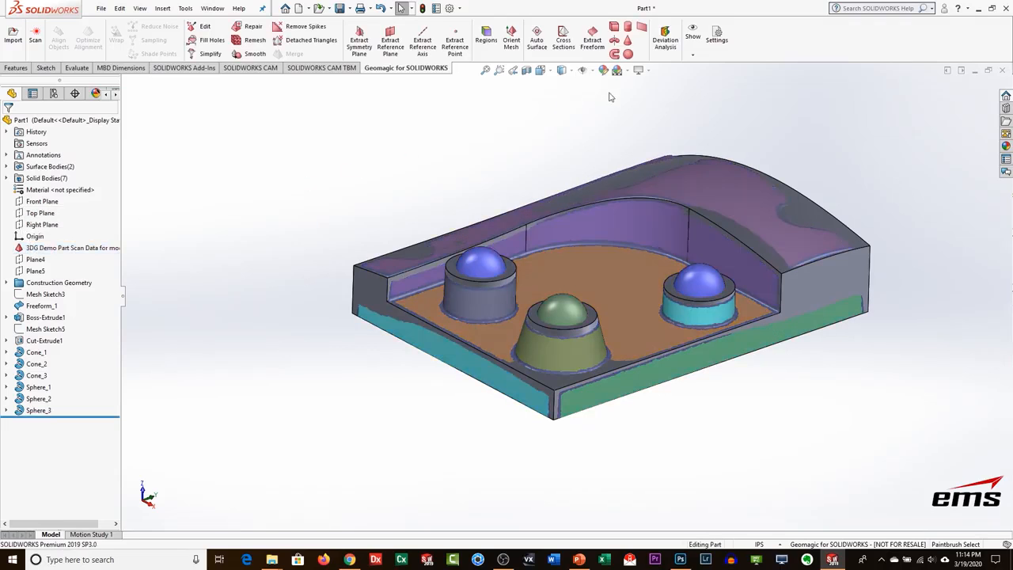
Extract one reference plane from the flat top rings of the left boss and the front tapered boss.
left_click(389, 46)
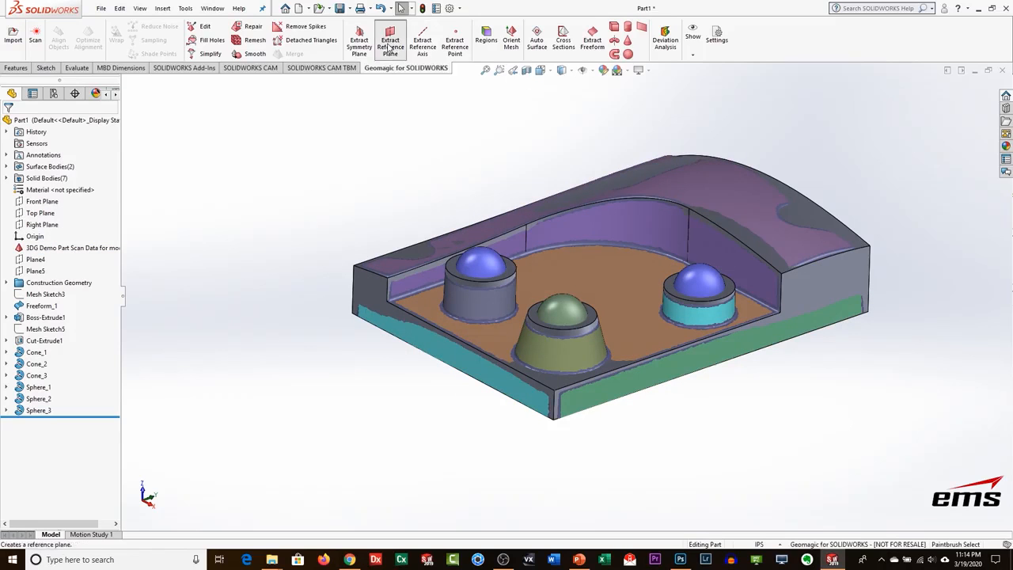
scroll(496, 285, "down", 3)
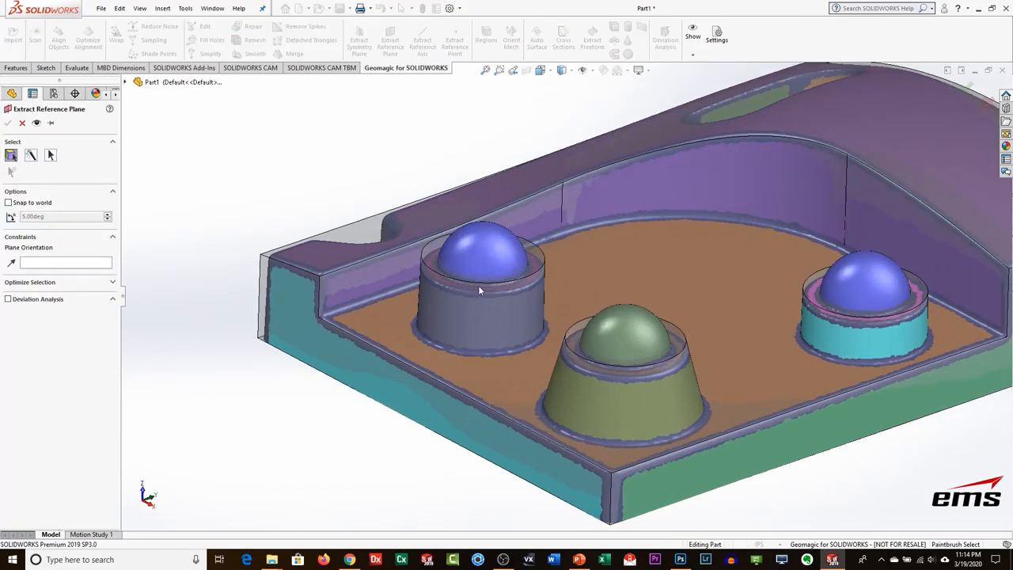
left_click(435, 270)
left_click(573, 338)
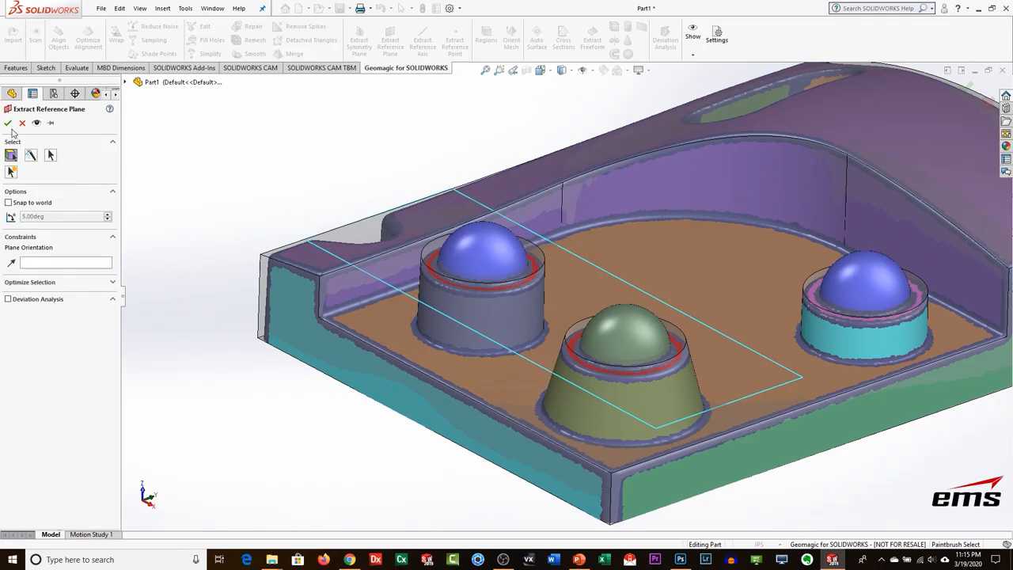
left_click(8, 122)
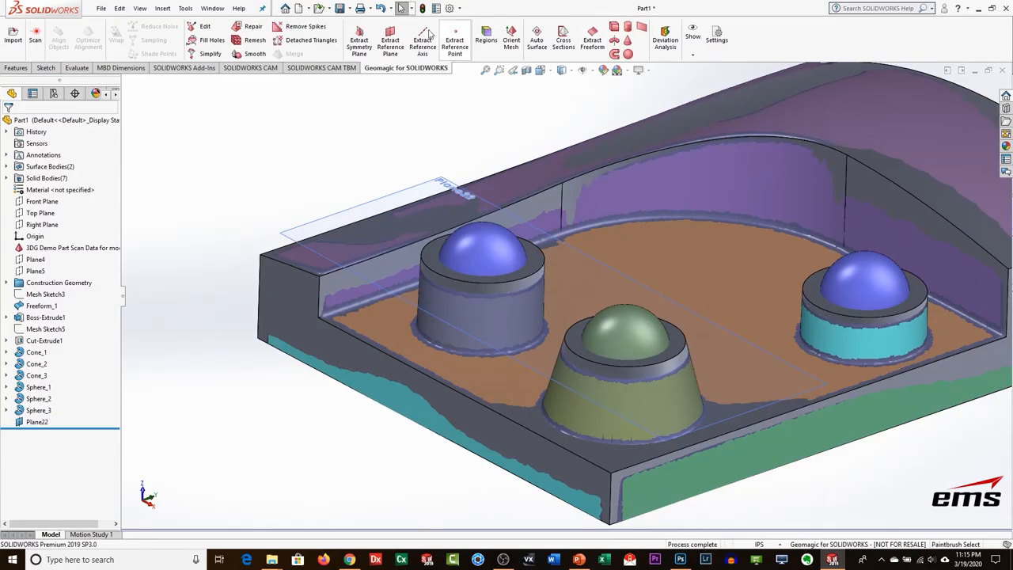
Extract a reference plane from the flat top ring of the right boss.
left_click(390, 39)
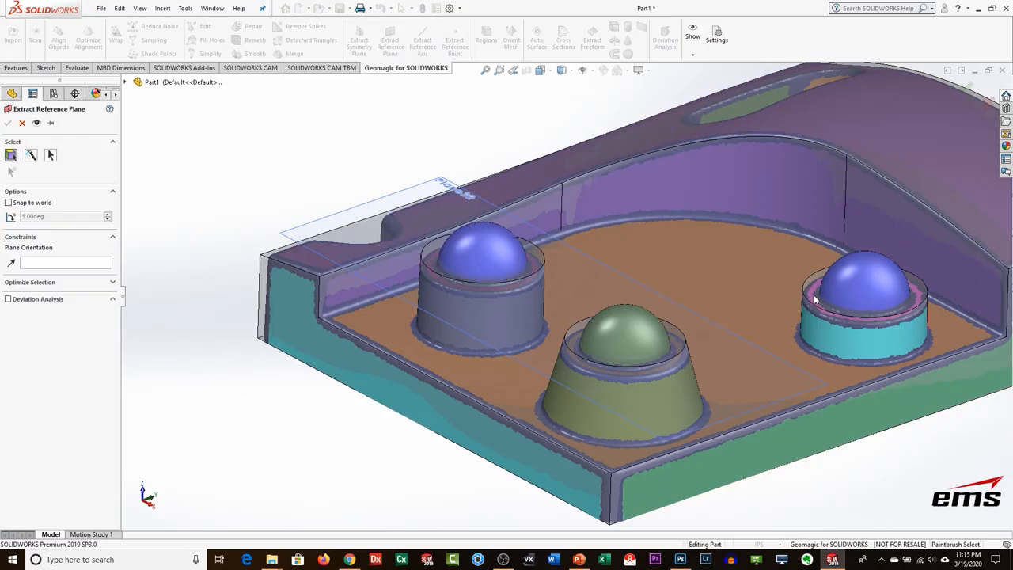
left_click(812, 300)
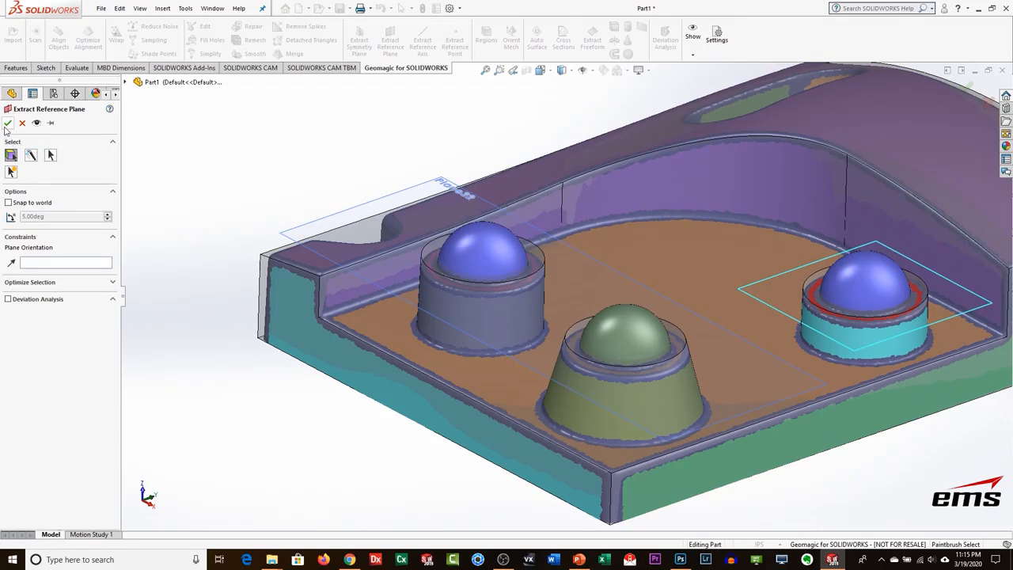
left_click(6, 127)
scroll(608, 296, "down", 3)
scroll(608, 296, "up", 4)
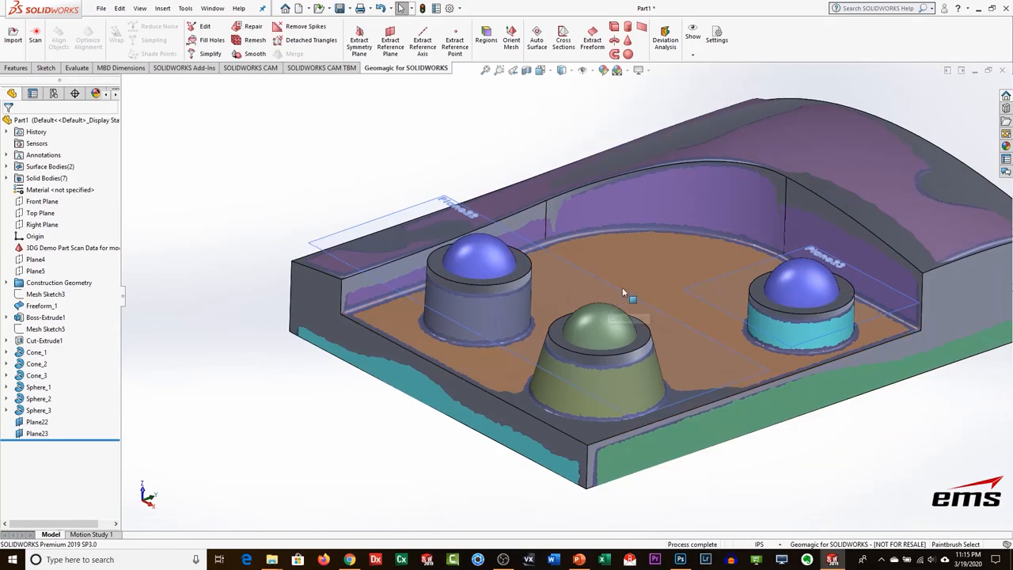
scroll(619, 293, "up", 4)
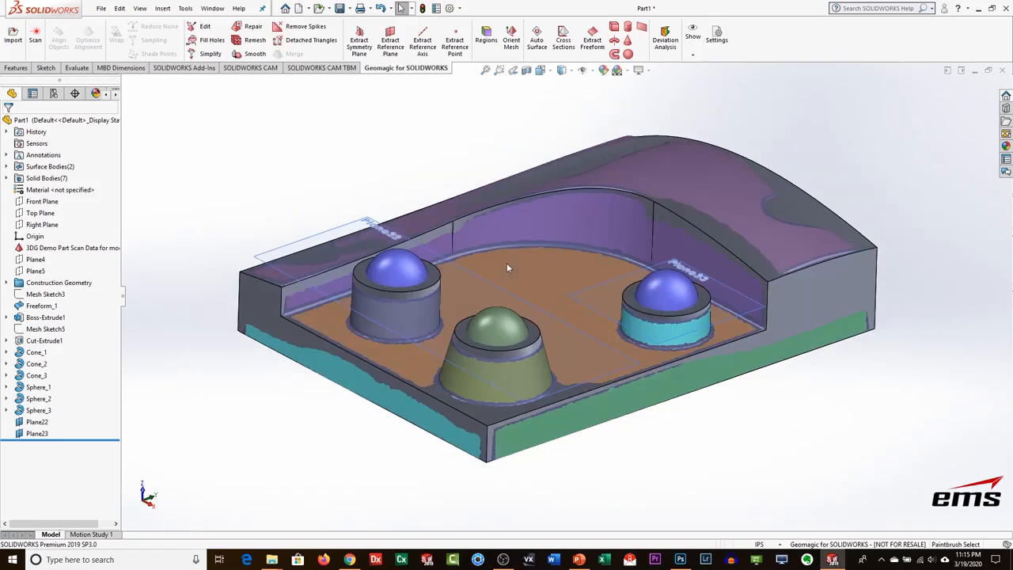
Hide the scan mesh and surface-cut only the left and front cone bodies with Plane22, removing the material above the plane.
left_click(29, 249)
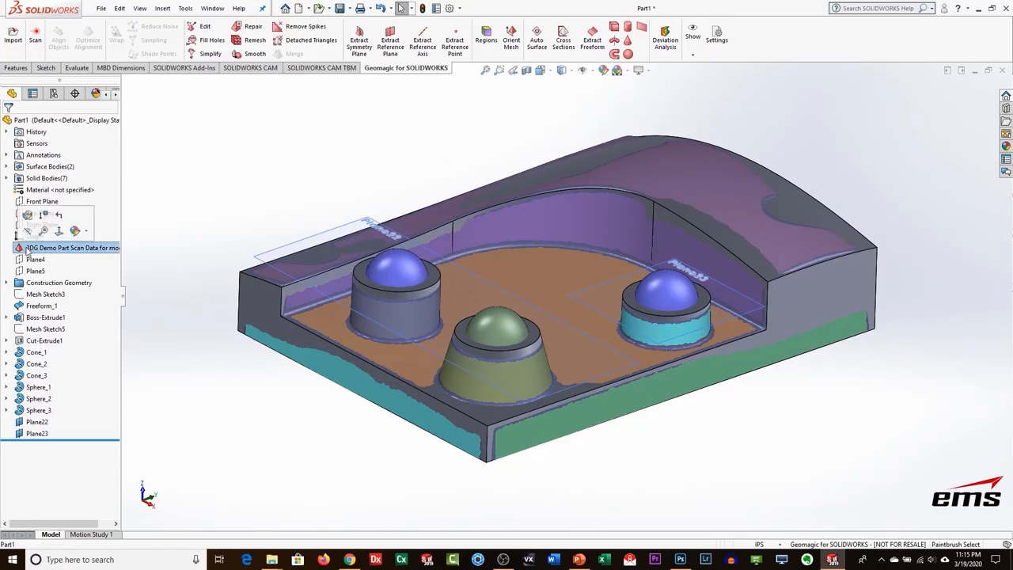
left_click(28, 230)
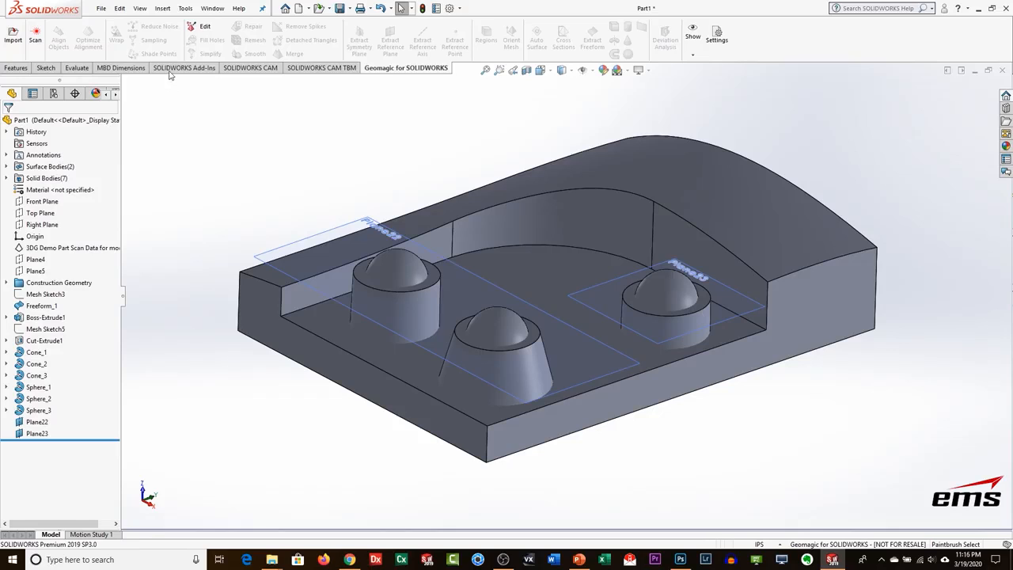
left_click(162, 9)
mouse_move(170, 40)
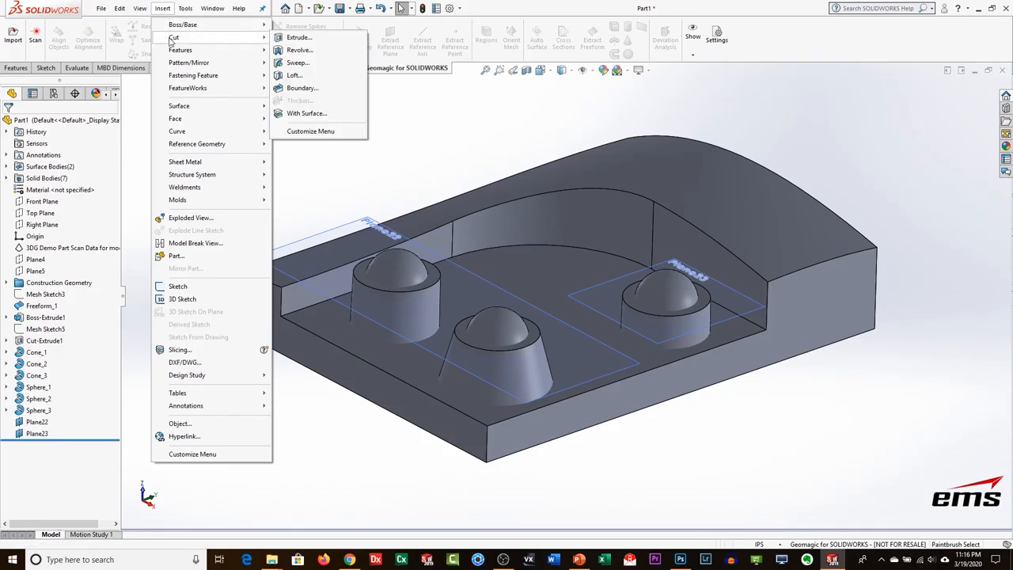
left_click(308, 113)
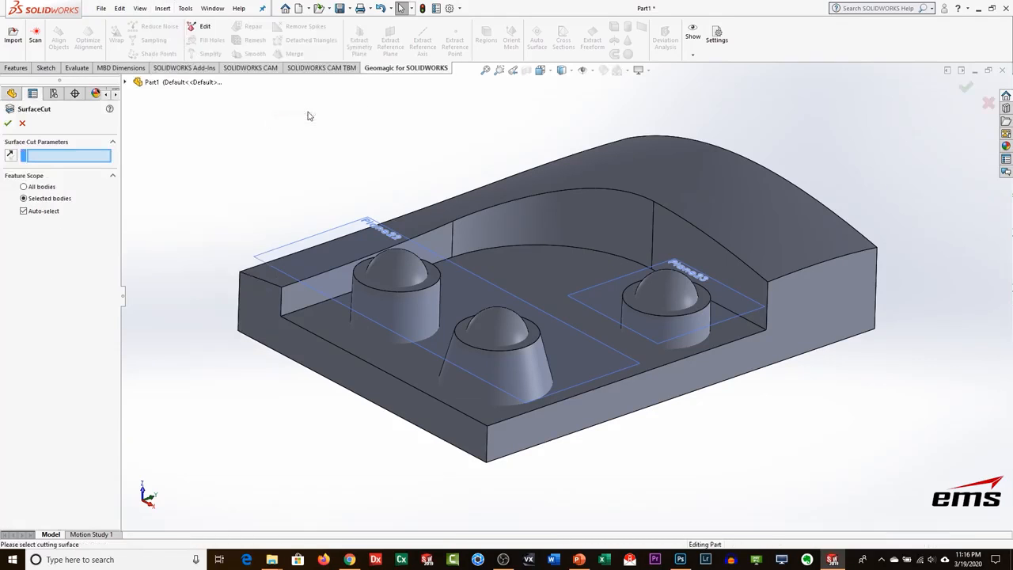
left_click(324, 242)
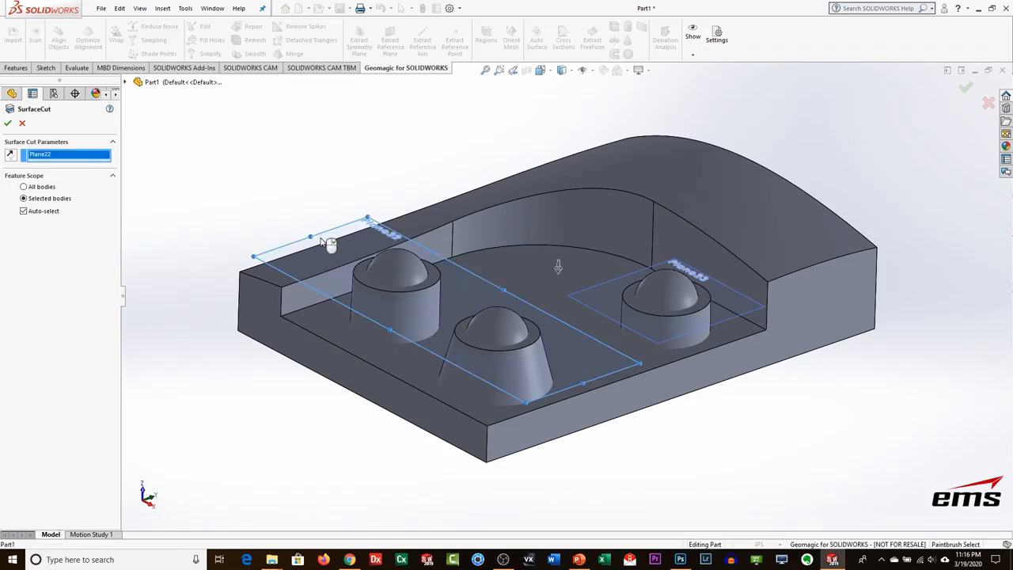
left_click(35, 212)
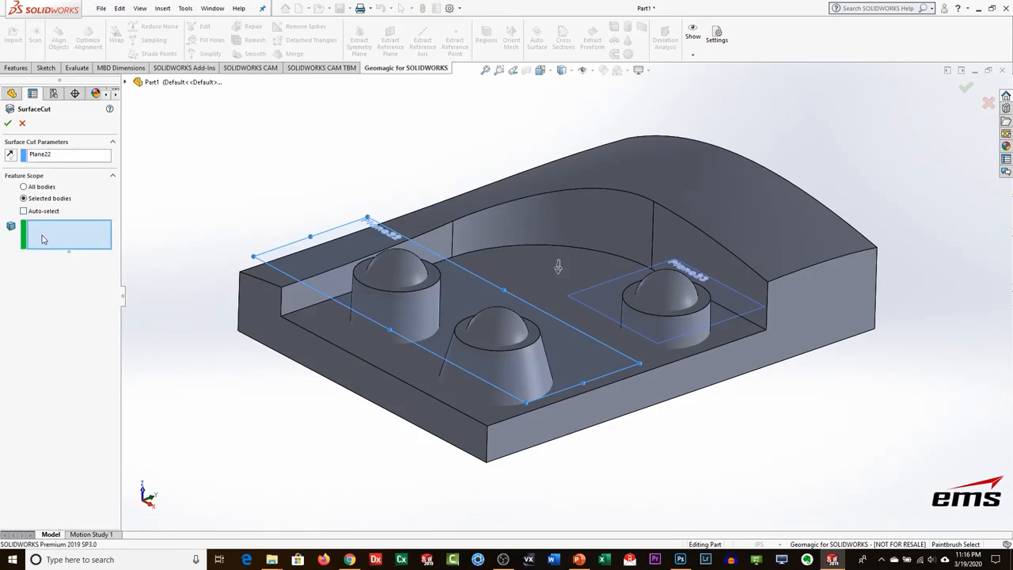
left_click(387, 306)
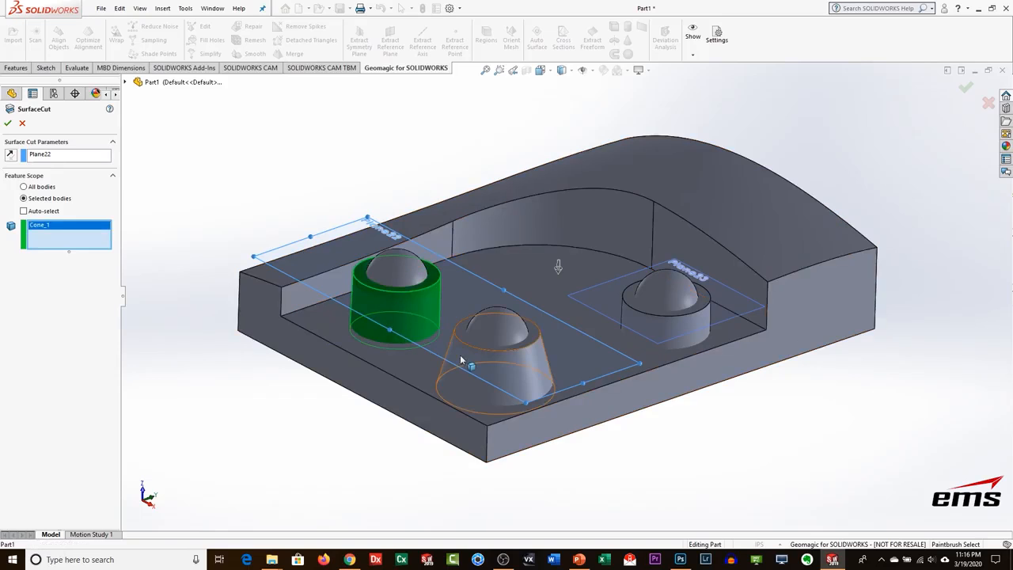
left_click(483, 357)
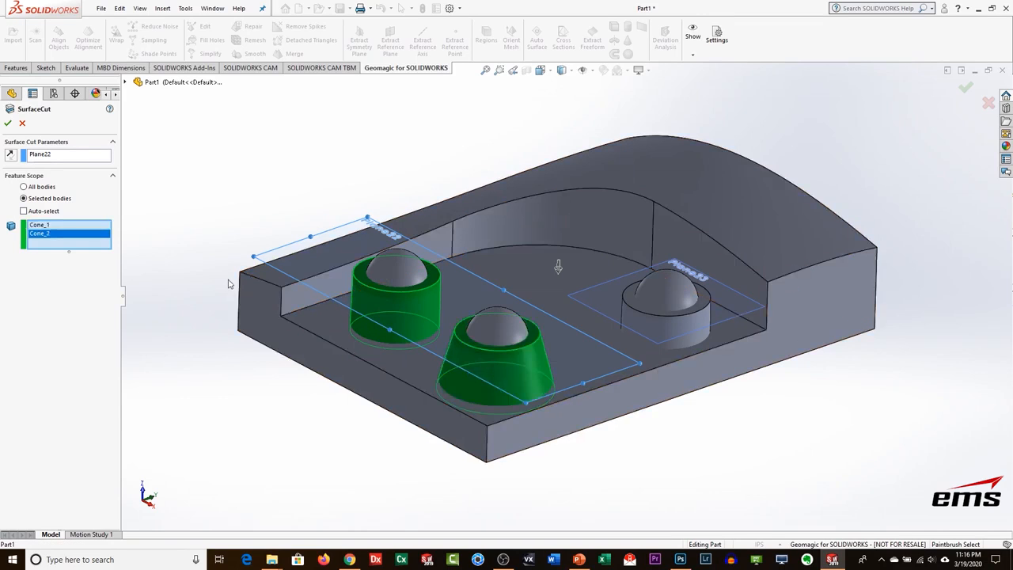
left_click(10, 155)
left_click(7, 124)
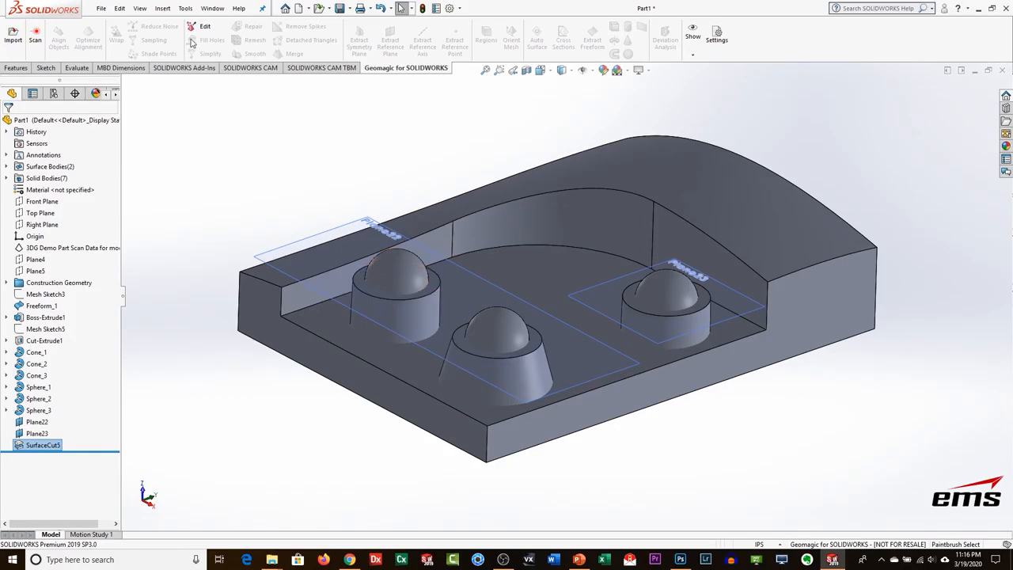
Surface-cut only the right boss's cone body with Plane23, removing the material above the plane.
left_click(161, 8)
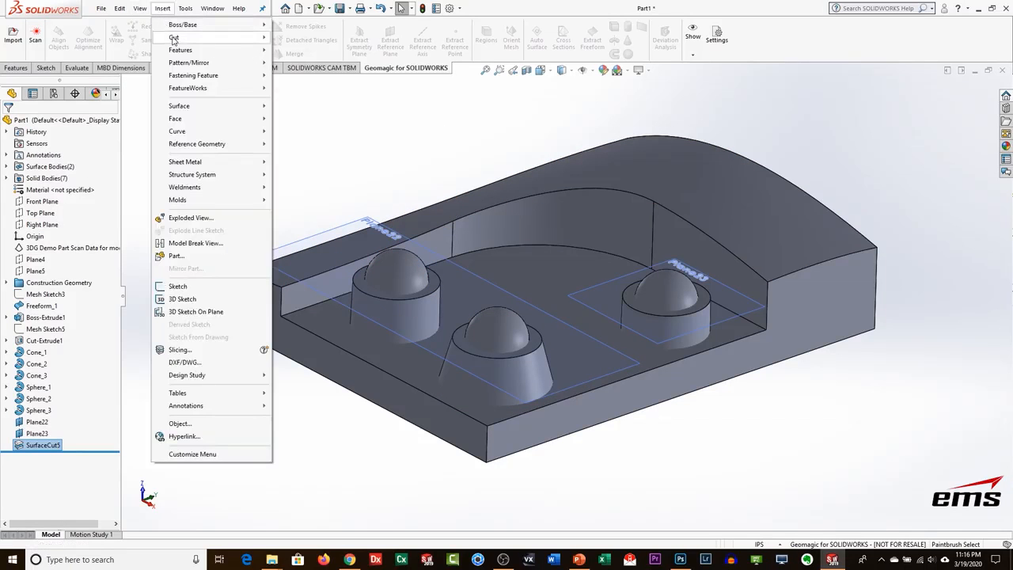
mouse_move(174, 40)
left_click(306, 114)
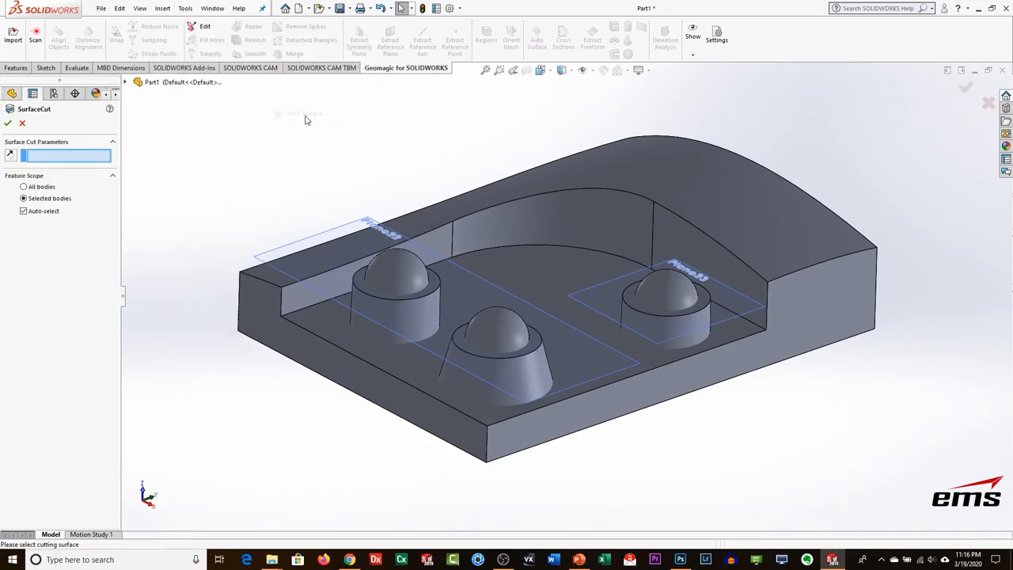
left_click(742, 304)
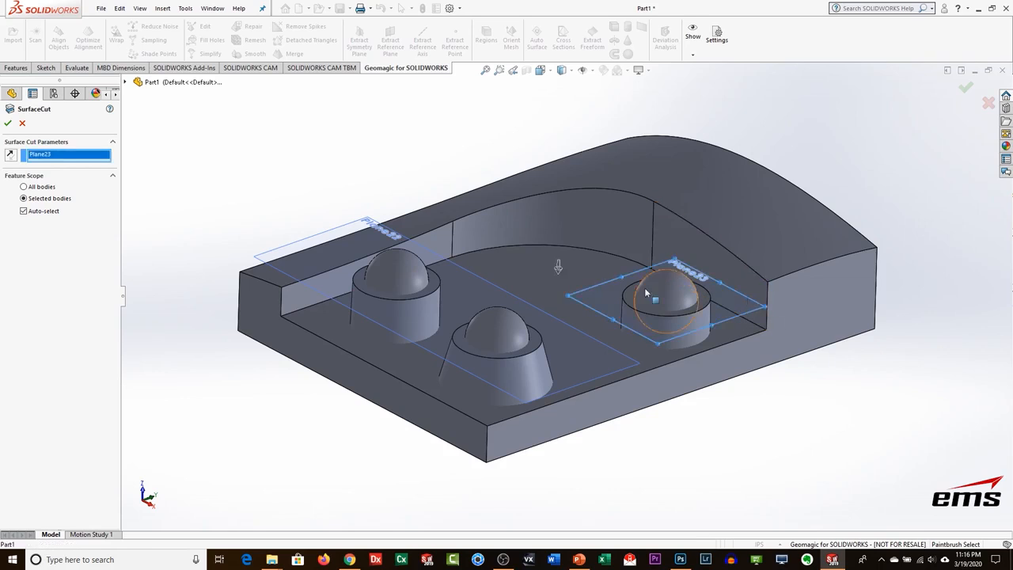
left_click(24, 211)
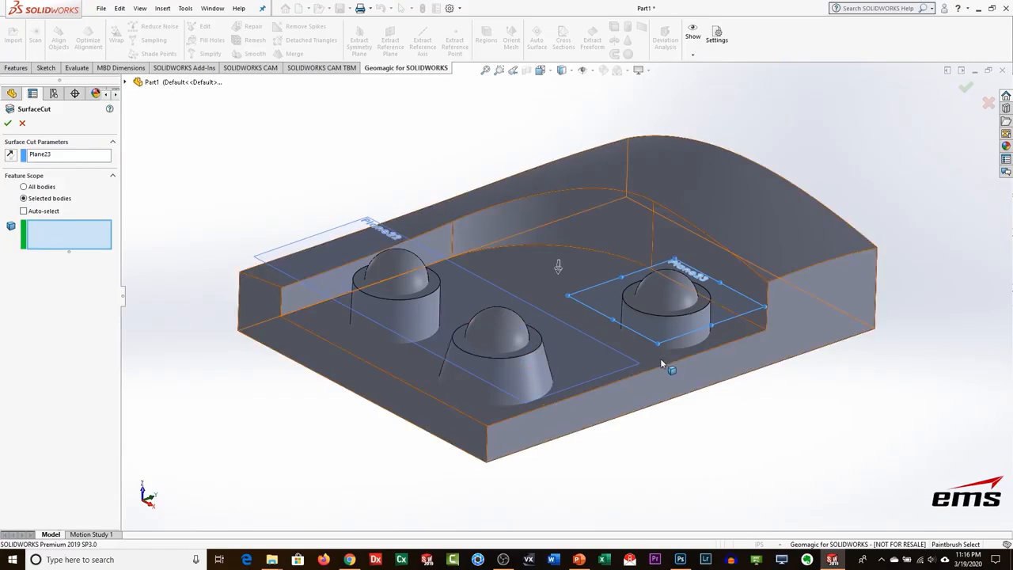
left_click(690, 342)
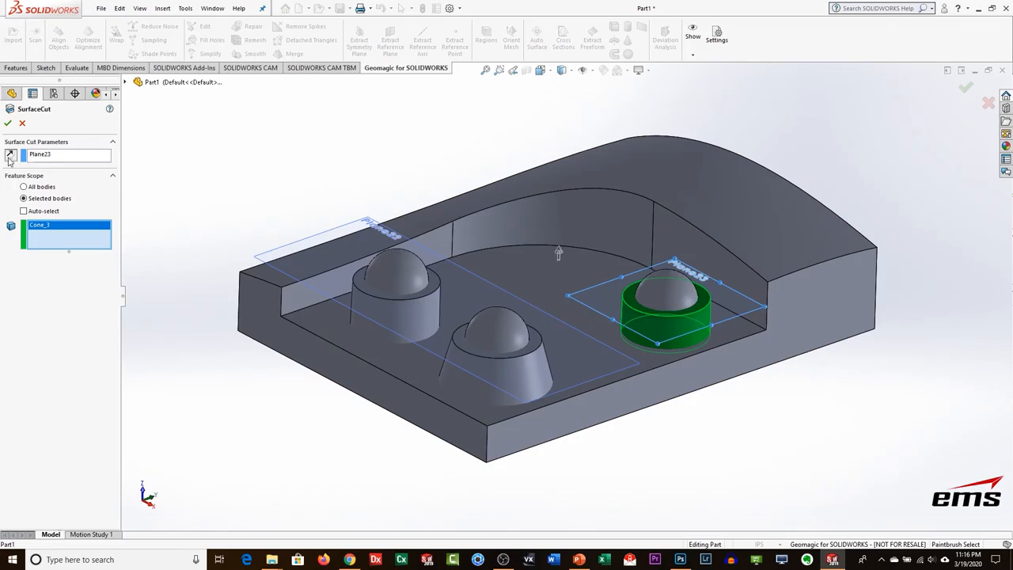
left_click(8, 124)
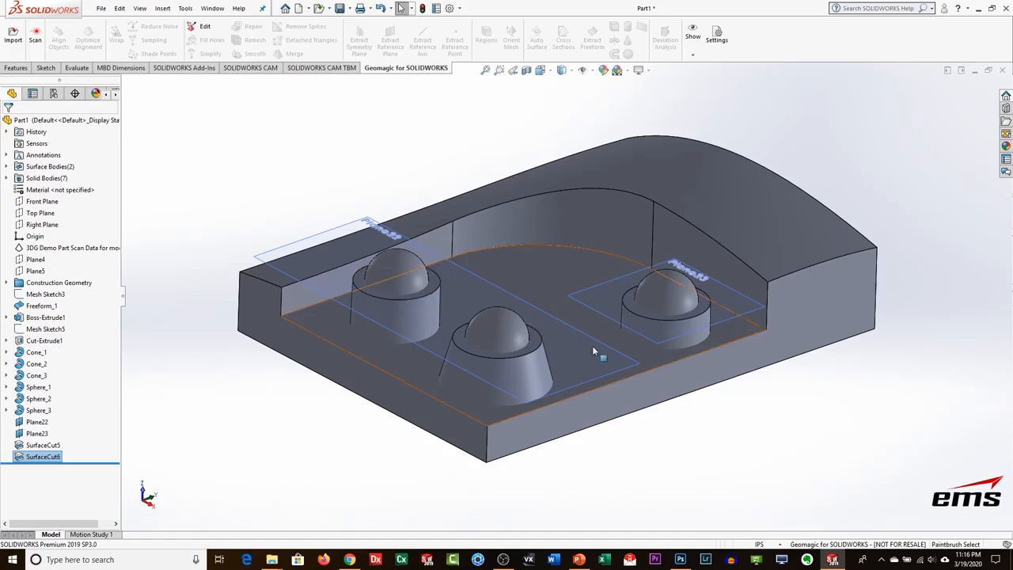
Combine the main block, the three trimmed cones and the three spheres into one solid body using the Add operation.
middle_click_drag(615, 367, 580, 314, "ctrl")
middle_click_drag(589, 414, 586, 396)
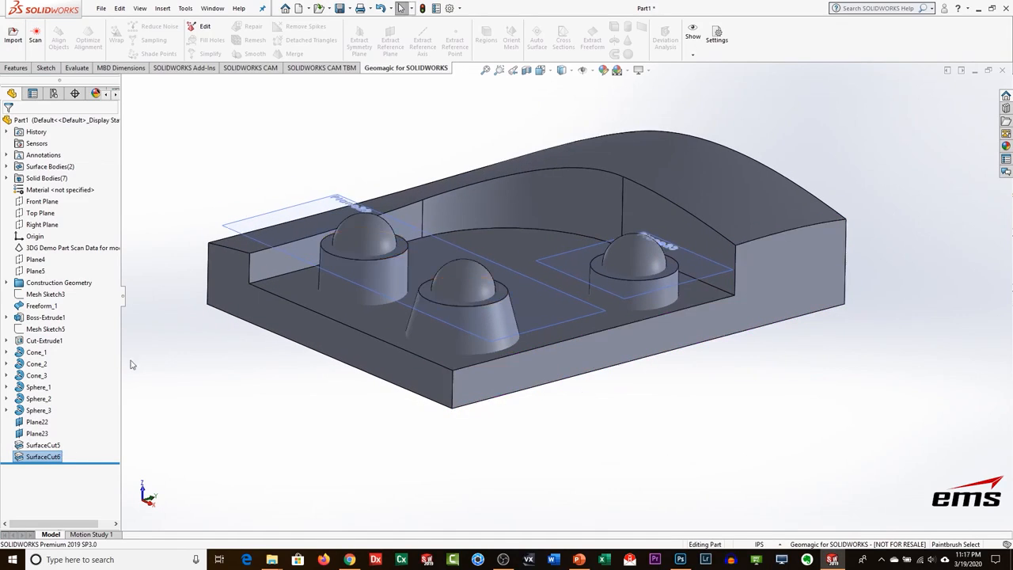
left_click(162, 9)
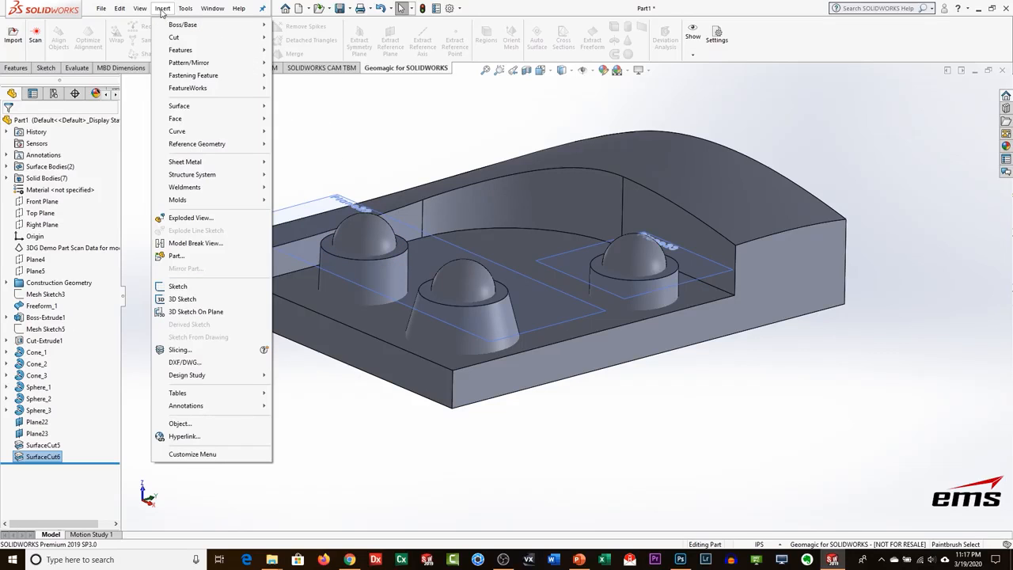
mouse_move(190, 50)
left_click(301, 293)
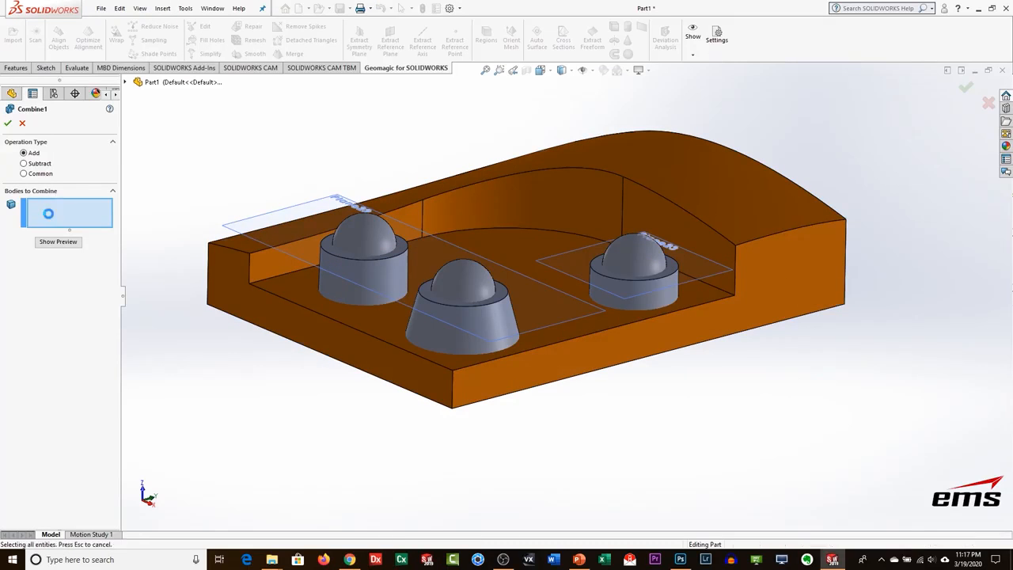
left_click(480, 295)
left_click(635, 259)
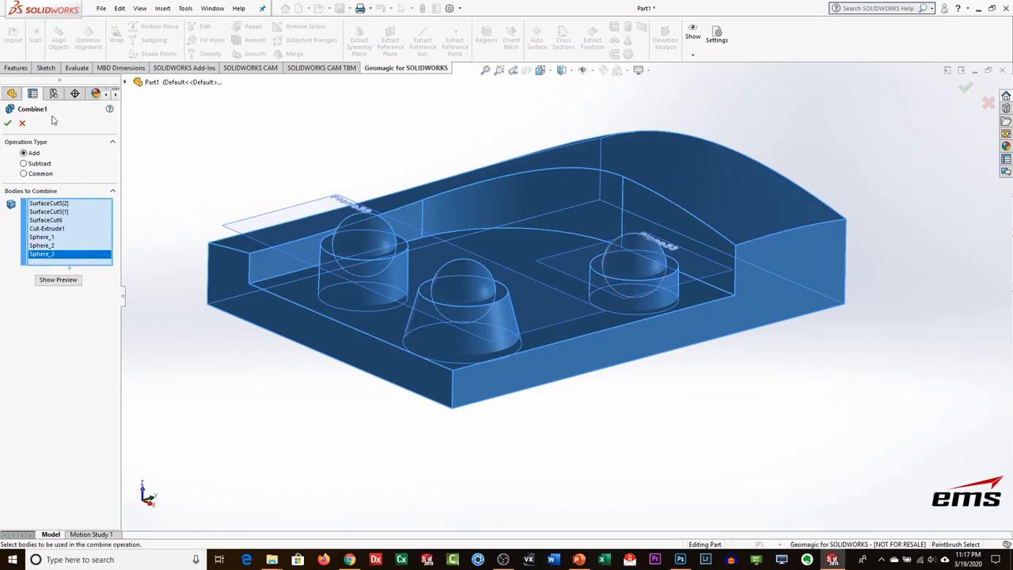
left_click(7, 123)
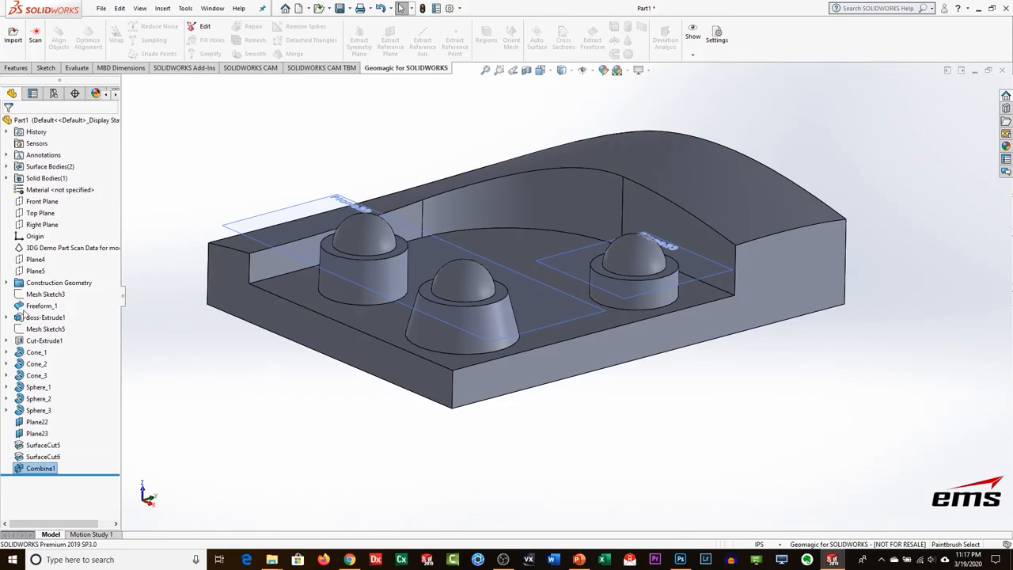
Hide the reference planes Plane22 and Plane23.
left_click(36, 422)
left_click(42, 406)
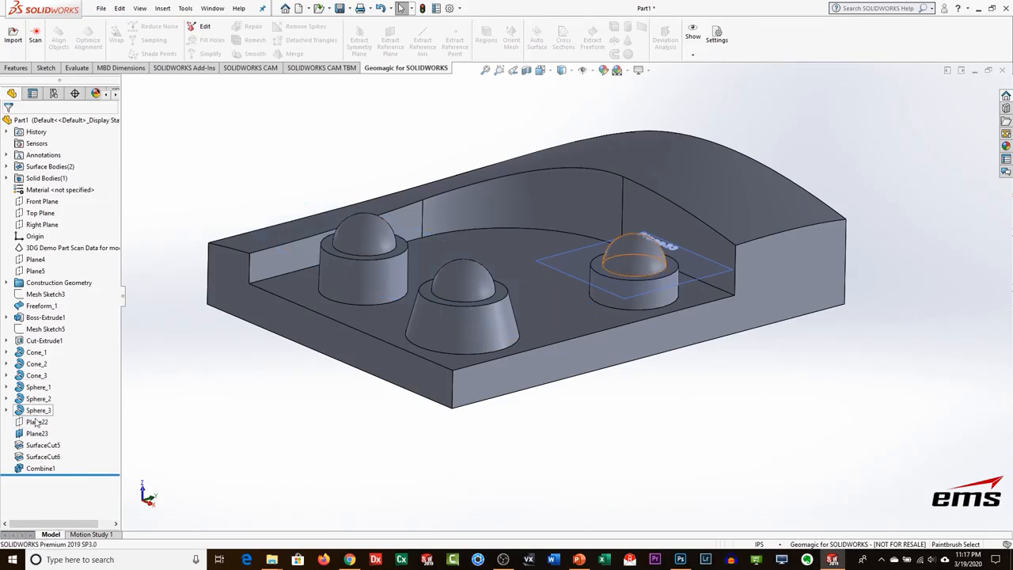
left_click(36, 433)
left_click(46, 417)
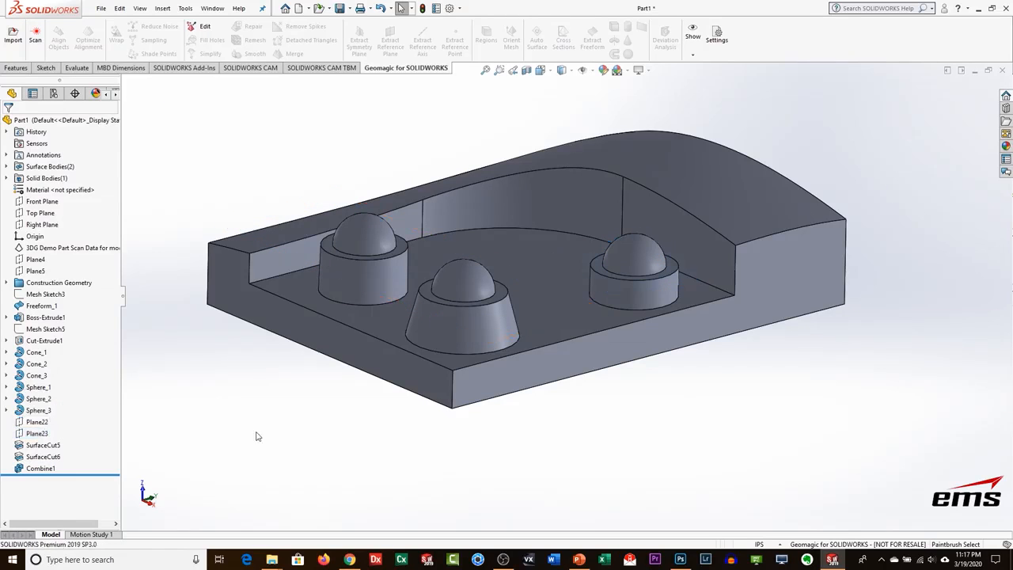
middle_click_drag(547, 304, 531, 369)
middle_click_drag(588, 344, 579, 355)
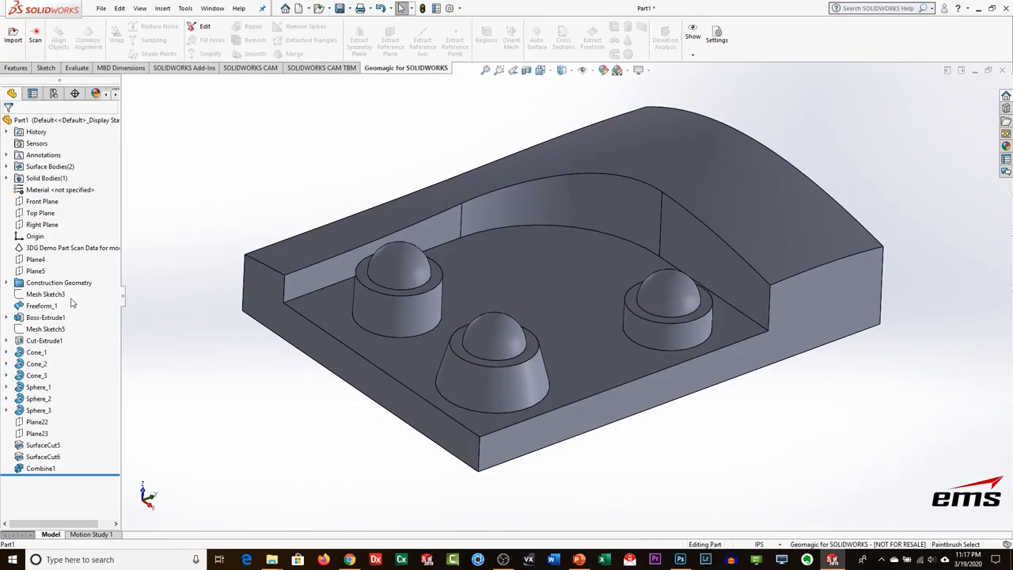
Show the scan mesh over the combined solid body.
left_click(20, 250)
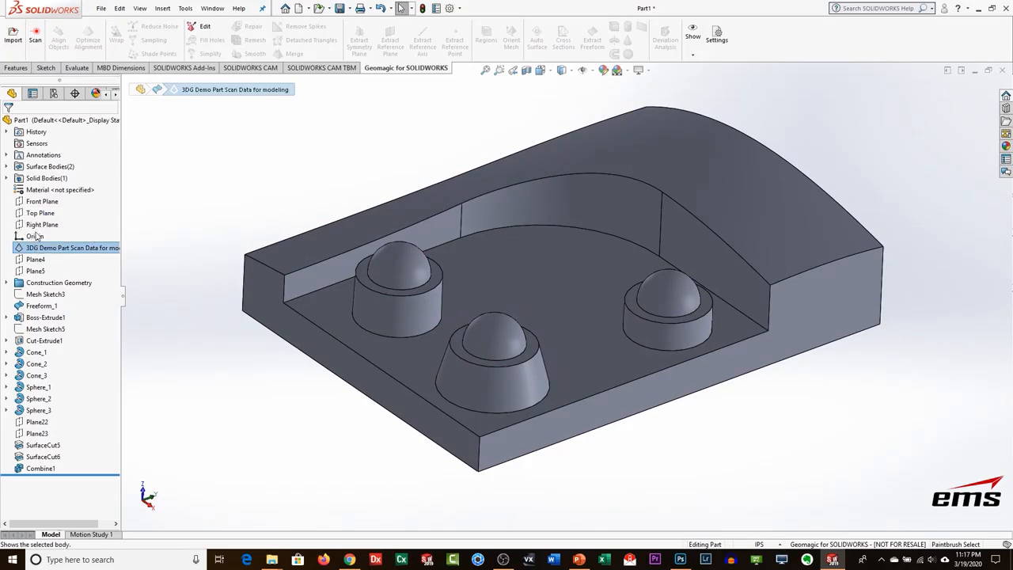
middle_click_drag(533, 250, 535, 239)
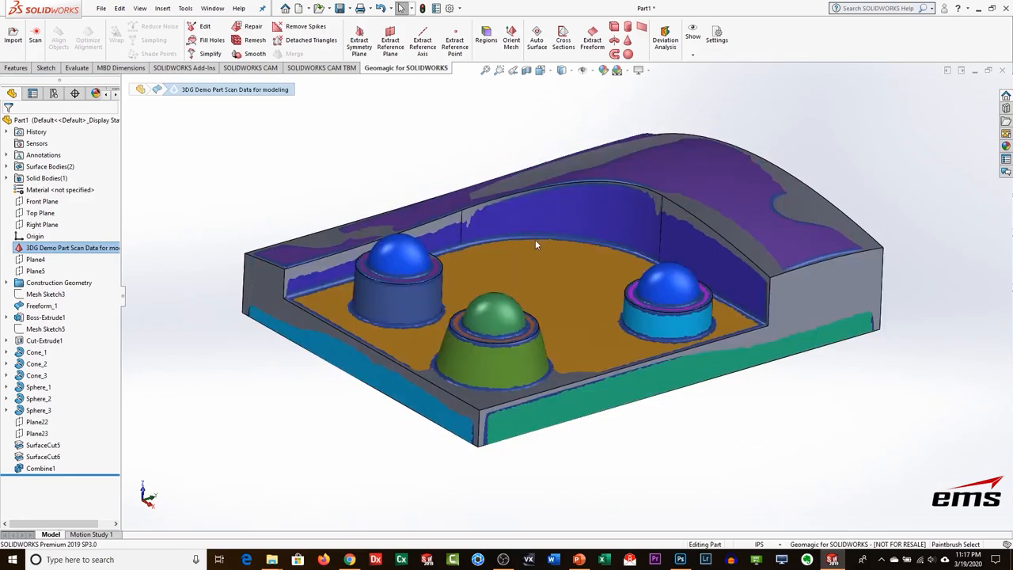
middle_click_drag(519, 190, 516, 227, "ctrl")
scroll(516, 226, "down", 1)
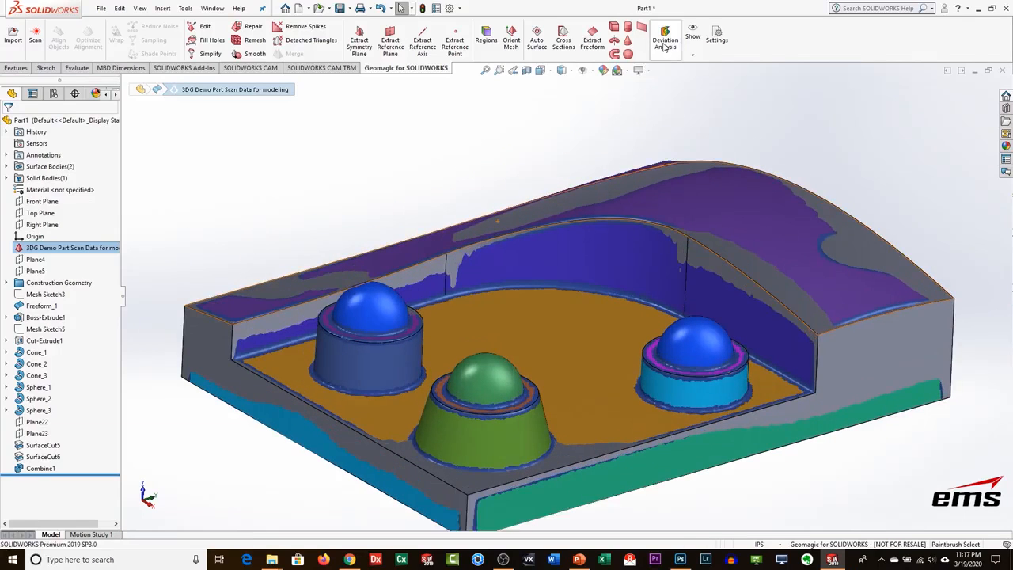
Run a deviation analysis of the combined solid body against the scan mesh and examine the colour map around the part.
left_click(666, 46)
left_click(57, 208)
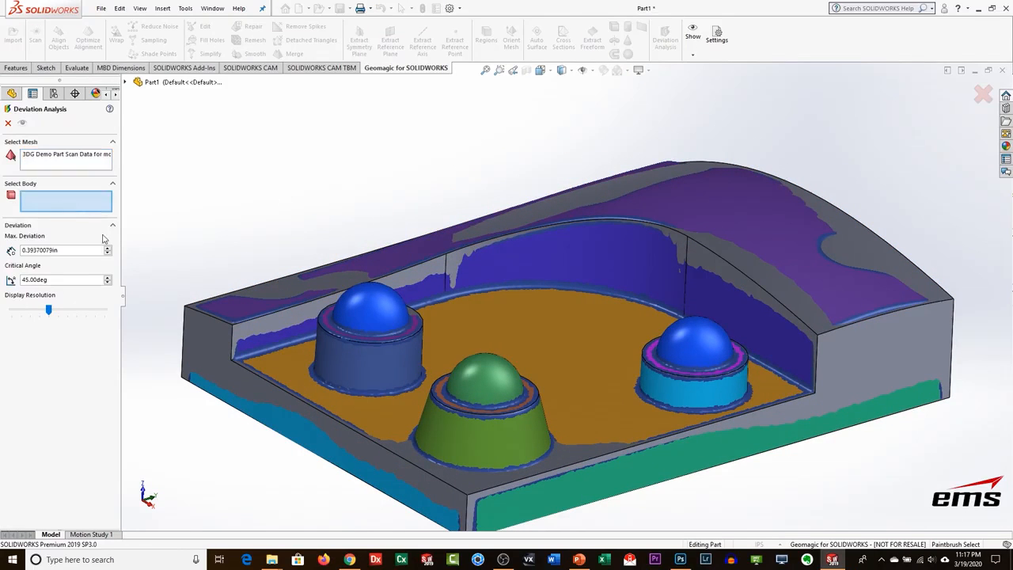
left_click(199, 343)
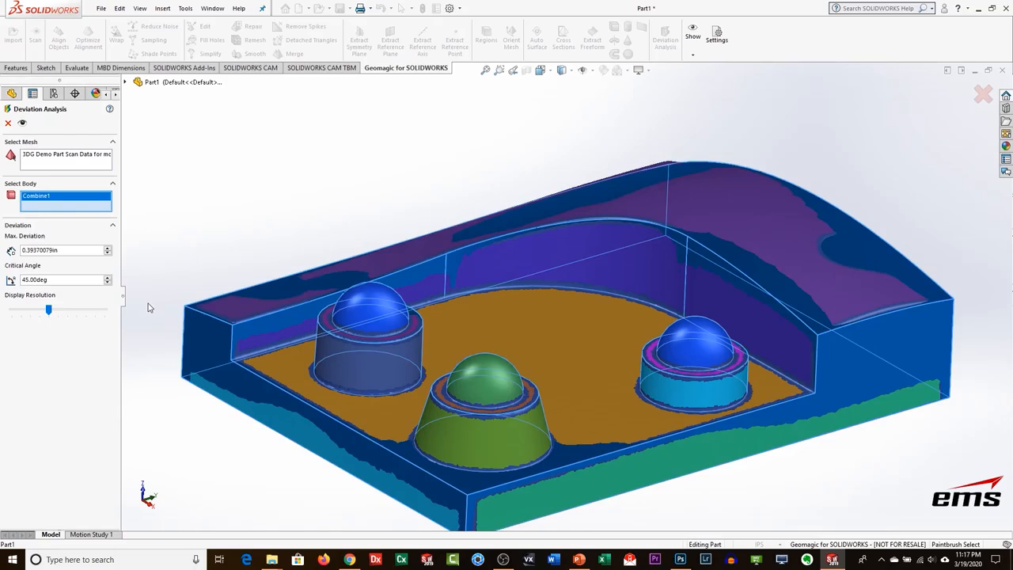
left_click(22, 122)
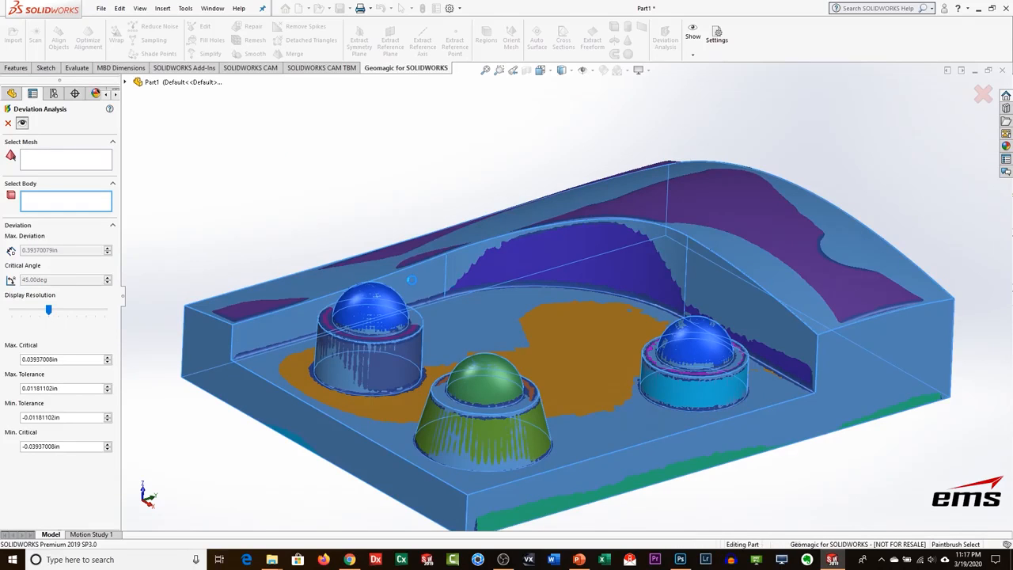
middle_click_drag(478, 258, 468, 284)
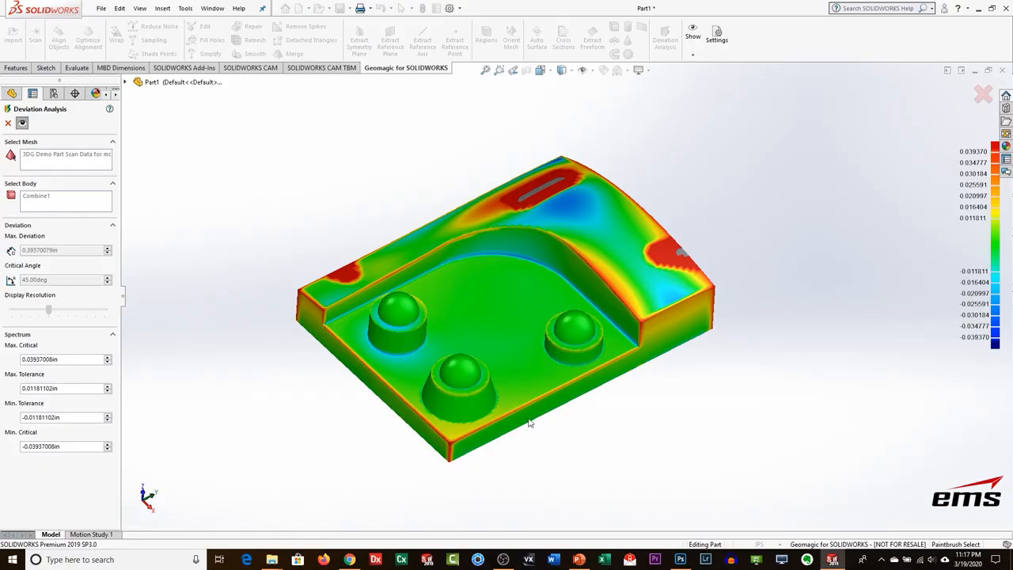
middle_click_drag(492, 367, 484, 357)
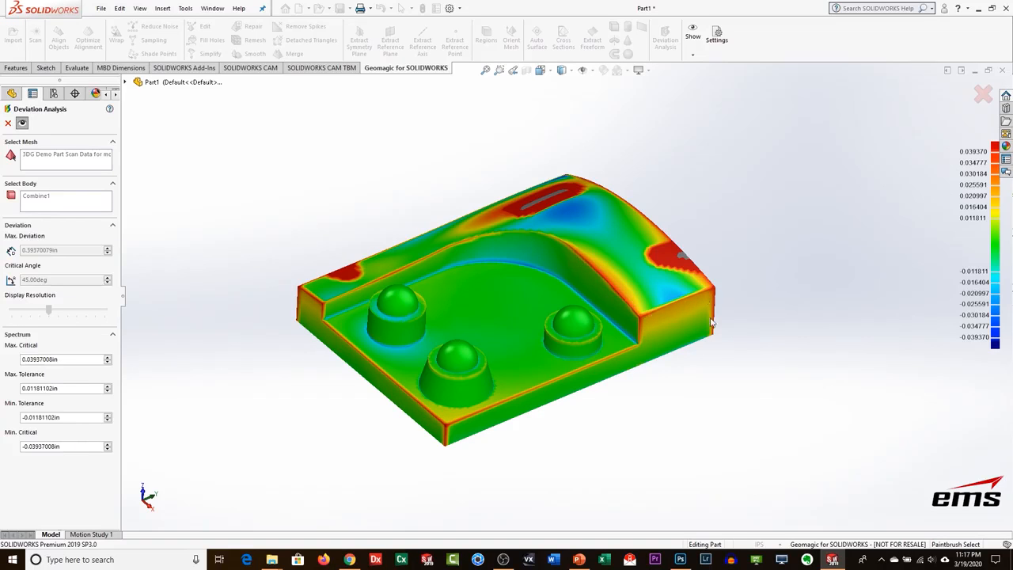
Inspect the outer side walls in the deviation colour map, and close the deviation analysis.
middle_click_drag(464, 357, 635, 327)
middle_click_drag(380, 363, 262, 339)
left_click(8, 123)
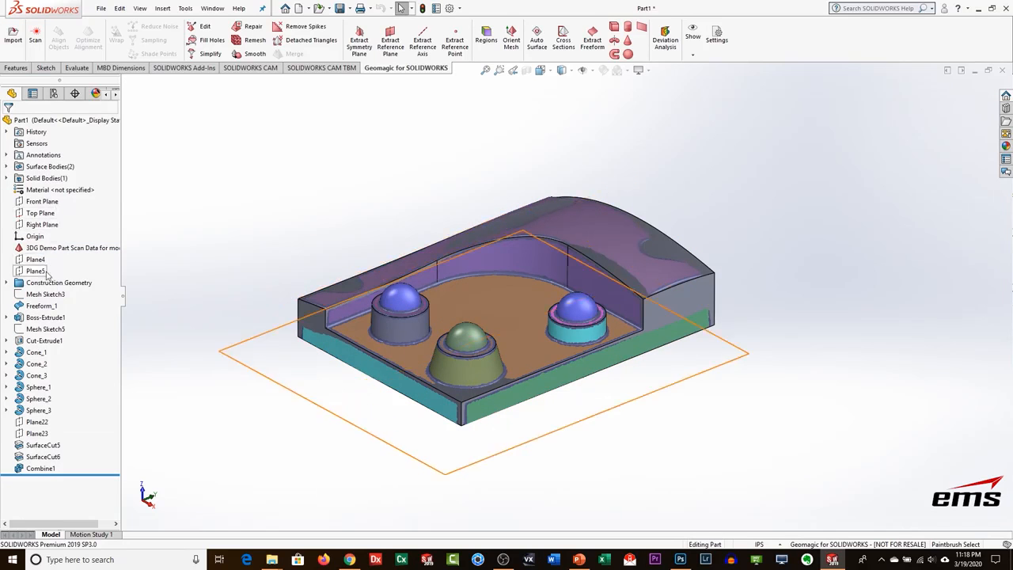
Add an inward draft of 2 degrees to the block's extrusion, Boss-Extrude1.
middle_click_drag(543, 287, 449, 312)
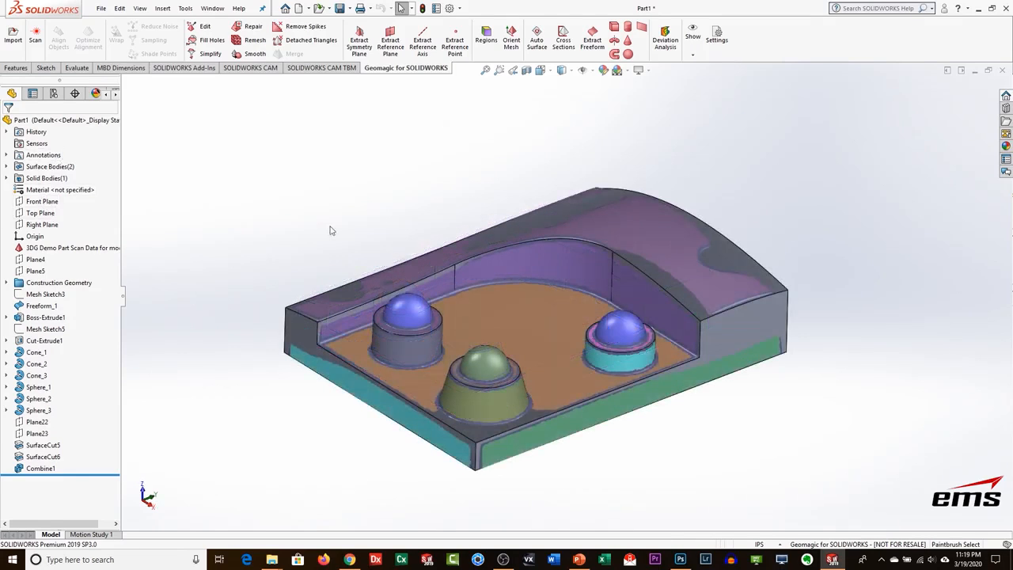
left_click(19, 319)
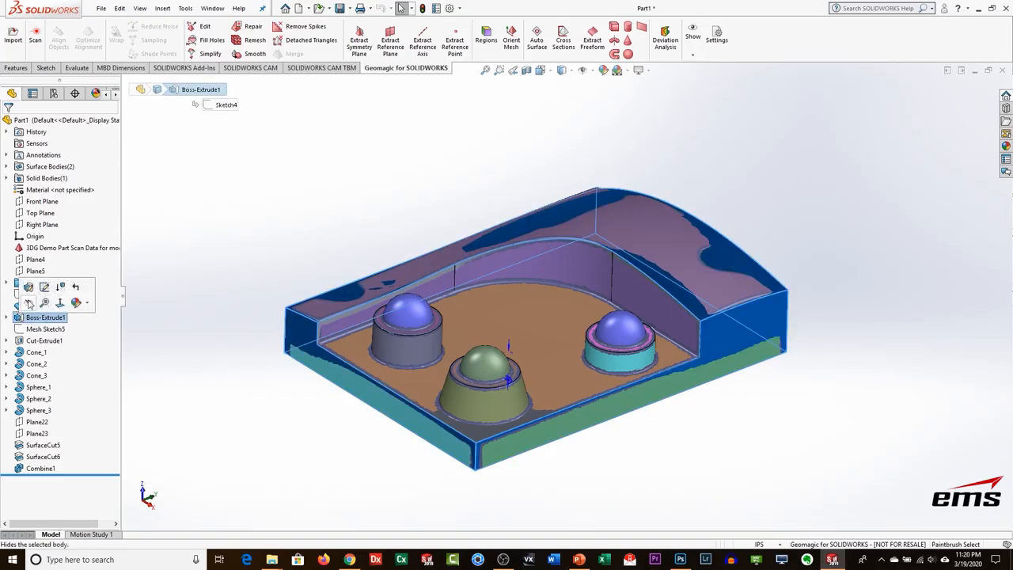
left_click(28, 289)
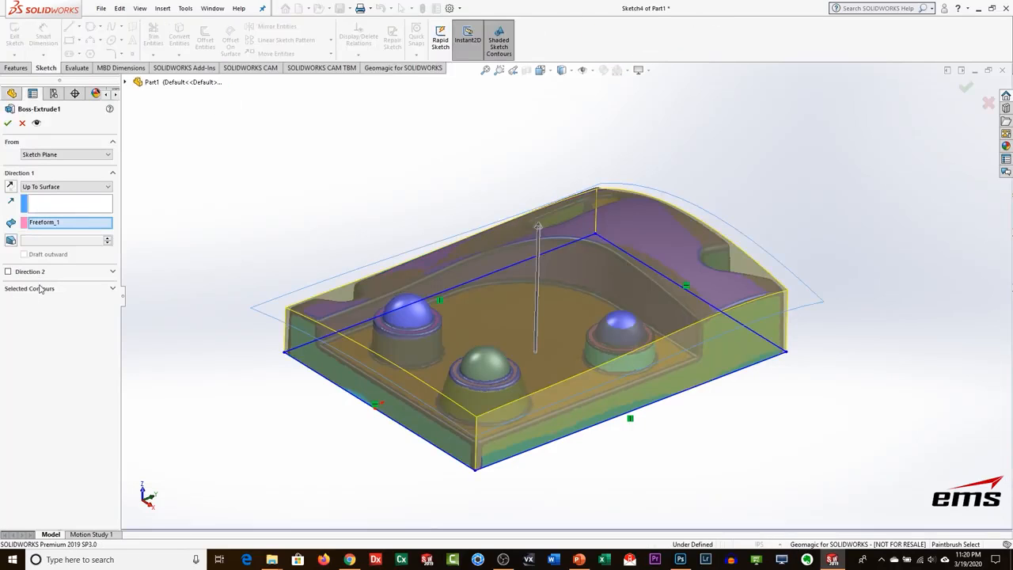
left_click(11, 241)
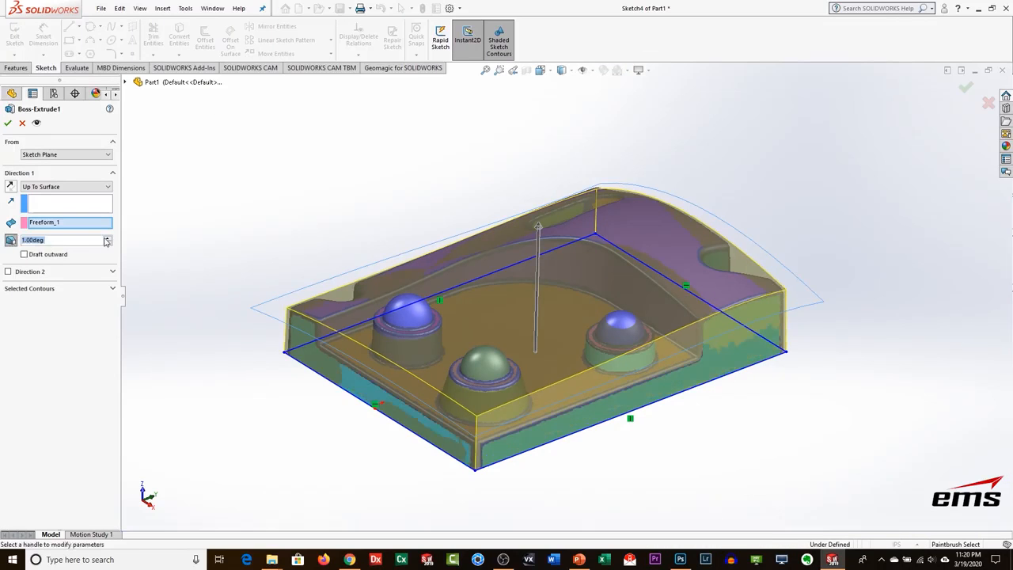
left_click(107, 237)
left_click(8, 123)
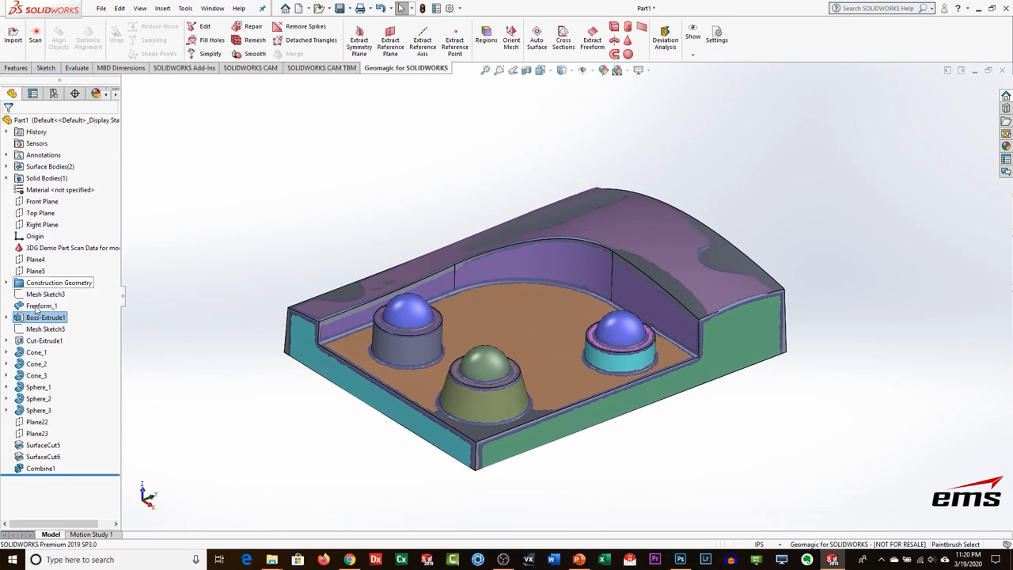
Add an outward draft of 2 degrees to the pocket cut, Cut-Extrude1.
left_click(19, 342)
left_click(29, 316)
left_click(10, 253)
left_click(106, 251)
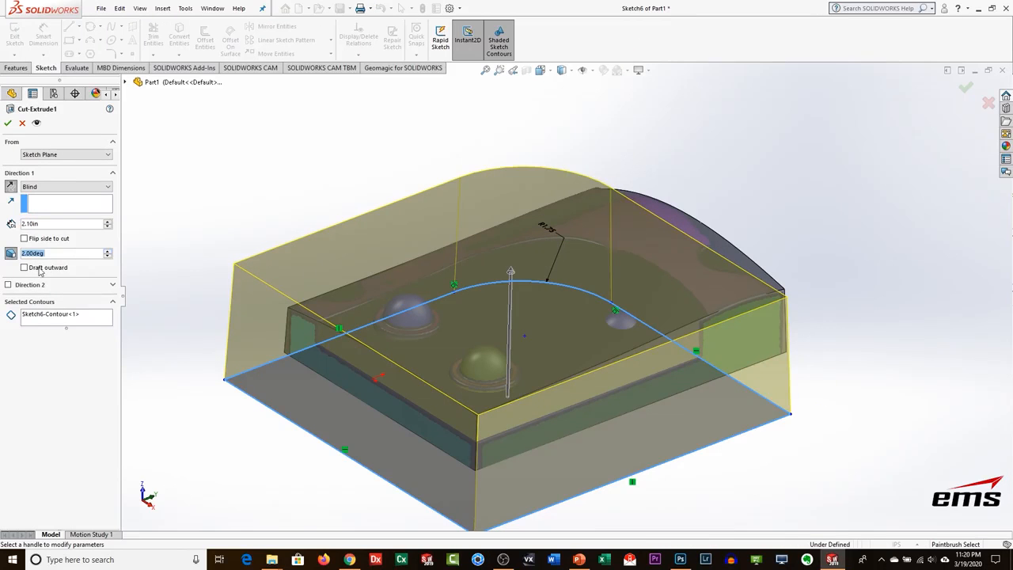
left_click(25, 268)
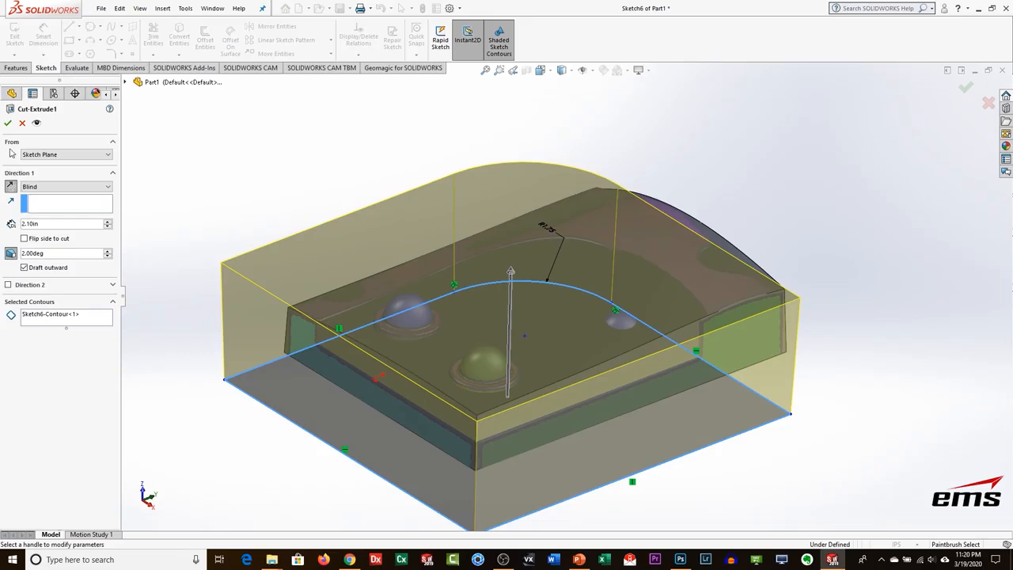
left_click(8, 123)
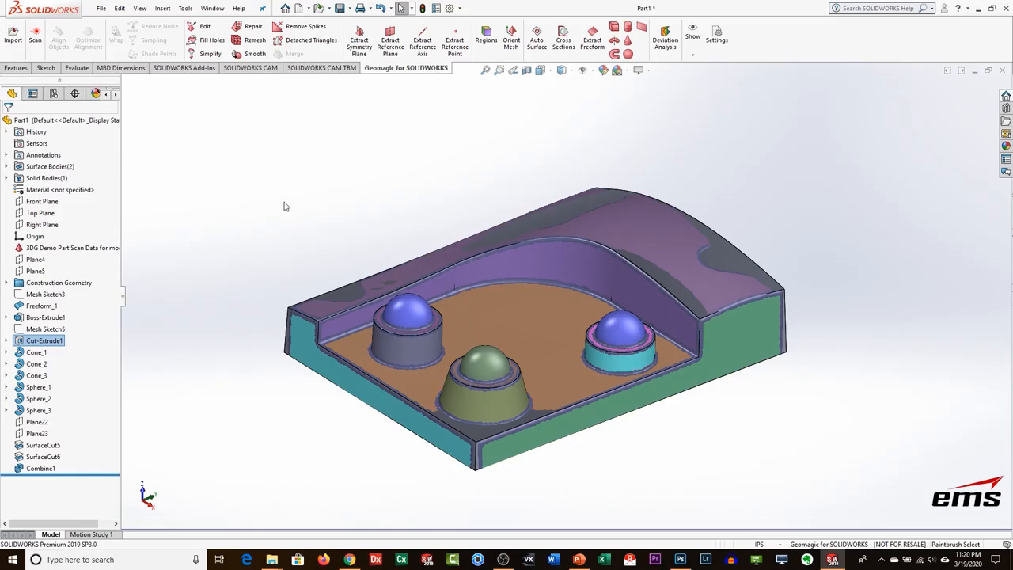
Rerun the deviation analysis of the drafted combined body against the scan mesh, examine the colour map and close the analysis.
left_click(665, 40)
left_click(78, 205)
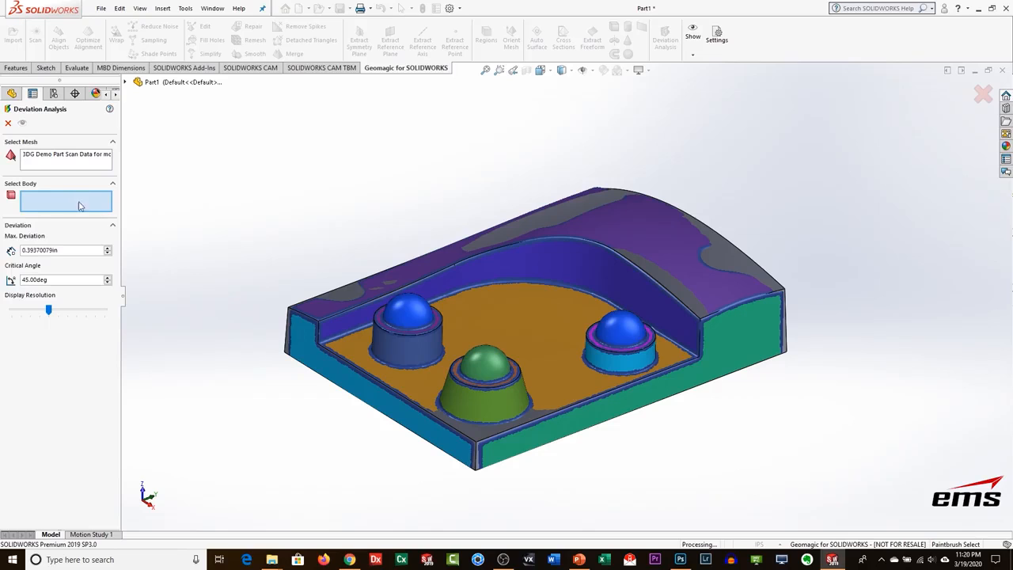
left_click(495, 248)
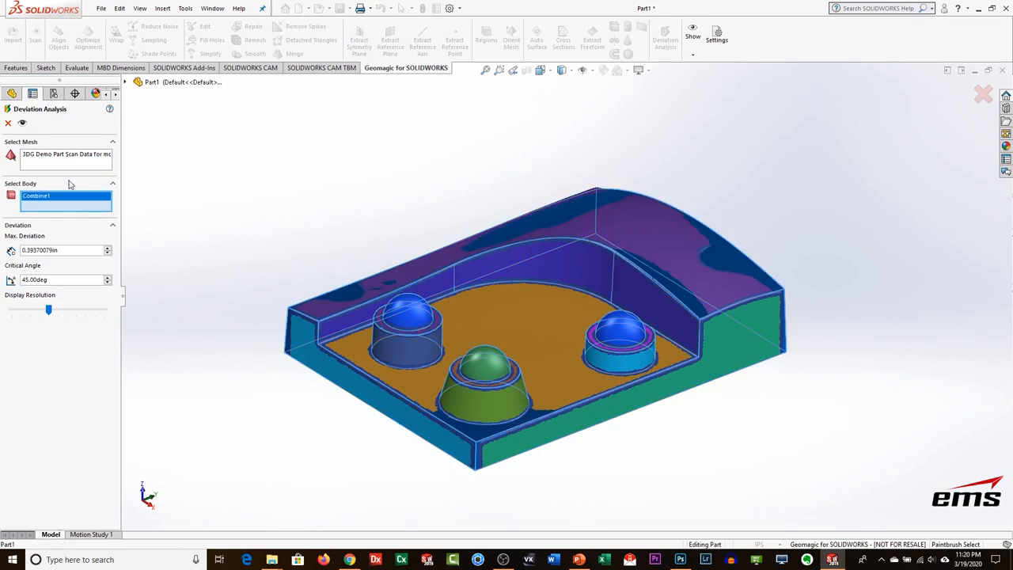
left_click(23, 124)
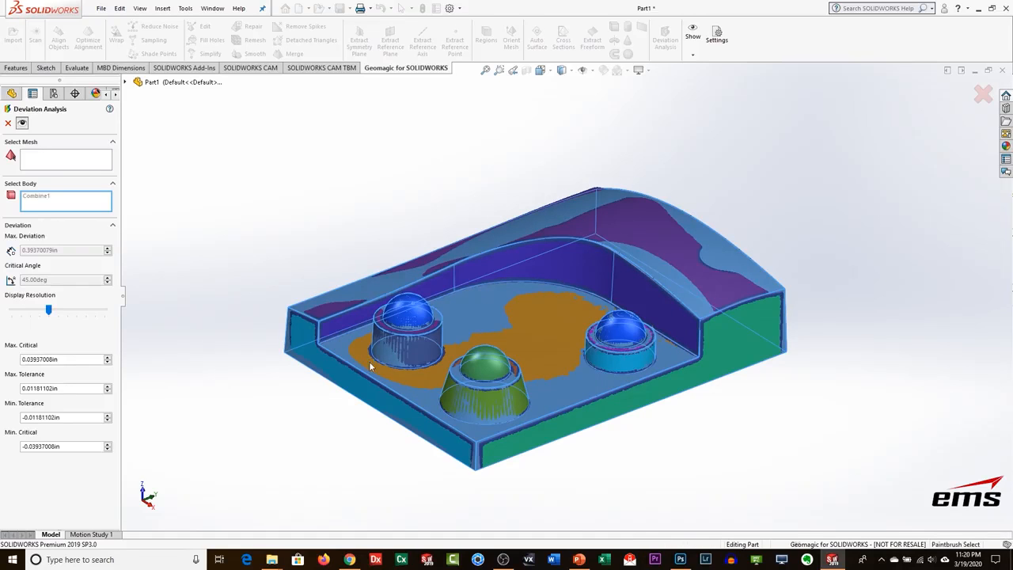
middle_click_drag(407, 343, 522, 370)
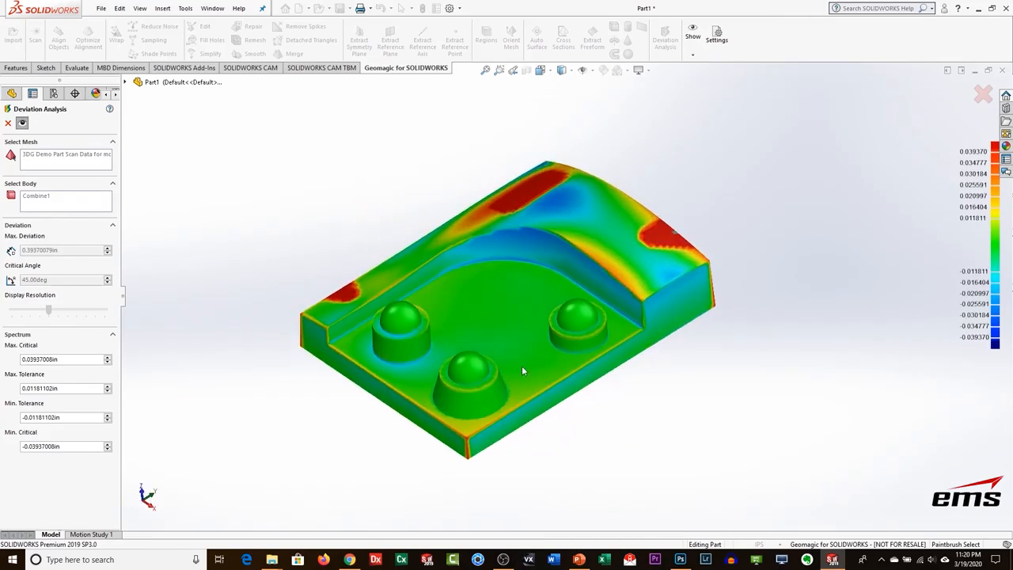
left_click(8, 123)
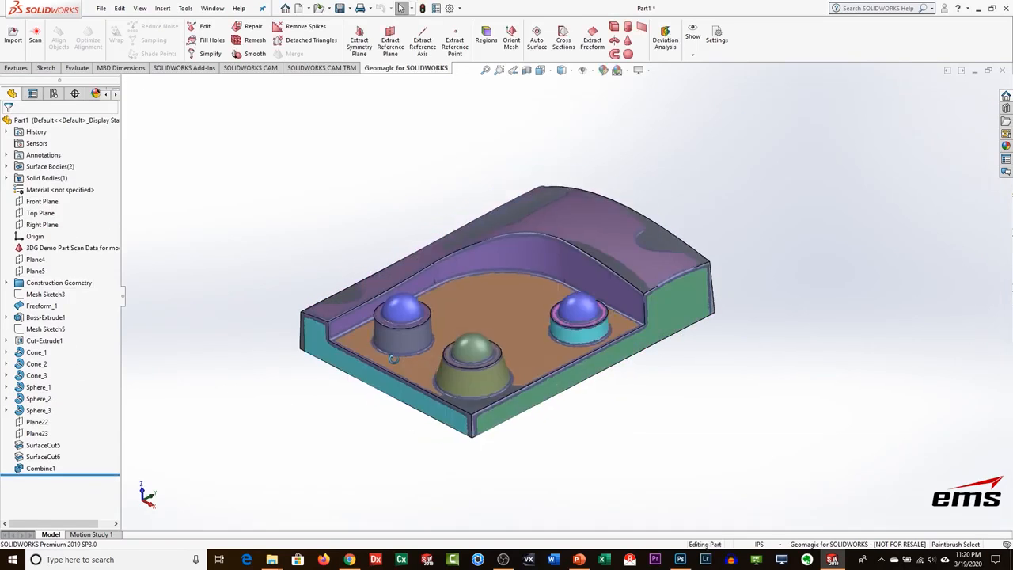
mouse_move(407, 476)
middle_mouse_down()
mouse_move(420, 420)
mouse_move(375, 384)
mouse_move(389, 473)
middle_mouse_up()
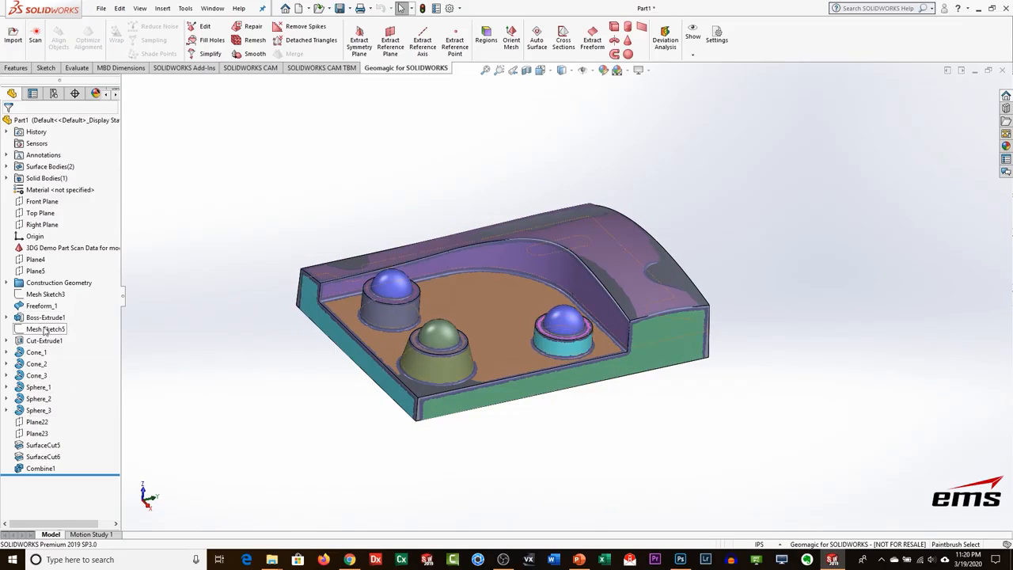
mouse_move(522, 340)
middle_mouse_down()
mouse_move(515, 326)
mouse_move(515, 337)
middle_mouse_up()
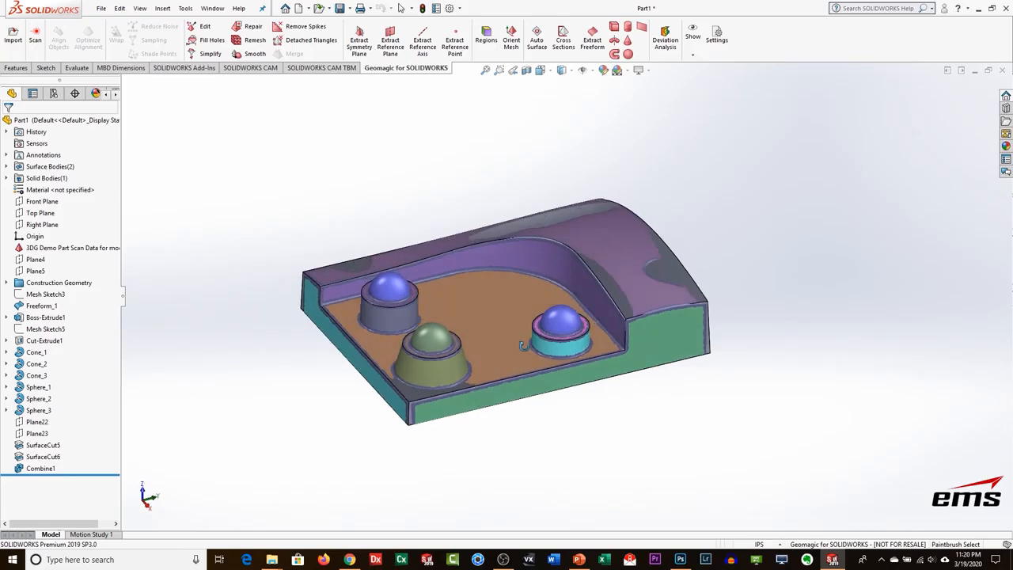
middle_click_drag(529, 342, 508, 354)
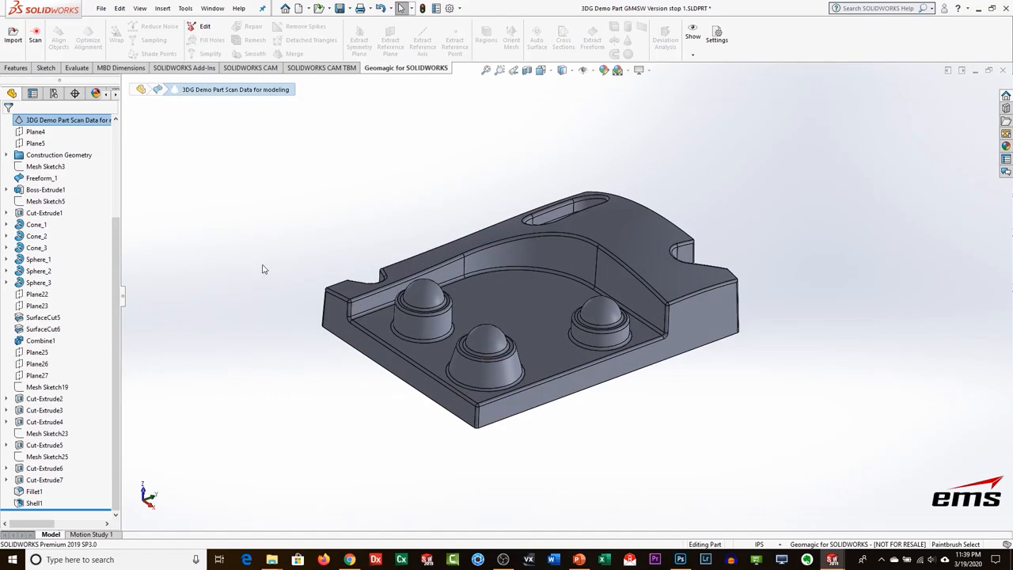
Inspect the finished part with its slot, side notches and fillets, and show the scan mesh over it.
middle_click_drag(541, 256, 520, 197)
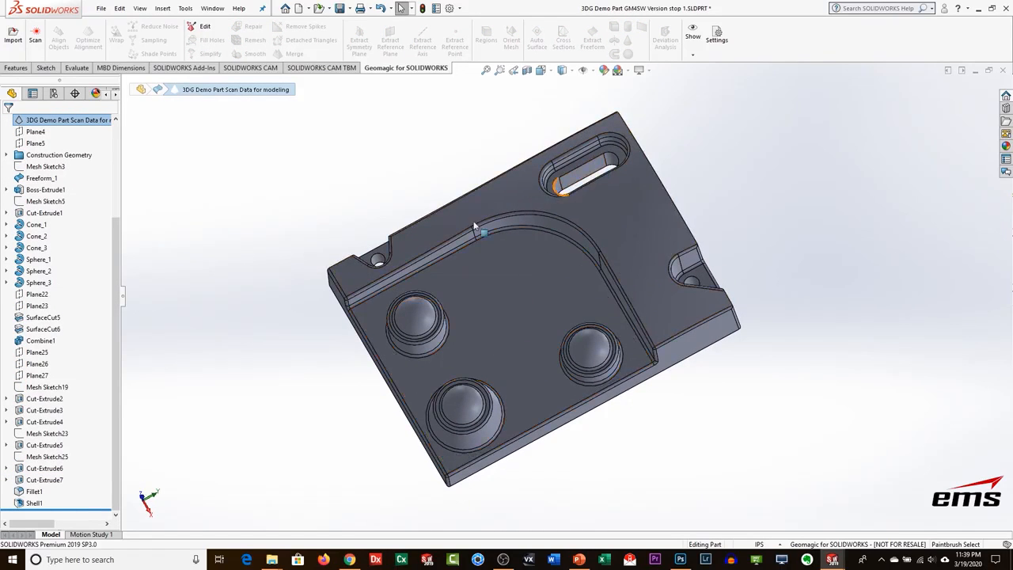
middle_click_drag(480, 266, 433, 415)
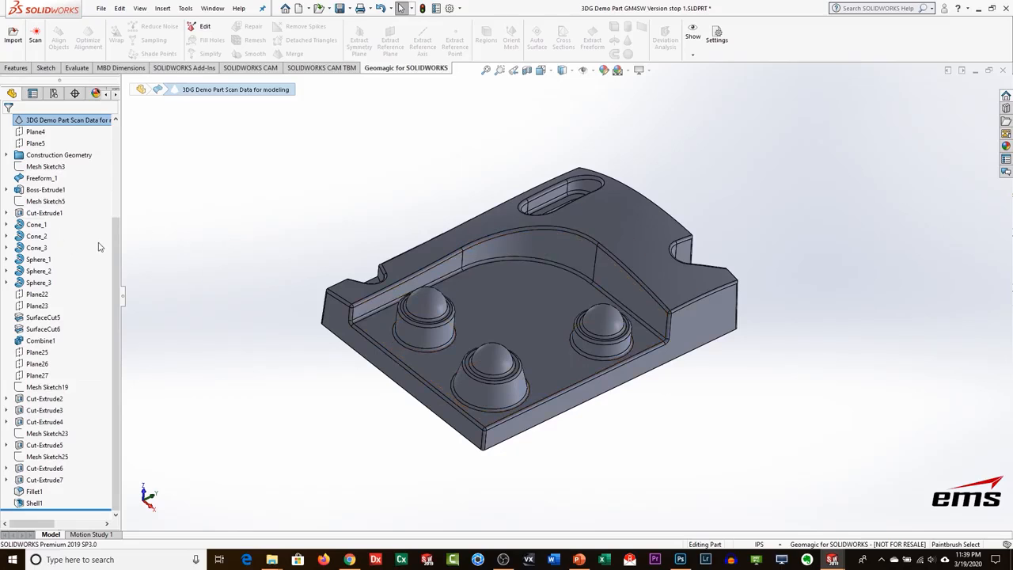
scroll(71, 245, "up", 4)
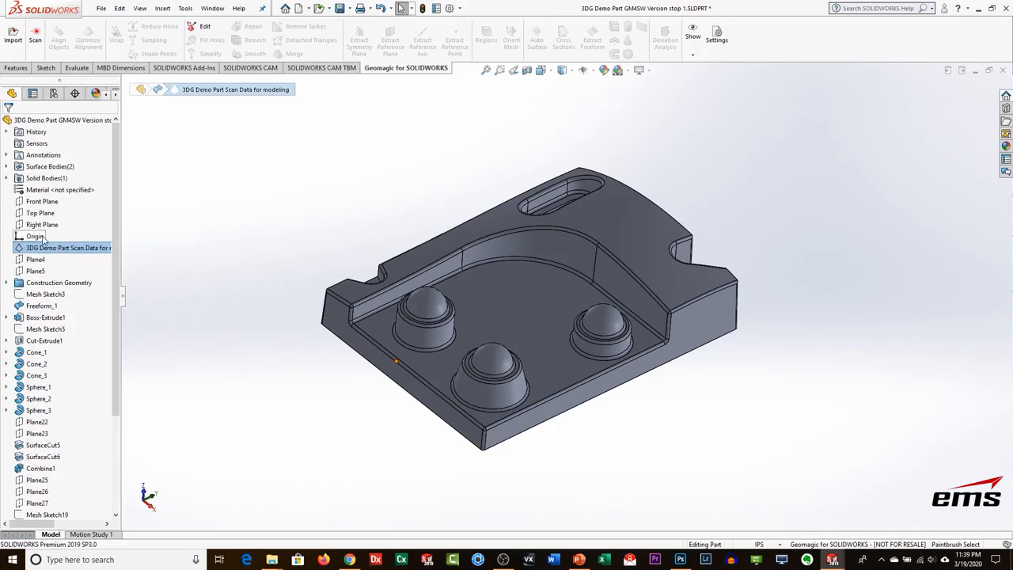
left_click(17, 249)
left_click(28, 232)
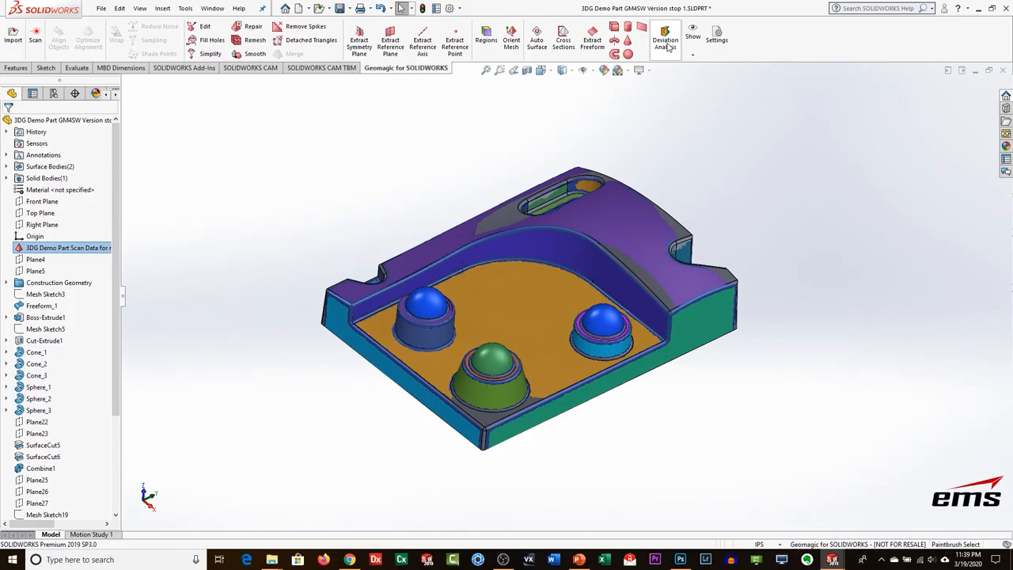
Run a deviation analysis of the finished shelled body against the scan mesh and examine the colour map from all sides.
left_click(665, 41)
left_click(75, 200)
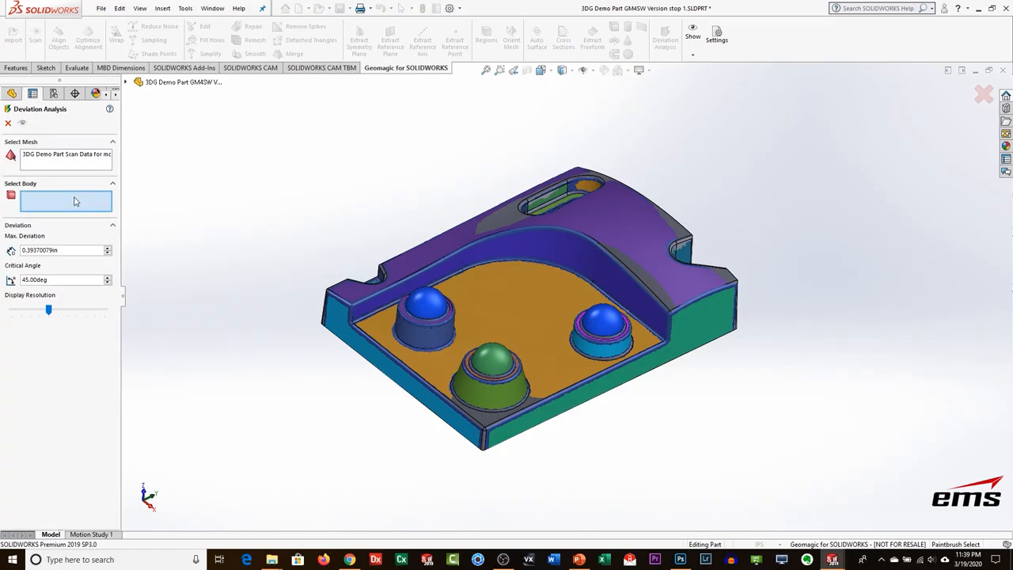
left_click(515, 228)
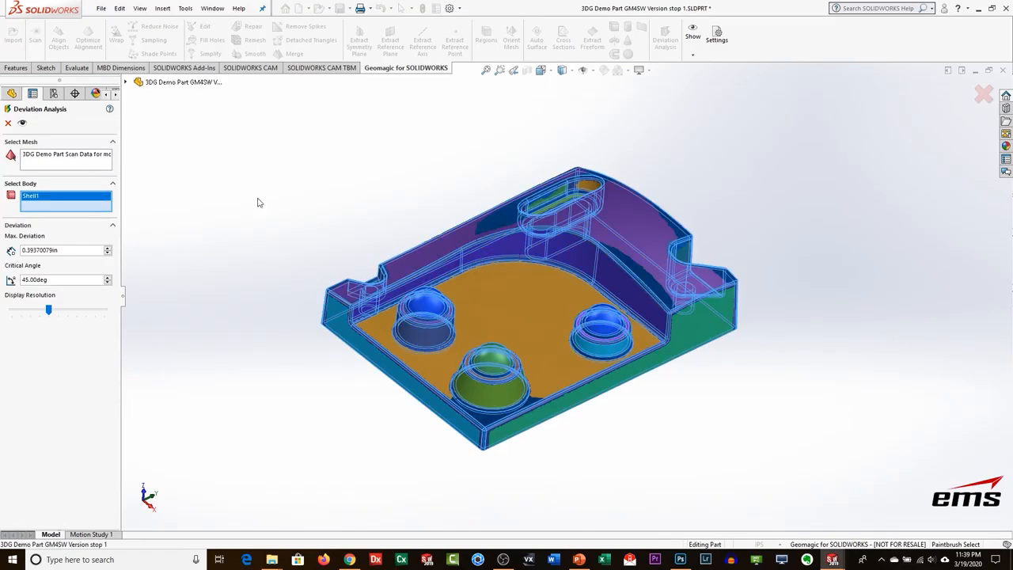
left_click(22, 123)
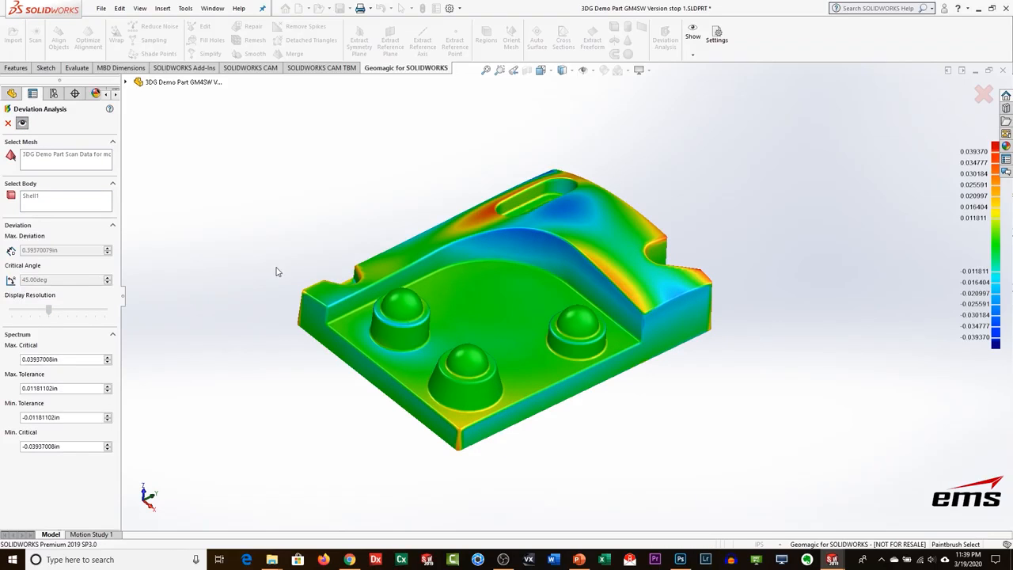
mouse_move(500, 290)
middle_mouse_down()
mouse_move(498, 321)
mouse_move(496, 297)
middle_mouse_up()
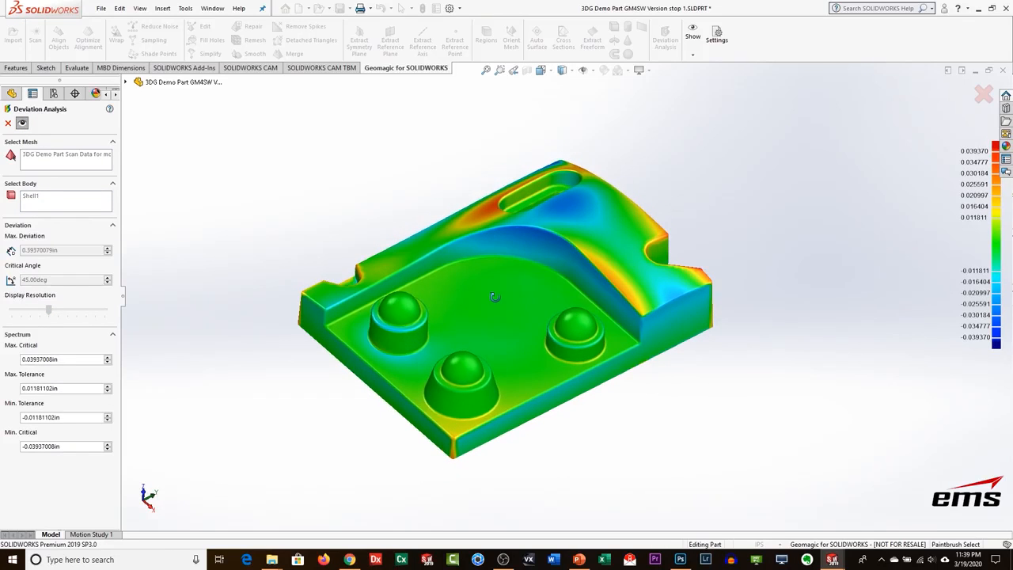
middle_click_drag(560, 267, 487, 327)
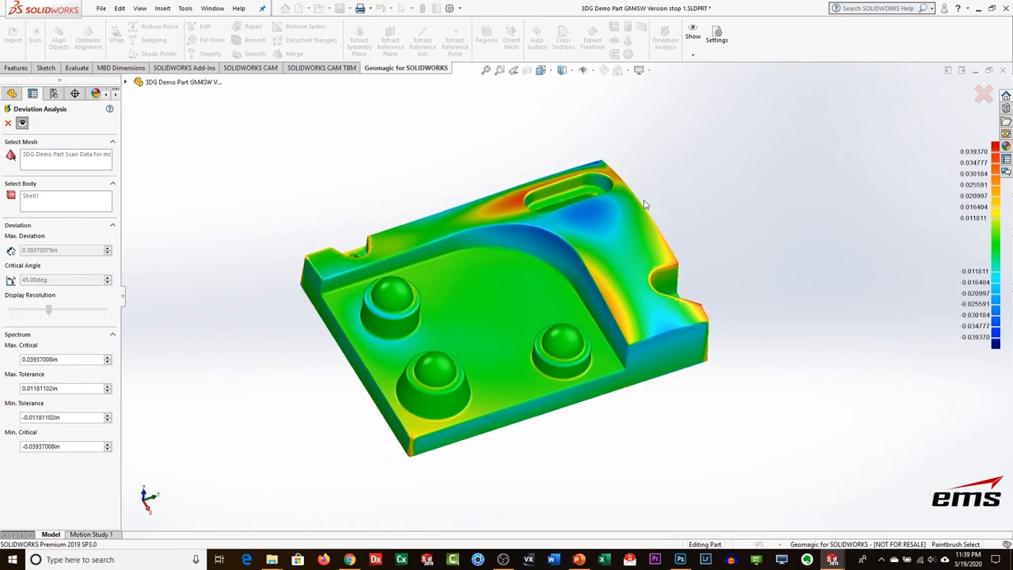
middle_click_drag(566, 381, 577, 410)
middle_click_drag(557, 353, 520, 337)
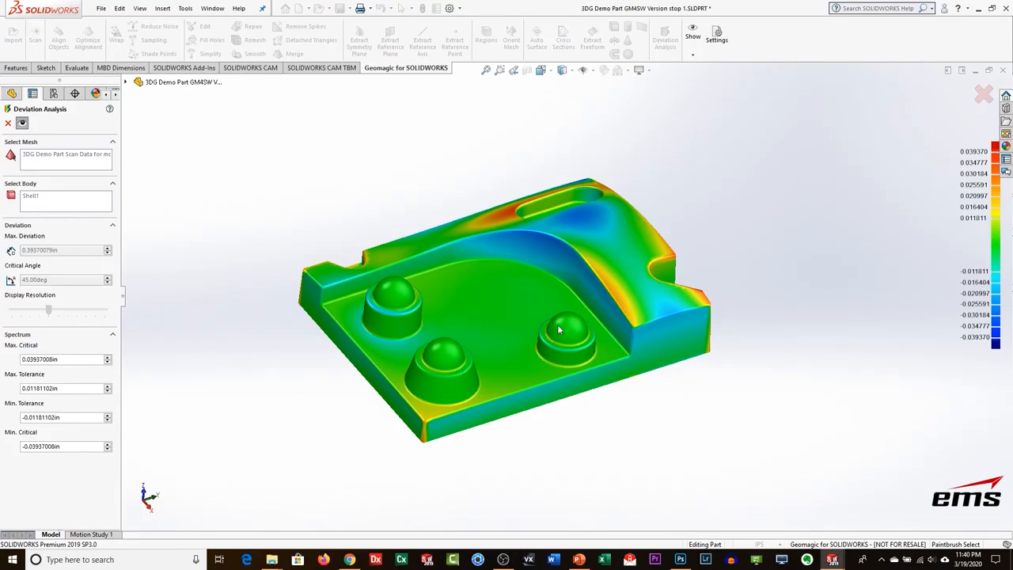
middle_click_drag(508, 385, 497, 326)
middle_click_drag(647, 355, 525, 419)
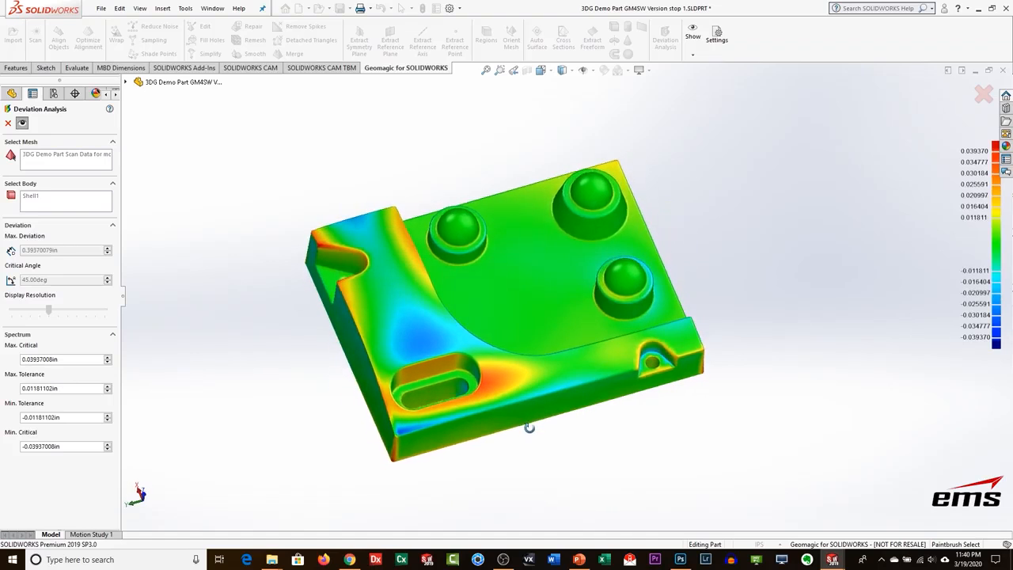
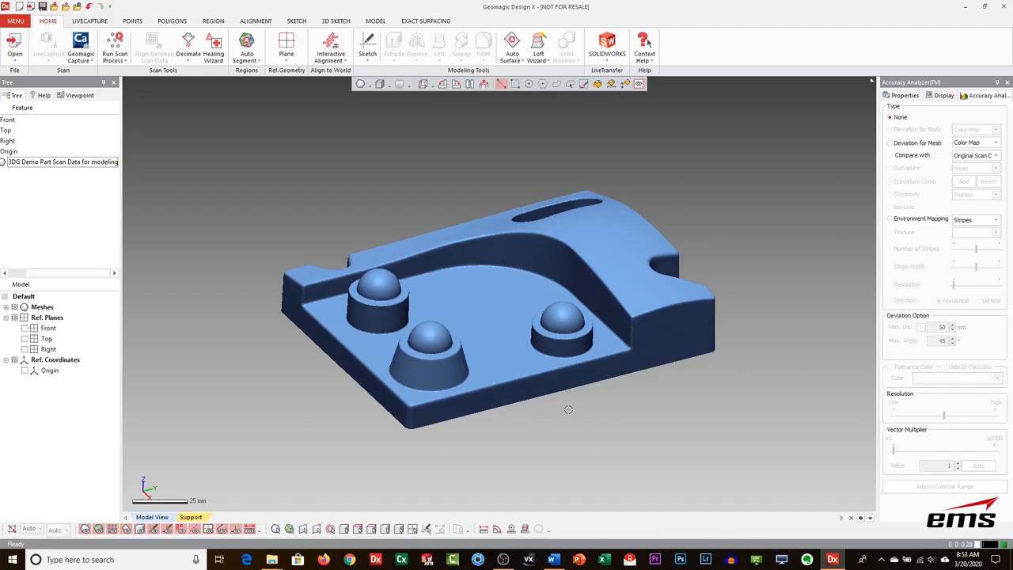
mouse_move(554, 403)
right_mouse_down()
mouse_move(533, 368)
mouse_move(531, 414)
mouse_move(543, 401)
right_mouse_up()
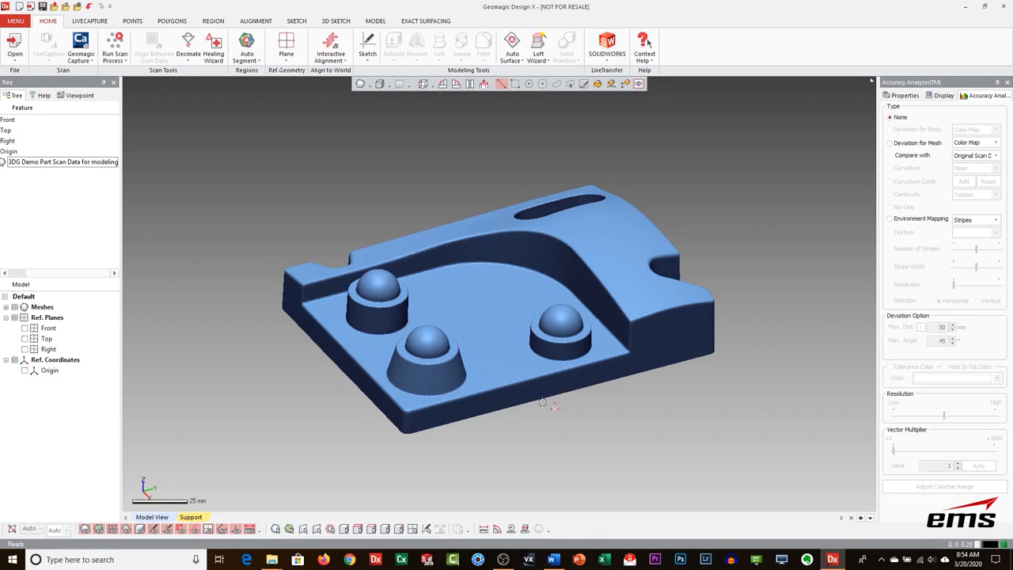
right_click_drag(542, 403, 561, 380)
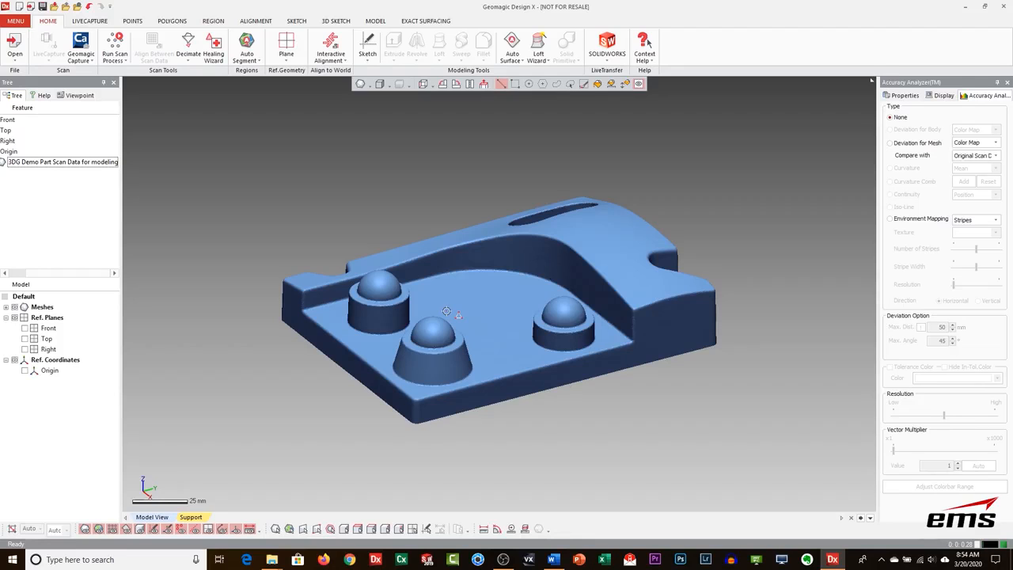
right_click_drag(518, 233, 513, 257)
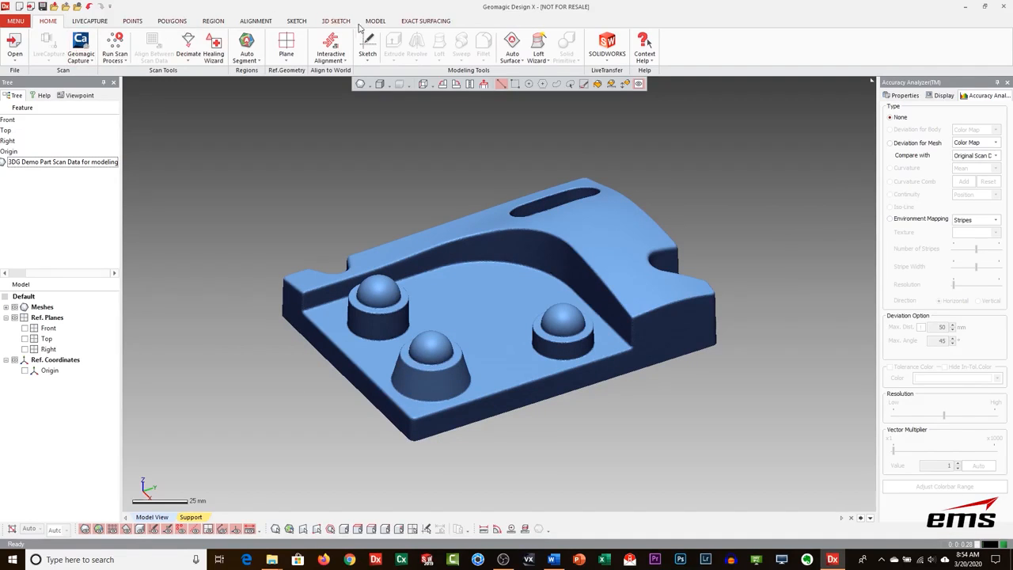
left_click(379, 23)
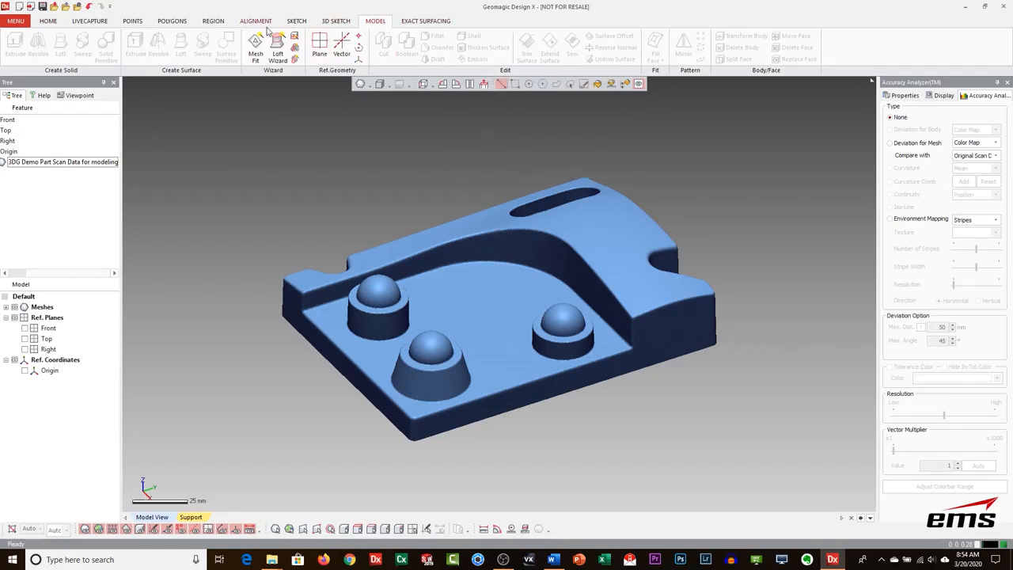
left_click(171, 21)
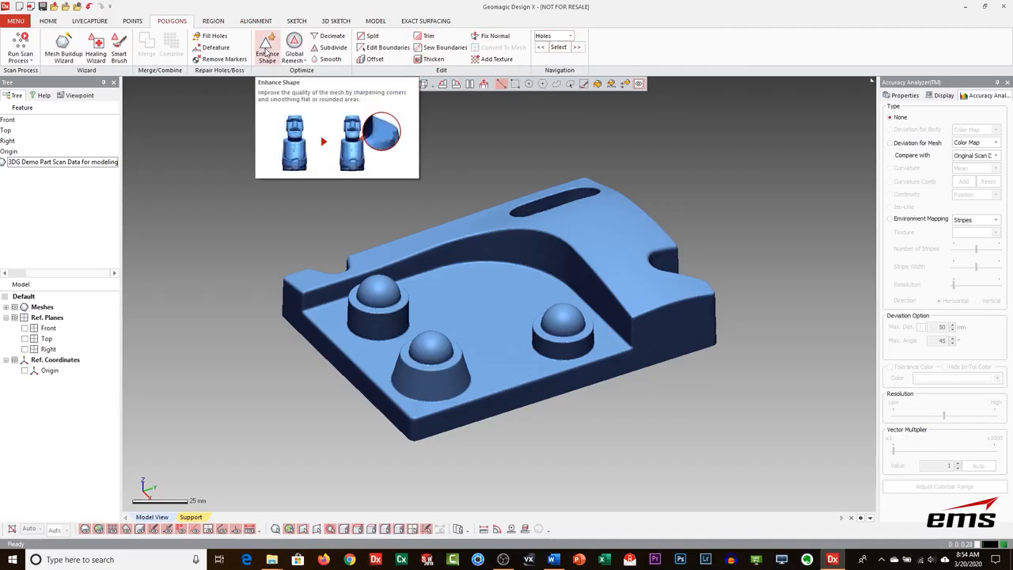
left_click(132, 21)
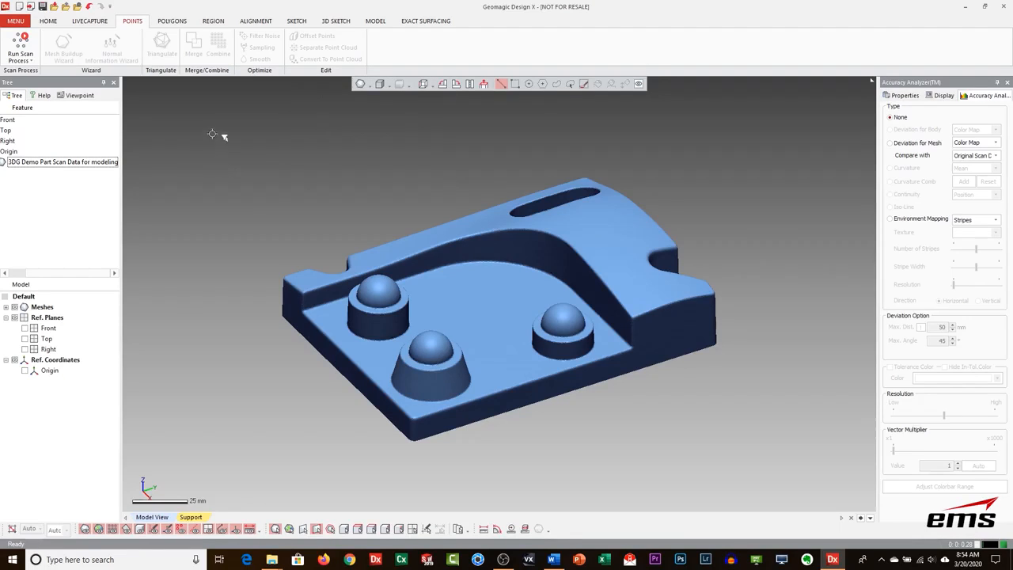
left_click(172, 21)
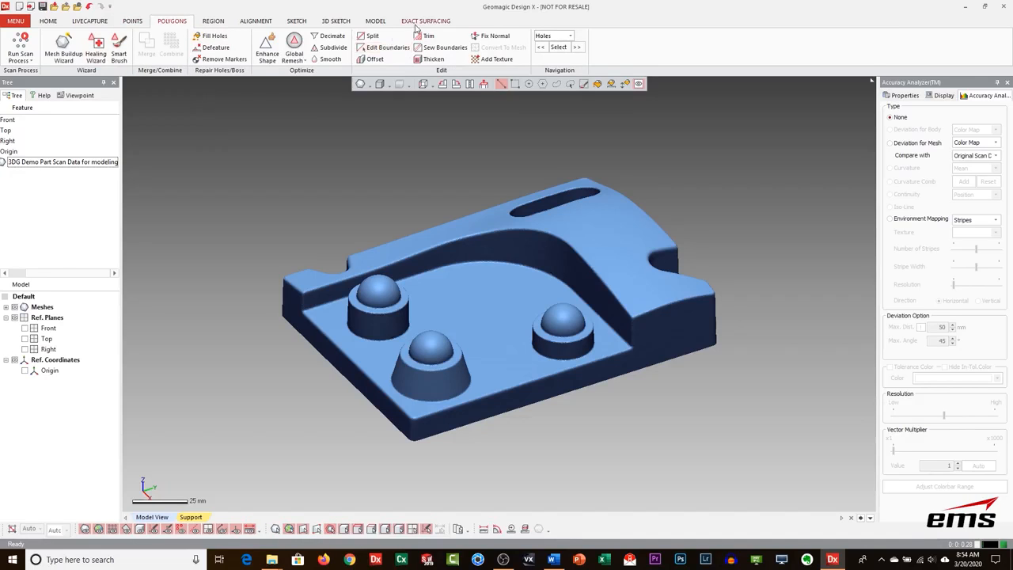
left_click(332, 23)
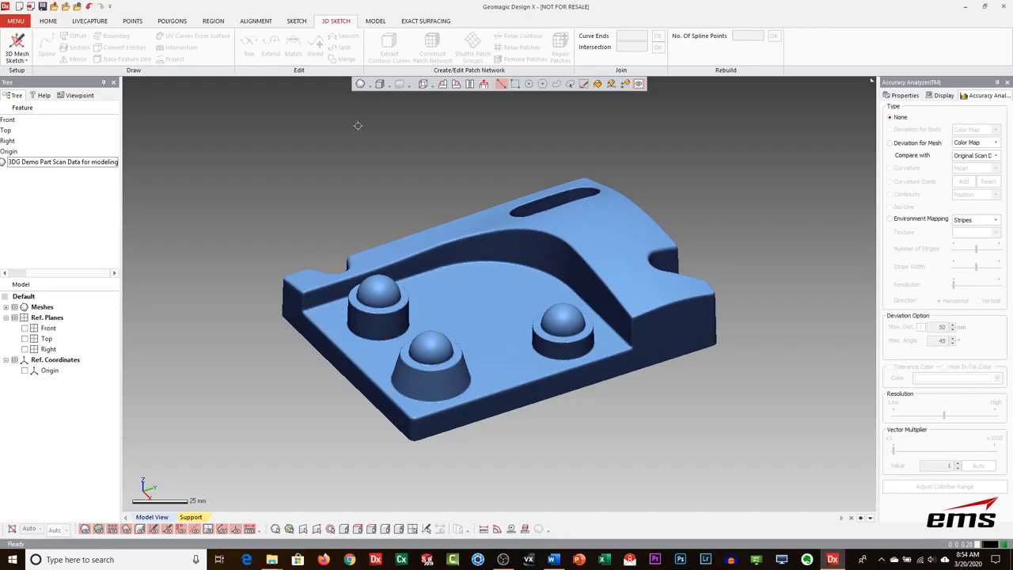
Auto-segment the scan mesh into regions with sensitivity 24, preserving existing regions and merging same primitive shapes, and look over the coloured regions.
left_click(213, 21)
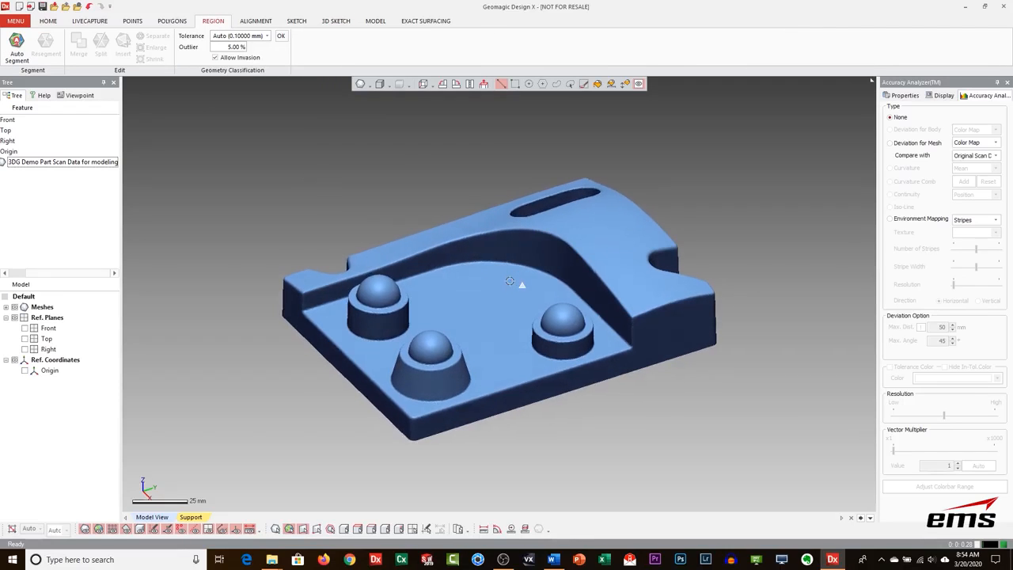
mouse_move(473, 333)
right_mouse_down()
mouse_move(468, 314)
mouse_move(462, 333)
right_mouse_up()
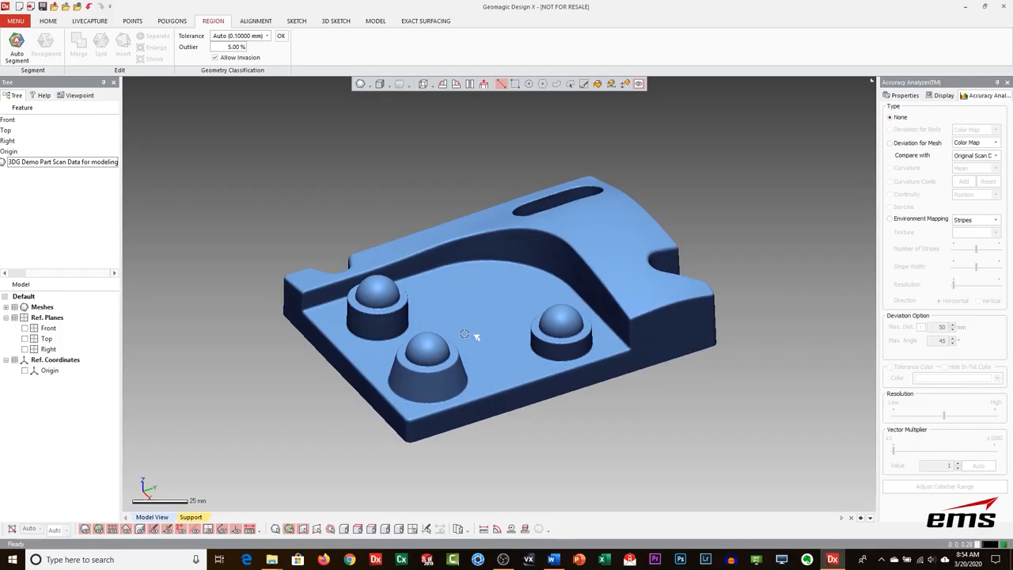
right_click_drag(484, 325, 479, 312)
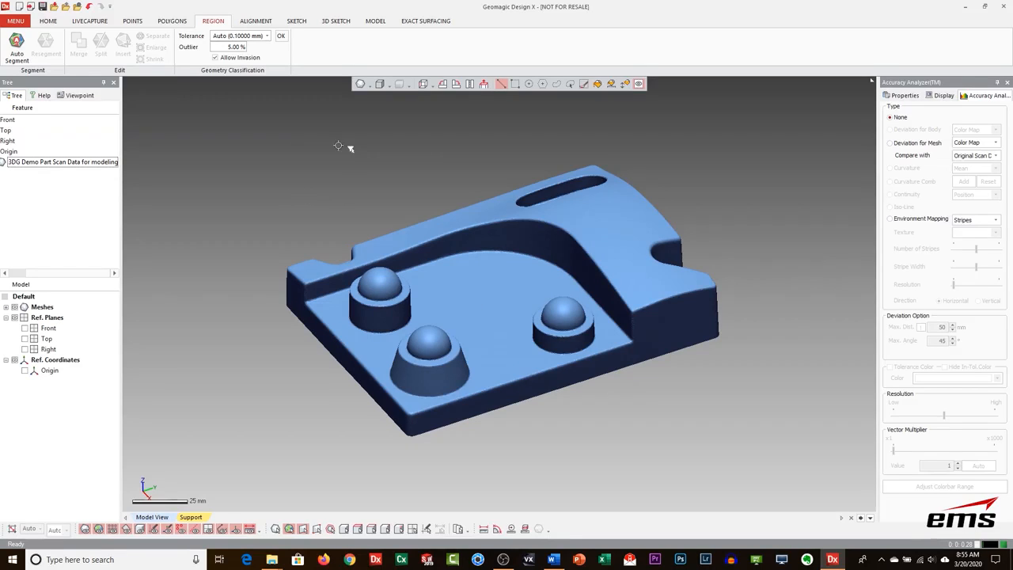
left_click(16, 48)
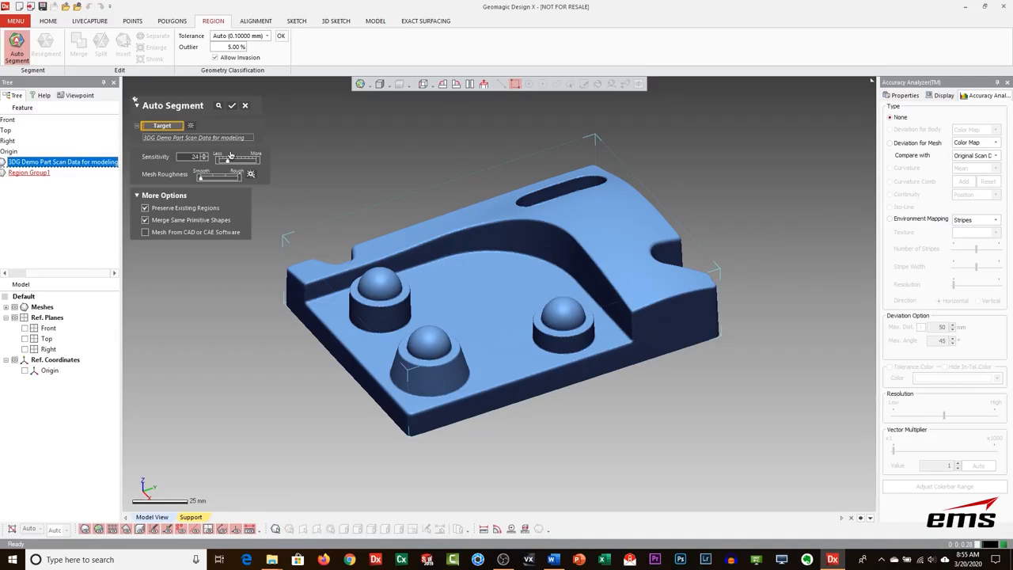
left_click(232, 105)
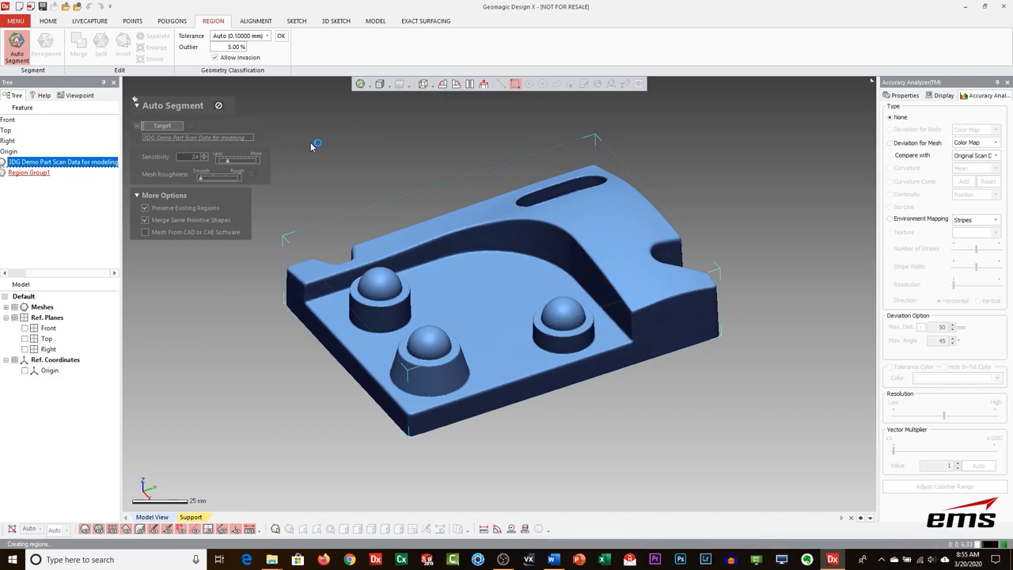
right_click_drag(531, 285, 558, 264)
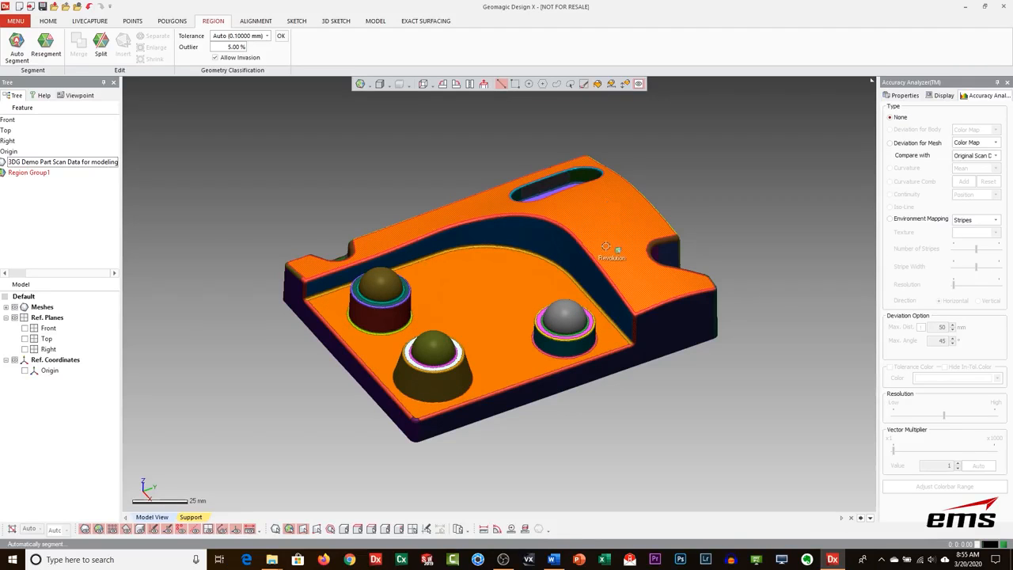
right_click_drag(513, 336, 556, 292)
right_click_drag(661, 315, 622, 317)
right_click_drag(532, 263, 521, 273)
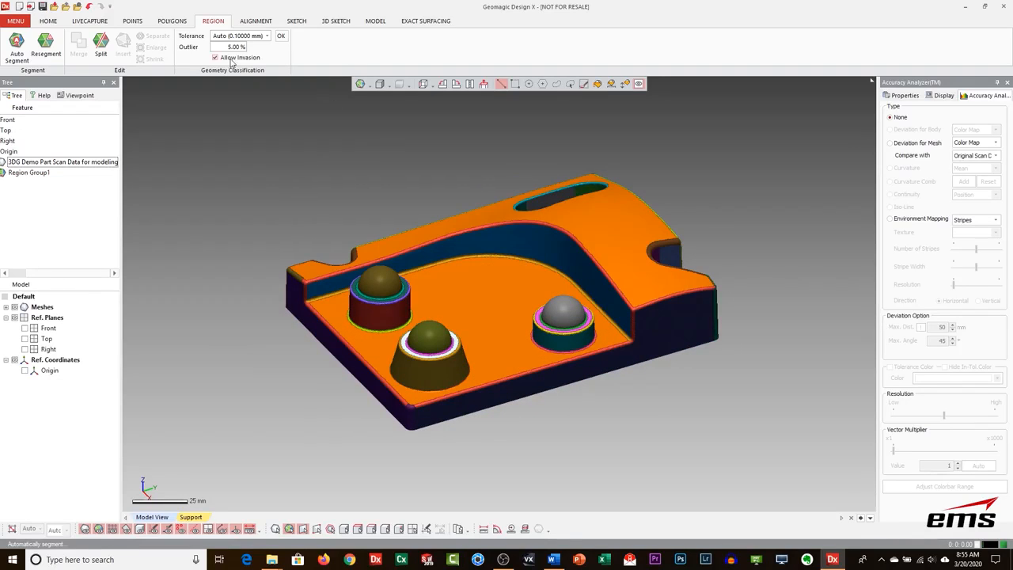
Add a reference plane extracted as a best fit from the flat pocket floor region around the three bosses.
left_click(375, 21)
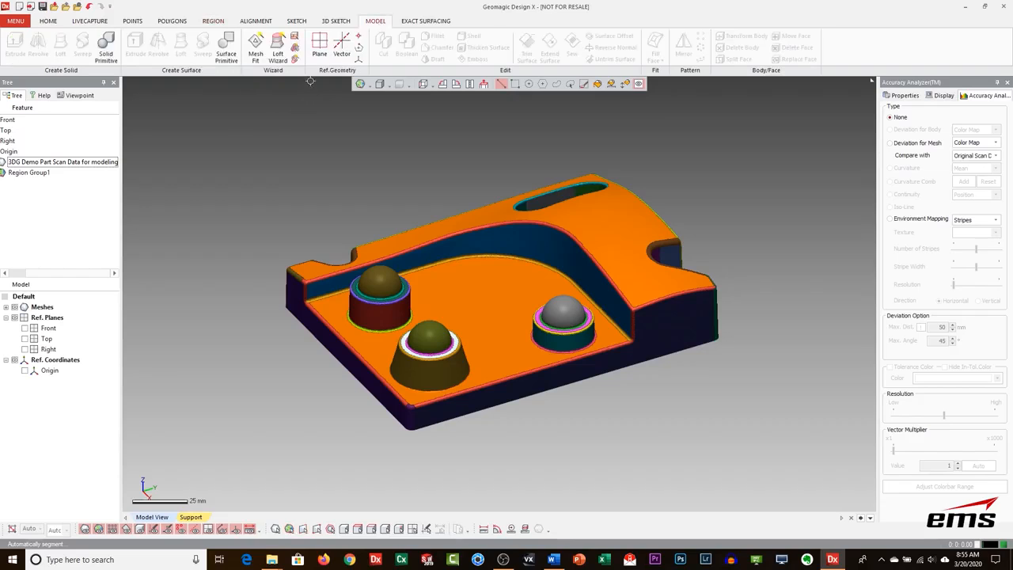
left_click(319, 49)
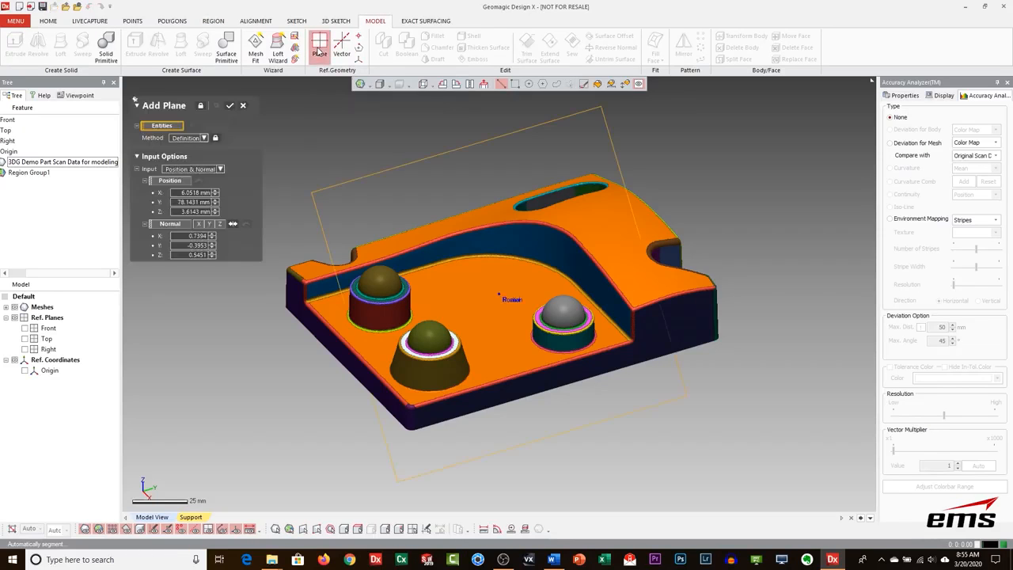
left_click(201, 138)
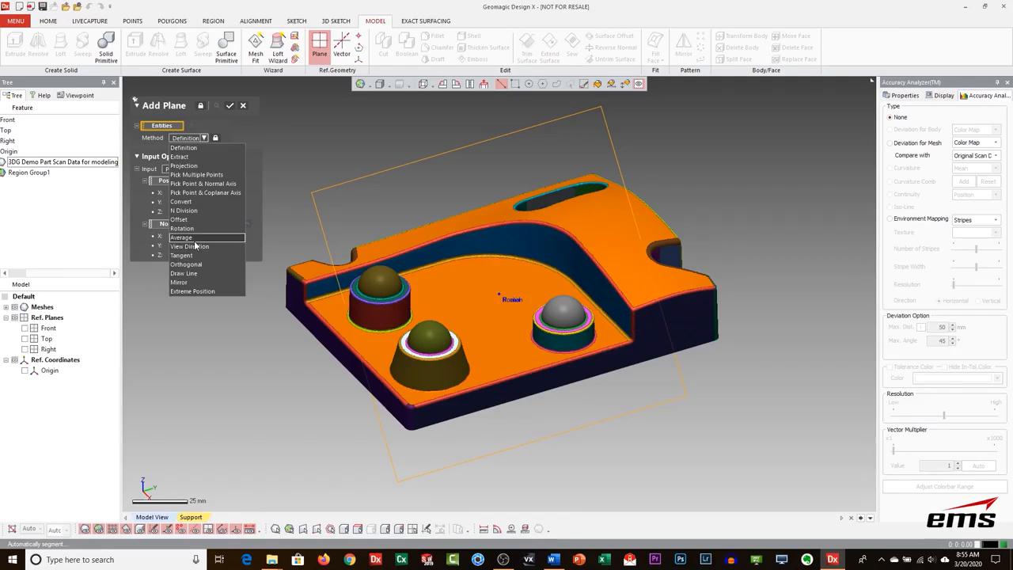
left_click(199, 156)
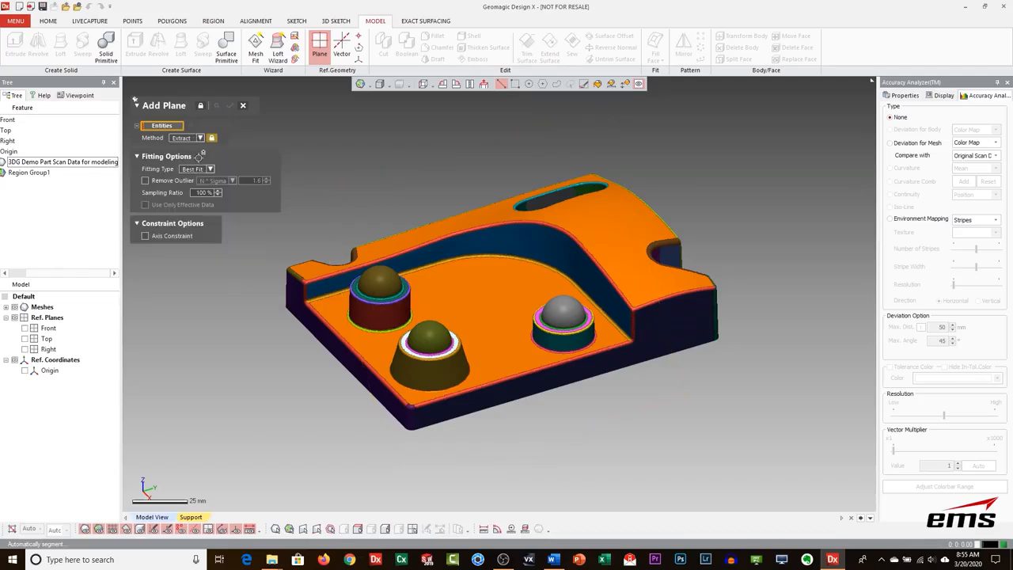
left_click(504, 287)
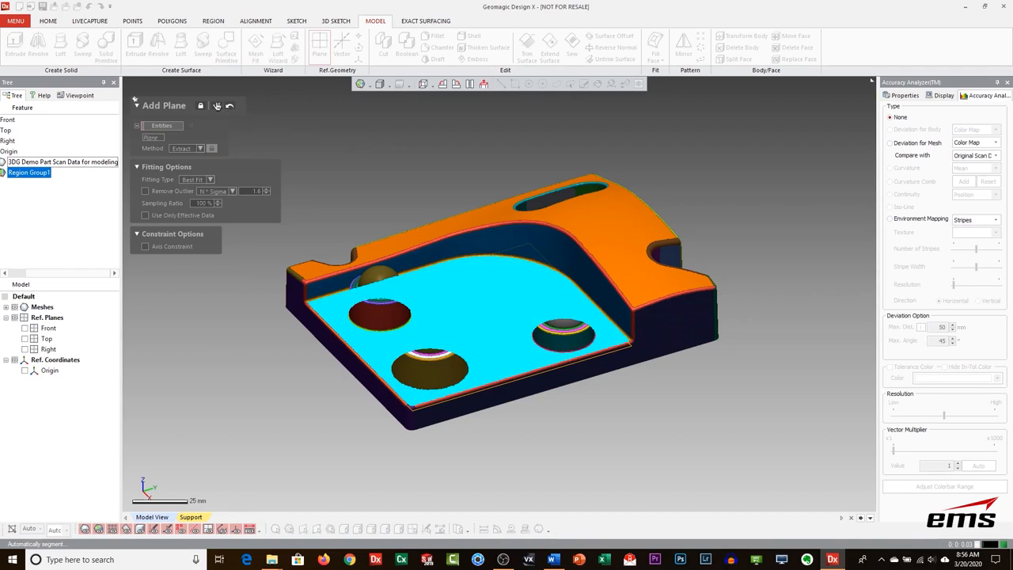
left_click(217, 106)
In an edge-on view with the mesh hidden, create an offset copy of the pocket floor plane at -33 mm, then show the mesh again.
right_click_drag(557, 389, 561, 356)
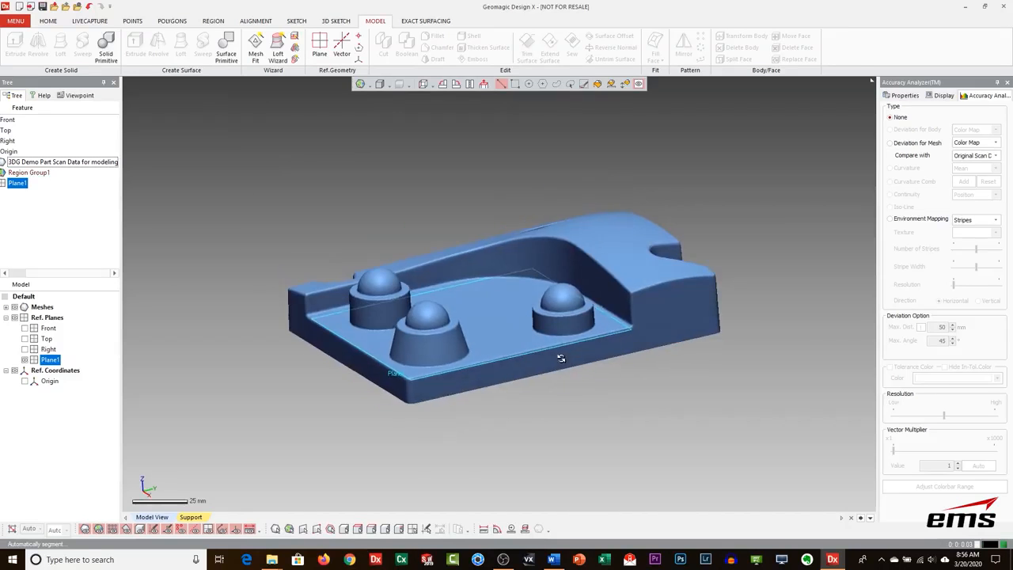
left_click(422, 84)
left_click(426, 125)
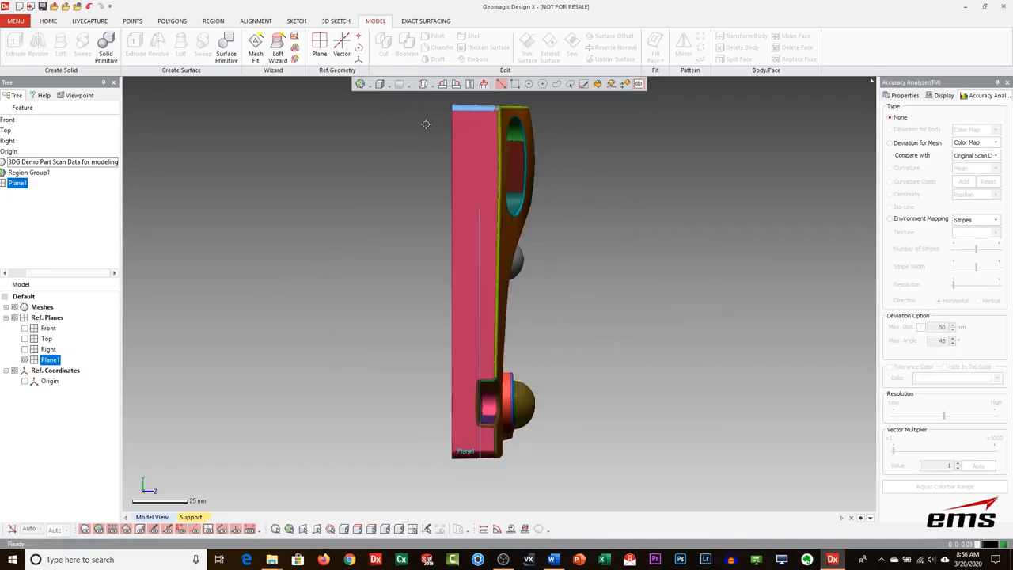
scroll(478, 226, "down", 1)
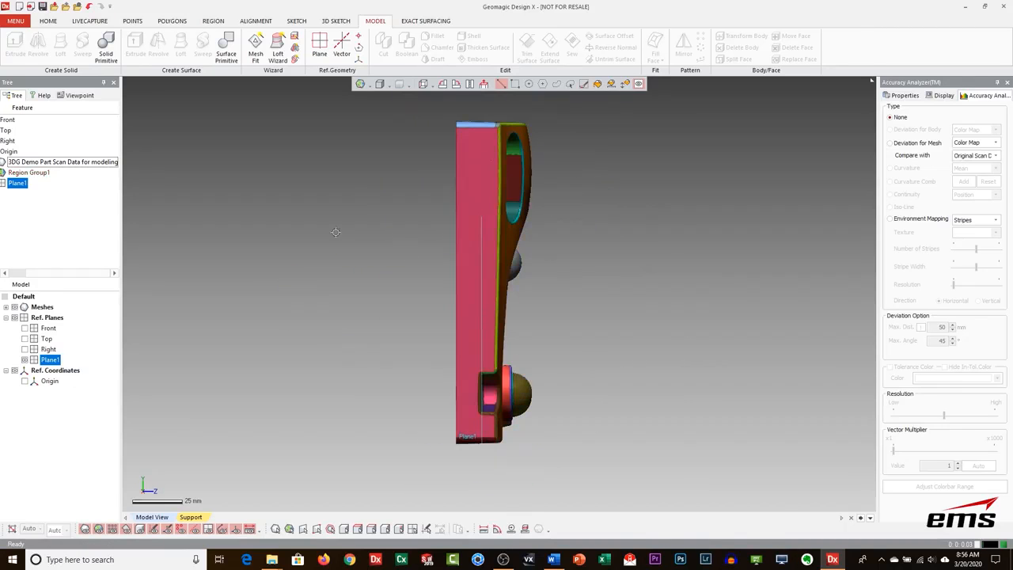
left_click(23, 308)
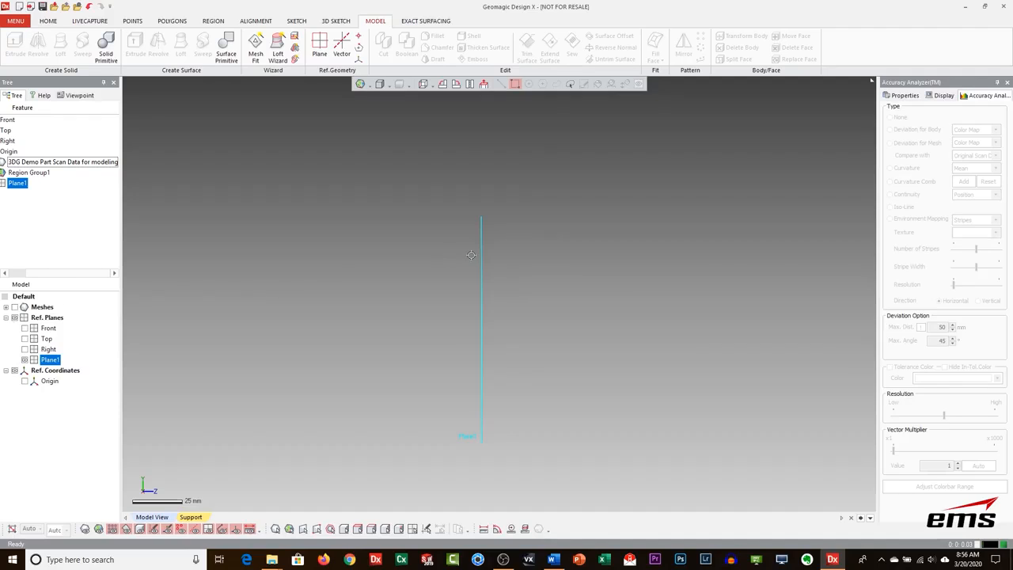
left_click_drag(482, 257, 413, 261, "ctrl")
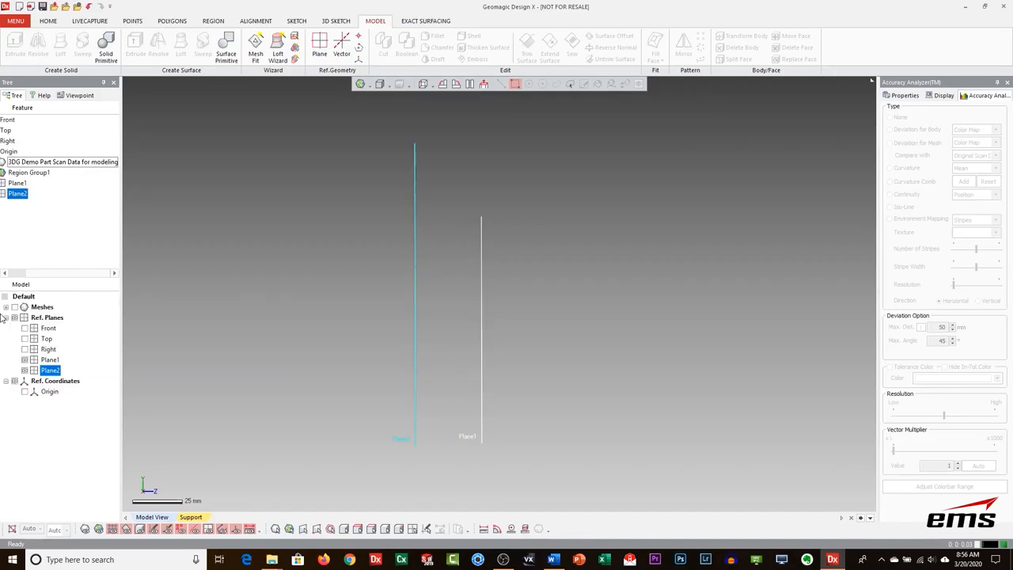
left_click(23, 307)
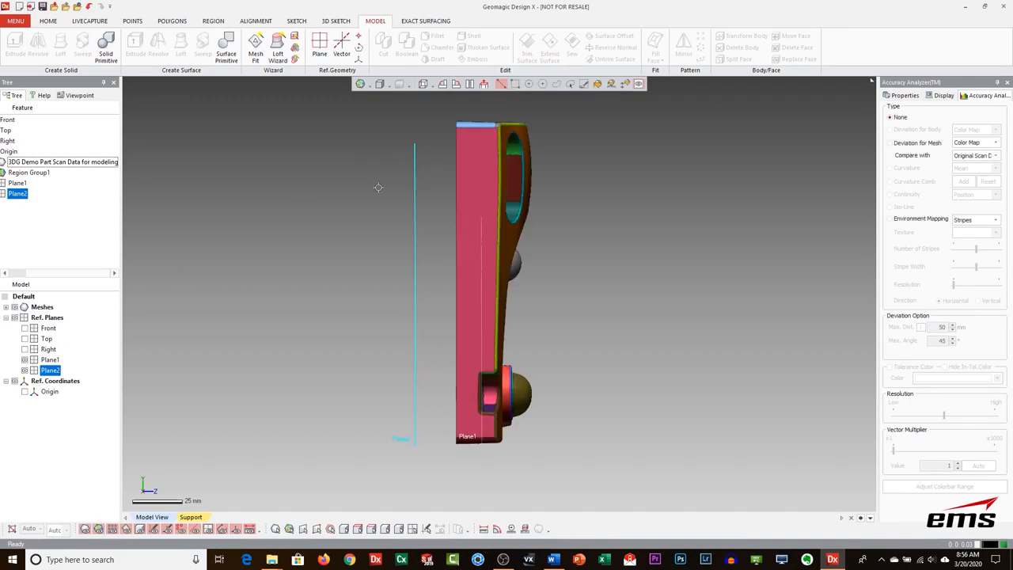
Set the offset plane's distance from the pocket floor plane to -12.5 mm, just inside the underside of the part.
double_click(414, 188)
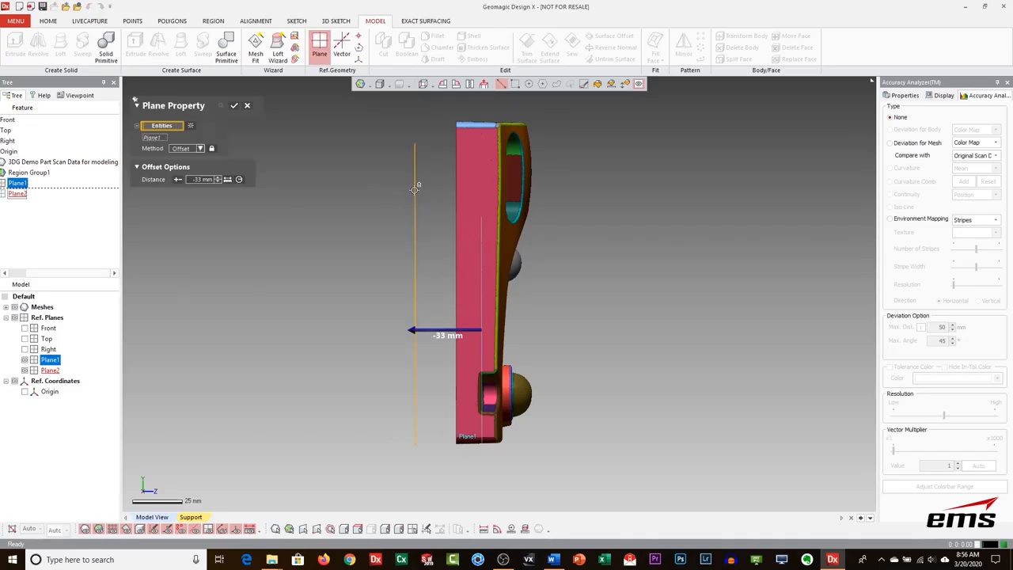
left_click_drag(412, 330, 449, 331)
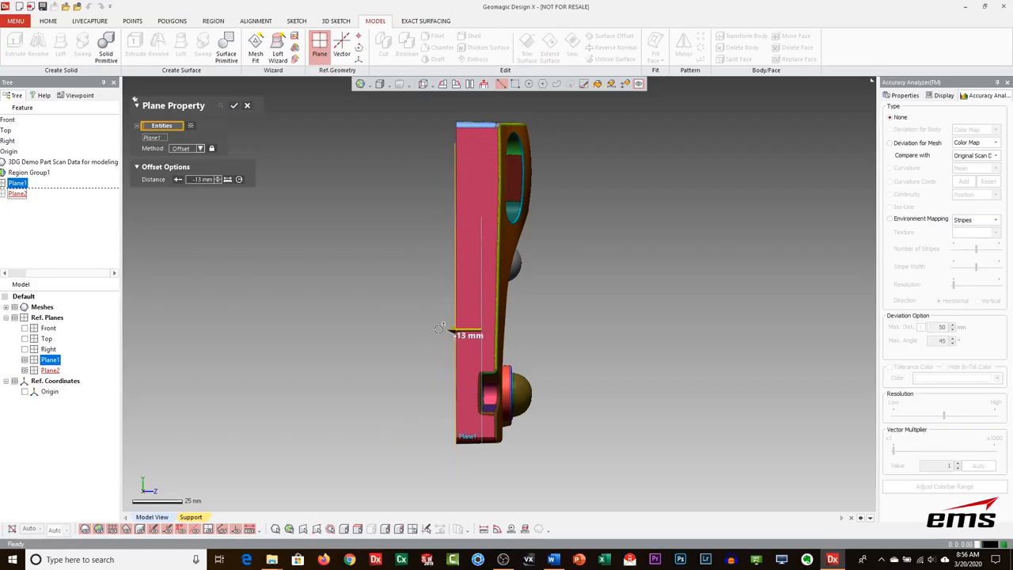
left_click(197, 180)
key("BackSpace")
type("-12.5")
key("Return")
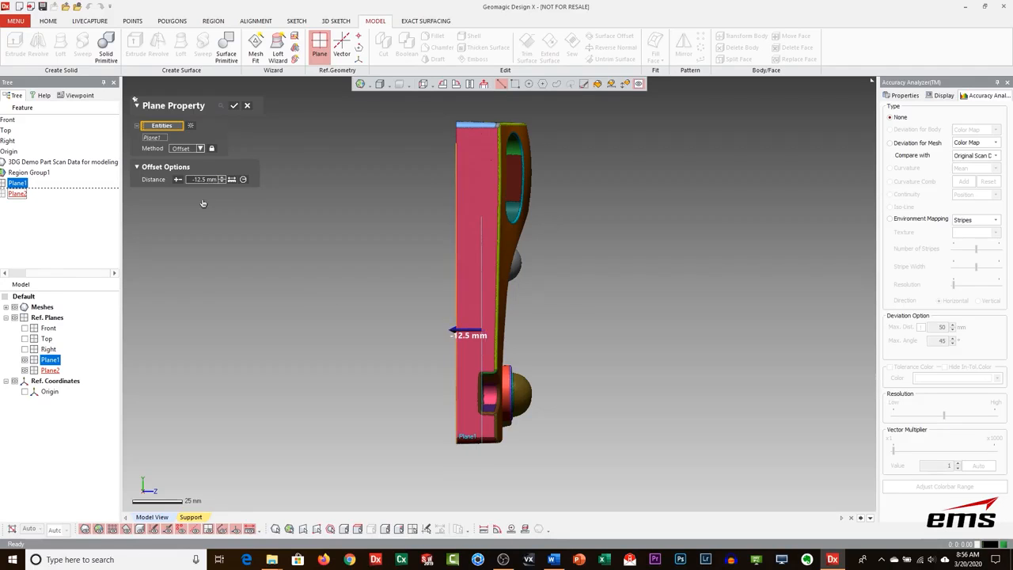
left_click(233, 105)
key("ctrl+2")
right_click_drag(655, 393, 607, 416)
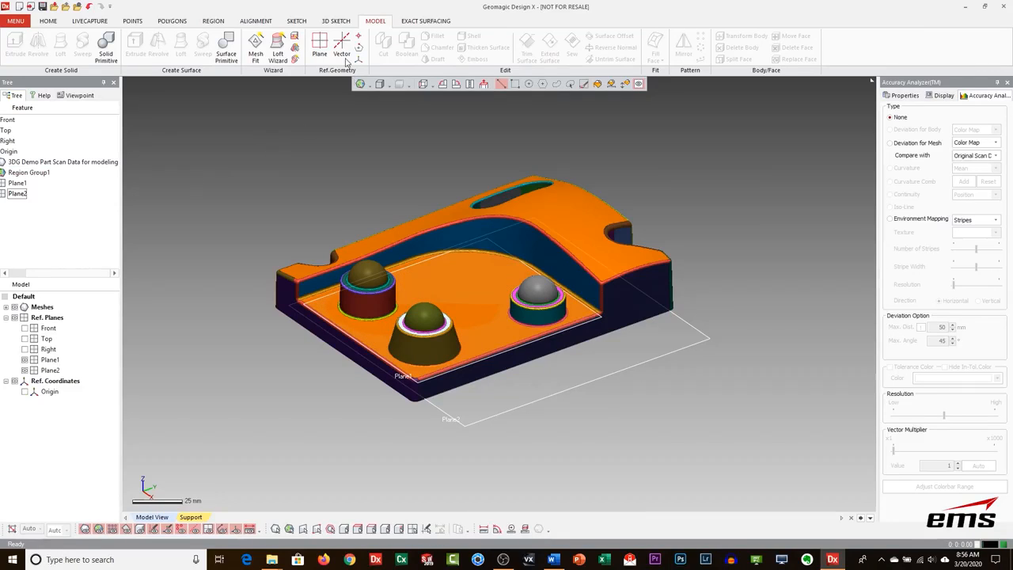
Start a planar mesh sketch on the offset plane near the underside, with the section polyline offset 1 mm from the base plane.
left_click(295, 22)
left_click(17, 56)
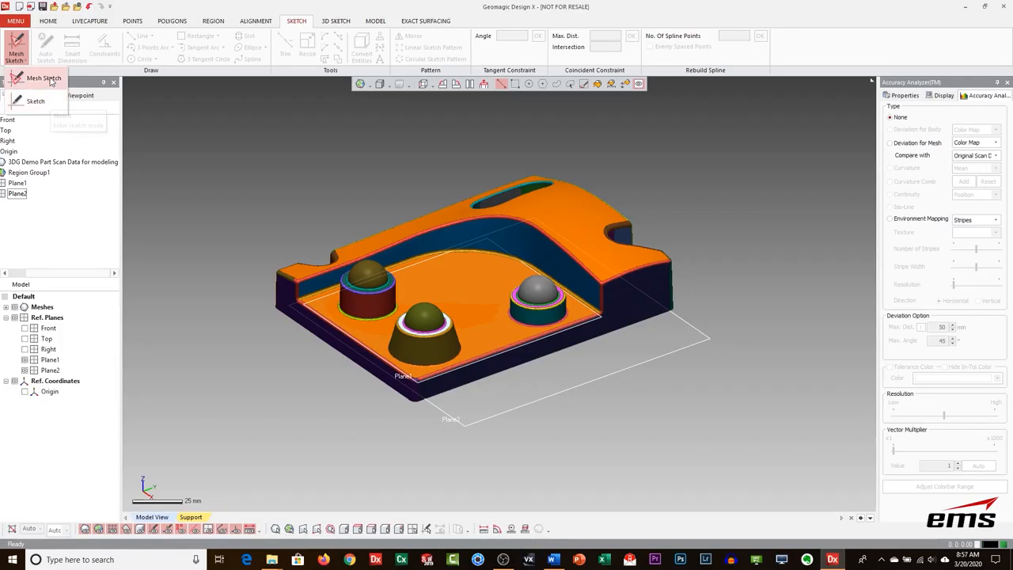
left_click(43, 79)
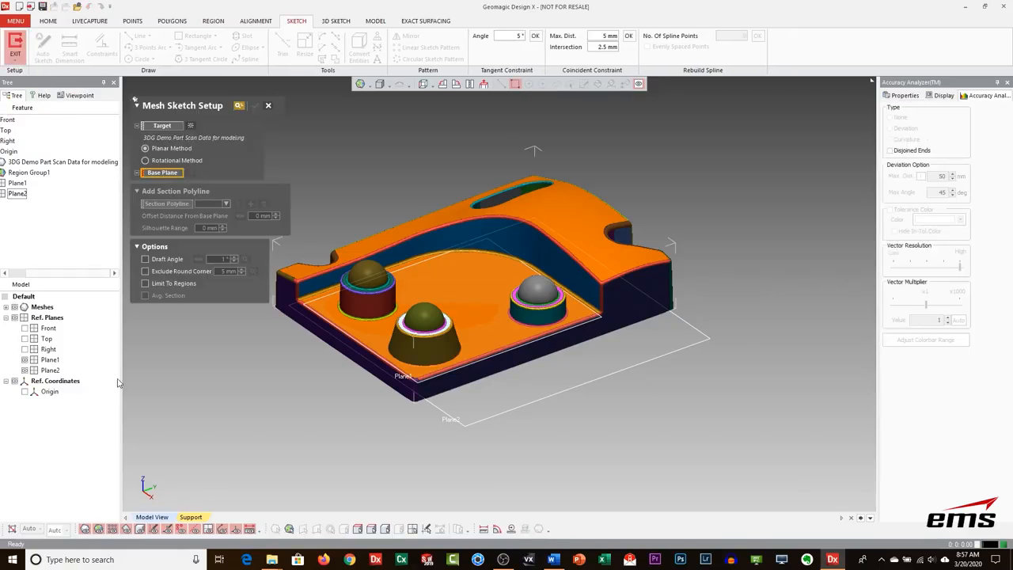
left_click(476, 400)
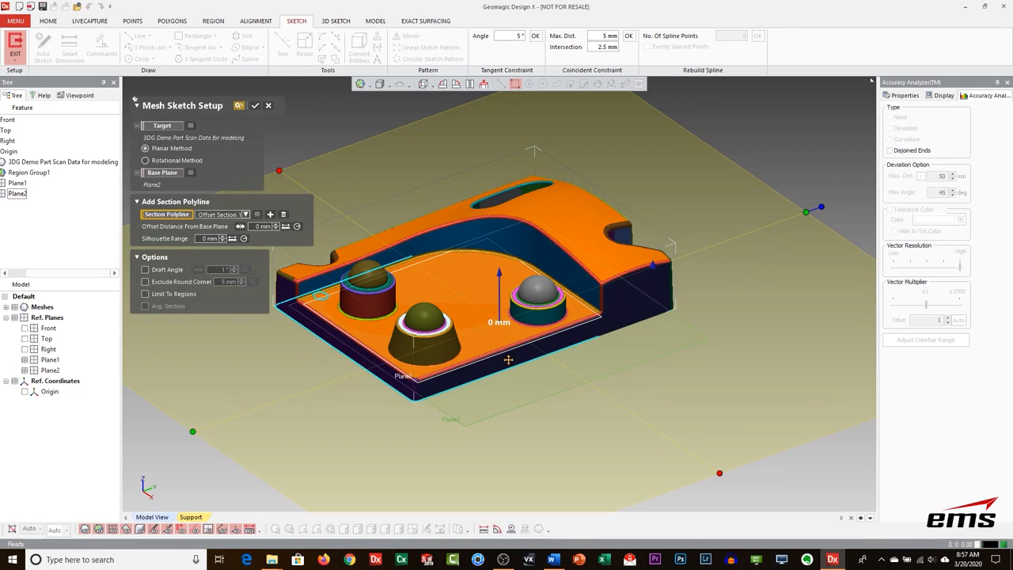
mouse_move(499, 280)
left_mouse_down()
mouse_move(503, 235)
mouse_move(504, 274)
left_mouse_up()
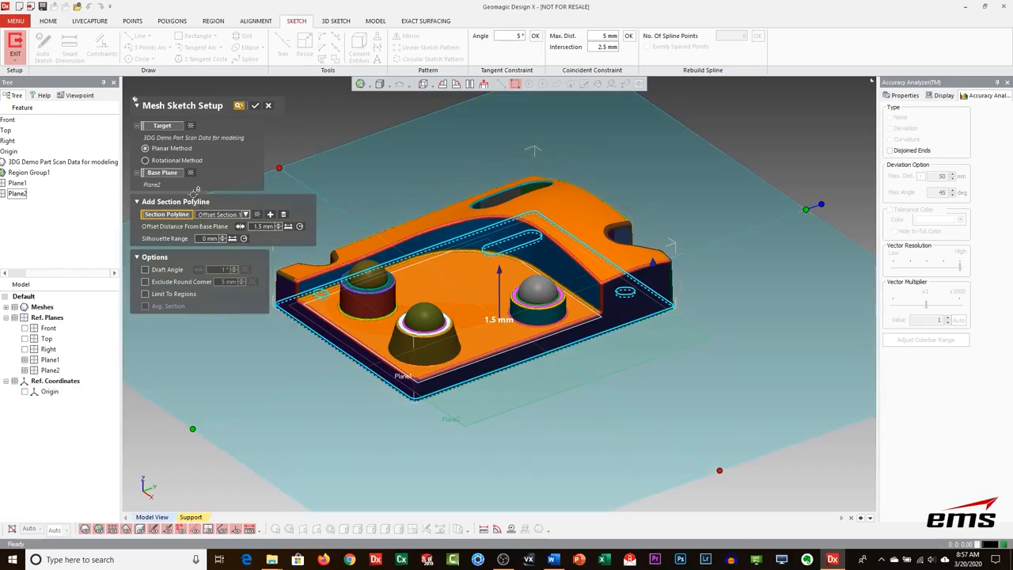
left_click(257, 227)
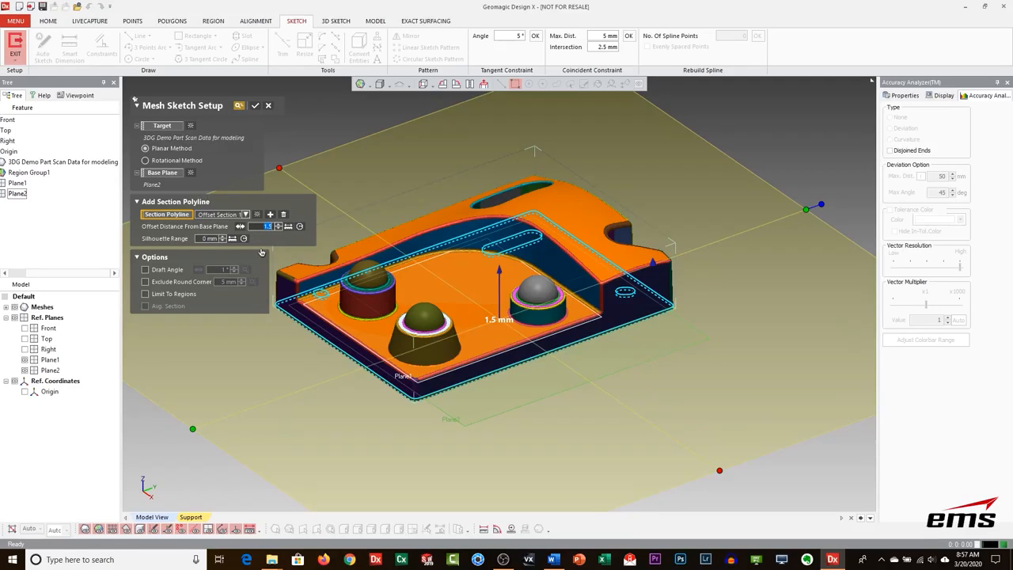
type("1")
key("Return")
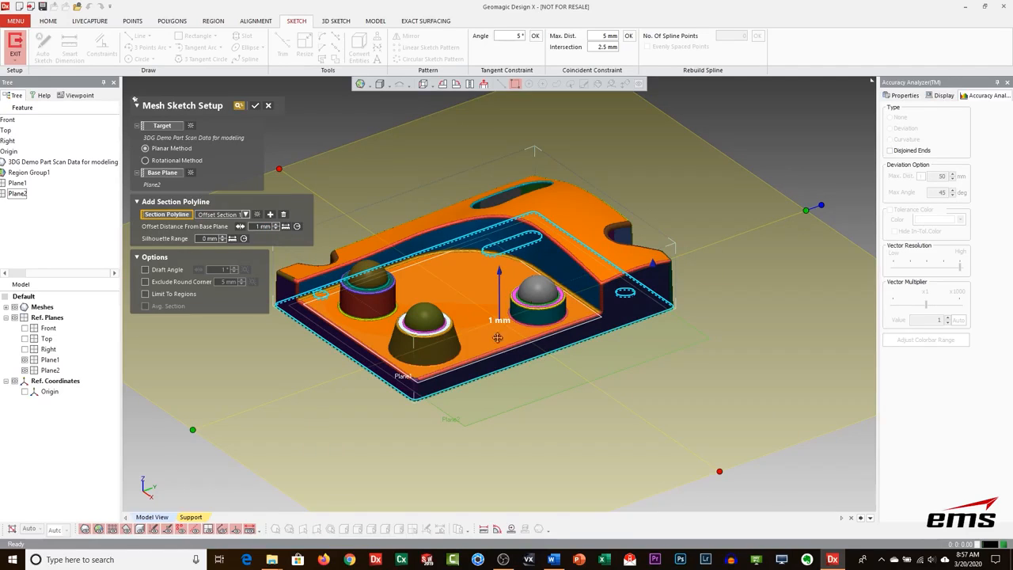
left_click(254, 107)
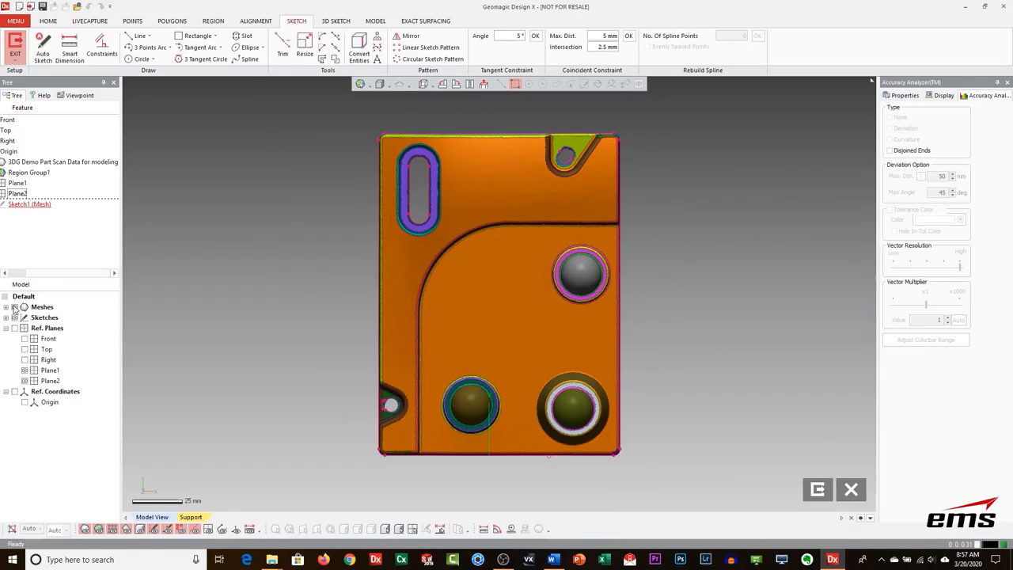
Hide the scan mesh to expose the sketch's section polylines, and show the reference planes around them.
left_click_drag(41, 273, 24, 273)
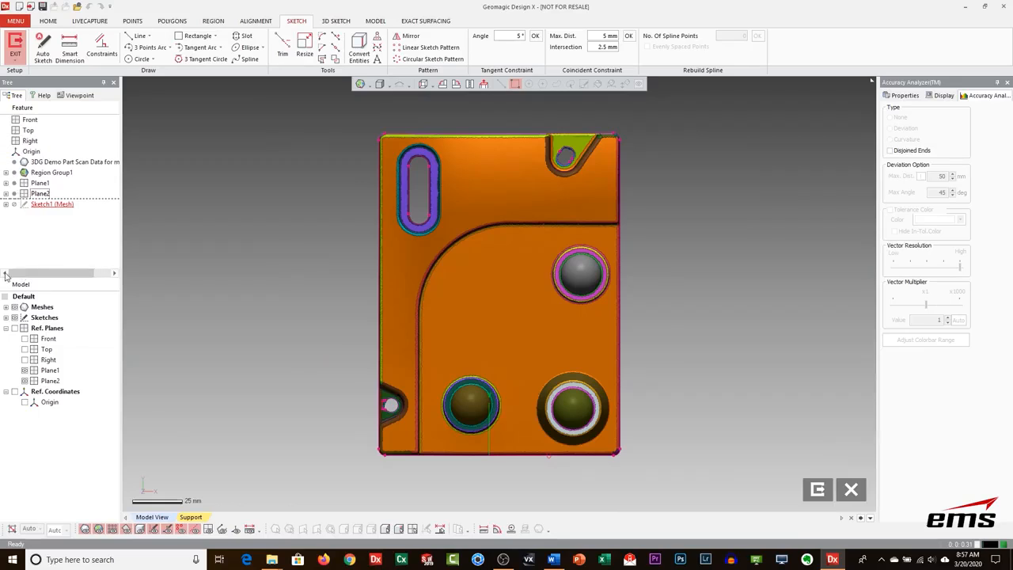
left_click(7, 317)
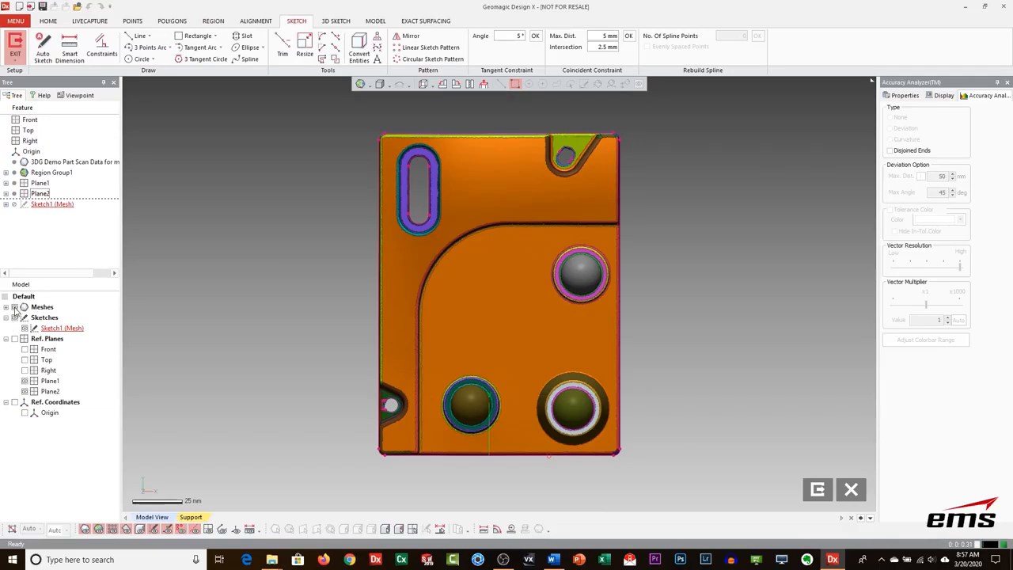
left_click(14, 308)
mouse_move(515, 384)
right_mouse_down()
mouse_move(443, 273)
mouse_move(460, 307)
mouse_move(568, 346)
mouse_move(436, 309)
mouse_move(495, 351)
mouse_move(604, 375)
mouse_move(585, 380)
right_mouse_up()
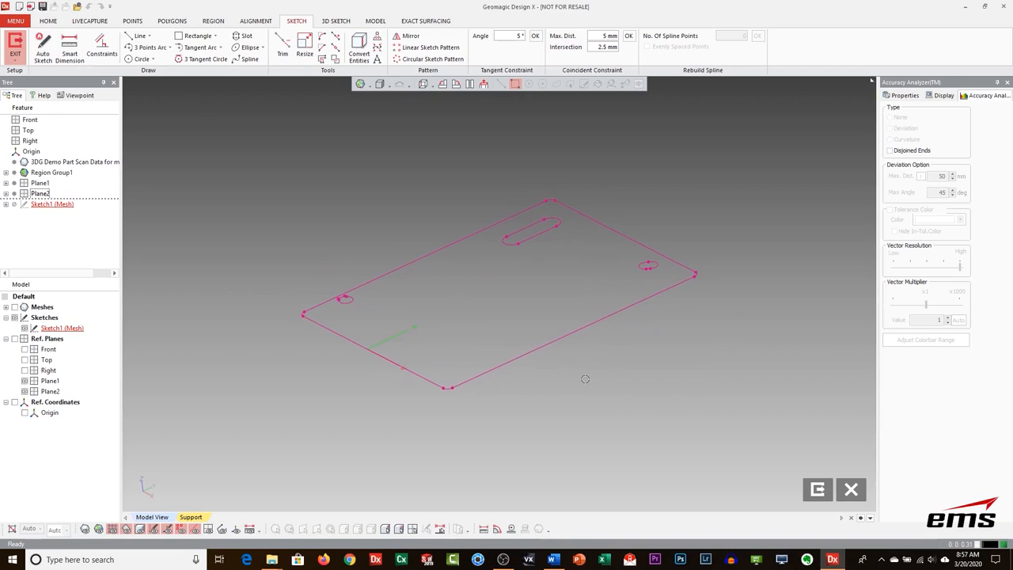
left_click(15, 340)
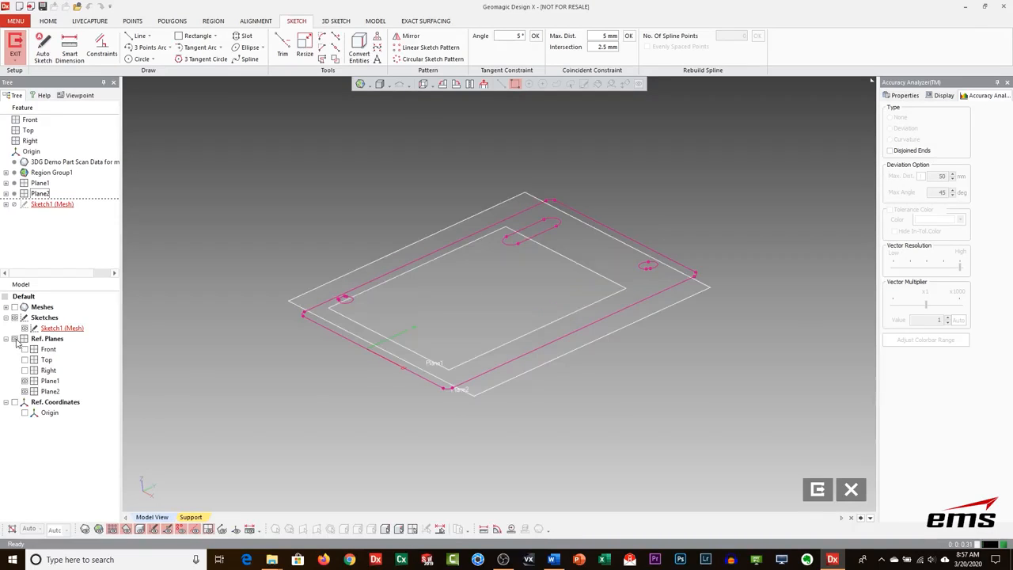
Hide the reference planes and look straight onto the mesh sketch's section polylines.
left_click(24, 381)
mouse_move(556, 388)
right_mouse_down()
mouse_move(531, 350)
mouse_move(431, 318)
mouse_move(518, 395)
mouse_move(622, 357)
mouse_move(622, 372)
right_mouse_up()
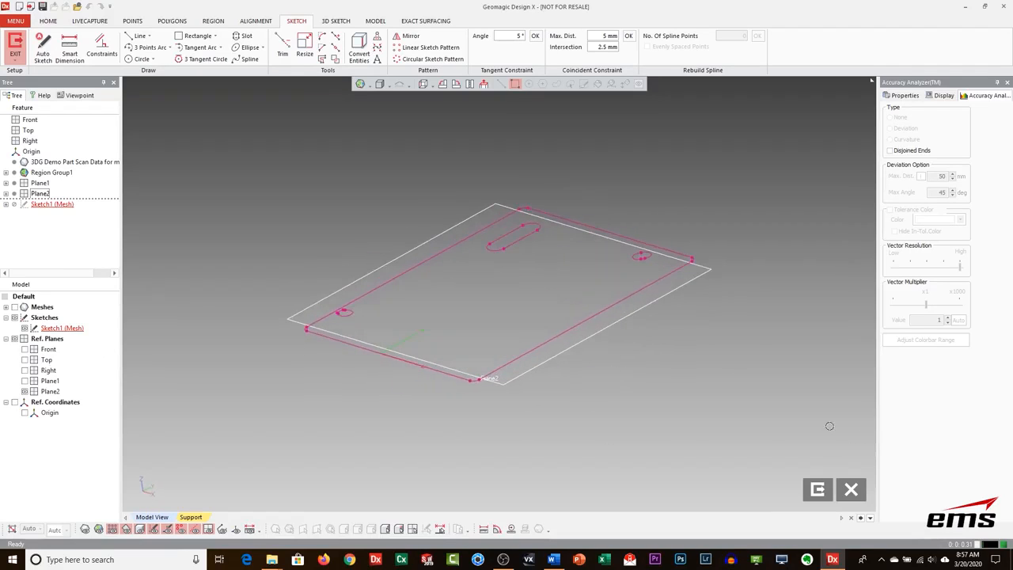
left_click(483, 83)
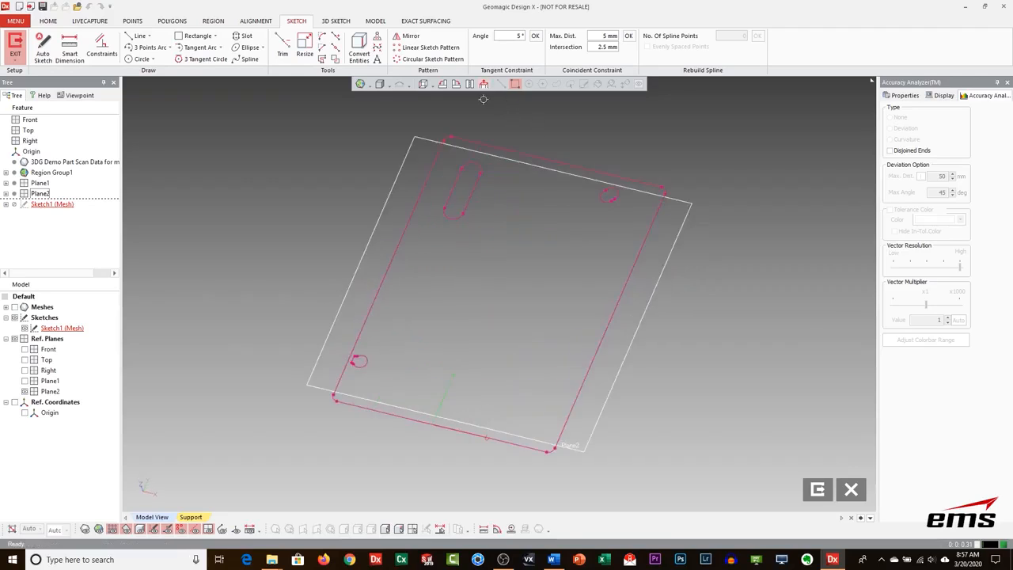
left_click(15, 340)
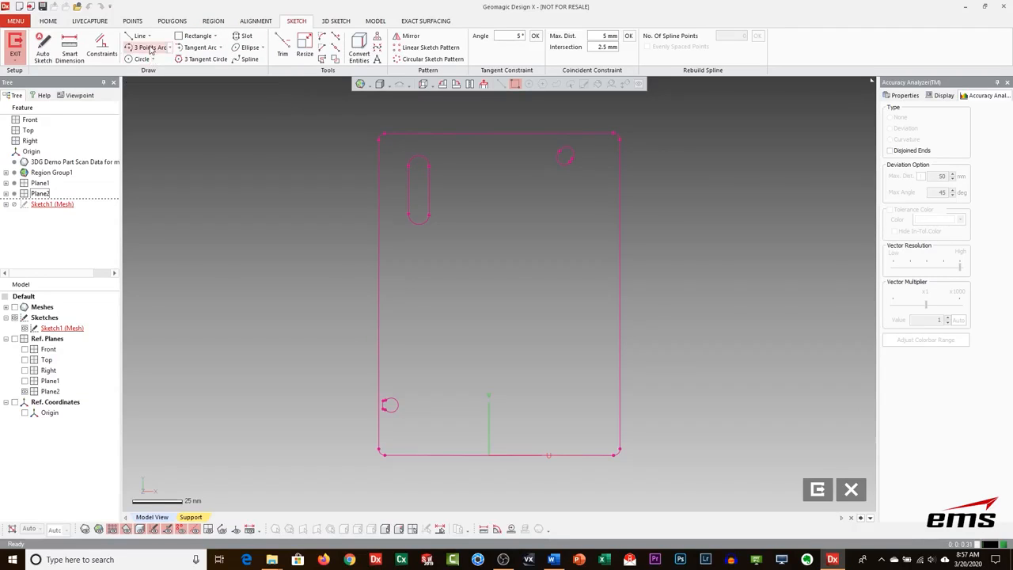
Fit sketch lines to the section polylines along the part outline's right, upper and left edges.
left_click(139, 36)
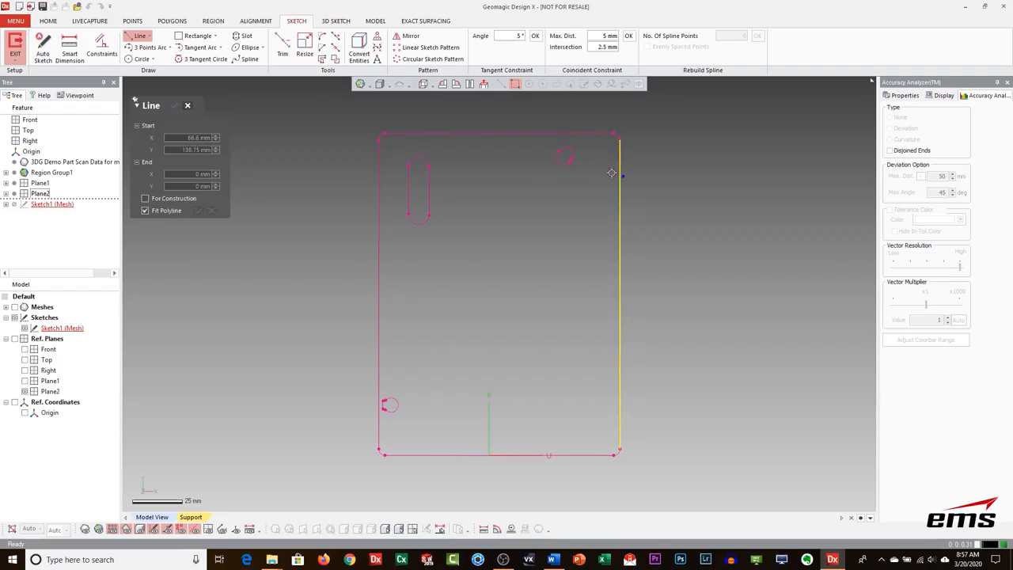
mouse_move(603, 152)
left_mouse_down()
mouse_move(690, 362)
mouse_move(688, 435)
left_mouse_up()
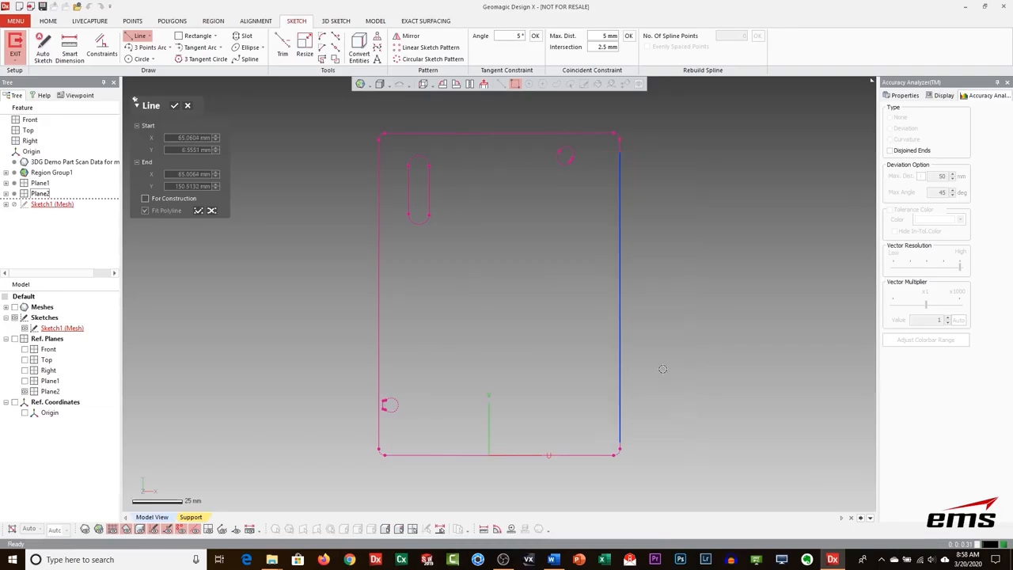
left_click(175, 106)
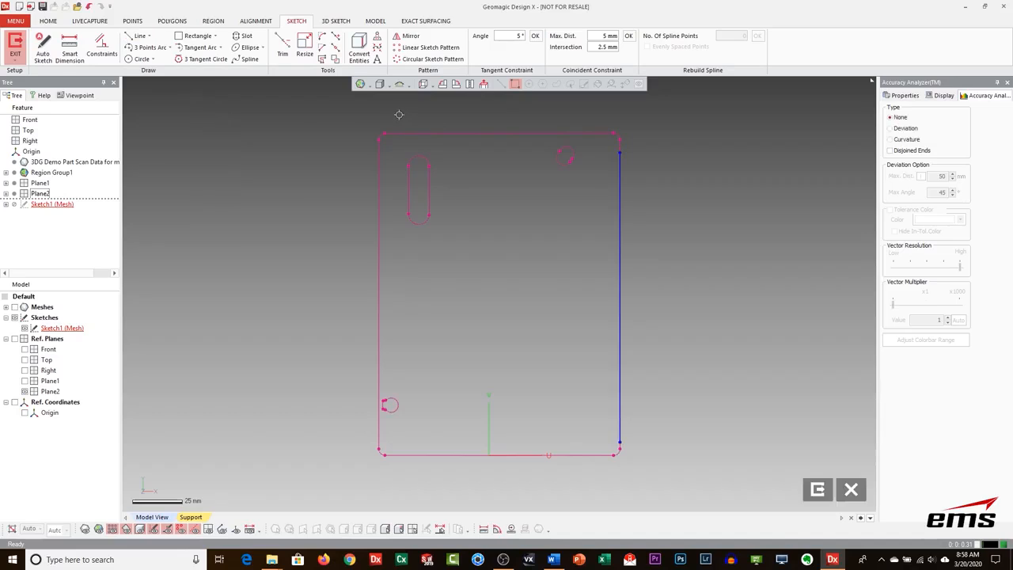
left_click(139, 36)
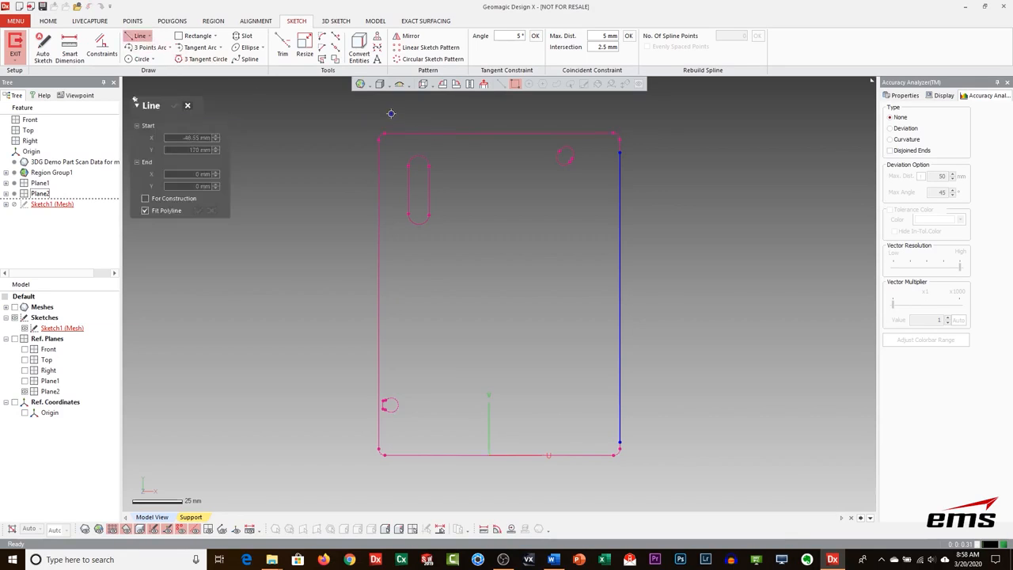
left_click_drag(606, 140, 606, 140)
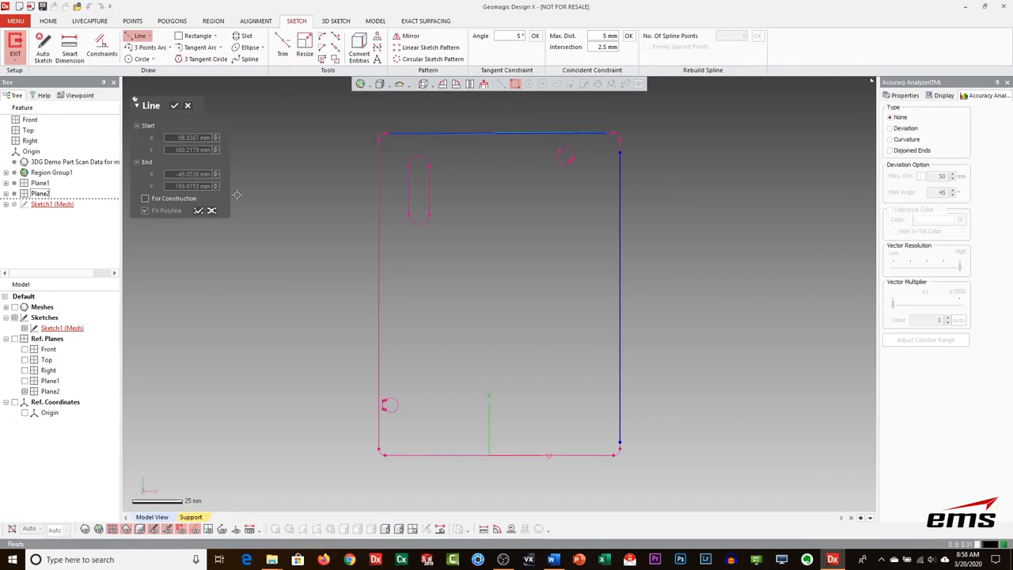
left_click_drag(379, 198, 380, 441)
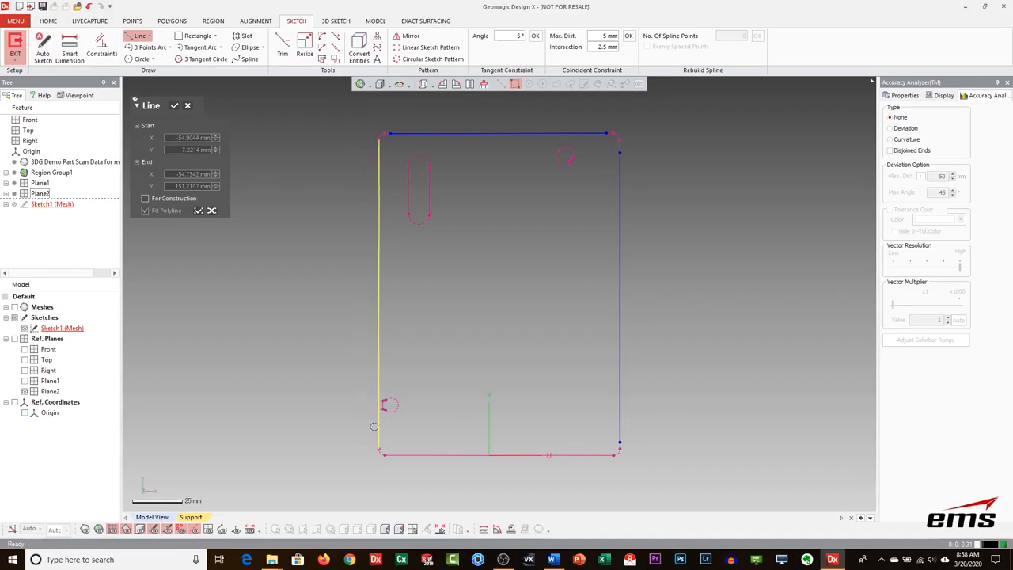
left_click(174, 106)
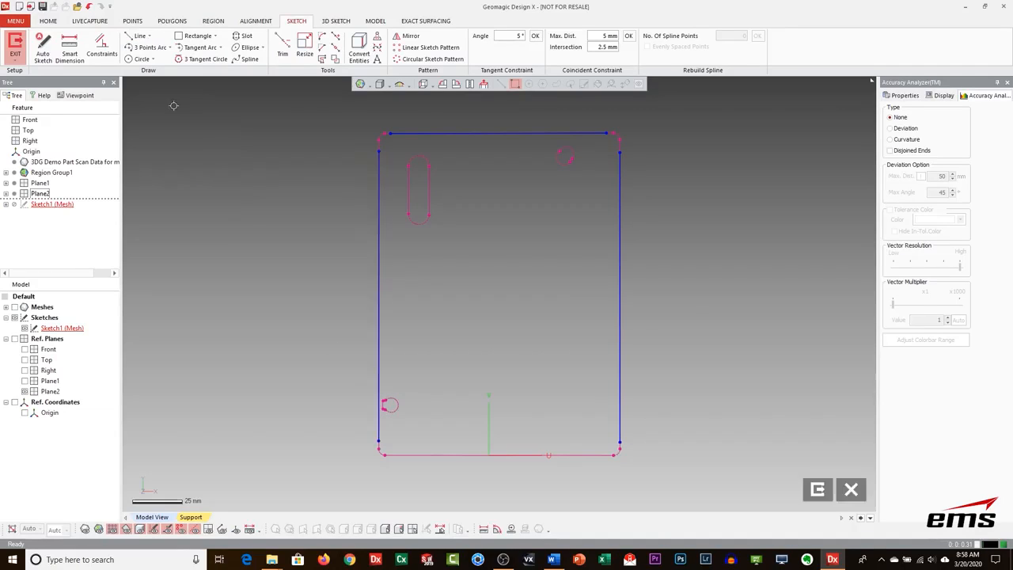
Select the three fitted outline lines together and delete them from the mesh sketch.
right_click(473, 135)
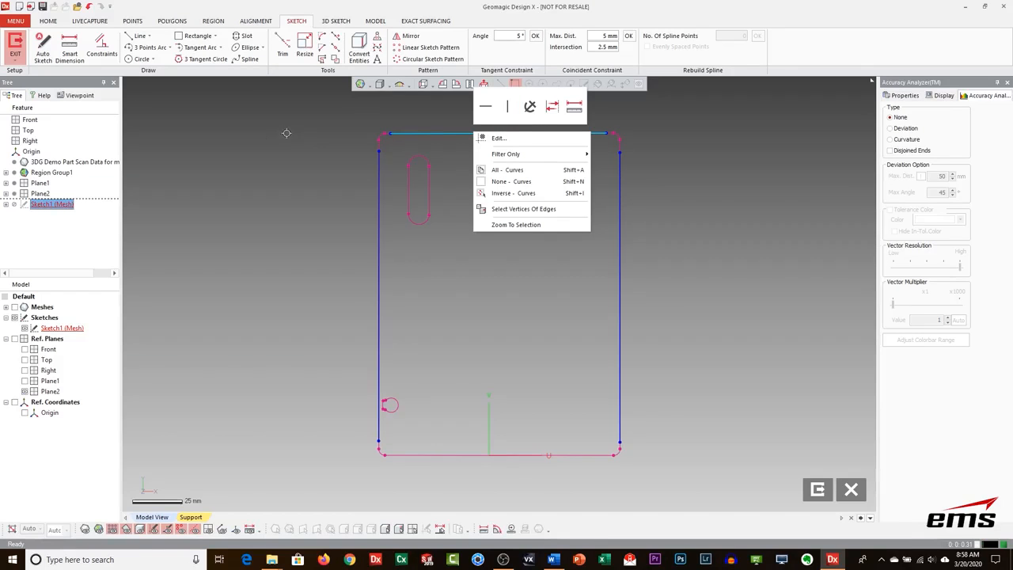
left_click(304, 116)
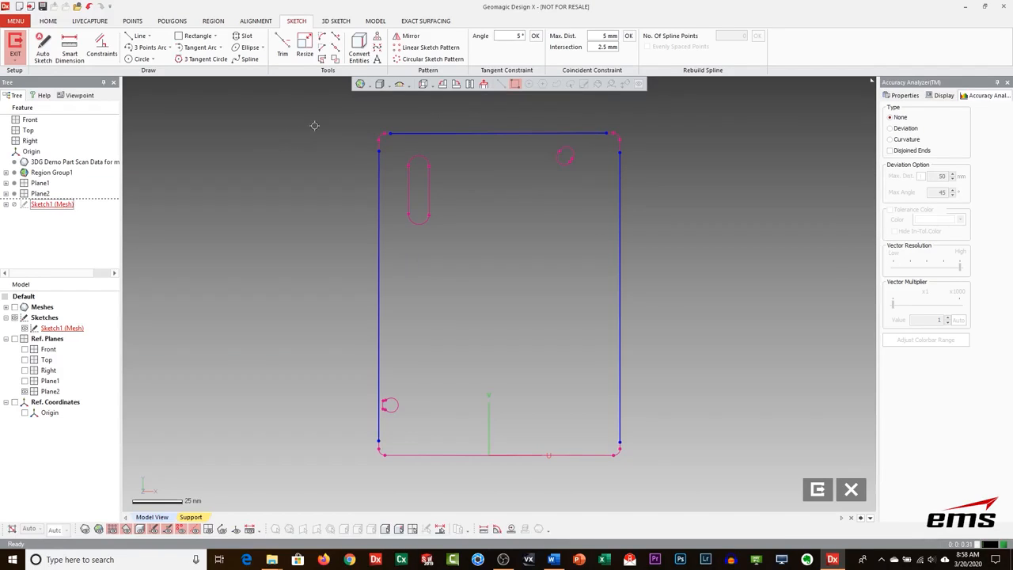
mouse_move(326, 121)
left_mouse_down()
mouse_move(559, 252)
mouse_move(678, 356)
mouse_move(668, 358)
left_mouse_up()
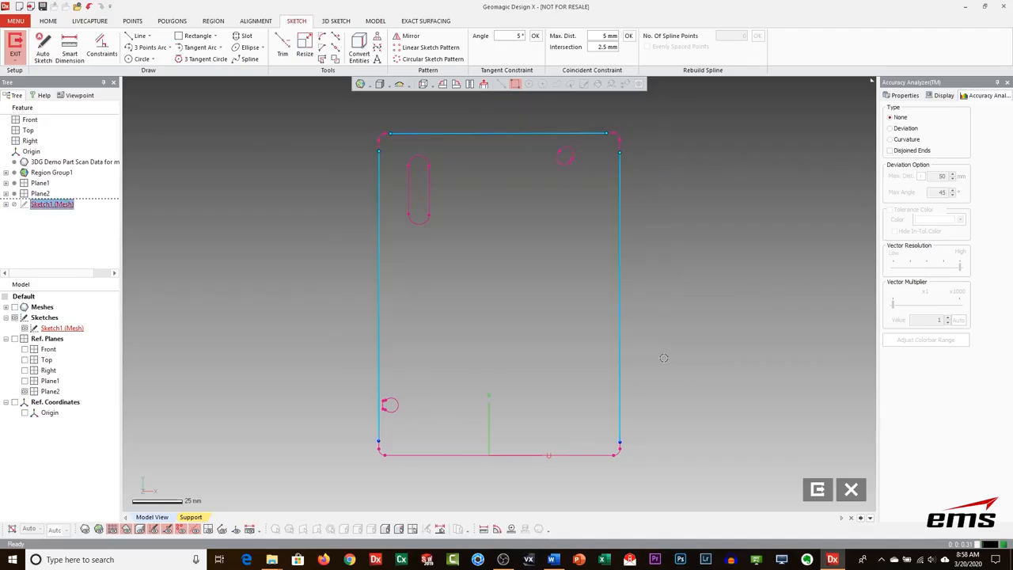
Draw a rectangle about 120 by 160 mm over the outer section polylines and align its left edge with the polyline.
left_click(180, 36)
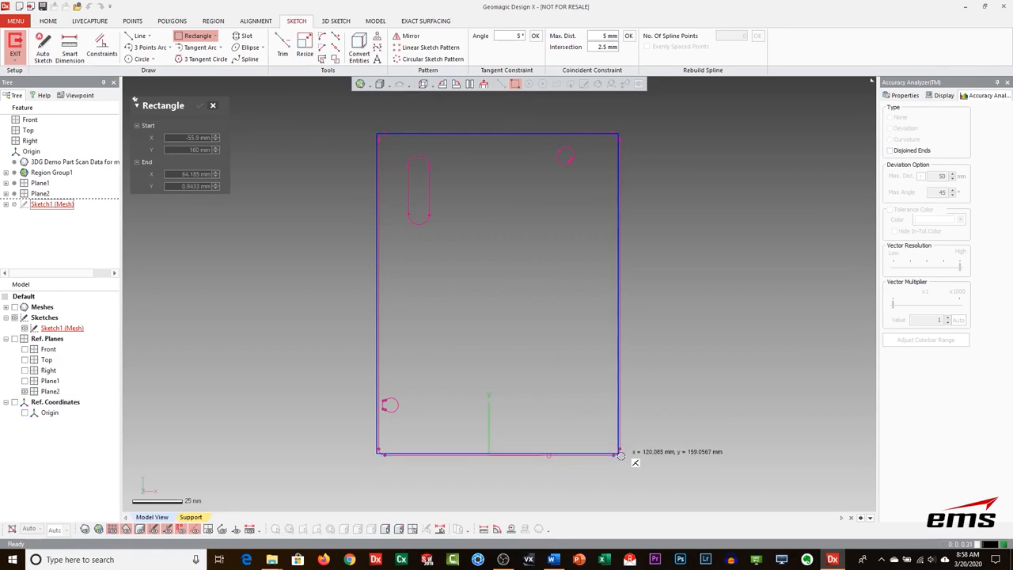
left_click(621, 455)
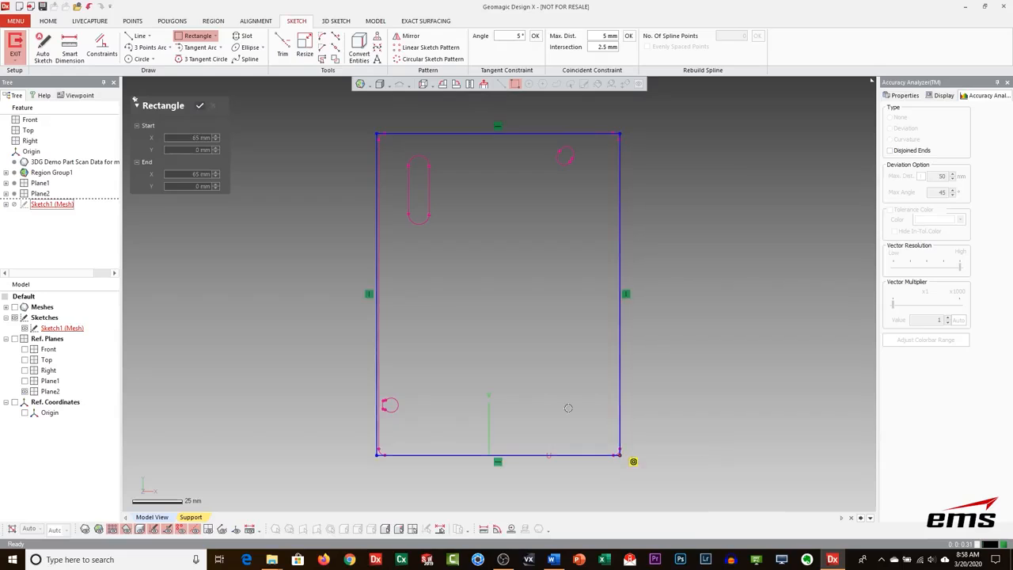
left_click(200, 107)
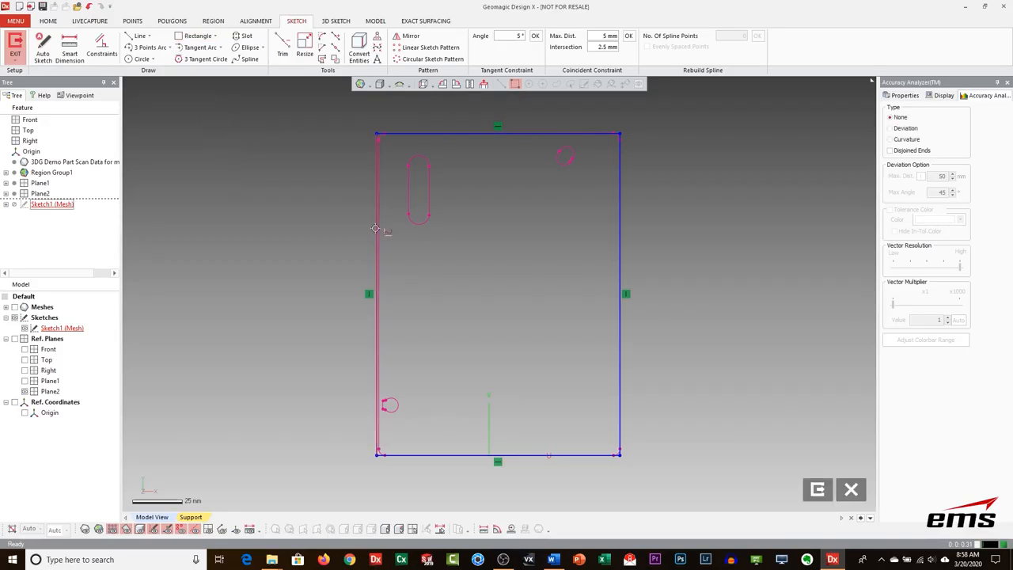
left_click(378, 233)
left_click(478, 252)
Turn on the deviation display for the sketch curves and raise the vector multiplier to about 48.
middle_click_drag(515, 180, 514, 274)
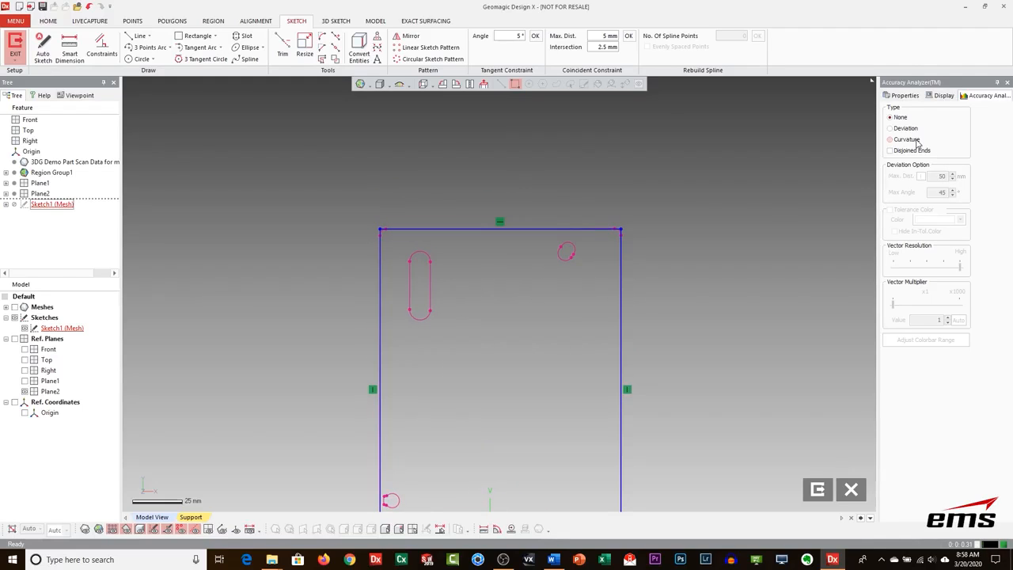
left_click(902, 129)
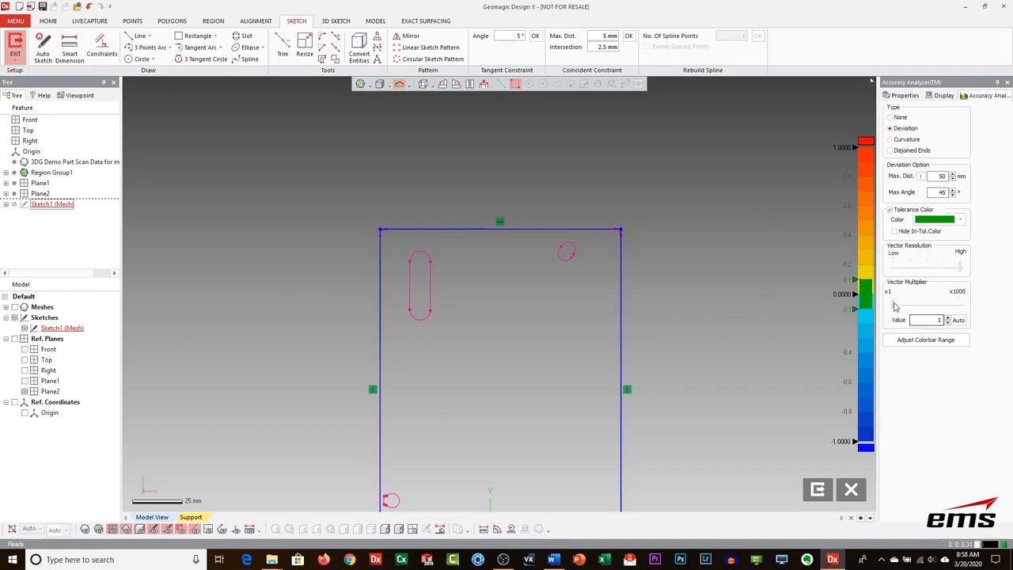
left_click_drag(895, 307, 924, 307)
Examine the deviation between the rectangle's upper edge and the section polyline from corner to corner.
scroll(588, 214, "up", 4)
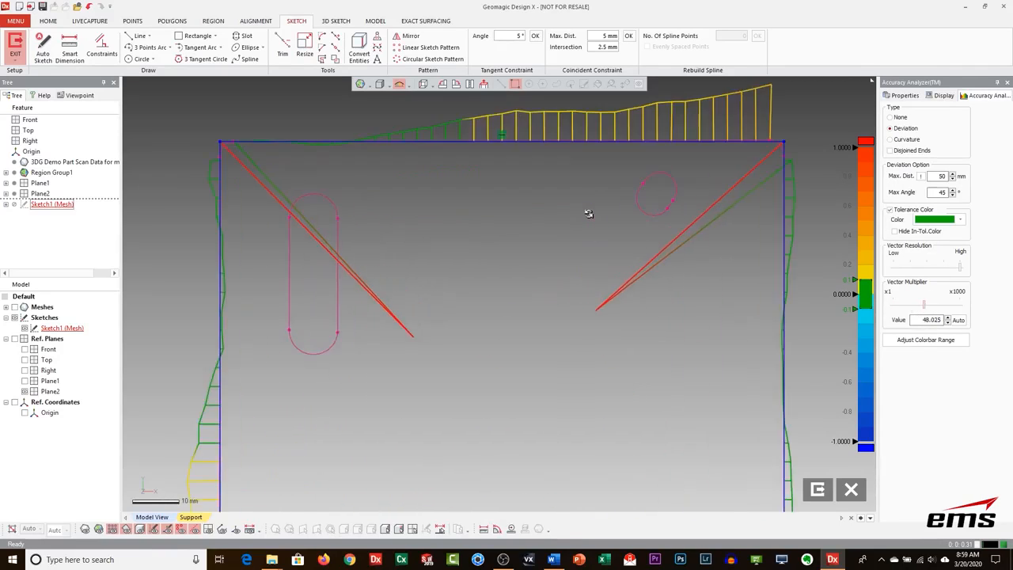
scroll(597, 271, "up", 6)
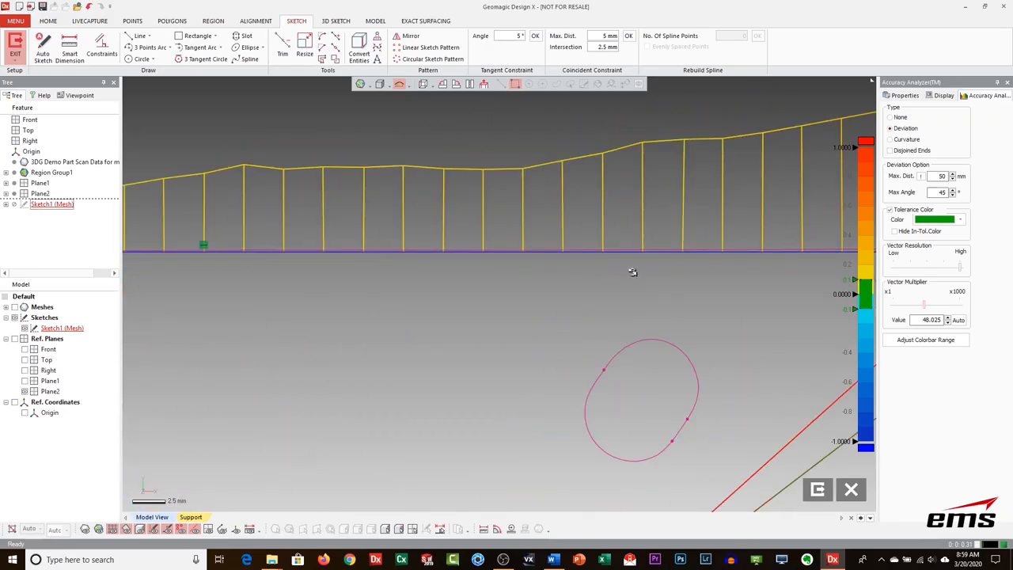
middle_click_drag(597, 271, 504, 287)
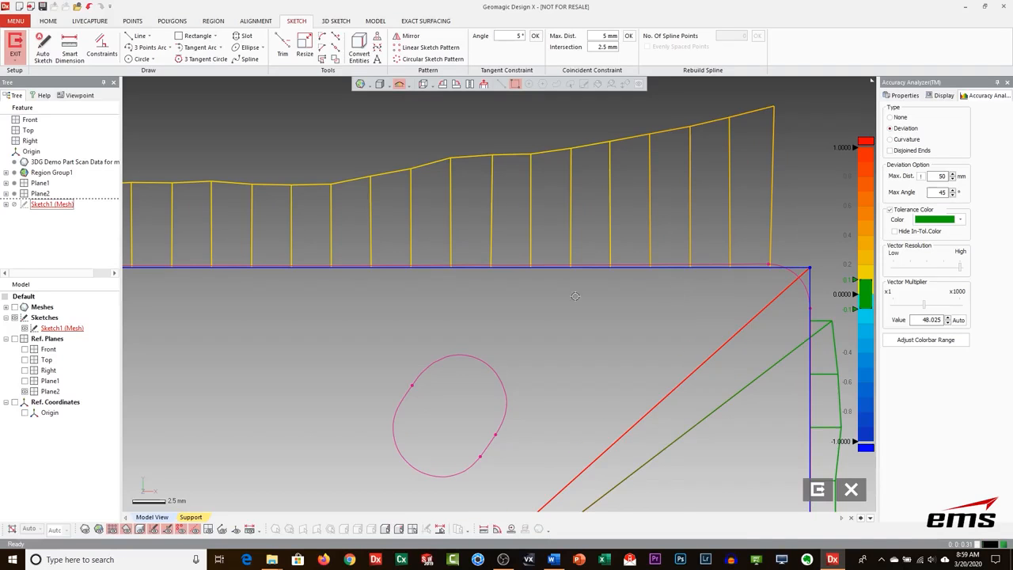
scroll(575, 296, "down", 5)
middle_click_drag(296, 323, 592, 309)
scroll(491, 312, "down", 3)
mouse_move(489, 313)
middle_mouse_down()
mouse_move(488, 303)
mouse_move(370, 291)
middle_mouse_up()
mouse_move(650, 199)
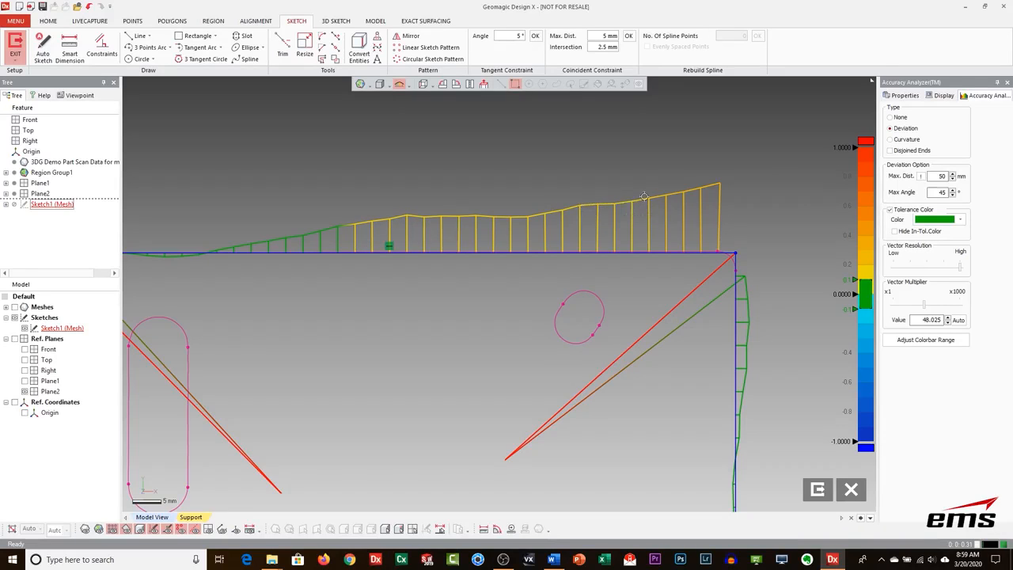
scroll(368, 338, "down", 2)
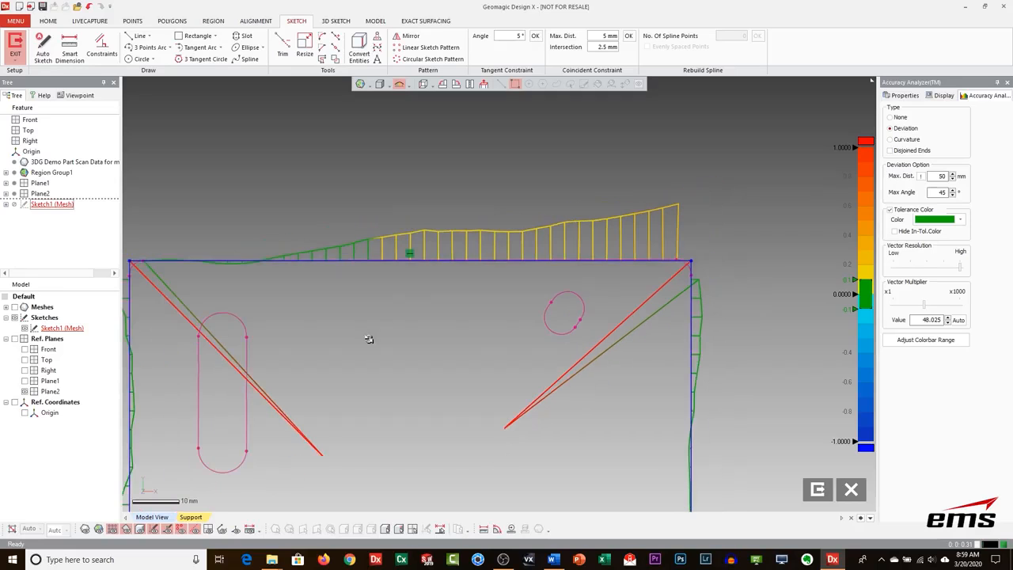
middle_click_drag(369, 338, 470, 304)
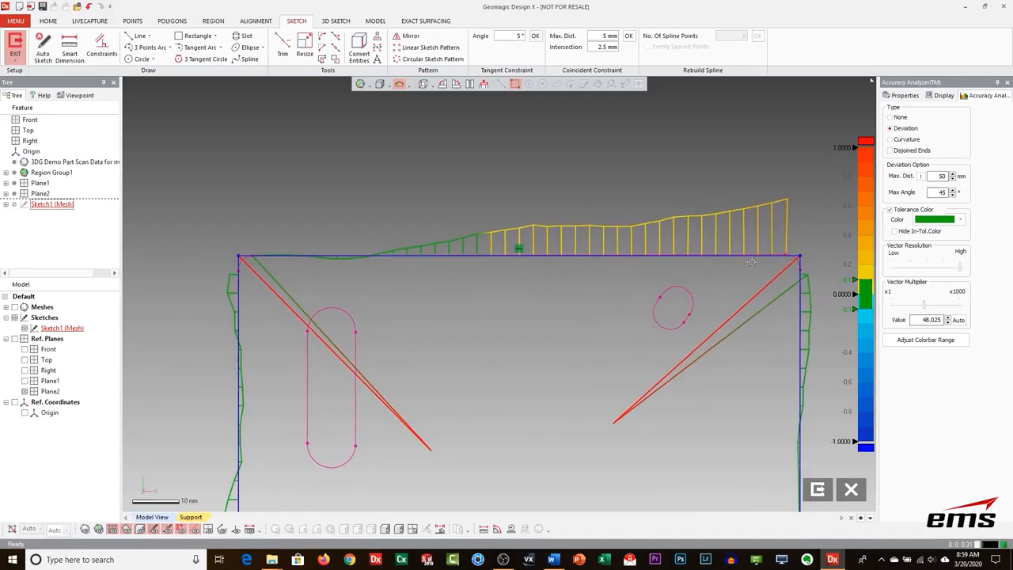
scroll(305, 248, "up", 1)
scroll(306, 248, "up", 1)
middle_click_drag(223, 229, 507, 310)
scroll(413, 309, "up", 4)
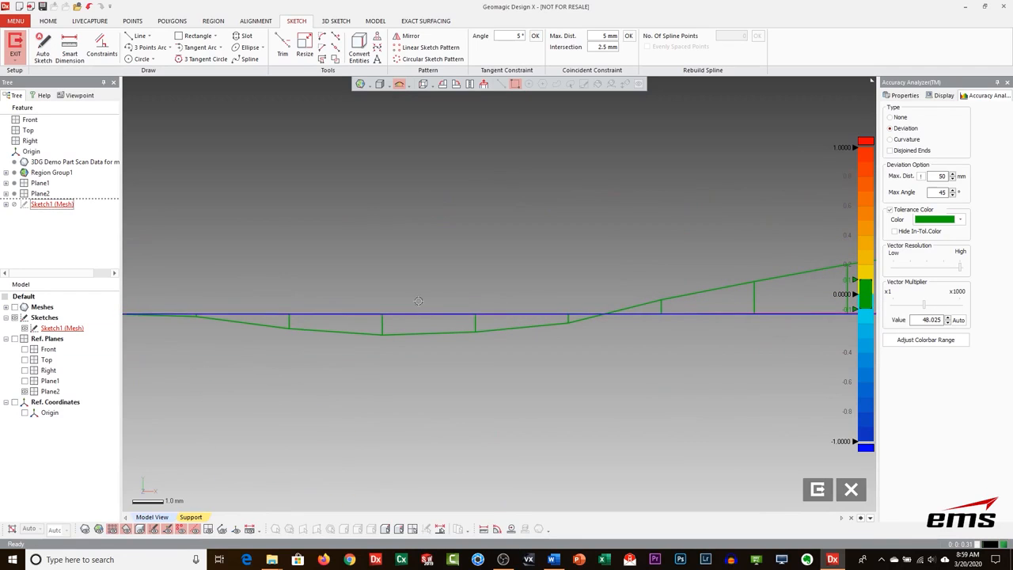
scroll(439, 338, "down", 7)
middle_click_drag(588, 315, 242, 269)
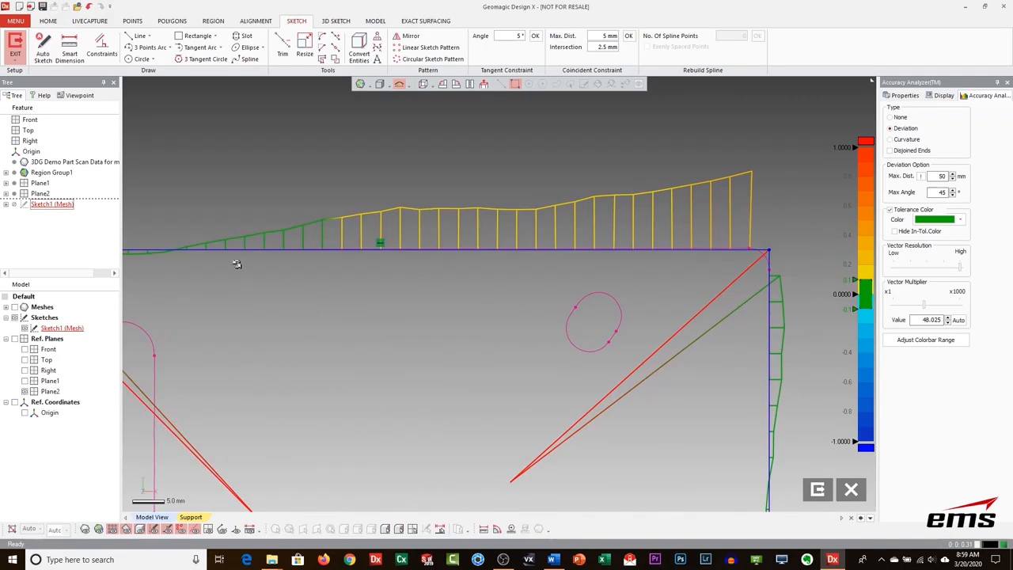
scroll(454, 314, "down", 3)
middle_click_drag(496, 280, 526, 247)
middle_click_drag(515, 330, 502, 309)
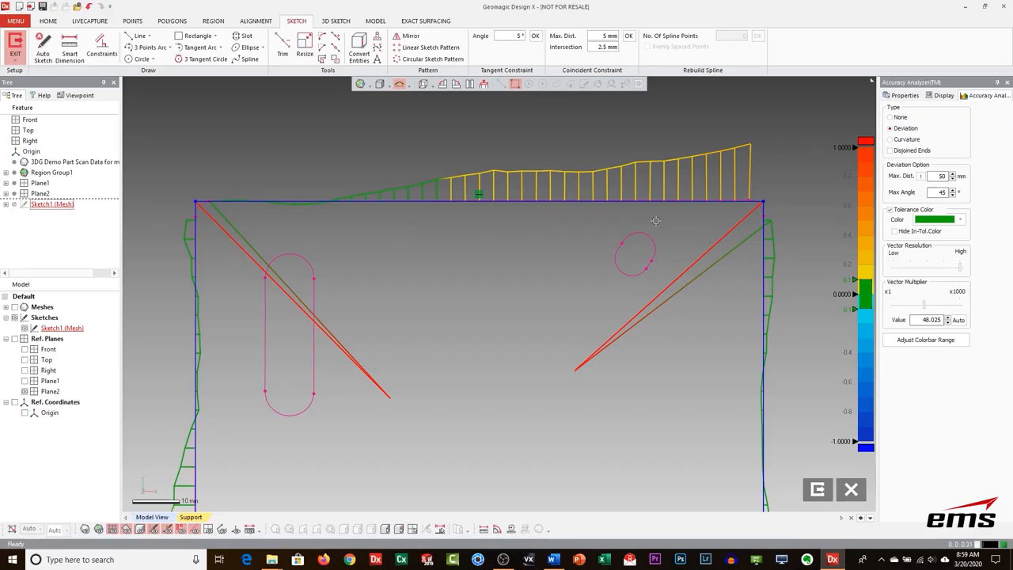
Shift the rectangle's upper edge slightly outward to balance its deviation from the section polyline along its length.
left_click(456, 204)
mouse_move(455, 207)
left_mouse_down()
mouse_move(457, 194)
mouse_move(457, 204)
left_mouse_up()
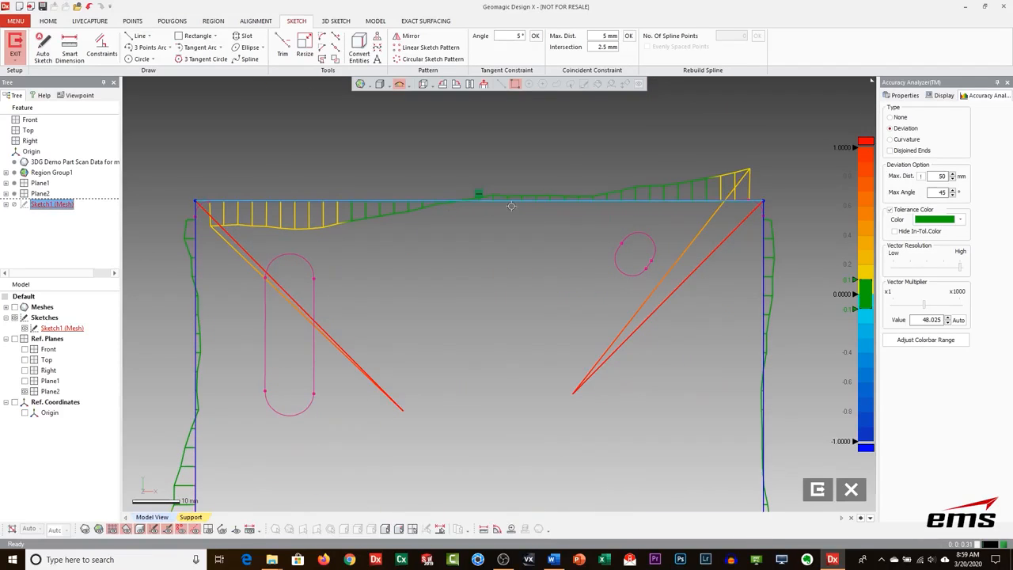
scroll(484, 287, "down", 3)
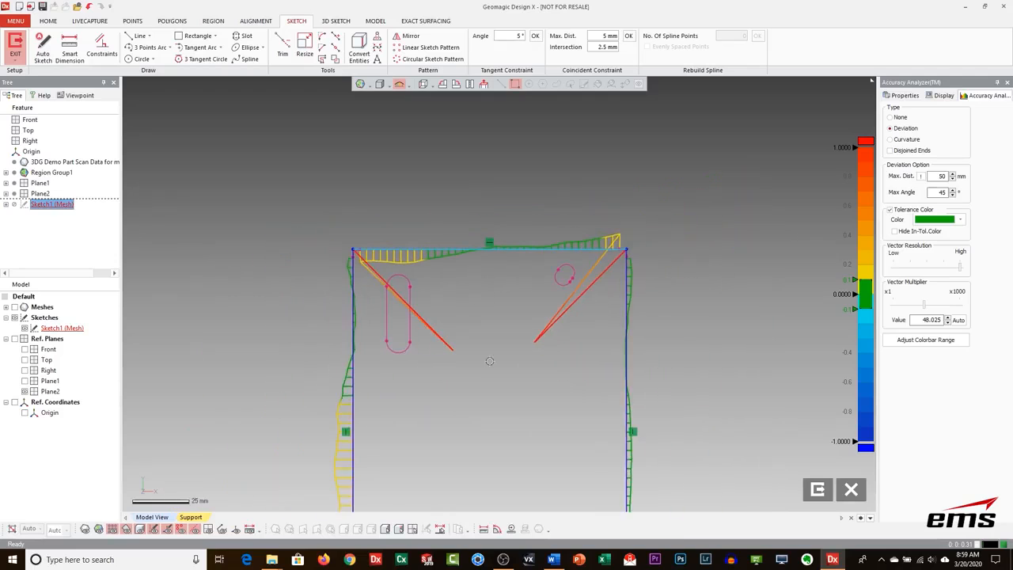
middle_click_drag(489, 360, 476, 213)
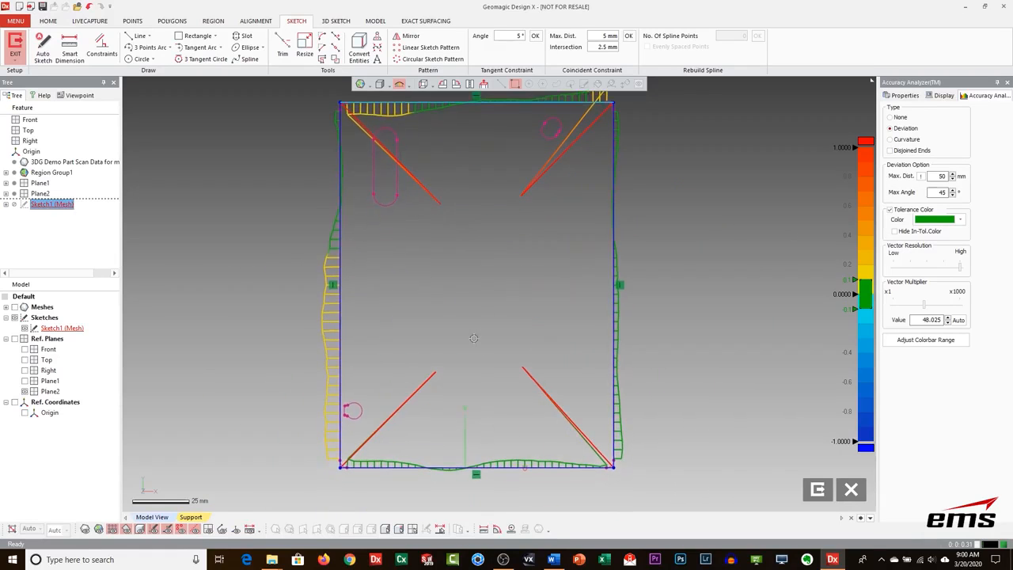
scroll(473, 338, "down", 3)
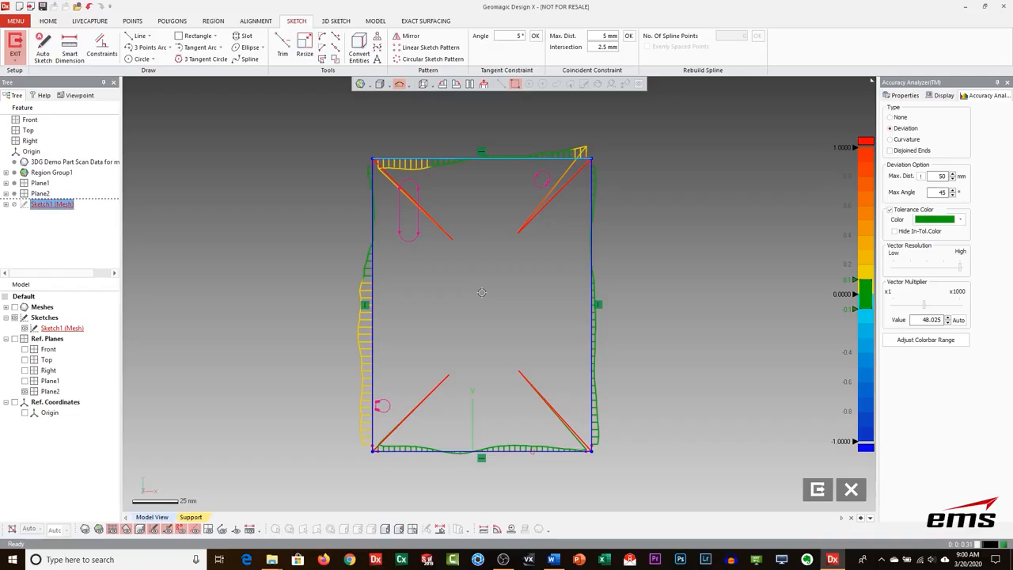
Turn off the sketch deviation display and finish the mesh sketch.
left_click(893, 117)
left_click(508, 365)
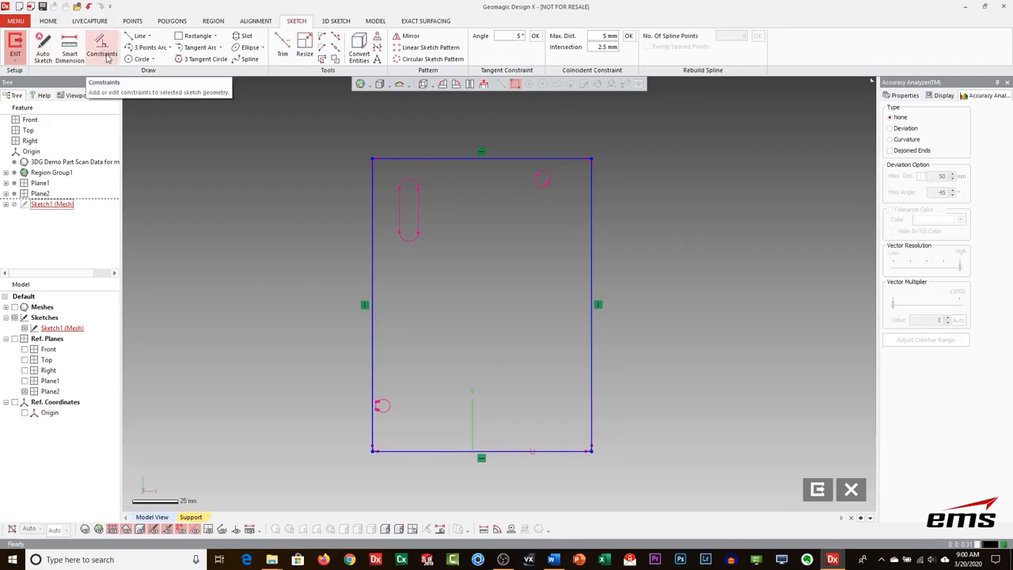
left_click(817, 489)
Show the scan mesh again together with the rectangular outline sketch in an angled view.
mouse_move(527, 403)
right_mouse_down()
mouse_move(389, 179)
mouse_move(541, 204)
mouse_move(454, 282)
right_mouse_up()
left_click(474, 277)
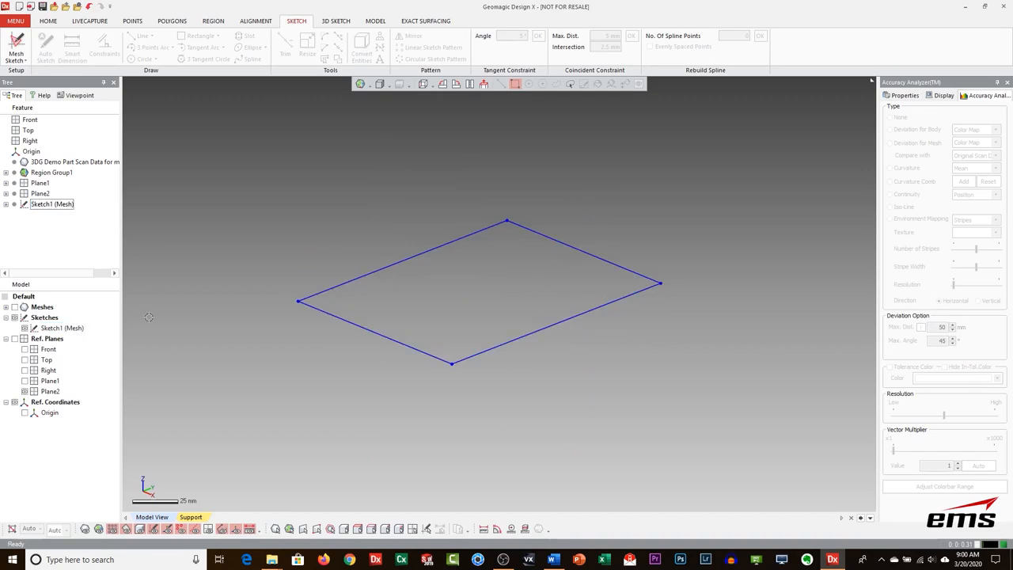
left_click(14, 307)
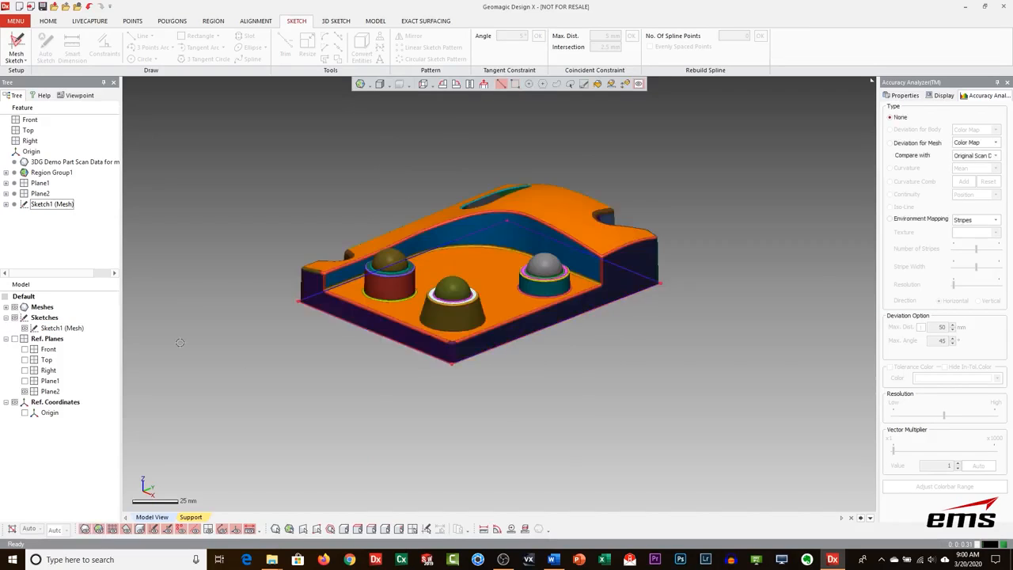
mouse_move(519, 361)
right_mouse_down()
mouse_move(518, 269)
mouse_move(499, 409)
right_mouse_up()
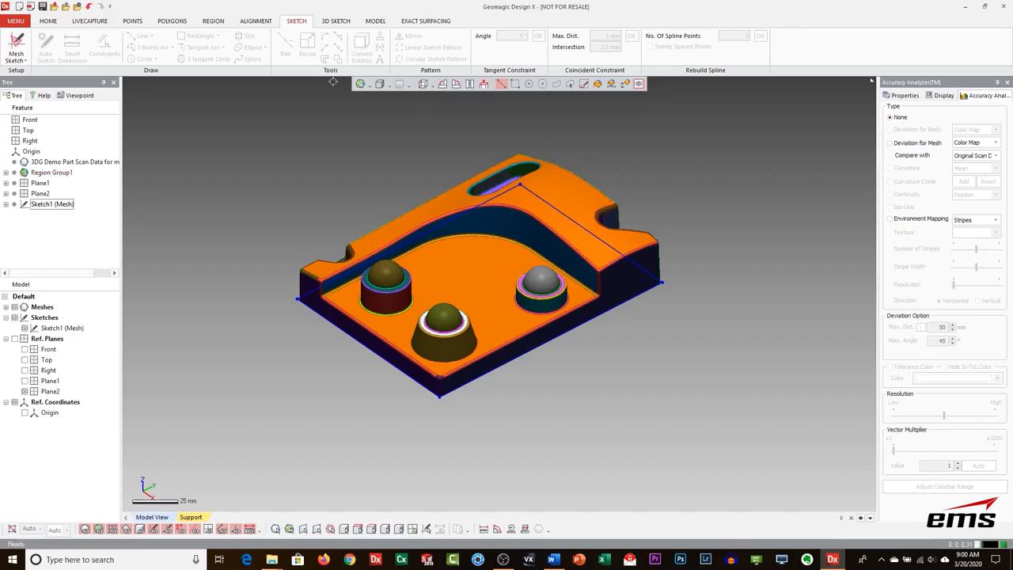
Start a Mesh Fit on the upper curved region with 20 U and 20 V control points, mesh resampling and linear extension.
left_click(375, 21)
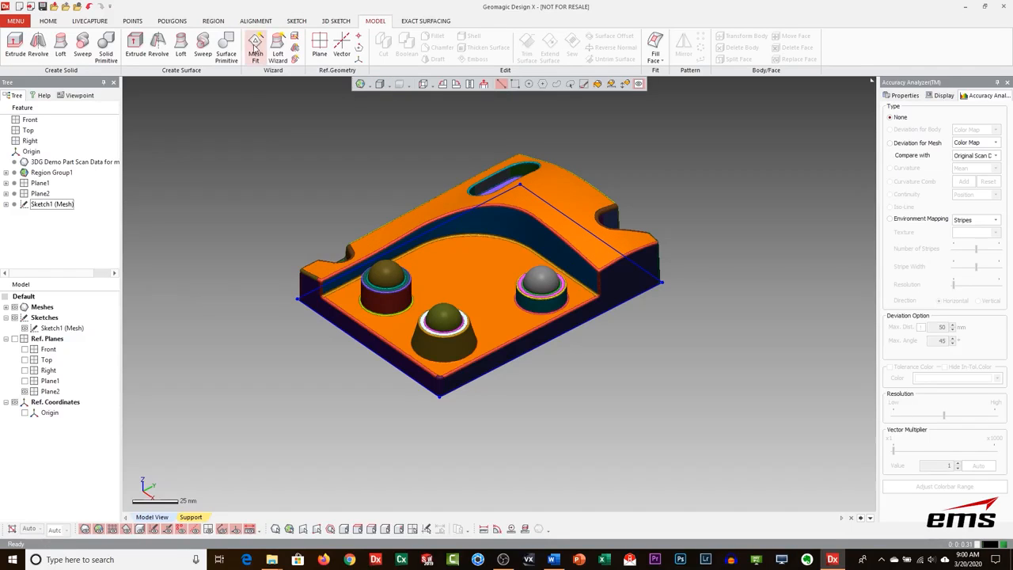
left_click(256, 47)
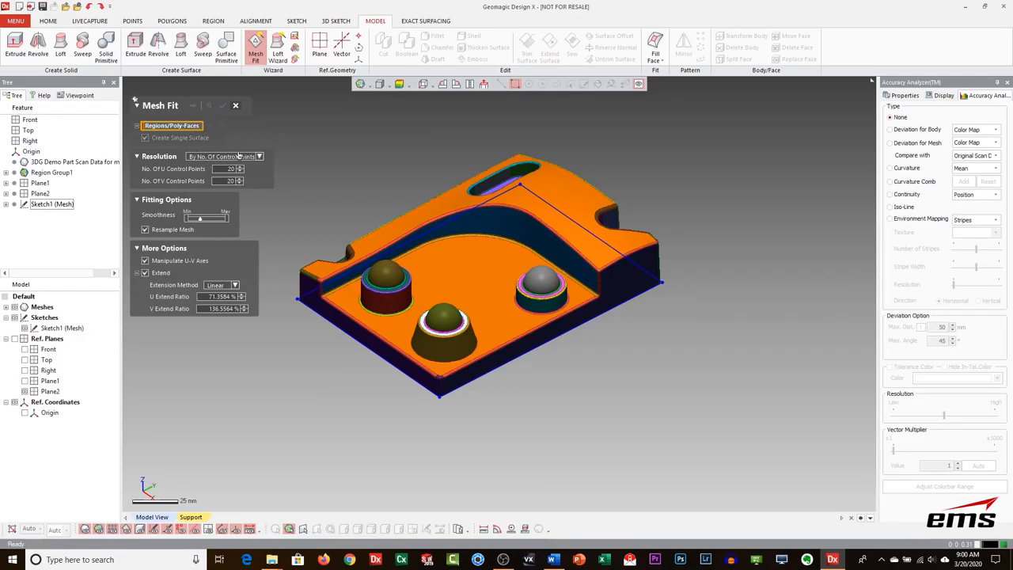
left_click(554, 188)
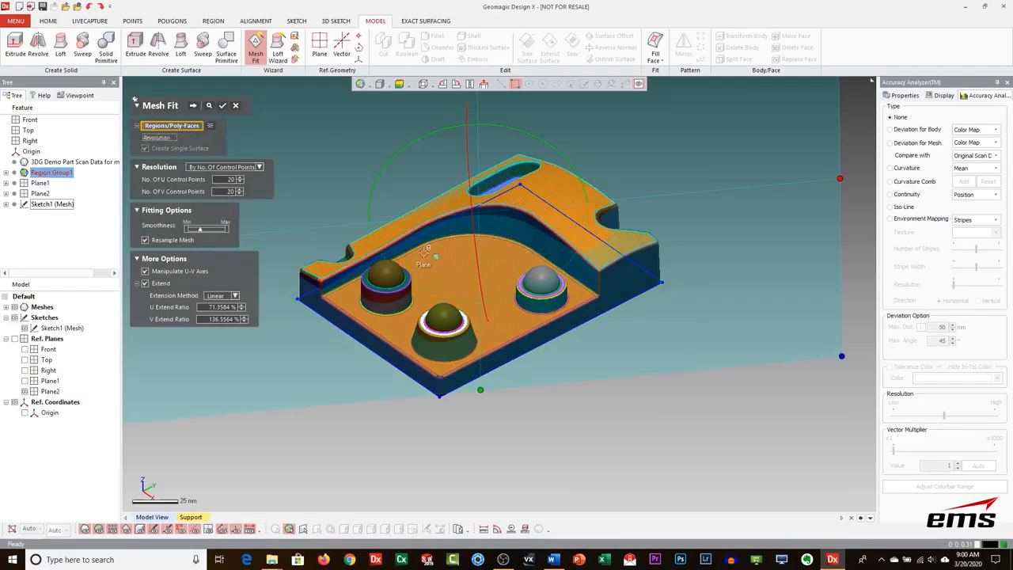
right_click_drag(565, 302, 586, 341)
scroll(573, 273, "down", 2)
right_click_drag(471, 207, 414, 209)
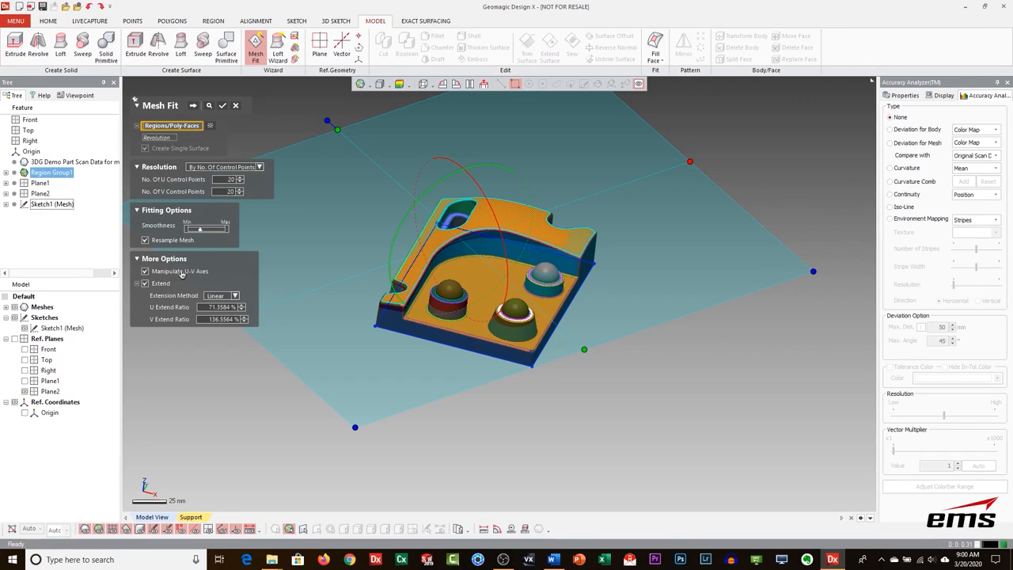
right_click_drag(467, 259, 446, 259)
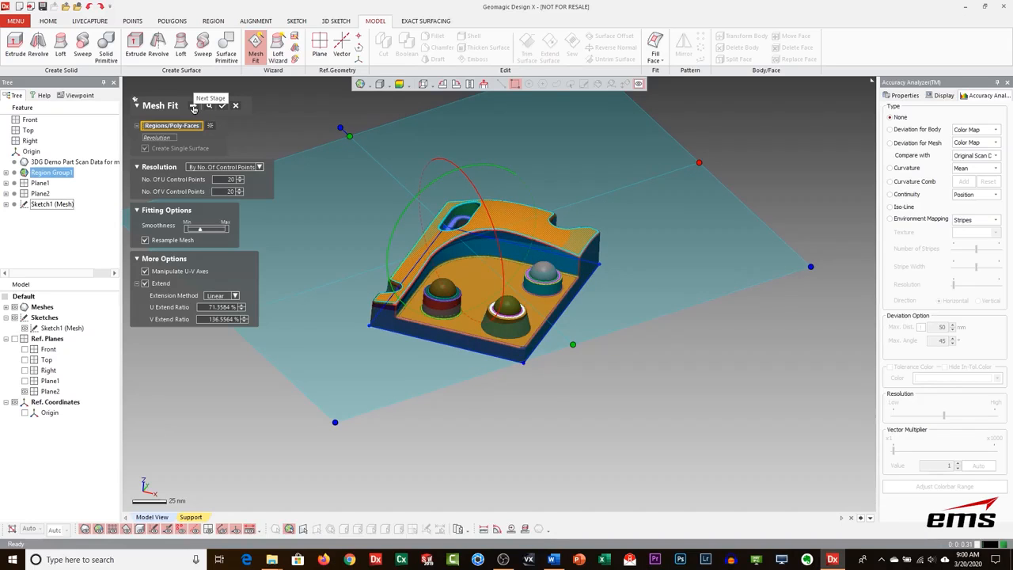
Advance the mesh fit to iso-line flow control and slightly shift an interior point of the control net.
left_click(194, 108)
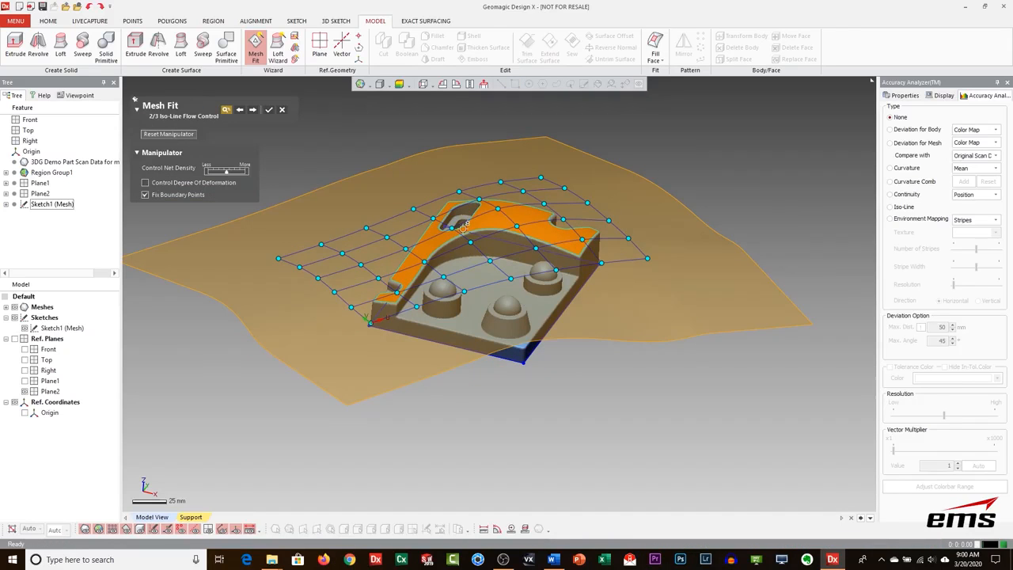
left_click_drag(471, 242, 470, 242)
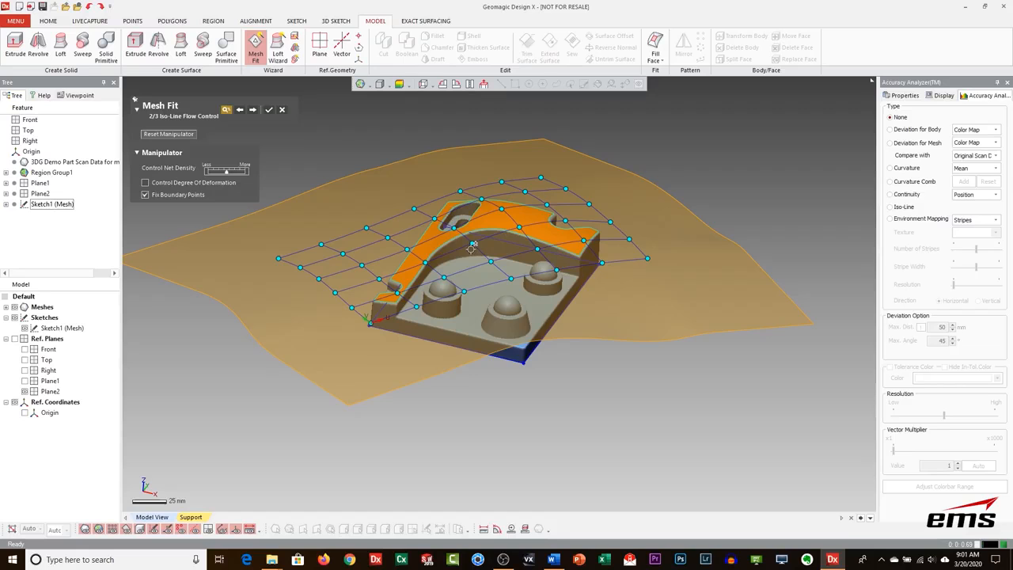
right_click_drag(514, 245, 492, 254)
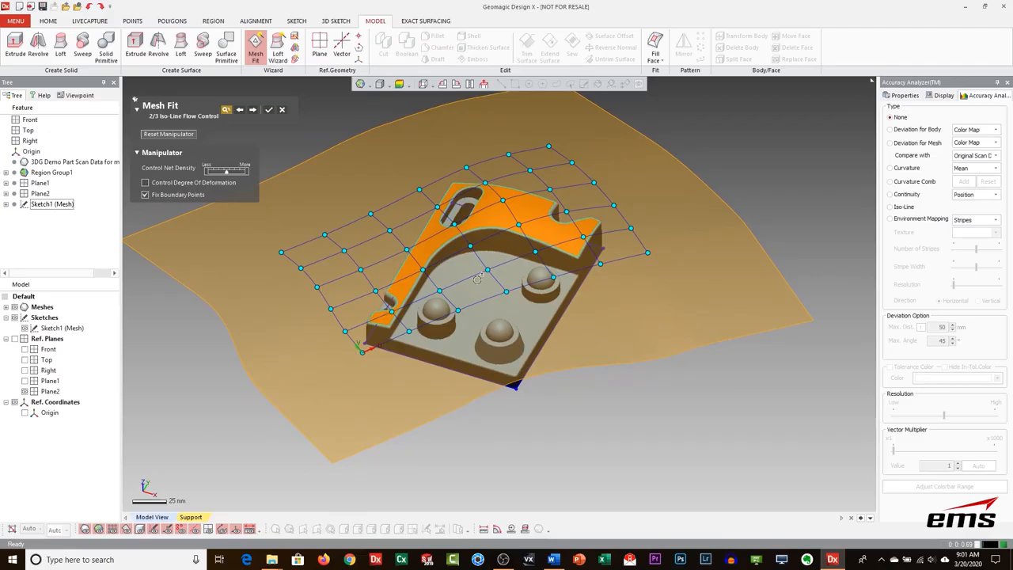
right_click_drag(468, 294, 462, 281)
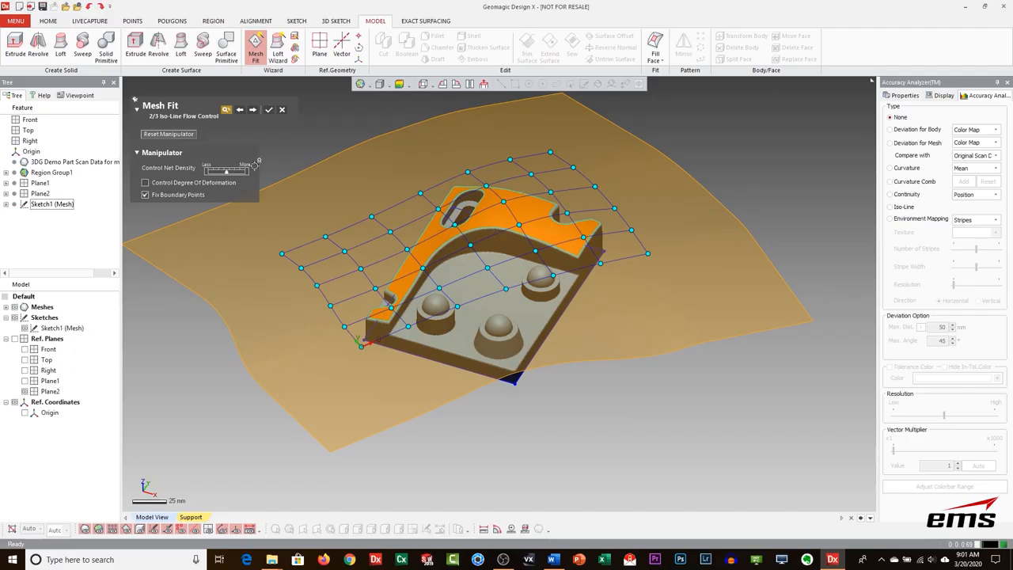
Advance to iso-line density control, adjust an iso-line crossing the lower part, and accept the fitted surface.
left_click(254, 110)
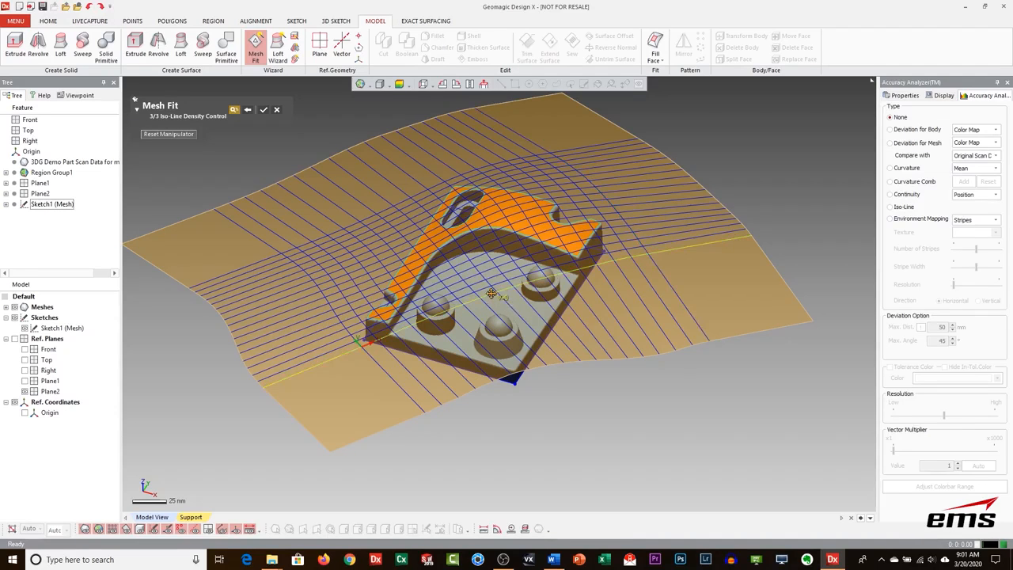
left_click_drag(490, 293, 486, 289)
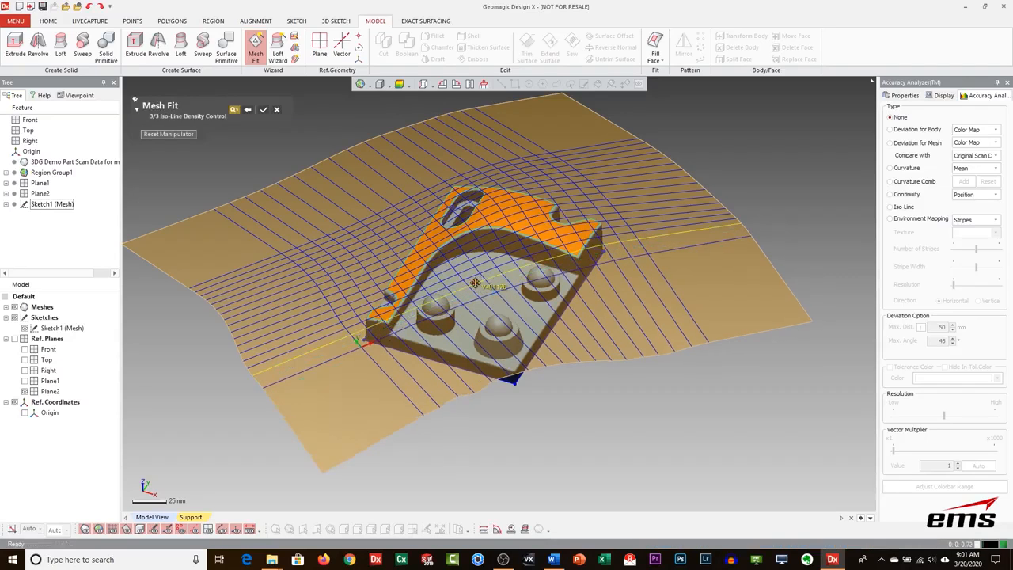
left_click_drag(476, 282, 486, 288)
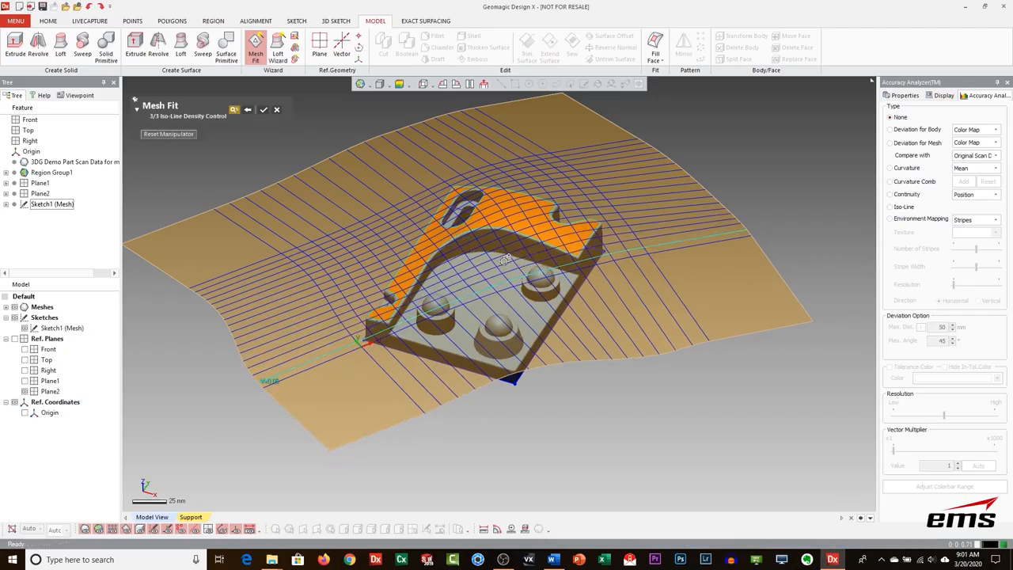
left_click_drag(494, 269, 396, 237)
left_click(264, 111)
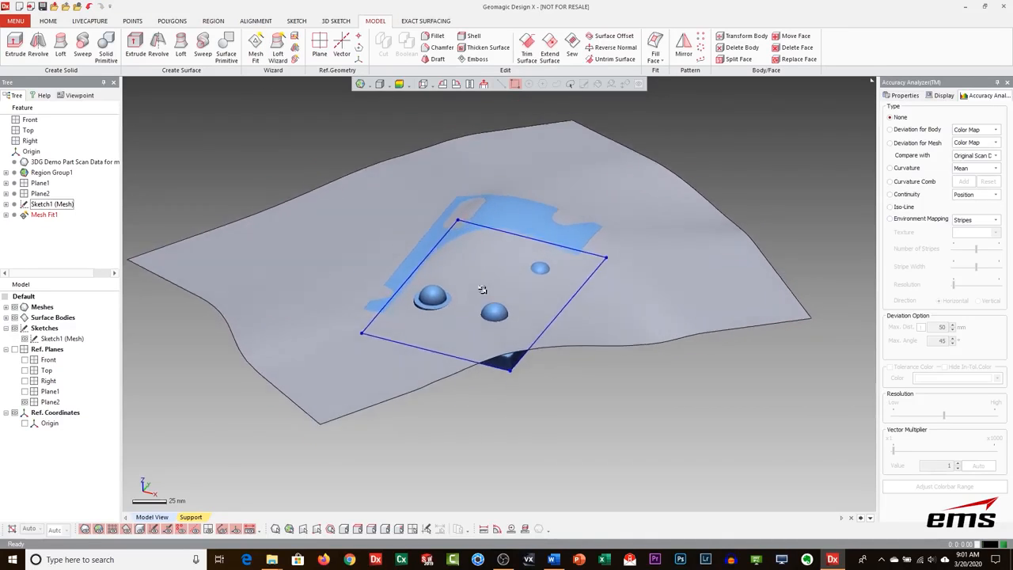
Examine the fitted surface's deviation over the upper region with the body colour map at the highest resolution and the sketch hidden.
right_click_drag(482, 290, 482, 305)
left_click(920, 131)
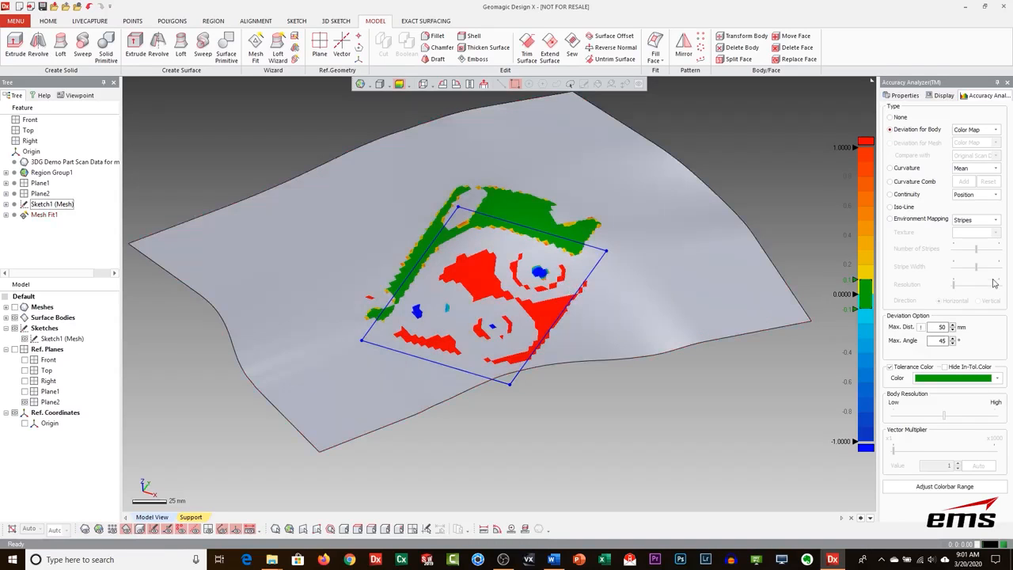
left_click_drag(946, 418, 1004, 418)
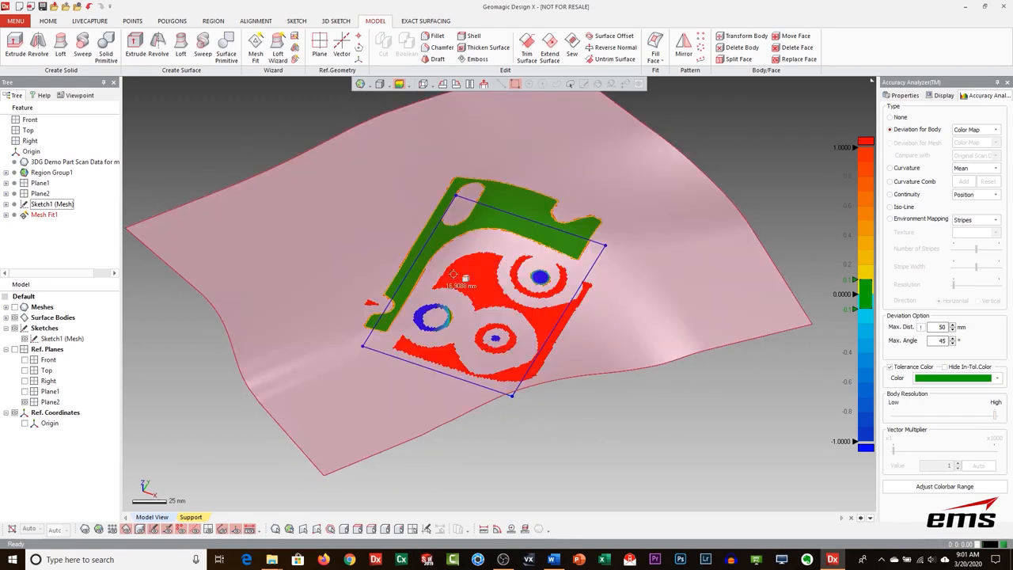
mouse_move(494, 334)
right_mouse_down()
mouse_move(484, 318)
mouse_move(494, 343)
right_mouse_up()
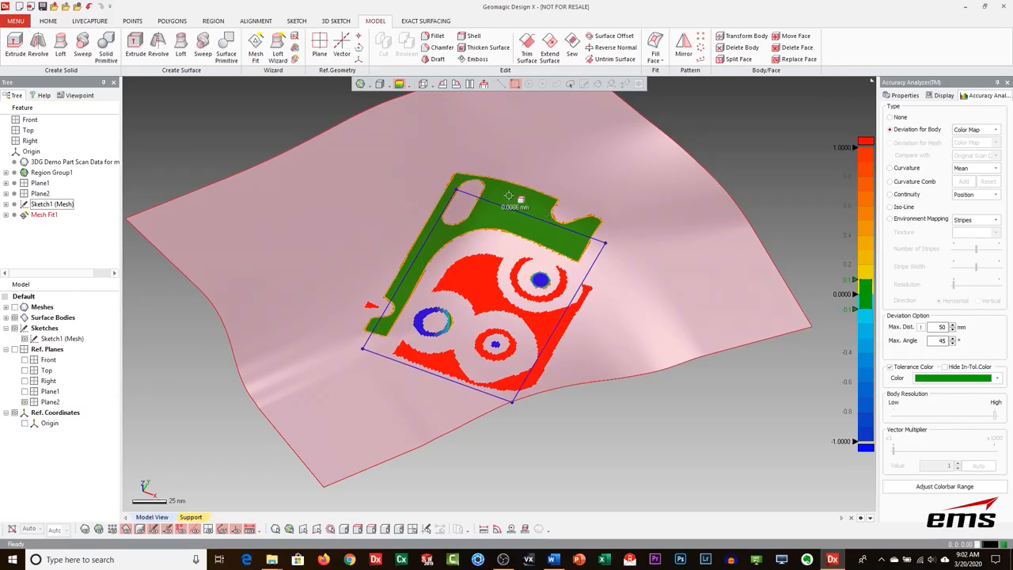
left_click(15, 328)
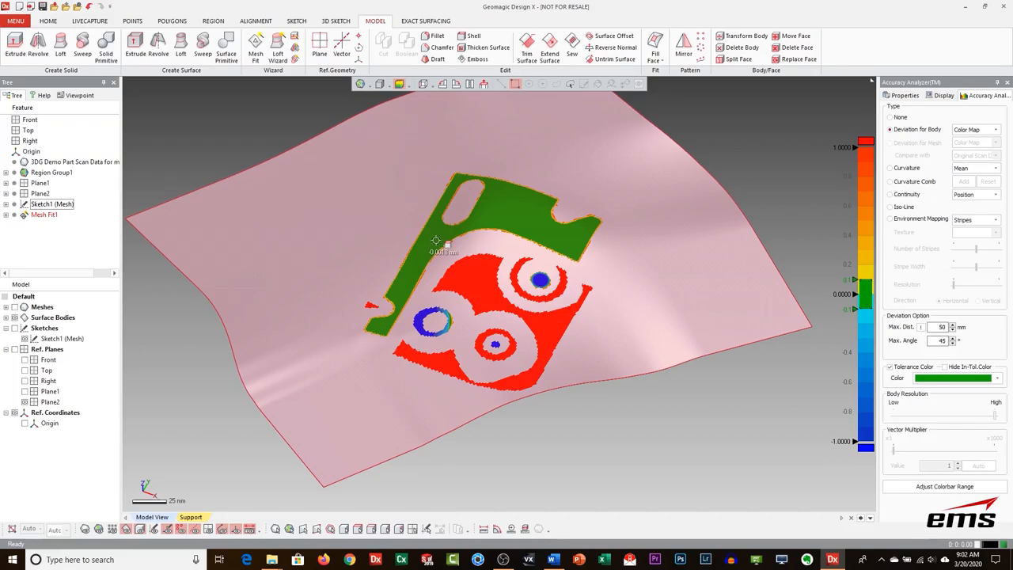
right_click_drag(435, 240, 484, 306)
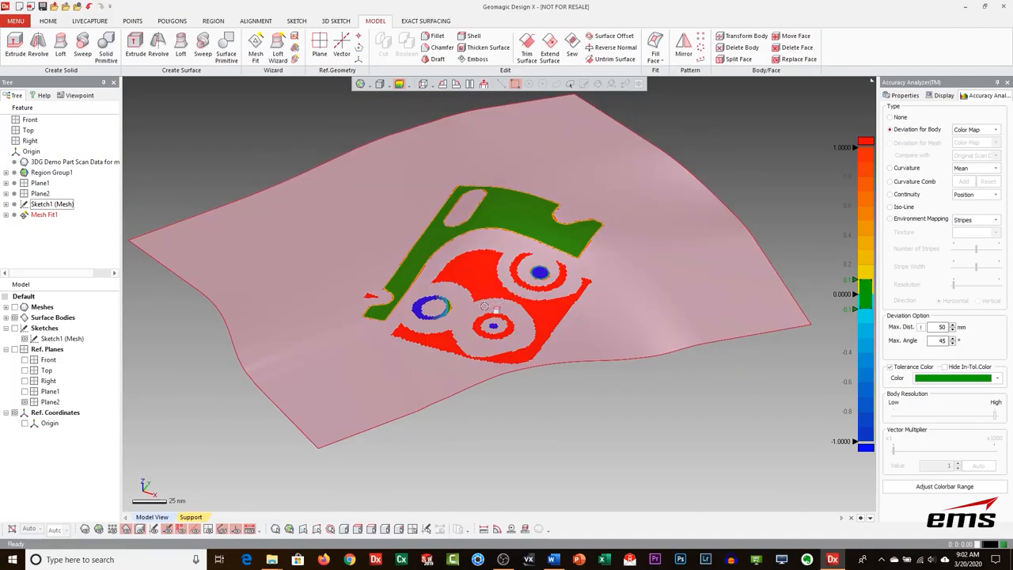
Turn off the body deviation display and show the rectangular sketch with the fitted surface in a low angled view.
left_click(899, 118)
right_click_drag(544, 190, 369, 247)
right_click_drag(558, 241, 553, 303)
left_click(16, 328)
right_click_drag(386, 278, 391, 308)
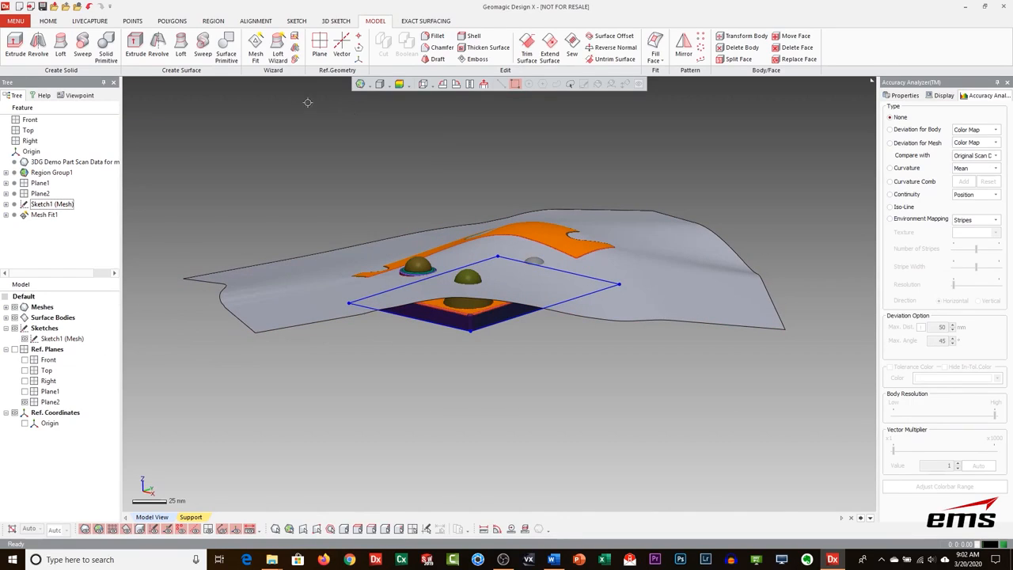
Extrude the rectangular mesh sketch as a solid using the Up To Surface method, ending at the fitted surface.
left_click(16, 54)
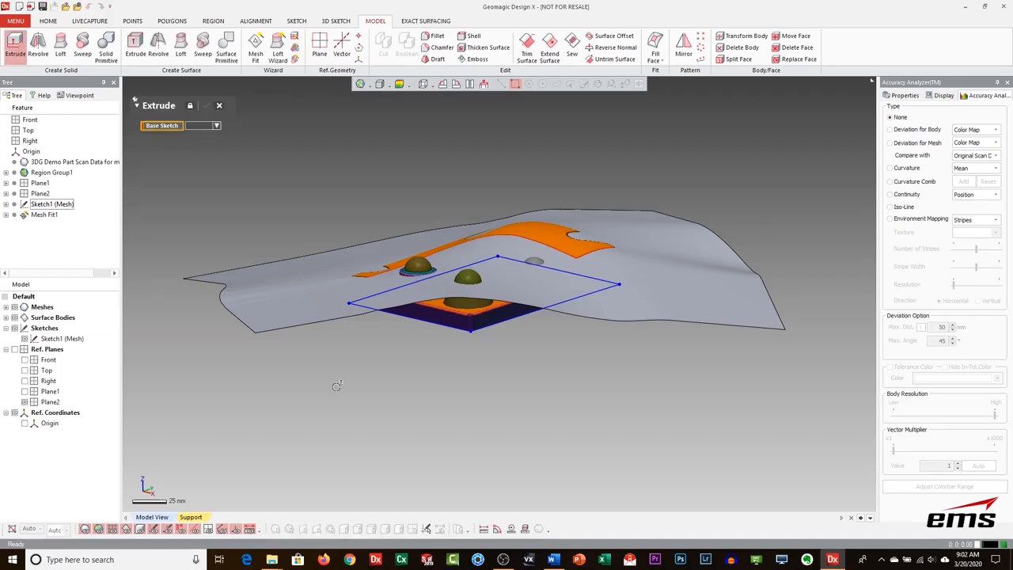
left_click(447, 326)
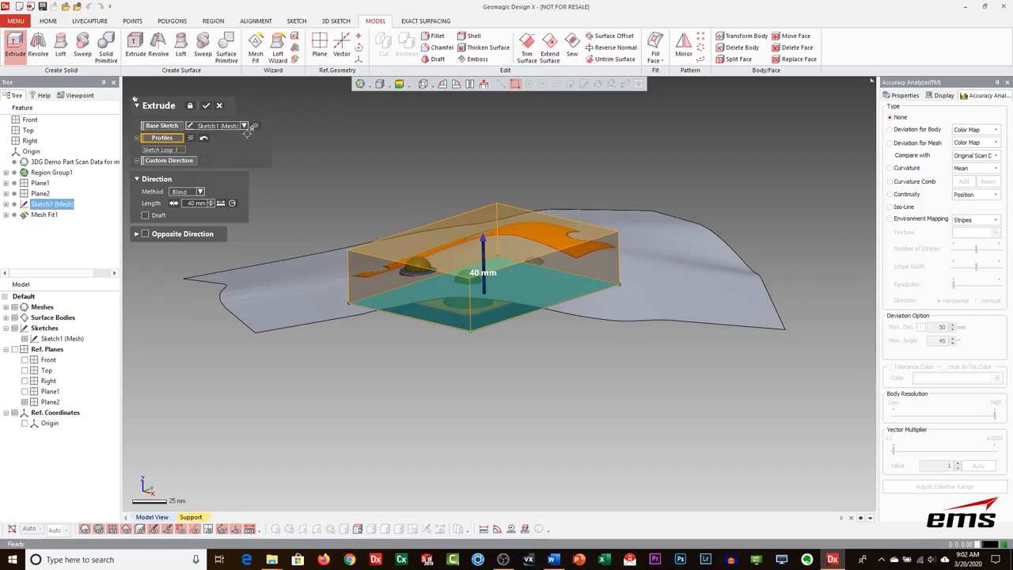
left_click(199, 192)
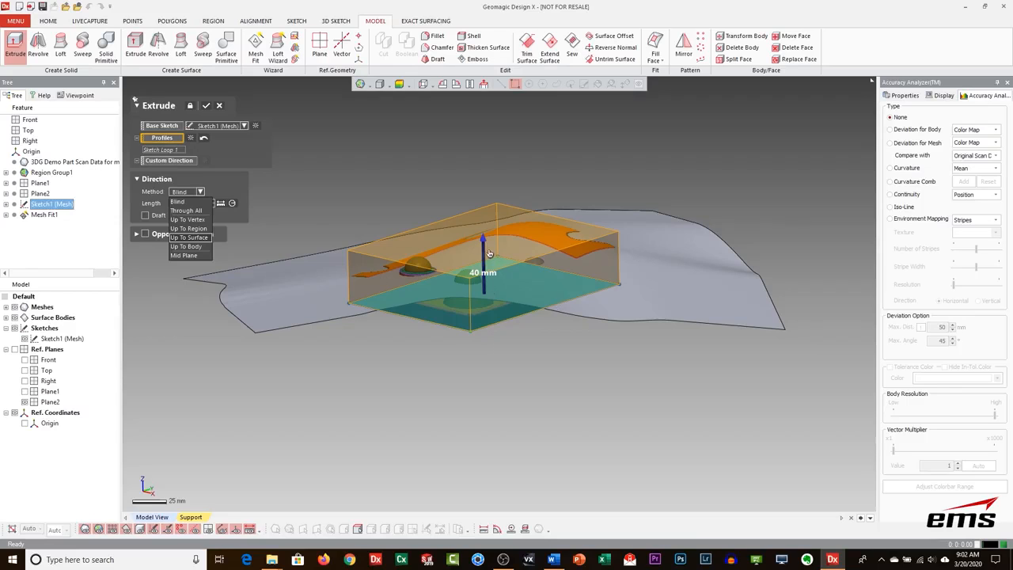
right_click_drag(515, 264, 518, 408)
left_click(474, 203)
mouse_move(483, 238)
right_mouse_down()
mouse_move(515, 219)
mouse_move(515, 190)
right_mouse_up()
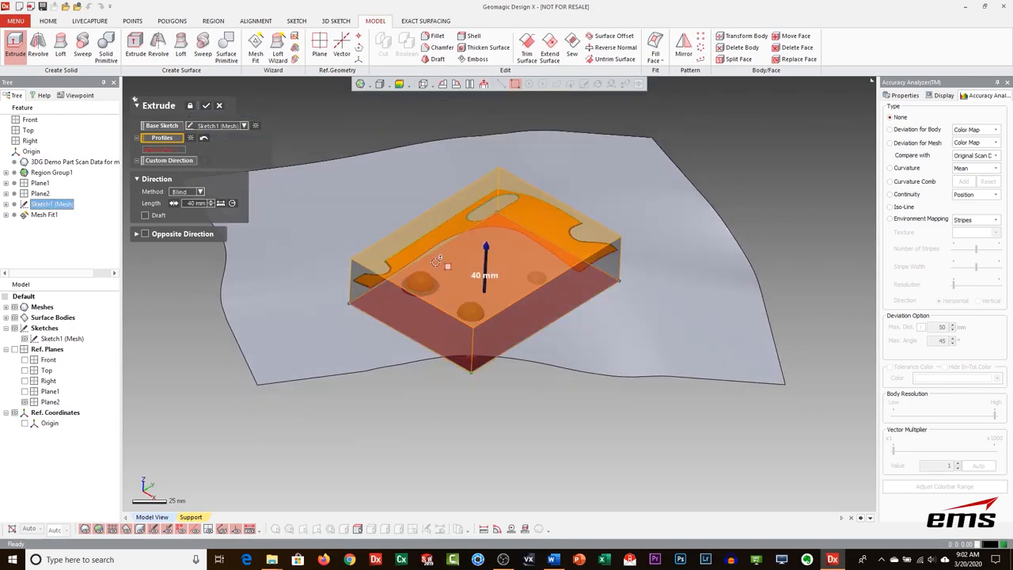
left_click(200, 191)
left_click(192, 234)
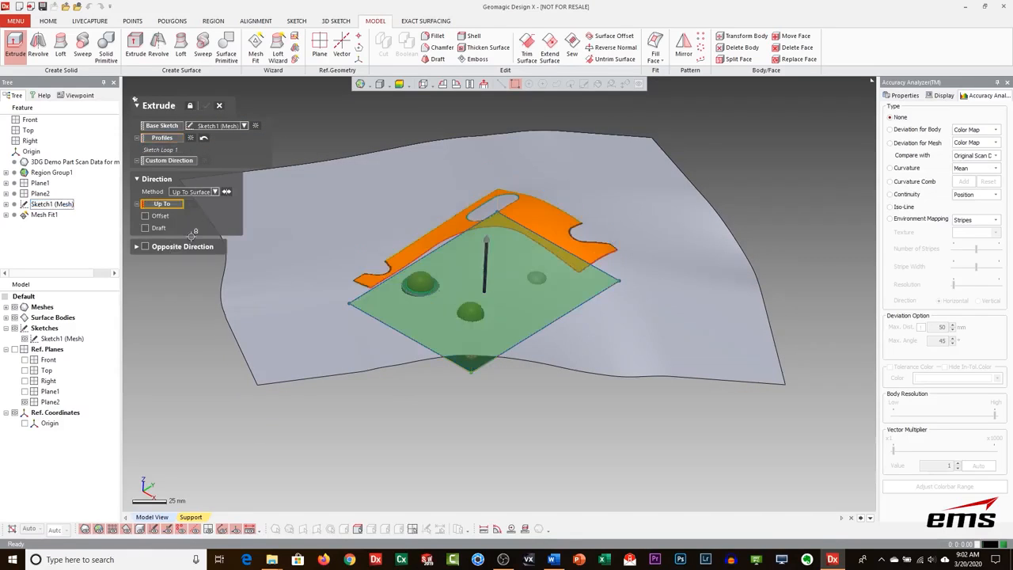
mouse_move(243, 255)
right_mouse_down()
mouse_move(449, 204)
mouse_move(255, 235)
right_mouse_up()
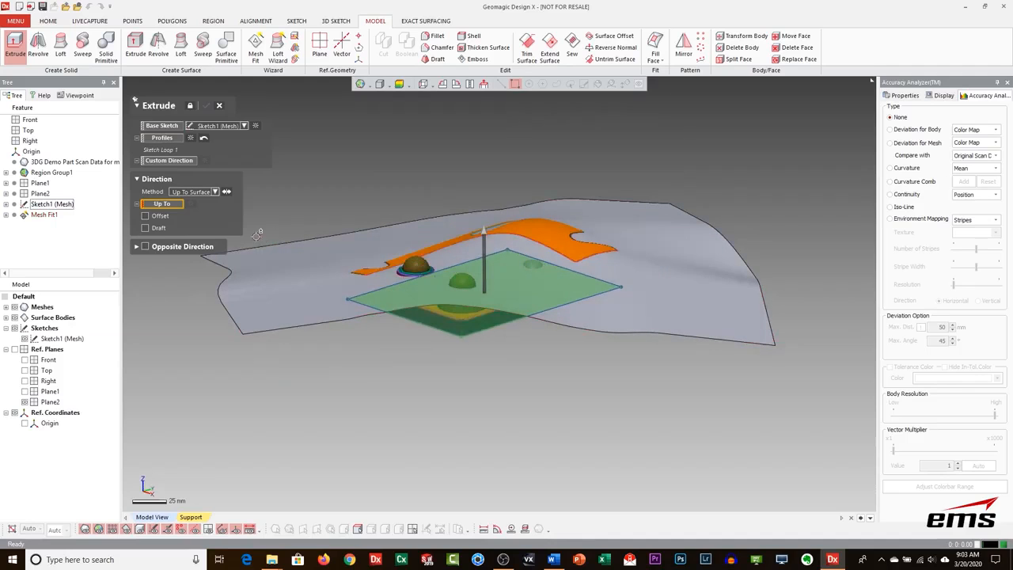
left_click(205, 106)
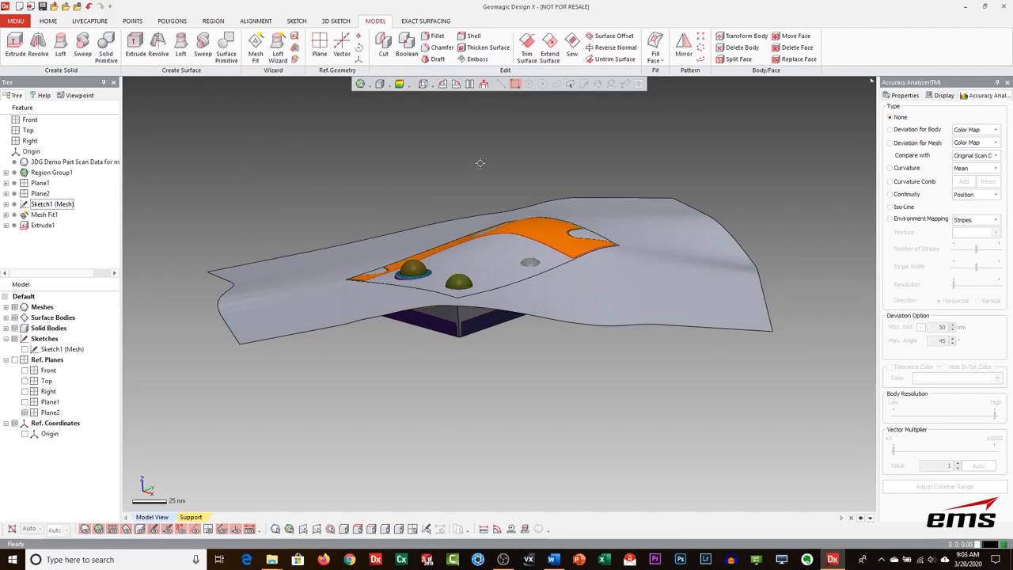
Hide the surface bodies and edit the extrusion to add a 2° draft.
left_click(16, 318)
right_click_drag(486, 246, 534, 258)
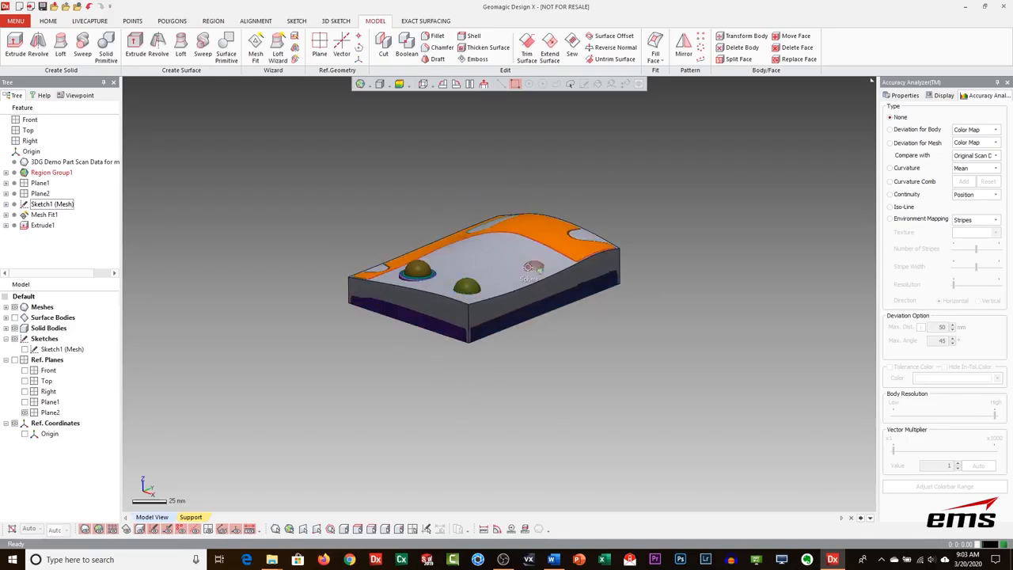
left_click(42, 226)
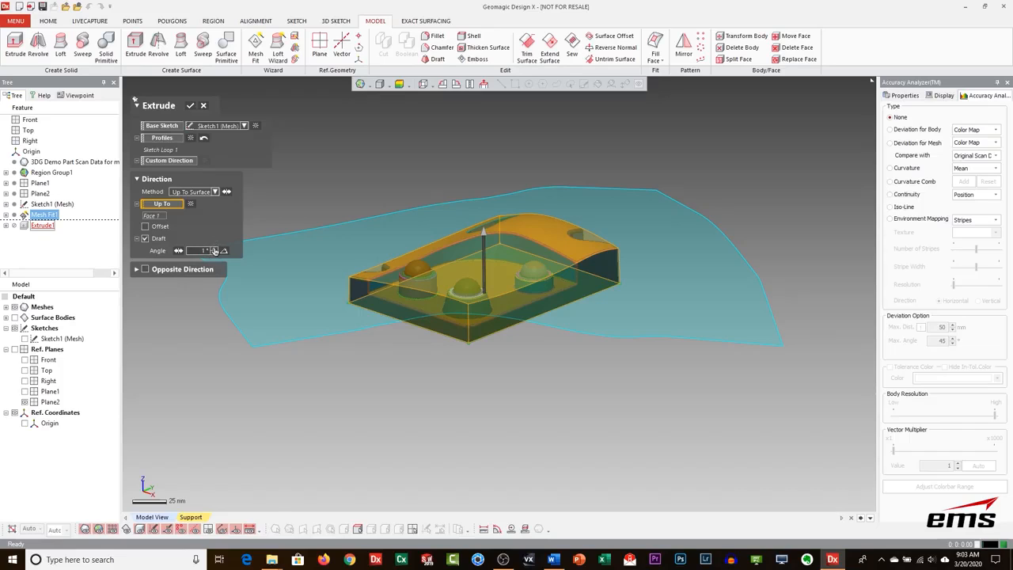
left_click(214, 250)
left_click(190, 105)
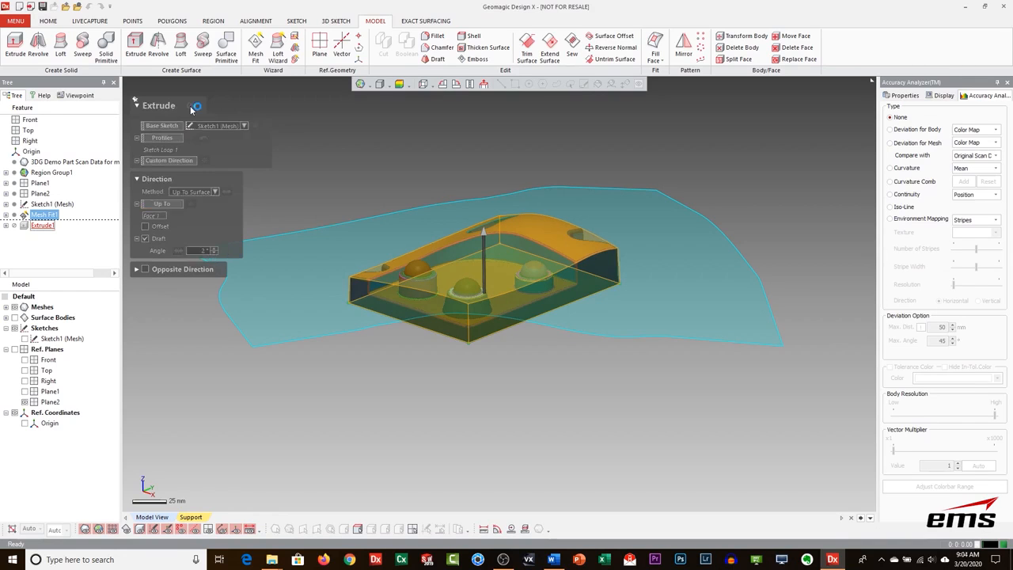
right_click_drag(165, 322, 337, 186)
left_click(337, 187)
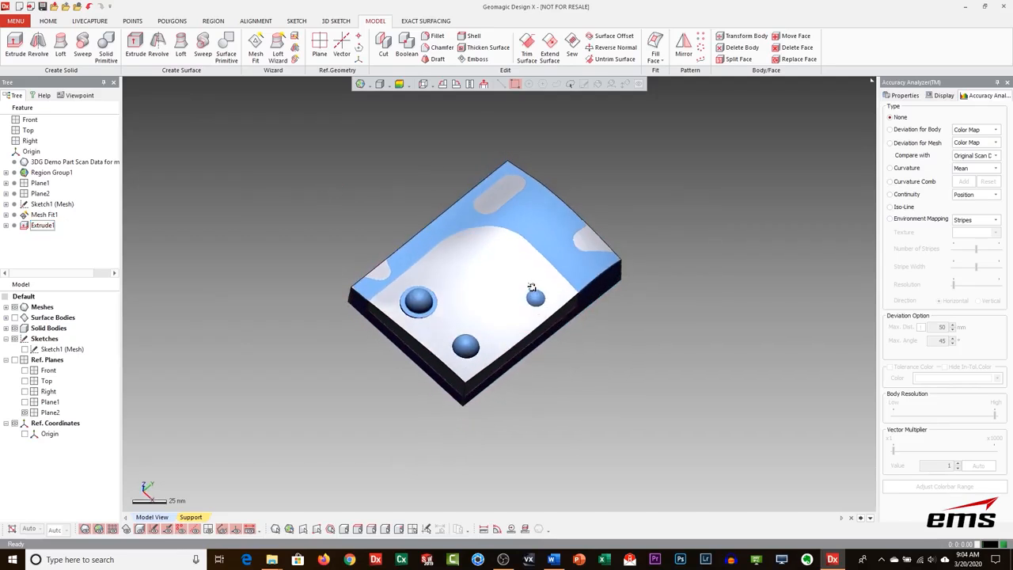
Examine the solid's deviation from the scan on its top surface and side walls with the body colour map.
left_click(909, 131)
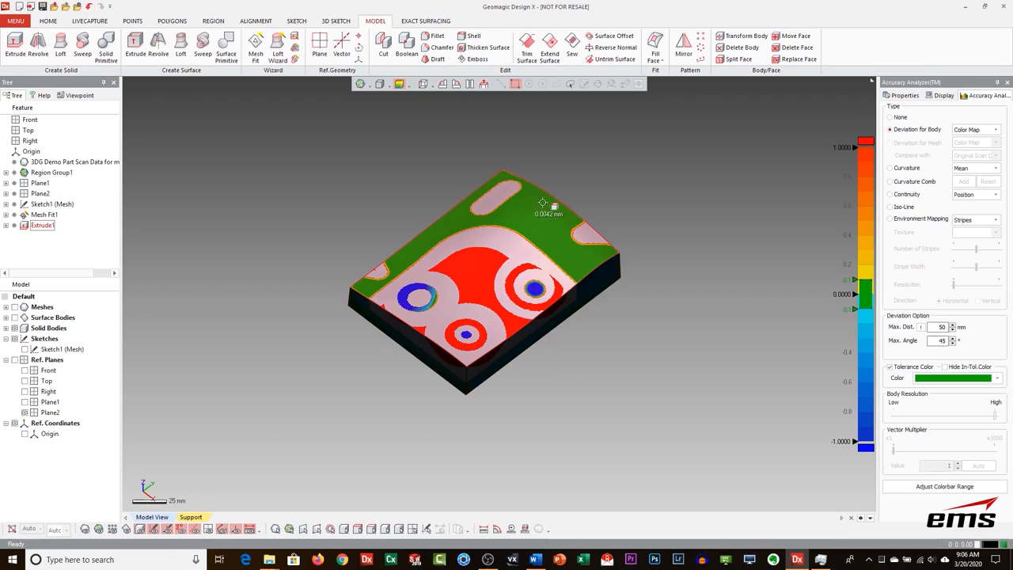
right_click_drag(518, 325, 515, 279)
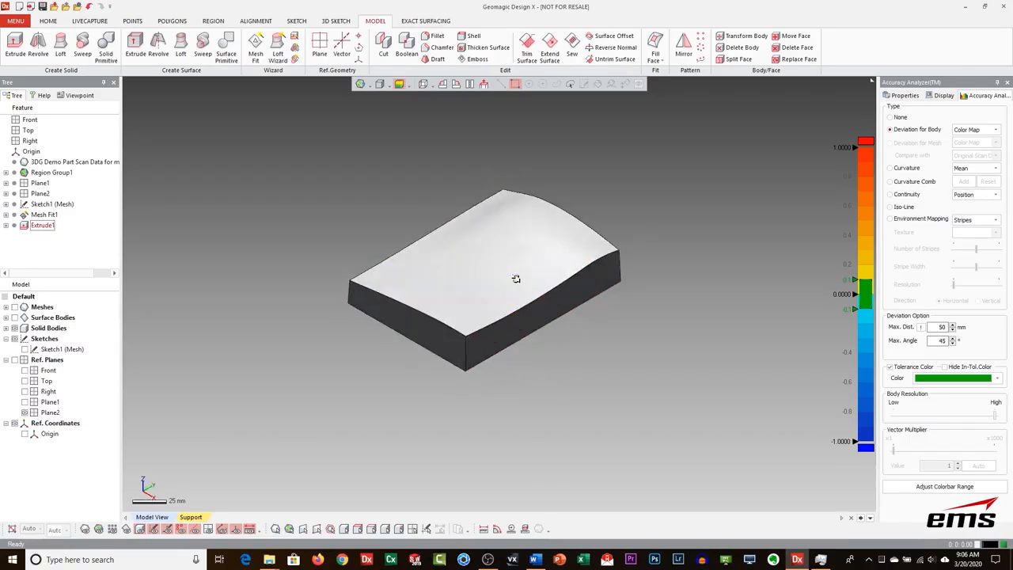
right_click_drag(554, 310, 665, 332)
right_click_drag(600, 284, 411, 321)
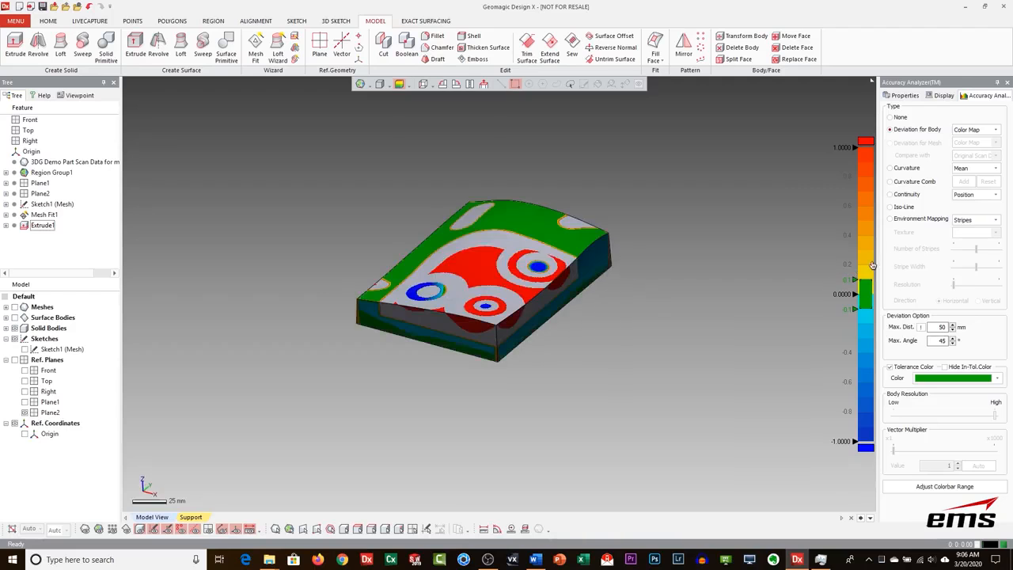
right_click_drag(506, 289, 611, 329)
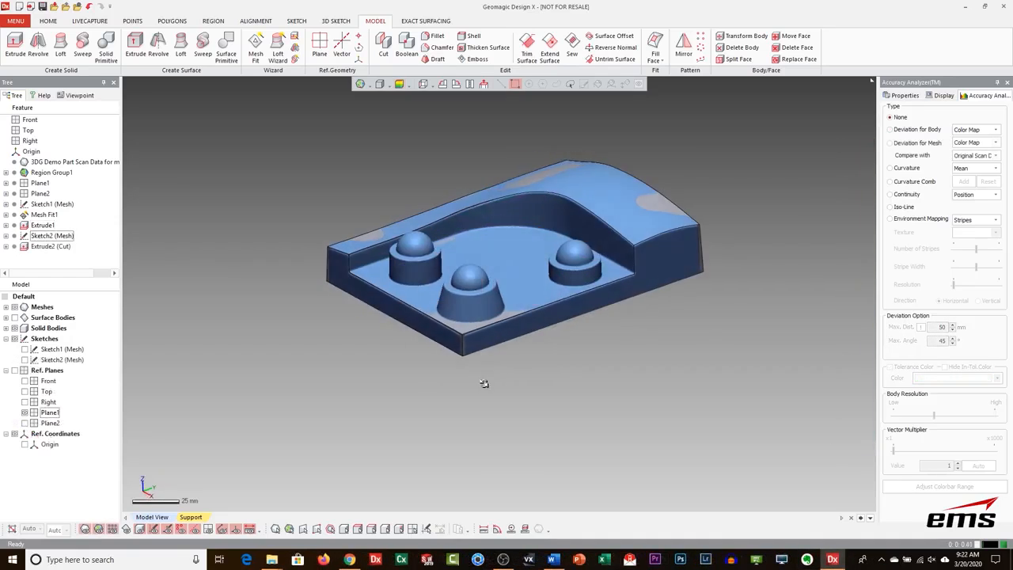
right_click_drag(557, 385, 491, 357)
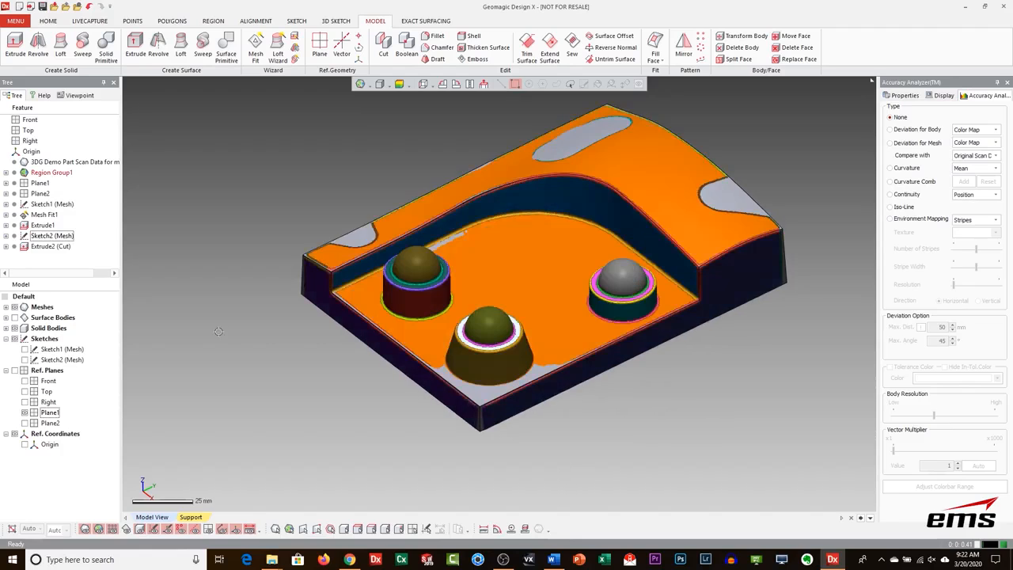
Hide the solid bodies and create a solid sphere primitive from the dome region on the tall boss, keeping the command open.
left_click(15, 329)
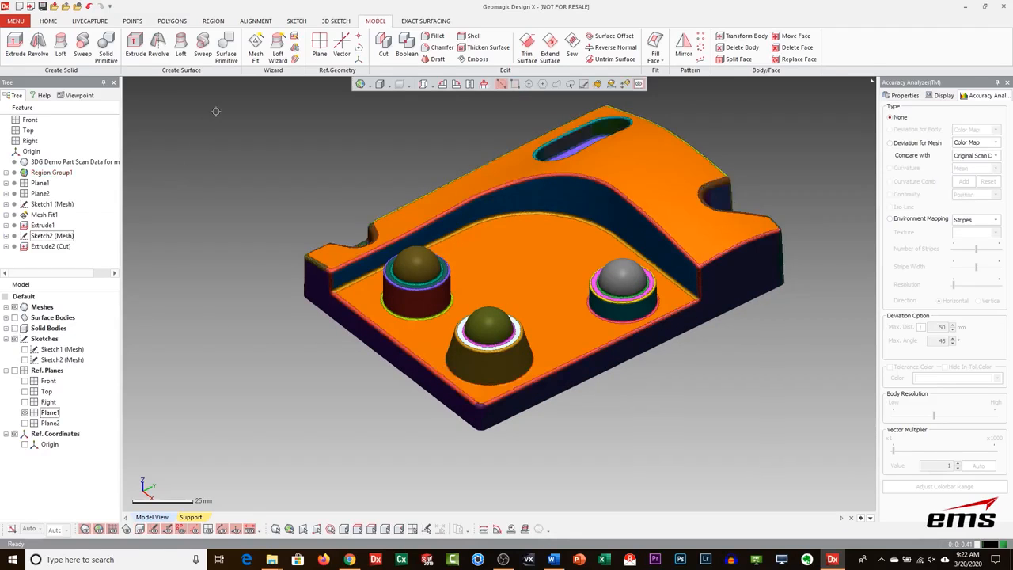
left_click(104, 47)
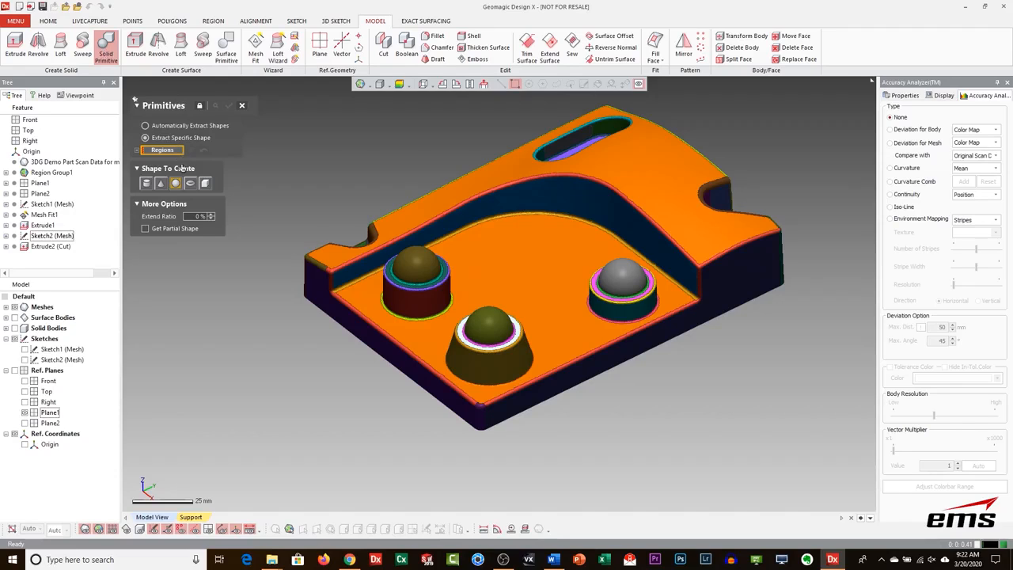
left_click(146, 125)
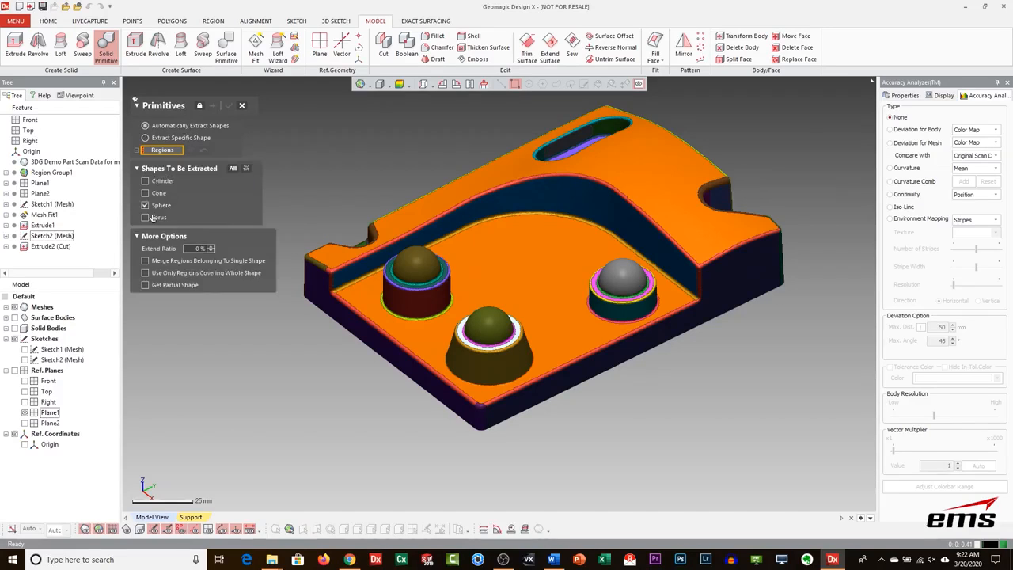
left_click(162, 139)
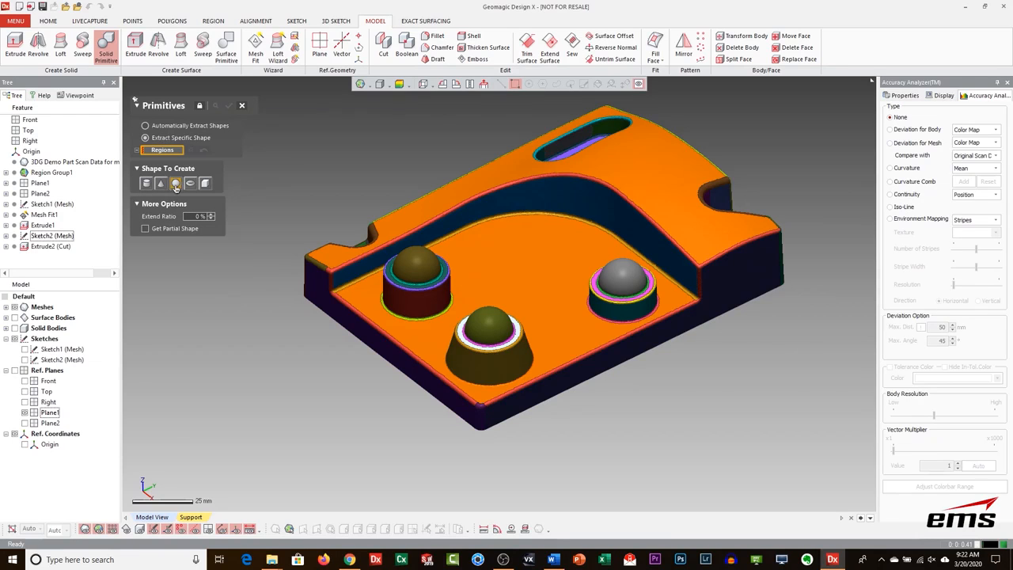
left_click(175, 183)
left_click(422, 267)
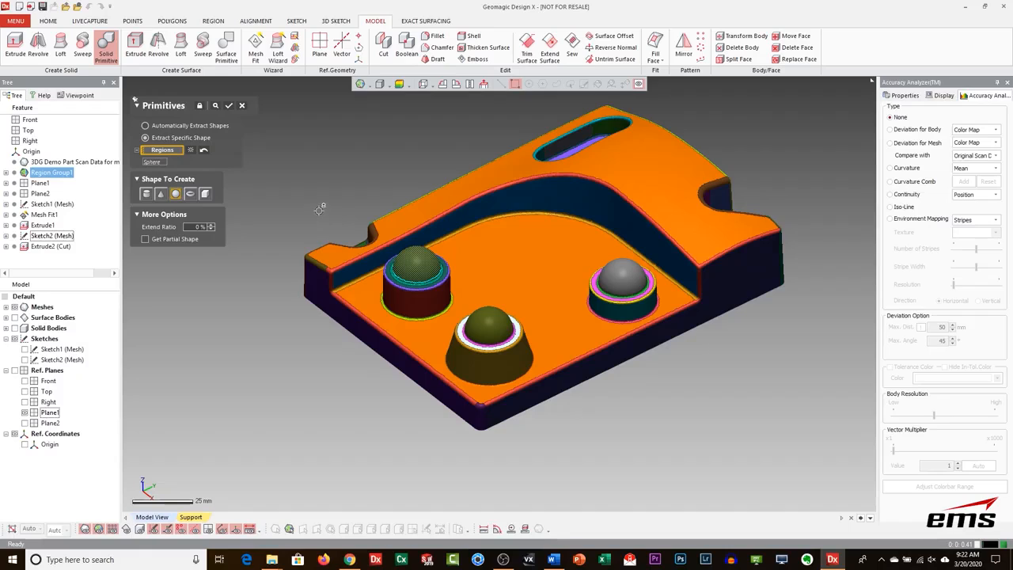
left_click(200, 106)
left_click(229, 107)
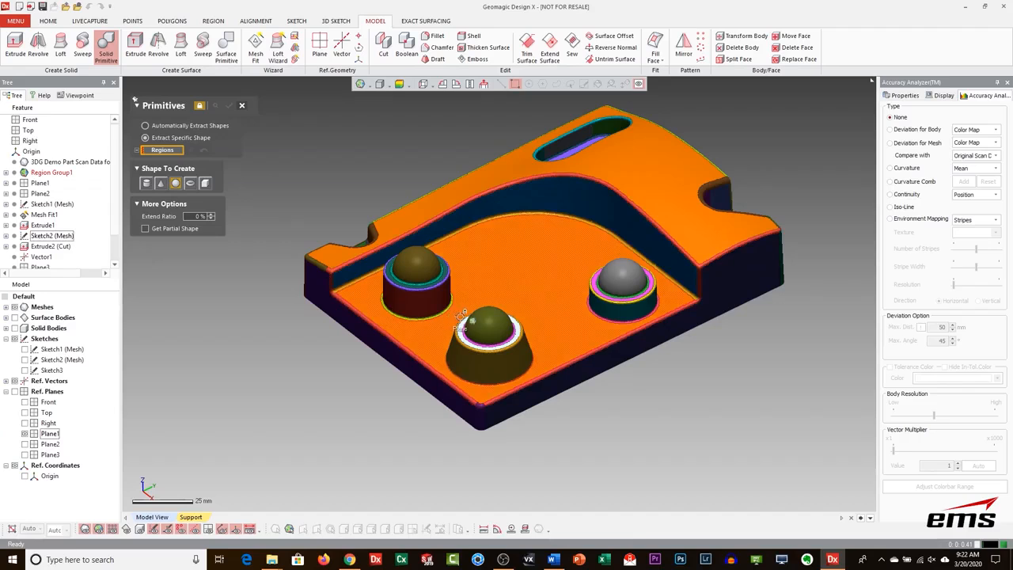
Create solid sphere primitives from the dome regions on the tapered boss and the short boss.
left_click(486, 325)
left_click(228, 107)
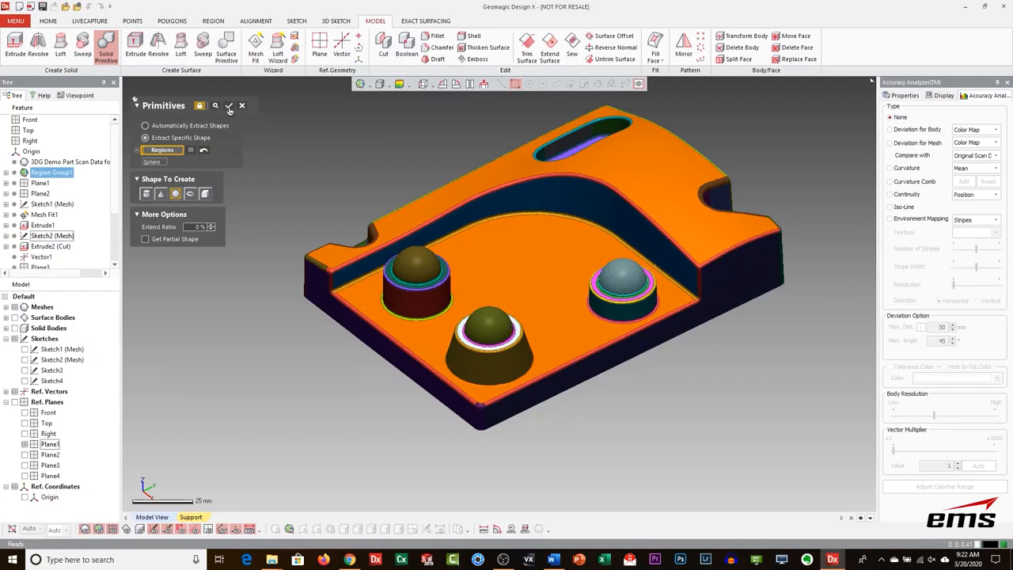
left_click(229, 108)
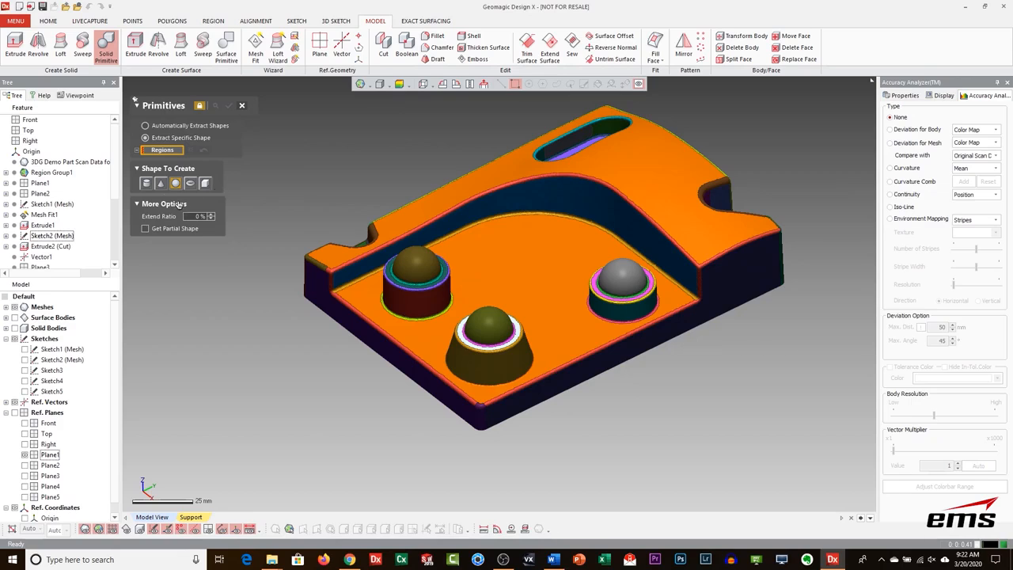
Choose the cone shape for the tall boss's side wall region and preview it with a 5% extend ratio.
left_click(160, 184)
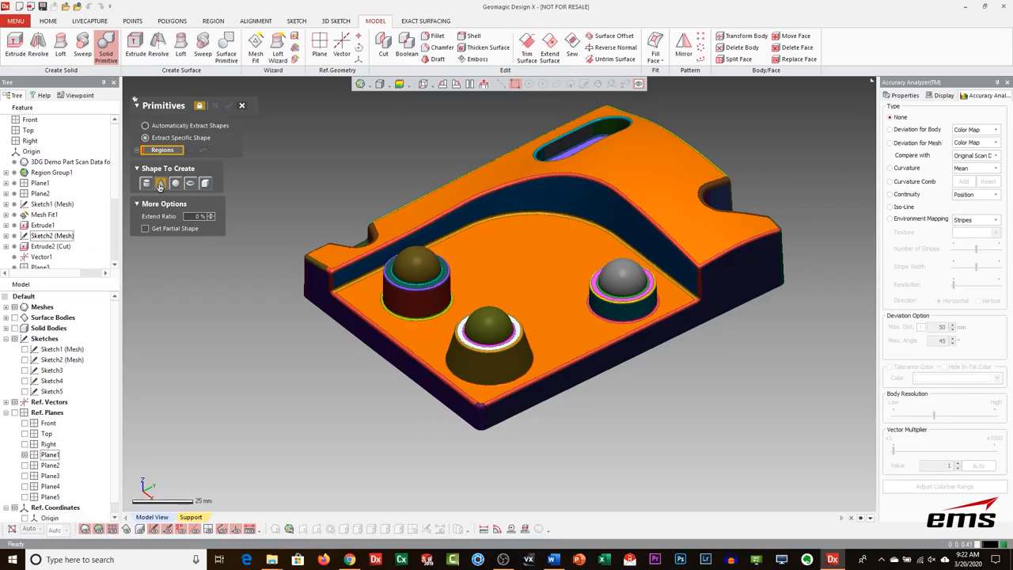
left_click(417, 299)
right_click_drag(510, 311, 511, 252)
scroll(404, 280, "up", 4)
mouse_move(396, 303)
right_mouse_down()
mouse_move(391, 281)
mouse_move(521, 311)
right_mouse_up()
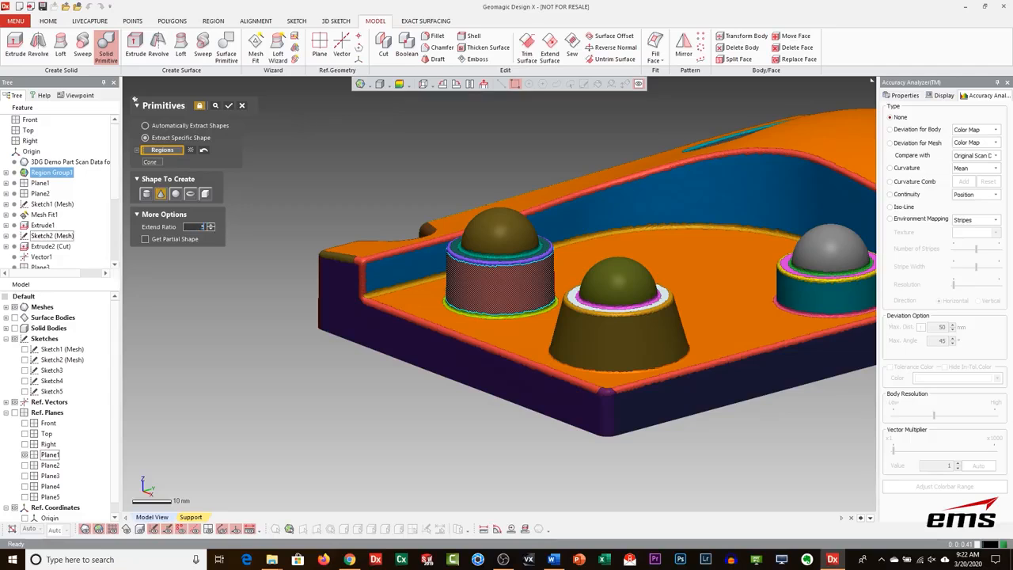
left_click(217, 106)
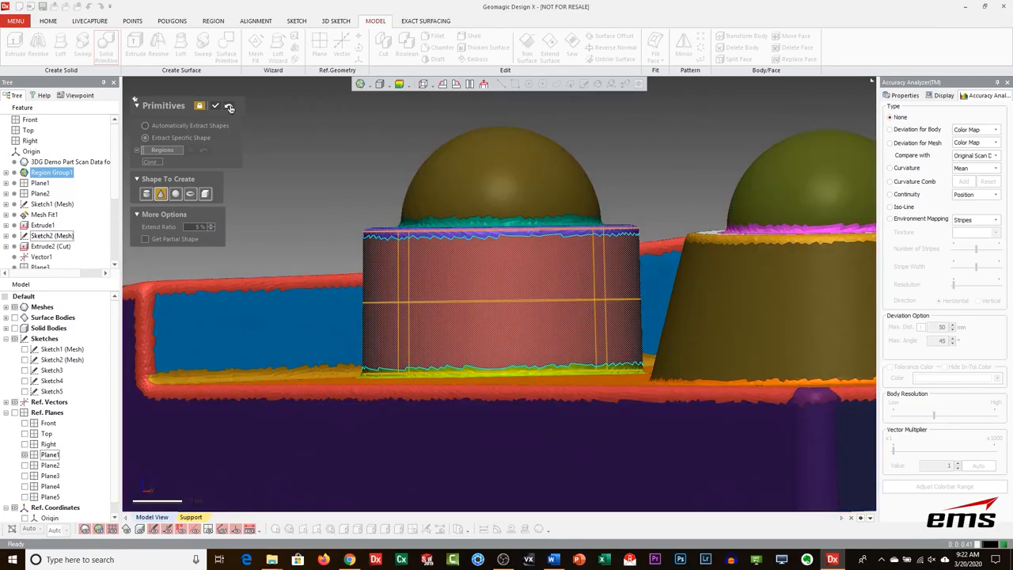
left_click(229, 108)
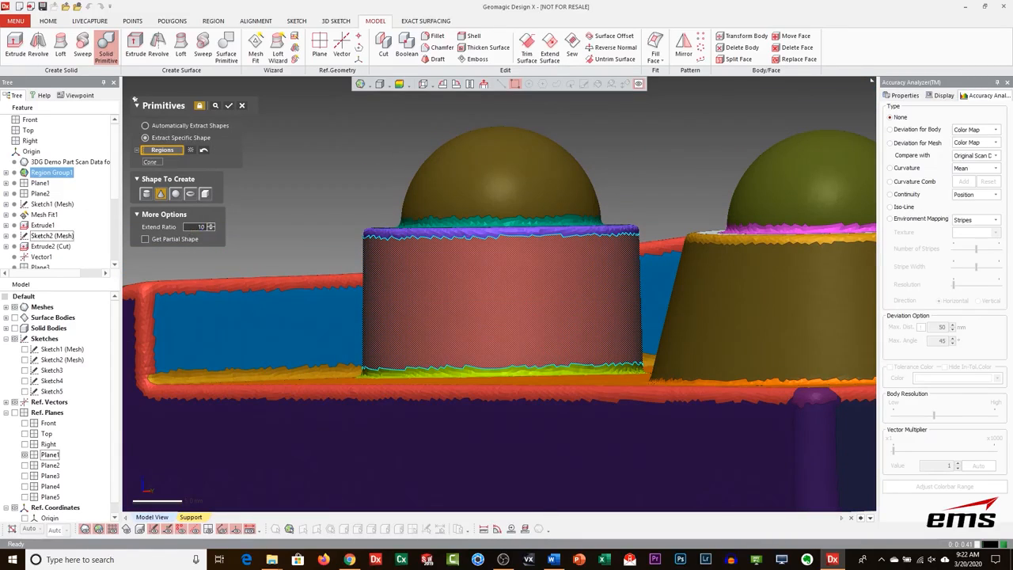
Preview the tall boss's cone with extend ratios of 10% and 15%, checking its ends against the mesh.
left_click(215, 106)
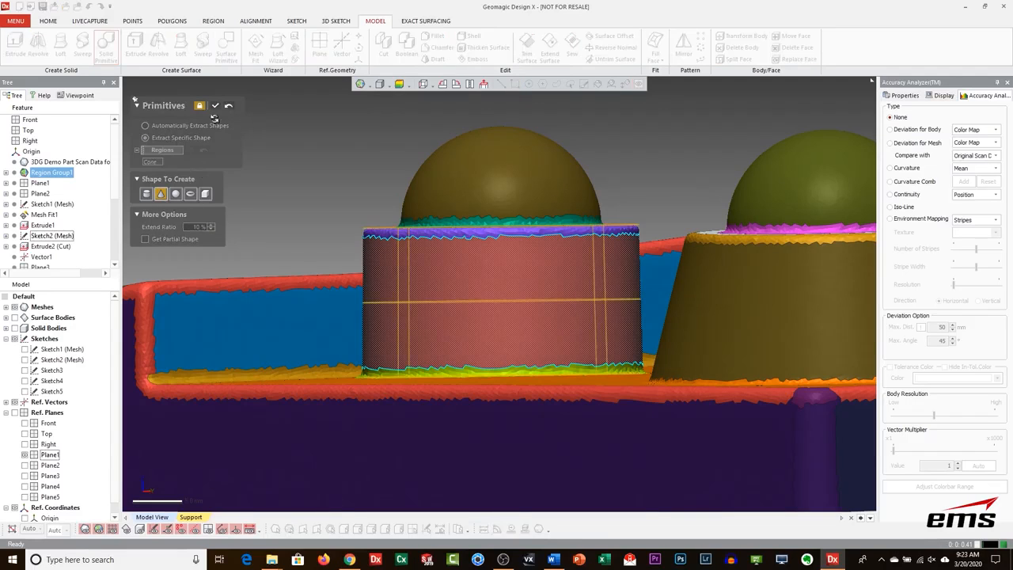
left_click(228, 108)
double_click(193, 227)
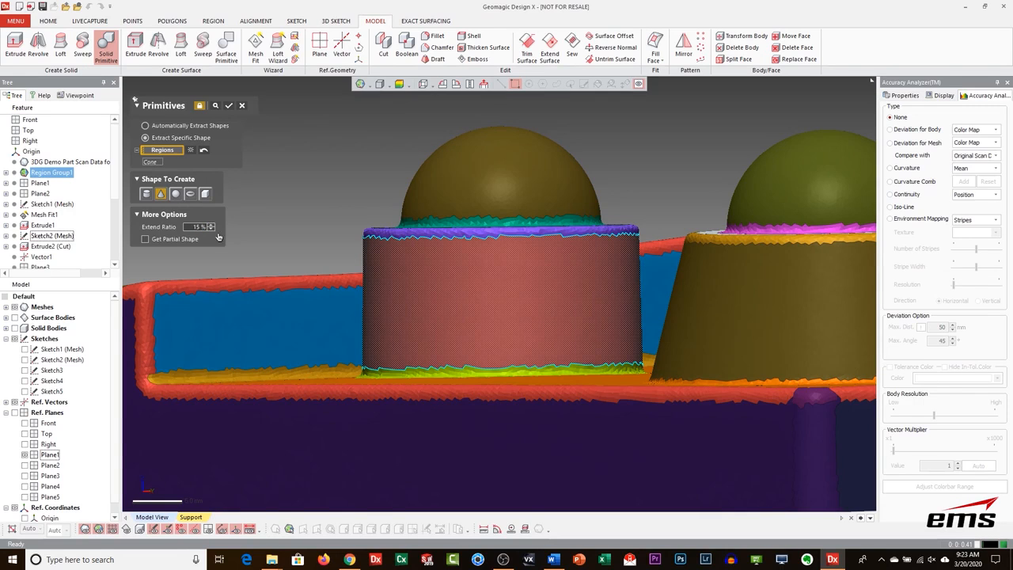
left_click(214, 105)
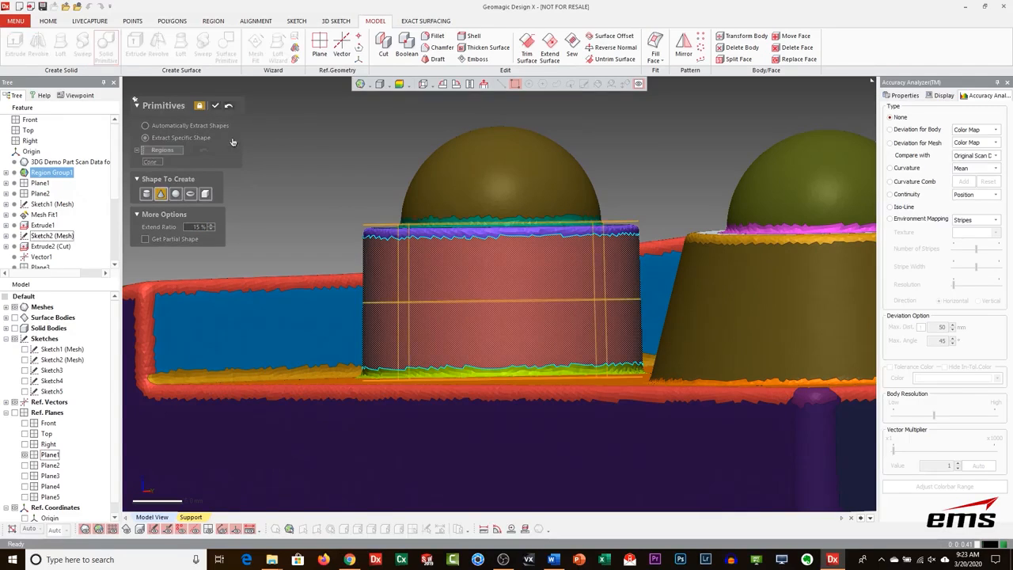
right_click_drag(456, 278, 253, 237)
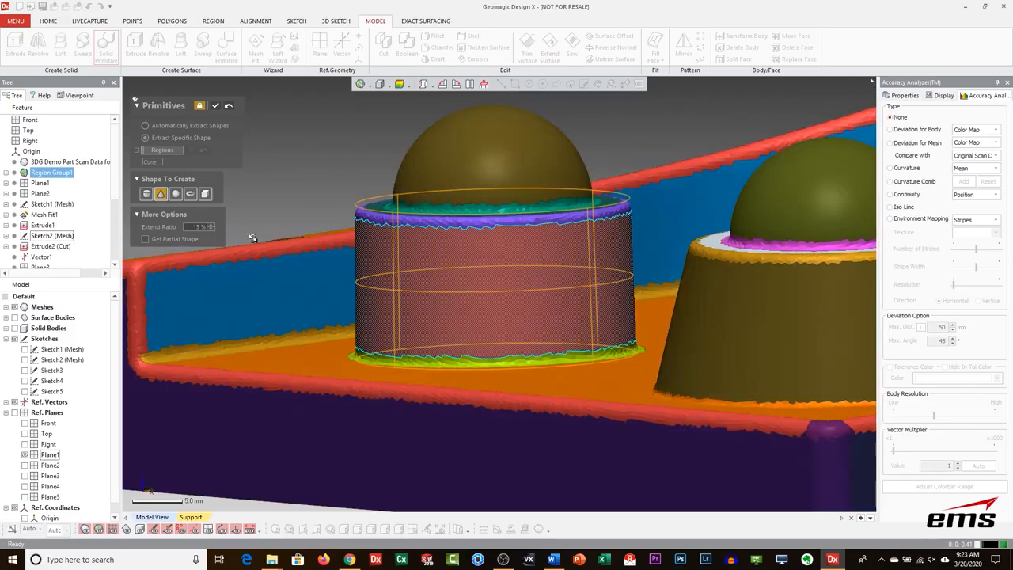
left_click(230, 107)
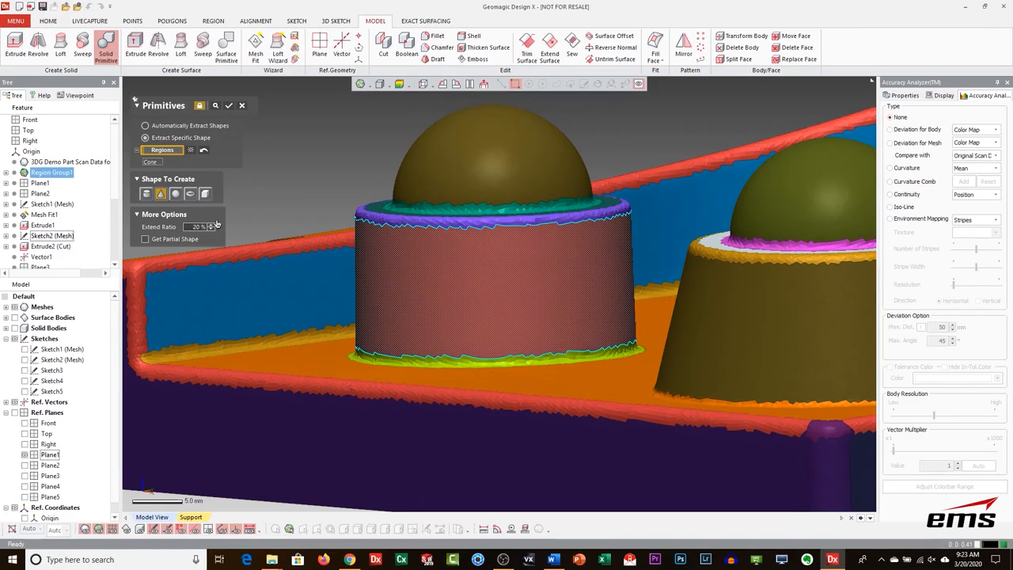
Create the tall boss's cone primitive with a 20% extend ratio.
left_click(214, 105)
right_click_drag(459, 316, 424, 332)
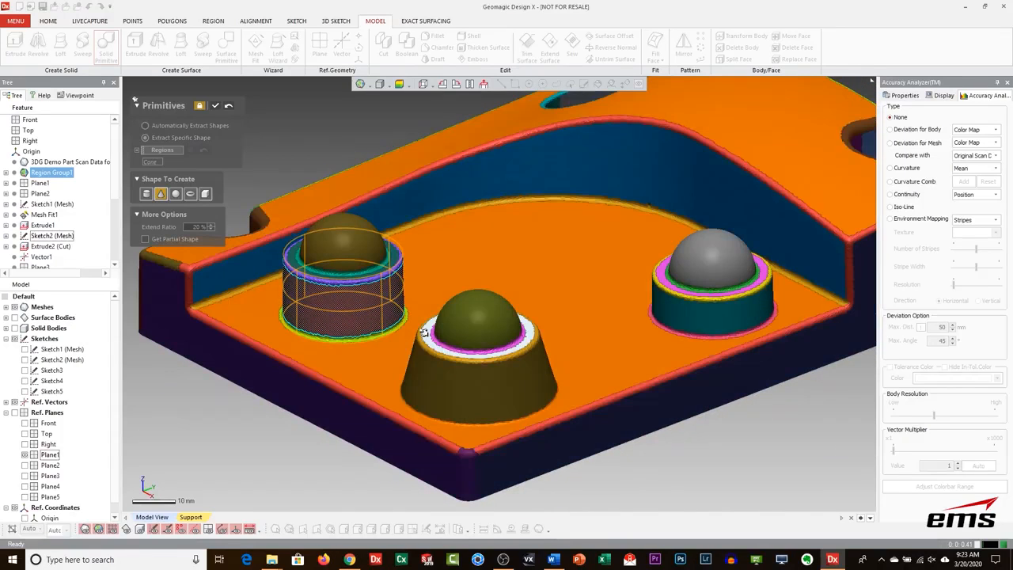
left_click(215, 106)
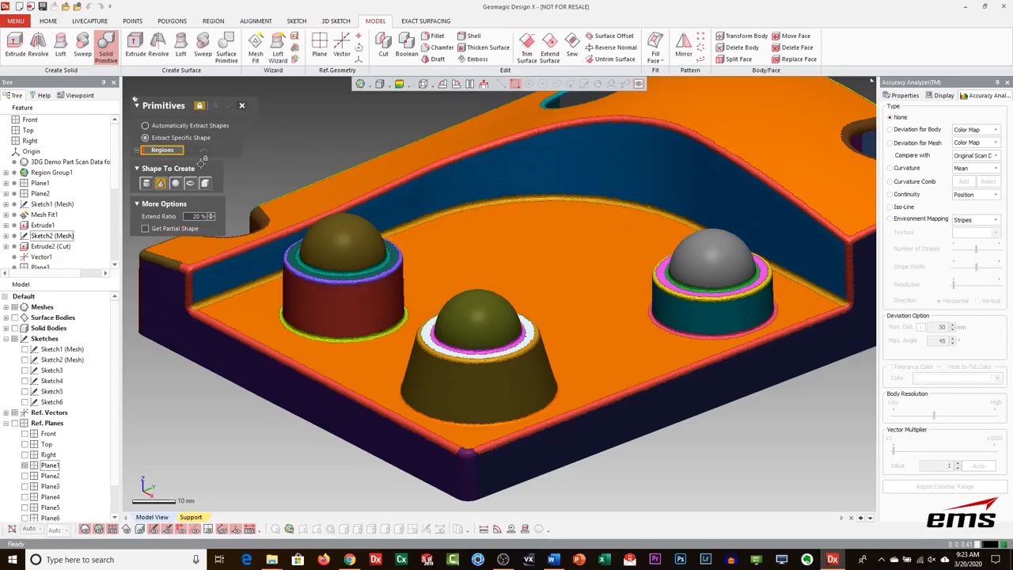
Create cone primitives with a 20% extend ratio from the side wall regions of the tapered and short bosses, and close the command.
left_click(495, 386)
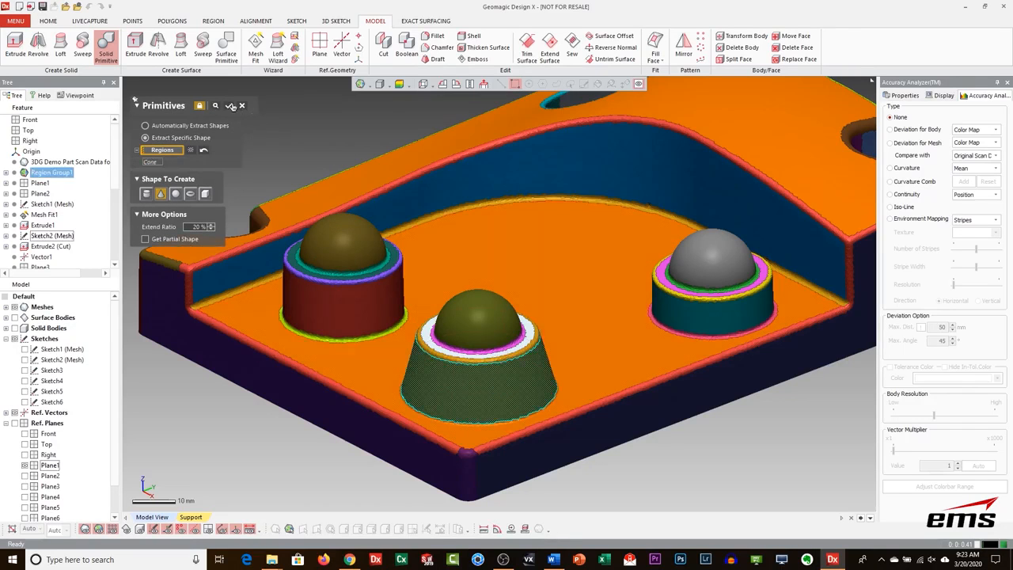
left_click(214, 106)
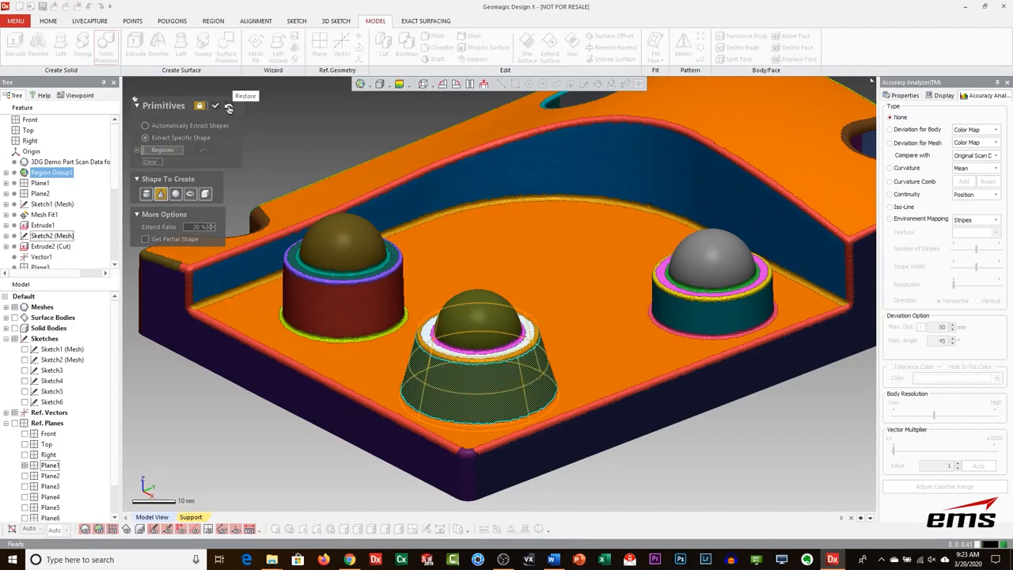
left_click(685, 305)
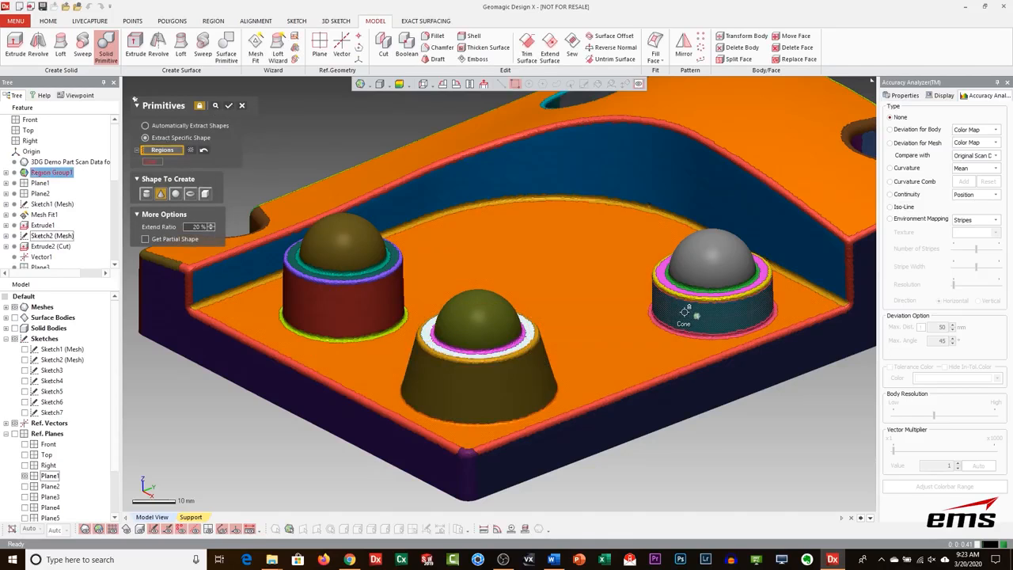
left_click(229, 106)
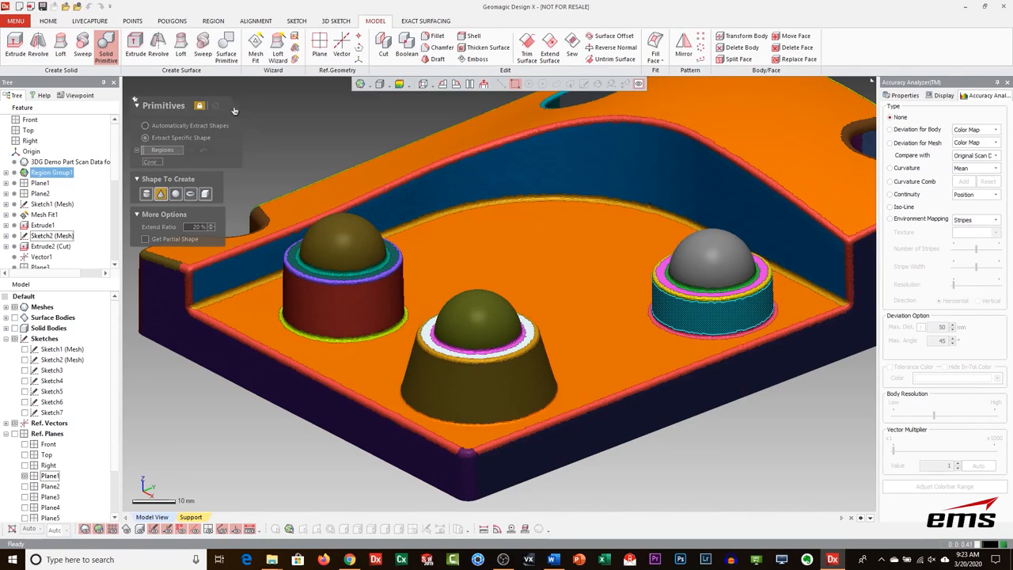
left_click(199, 106)
left_click(244, 106)
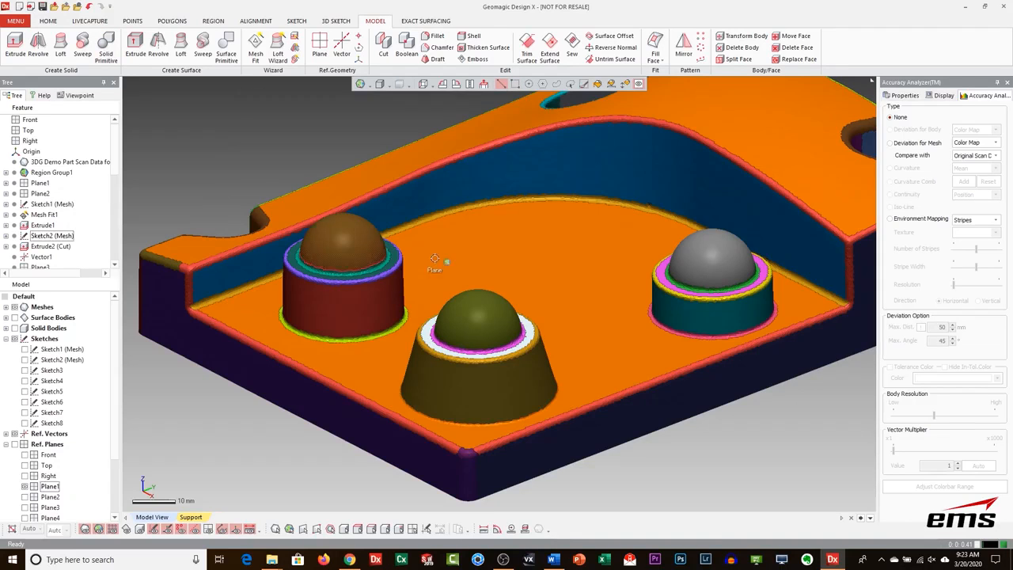
Inspect the new sphere and cone bodies without the mesh and overlaid with it, and return to the mesh alone.
scroll(539, 323, "down", 3)
middle_click_drag(541, 323, 508, 337)
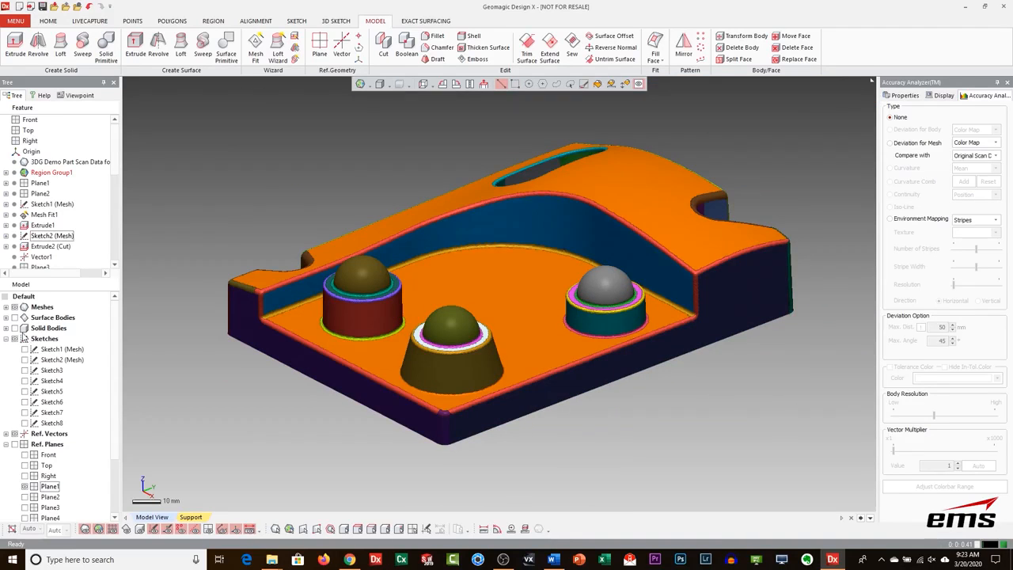
left_click(15, 328)
left_click(15, 307)
right_click_drag(375, 326, 519, 235)
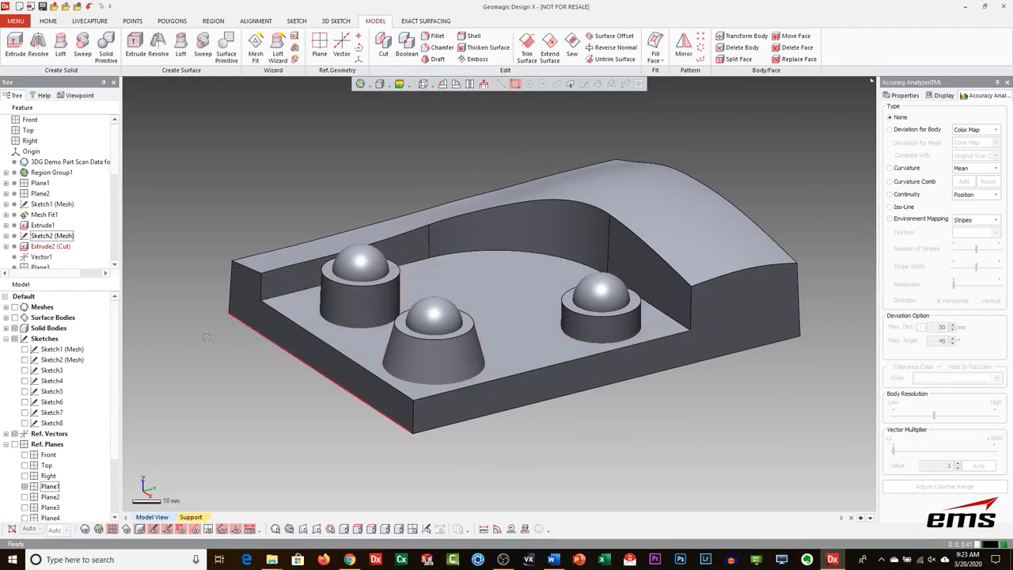
left_click(15, 307)
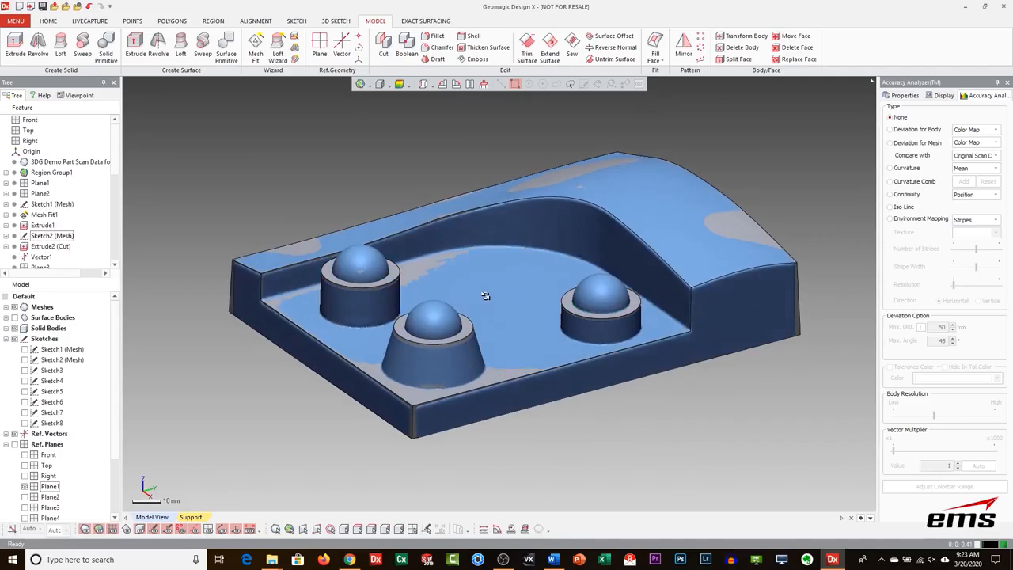
left_click(14, 328)
Extract one best-fit reference plane from the flat top ring regions of the tall boss and the tapered boss.
scroll(467, 249, "up", 2)
right_click_drag(470, 262, 466, 135)
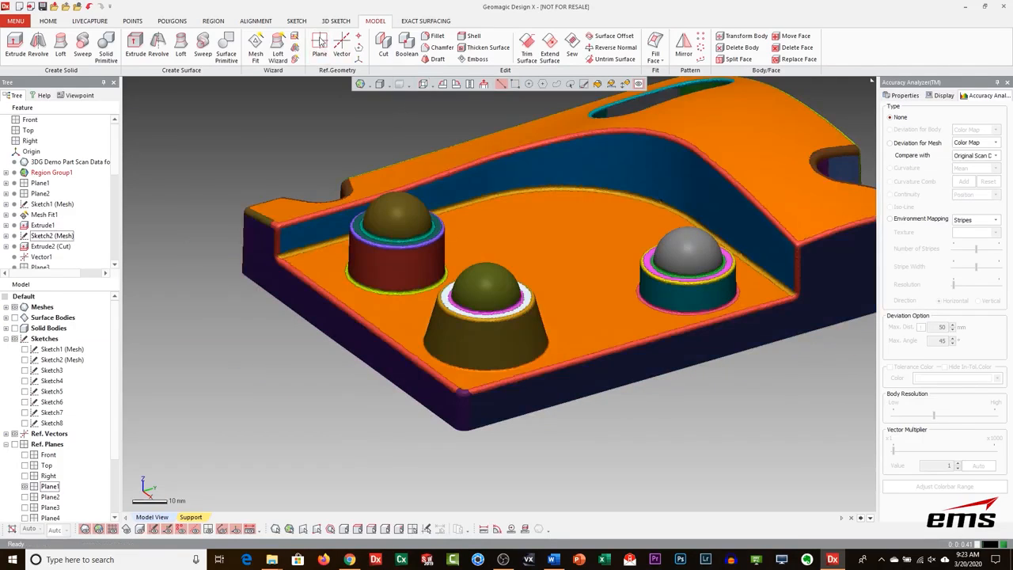
left_click(319, 46)
left_click(198, 138)
left_click(179, 156)
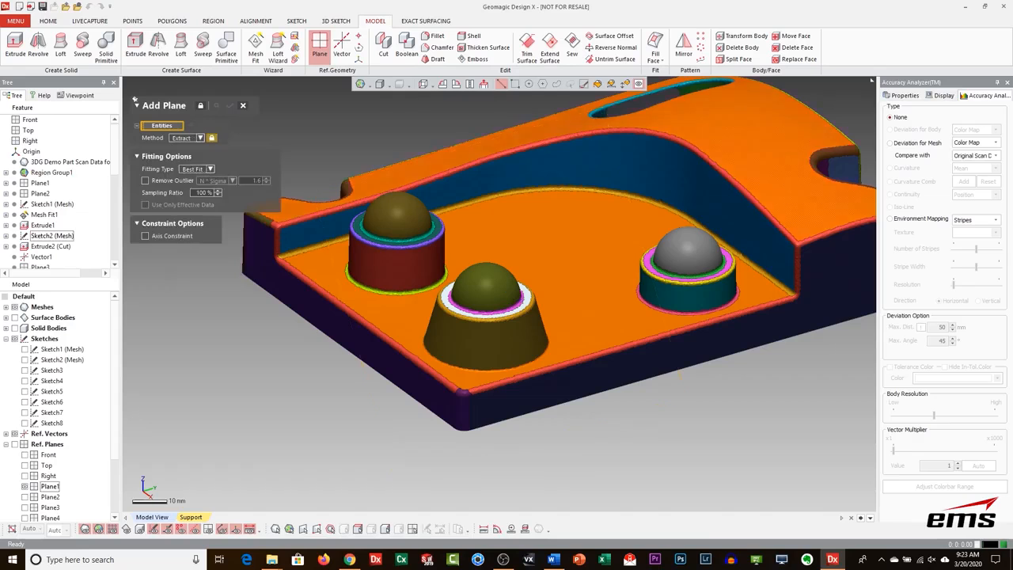
scroll(356, 228, "up", 3)
scroll(356, 228, "up", 1)
right_click_drag(356, 228, 533, 261, "ctrl")
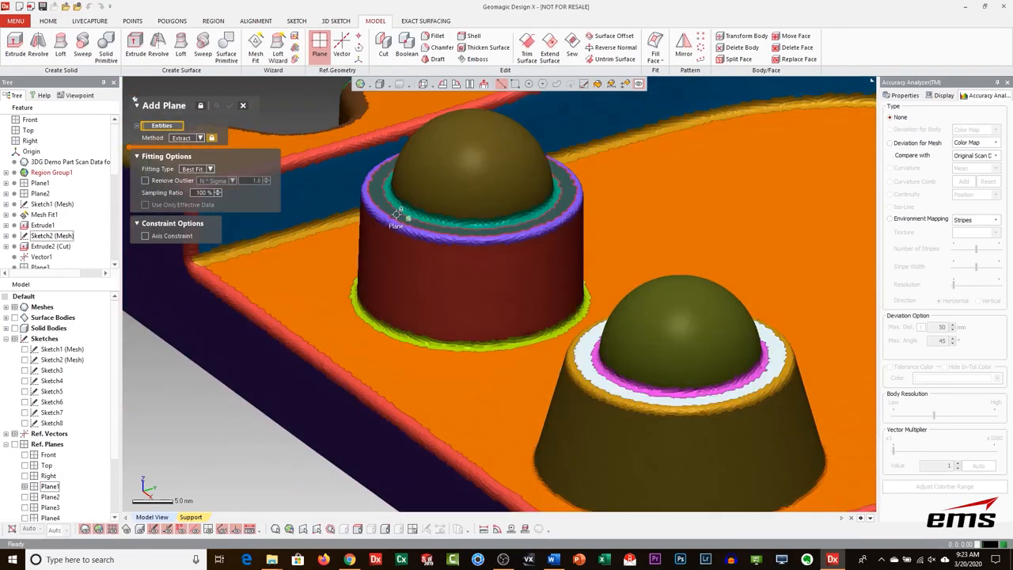
left_click(403, 214)
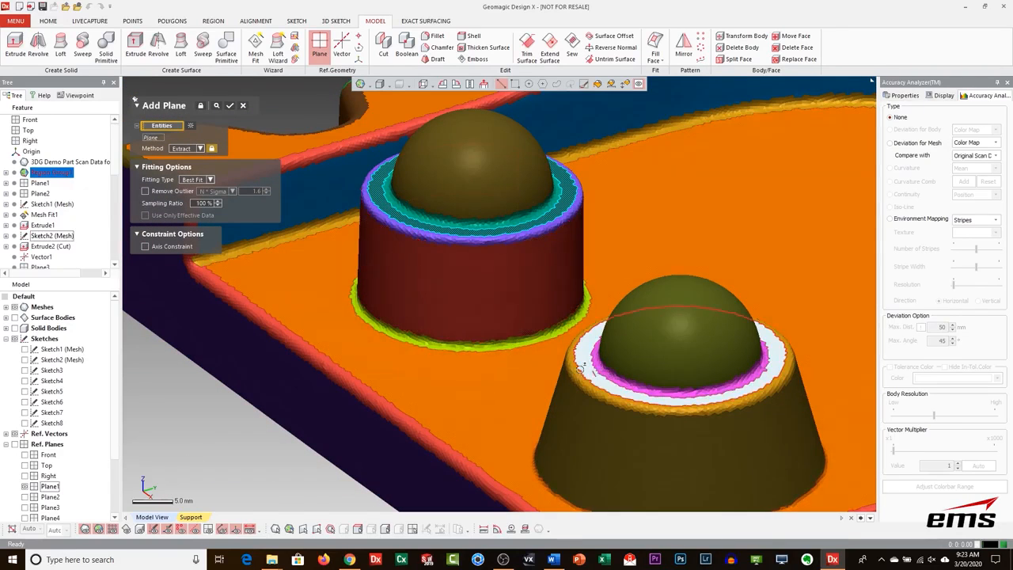
left_click(584, 361)
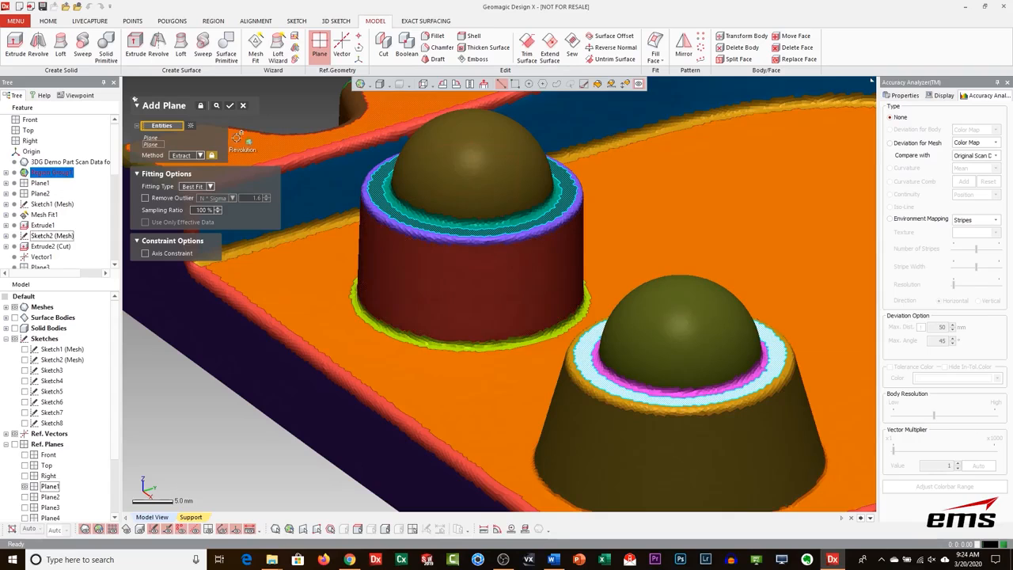
left_click(230, 107)
Apply the ring plane, and add another reference plane on the short boss's flat top ring region with a 0 mm offset.
mouse_move(464, 322)
right_mouse_down()
mouse_move(639, 312)
mouse_move(443, 296)
mouse_move(440, 313)
right_mouse_up()
key("ctrl+space")
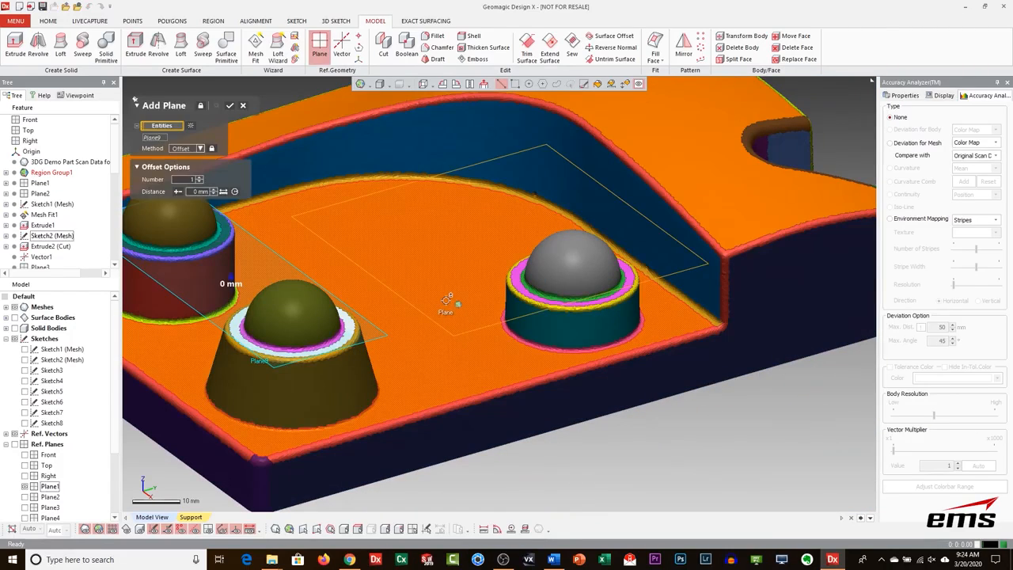
scroll(502, 287, "up", 4)
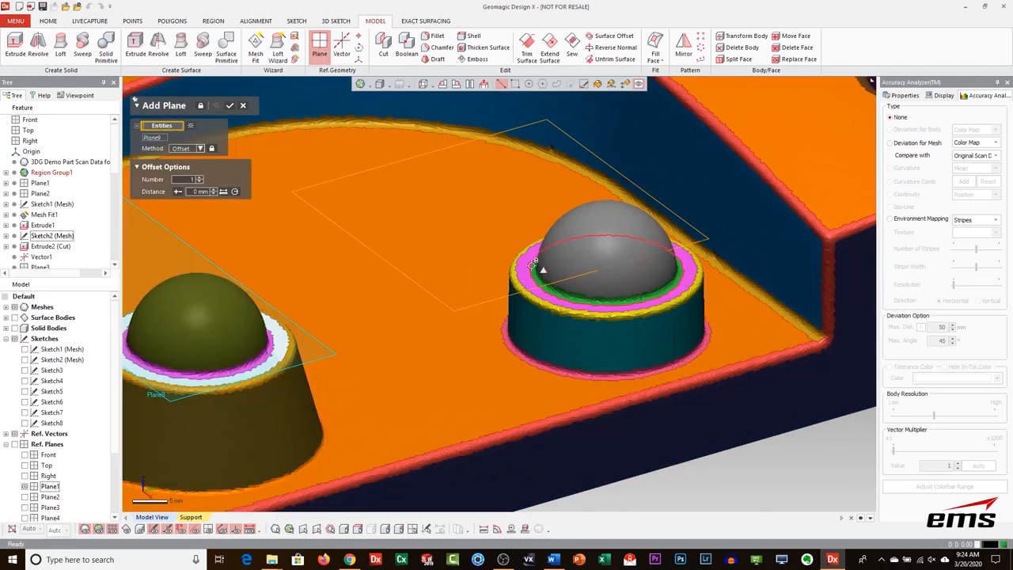
left_click(532, 268)
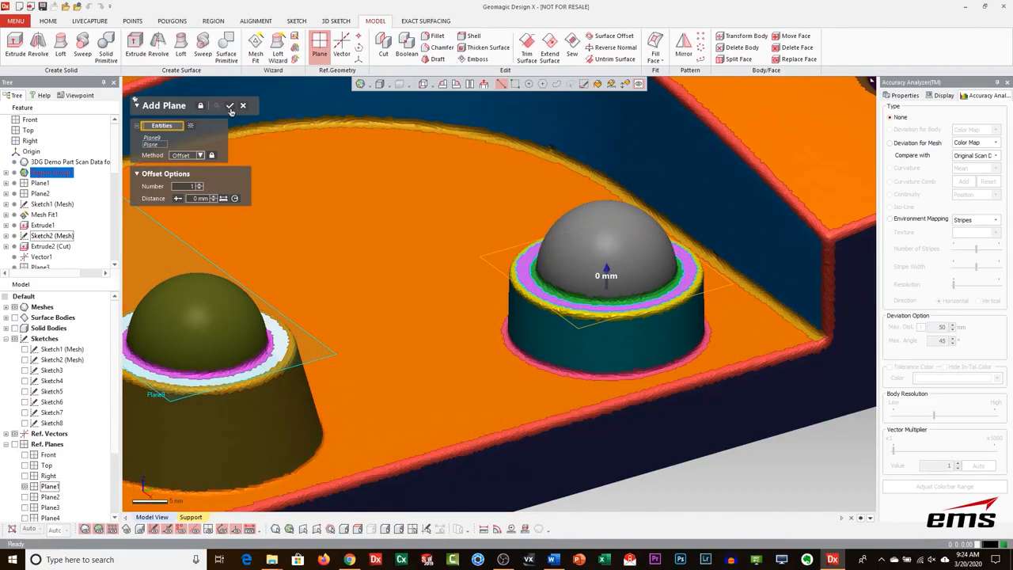
left_click(231, 105)
mouse_move(278, 150)
right_mouse_down()
mouse_move(417, 299)
mouse_move(409, 340)
right_mouse_up()
scroll(412, 302, "down", 3)
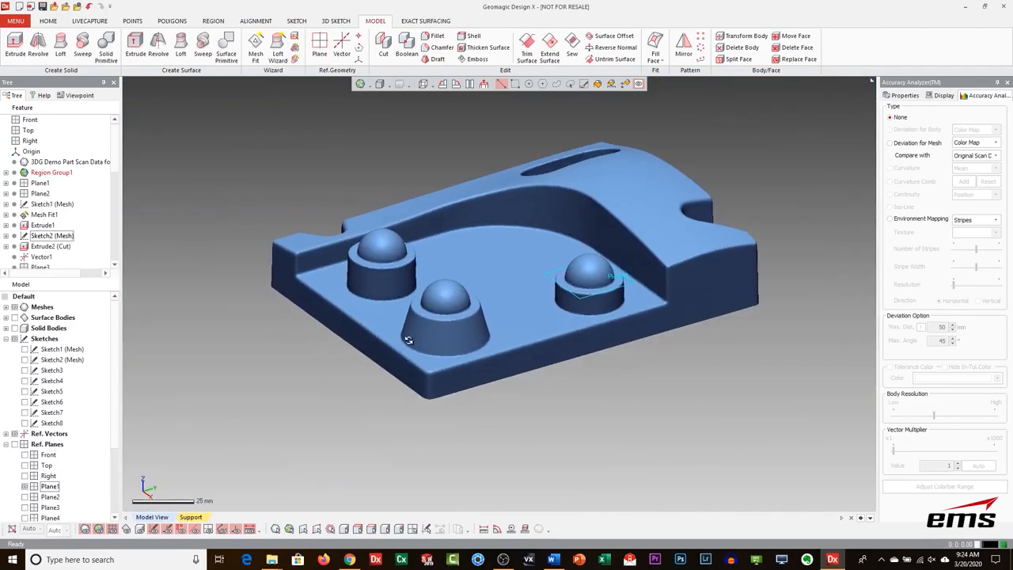
Display the two new boss-top planes with Plane1 hidden, and show the solid bodies in place of the mesh.
left_click(15, 444)
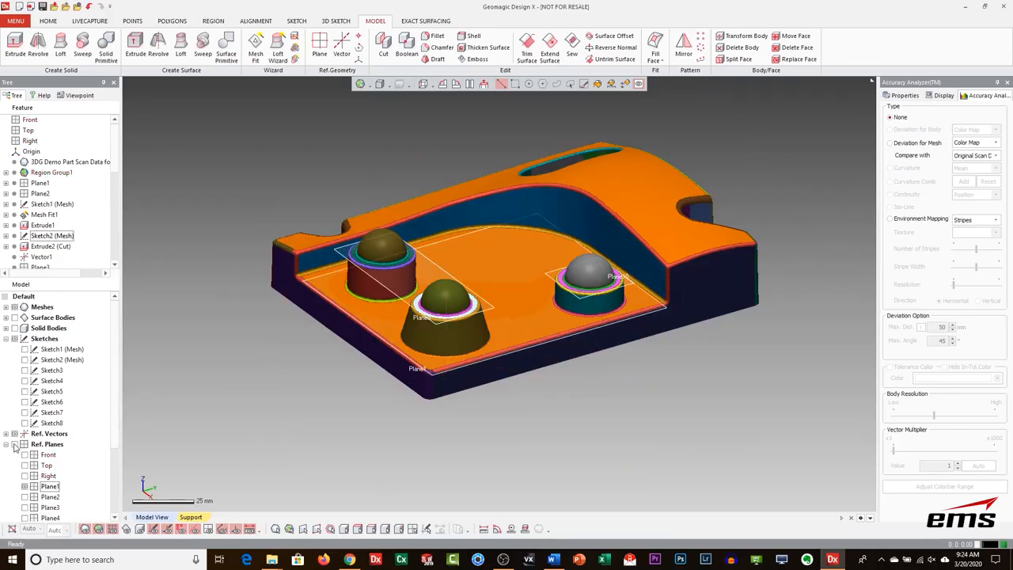
scroll(225, 397, "down", 2)
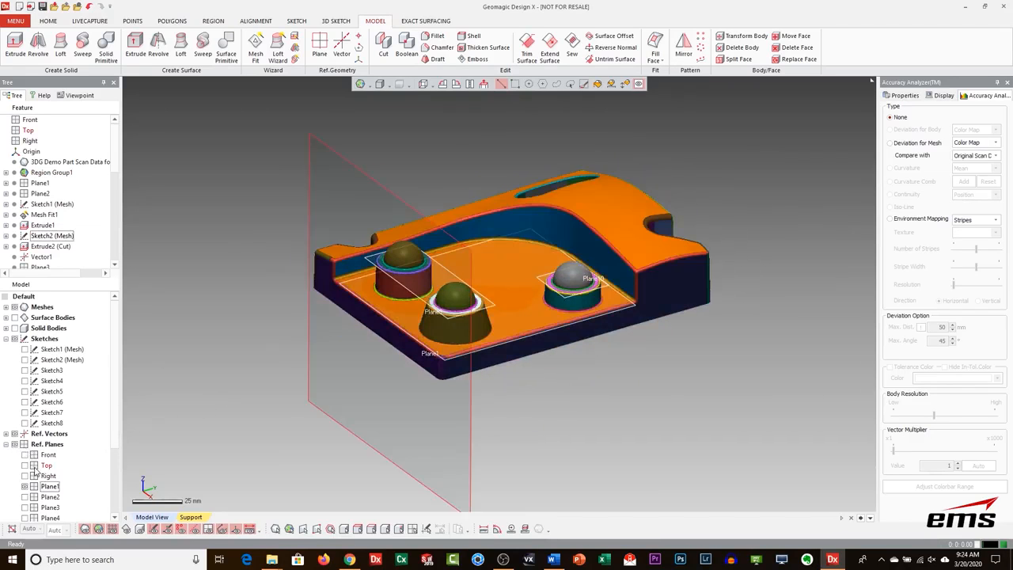
left_click_drag(117, 429, 115, 491)
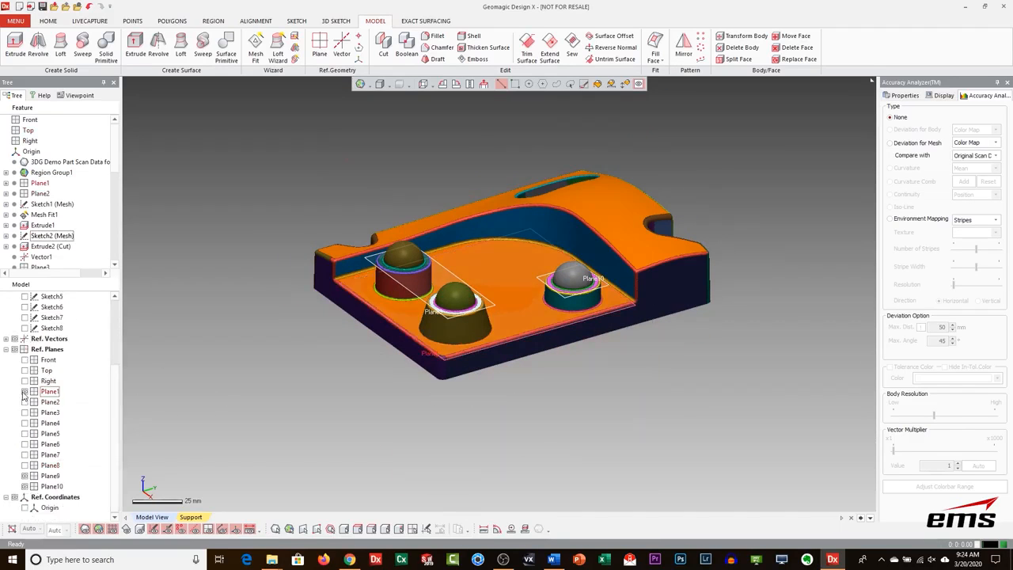
scroll(528, 330, "up", 3)
right_click_drag(528, 331, 464, 362)
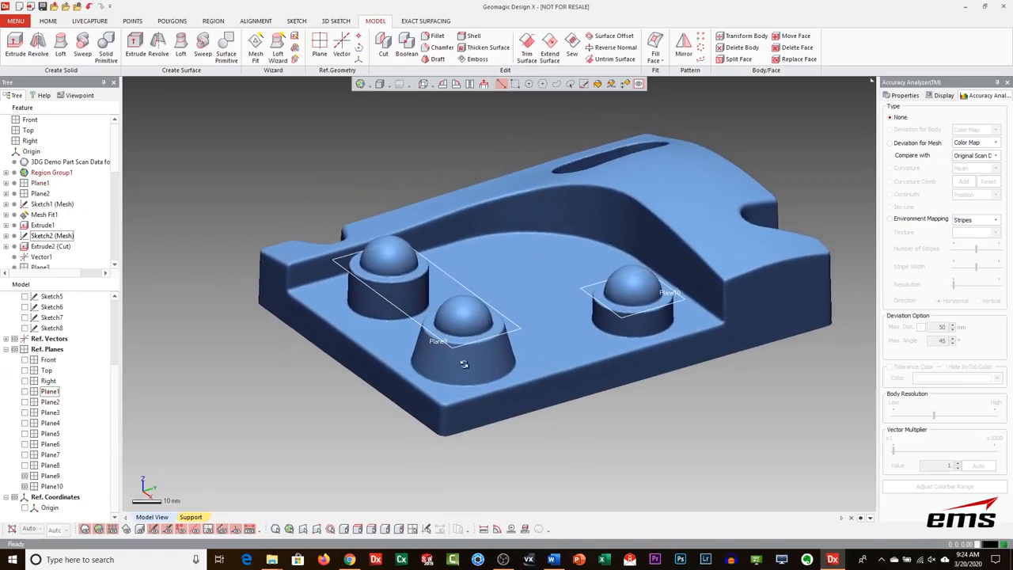
scroll(464, 361, "up", 1)
scroll(70, 388, "up", 3)
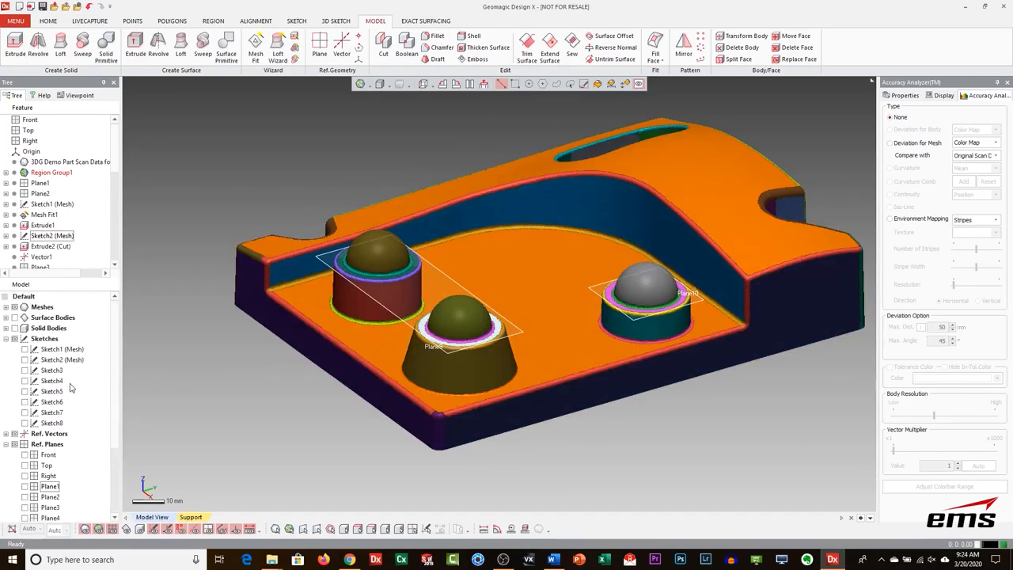
left_click(15, 308)
scroll(552, 260, "up", 3)
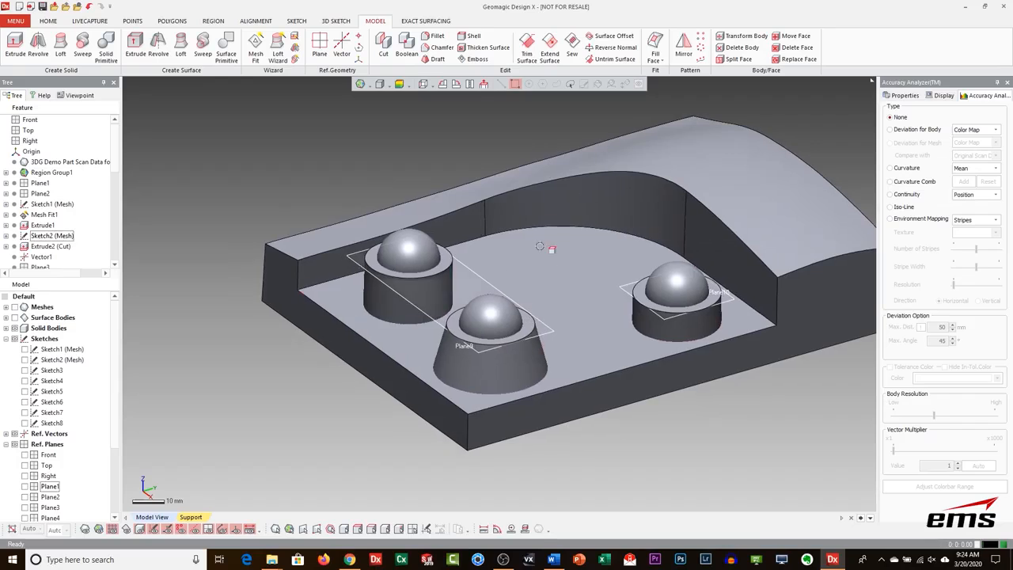
right_click_drag(552, 260, 547, 223)
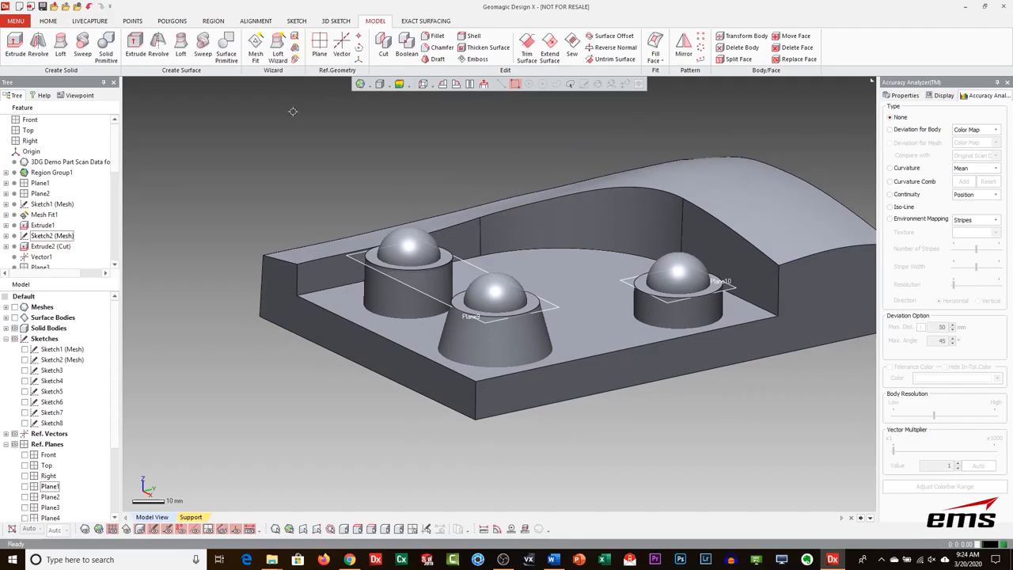
Cut the tall and tapered boss cones with their shared top plane, Plane9, keeping the lower bodies.
left_click(383, 49)
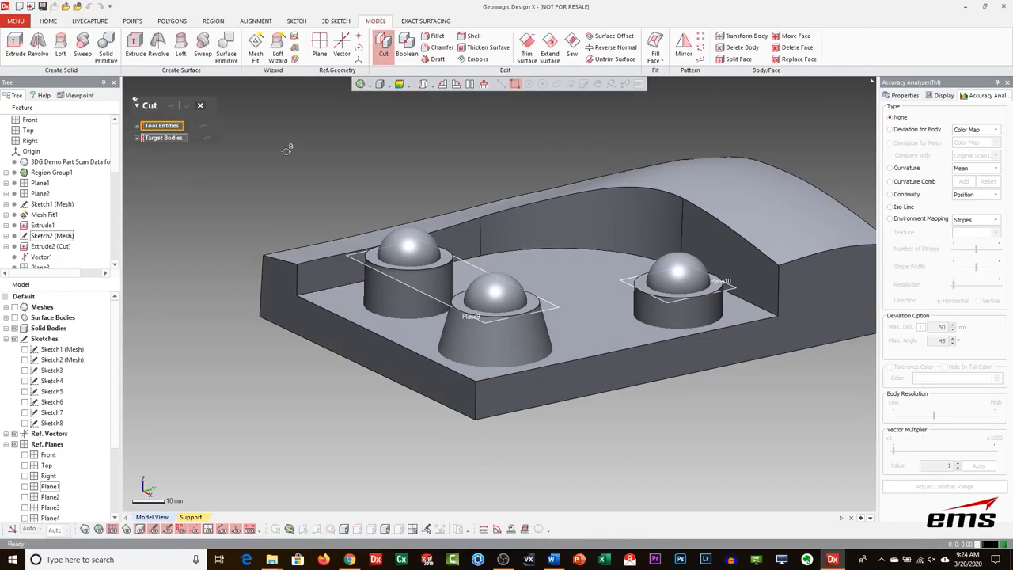
left_click(467, 269)
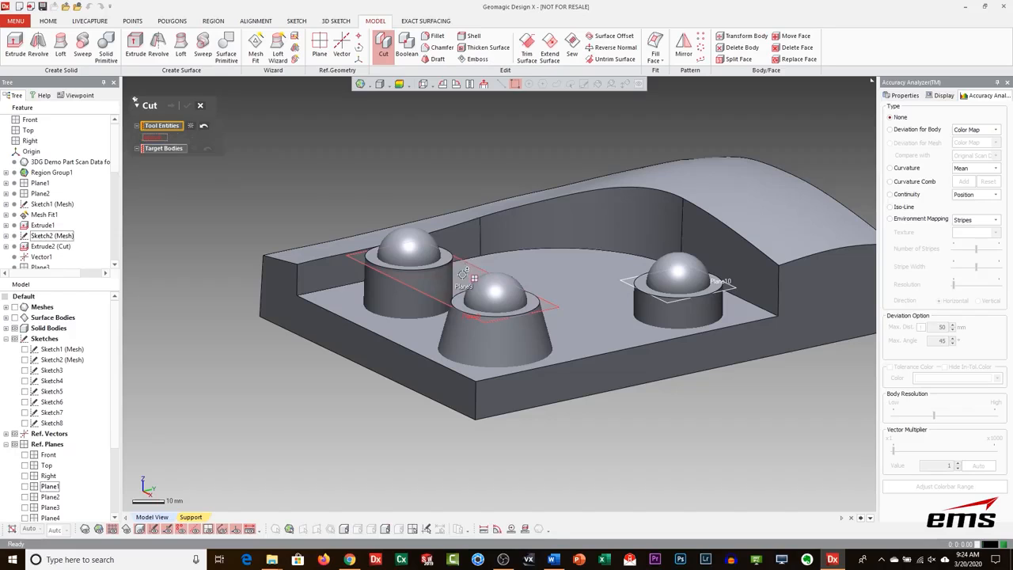
left_click(161, 149)
left_click(375, 287)
left_click(479, 334)
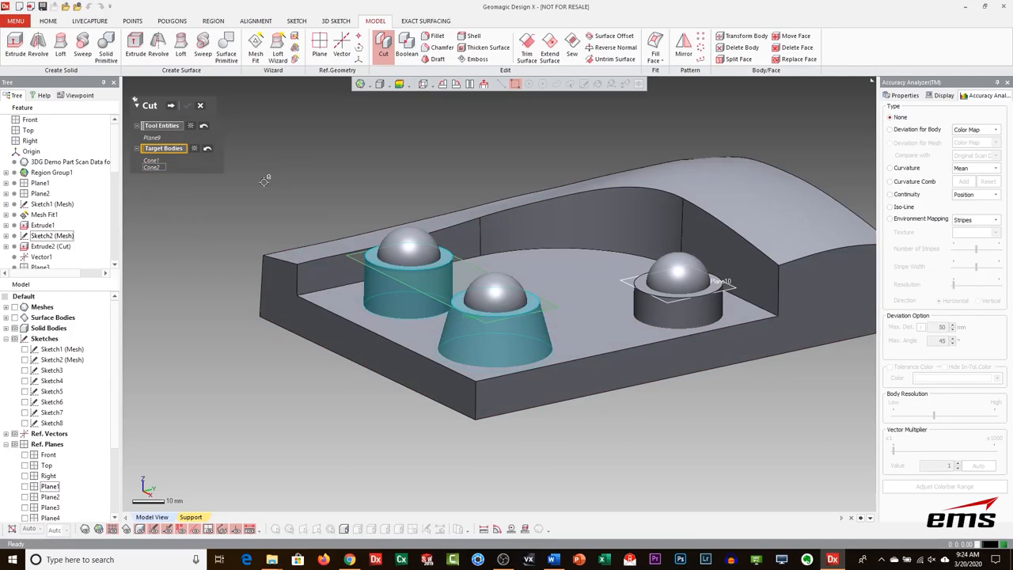
left_click(171, 107)
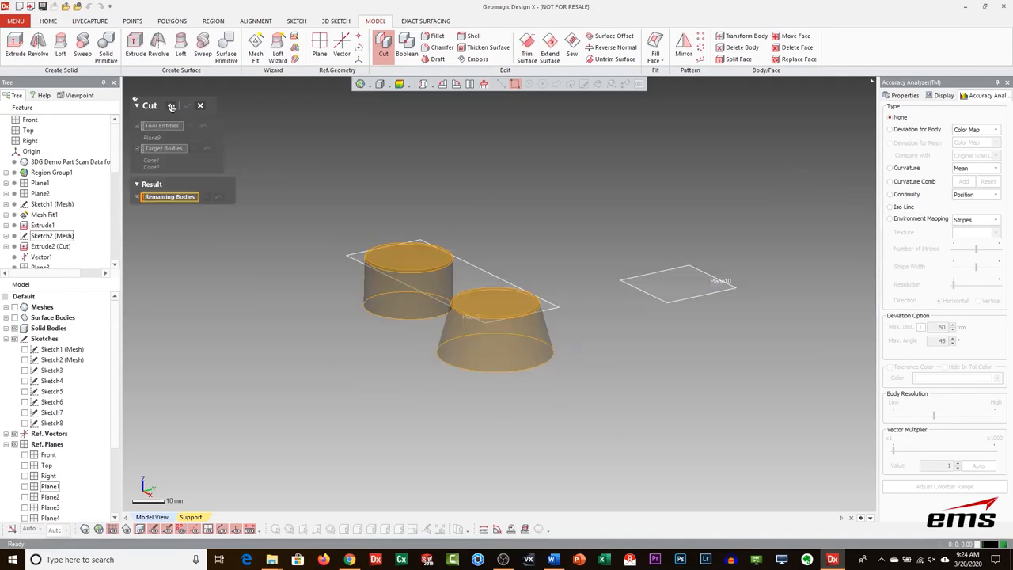
left_click(378, 296)
left_click(478, 339)
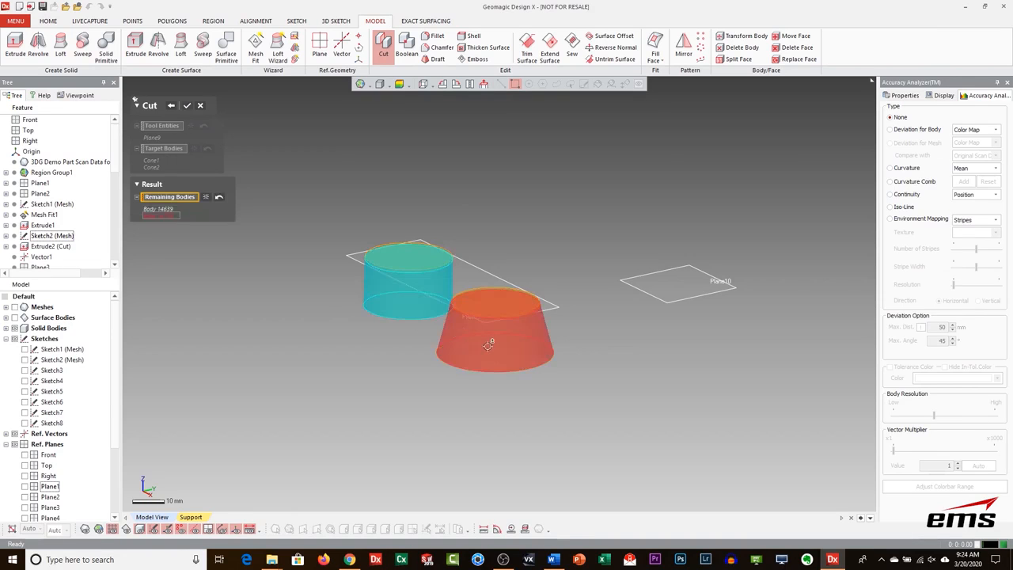
left_click(187, 105)
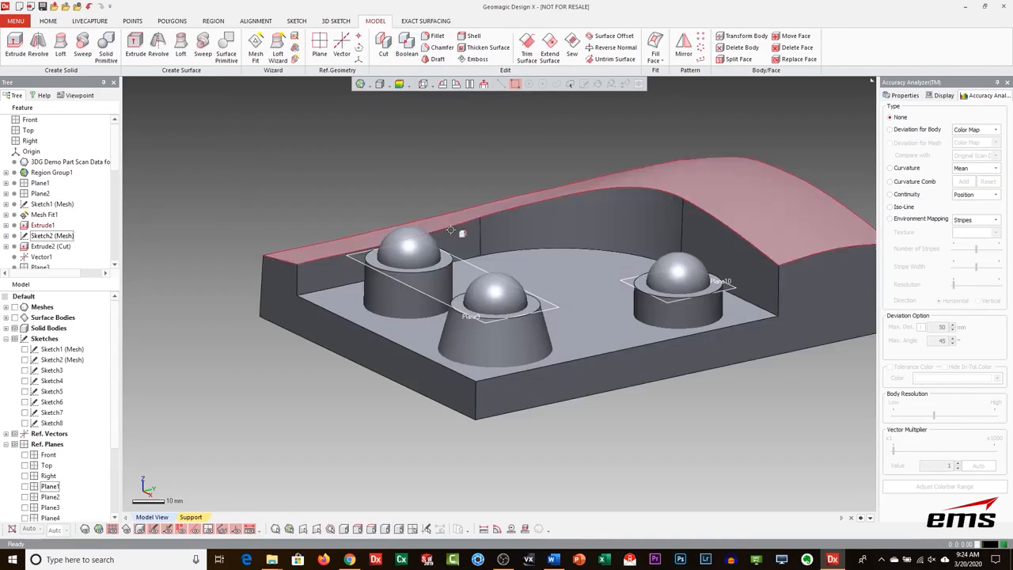
Cut the short boss cone with its top plane, Plane10, keeping the lower body.
left_click(635, 288)
left_click(147, 153)
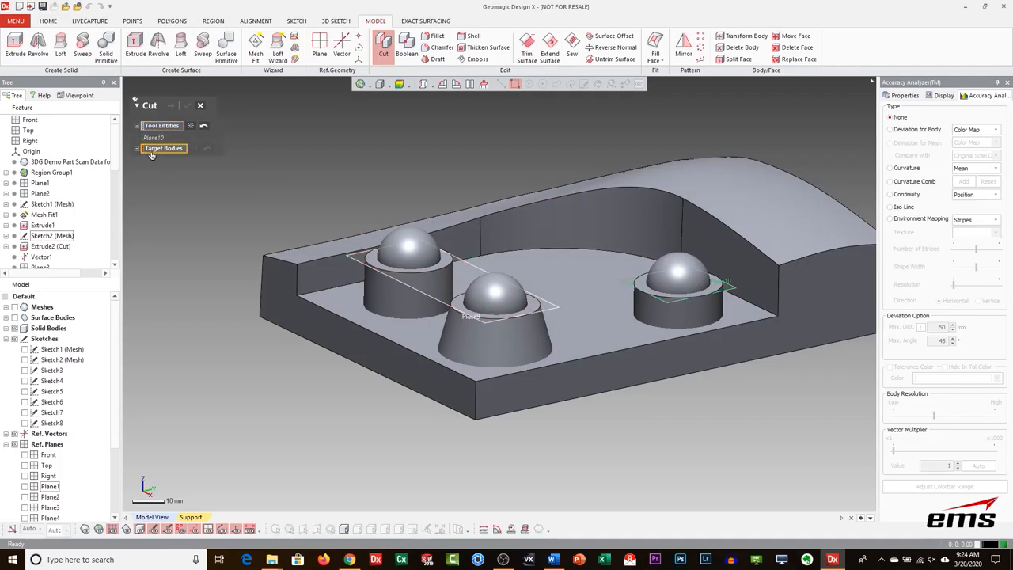
left_click(657, 315)
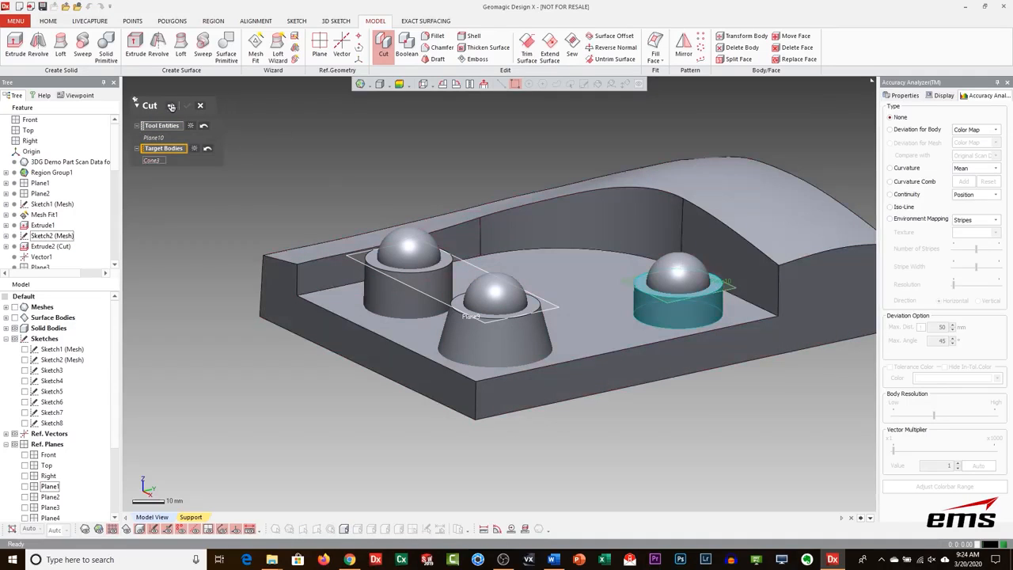
left_click(171, 106)
left_click(663, 312)
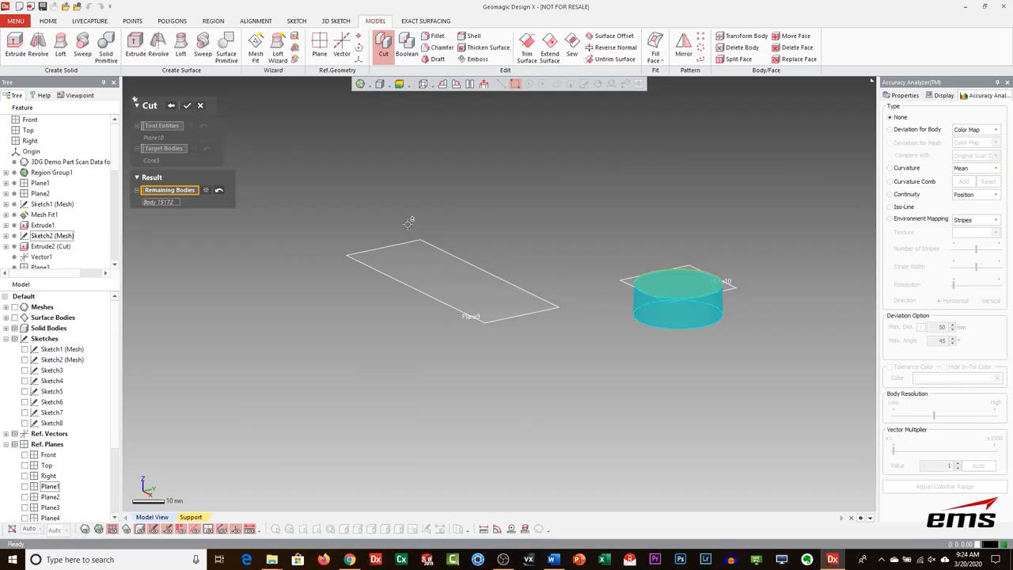
right_click_drag(751, 337, 671, 233)
scroll(671, 232, "up", 2)
right_click_drag(759, 258, 611, 360, "ctrl")
scroll(688, 315, "up", 2)
scroll(688, 315, "up", 2)
middle_click_drag(448, 326, 478, 277)
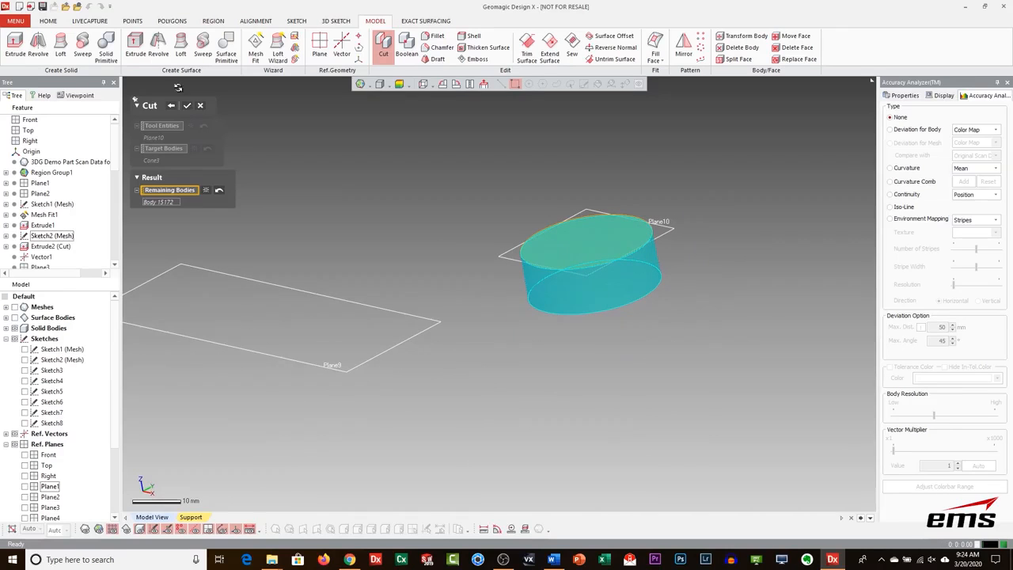
left_click(187, 106)
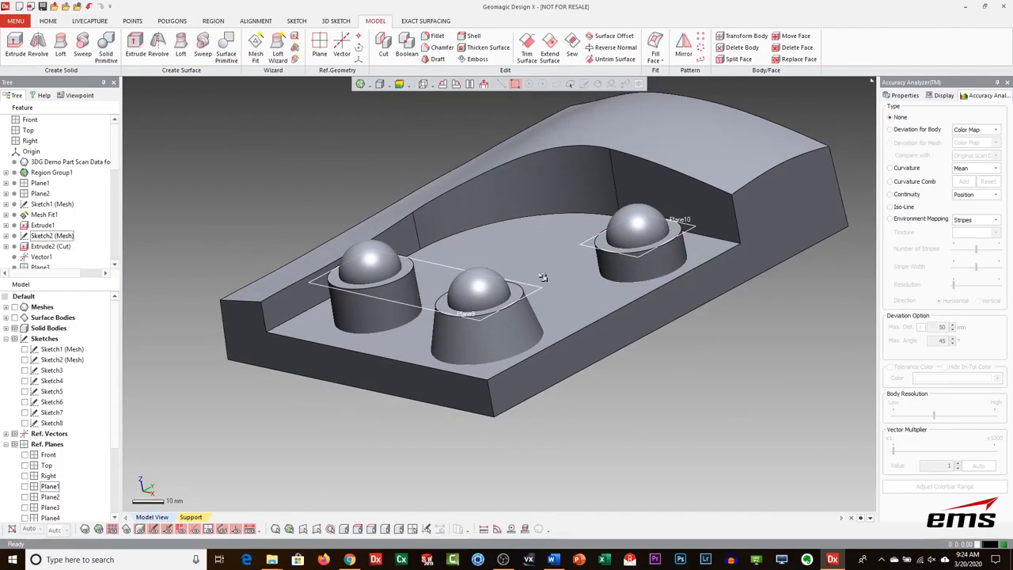
Merge the base, the three spheres and the trimmed bosses into one solid with a Boolean, and hide the reference planes.
right_click_drag(577, 331, 391, 263)
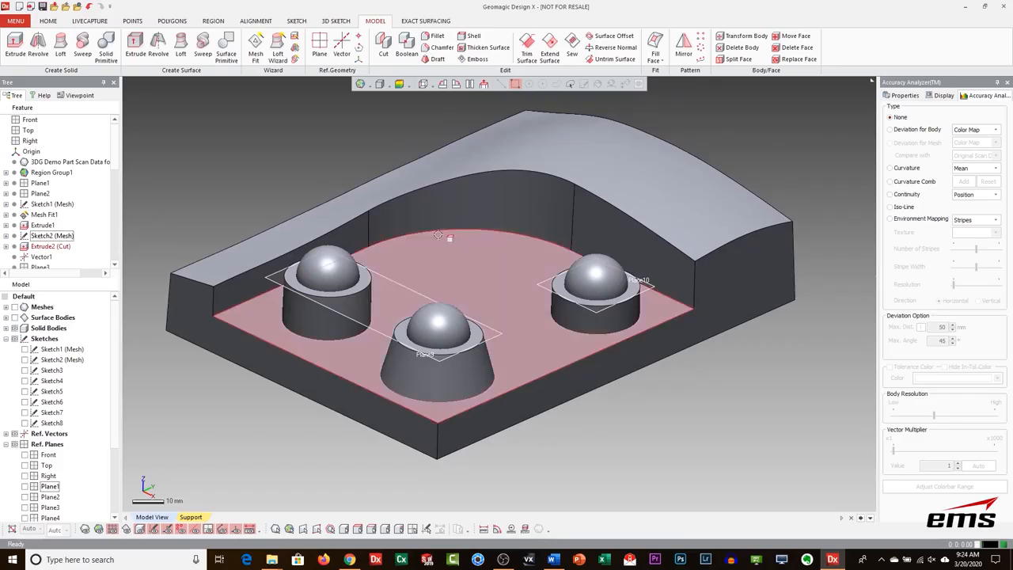
left_click(406, 48)
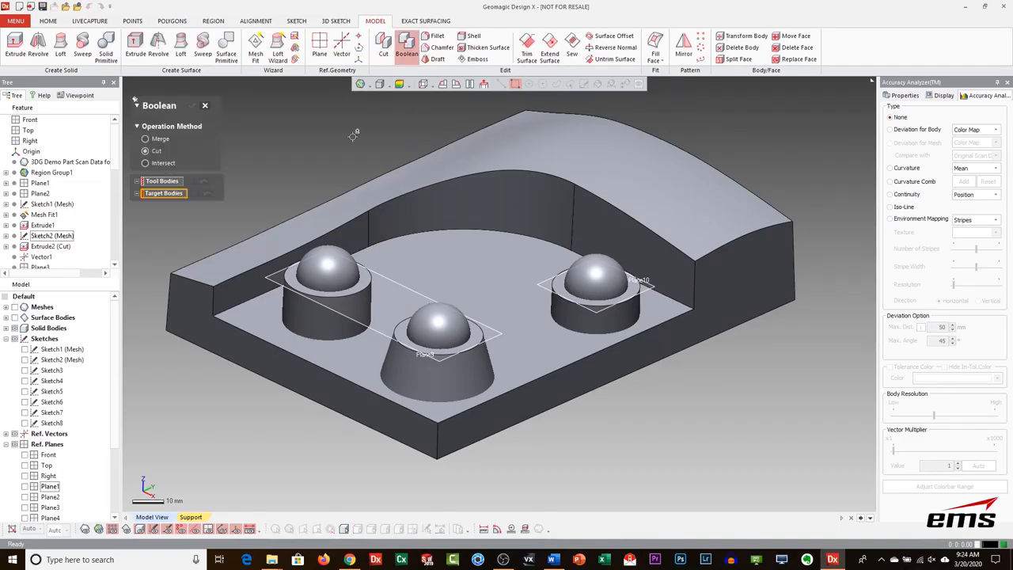
left_click(159, 139)
key("ctrl+a")
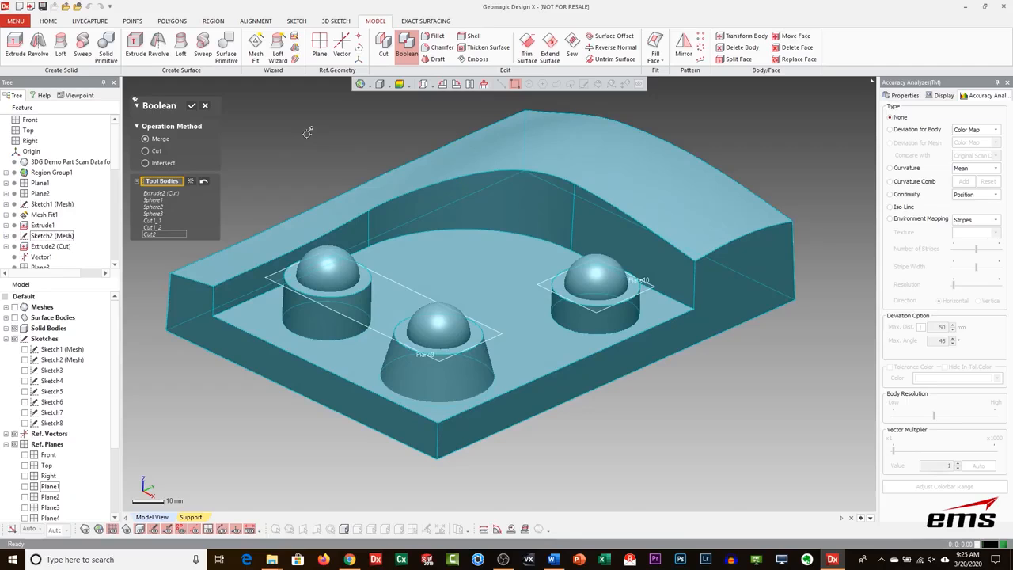
left_click(193, 105)
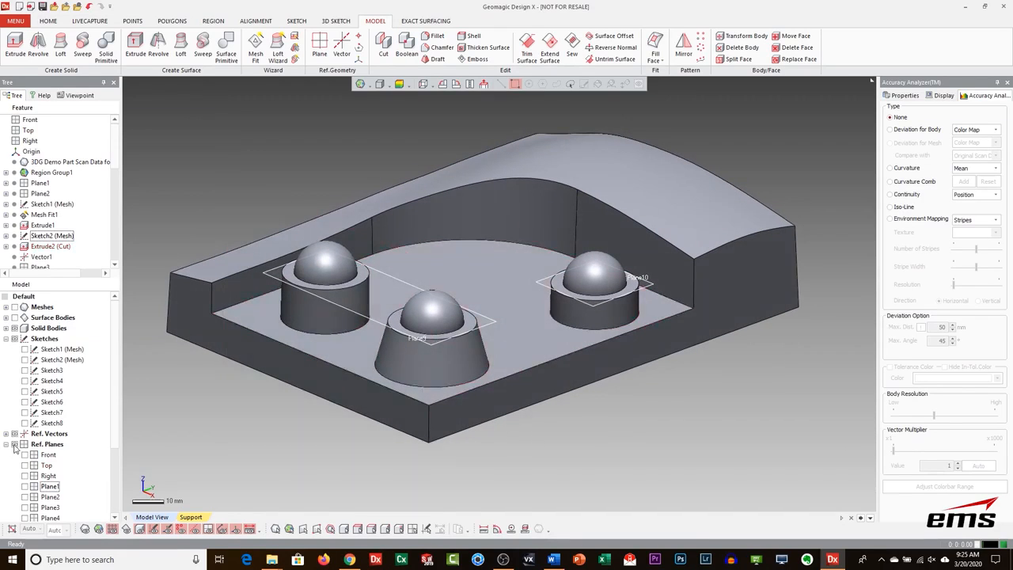
scroll(539, 328, "down", 3)
right_click_drag(539, 327, 535, 383)
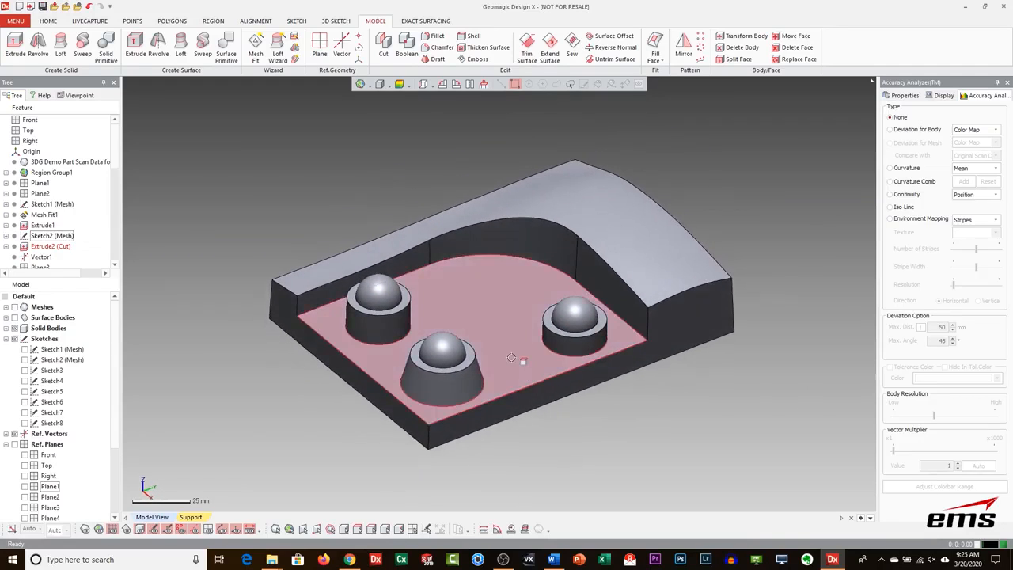
Add a constant fillet along the pocket's curved top edge with tangent propagation, estimating the radius from the mesh and setting it to 1.25 mm.
scroll(492, 342, "up", 3)
right_click_drag(492, 343, 497, 331, "ctrl")
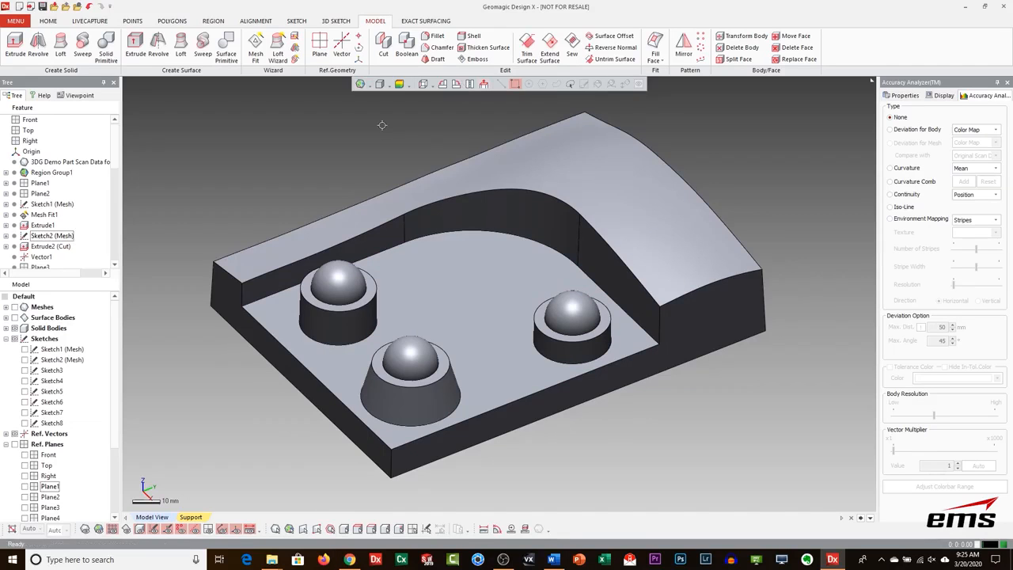
left_click(435, 36)
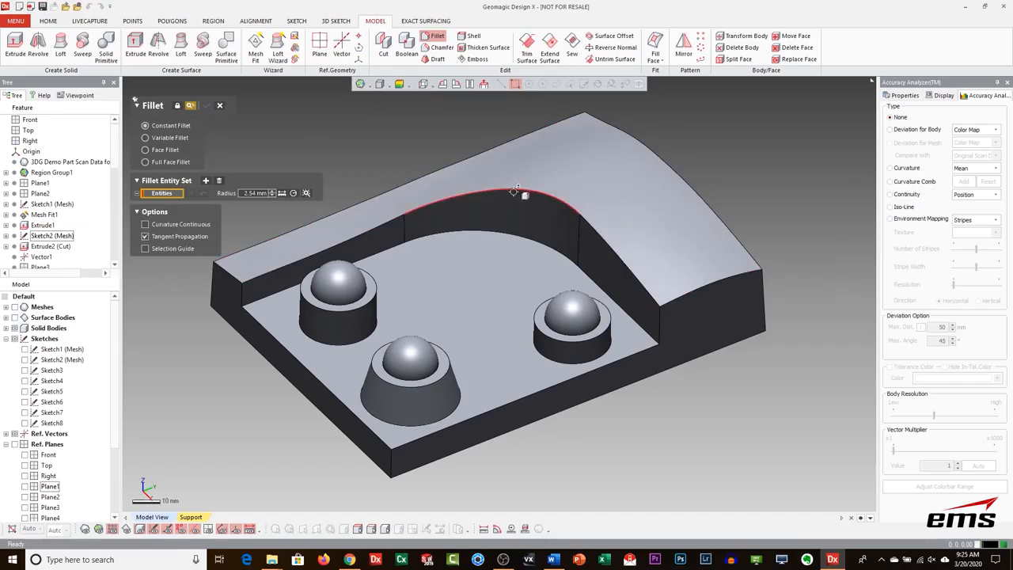
left_click(633, 273)
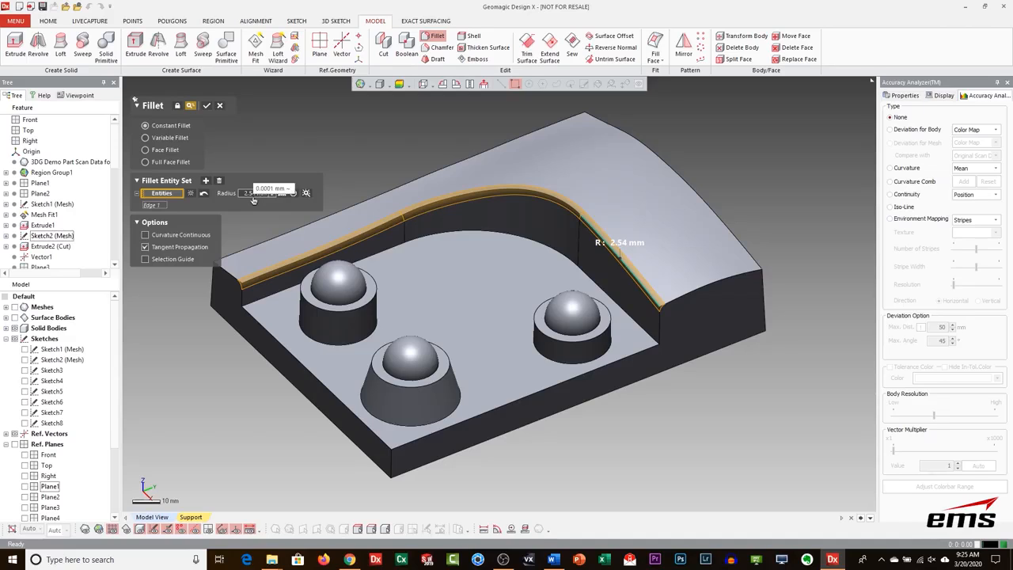
left_click(306, 194)
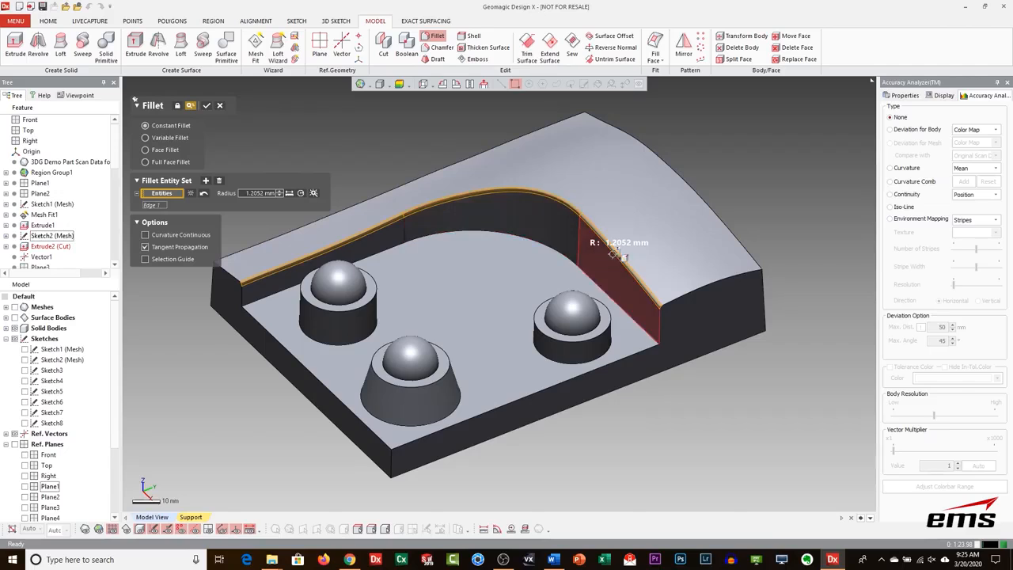
left_click(257, 194)
type("1.25")
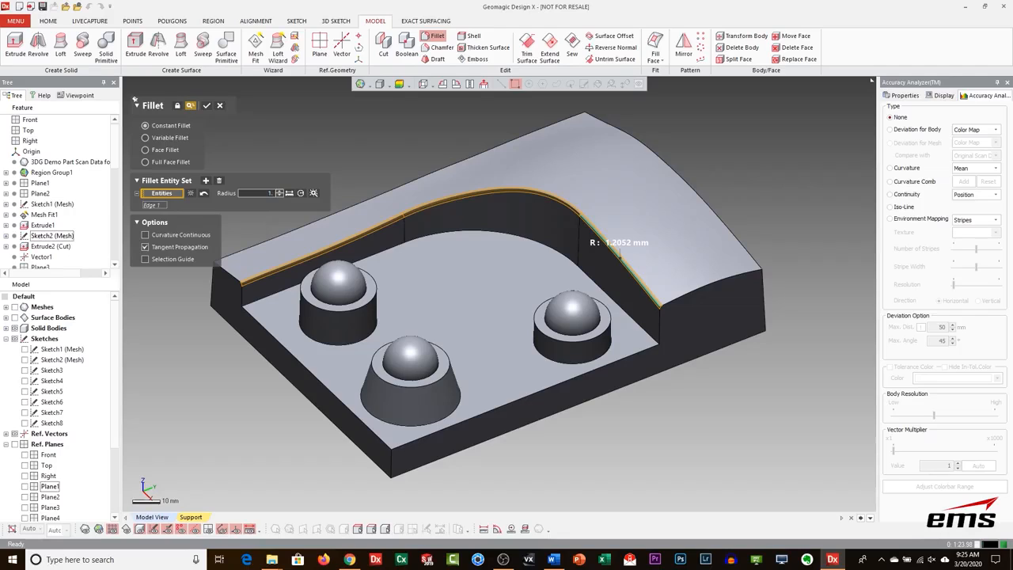
key("Return")
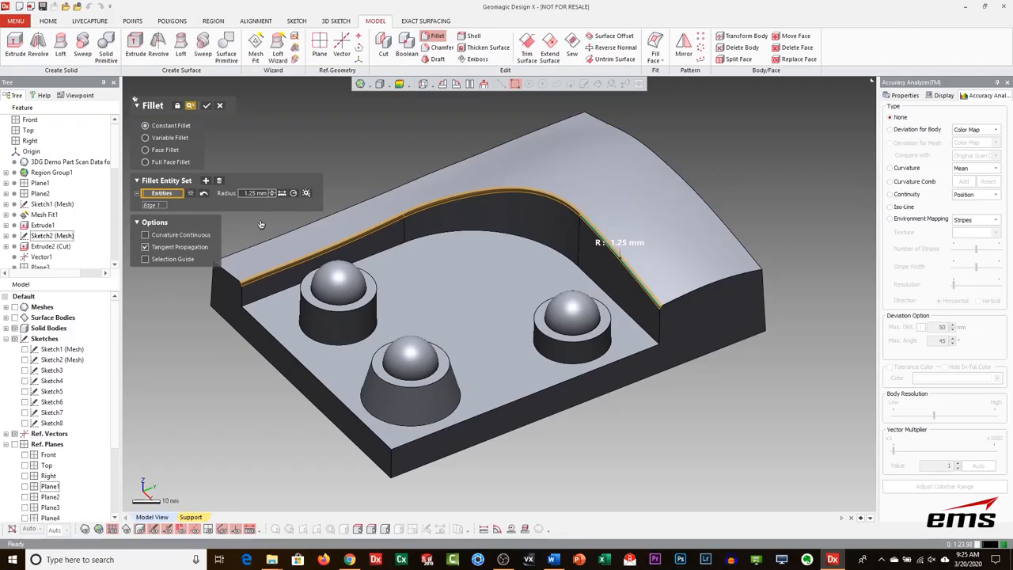
left_click(205, 107)
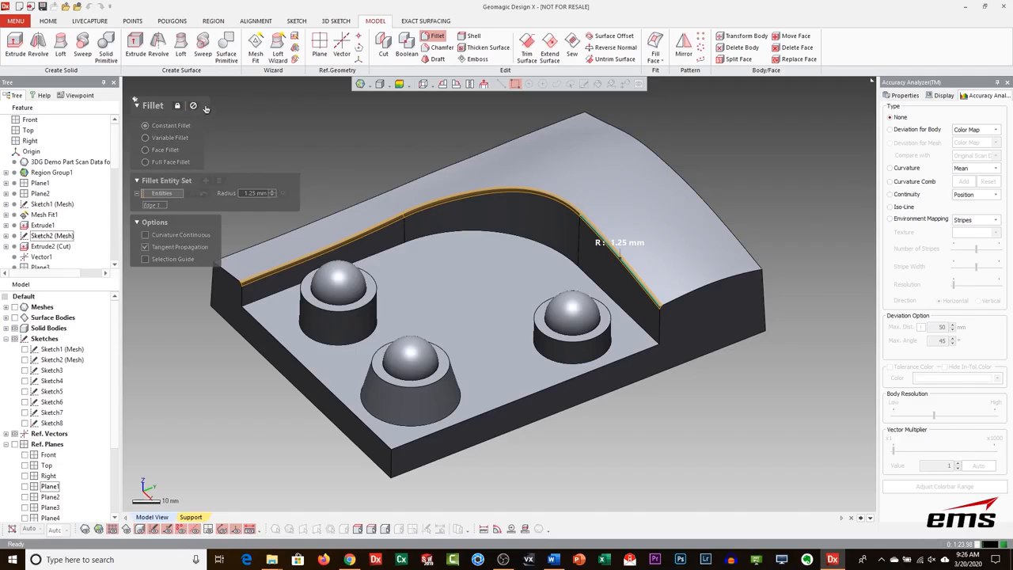
Add a 1.25 mm constant fillet with tangent propagation along the curved top edge of the side wall adjoining the pocket's straight open end.
left_click(436, 36)
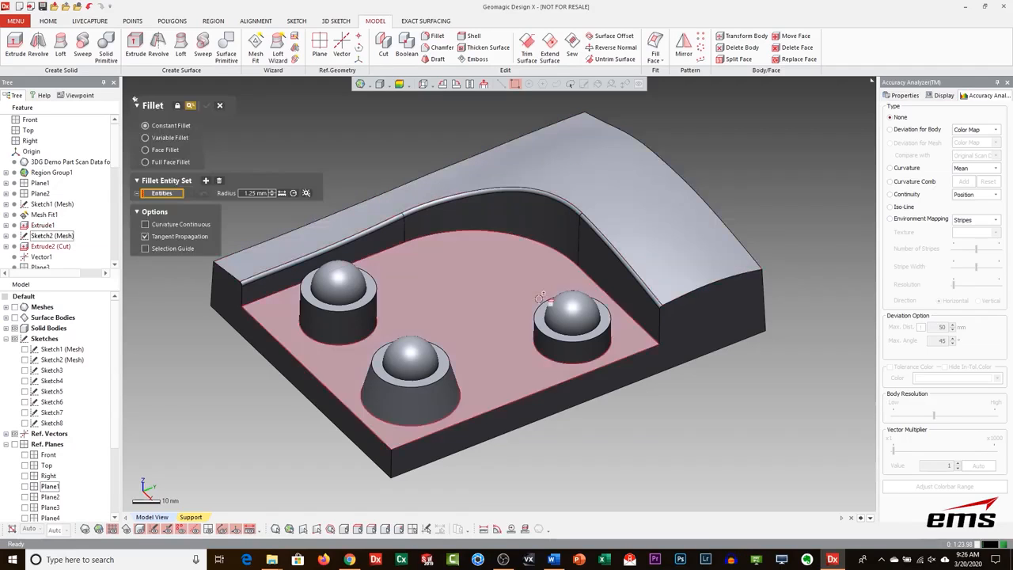
left_click(702, 288)
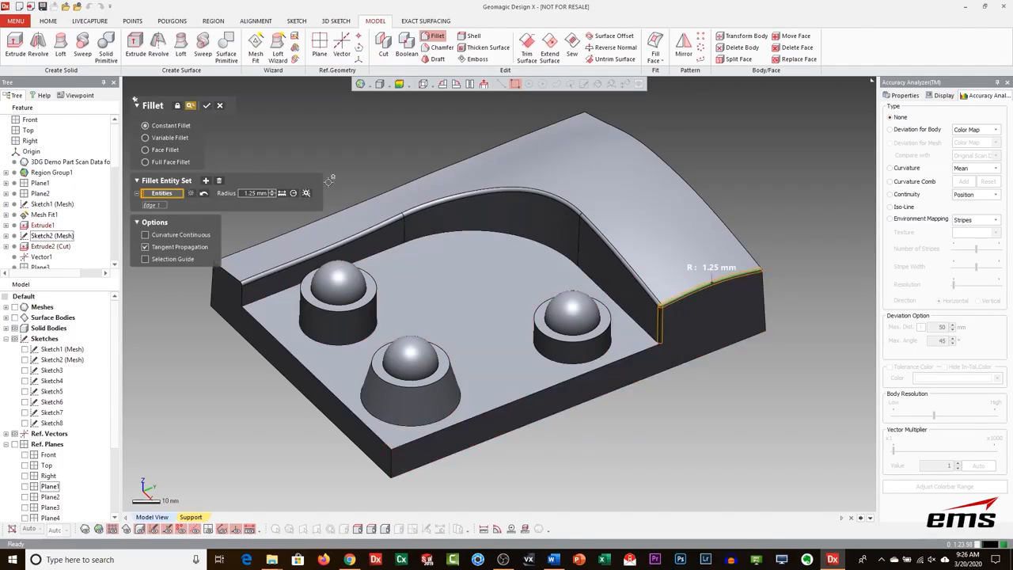
left_click(205, 108)
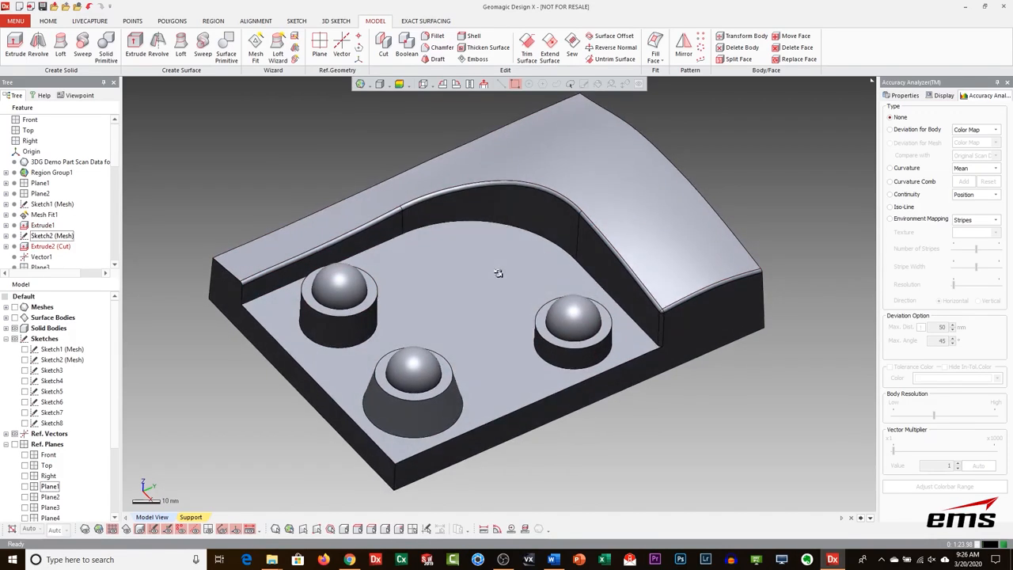
right_click_drag(496, 259, 515, 311)
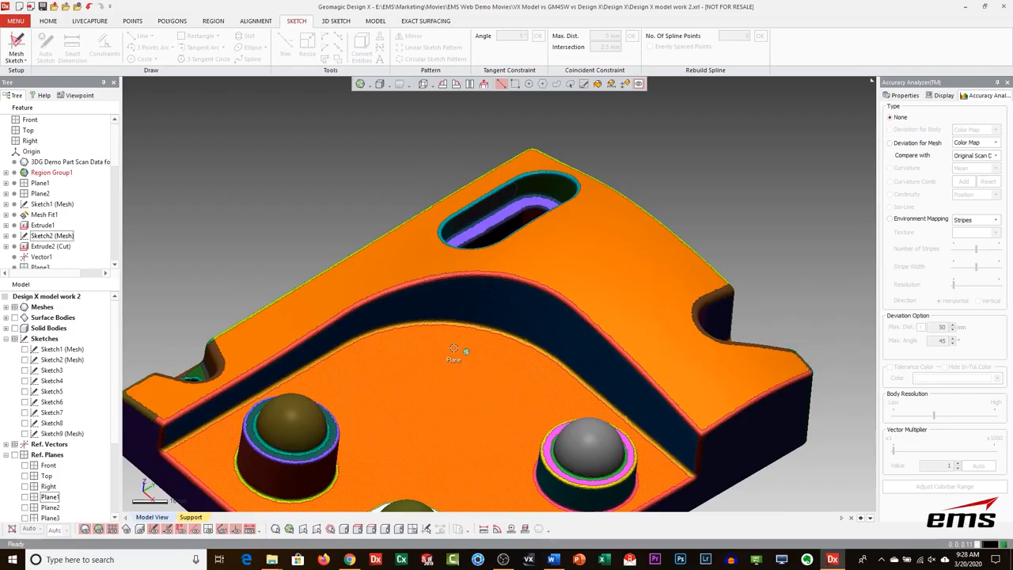
Set up a planar mesh sketch on the slot's recessed ledge region, with the section offset 2 mm above the base plane.
right_click_drag(519, 277, 513, 409)
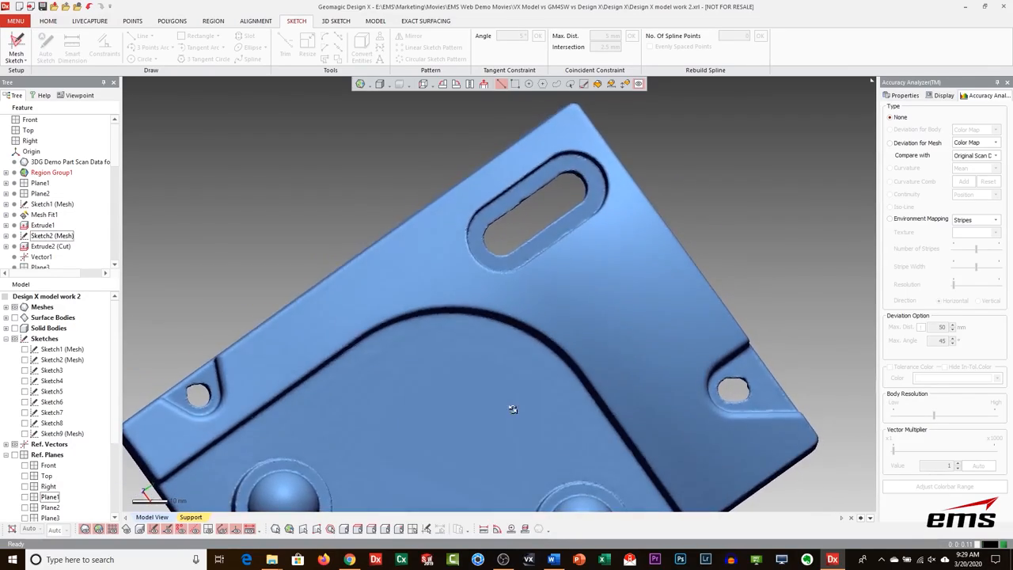
mouse_move(554, 319)
right_mouse_down()
mouse_move(556, 290)
mouse_move(577, 312)
mouse_move(544, 308)
right_mouse_up()
scroll(544, 308, "up", 2)
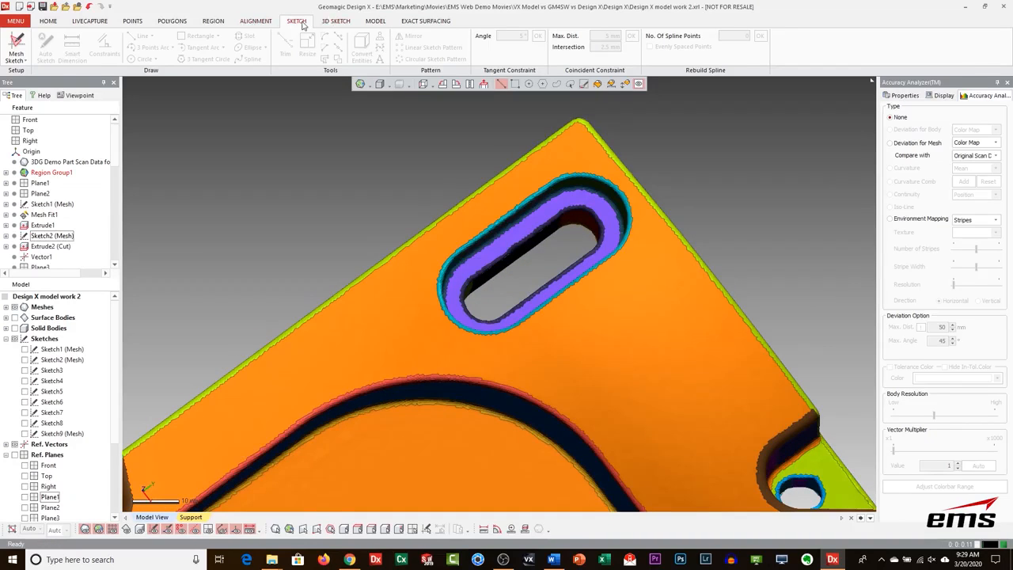
left_click(16, 48)
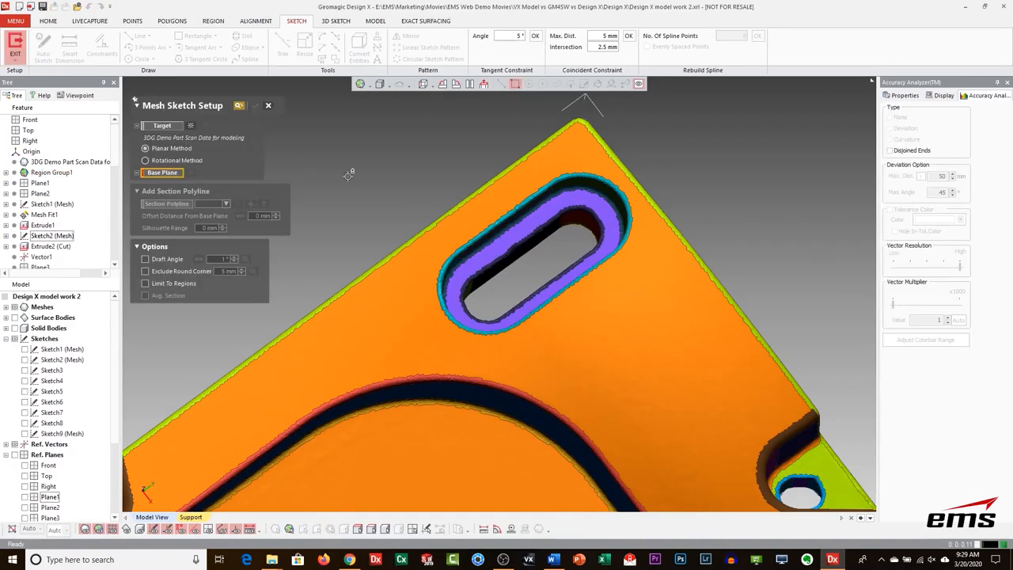
left_click(535, 227)
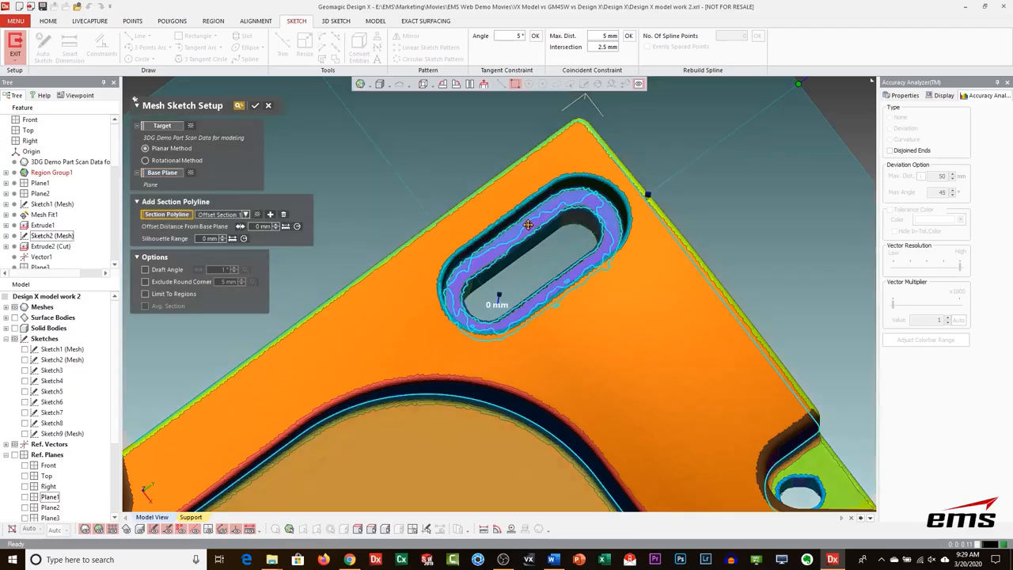
right_click_drag(490, 299, 492, 260)
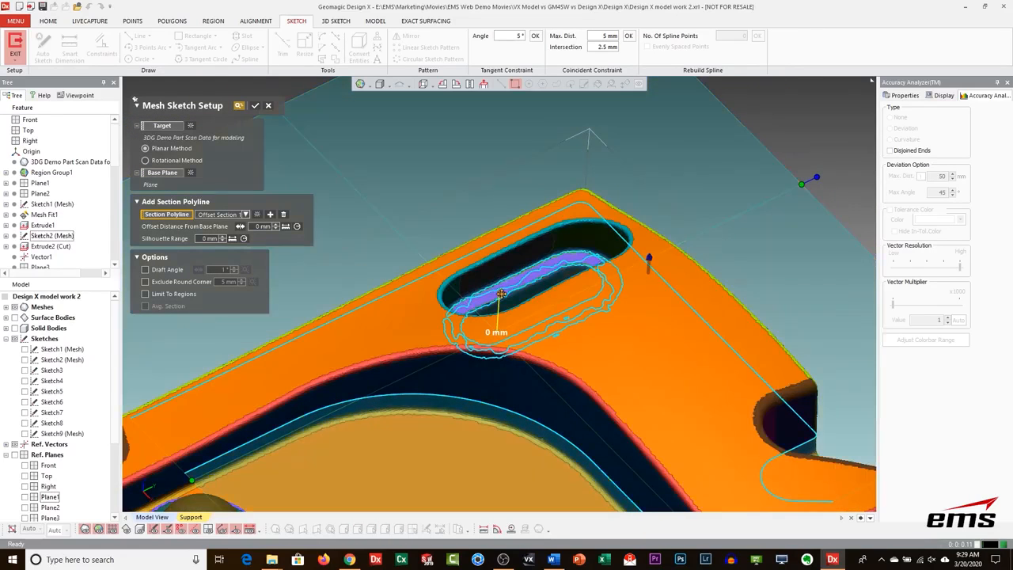
left_click_drag(499, 294, 502, 287)
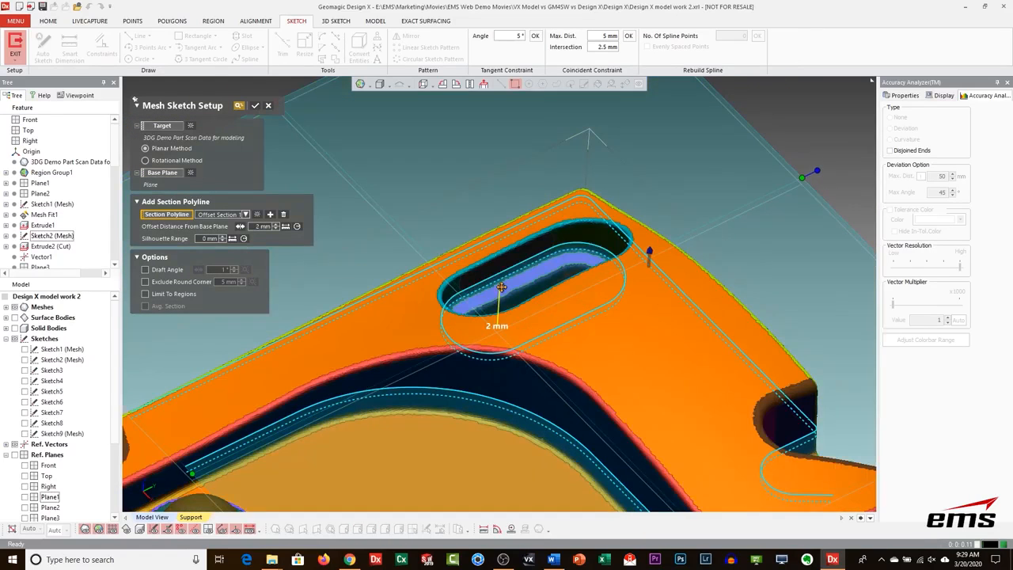
left_click(255, 106)
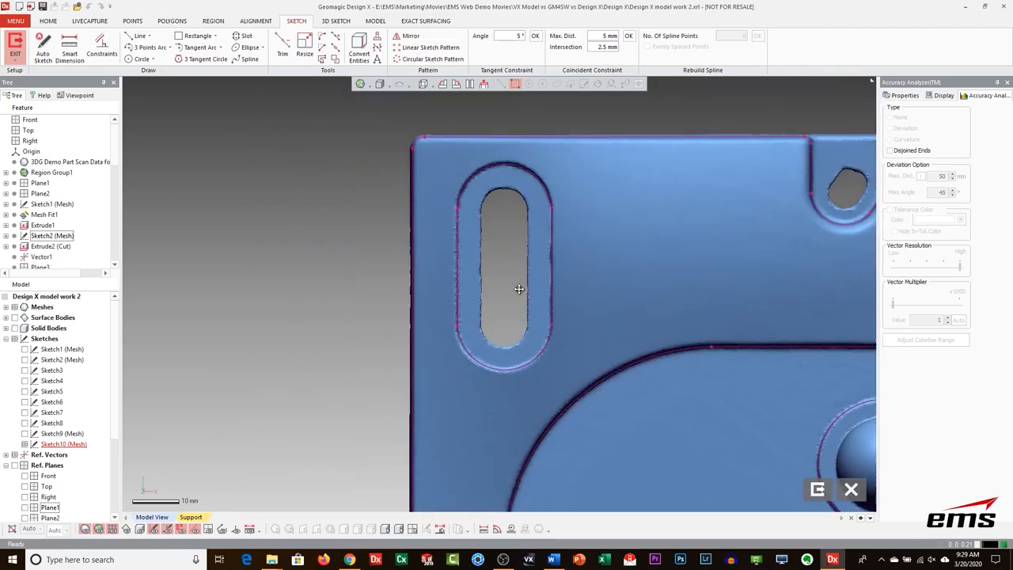
Auto-sketch lines and arcs over the outer slot's section polyline only, with the mesh hidden, and finish the sketch.
left_click(15, 308)
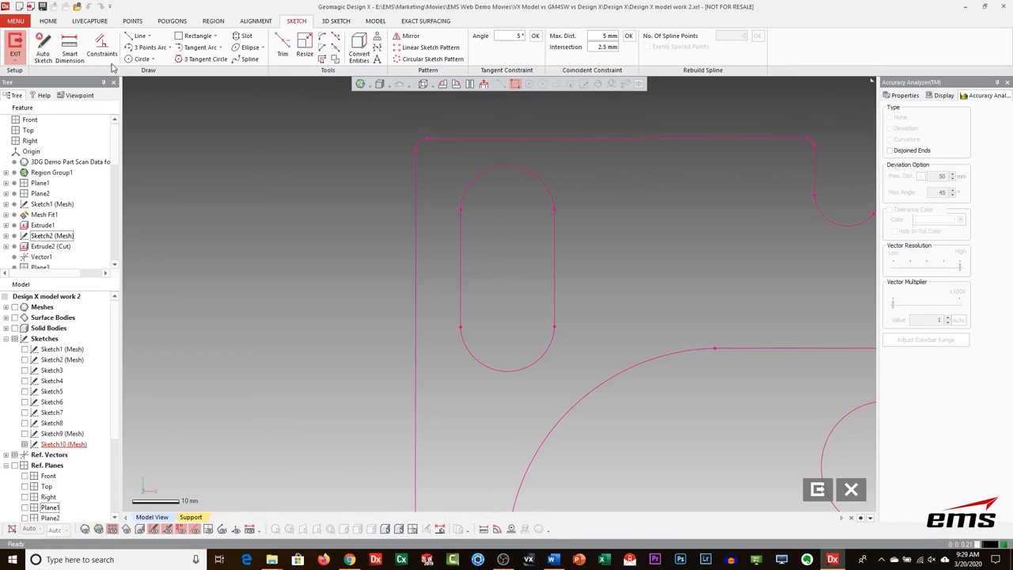
left_click(42, 47)
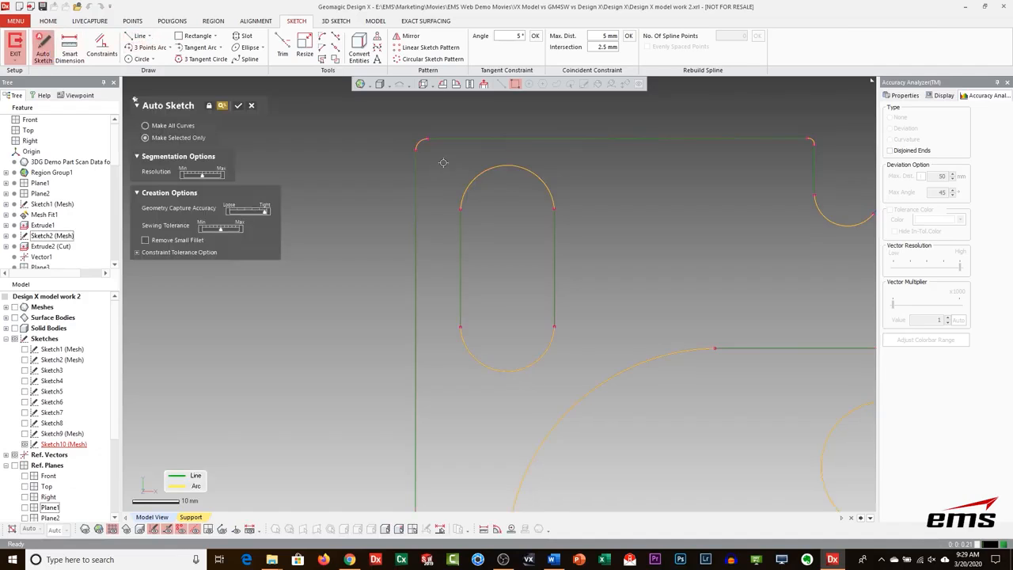
left_click_drag(445, 156, 571, 388)
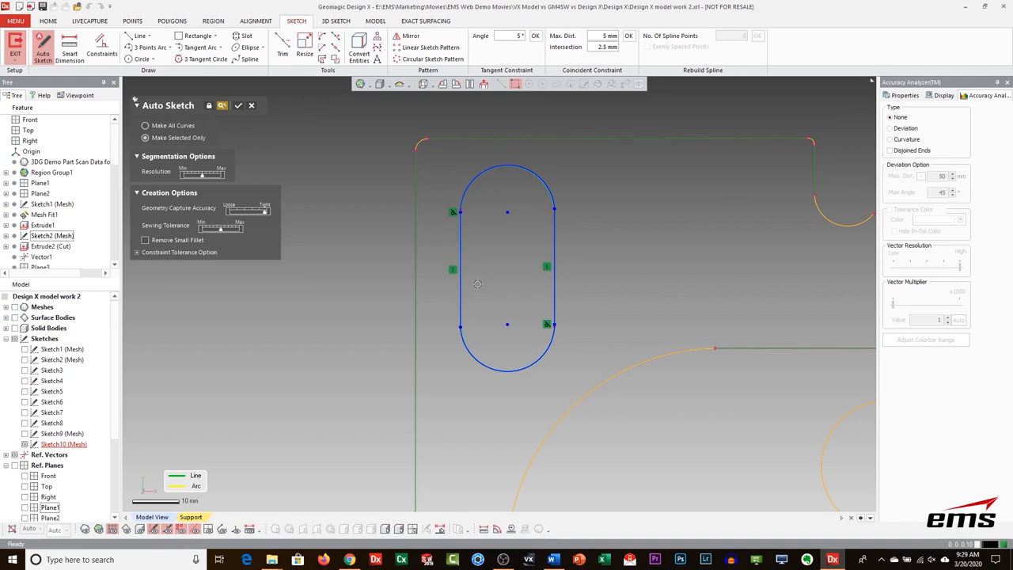
left_click(238, 107)
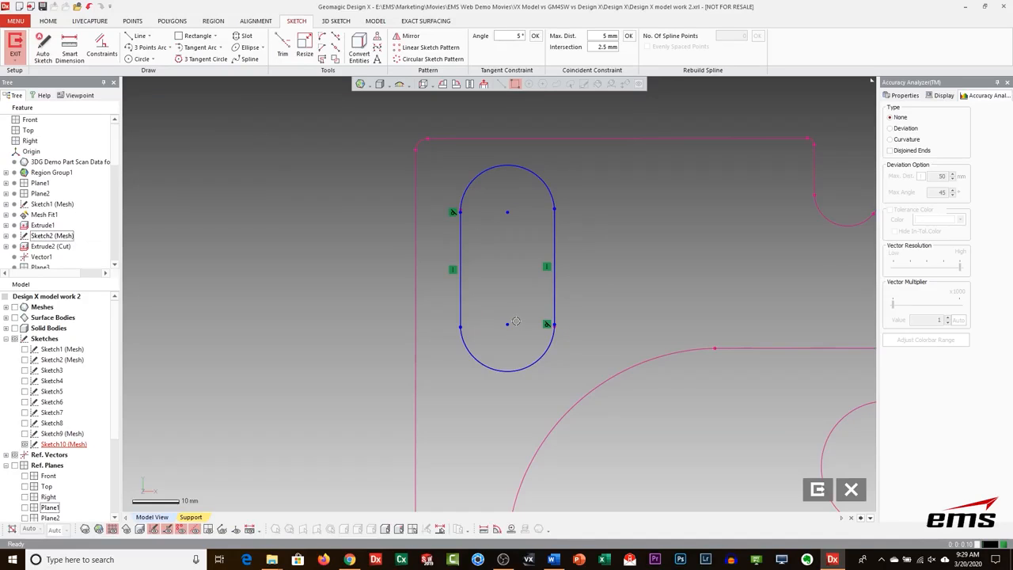
left_click(819, 490)
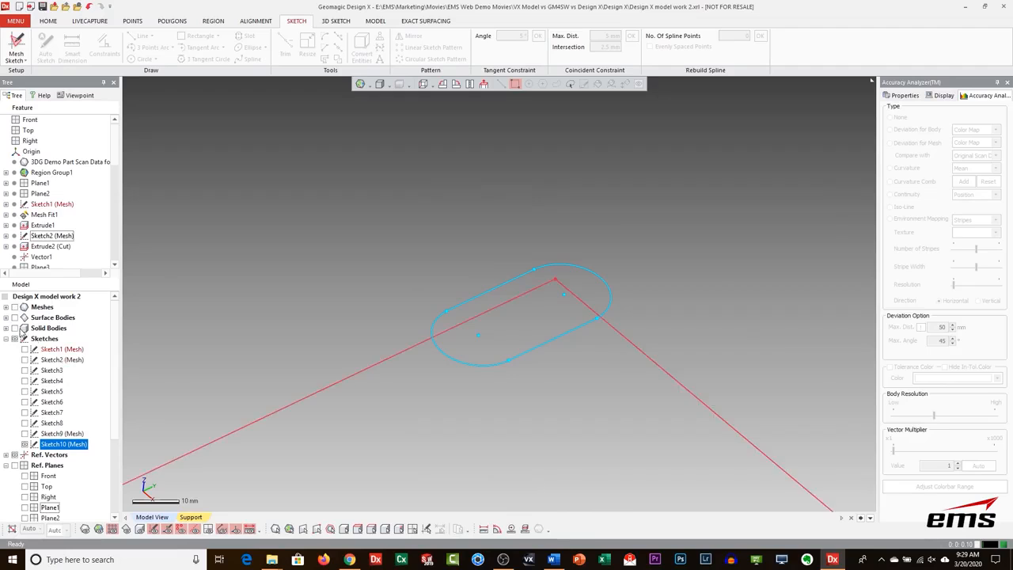
Show the solid body and cut the outer slot recess with a 40 mm blind extrusion upward from its sketch.
left_click(15, 329)
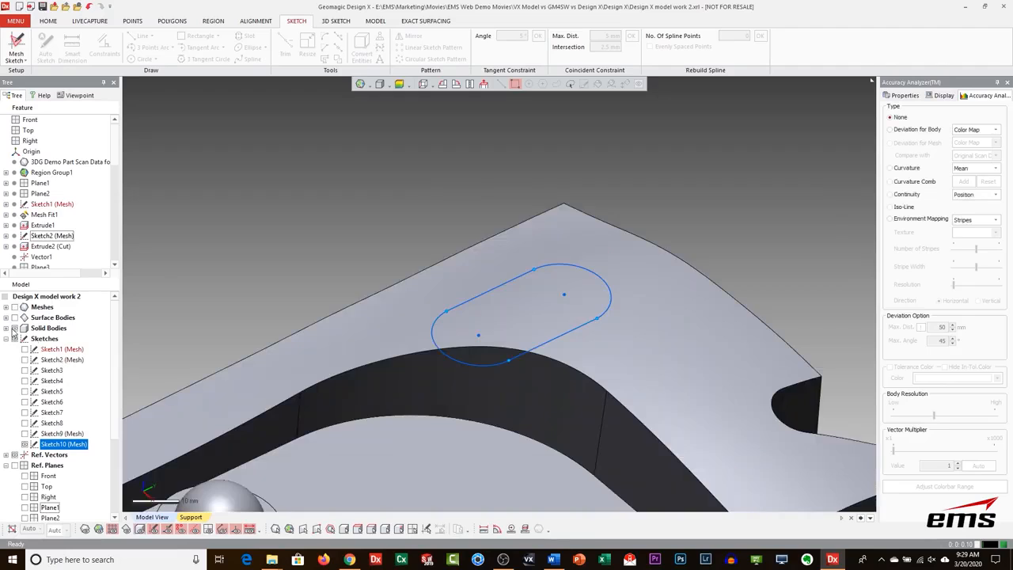
left_click(375, 21)
left_click(15, 45)
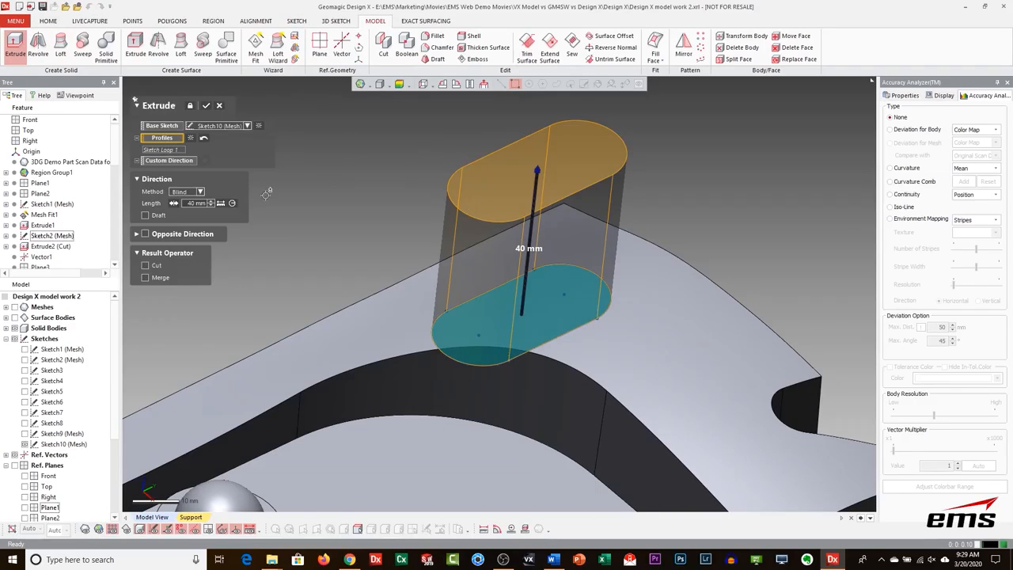
left_click(154, 266)
left_click(209, 106)
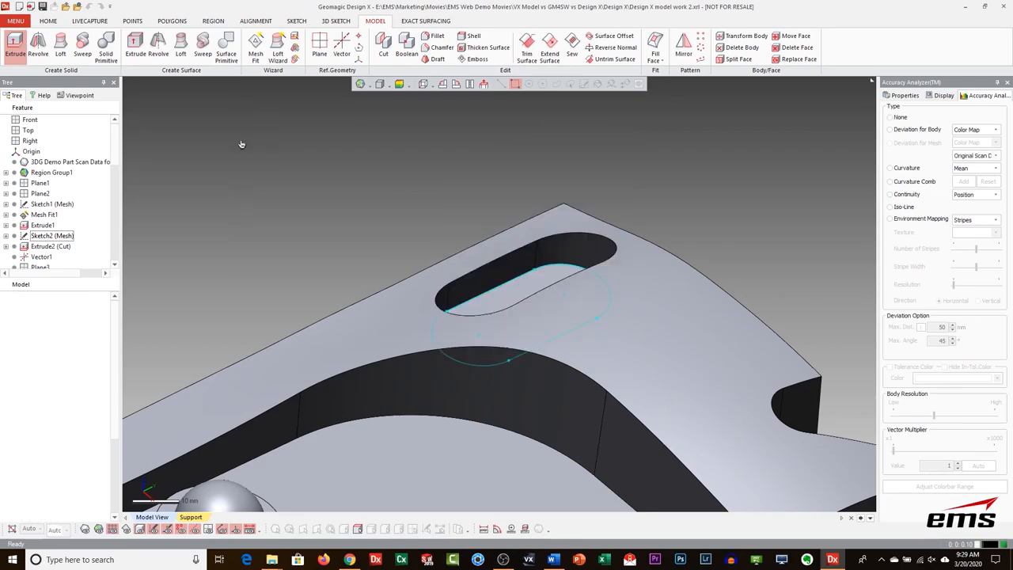
mouse_move(504, 136)
right_mouse_down()
mouse_move(580, 223)
mouse_move(766, 295)
mouse_move(340, 257)
mouse_move(378, 272)
right_mouse_up()
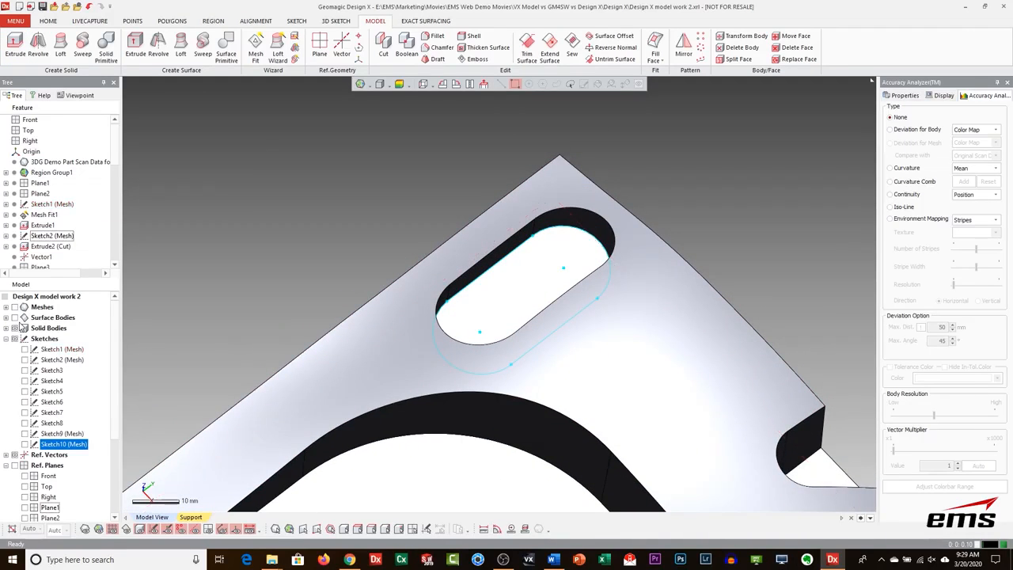
Set up another planar mesh sketch on the slot's ledge region, offsetting the section below it to capture the inner through-slot.
left_click(14, 307)
right_click_drag(361, 263, 368, 268)
left_click(332, 154)
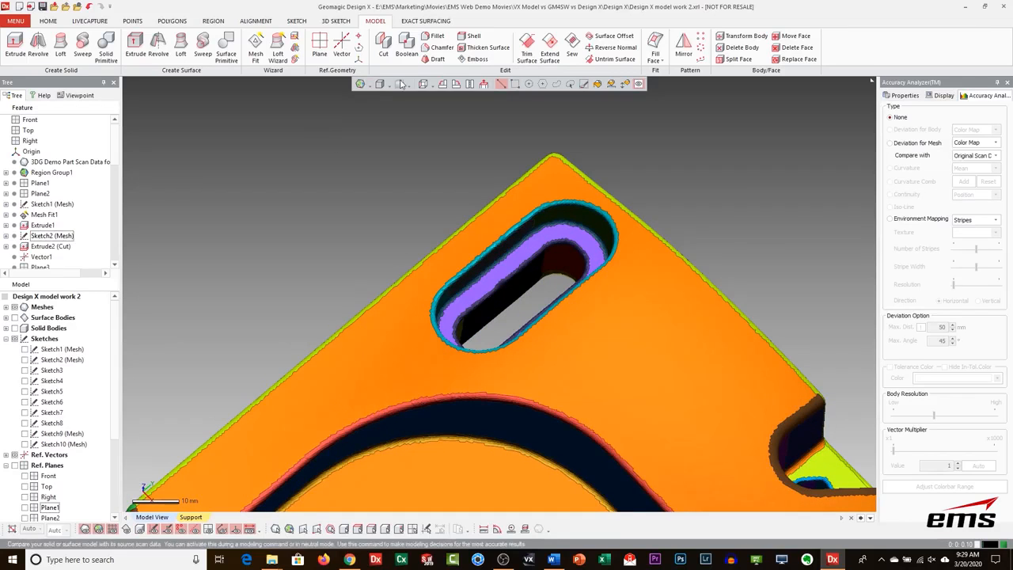
left_click(296, 21)
left_click(16, 47)
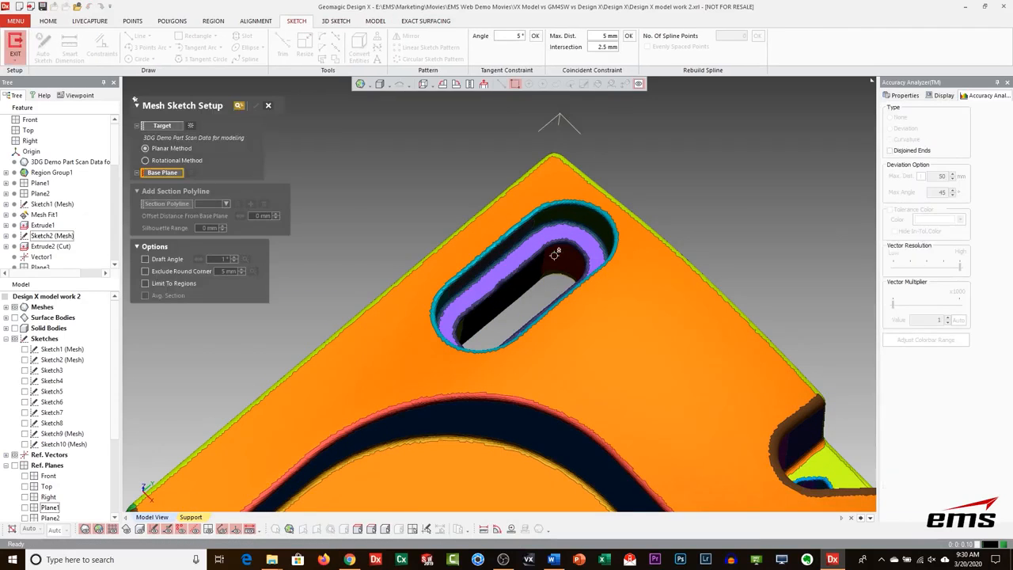
right_click_drag(592, 266, 568, 200)
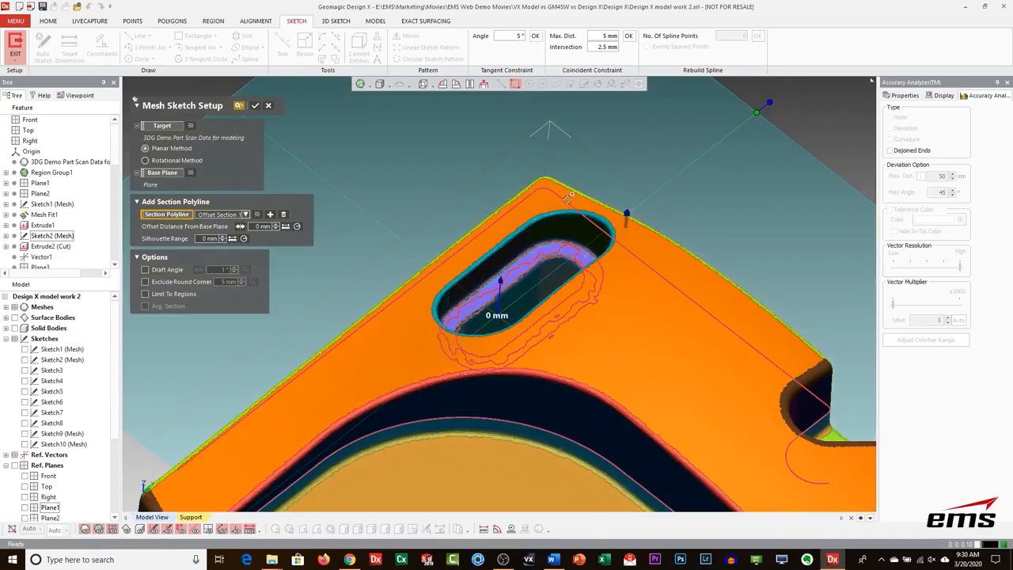
left_click_drag(493, 291, 495, 319)
left_click(255, 105)
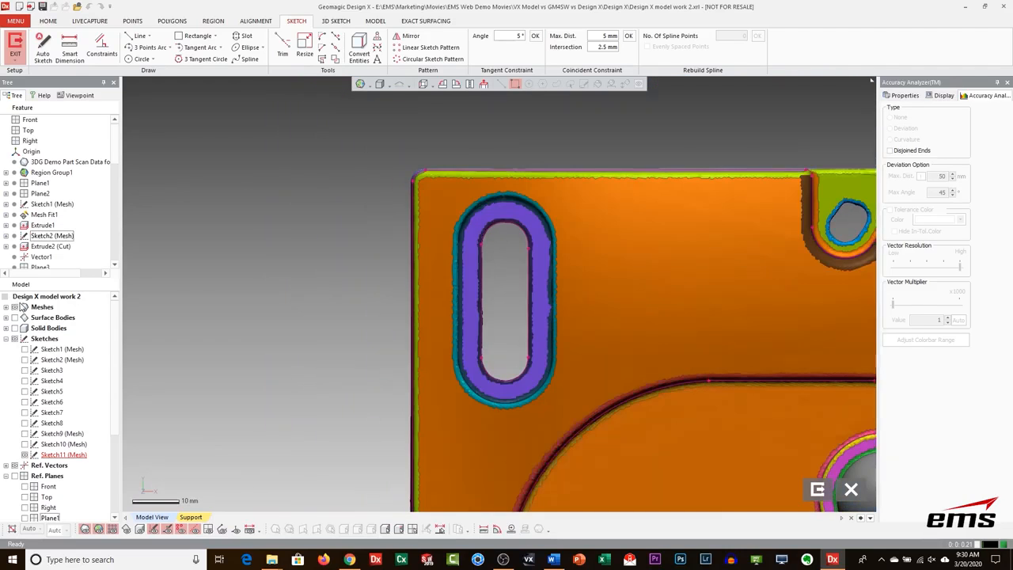
Auto-sketch the inner slot's section polyline only, with the mesh hidden, and finish the sketch.
left_click(15, 307)
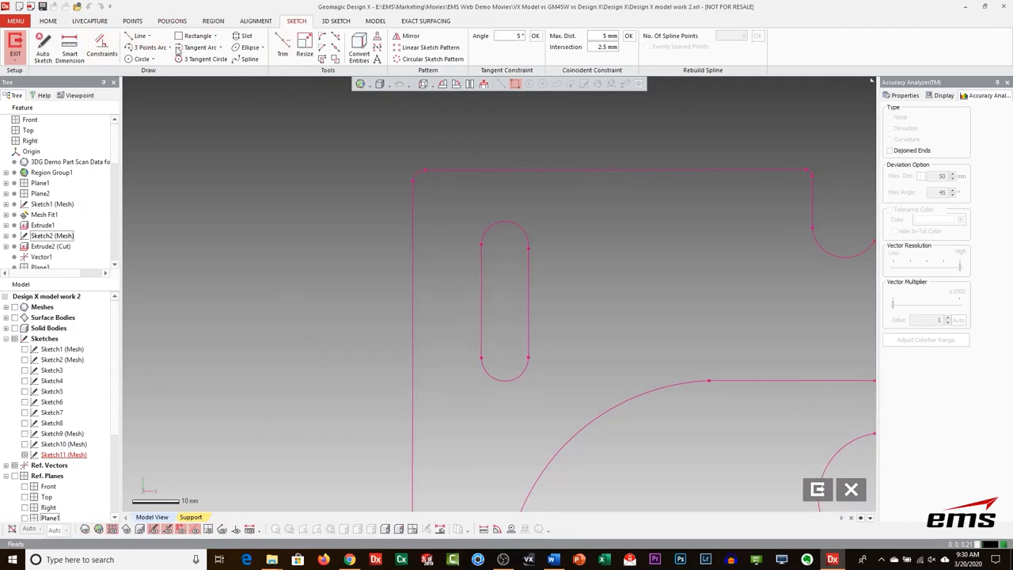
left_click(44, 49)
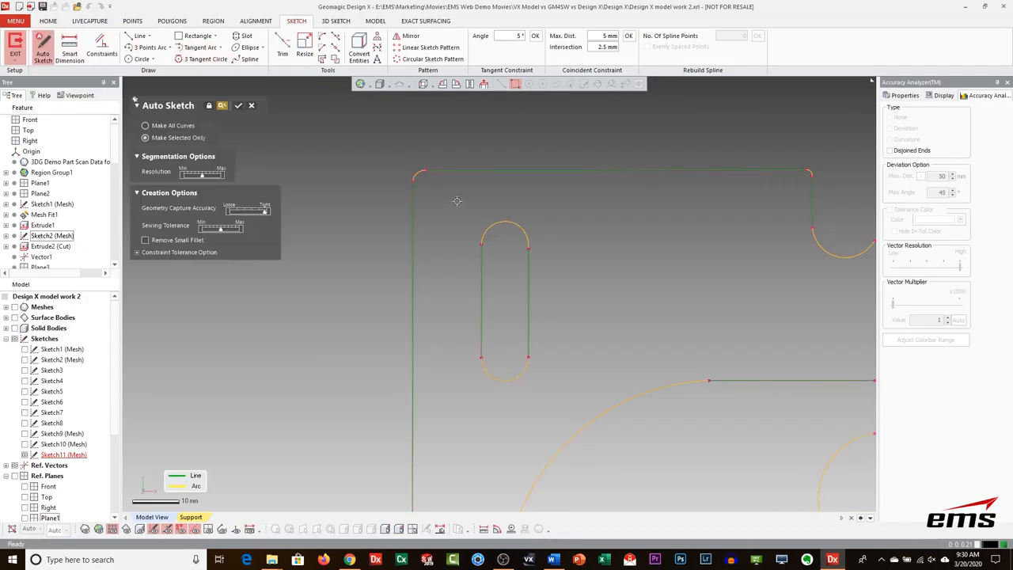
left_click(506, 269)
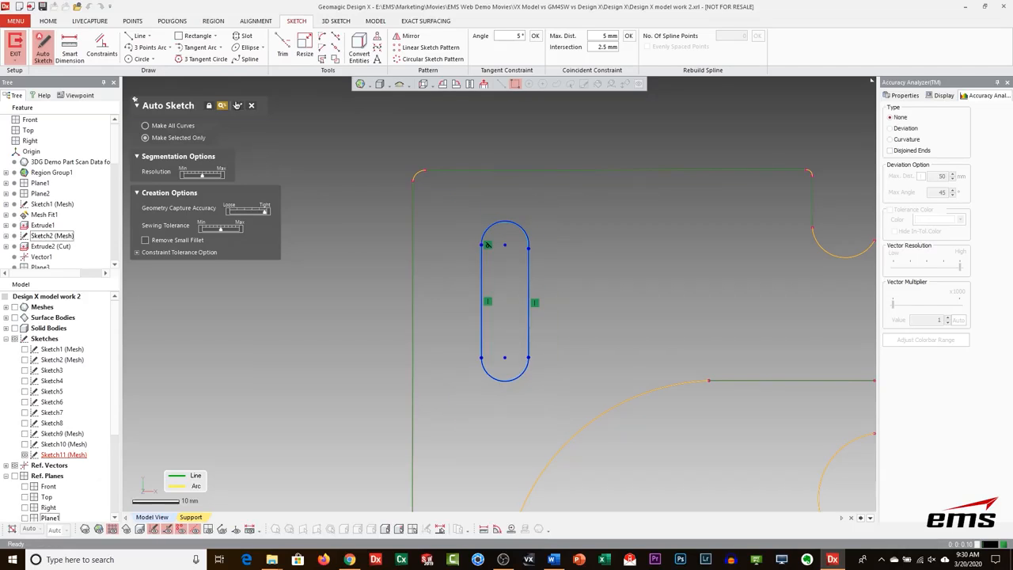
left_click(238, 106)
mouse_move(350, 260)
right_mouse_down()
mouse_move(296, 234)
mouse_move(270, 160)
right_mouse_up()
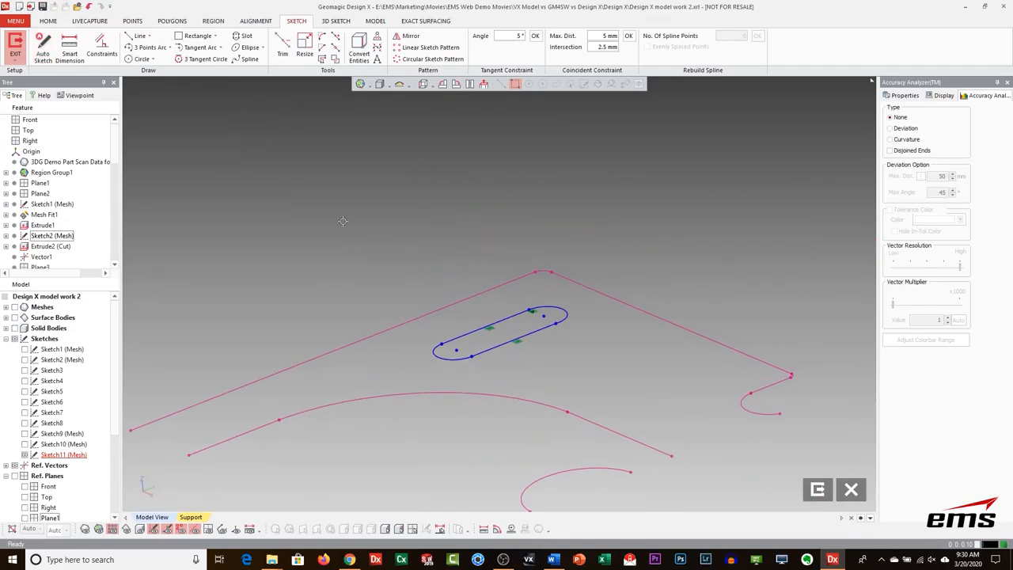
left_click(820, 490)
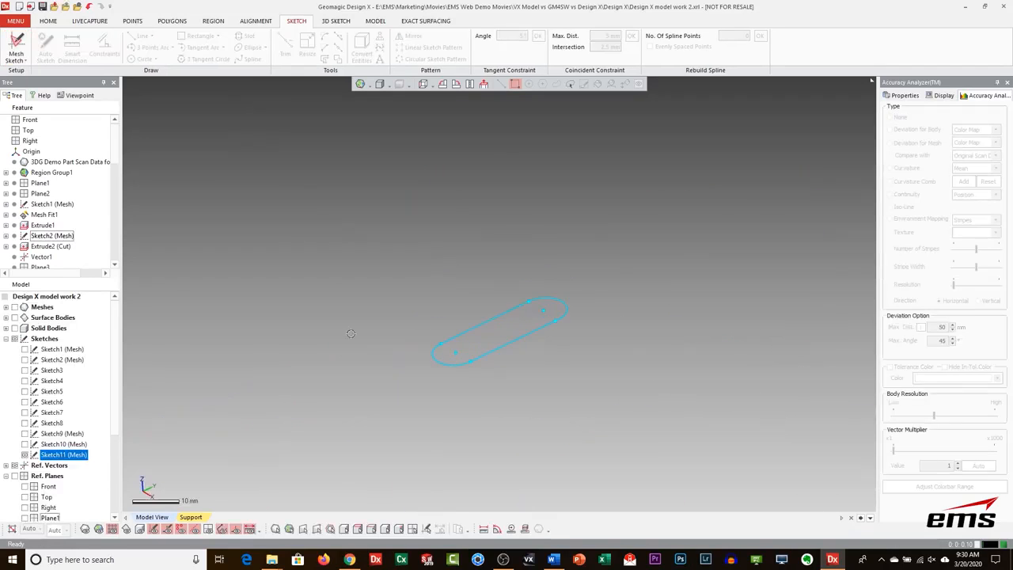
Show the solid body and cut the inner slot through it with a 45 mm blind extrusion downward from its sketch.
left_click(16, 327)
right_click_drag(443, 242, 454, 294)
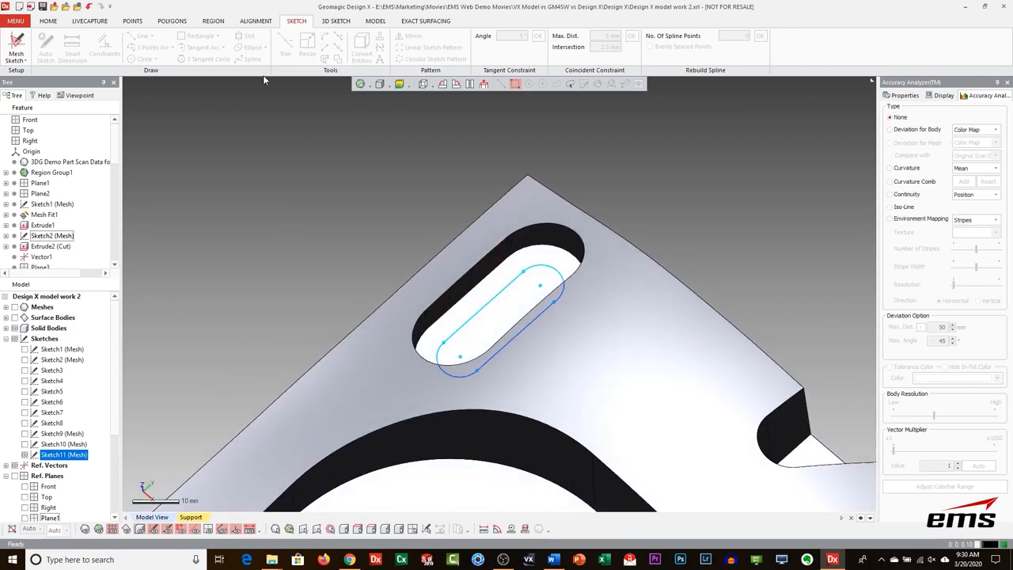
left_click(375, 22)
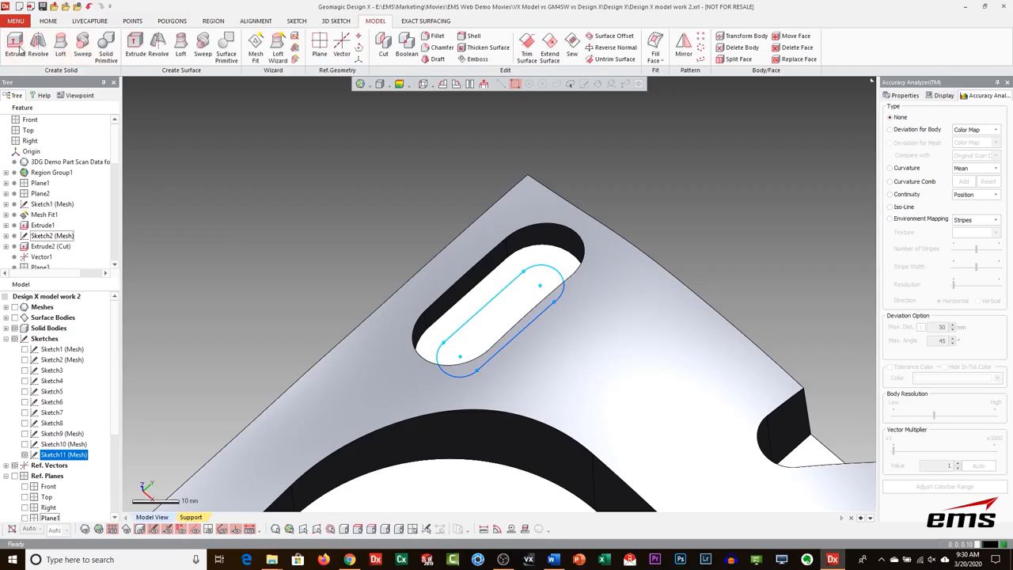
left_click(15, 48)
left_click_drag(492, 229, 513, 423)
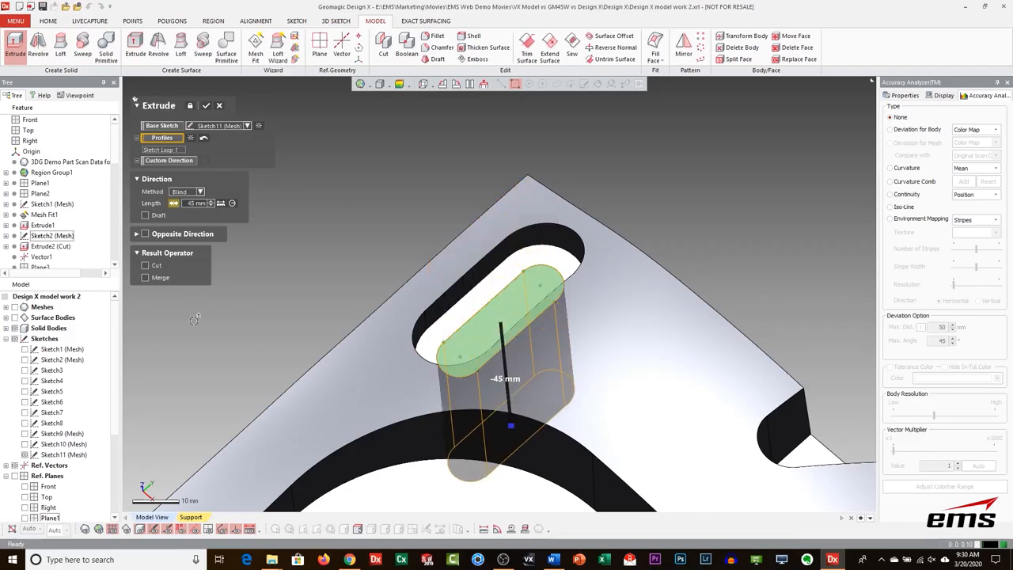
left_click(163, 266)
left_click(207, 106)
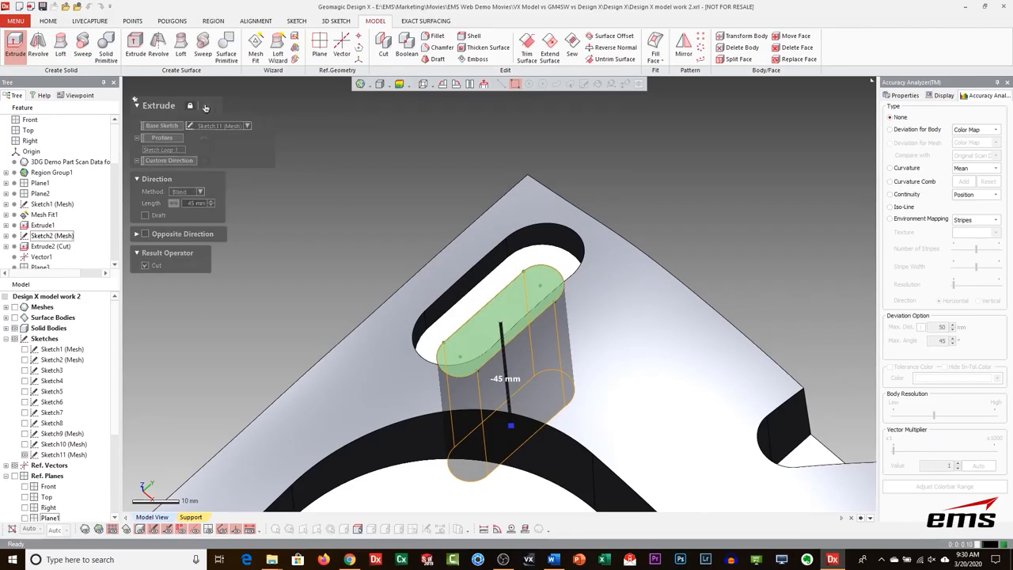
right_click_drag(546, 337, 389, 296)
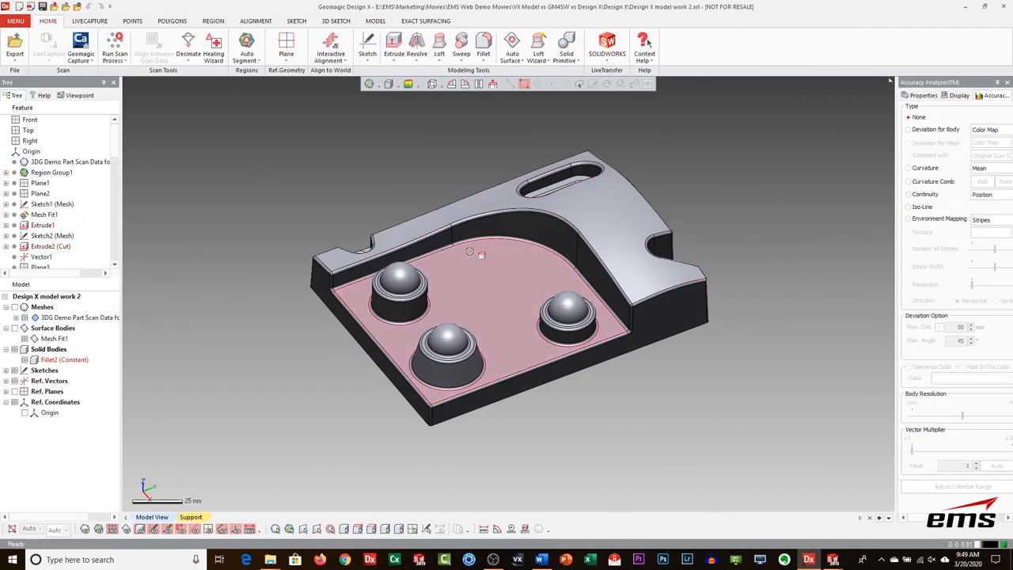
right_click_drag(523, 282, 519, 296)
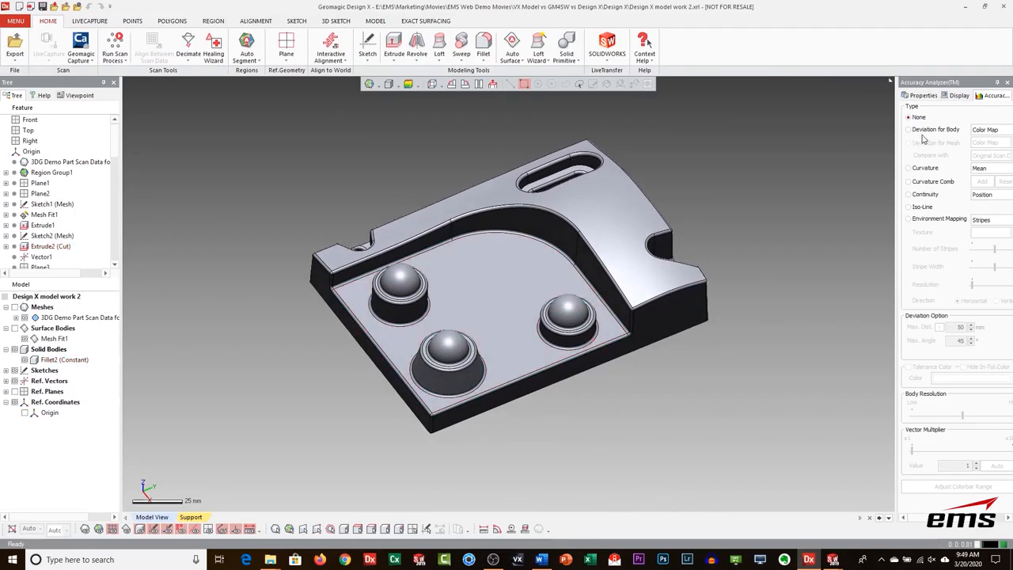
Check the solid body's deviation from the scan with the color map, and turn the deviation display off.
left_click(924, 130)
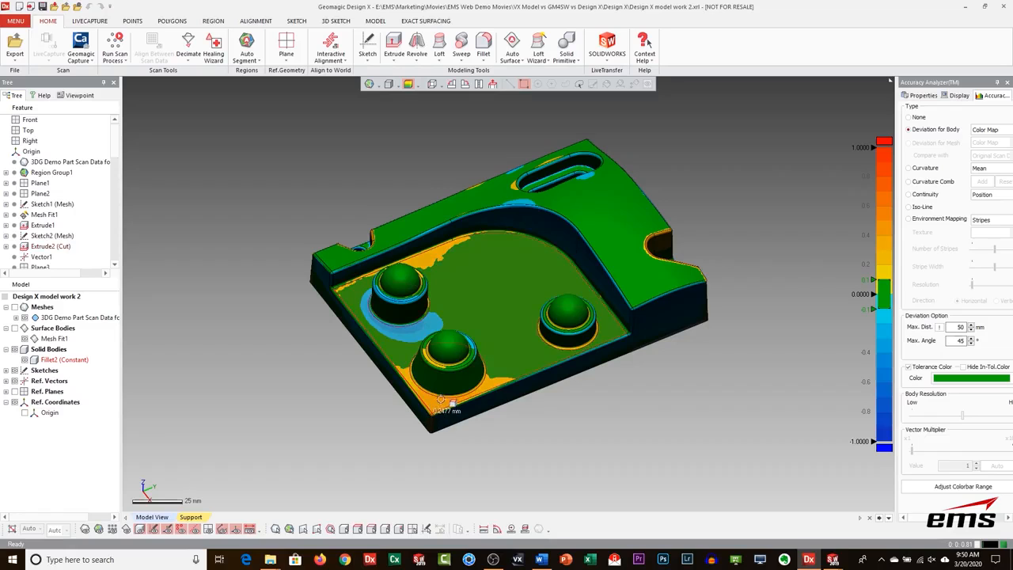
right_click_drag(497, 322, 487, 321)
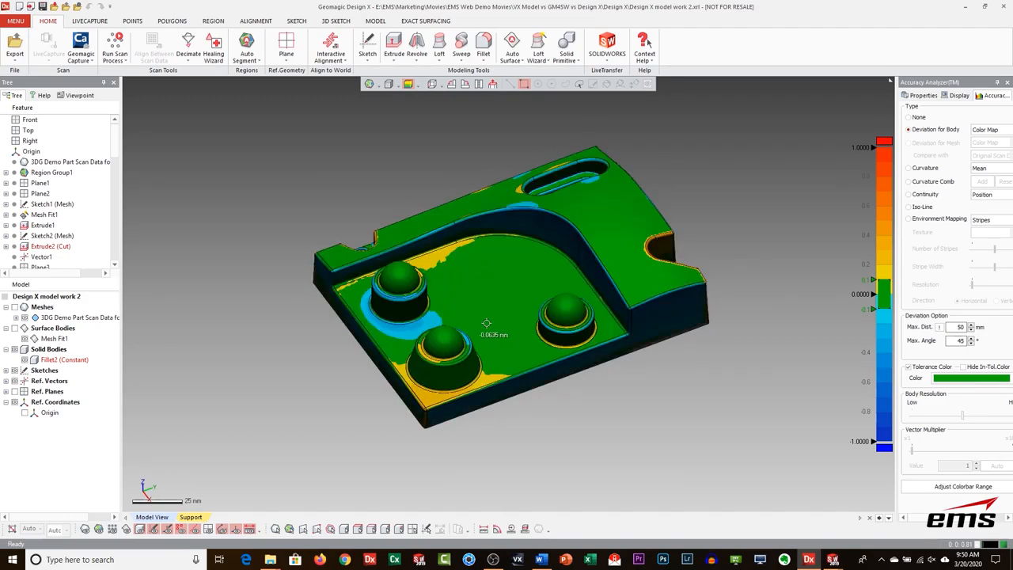
left_click(910, 117)
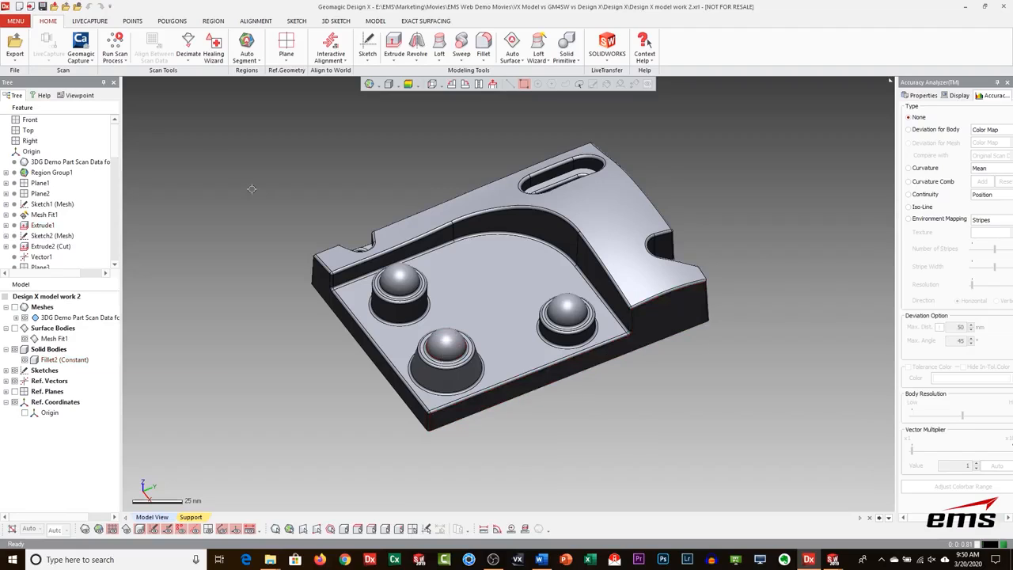
Start exporting the filleted solid body, review the available export file types, and cancel the export.
left_click(16, 21)
mouse_move(35, 34)
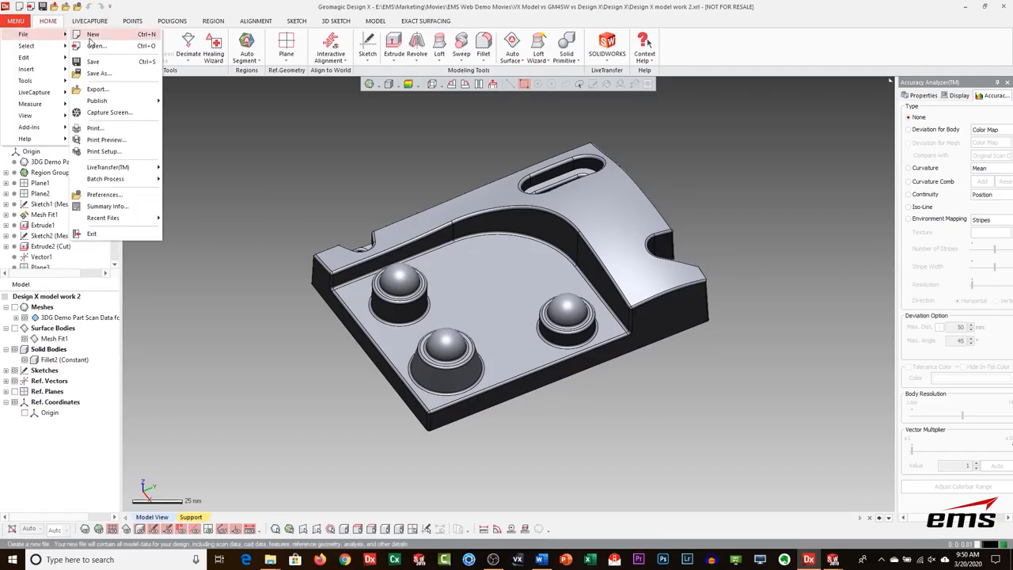
left_click(96, 89)
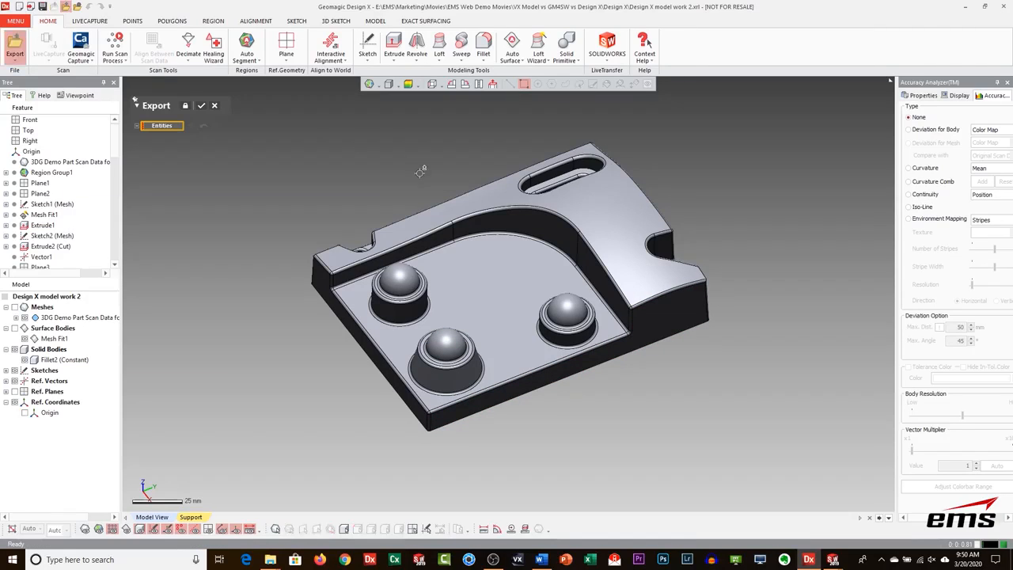
left_click(479, 195)
left_click(201, 105)
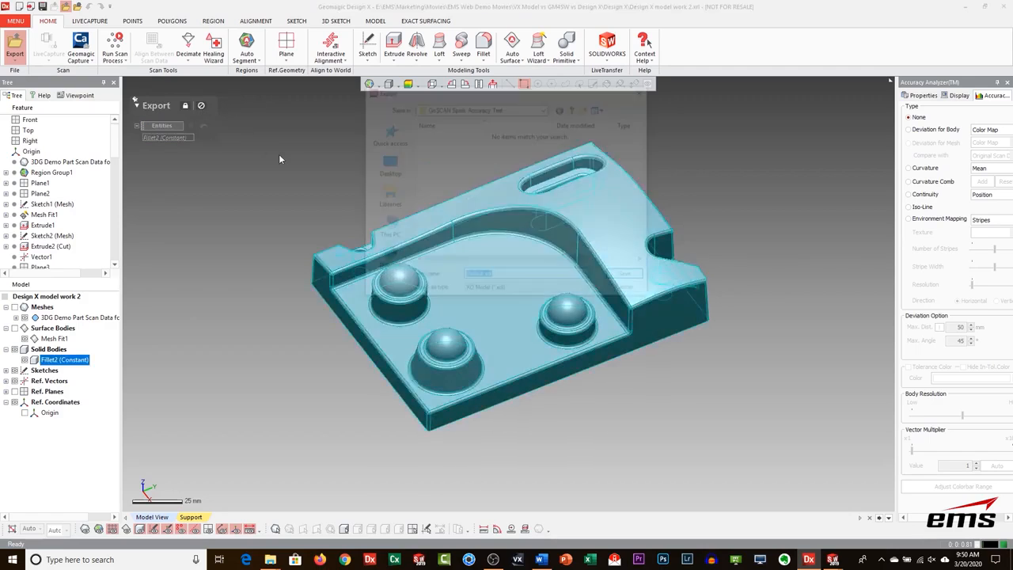
left_click(515, 292)
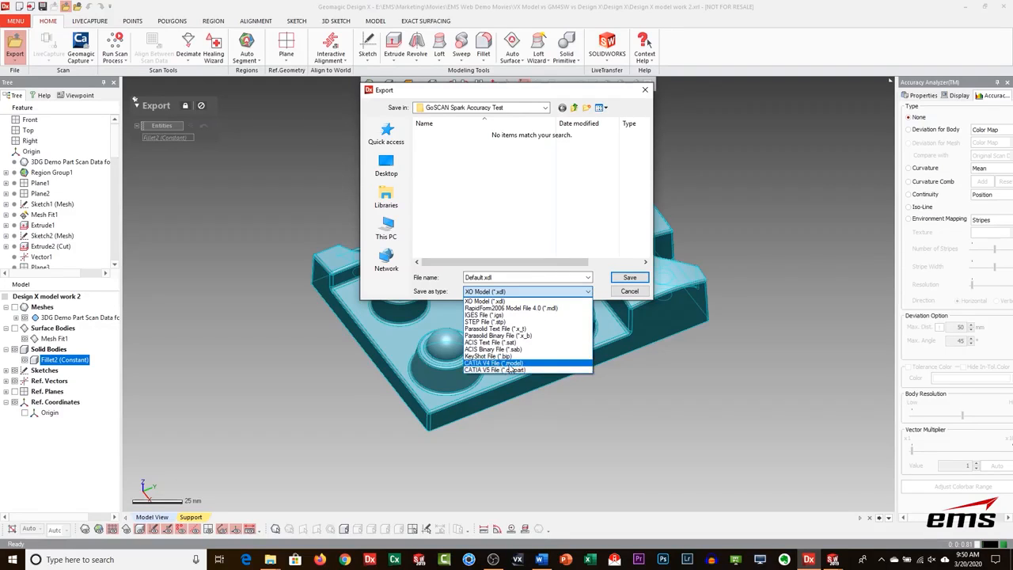
left_click(618, 292)
left_click(623, 291)
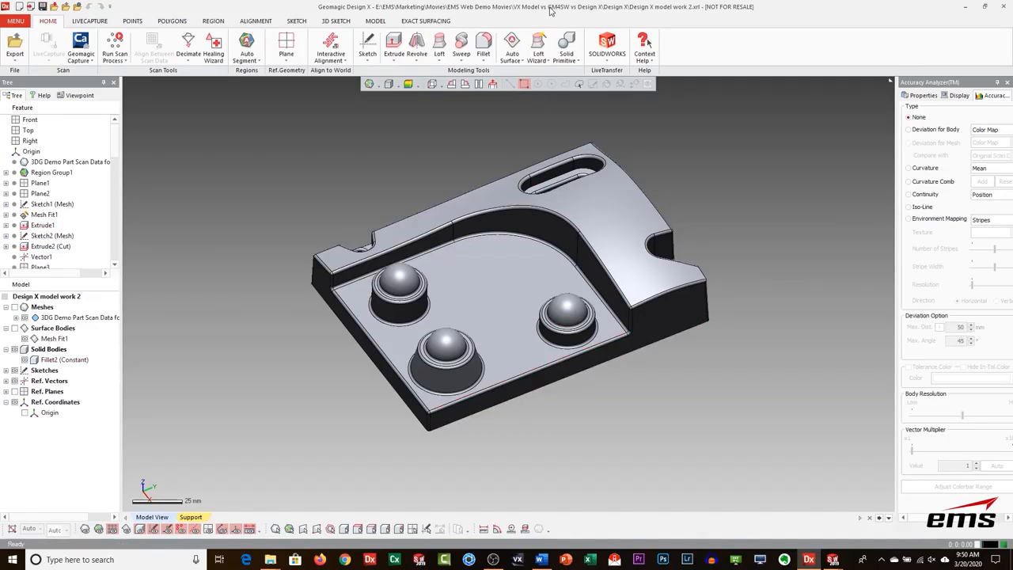
Place Design X side by side with SOLIDWORKS and LiveTransfer the model to it, starting from the first feature.
left_click_drag(566, 10, 1, 68)
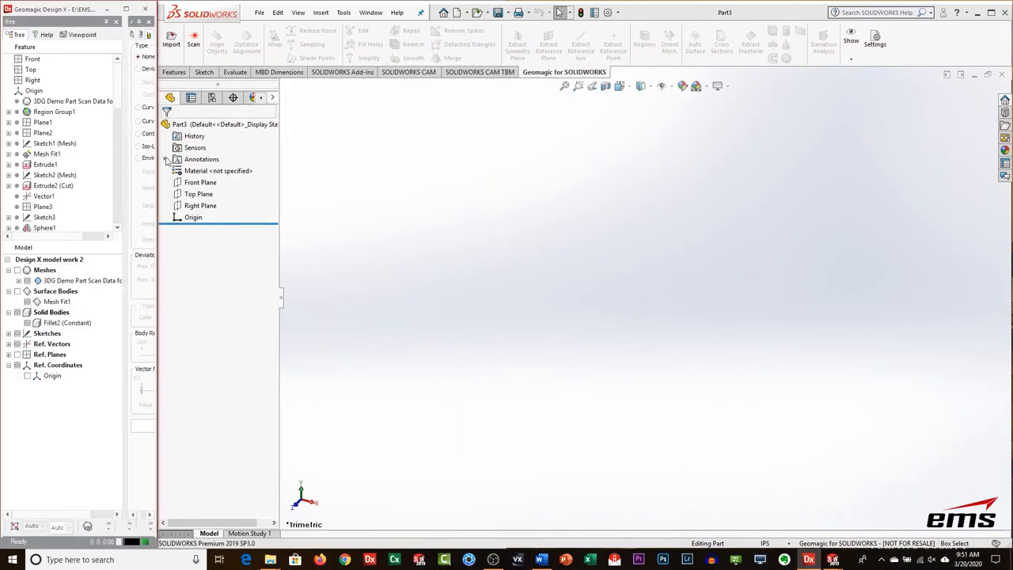
left_click_drag(153, 168, 610, 161)
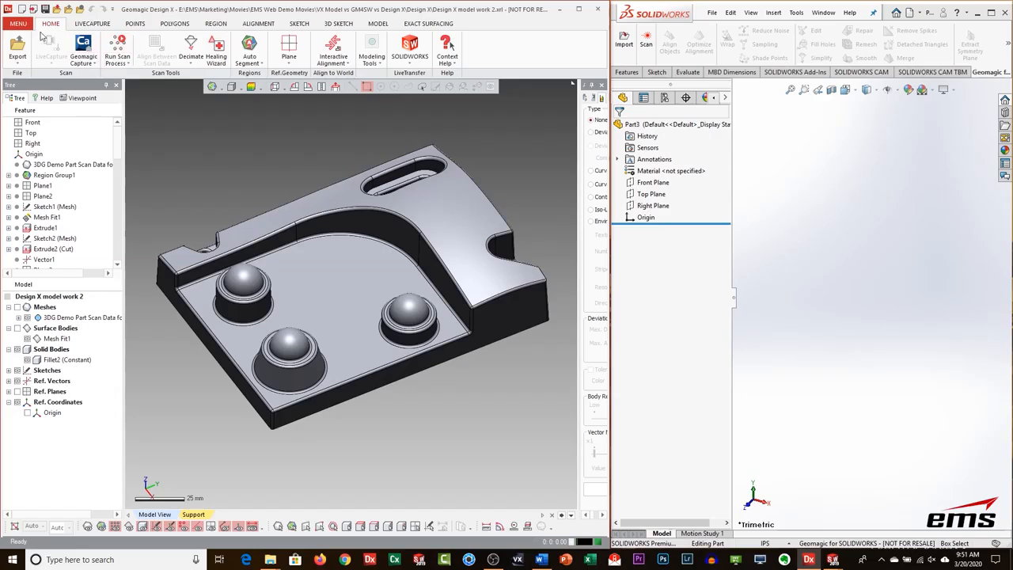
left_click(18, 23)
mouse_move(47, 37)
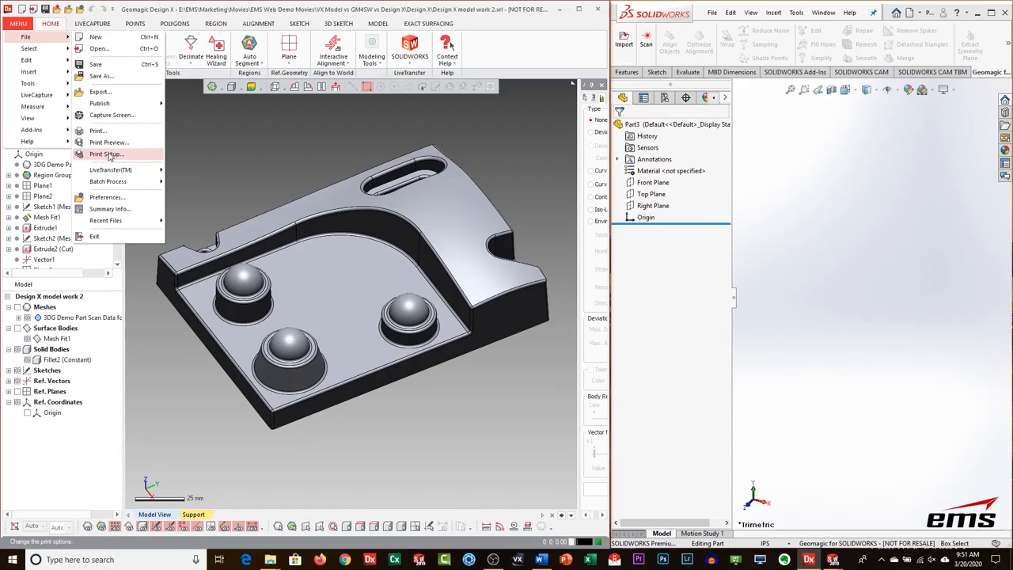
mouse_move(113, 170)
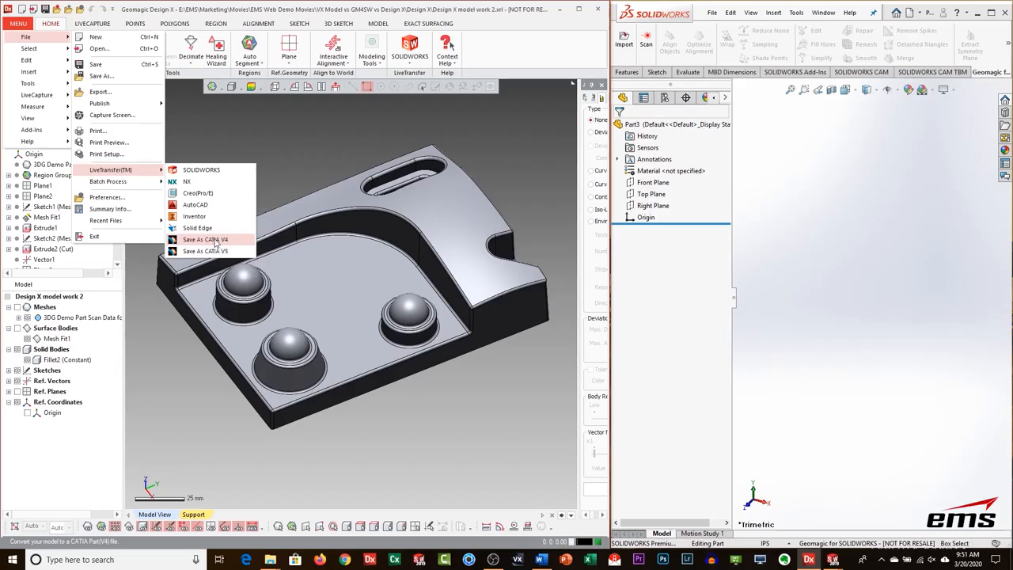
left_click(208, 174)
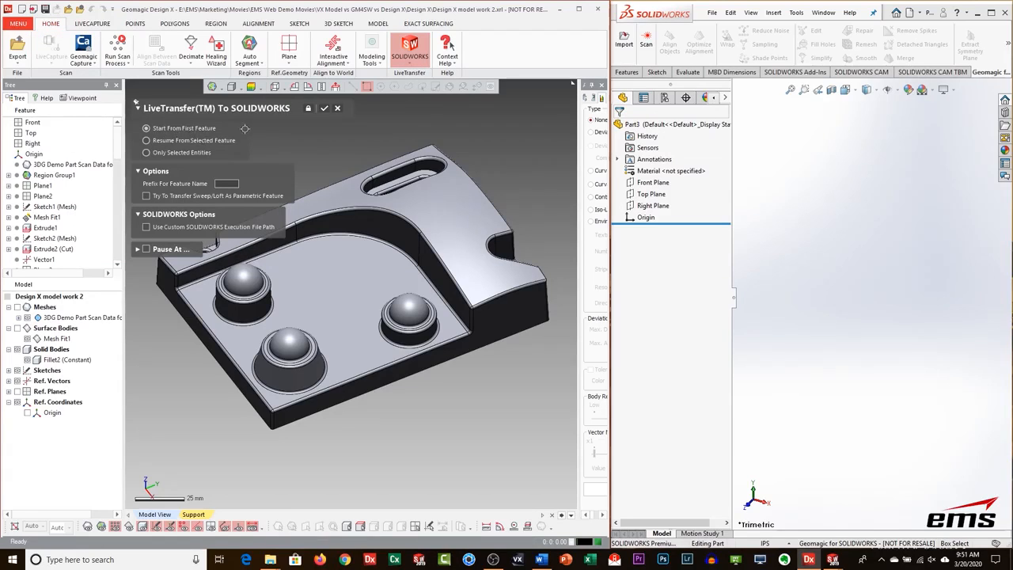
left_click(325, 108)
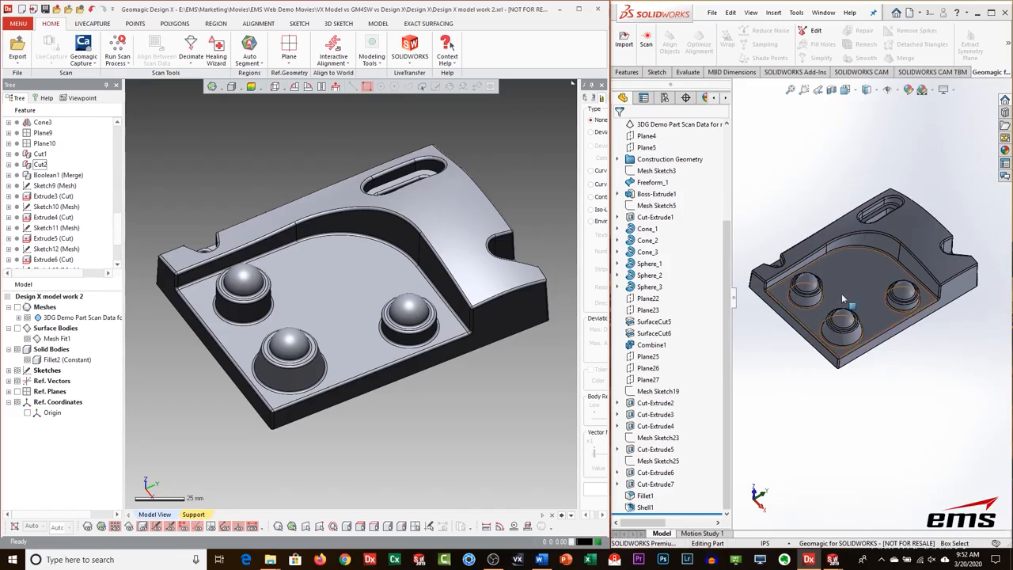
Examine the transferred feature tree and the rebuilt solid from several angles in SOLIDWORKS.
left_click_drag(727, 280, 741, 318)
mouse_move(861, 378)
middle_mouse_down()
mouse_move(855, 385)
mouse_move(872, 390)
middle_mouse_up()
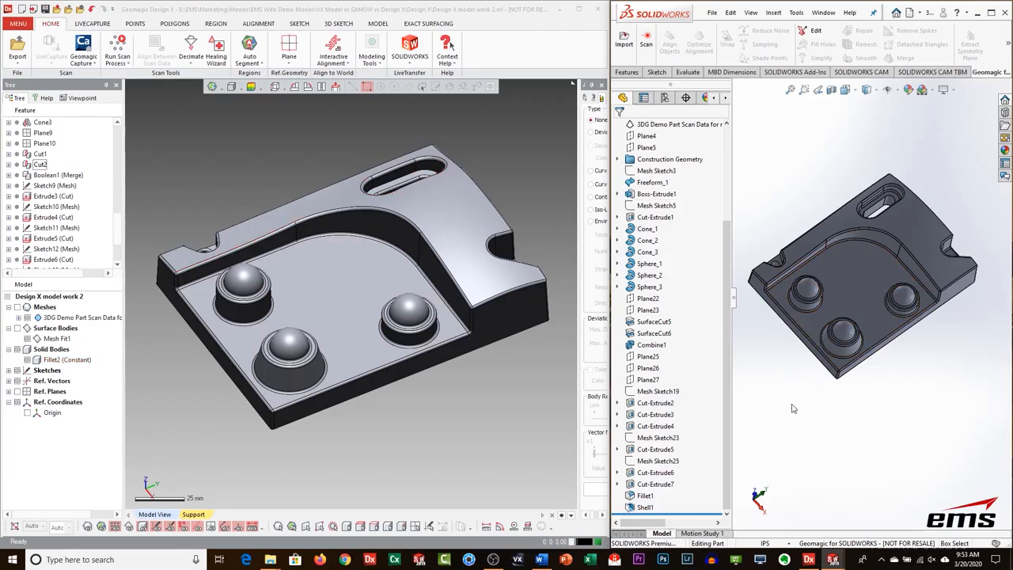
mouse_move(859, 360)
middle_mouse_down()
mouse_move(845, 335)
mouse_move(845, 345)
middle_mouse_up()
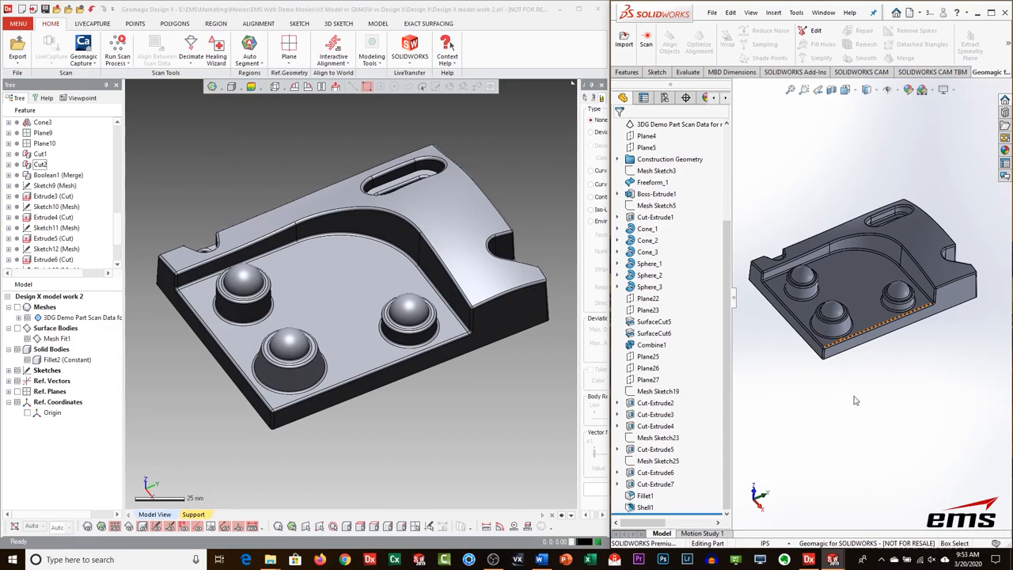